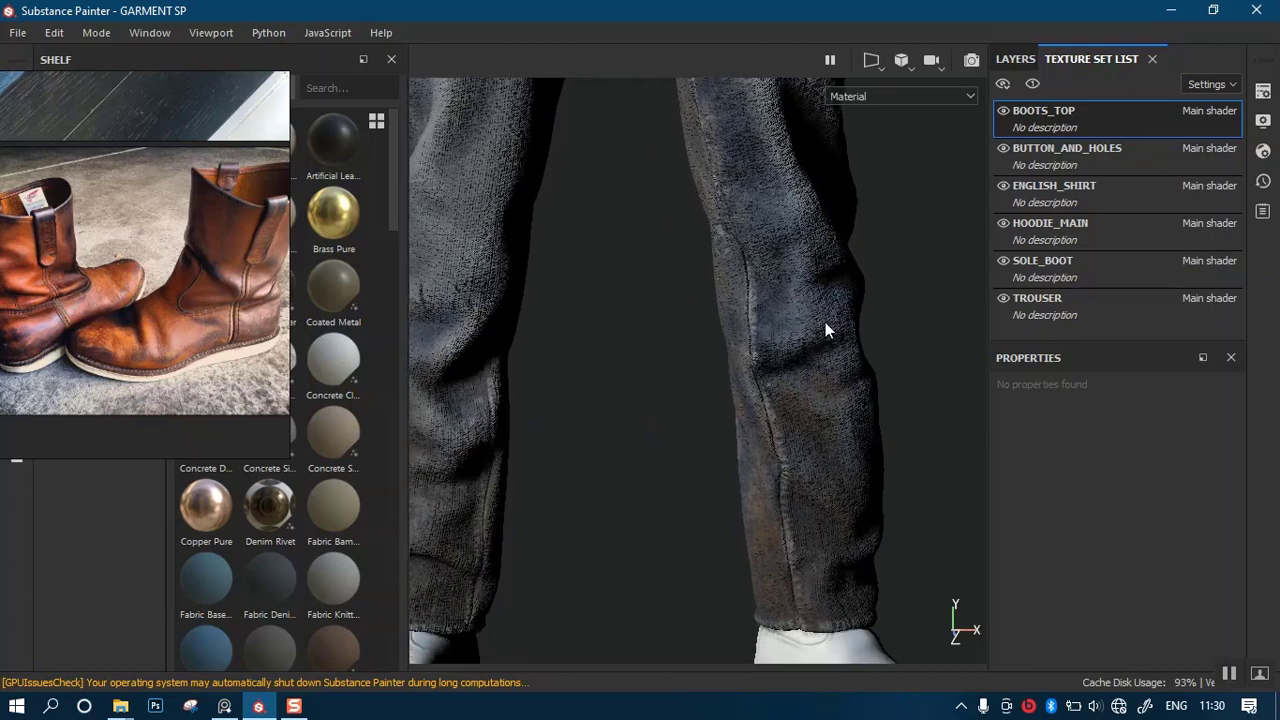
Turn off shadows in the display settings, with the lower trousers and boots in view.
right_click_drag(826, 320, 745, 298, "alt")
mouse_move(703, 320)
left_mouse_down("alt")
mouse_move(951, 326)
mouse_move(717, 309)
left_mouse_up("alt")
left_click(1262, 121)
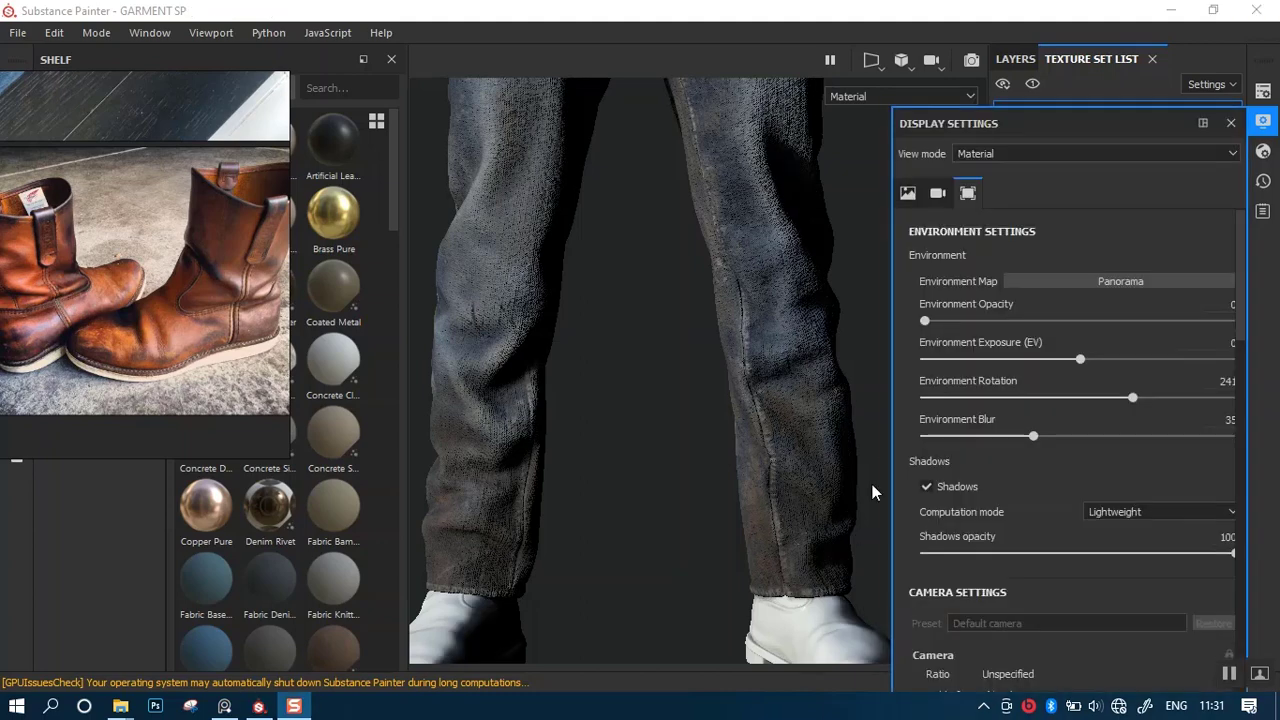
left_click(927, 487)
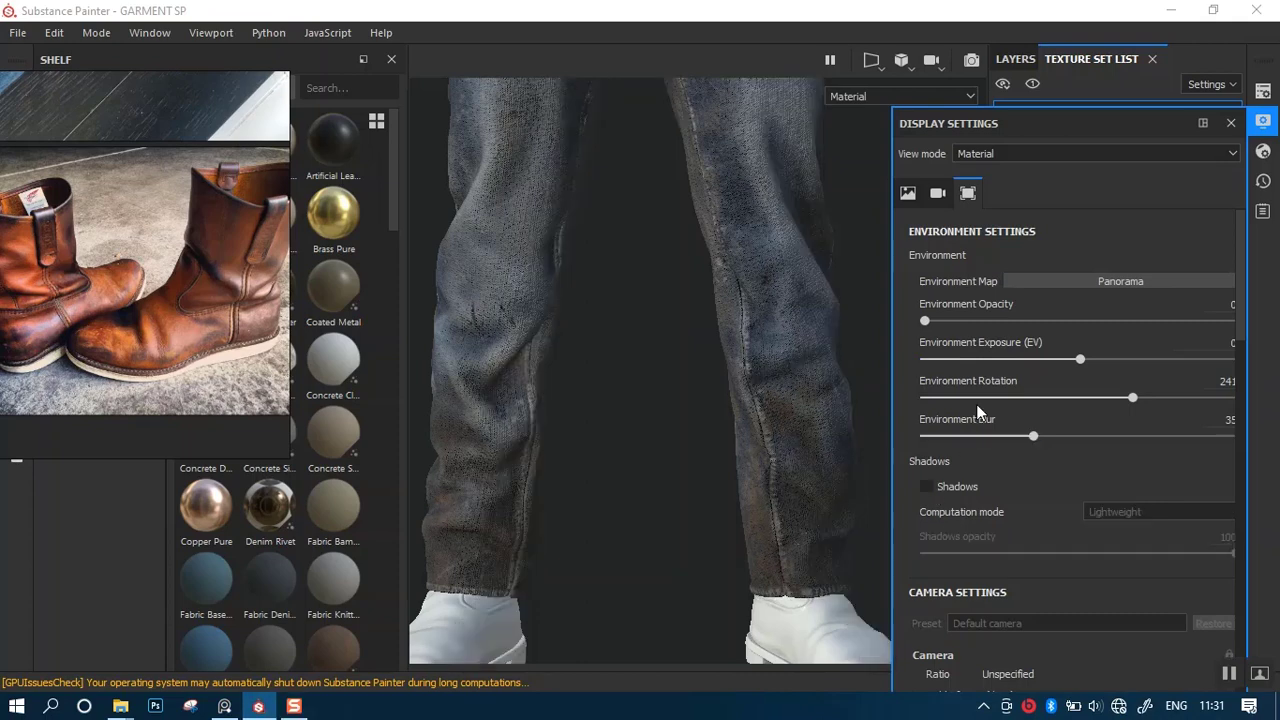
left_click(1230, 123)
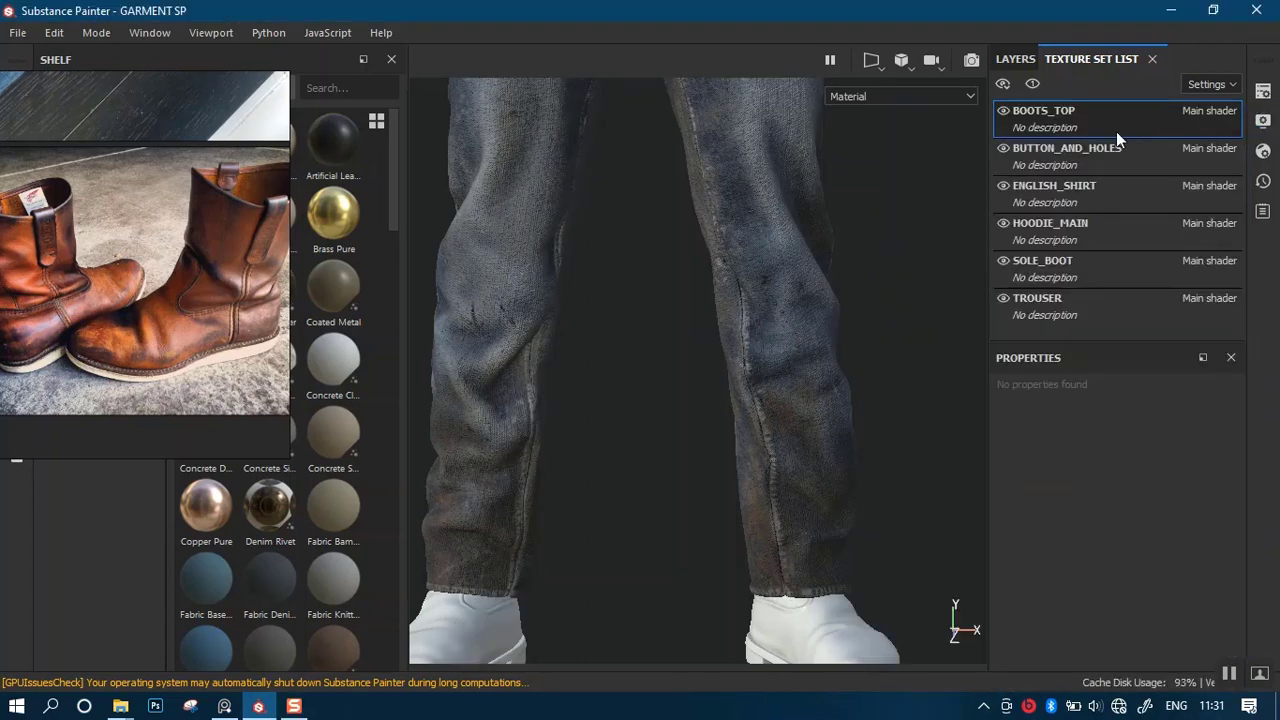
Hide every texture set except BOOTS_TOP and SOLE_BOOT so that only the complete boots are displayed.
left_click(1083, 258)
left_click(1032, 83)
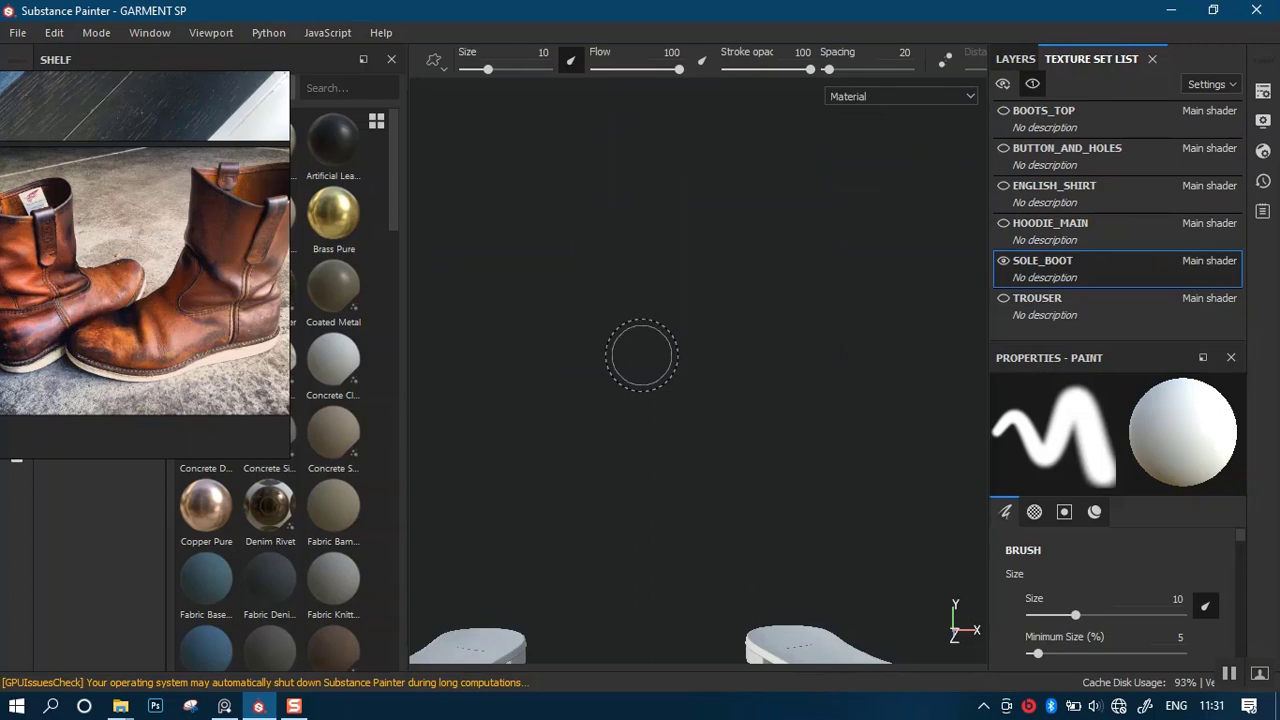
scroll(671, 431, "down", 2)
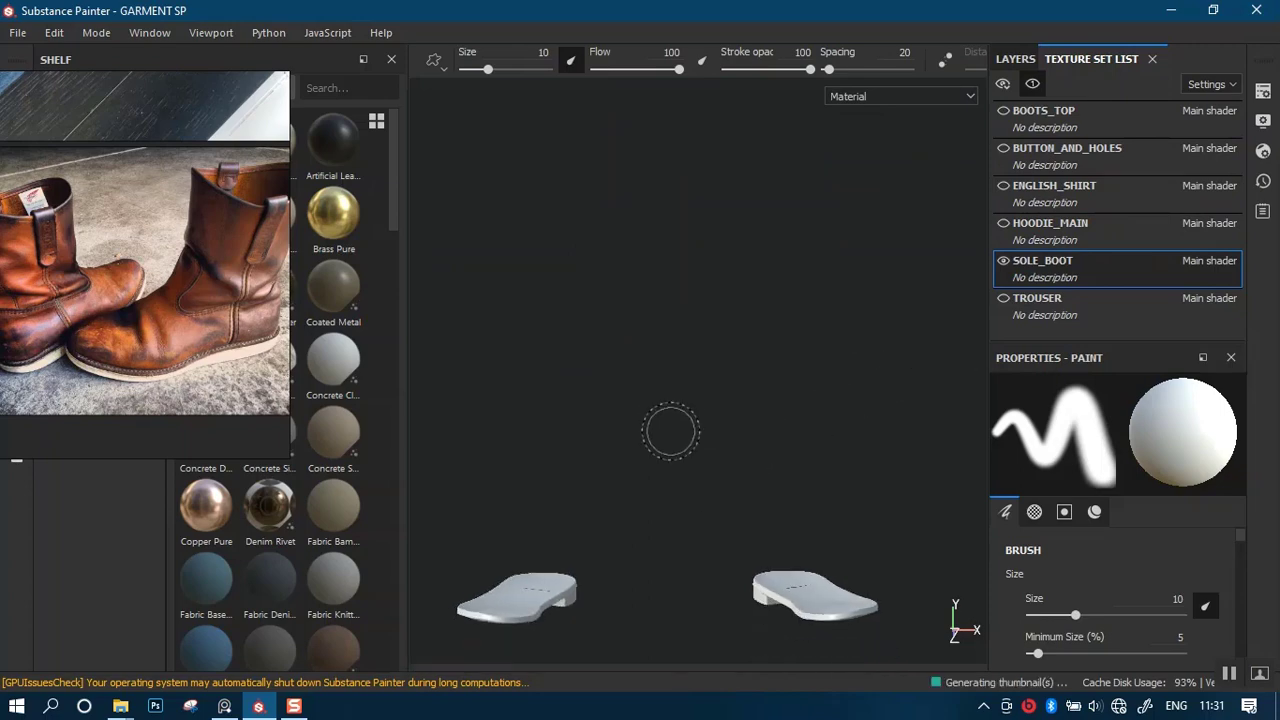
middle_click_drag(671, 431, 674, 384, "alt")
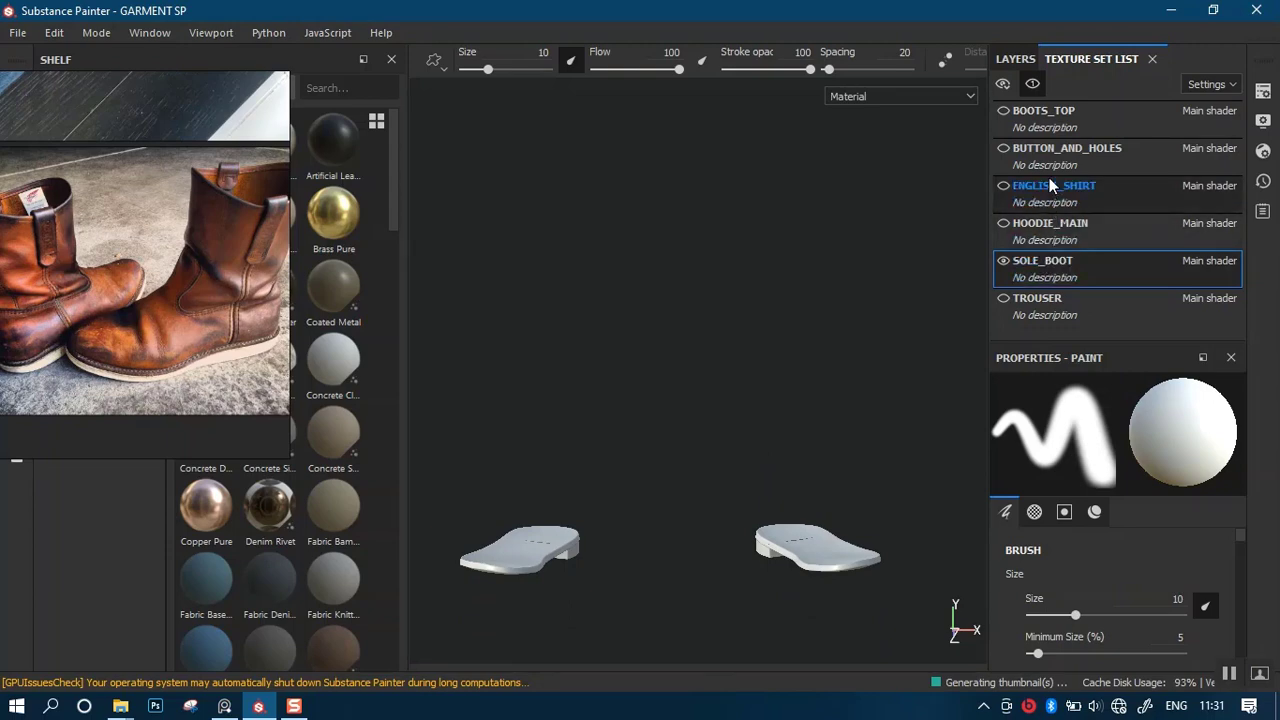
left_click(1094, 258)
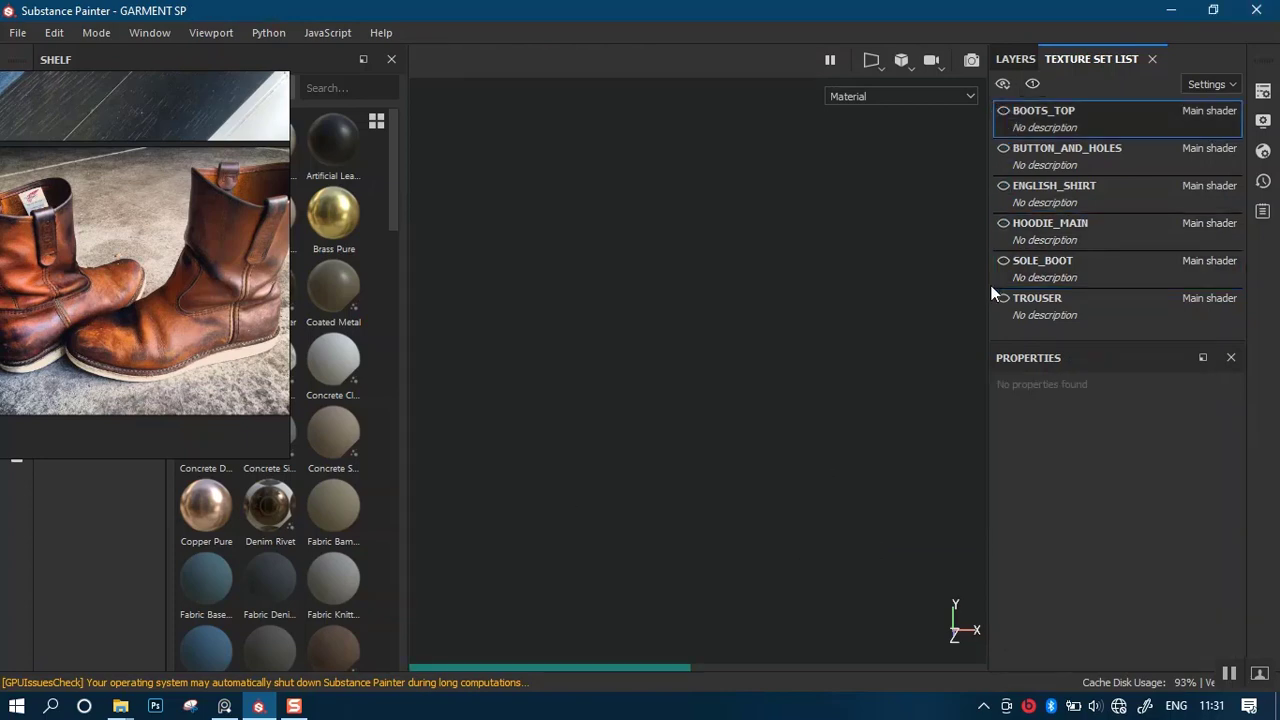
left_click(1003, 111)
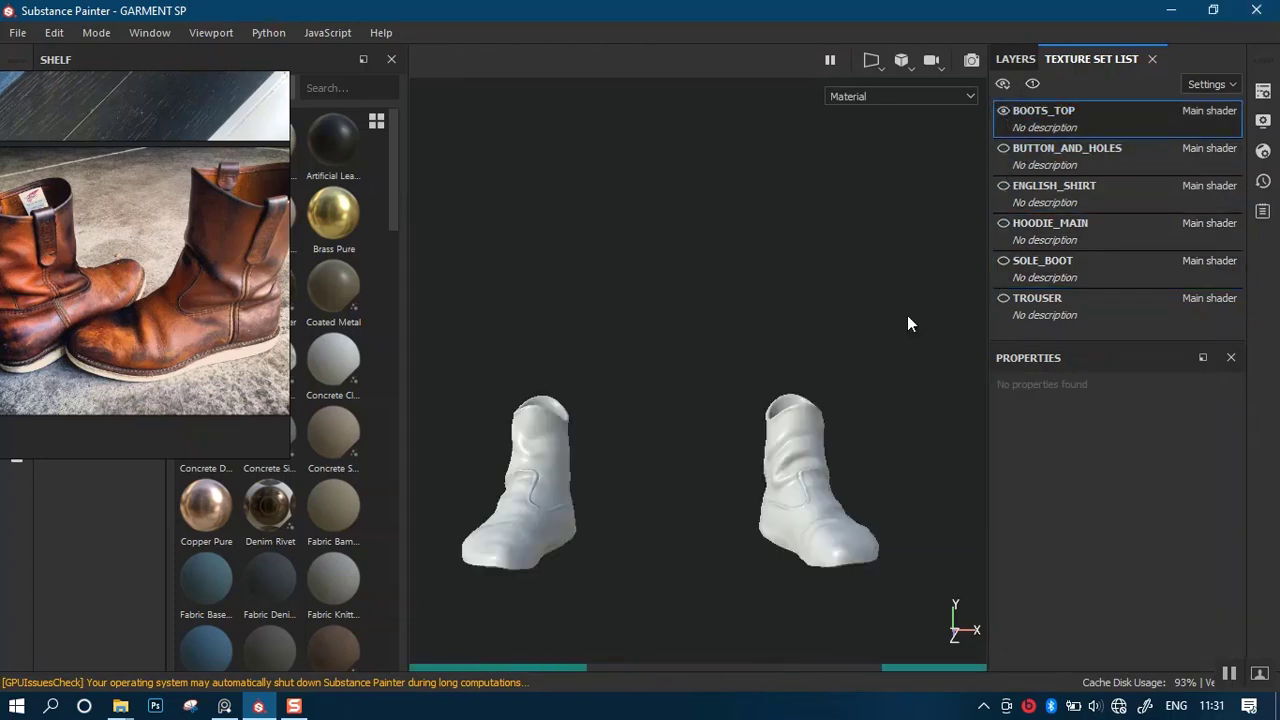
middle_click_drag(800, 448, 812, 370, "alt")
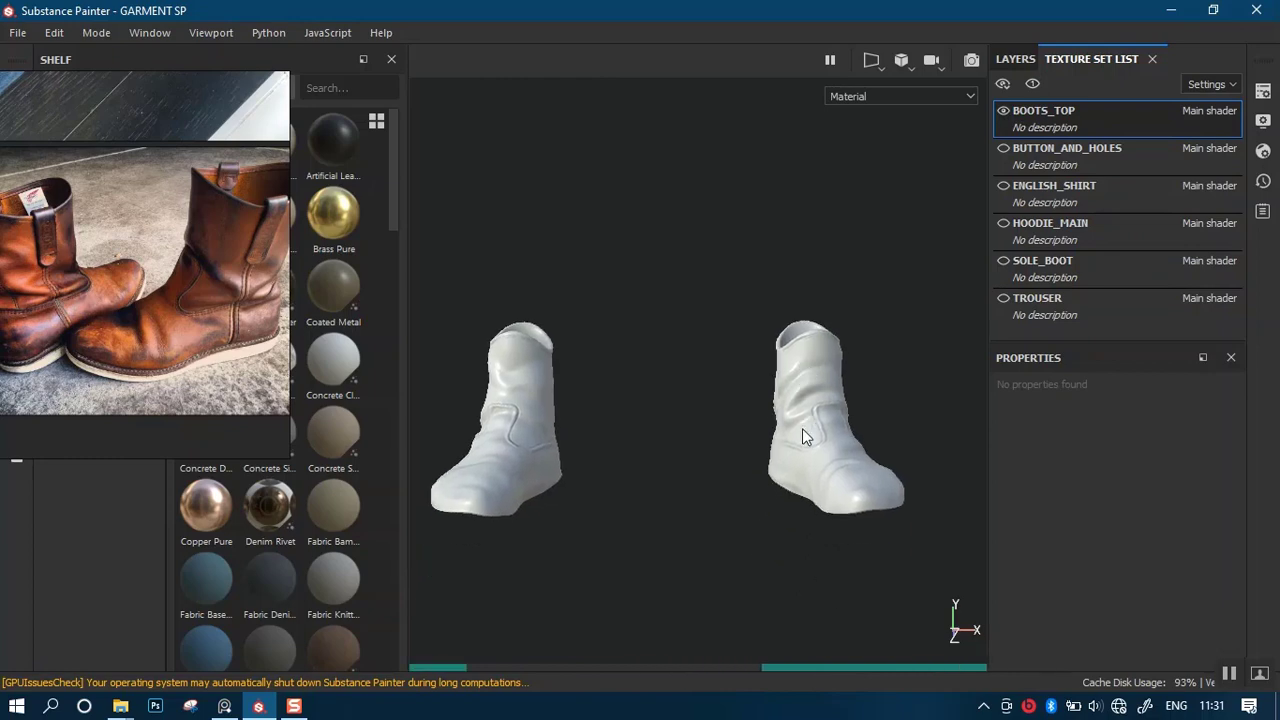
left_click_drag(804, 427, 784, 436, "alt")
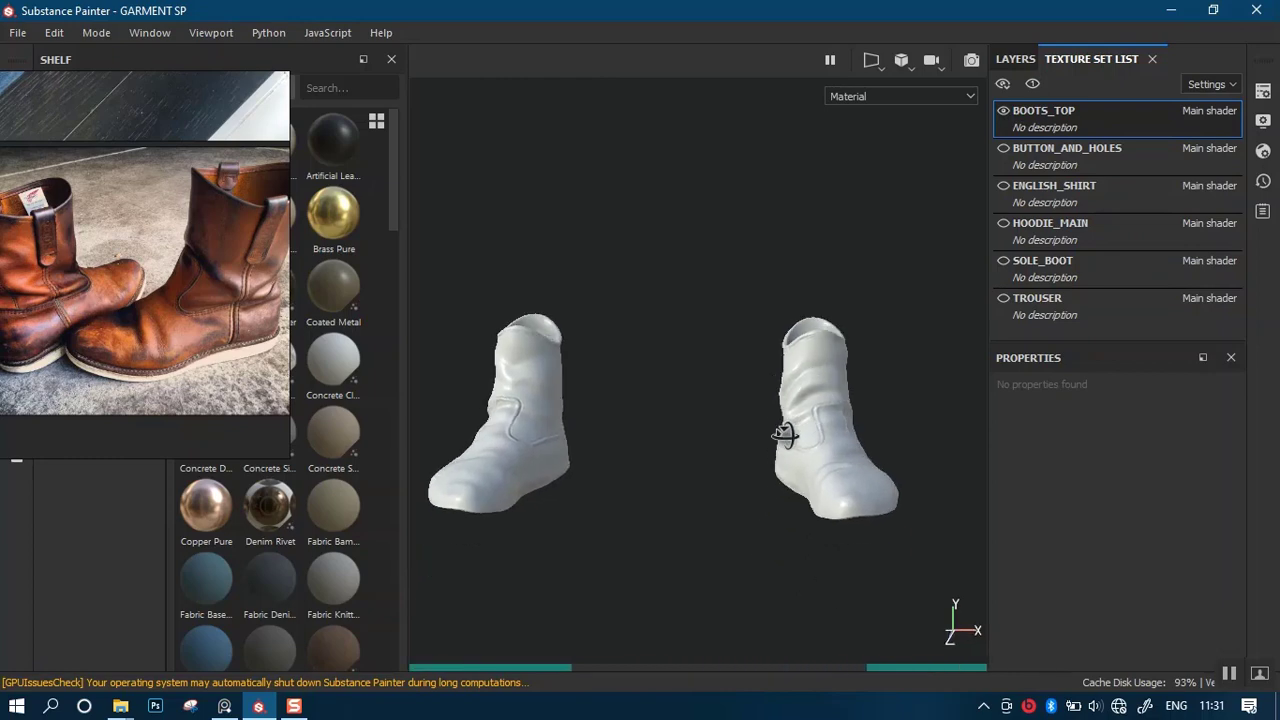
left_click(1004, 261)
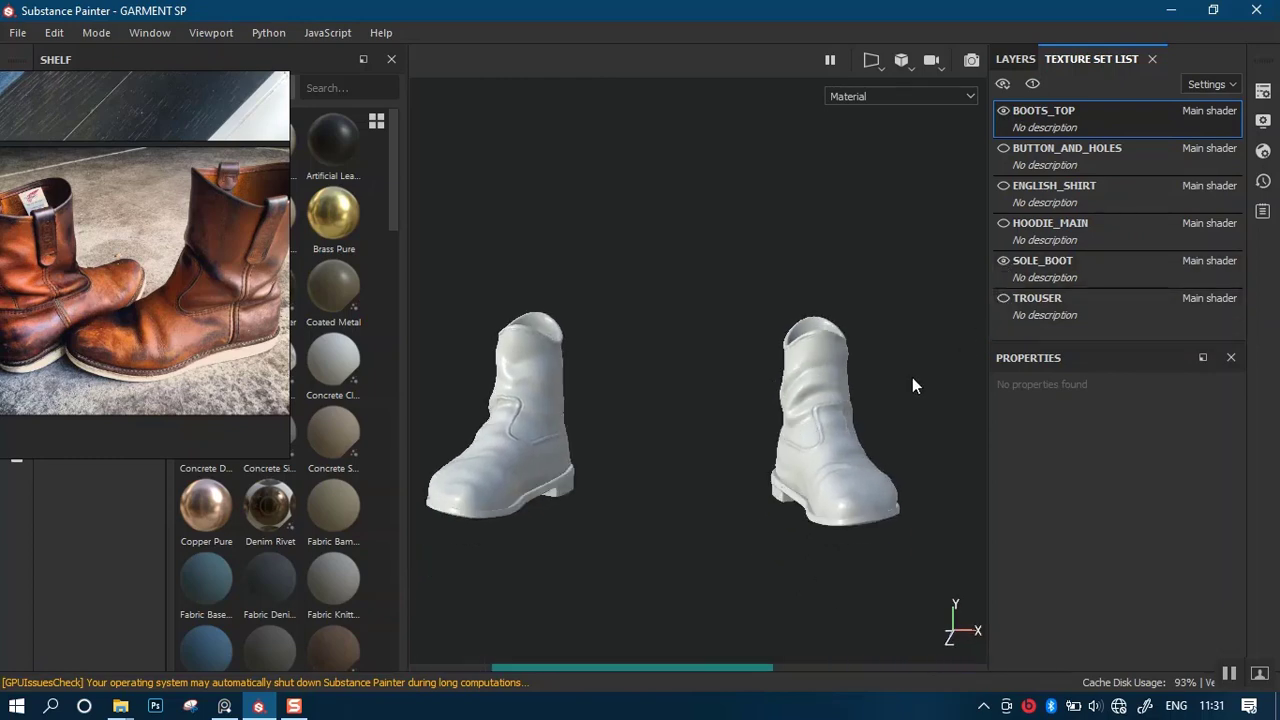
Rotate the environment lighting so it falls differently on the boots.
scroll(716, 440, "up", 2)
left_click_drag(778, 382, 706, 394, "alt")
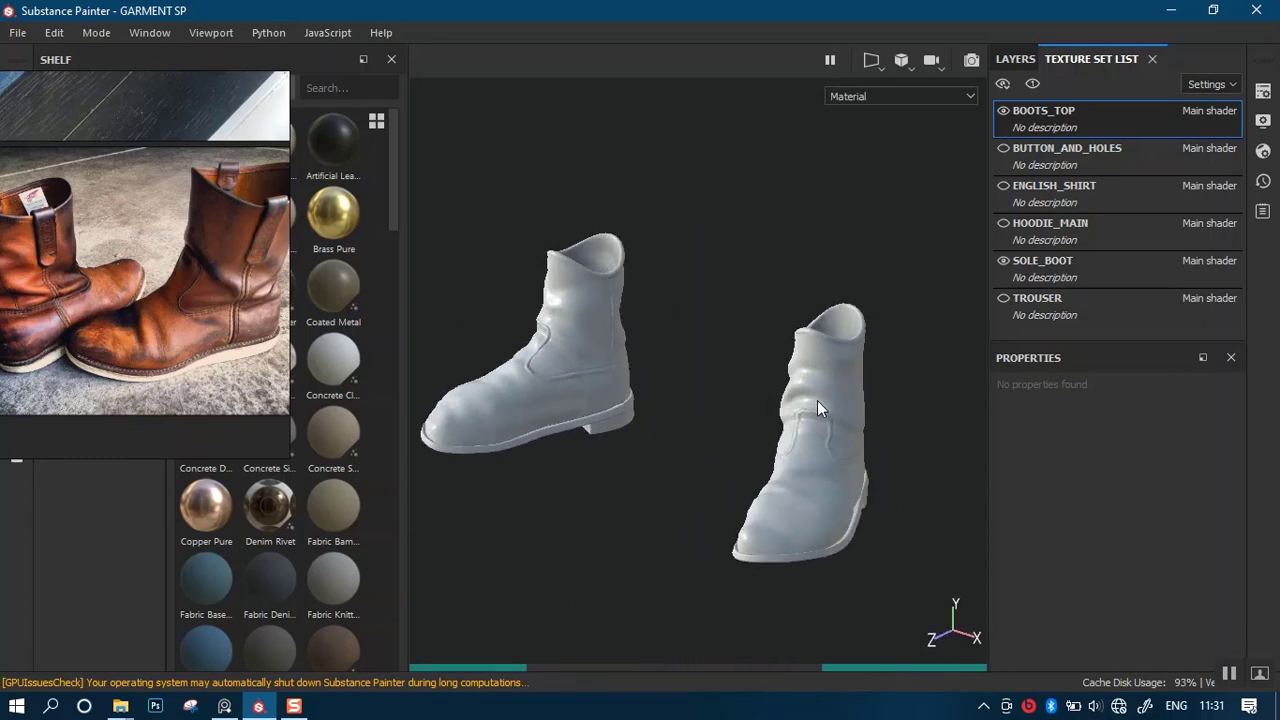
right_click_drag(817, 400, 706, 374, "shift")
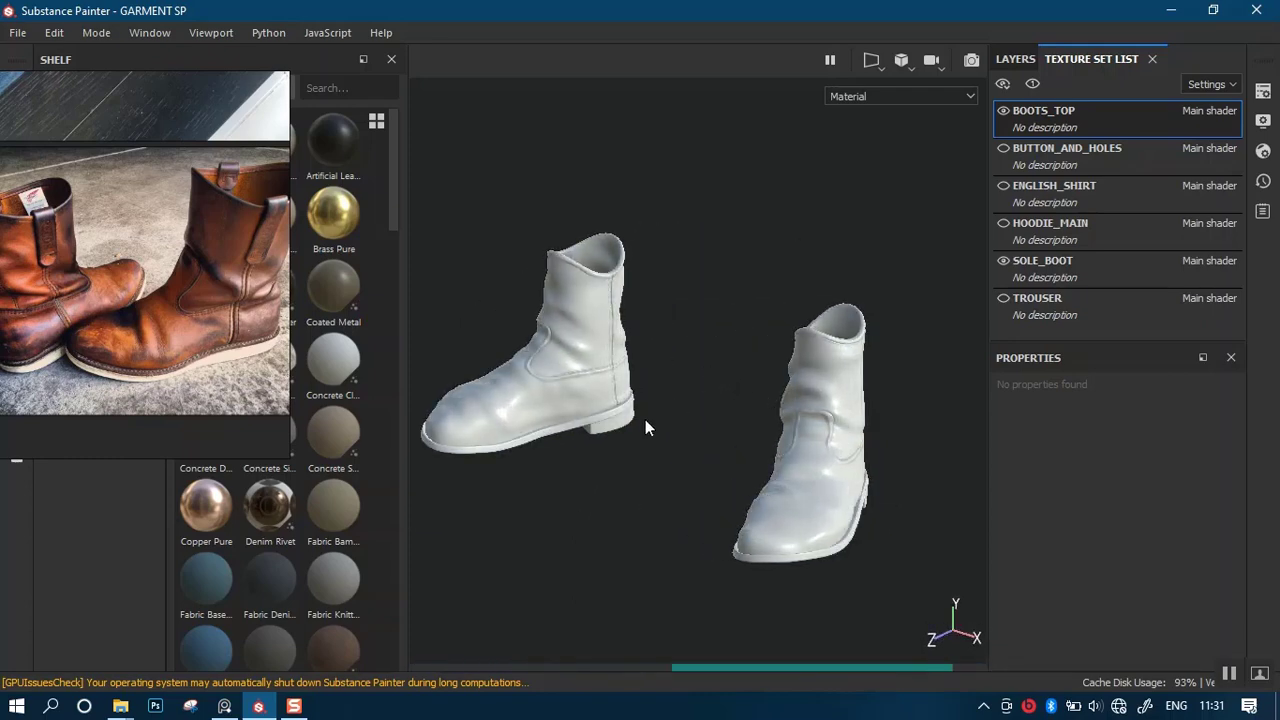
Examine the boots' shape, seams and soles from several angles against the brown leather boots in the reference photo.
right_click_drag(635, 346, 635, 398, "alt")
left_click_drag(636, 400, 686, 369, "alt")
right_click_drag(686, 372, 737, 506, "alt")
middle_click_drag(744, 453, 723, 397, "alt")
left_click_drag(723, 397, 586, 371, "alt")
left_click_drag(675, 388, 783, 400, "alt")
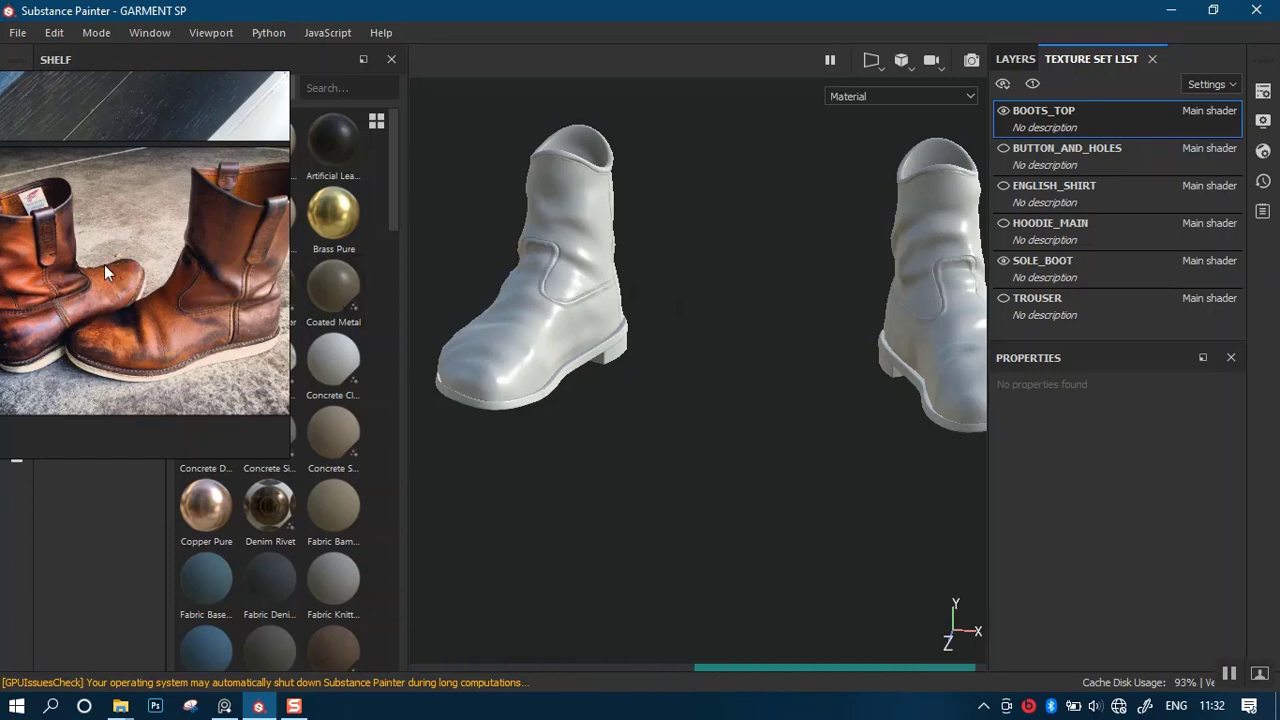
left_click_drag(680, 349, 714, 523, "alt")
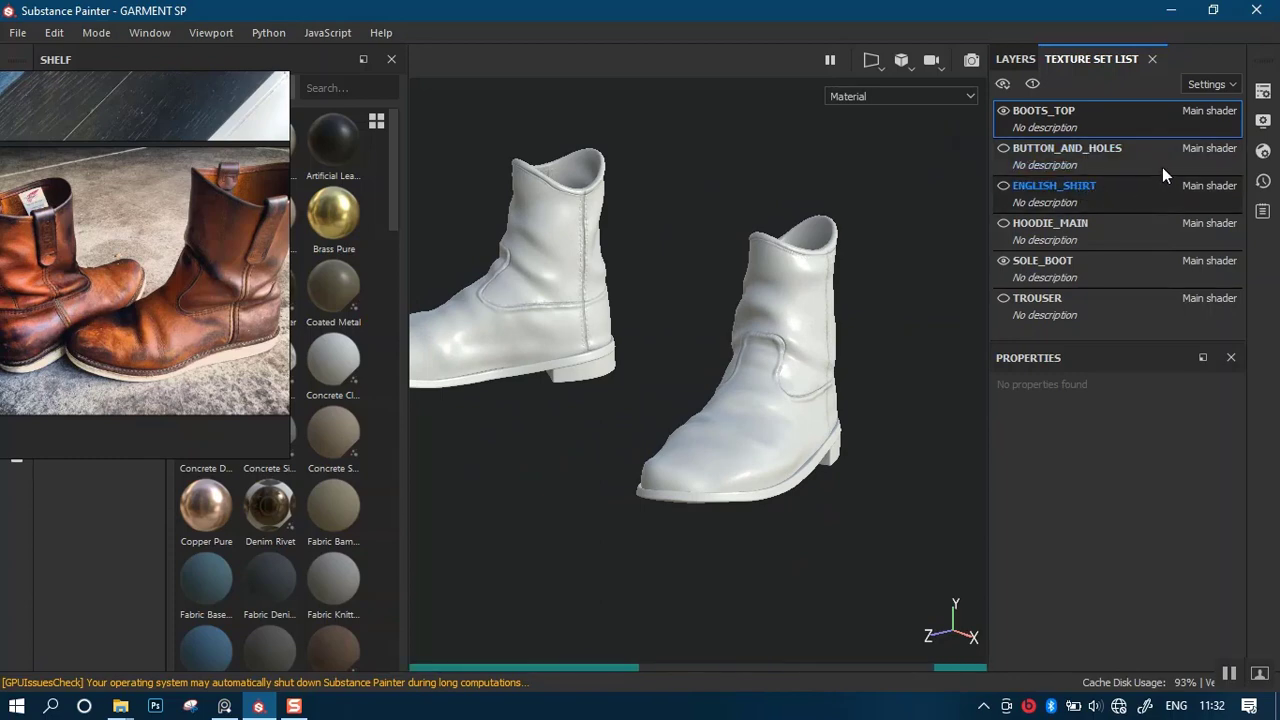
Check the texture size of the ENGLISH_SHIRT and HOODIE_MAIN texture sets in their settings.
left_click(1076, 204)
left_click(1263, 90)
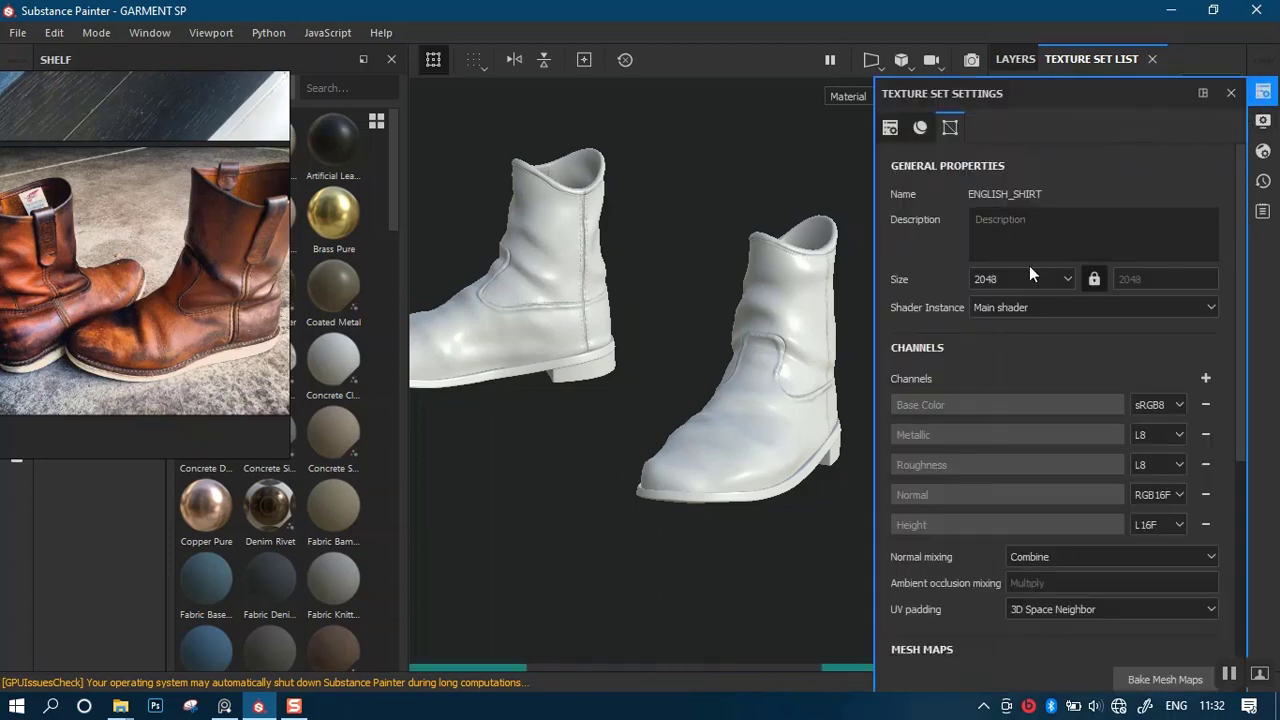
left_click(1231, 93)
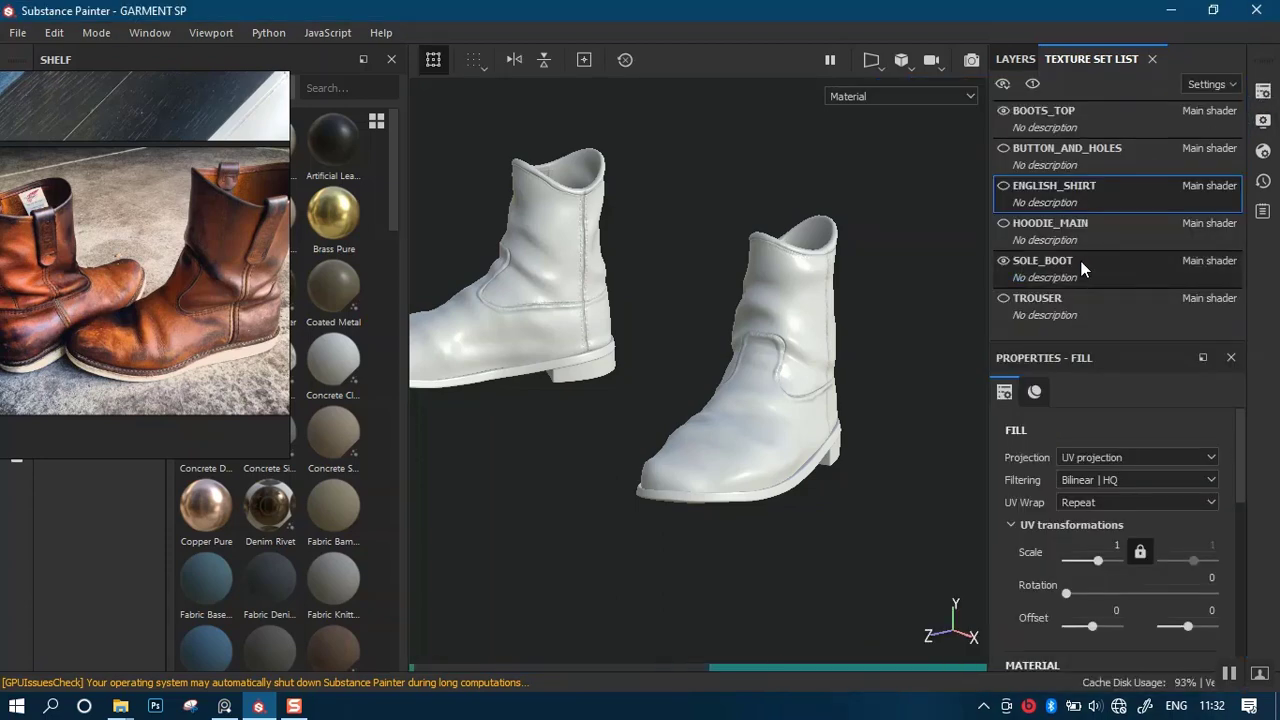
left_click(1262, 92)
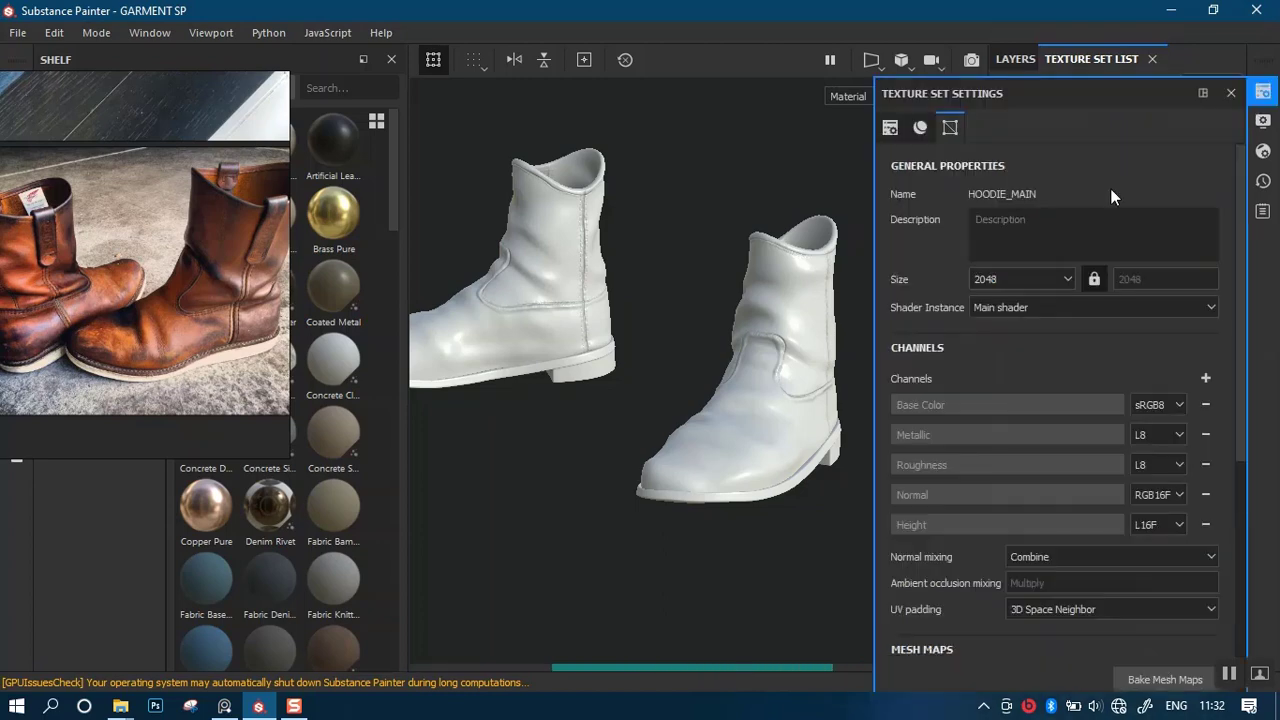
left_click(1231, 93)
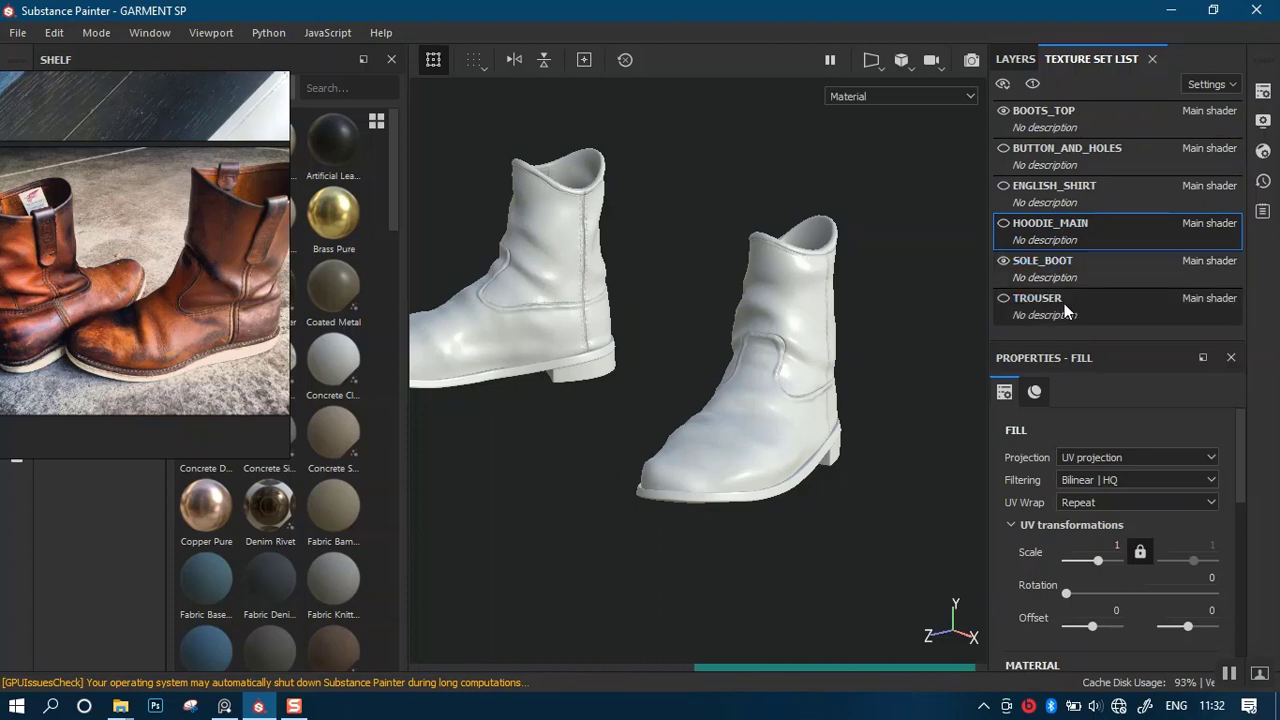
Set the TROUSER texture set's size to 2048.
left_click(1263, 93)
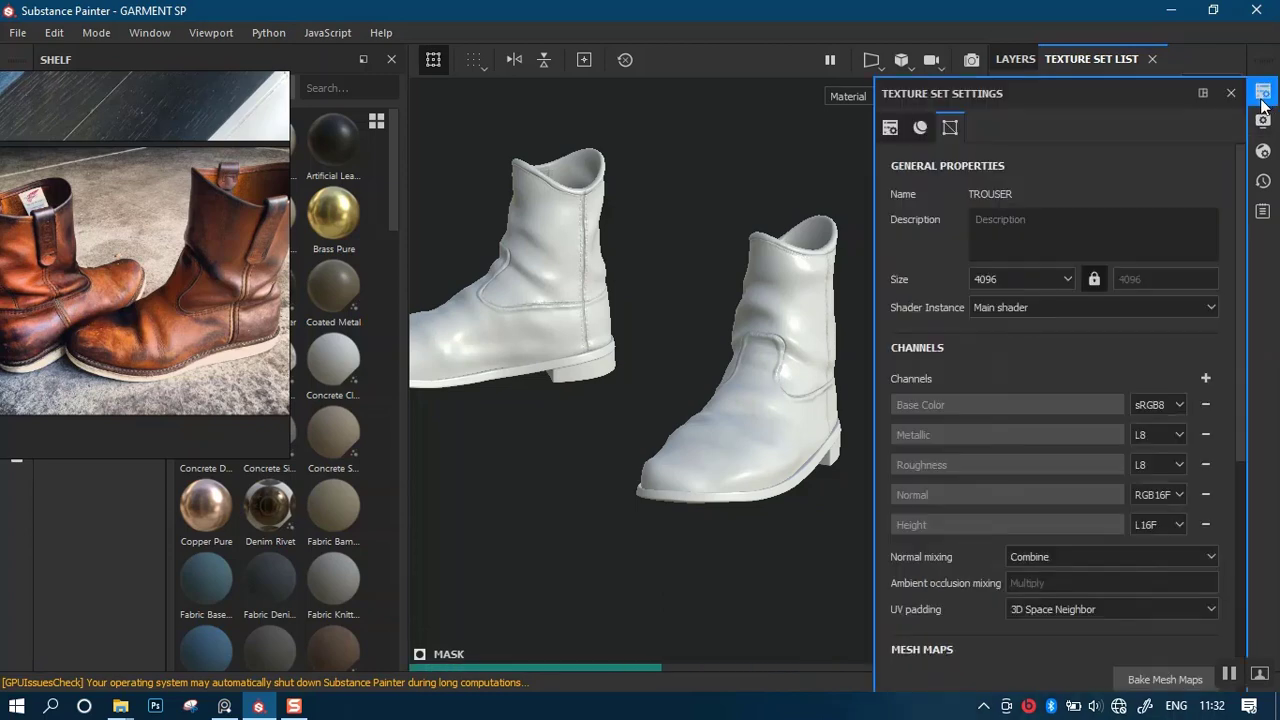
left_click(1064, 279)
left_click(1064, 279)
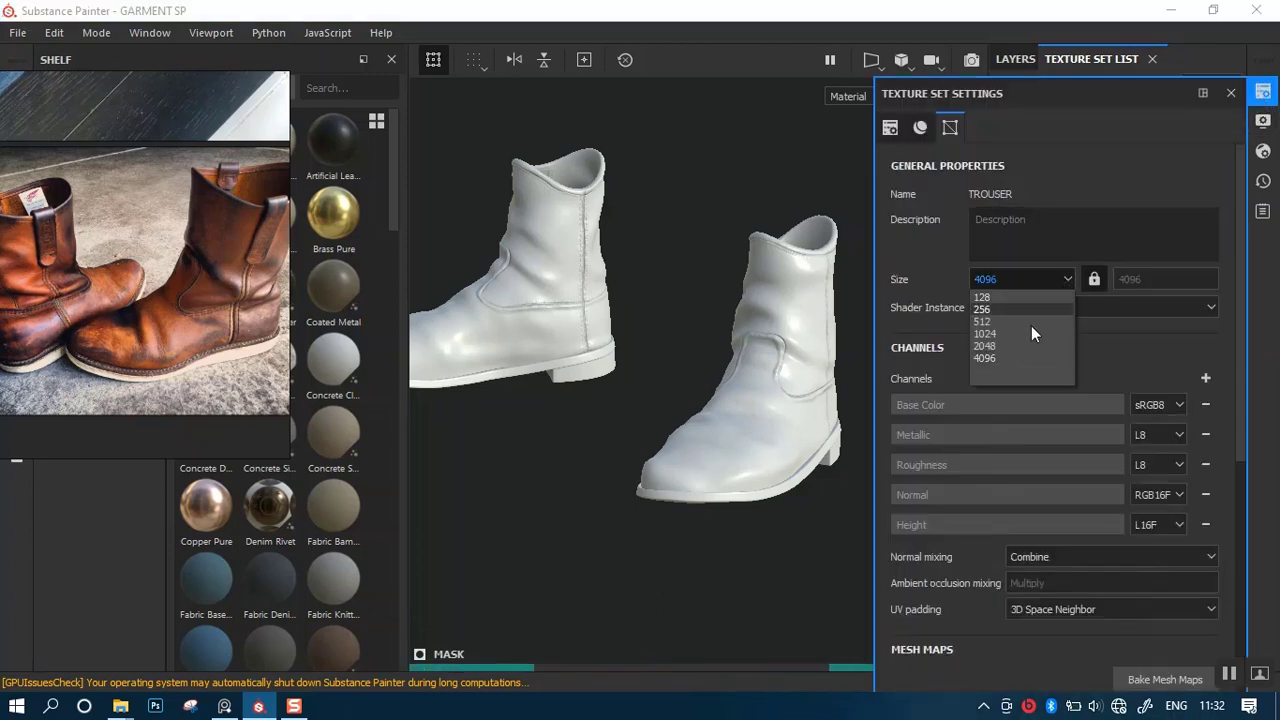
left_click(1006, 346)
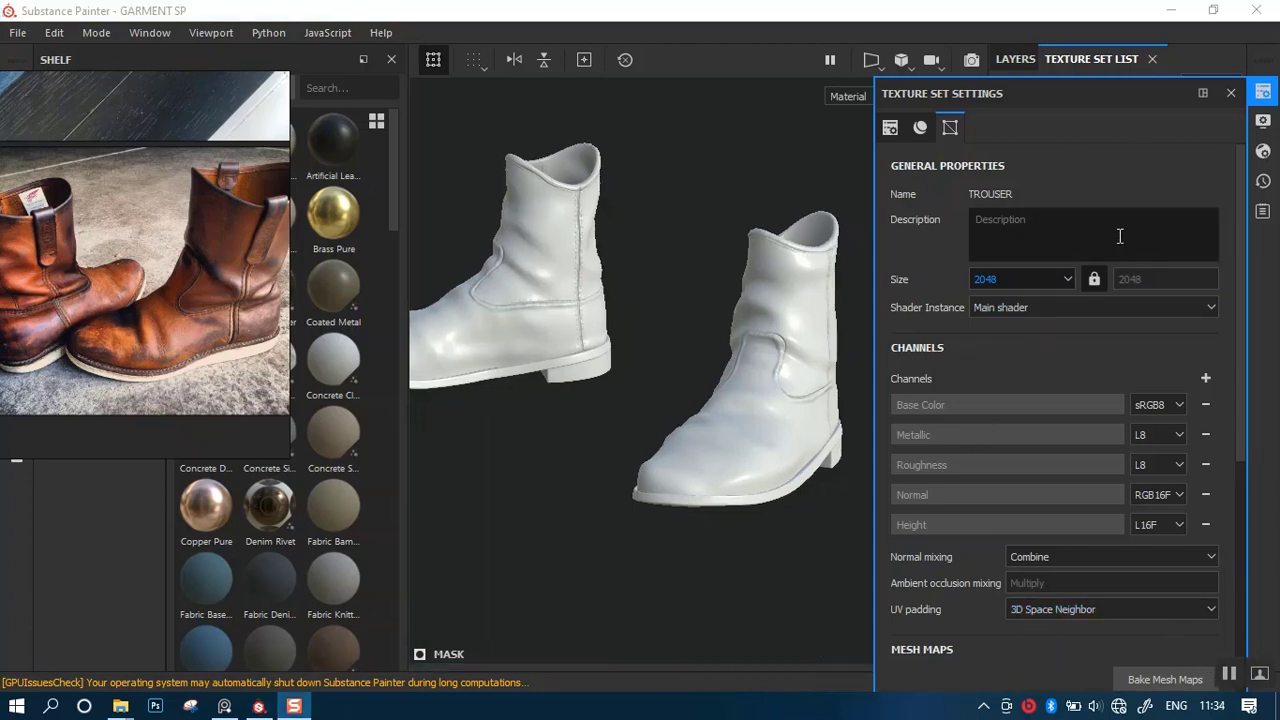
left_click(1203, 95)
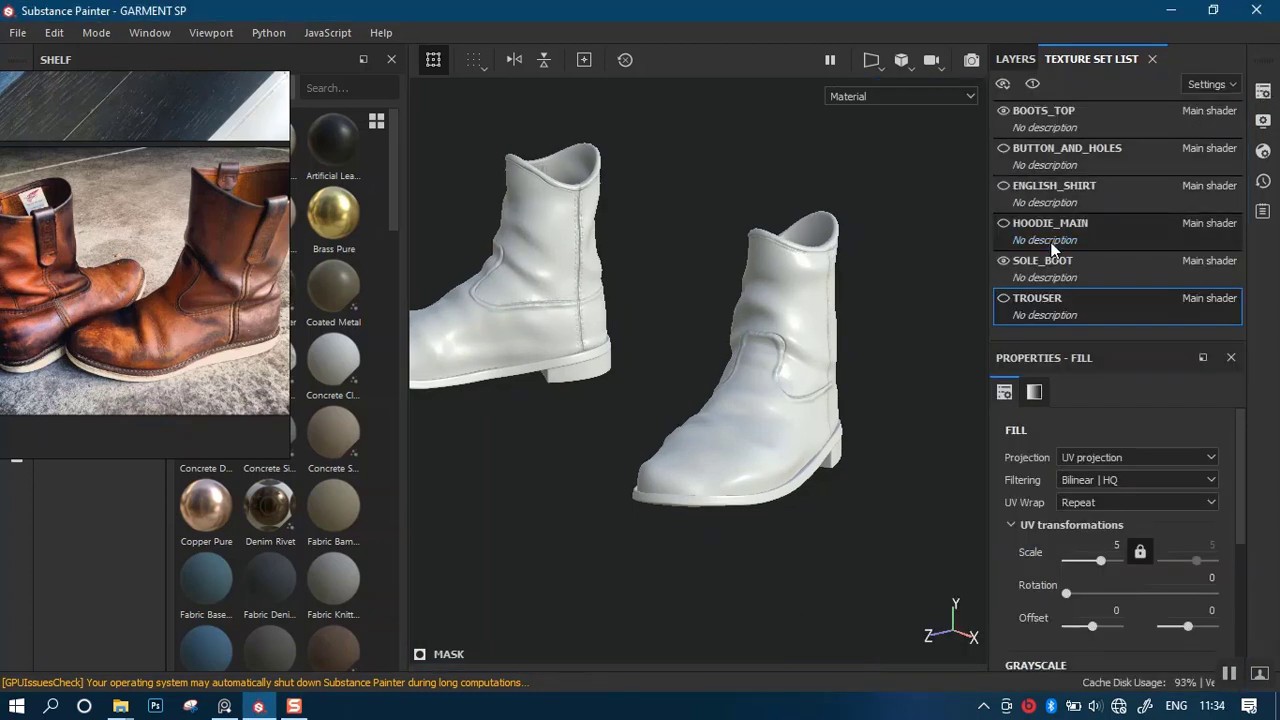
Set the BOOTS_TOP texture set's size to 4096.
left_click(1080, 112)
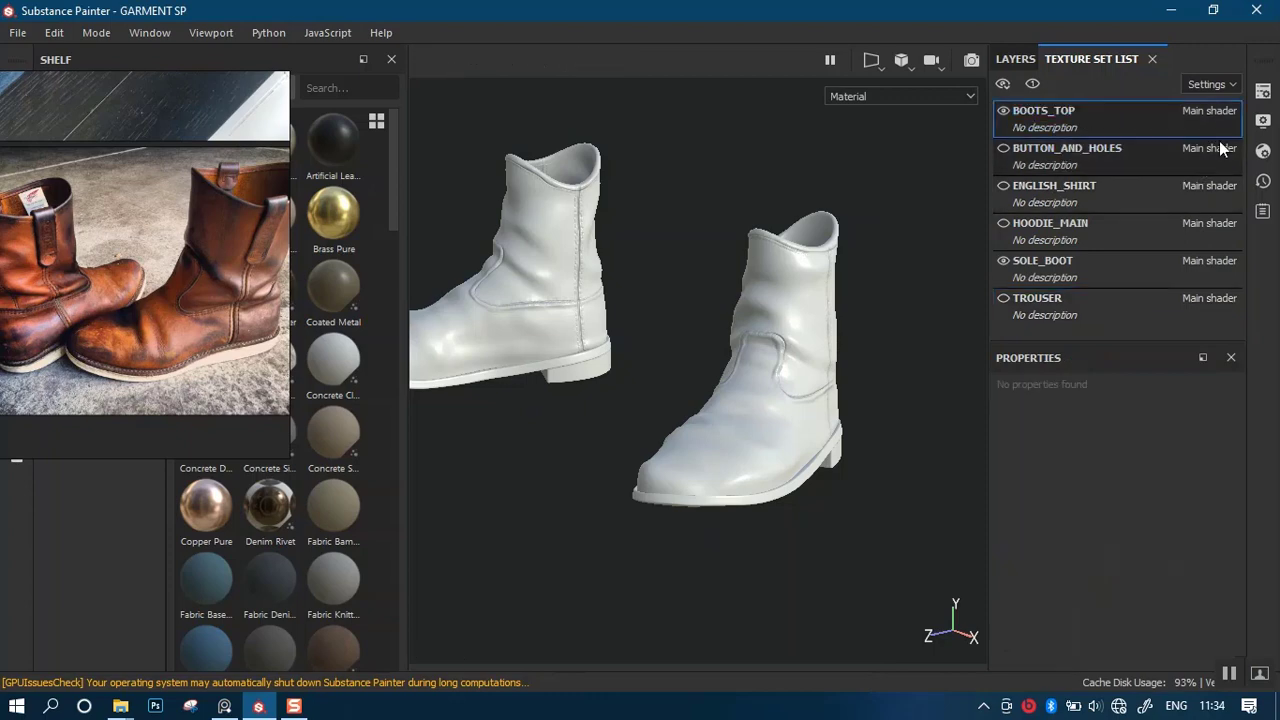
left_click(1263, 90)
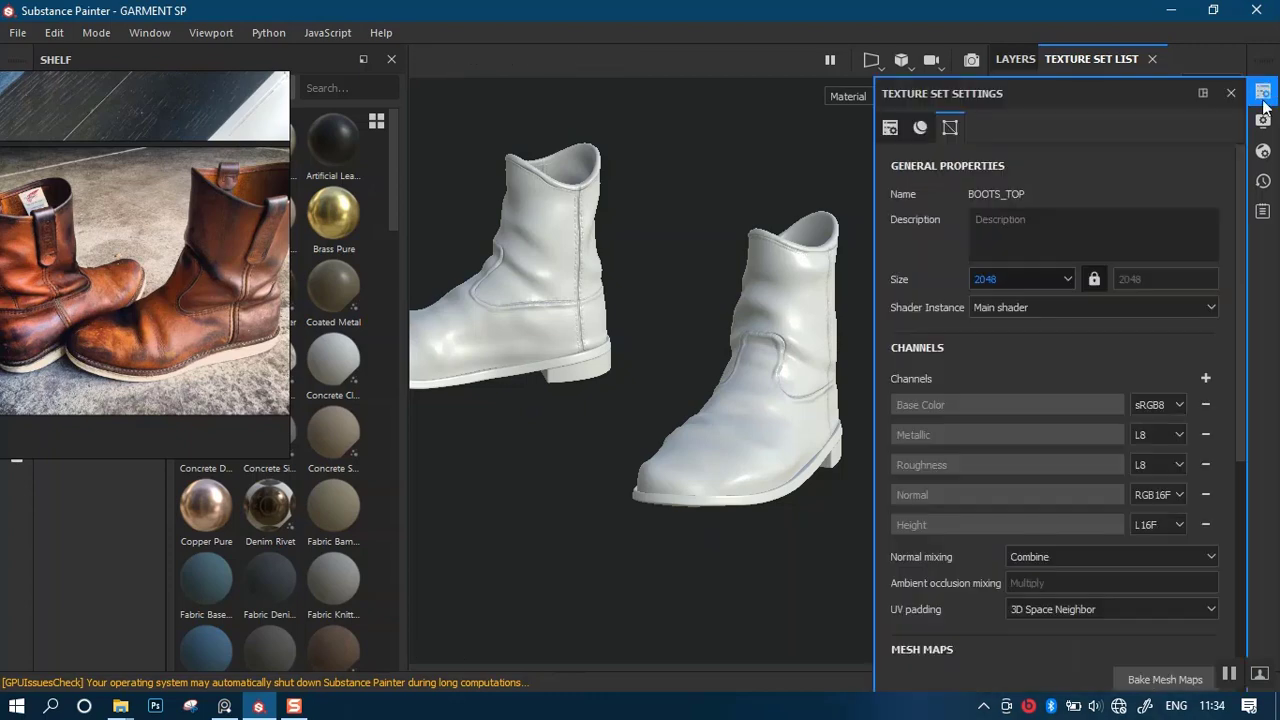
left_click(1039, 280)
left_click(1016, 358)
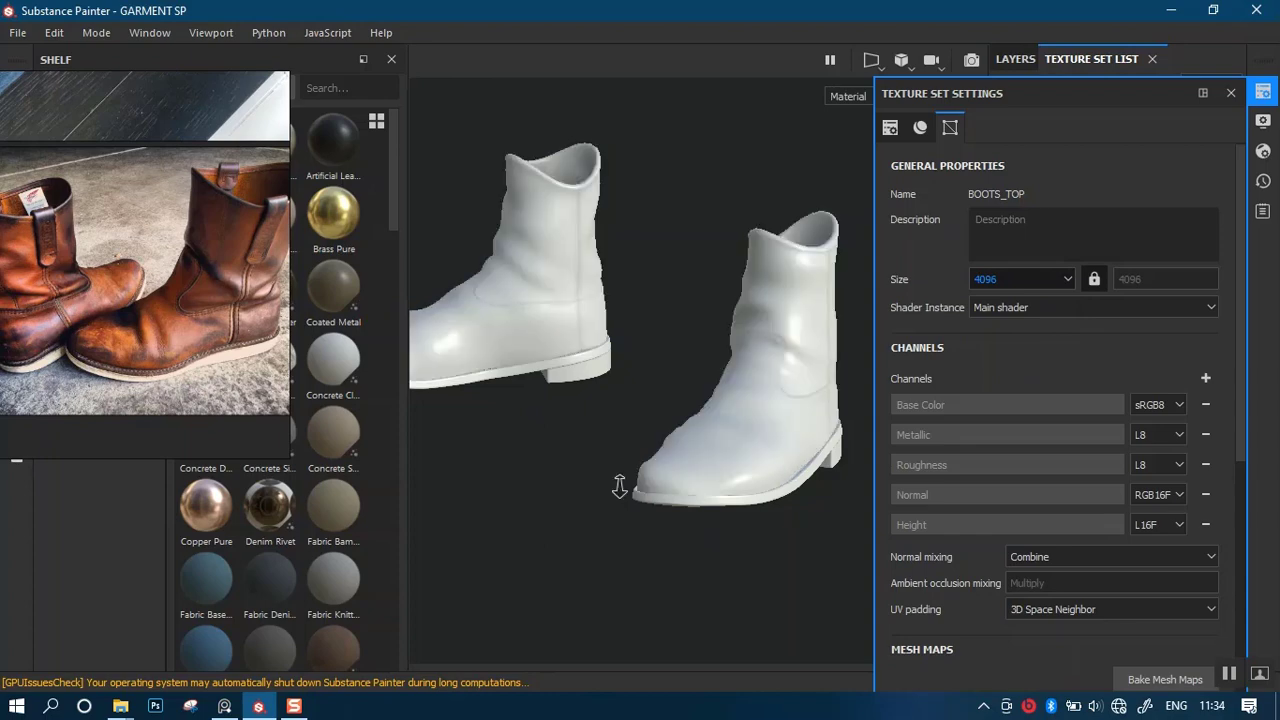
left_click(1231, 93)
Show the BOOTS_TOP layer stack and move the reference image window clear of the shelf, framed on the brown leather boots.
left_click(1018, 60)
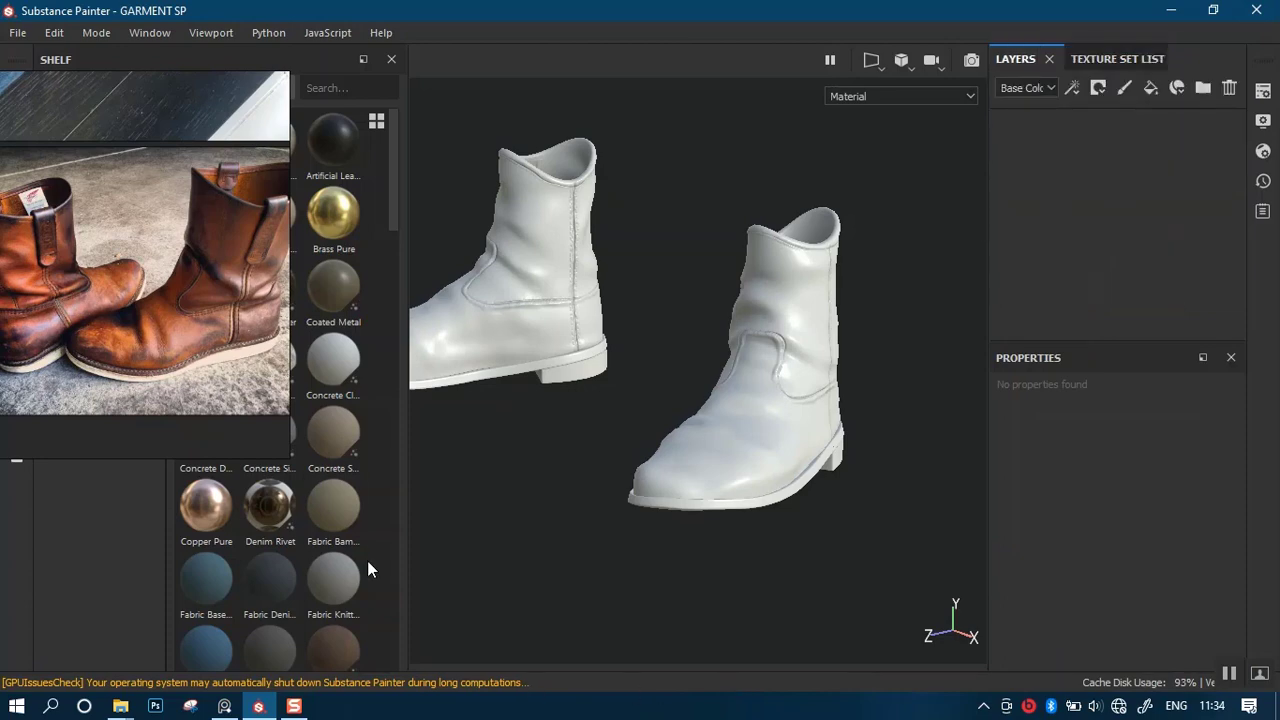
left_click_drag(145, 295, 960, 318)
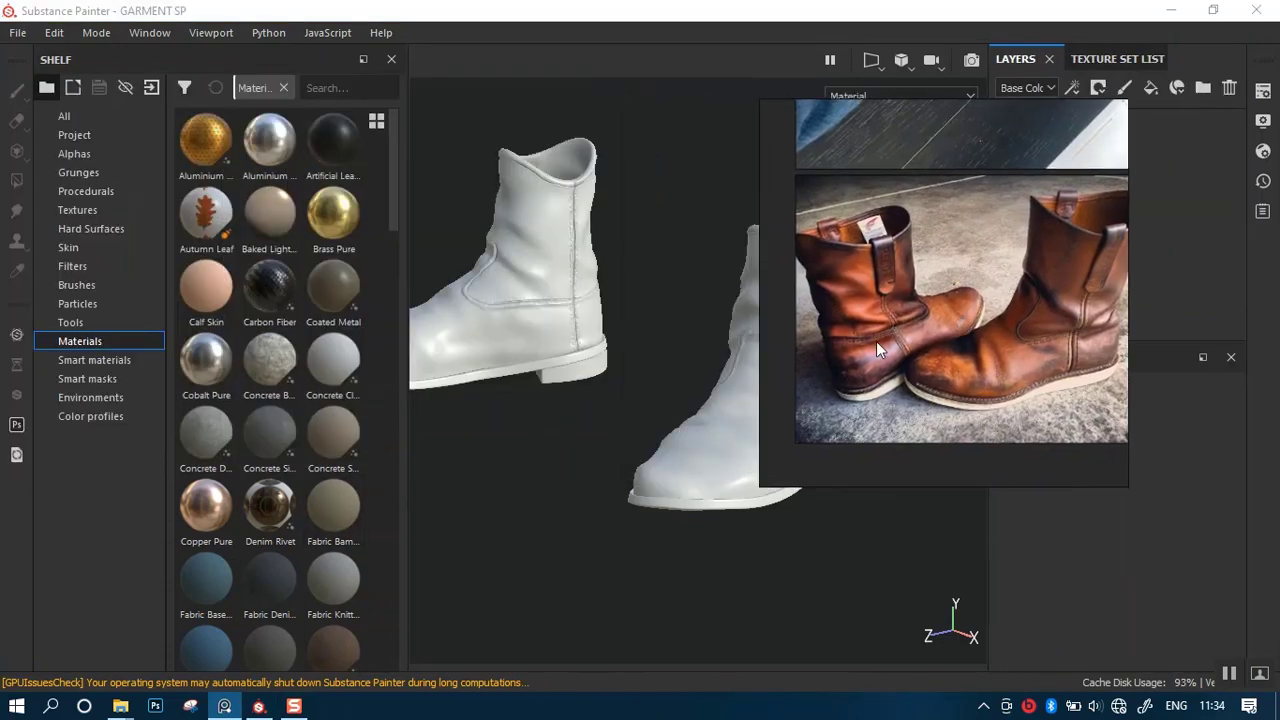
middle_click_drag(1027, 322, 798, 356)
middle_click_drag(957, 354, 835, 345)
middle_click_drag(768, 374, 1037, 332)
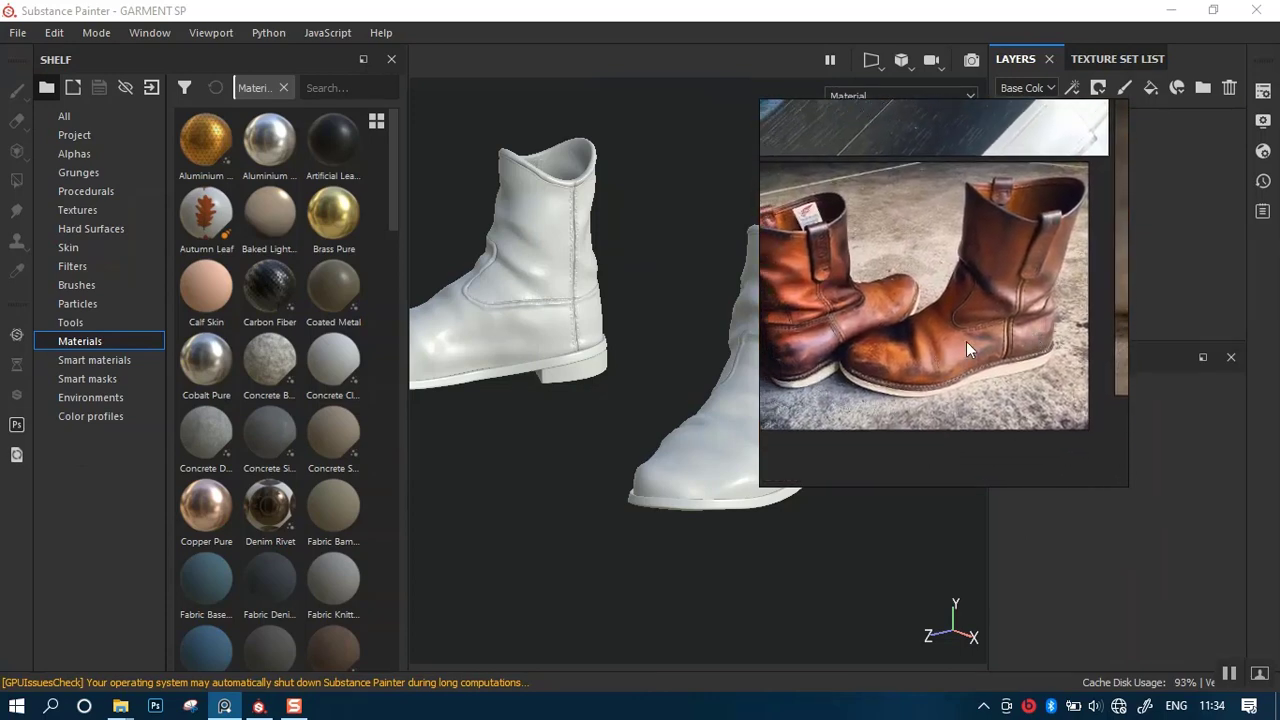
middle_click_drag(960, 336, 1006, 351)
right_click_drag(1006, 351, 1156, 281)
middle_click_drag(1156, 281, 1121, 301)
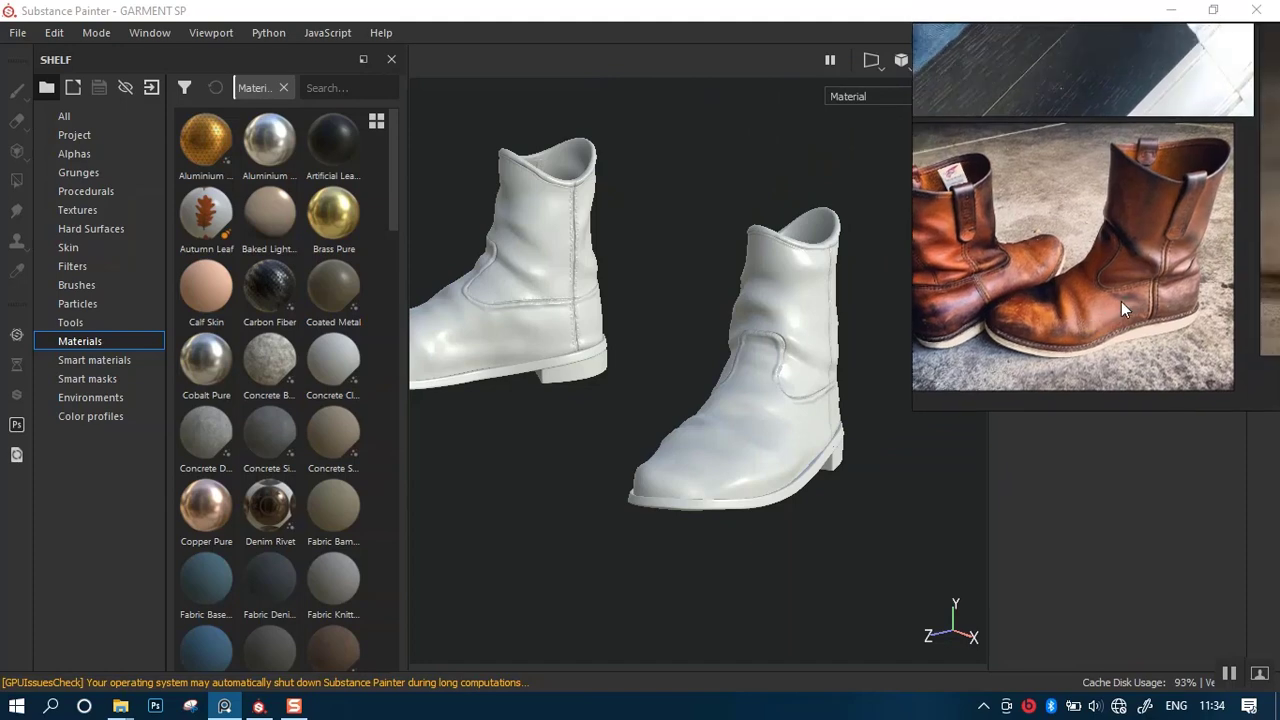
Search the shelf materials for "leather" and apply the Leather bag material to the upper part of the boots.
mouse_move(443, 477)
left_mouse_down("alt")
mouse_move(500, 437)
mouse_move(264, 432)
left_mouse_up("alt")
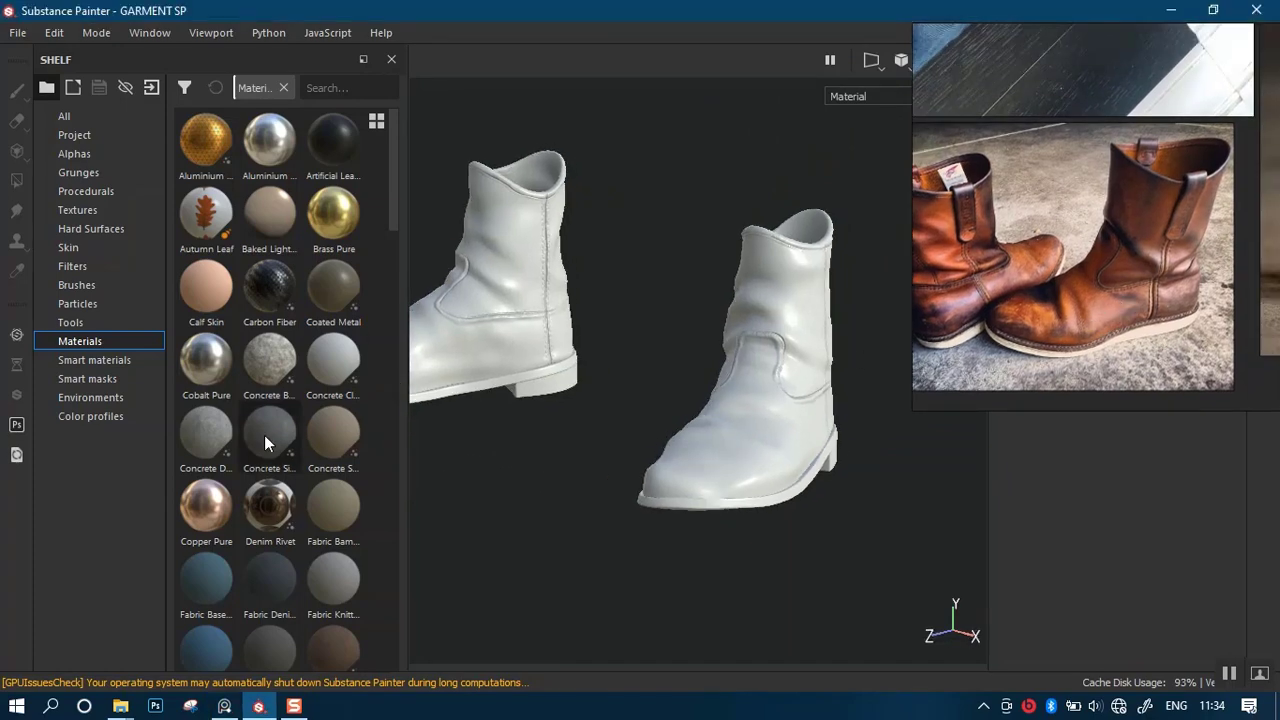
left_click(343, 87)
type("leather")
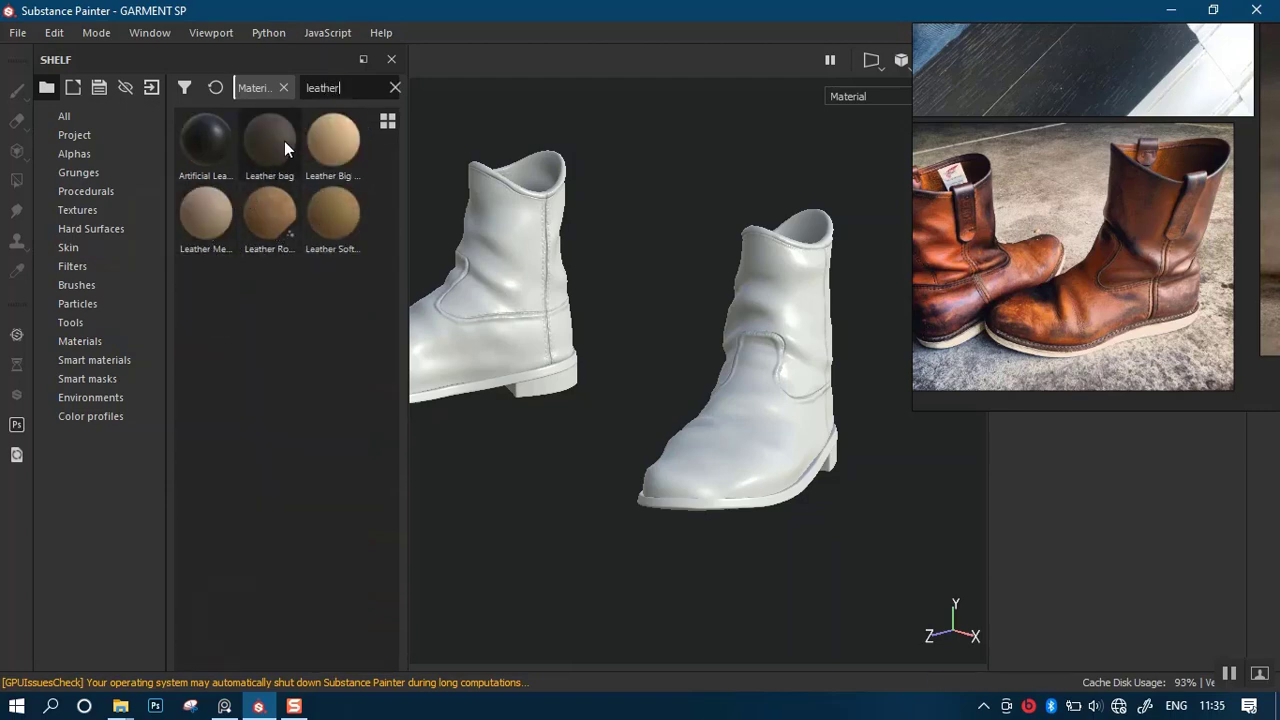
mouse_move(284, 145)
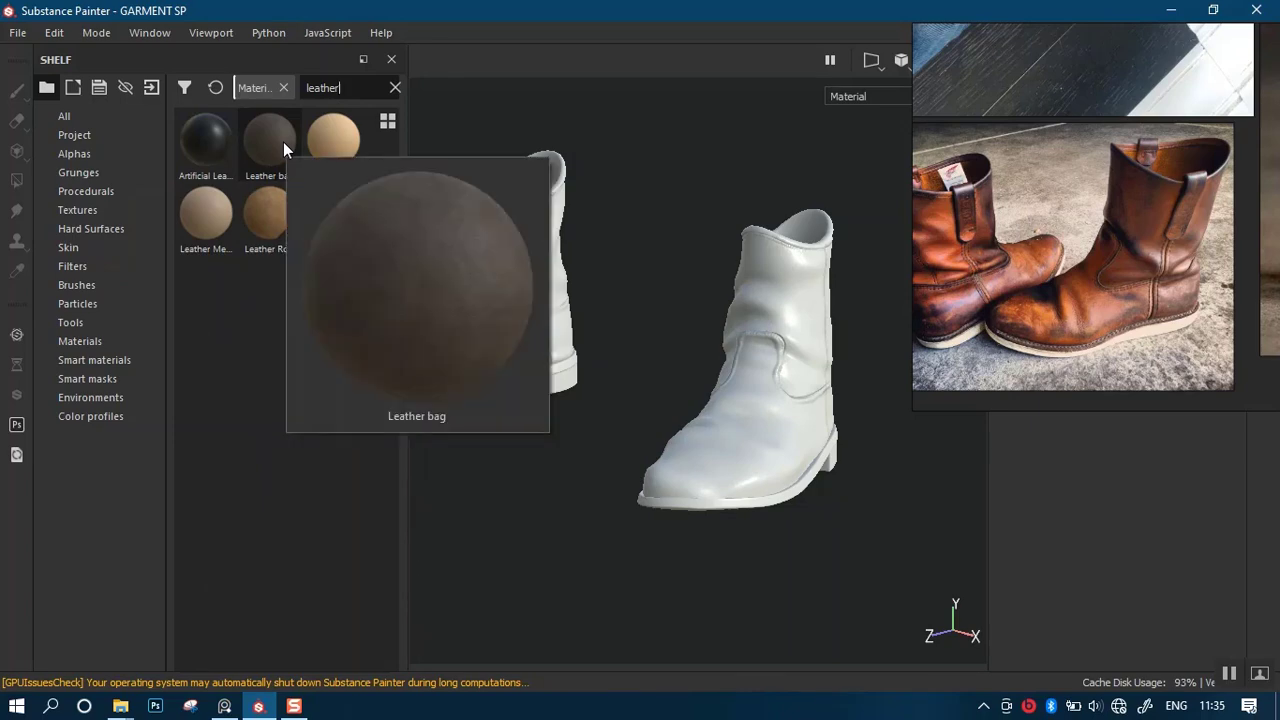
mouse_move(213, 216)
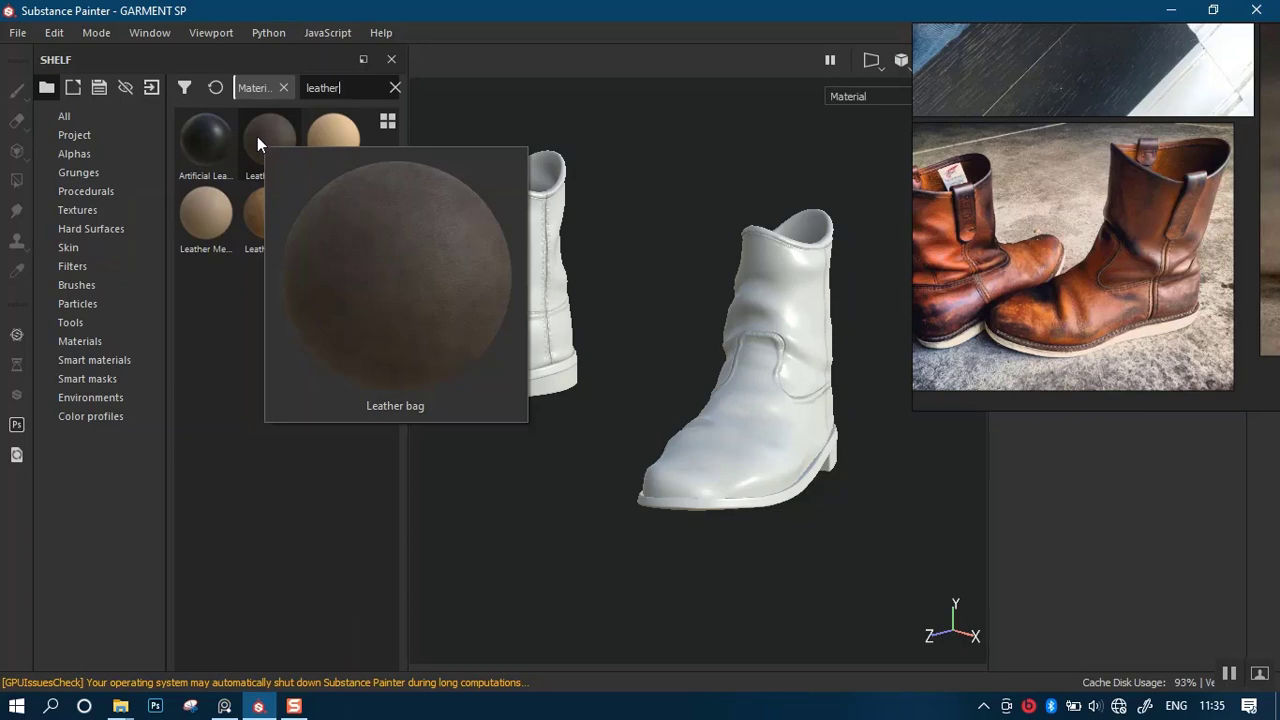
left_click_drag(258, 138, 535, 300)
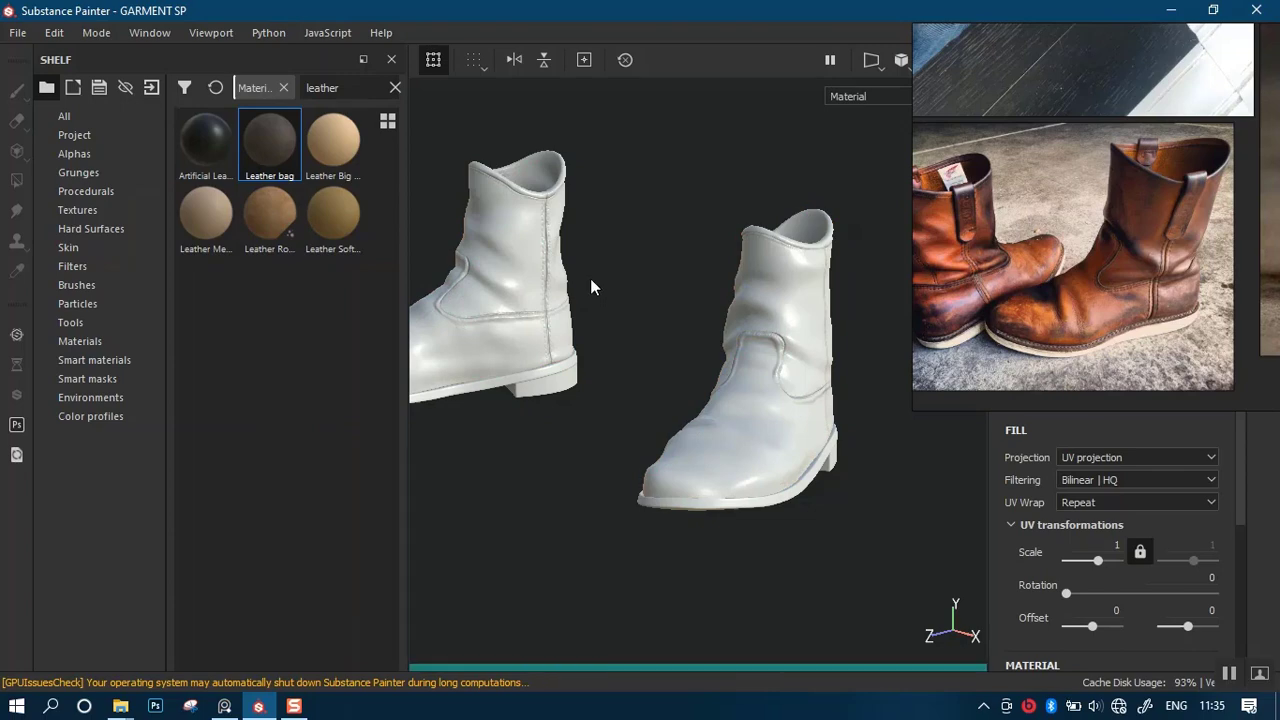
Move the reference image window over the shelf area and examine the Leather bag material on the boot from several sides.
left_click_drag(1151, 328, 292, 410)
right_click_drag(813, 403, 797, 555, "alt")
mouse_move(814, 404)
left_mouse_down("alt")
mouse_move(749, 437)
mouse_move(735, 425)
left_mouse_up("alt")
right_click_drag(830, 323, 813, 521, "alt")
right_click_drag(806, 477, 773, 432, "alt")
left_click_drag(773, 432, 867, 448, "alt")
right_click_drag(820, 496, 799, 375, "alt")
left_click_drag(799, 380, 740, 483, "alt")
middle_click_drag(738, 549, 802, 464, "alt")
right_click_drag(794, 385, 828, 470, "alt")
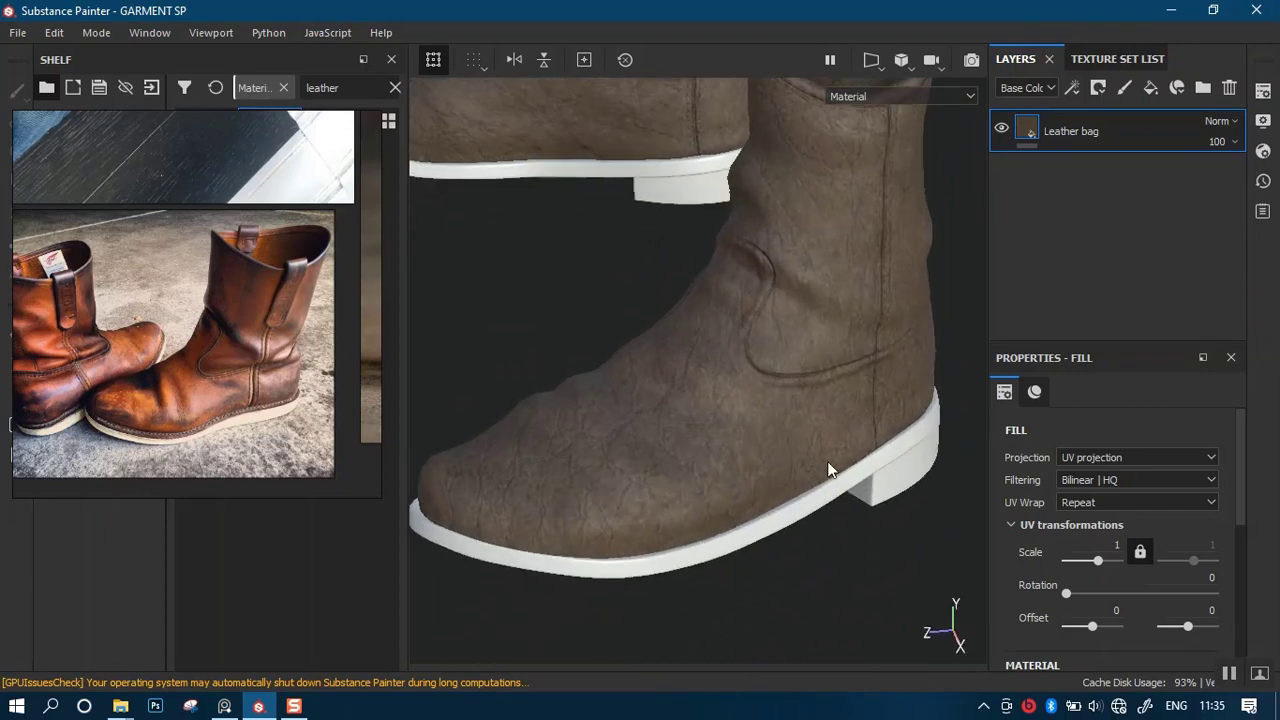
left_click_drag(751, 401, 922, 408, "alt")
middle_click_drag(814, 470, 851, 480, "alt")
right_click_drag(802, 476, 748, 315, "alt")
middle_click_drag(700, 404, 865, 412, "alt")
middle_click_drag(728, 432, 862, 443, "alt")
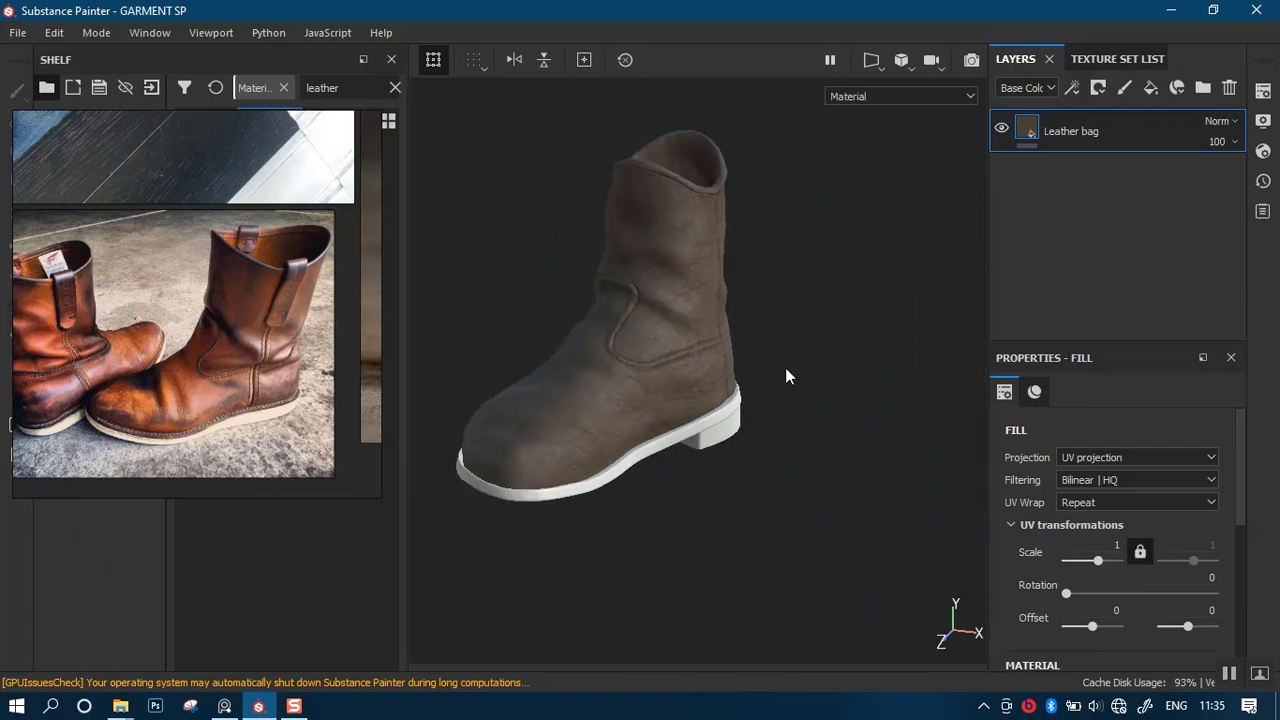
right_click_drag(786, 374, 799, 550, "alt")
mouse_move(716, 449)
left_mouse_down("alt")
mouse_move(777, 429)
mouse_move(780, 509)
mouse_move(831, 423)
mouse_move(766, 494)
mouse_move(708, 458)
left_mouse_up("alt")
right_click_drag(771, 480, 757, 434, "alt")
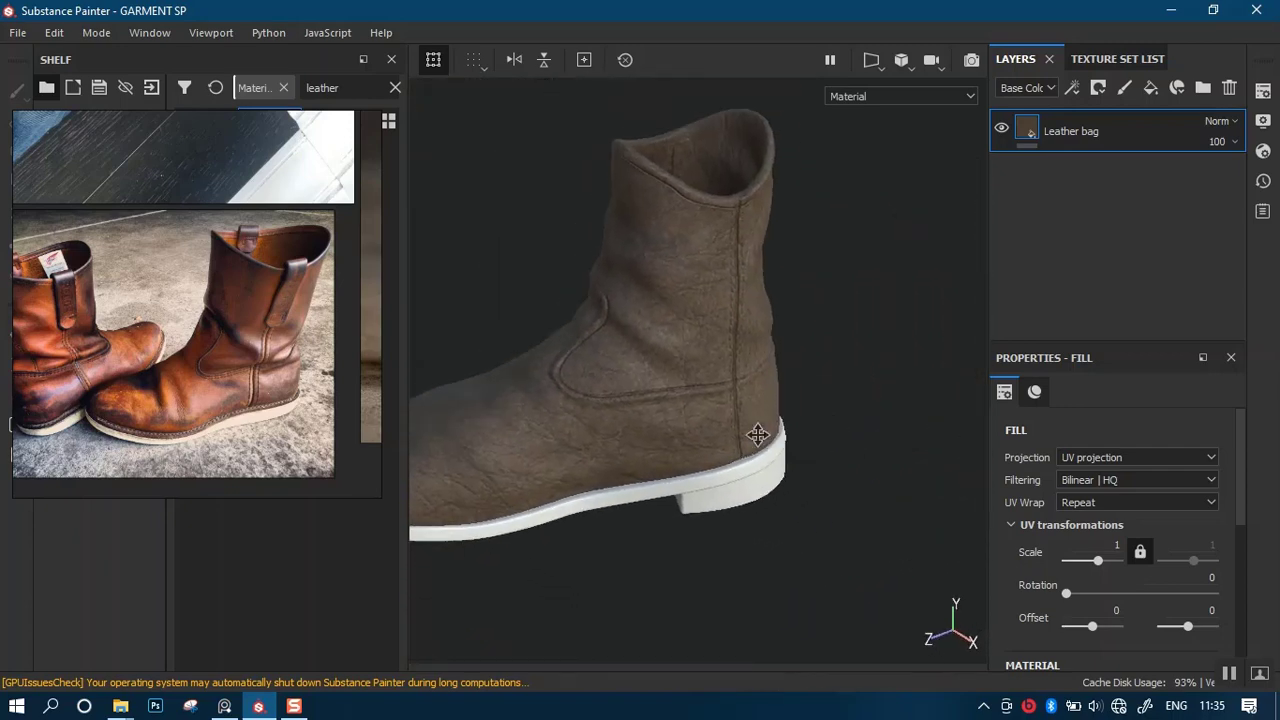
middle_click_drag(757, 434, 716, 402, "alt")
right_click_drag(796, 408, 788, 381, "alt")
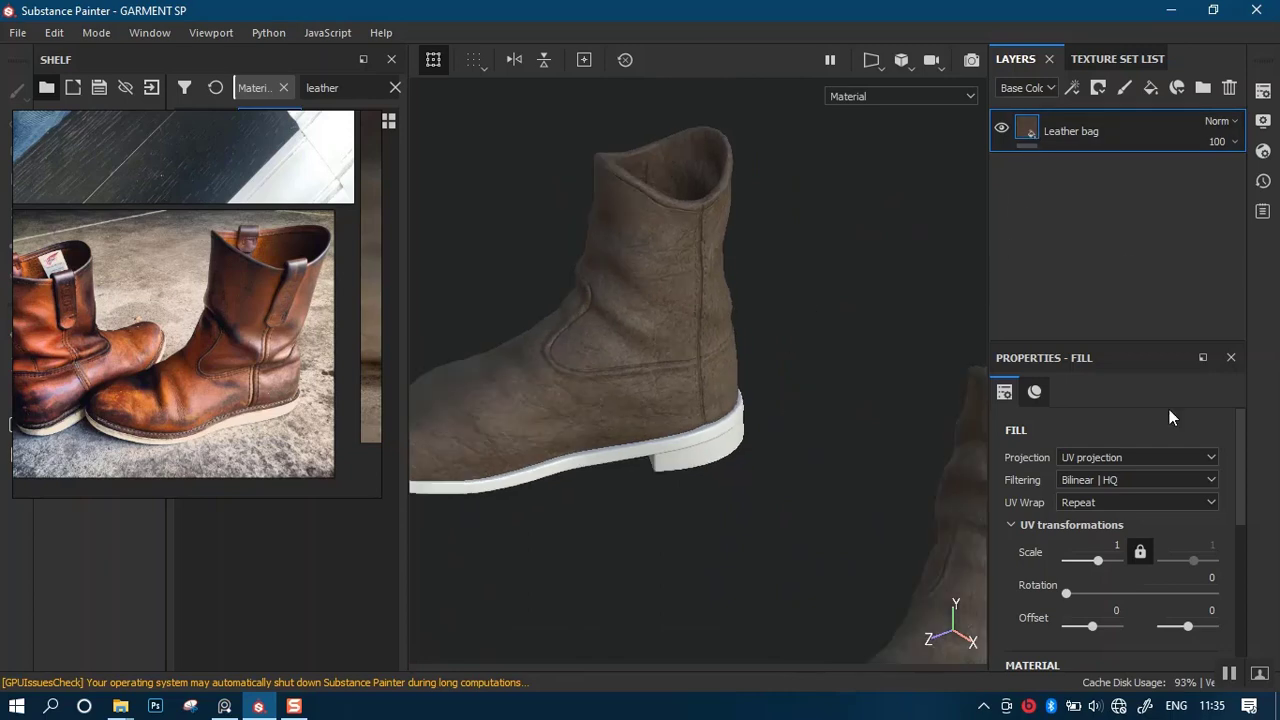
Examine the Leather bag fill's channels mapping and technical parameters alongside a close view of the boot's leather grain.
left_click_drag(1237, 487, 1180, 588)
left_click(1026, 630)
left_click(1016, 518)
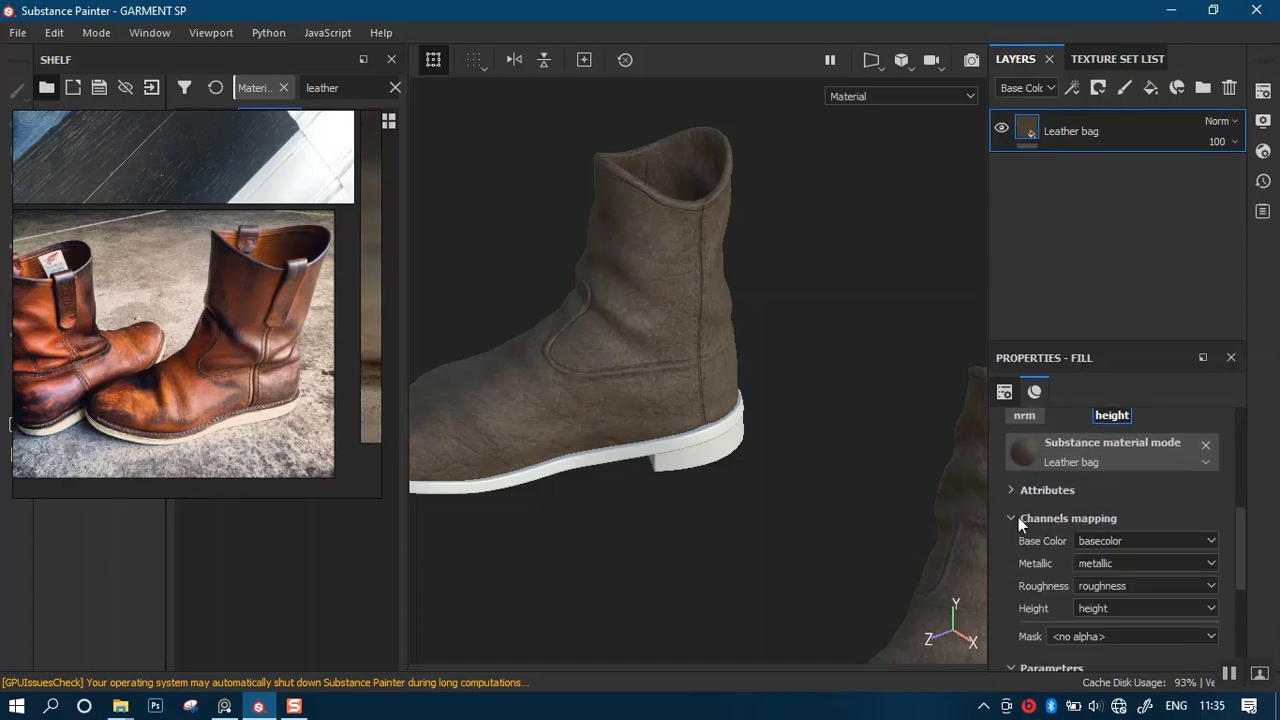
left_click(1016, 518)
left_click_drag(1236, 585, 1233, 627)
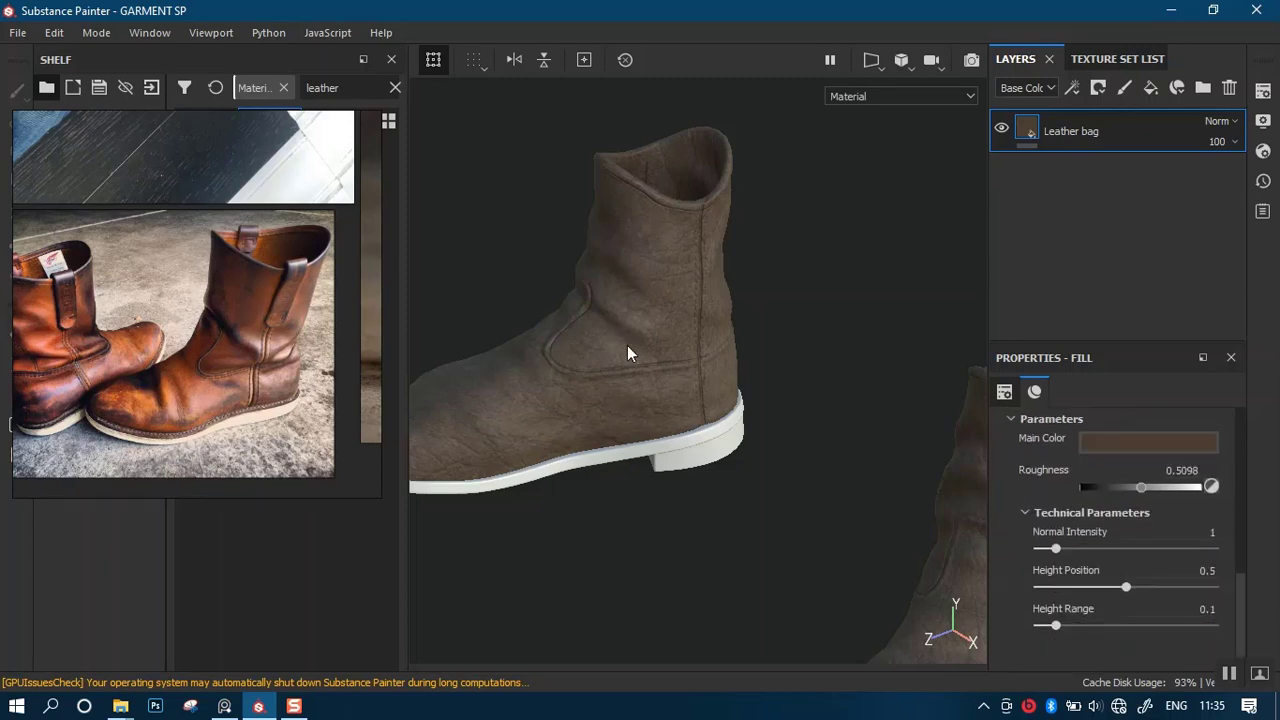
middle_click_drag(628, 349, 788, 378, "alt")
right_click_drag(750, 325, 766, 539, "alt")
left_click_drag(766, 539, 770, 458, "alt")
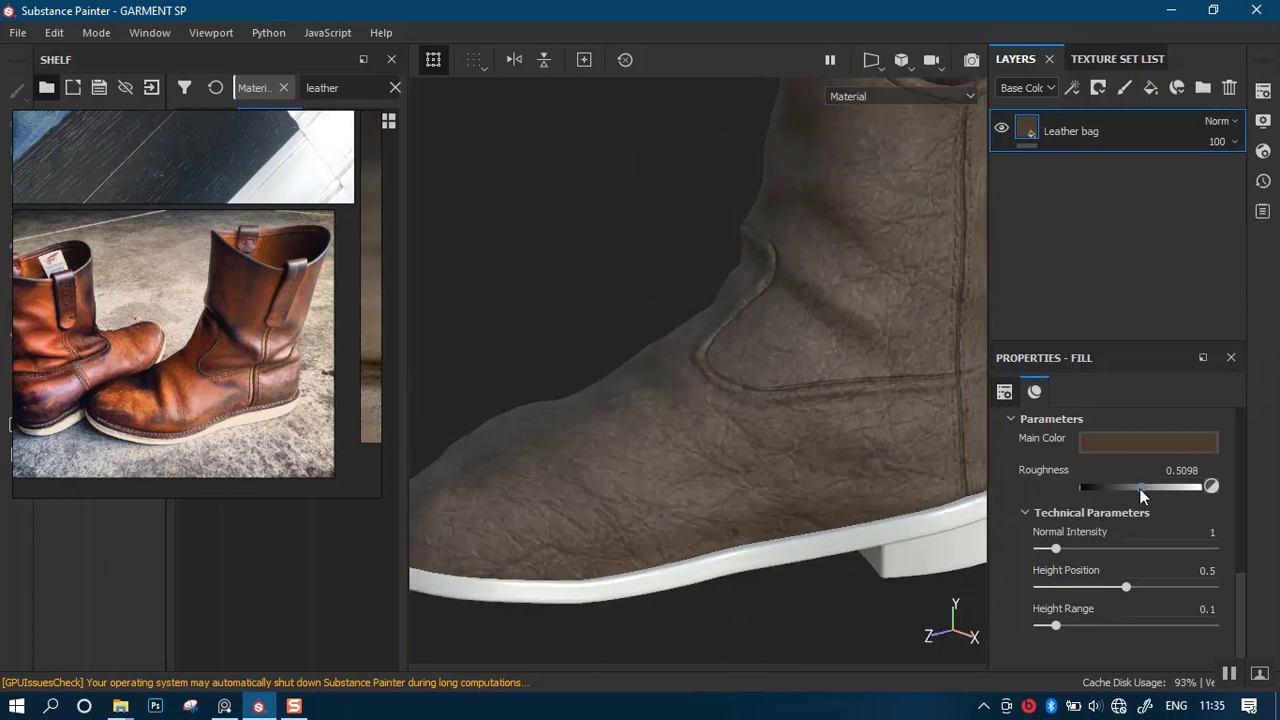
Set the Leather bag fill's UV scale to 10.
left_click_drag(1240, 592, 1150, 490)
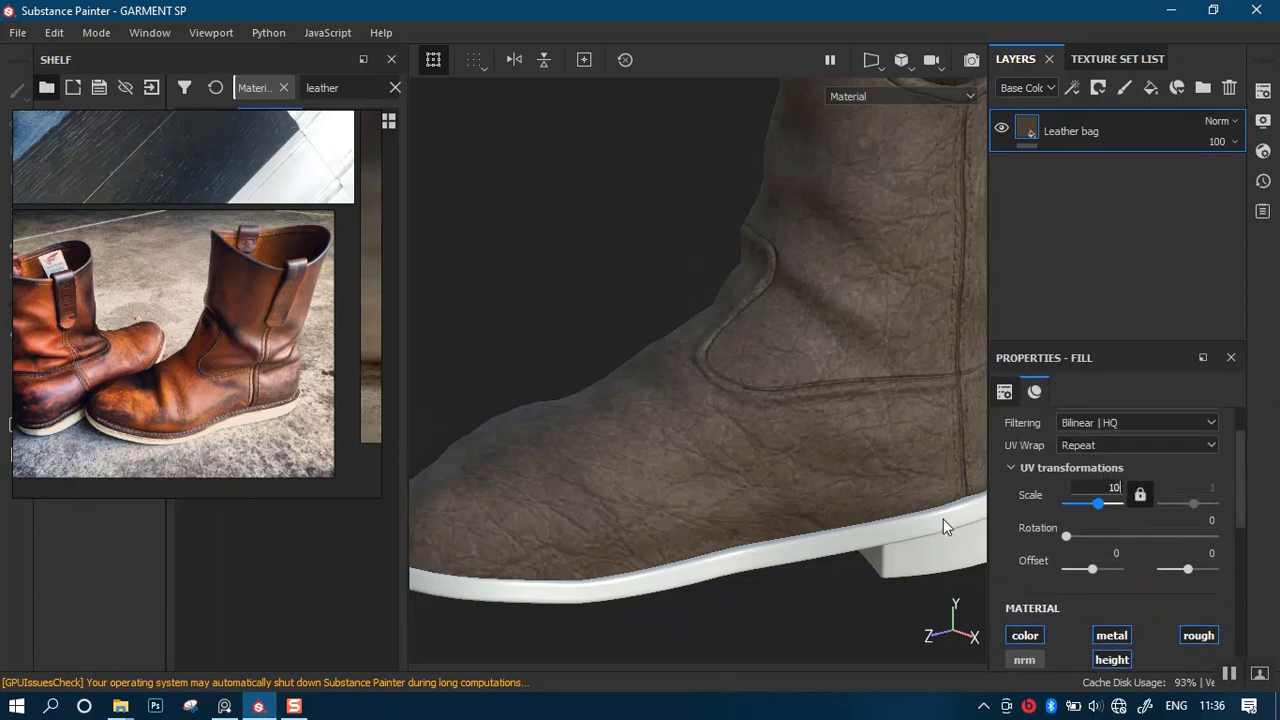
key("Return")
left_click_drag(727, 456, 800, 424, "alt")
middle_click_drag(668, 358, 752, 370, "alt")
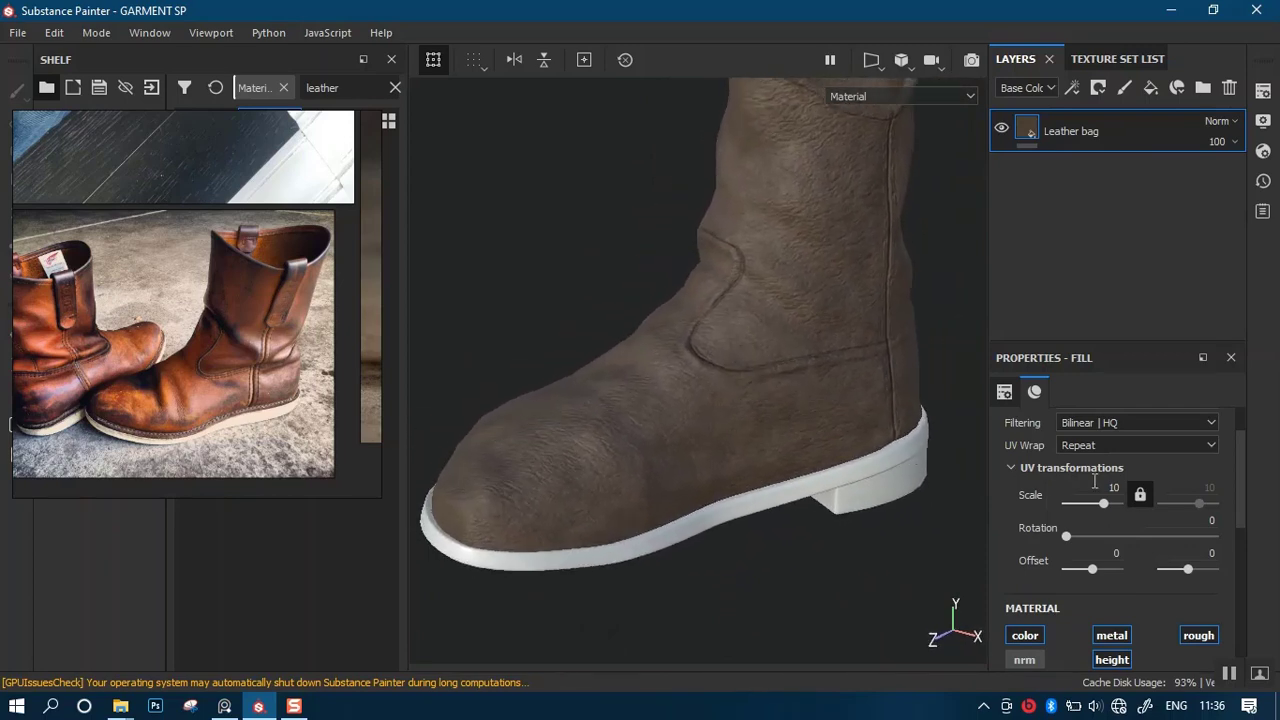
Lower the Leather bag material's normal intensity to 0.32.
left_click_drag(1240, 527, 1231, 654)
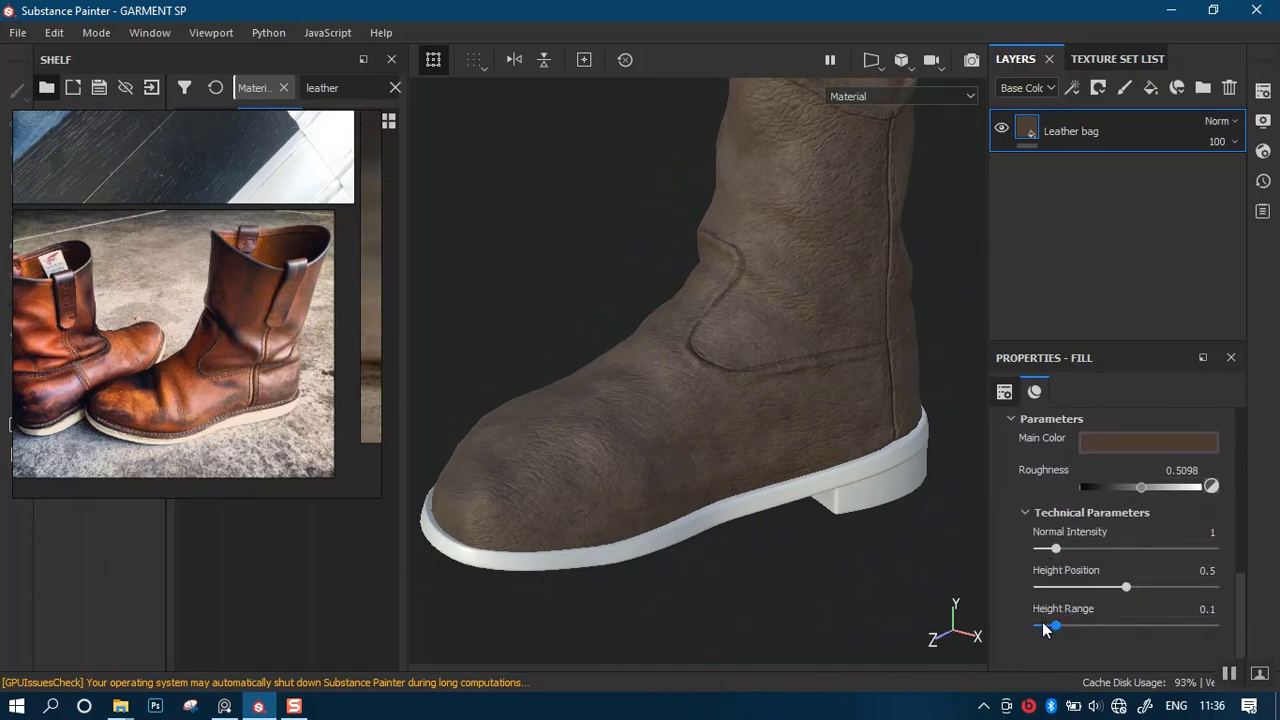
left_click(1047, 548)
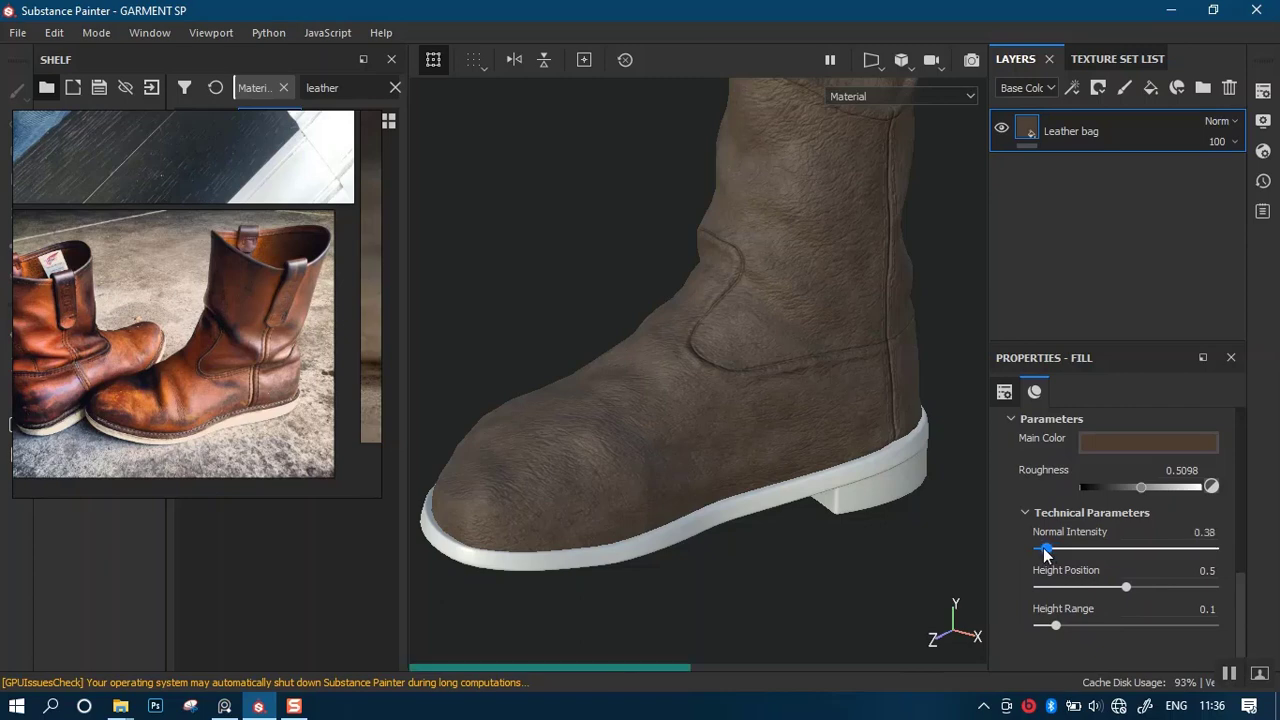
left_click(1043, 549)
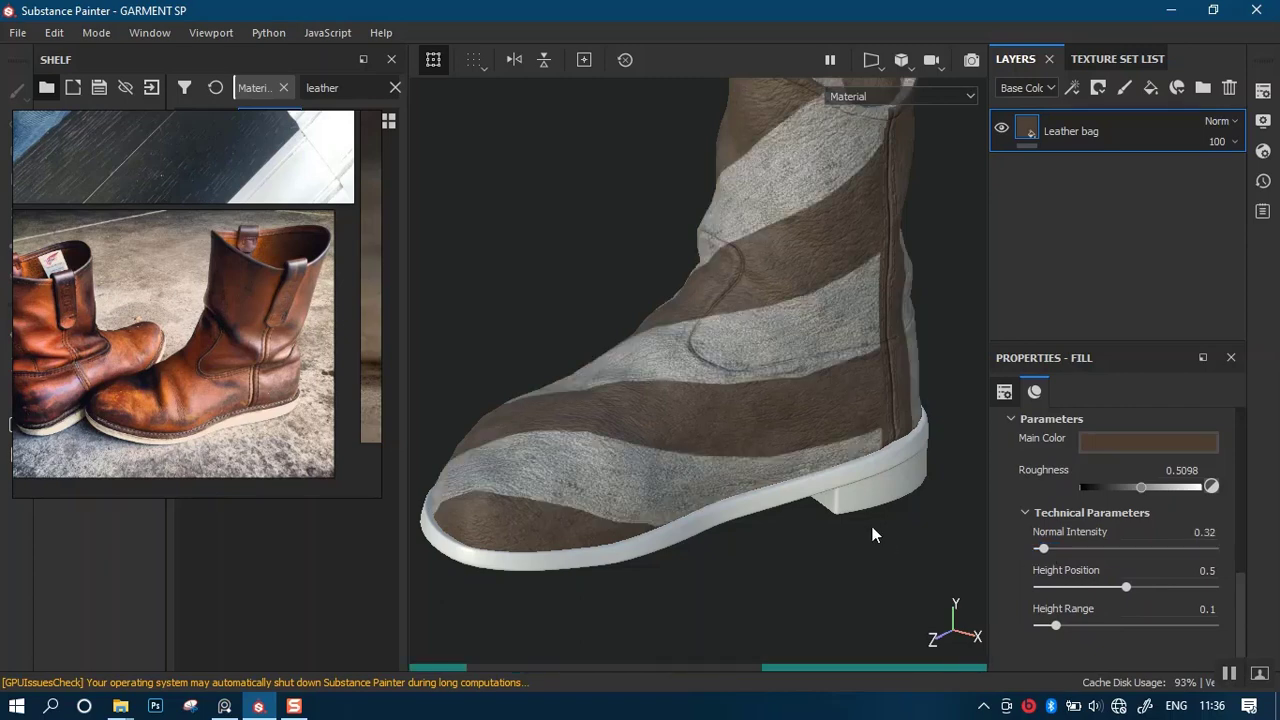
left_click_drag(754, 523, 811, 473, "alt")
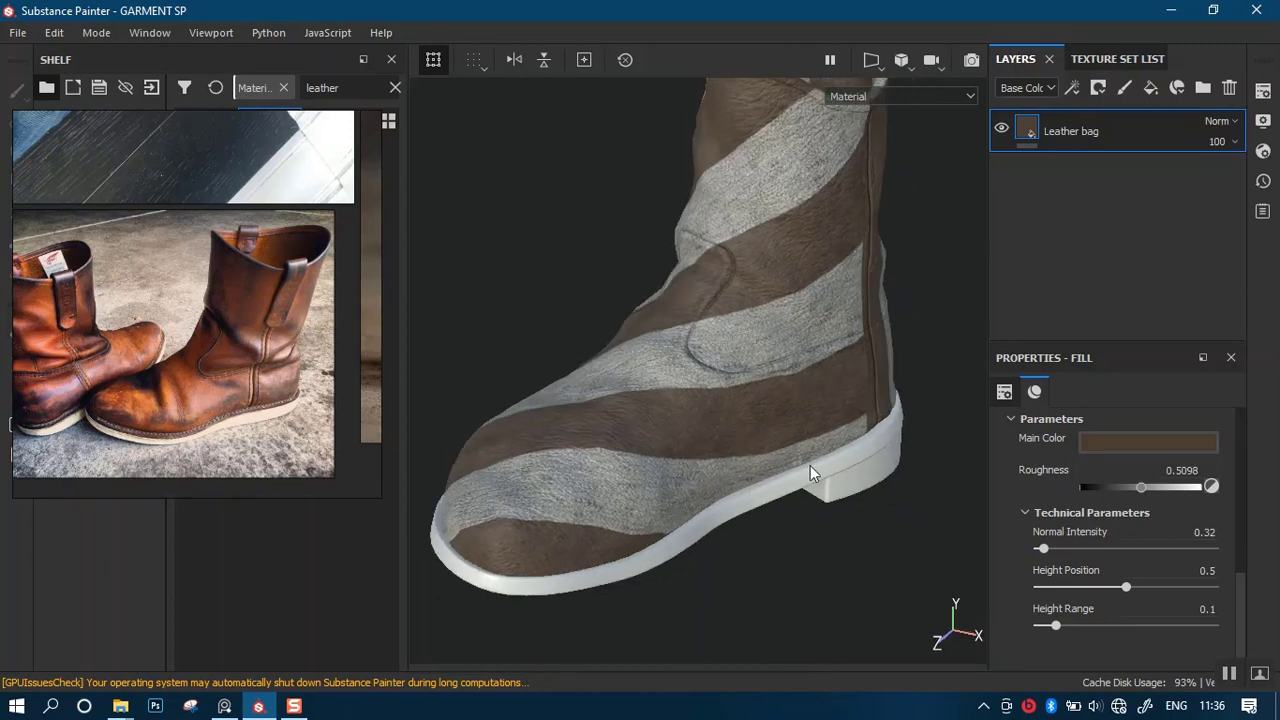
Switch the BOOTS_TOP texture set's size to 2048 and back to 4096.
left_click(1263, 90)
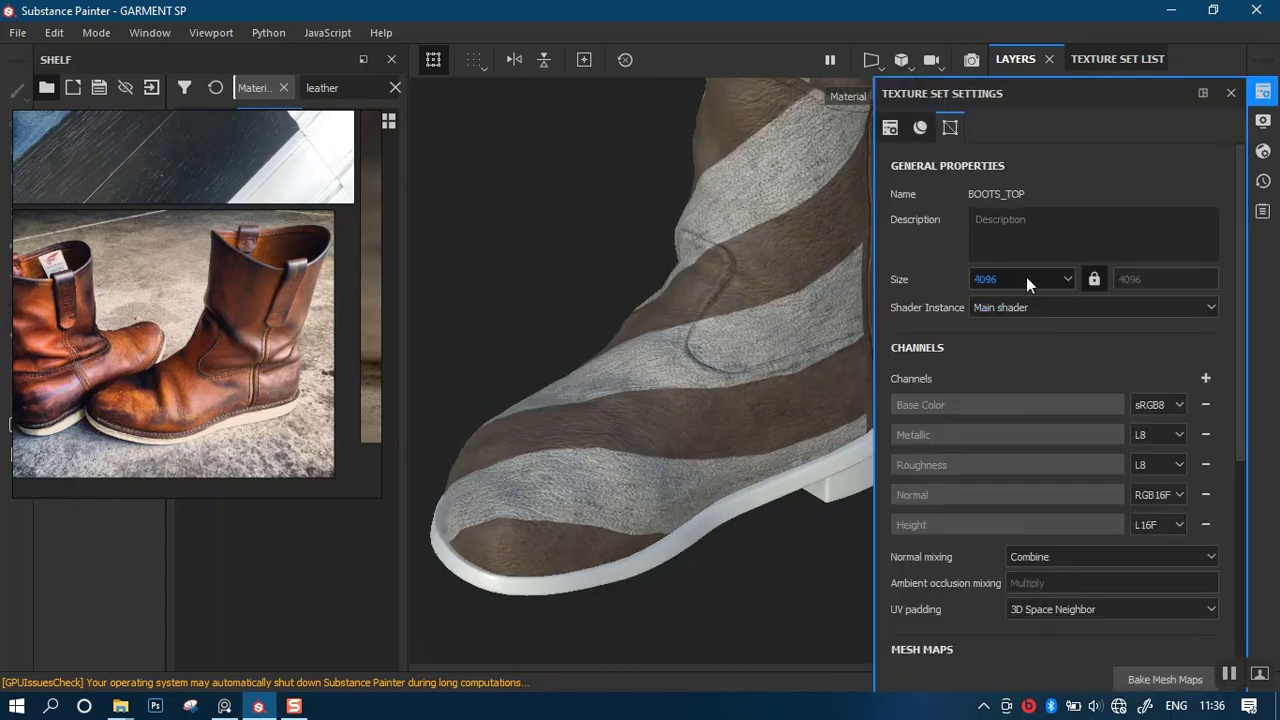
left_click(1026, 278)
left_click(1003, 345)
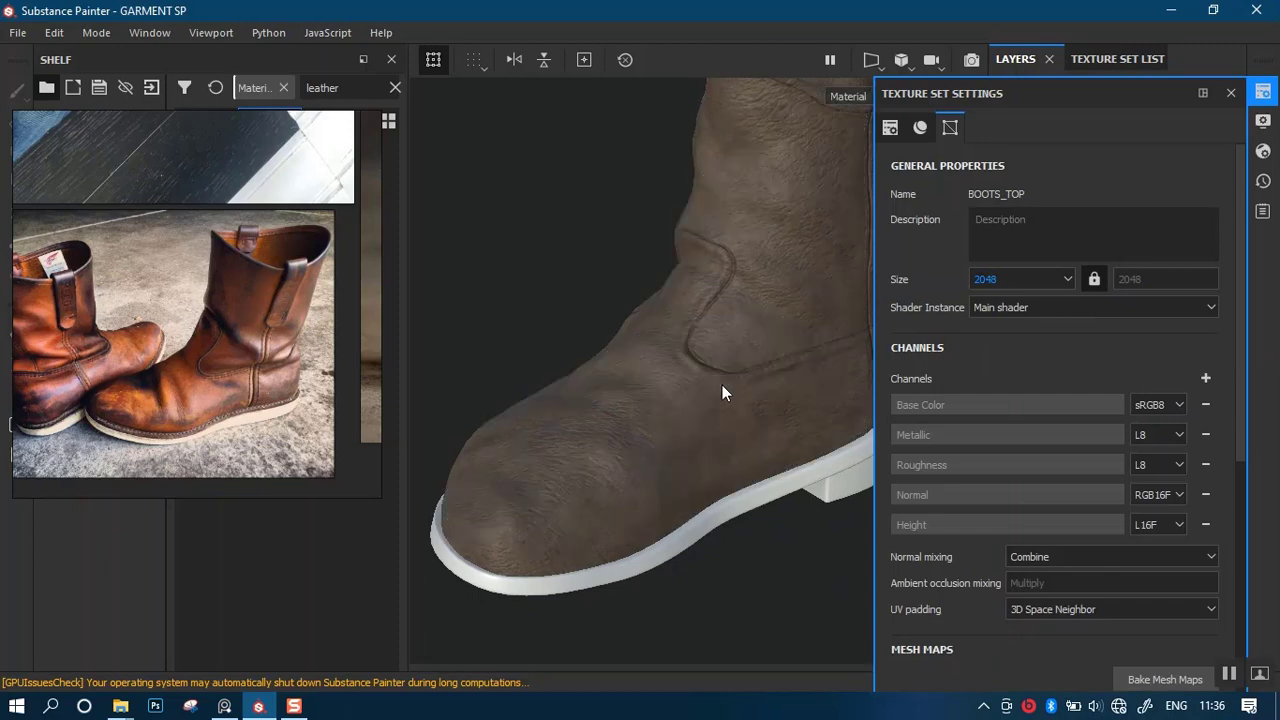
left_click(994, 278)
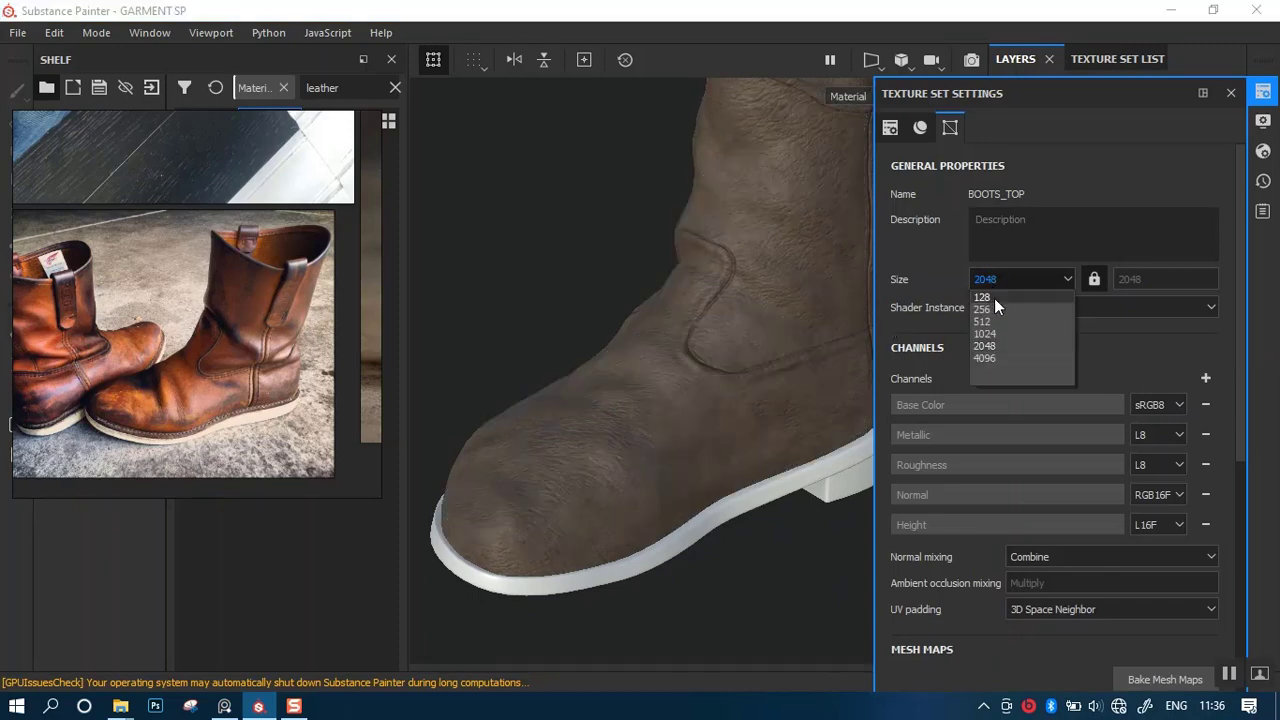
left_click(986, 364)
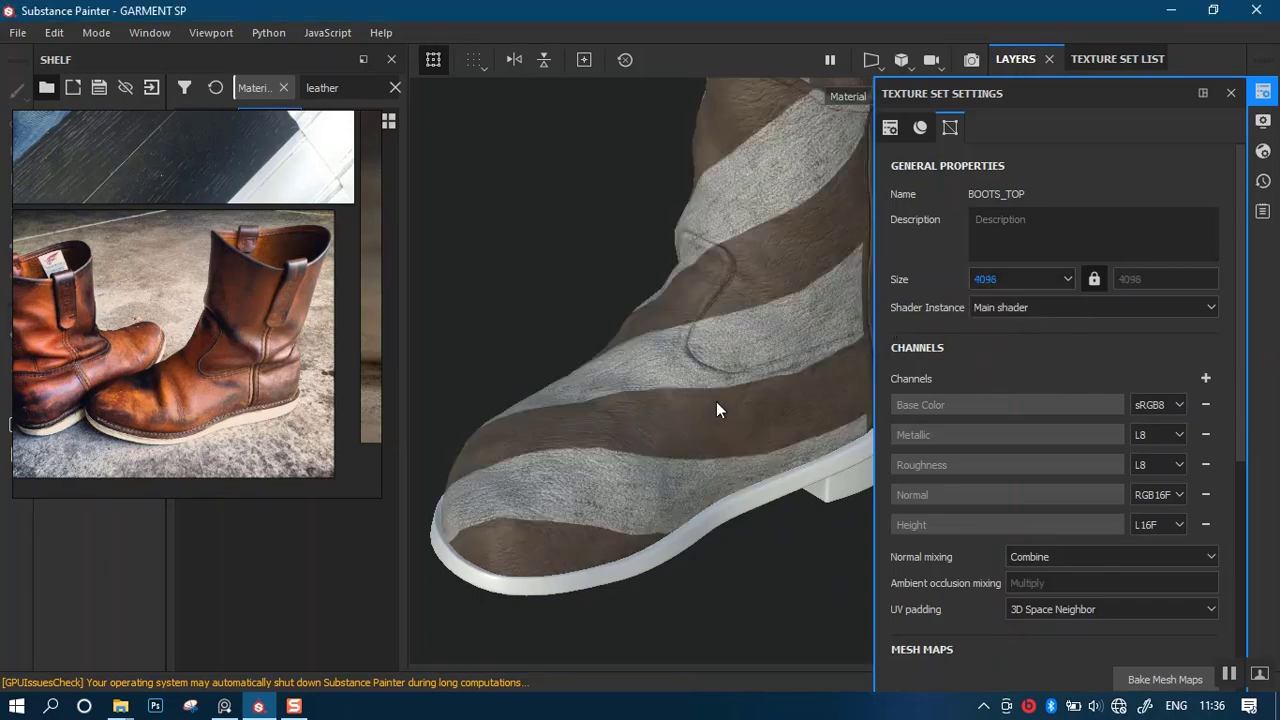
Reduce the BOOTS_TOP texture set's size to 2048 and further to 1024.
left_click(1010, 280)
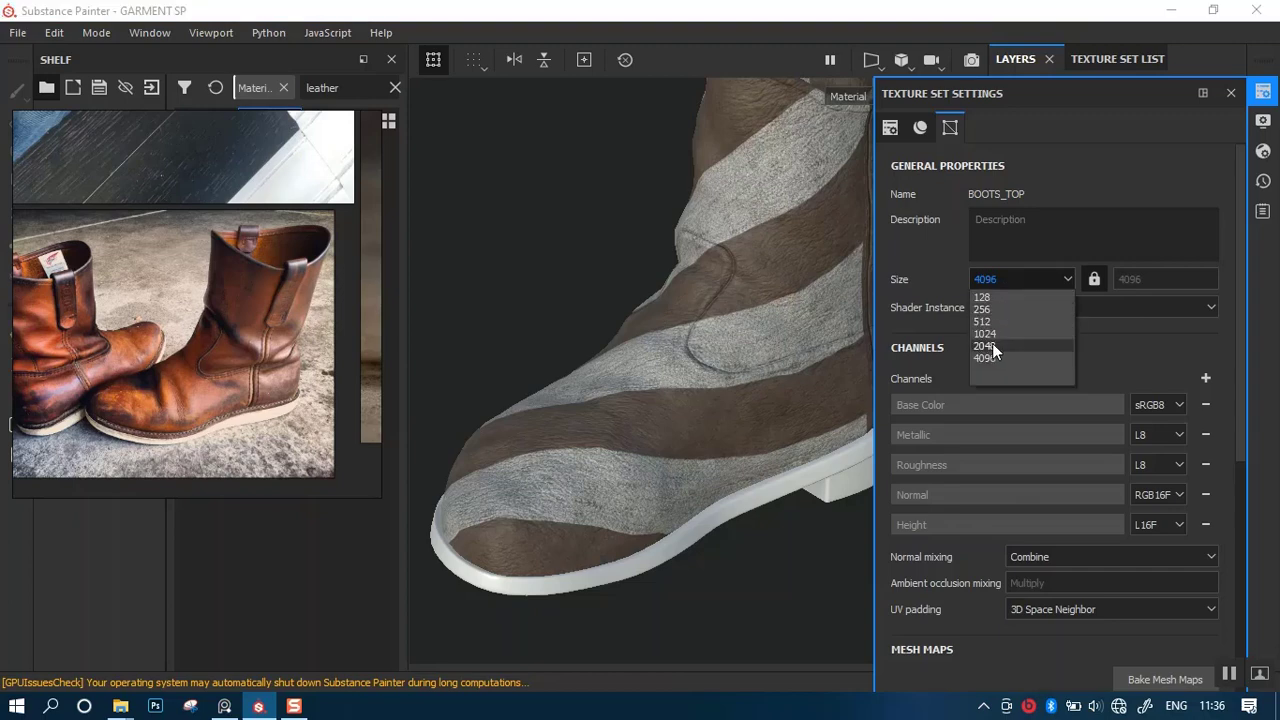
left_click(990, 348)
left_click_drag(652, 418, 686, 458, "alt")
left_click(1014, 279)
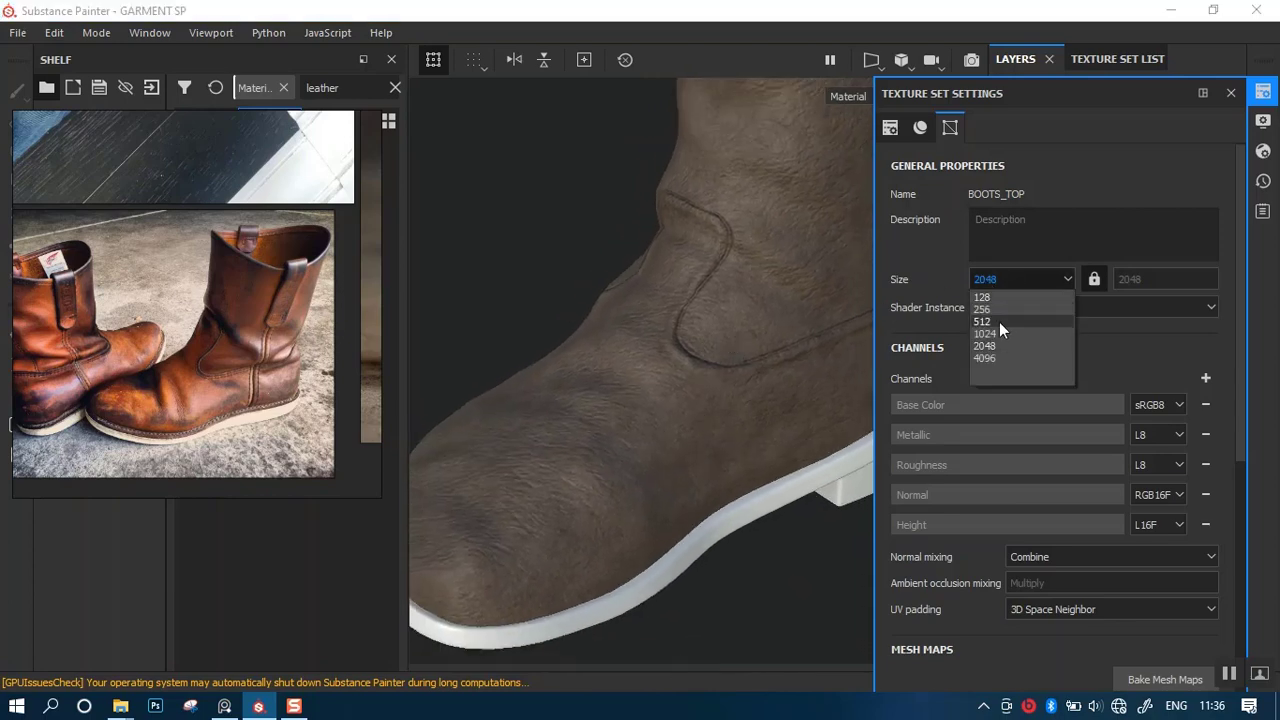
left_click(997, 334)
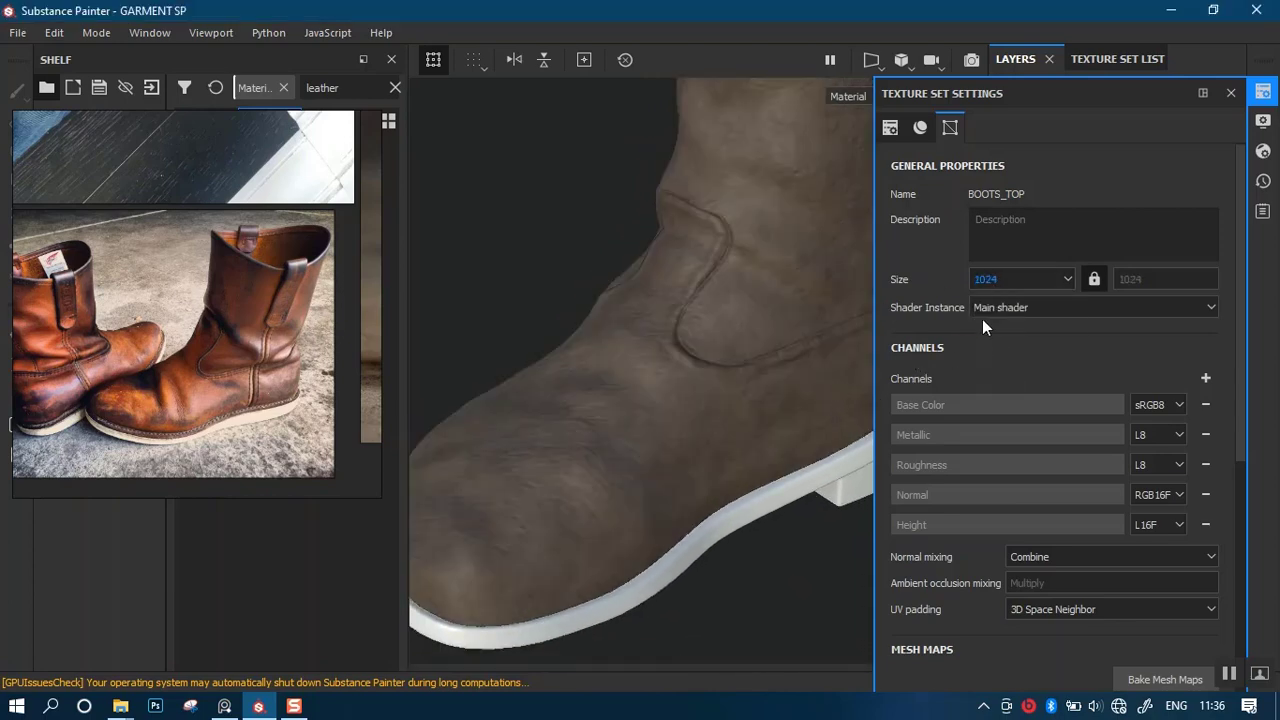
Return the BOOTS_TOP texture set's size to 4096.
left_click(1013, 278)
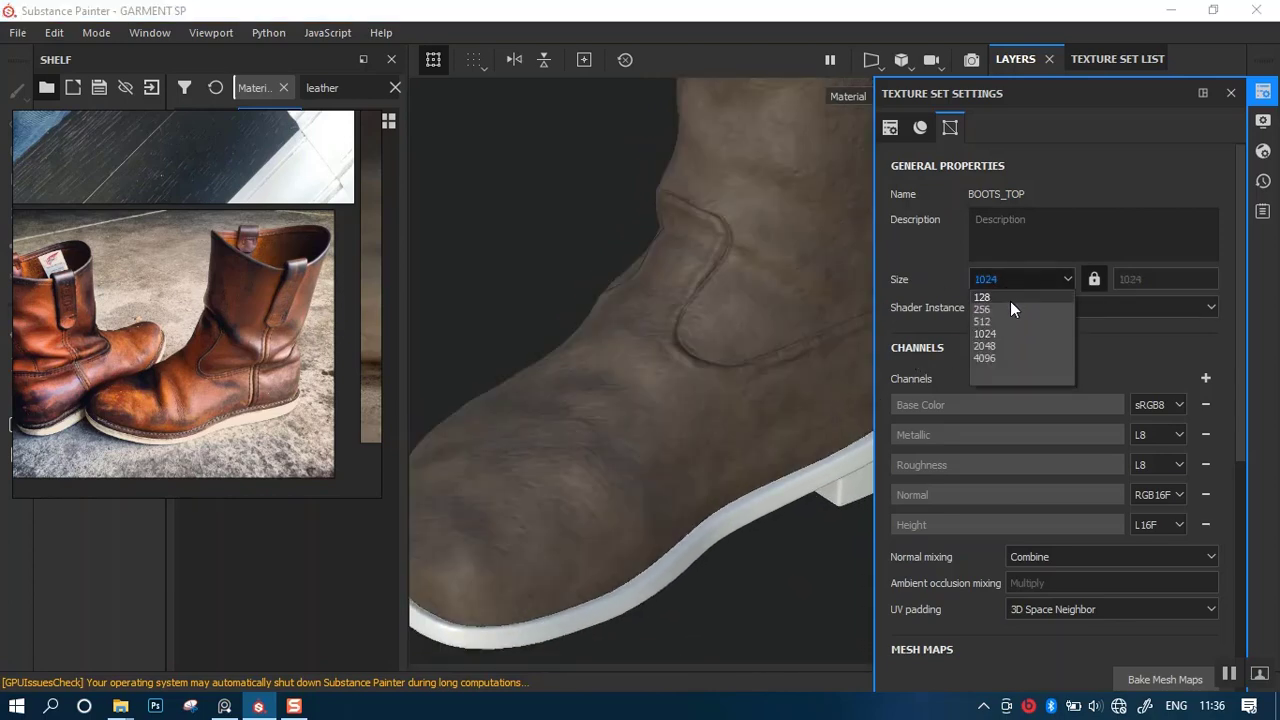
left_click(994, 358)
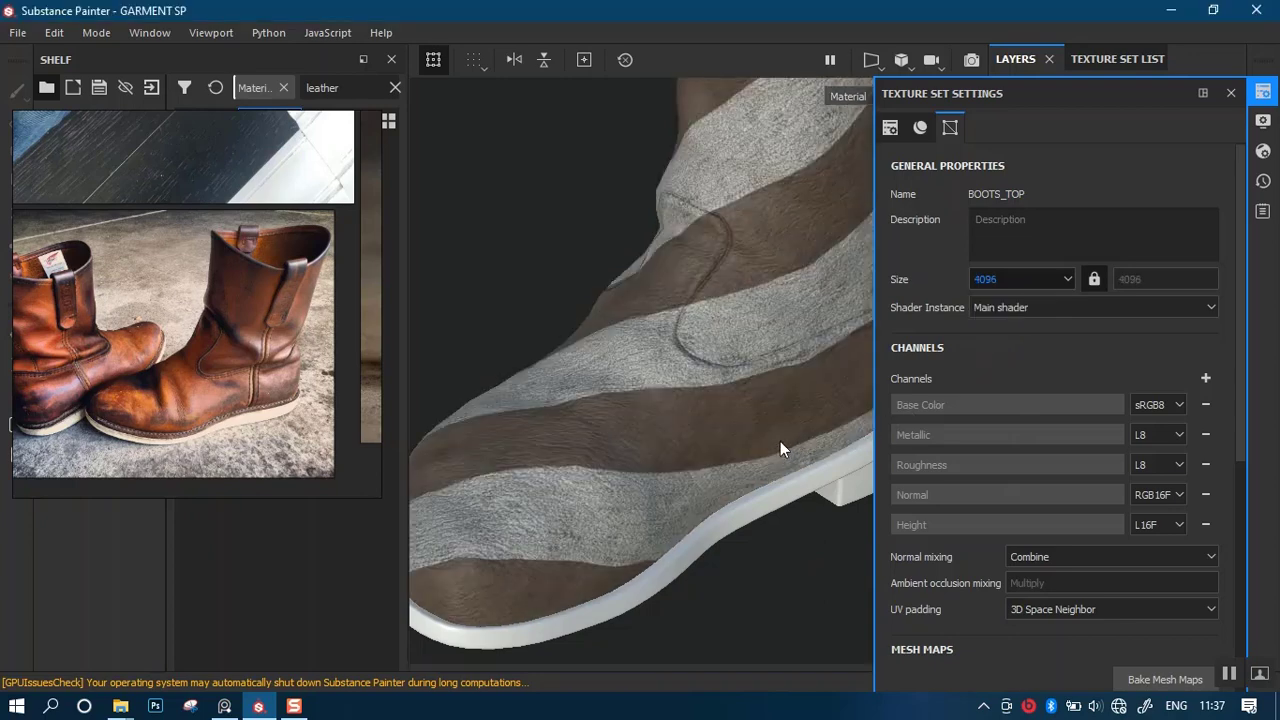
mouse_move(713, 440)
left_mouse_down("alt")
mouse_move(697, 466)
mouse_move(698, 540)
mouse_move(716, 412)
mouse_move(714, 432)
left_mouse_up("alt")
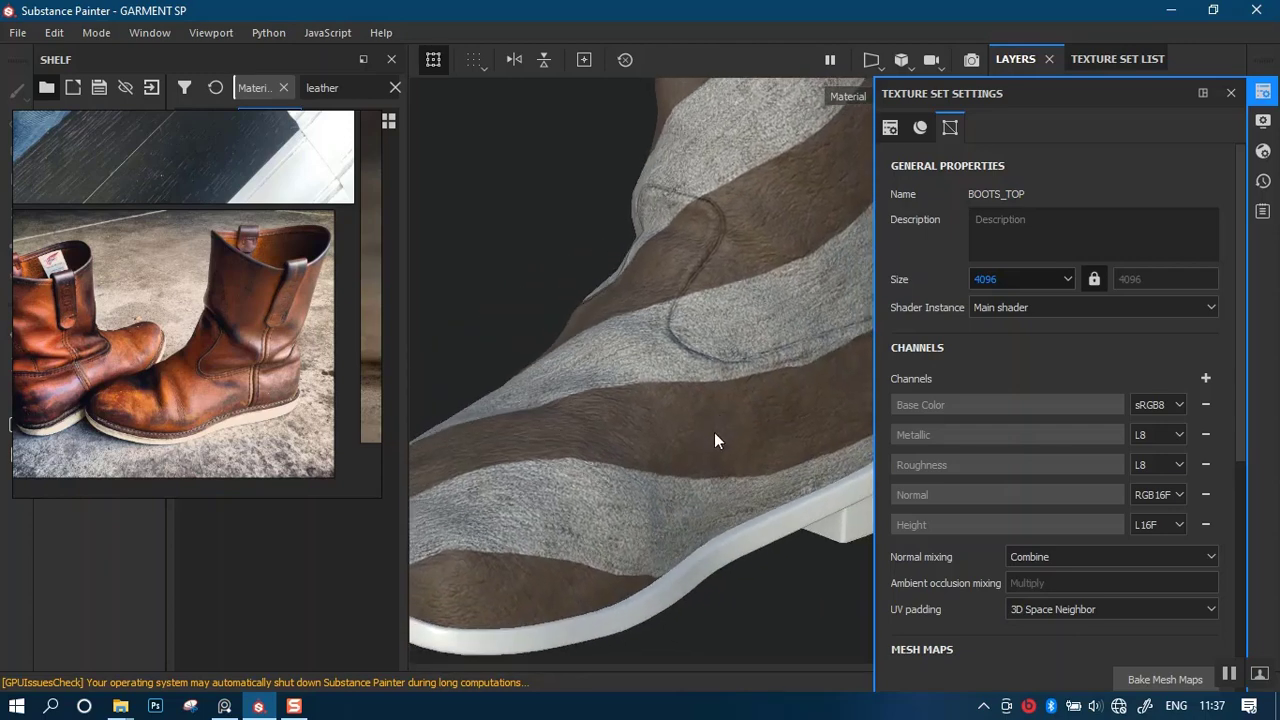
Undo the texture size changes together with the normal intensity and UV scale edits on the Leather bag fill.
key("ctrl")
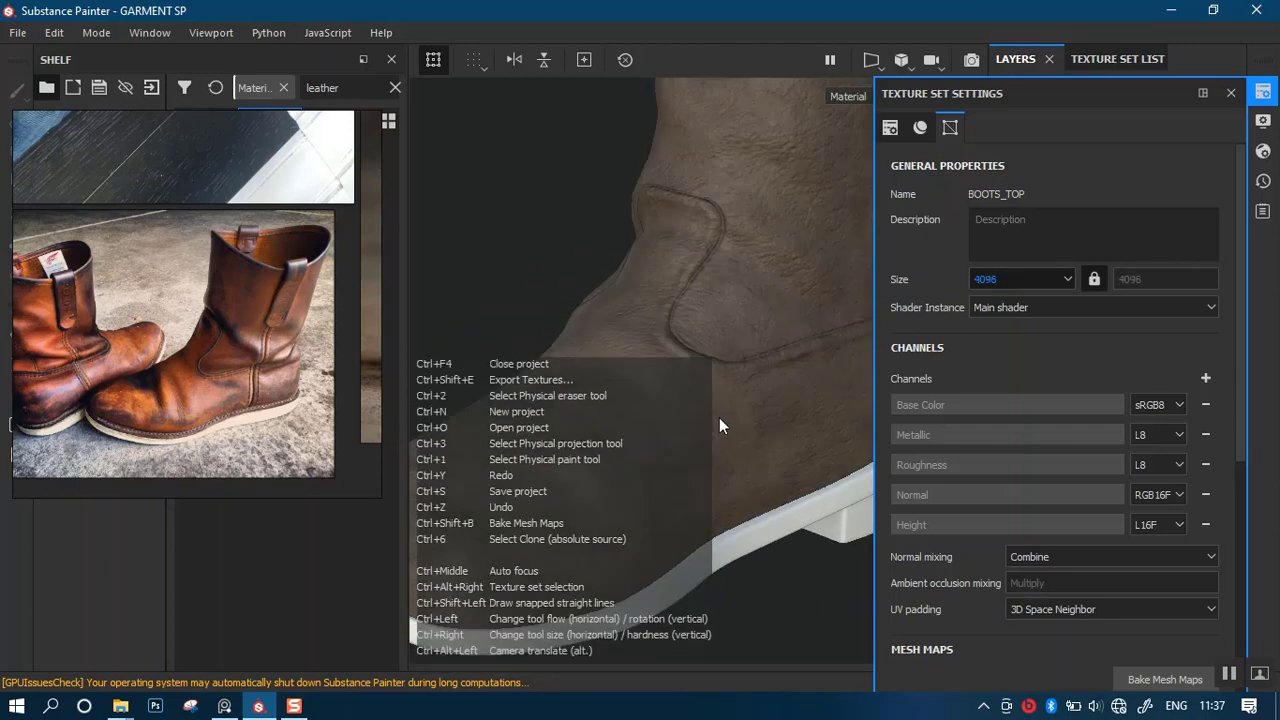
key("ctrl+z")
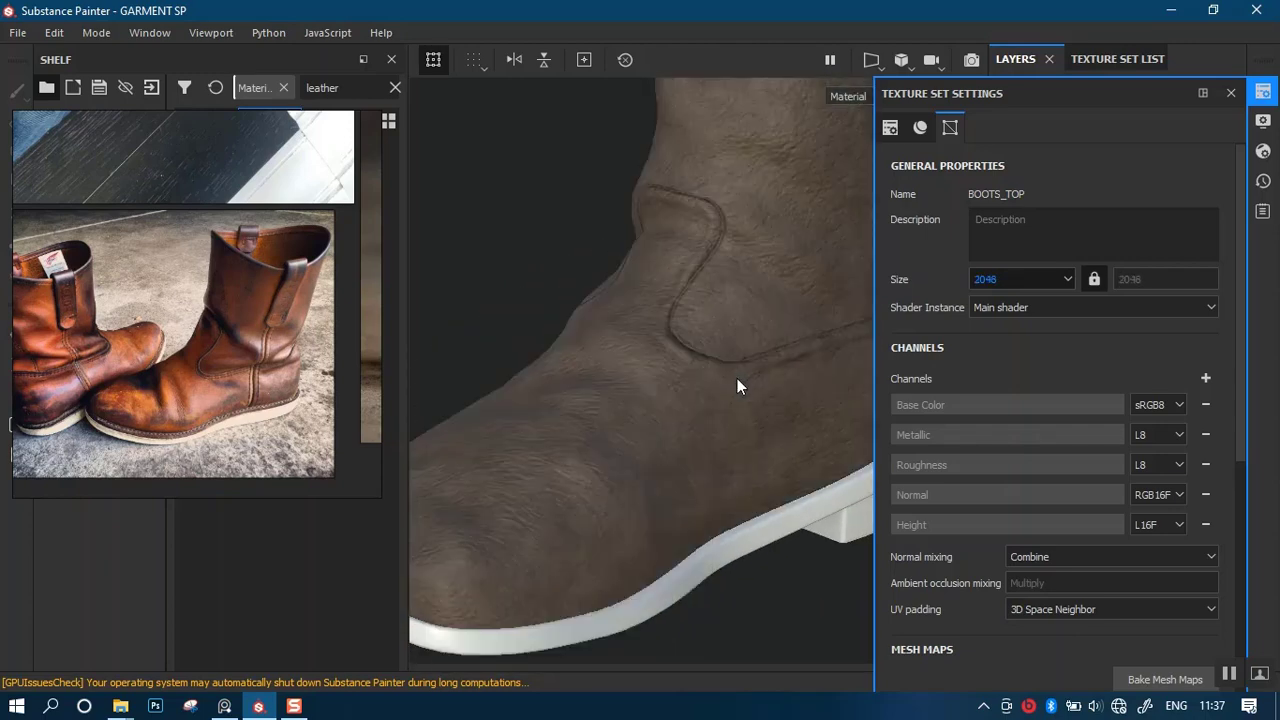
key("ctrl+y")
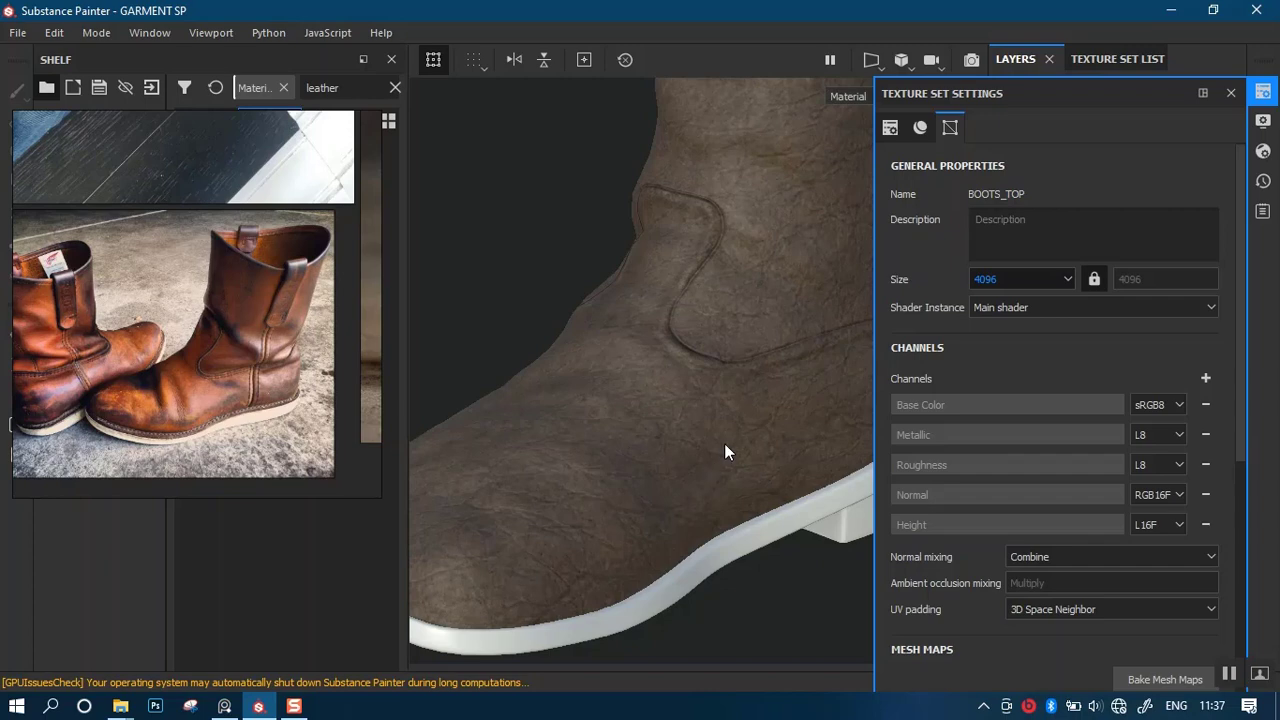
right_click_drag(724, 443, 737, 323, "alt")
left_click_drag(737, 323, 723, 408, "alt")
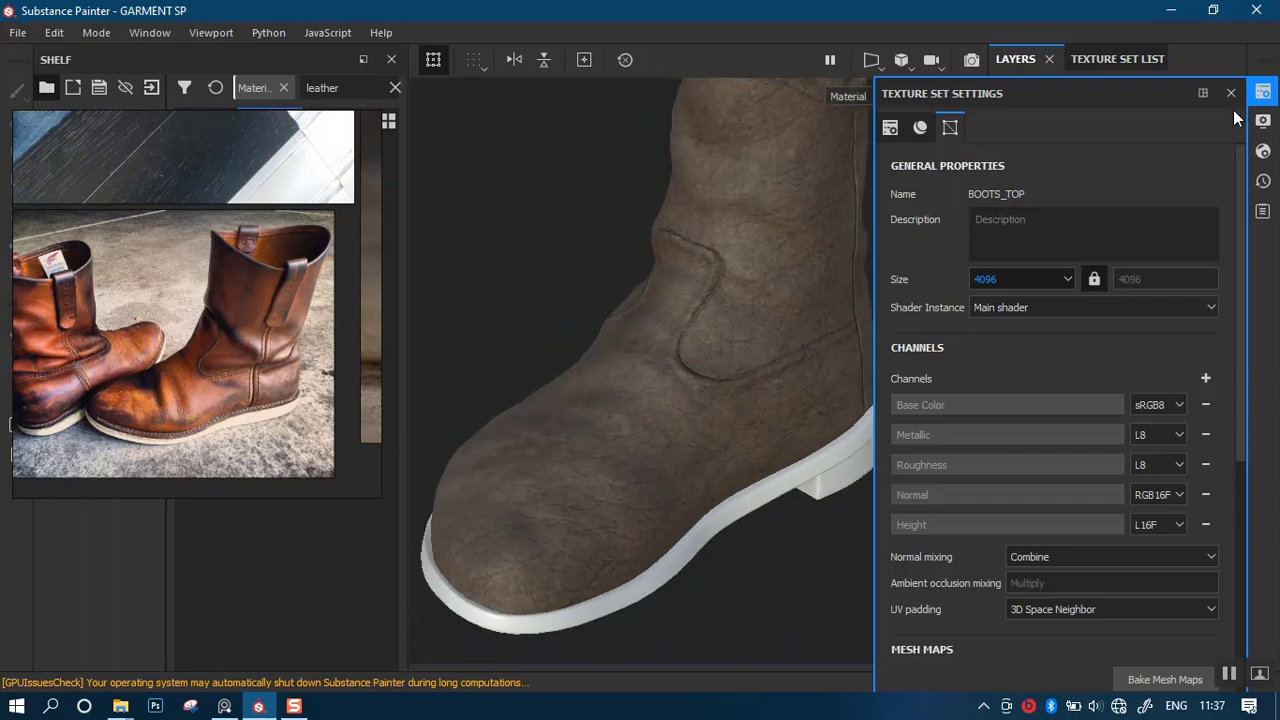
Set the BOOTS_TOP texture set's size to 2048 and close its settings.
left_click(1021, 279)
left_click(1010, 343)
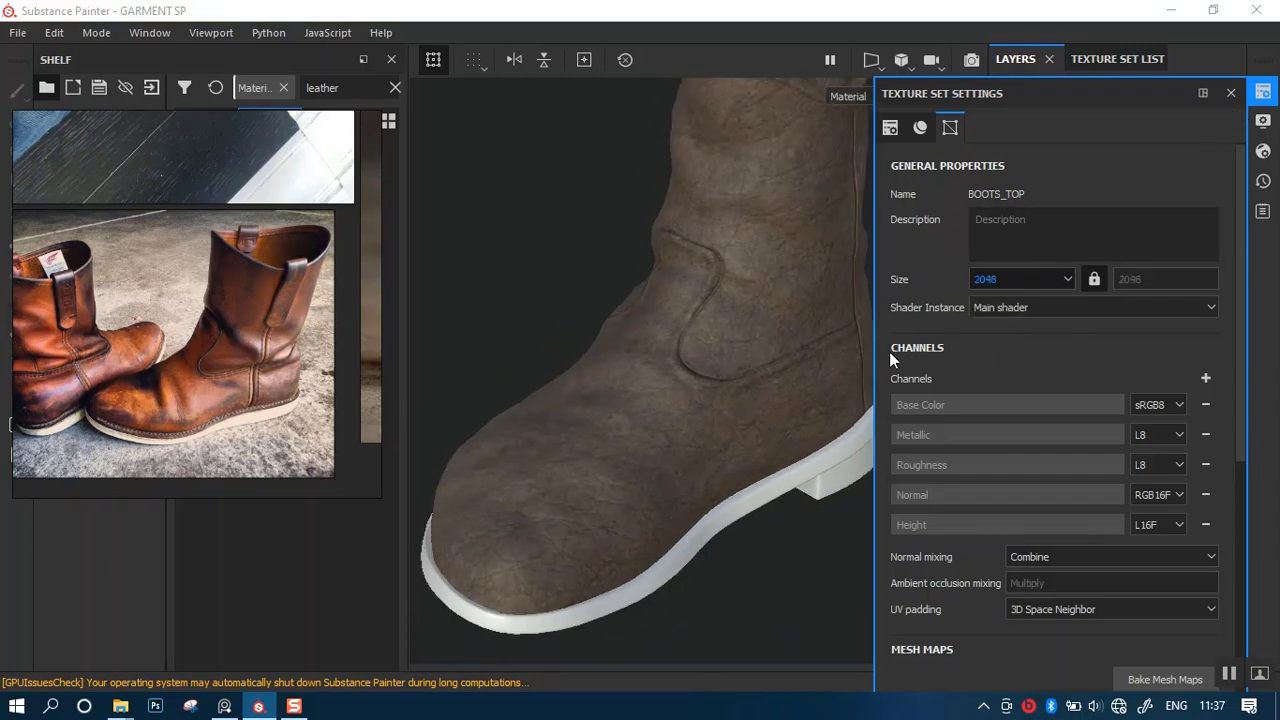
left_click(1230, 93)
left_click_drag(728, 418, 792, 388, "alt")
right_click_drag(792, 388, 842, 225, "alt")
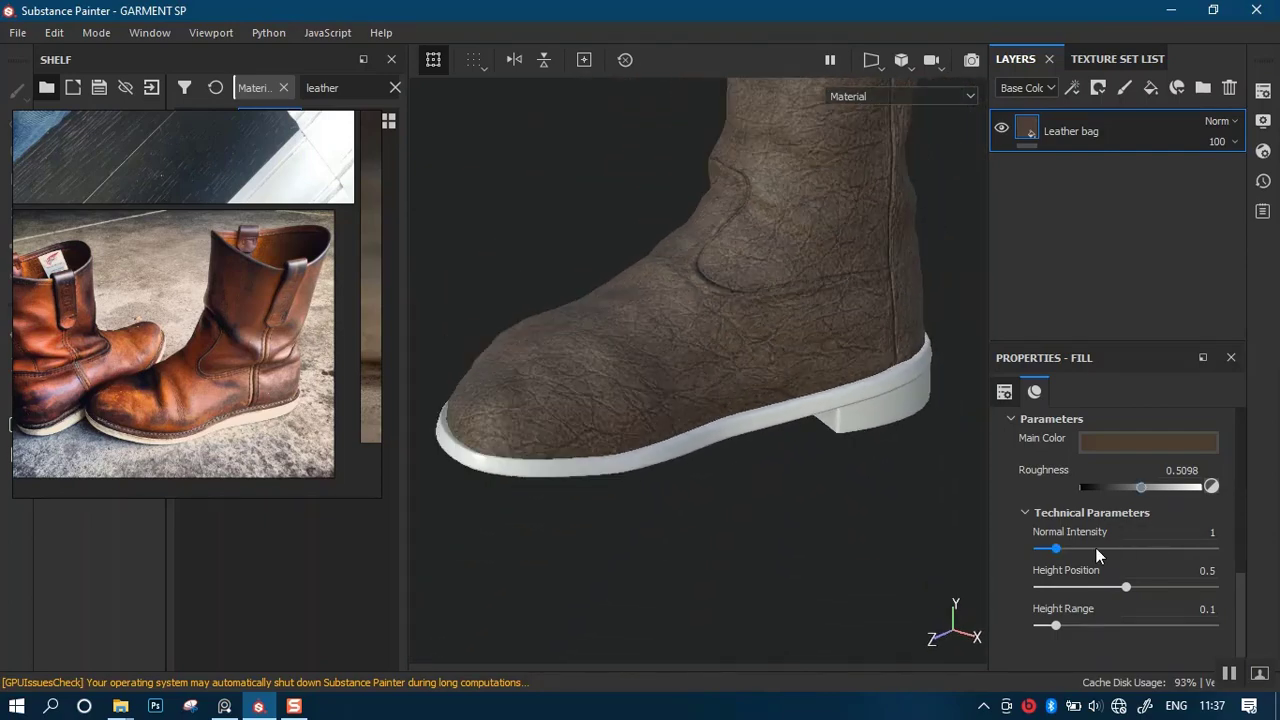
Set the Leather bag material's height position to 0.11 and its height range to 0.04.
left_click_drag(1084, 582, 1051, 586)
left_click_drag(798, 476, 819, 453, "alt")
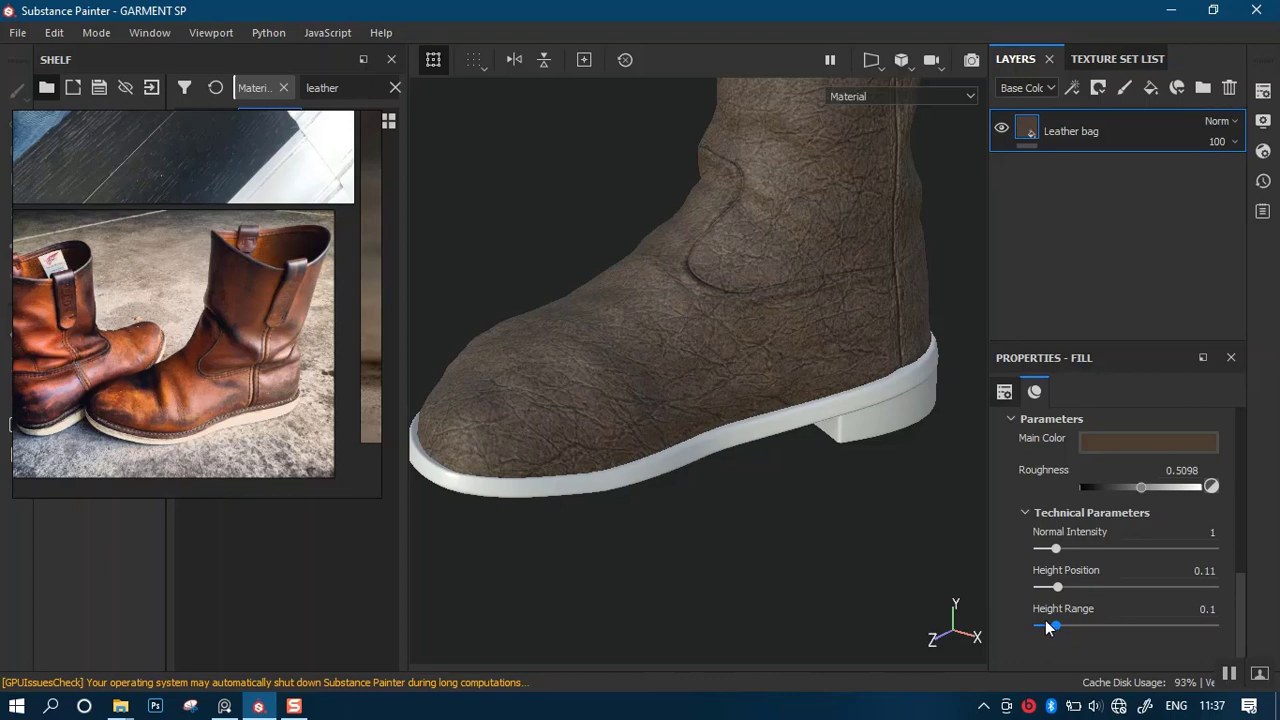
left_click_drag(1047, 627, 1040, 627)
right_click_drag(720, 501, 722, 464, "alt")
left_click_drag(735, 468, 690, 430, "alt")
right_click_drag(771, 456, 776, 494, "alt")
left_click_drag(775, 494, 693, 450, "alt")
left_click_drag(482, 422, 665, 370, "alt")
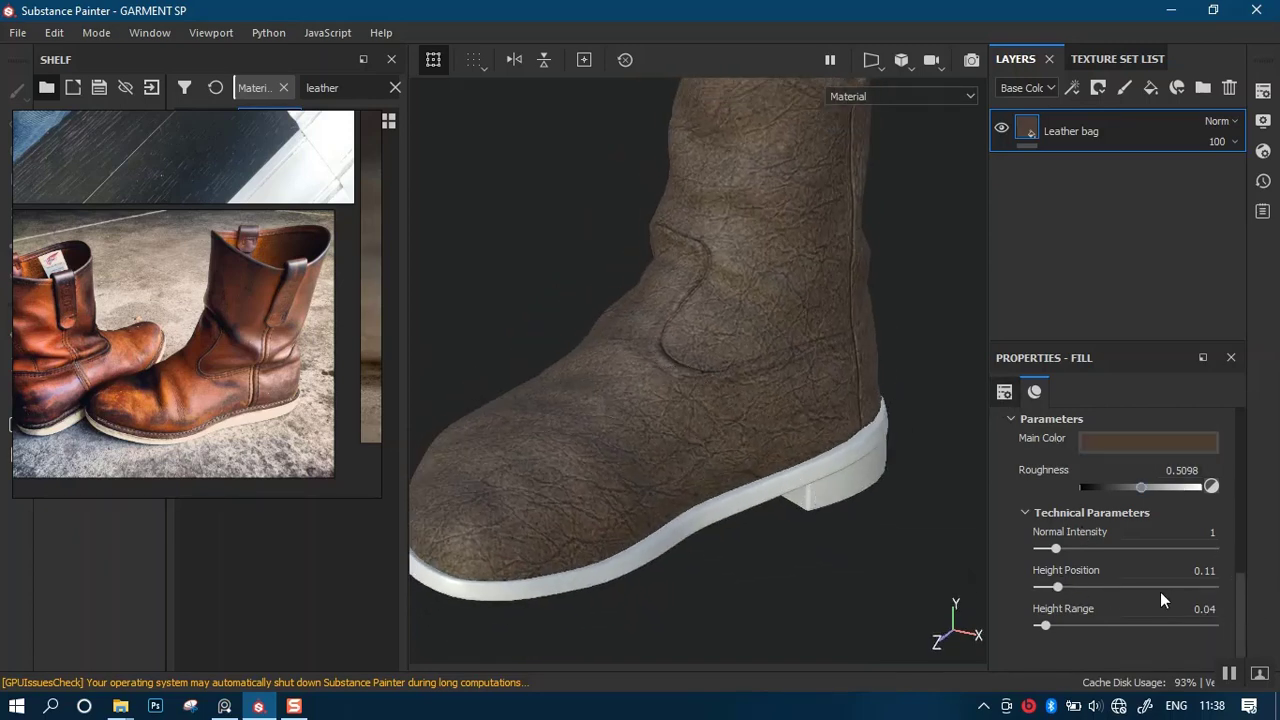
Set the UV scale of the Leather bag fill to 5.
left_click_drag(670, 421, 720, 437, "alt")
scroll(936, 486, "up", 3)
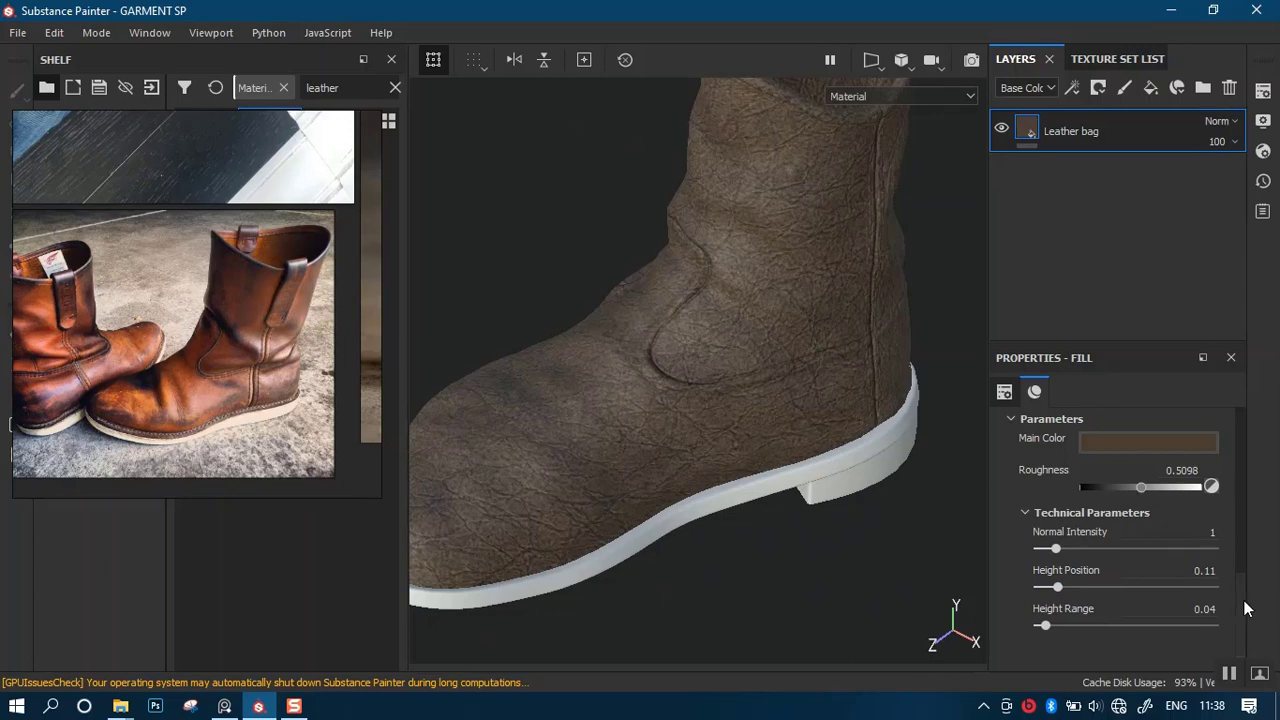
left_click_drag(1245, 608, 1248, 485)
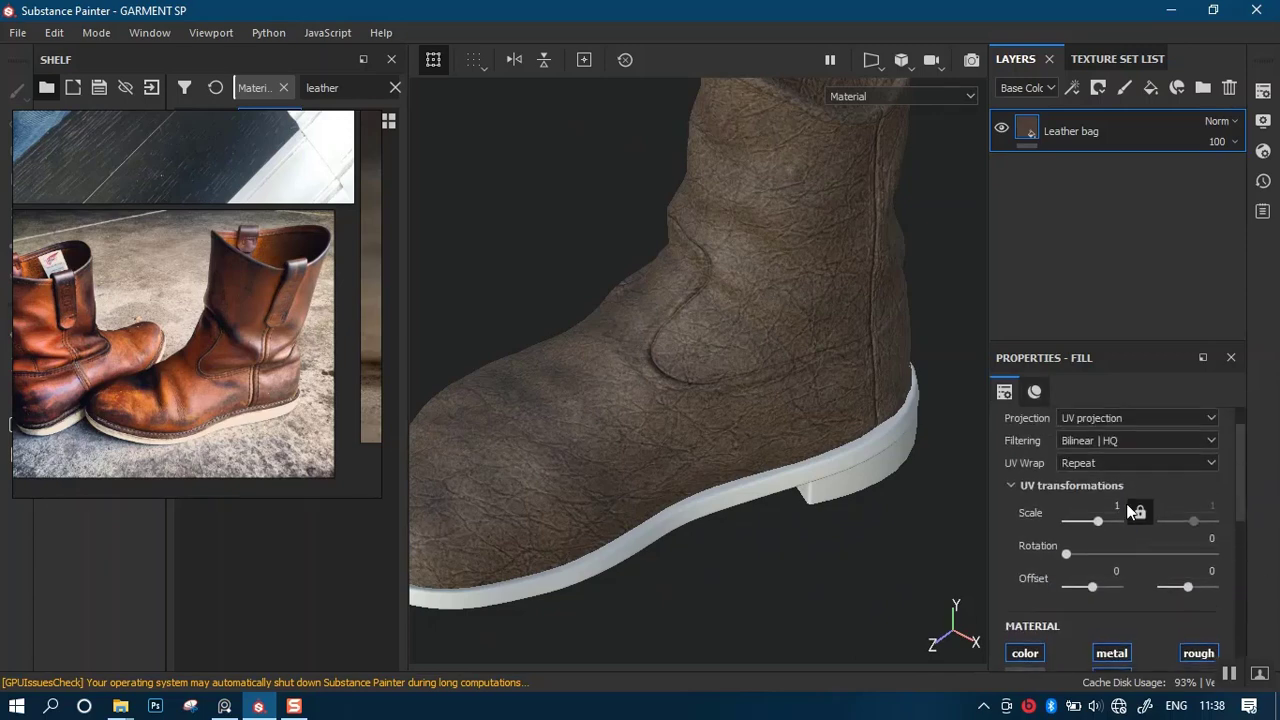
scroll(803, 395, "down", 1)
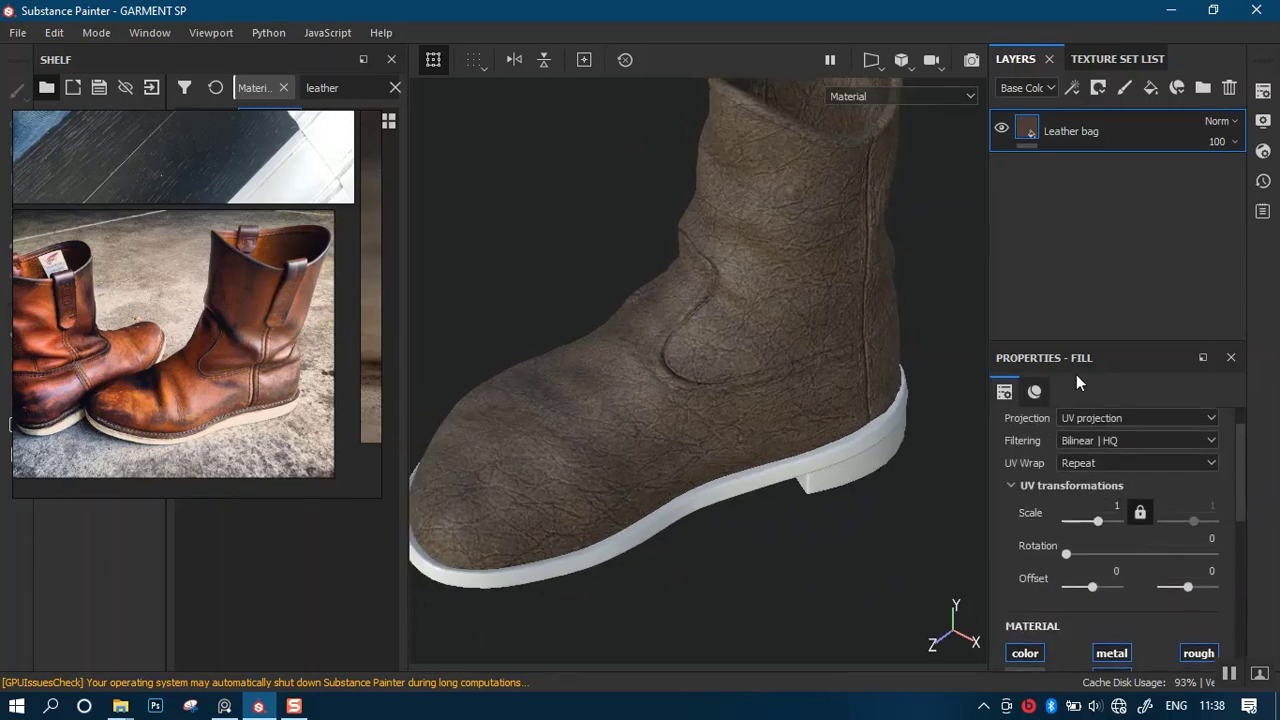
scroll(1187, 510, "down", 1)
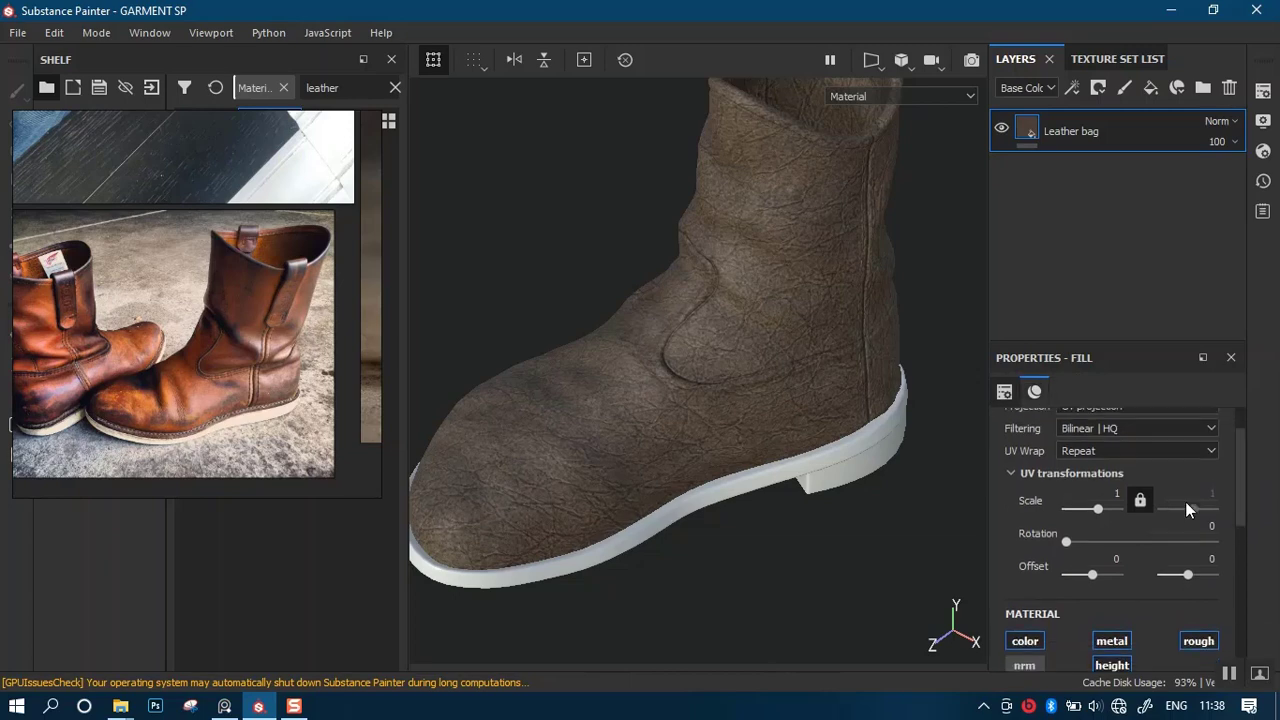
double_click(1112, 490)
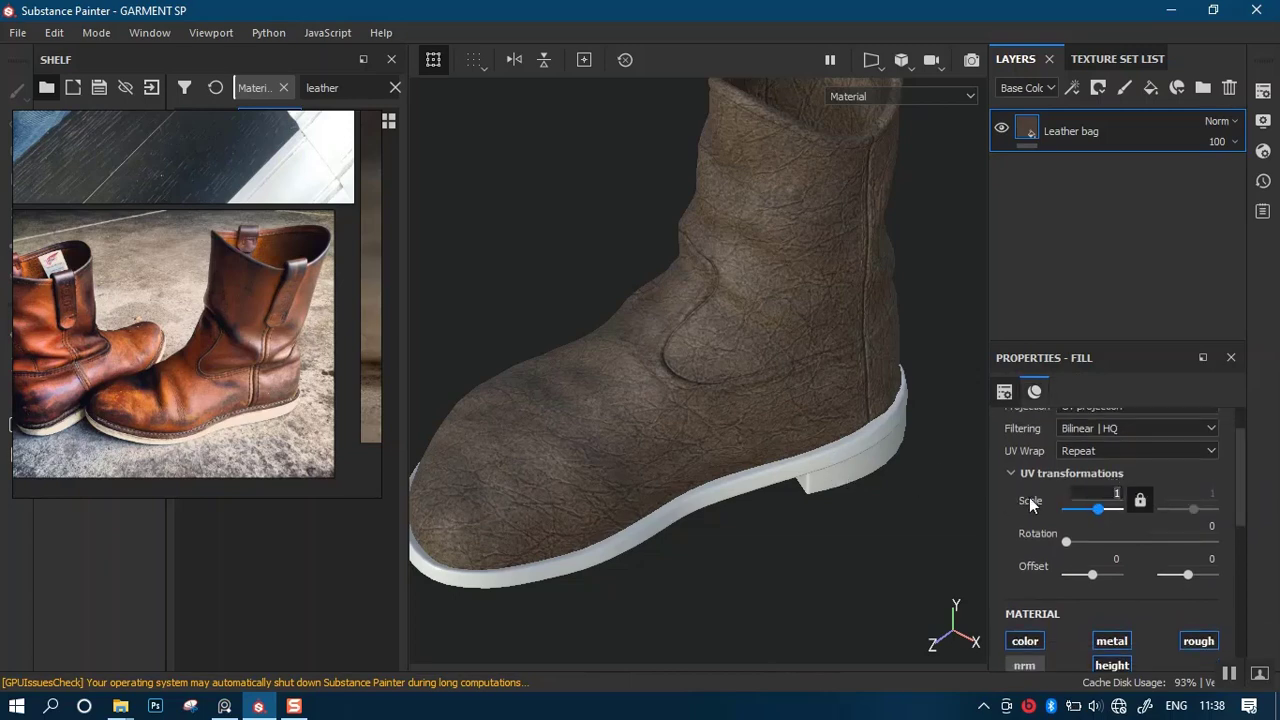
key("Return")
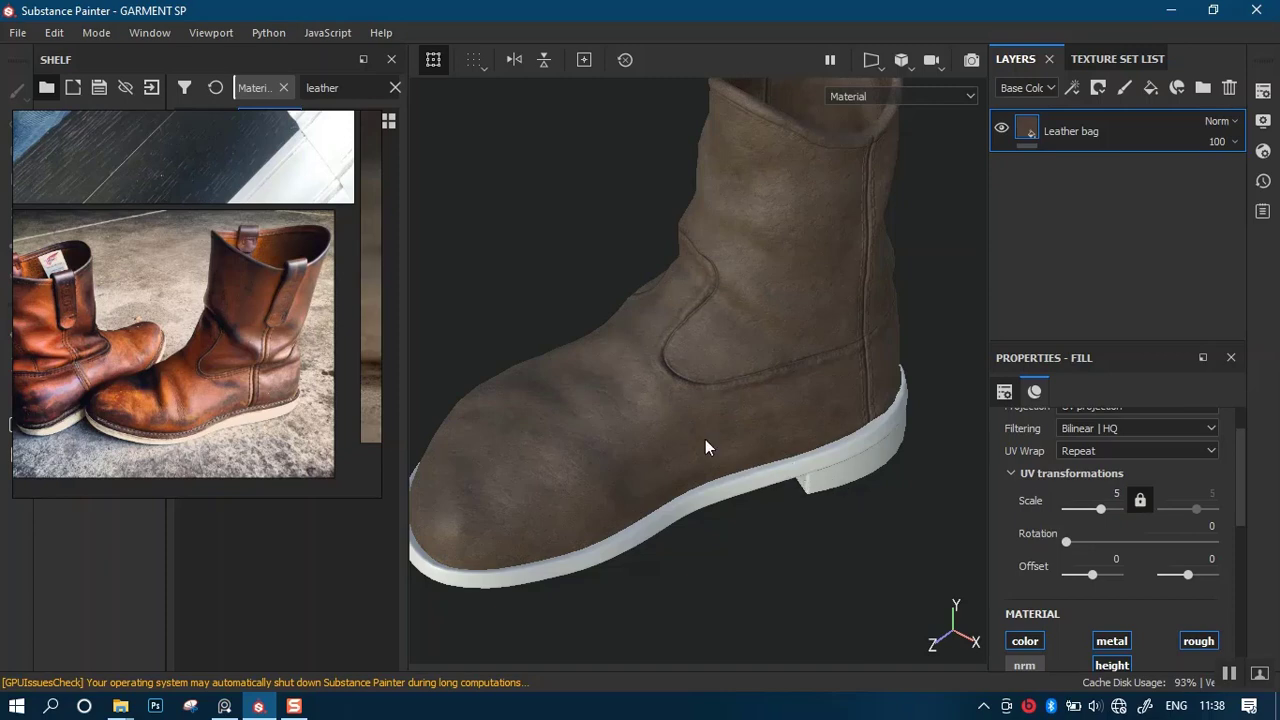
left_click_drag(642, 415, 911, 457, "alt")
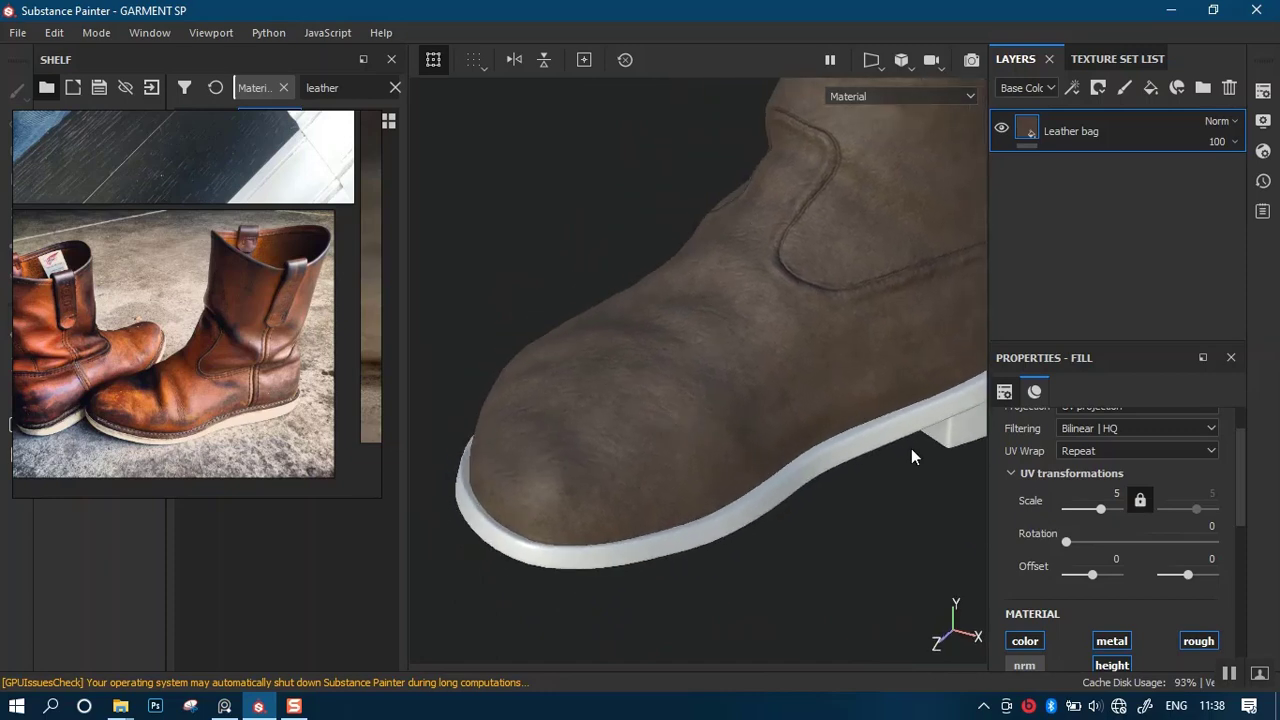
Try a height range of 0.12 on the Leather bag material, then set it to 0.
left_click_drag(1242, 500, 1208, 645)
left_click(1059, 626)
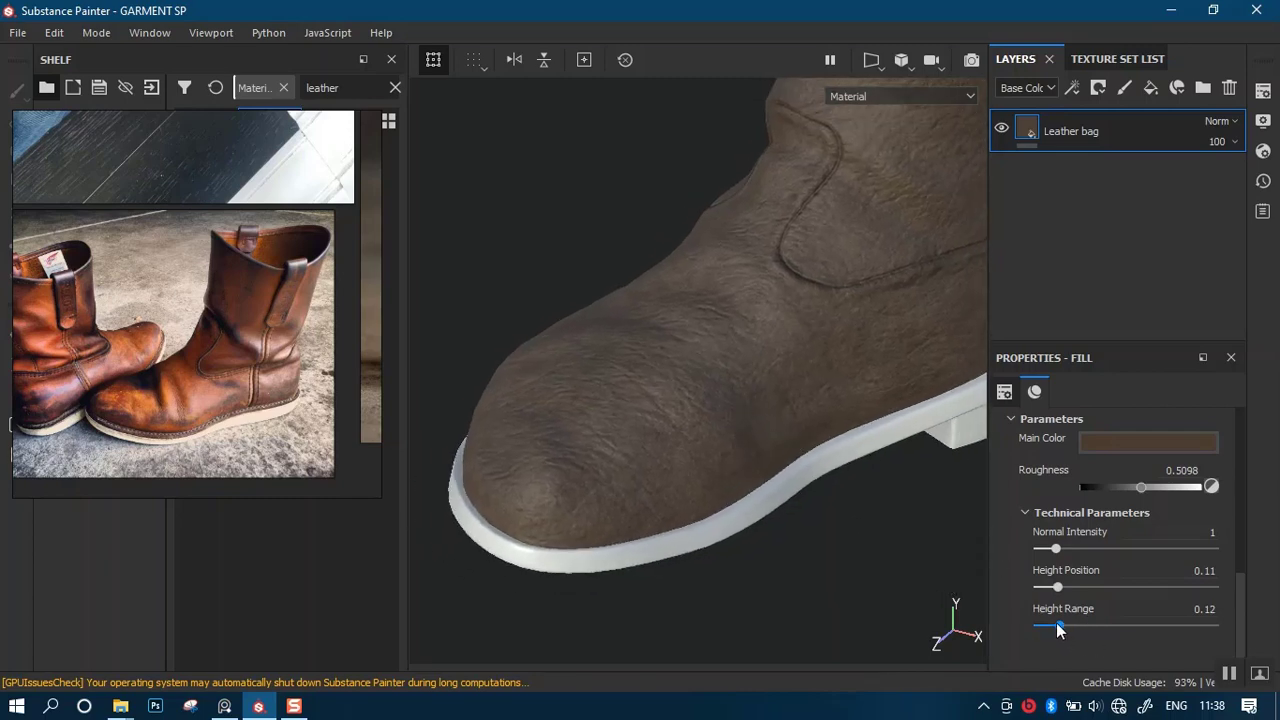
left_click_drag(1056, 622, 1051, 623)
left_click_drag(836, 458, 763, 452, "alt")
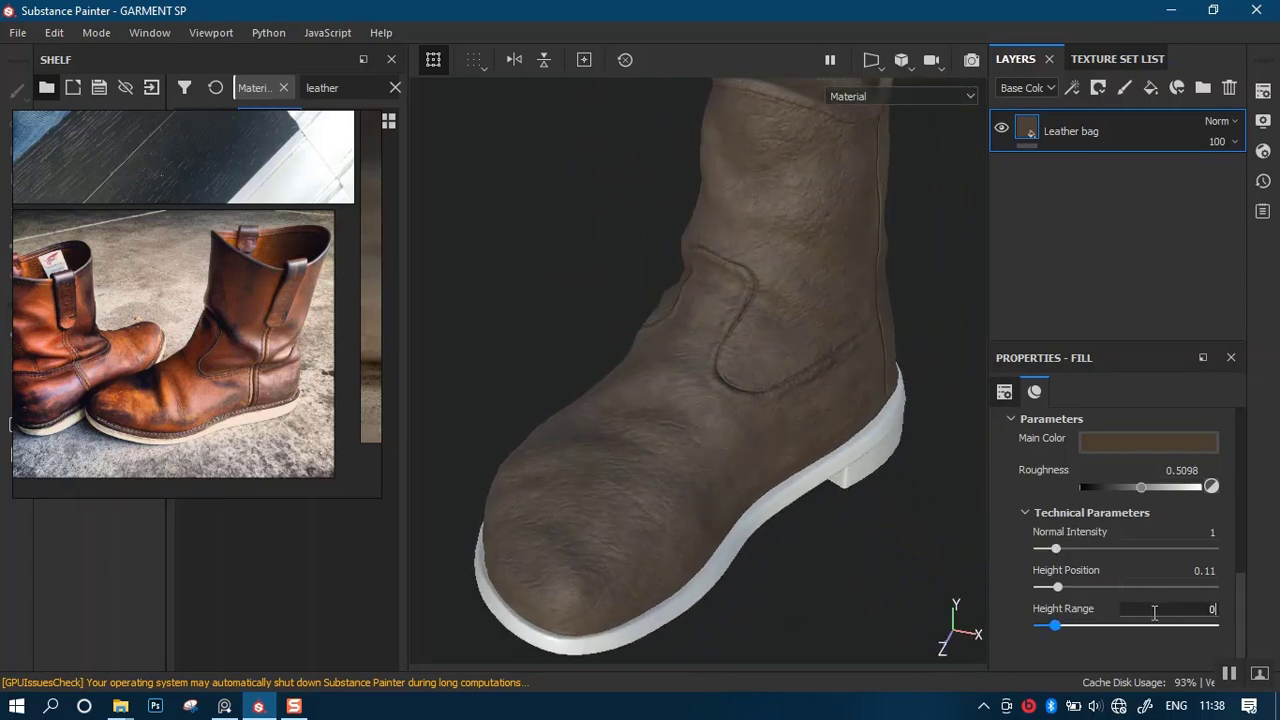
key("Return")
right_click_drag(729, 385, 724, 486, "alt")
middle_click_drag(713, 438, 726, 401, "alt")
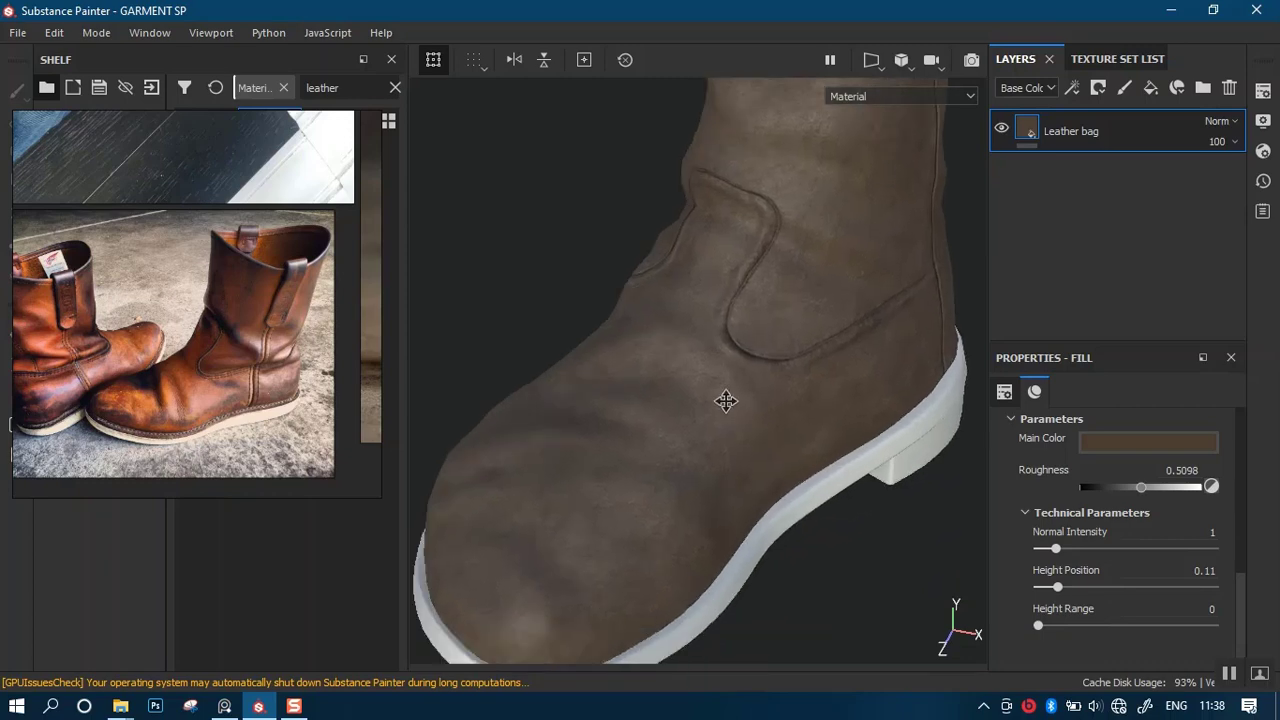
Examine the leather surface on the boot's toe, side and shaft from several angles and distances.
left_click_drag(726, 401, 751, 357, "alt")
right_click_drag(751, 357, 739, 426, "alt")
left_click_drag(739, 426, 716, 434, "alt")
middle_click_drag(716, 434, 639, 424, "alt")
right_click_drag(735, 565, 734, 420, "alt")
left_click_drag(734, 420, 771, 457, "alt")
right_click_drag(771, 457, 791, 550, "alt")
mouse_move(765, 496)
left_mouse_down("alt")
mouse_move(791, 563)
mouse_move(753, 490)
left_mouse_up("alt")
right_click_drag(753, 490, 766, 498, "alt")
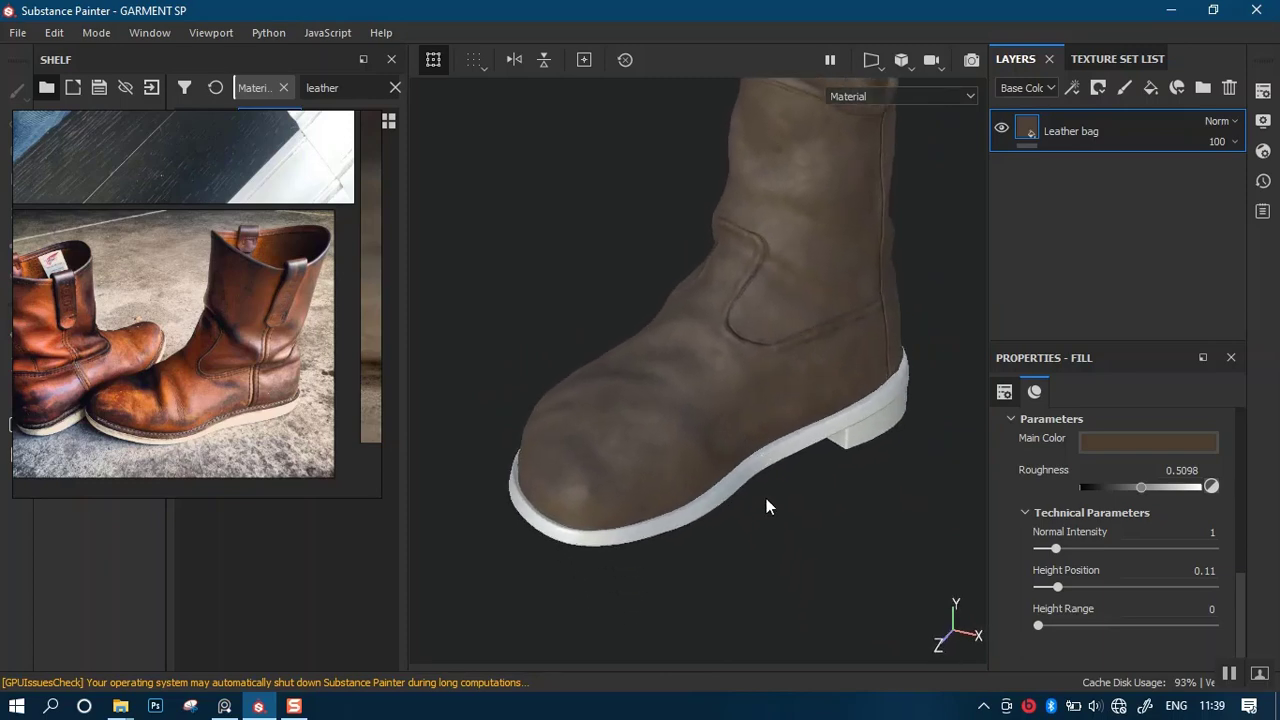
left_click_drag(766, 498, 860, 484, "alt")
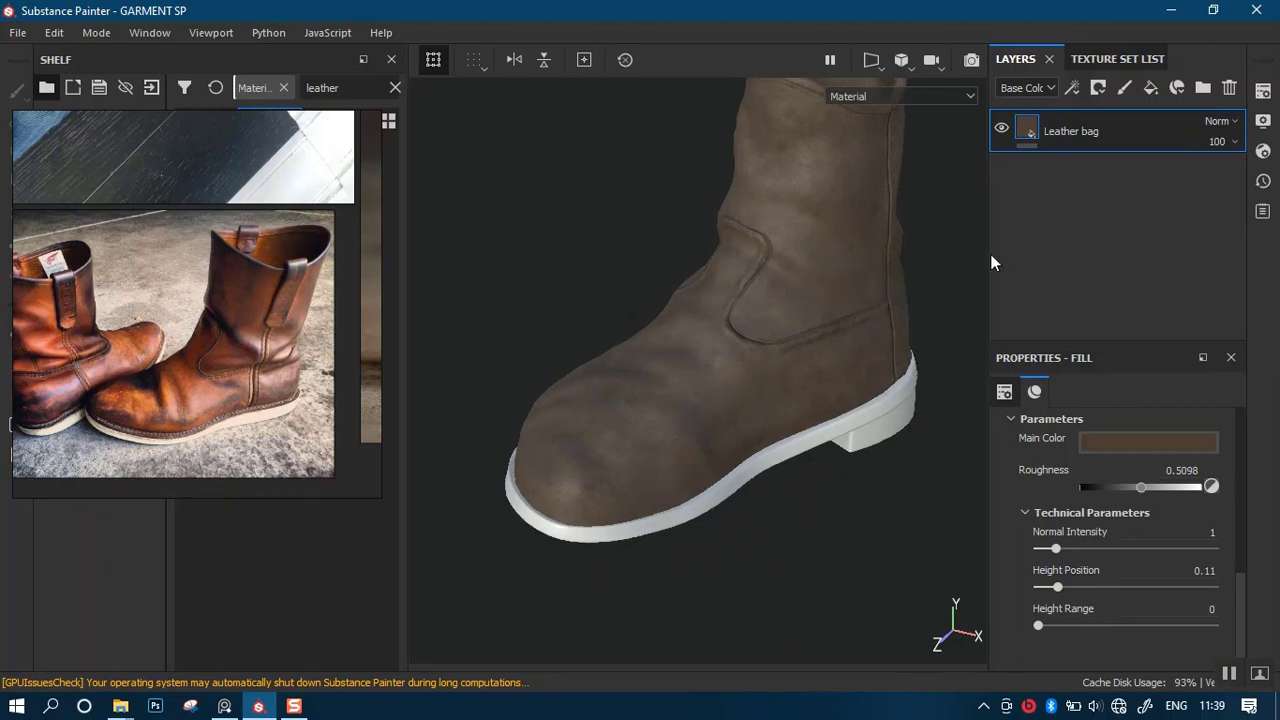
Add a fill layer beneath the Leather bag layer and leave only its normal channel enabled.
left_click(1151, 89)
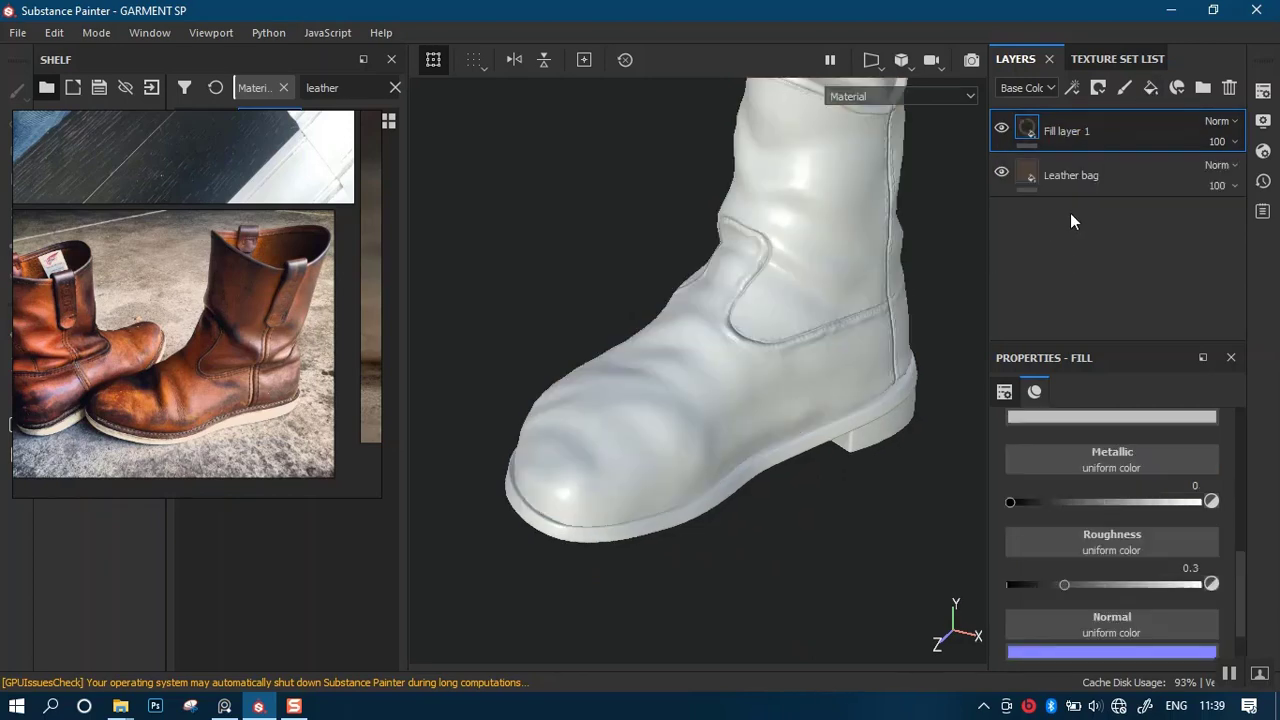
left_click_drag(1090, 128, 1078, 187)
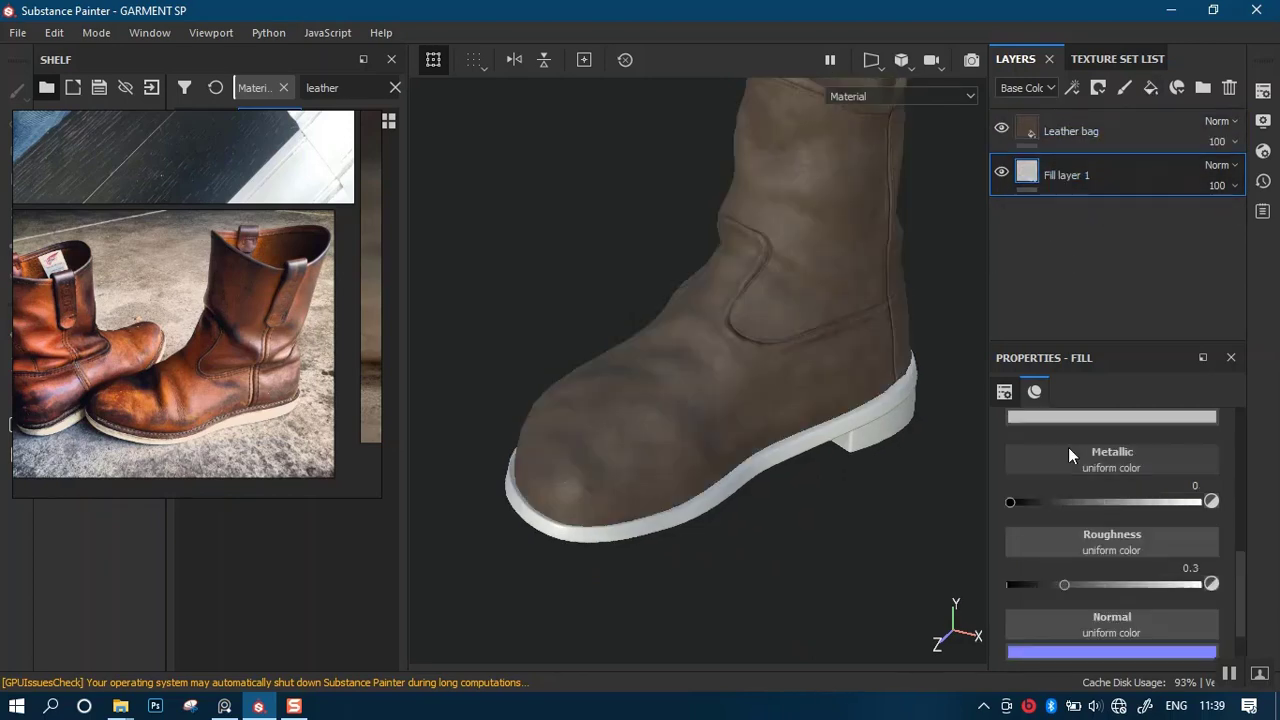
scroll(1238, 614, "up", 5)
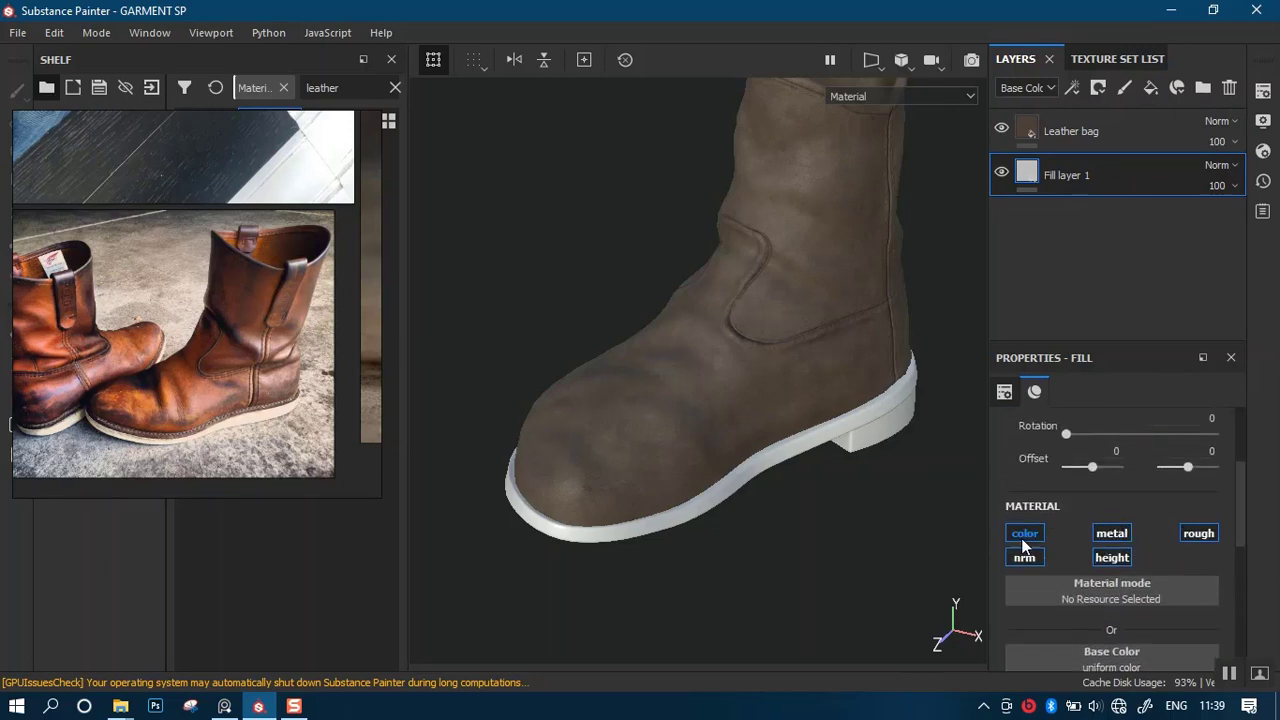
left_click(1024, 533)
left_click(1111, 533)
left_click(1198, 533)
left_click(1111, 557)
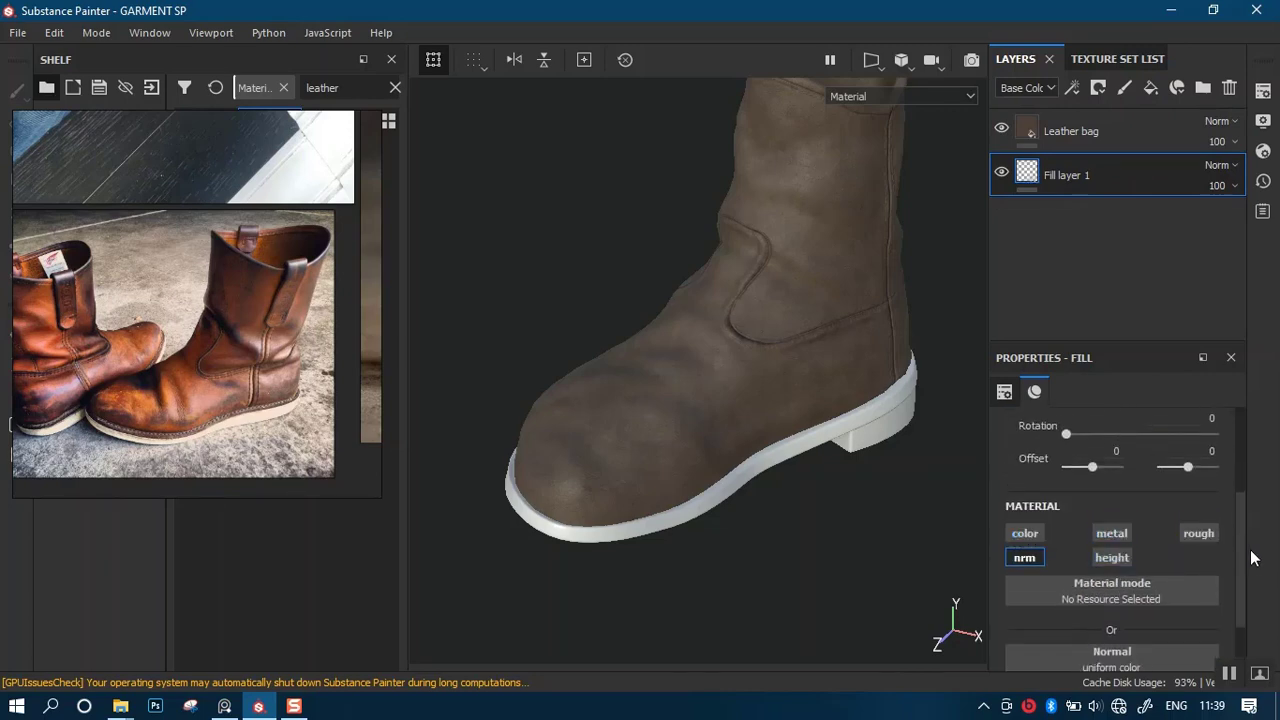
Find the boot textures and assign BOOT NORMAL_normal to the new fill layer's normal channel.
scroll(1231, 633, "down", 2)
left_click(1125, 577)
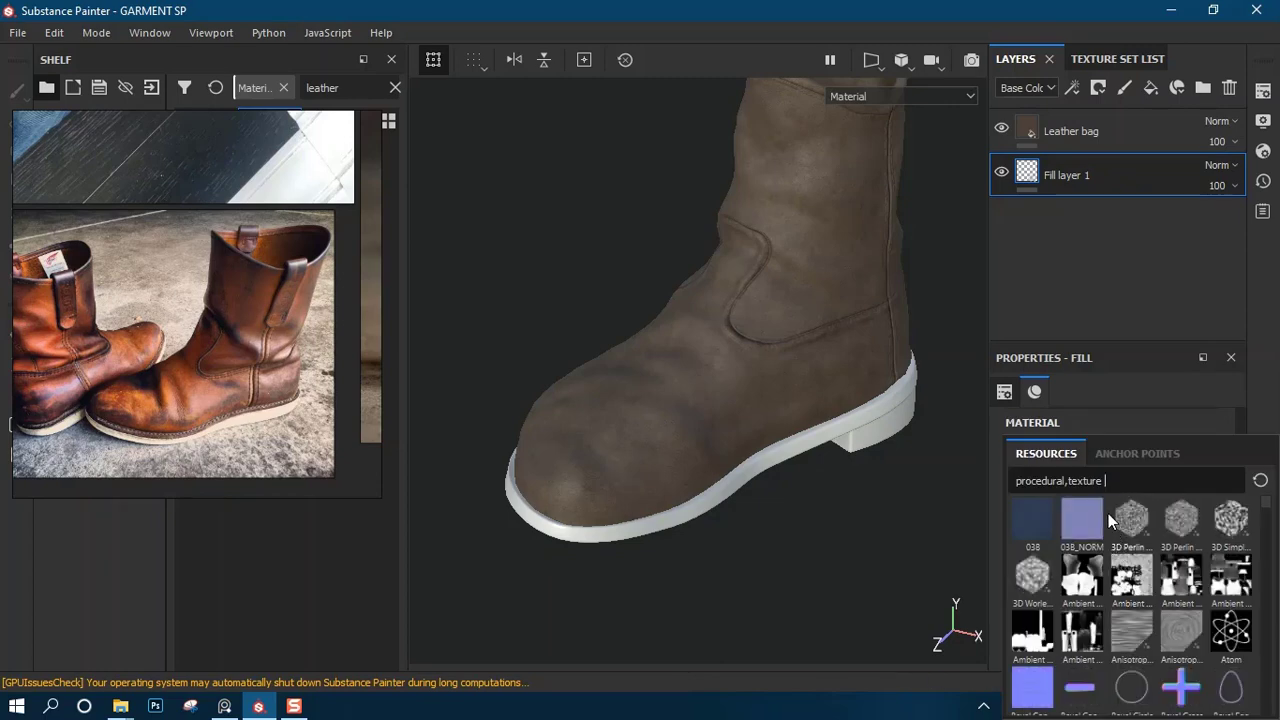
type("boot")
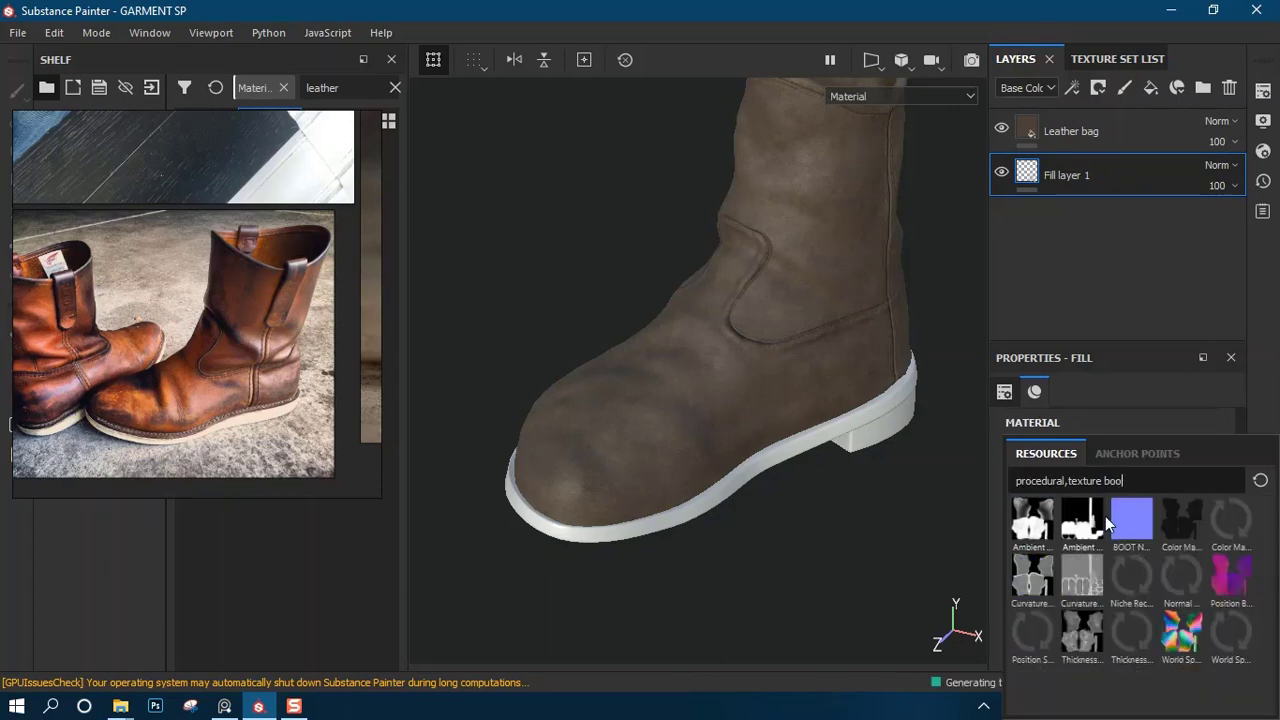
left_click(1133, 524)
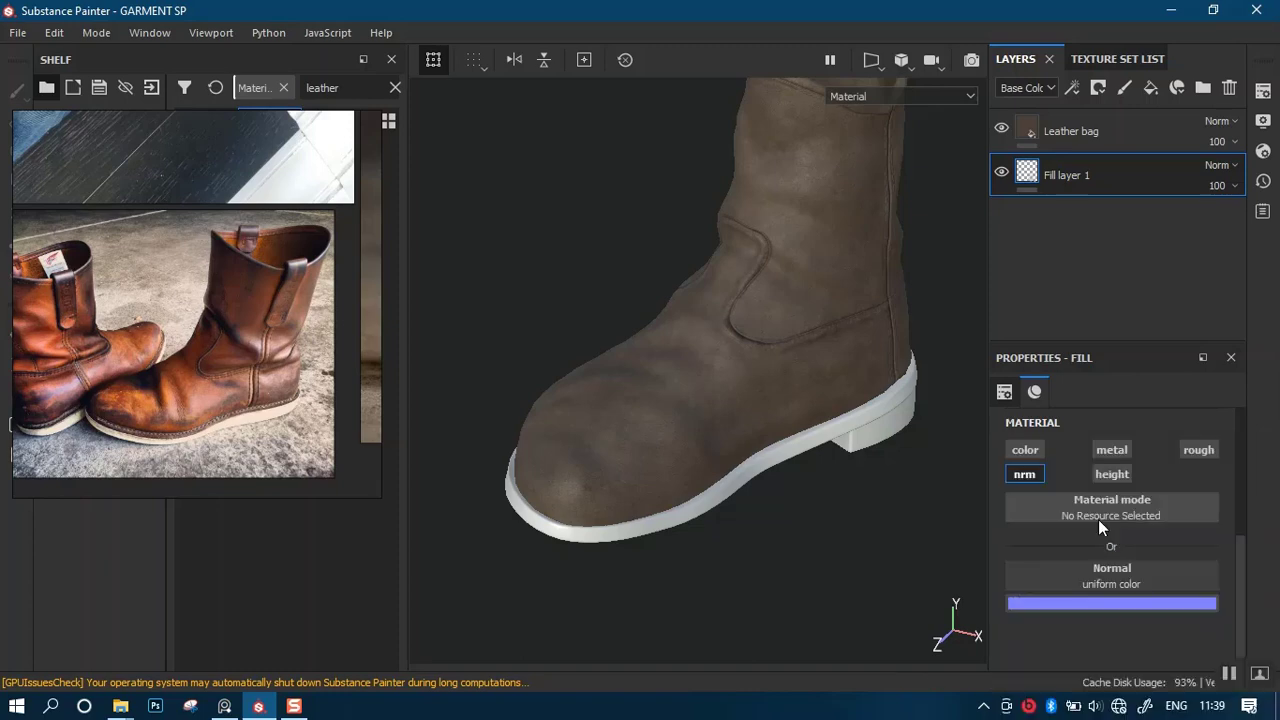
mouse_move(750, 390)
left_mouse_down("alt")
mouse_move(723, 491)
mouse_move(691, 429)
mouse_move(694, 457)
mouse_move(757, 371)
mouse_move(717, 534)
mouse_move(787, 449)
mouse_move(600, 380)
mouse_move(651, 369)
left_mouse_up("alt")
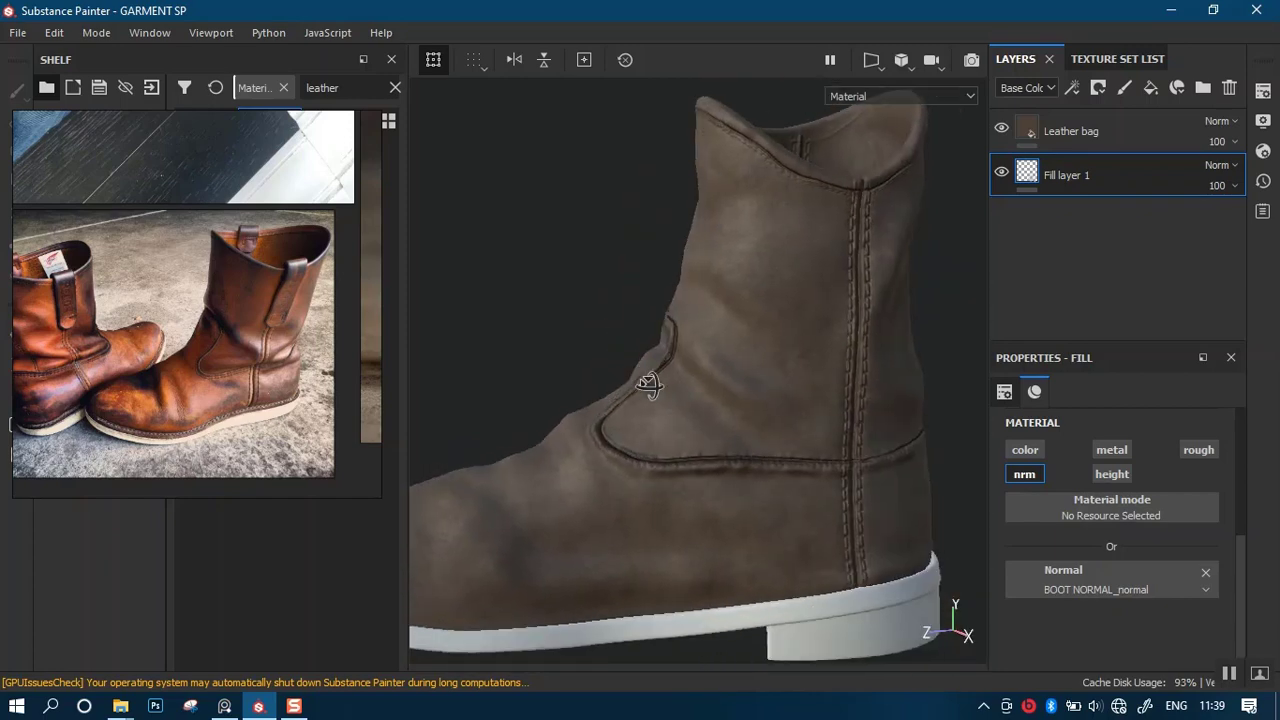
left_click_drag(786, 488, 799, 458, "alt")
right_click_drag(799, 458, 710, 396, "alt")
left_click_drag(710, 396, 745, 455, "alt")
middle_click_drag(745, 455, 737, 397, "alt")
right_click_drag(737, 397, 731, 500, "alt")
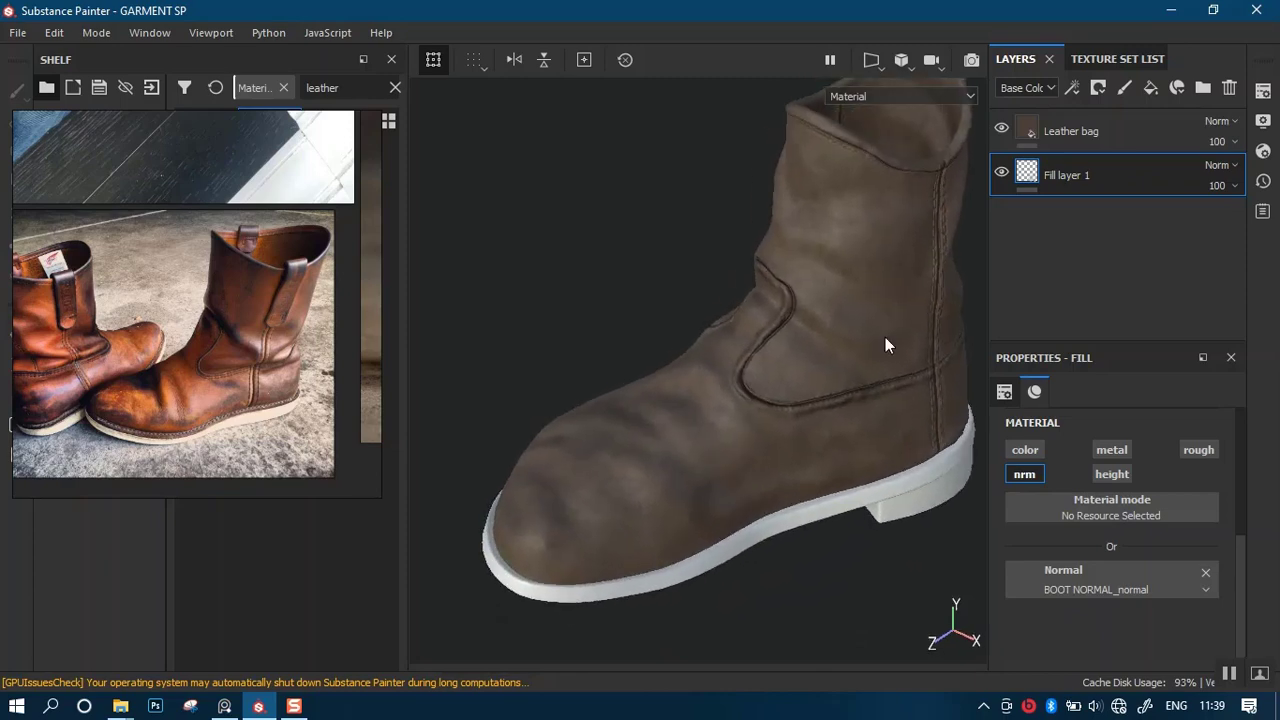
Set the Leather bag material's height range to 0.09.
left_click(1098, 133)
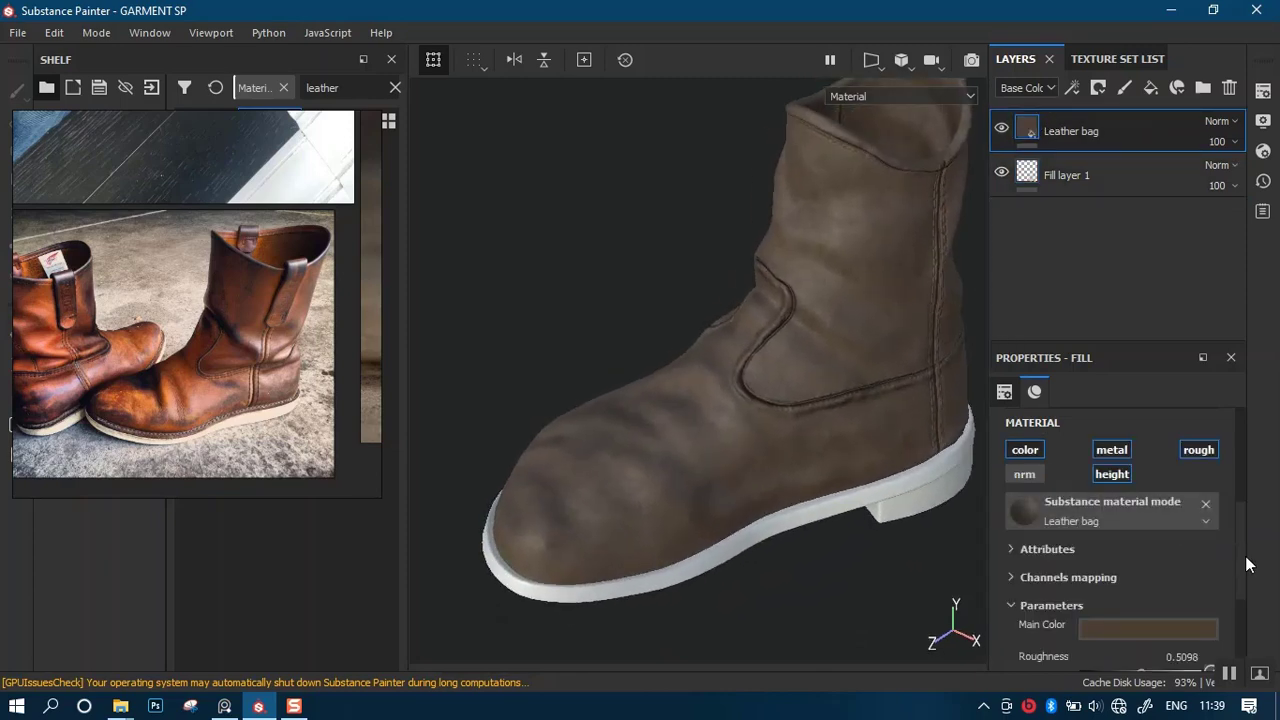
left_click_drag(1241, 558, 1231, 649)
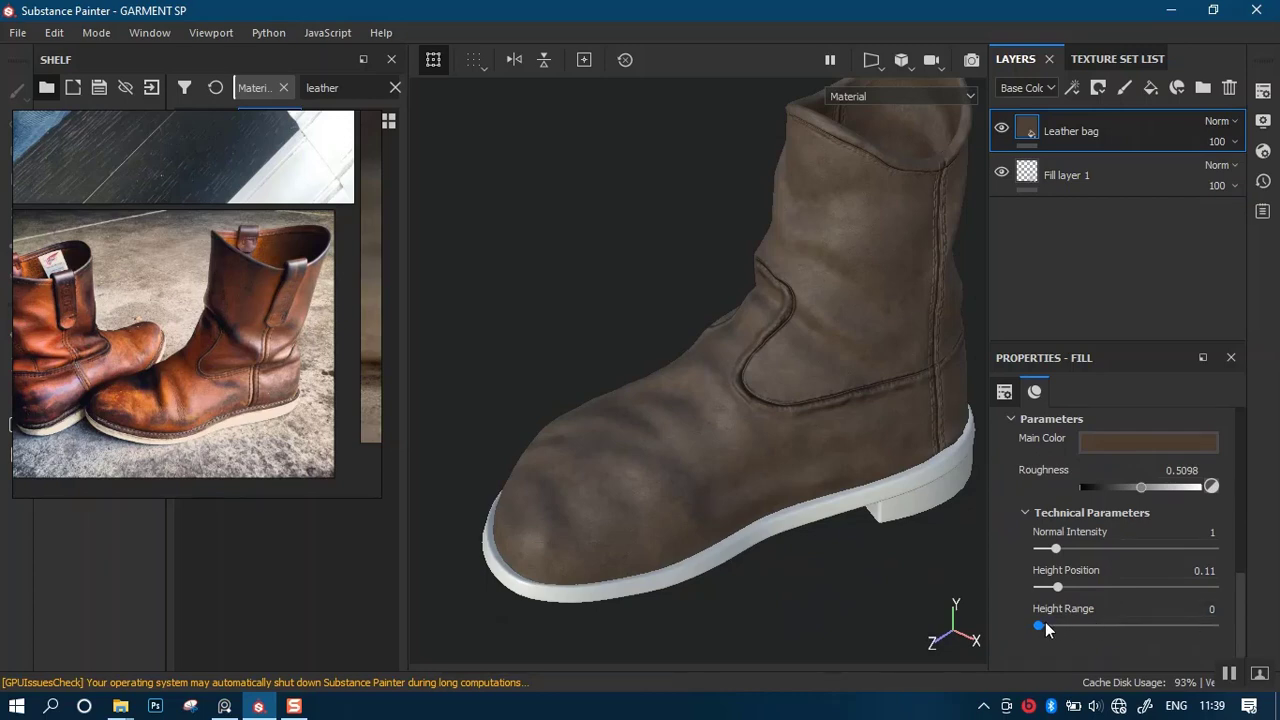
left_click_drag(1048, 624, 1040, 628)
right_click_drag(742, 478, 782, 512, "alt")
mouse_move(782, 513)
left_mouse_down("alt")
mouse_move(768, 596)
mouse_move(761, 503)
left_mouse_up("alt")
mouse_move(1056, 626)
left_mouse_down()
mouse_move(1068, 623)
mouse_move(1054, 623)
left_mouse_up()
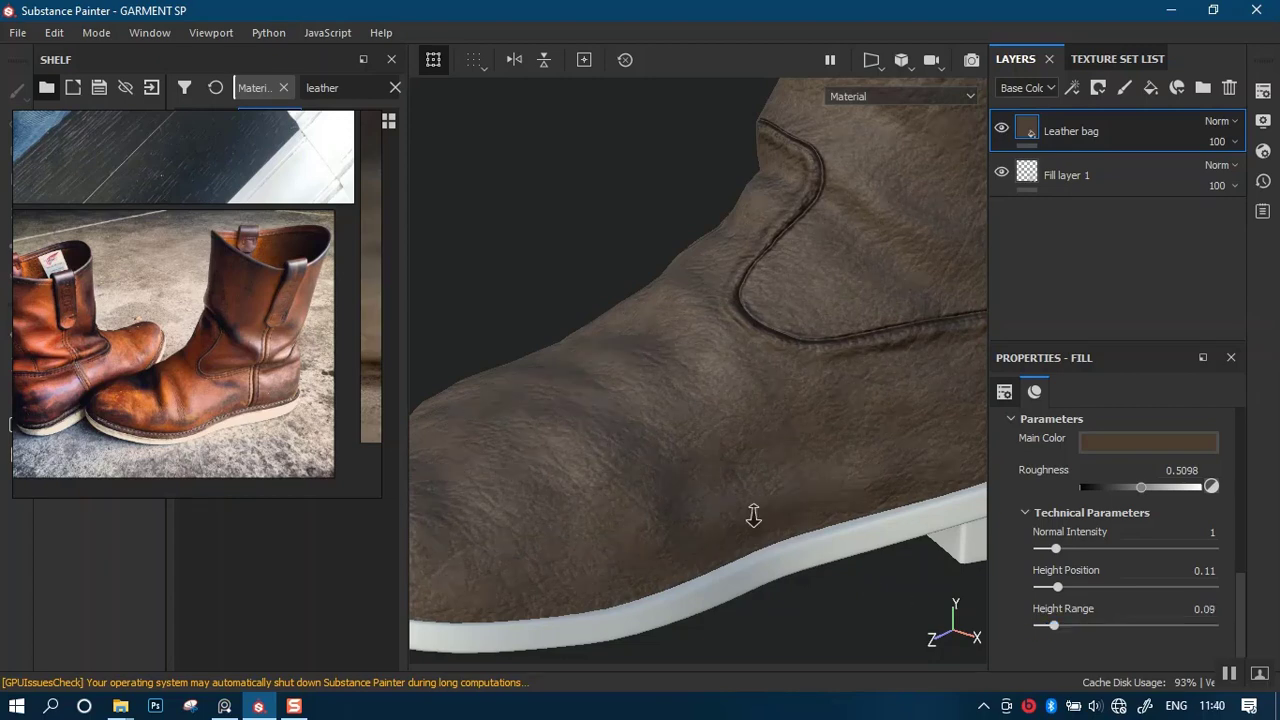
right_click_drag(754, 516, 814, 225, "alt")
left_click_drag(814, 232, 722, 252, "alt")
Set the BOOTS_TOP texture set's size to 4096 and close its settings.
left_click(1263, 91)
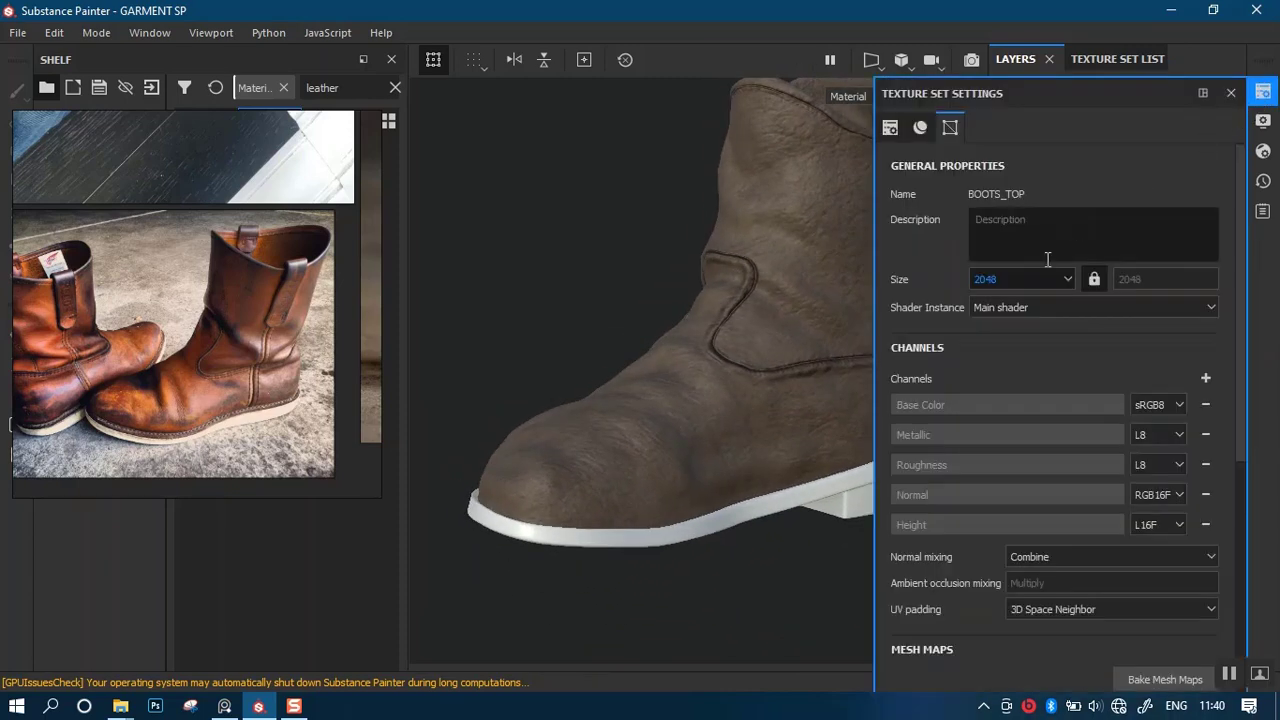
left_click(1042, 278)
left_click(1003, 362)
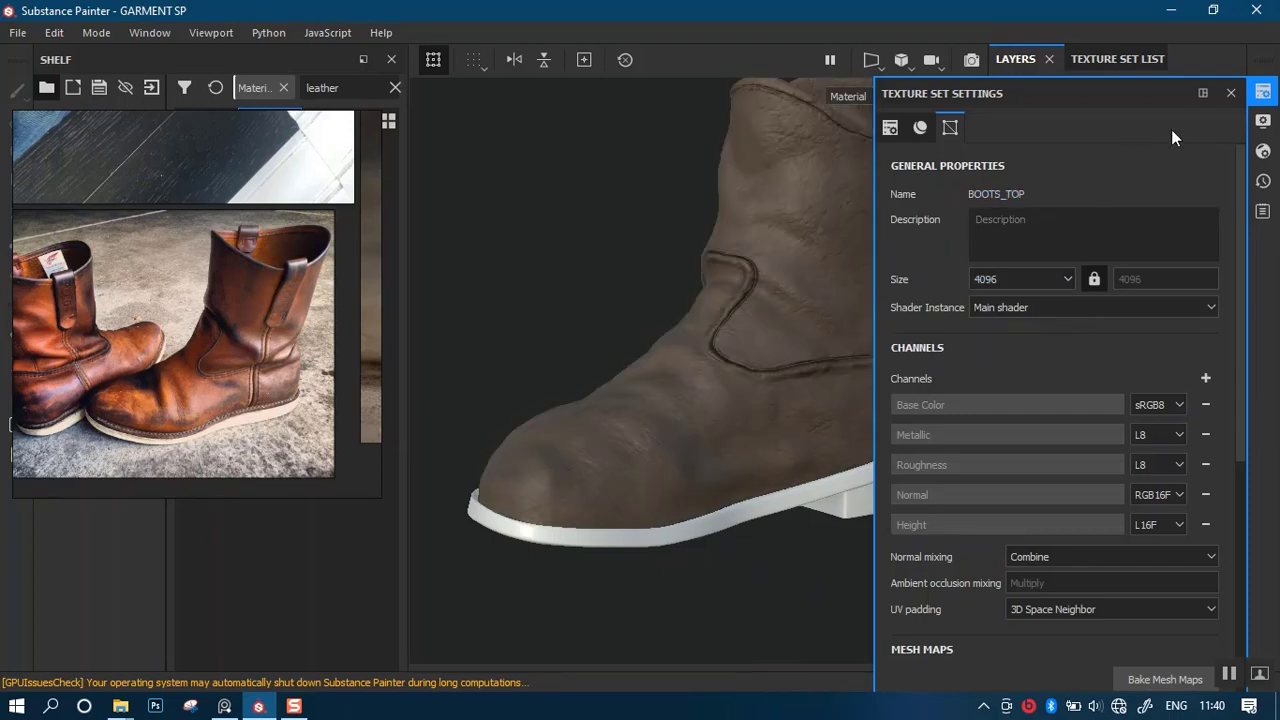
left_click(1231, 93)
left_click_drag(684, 326, 949, 262, "alt")
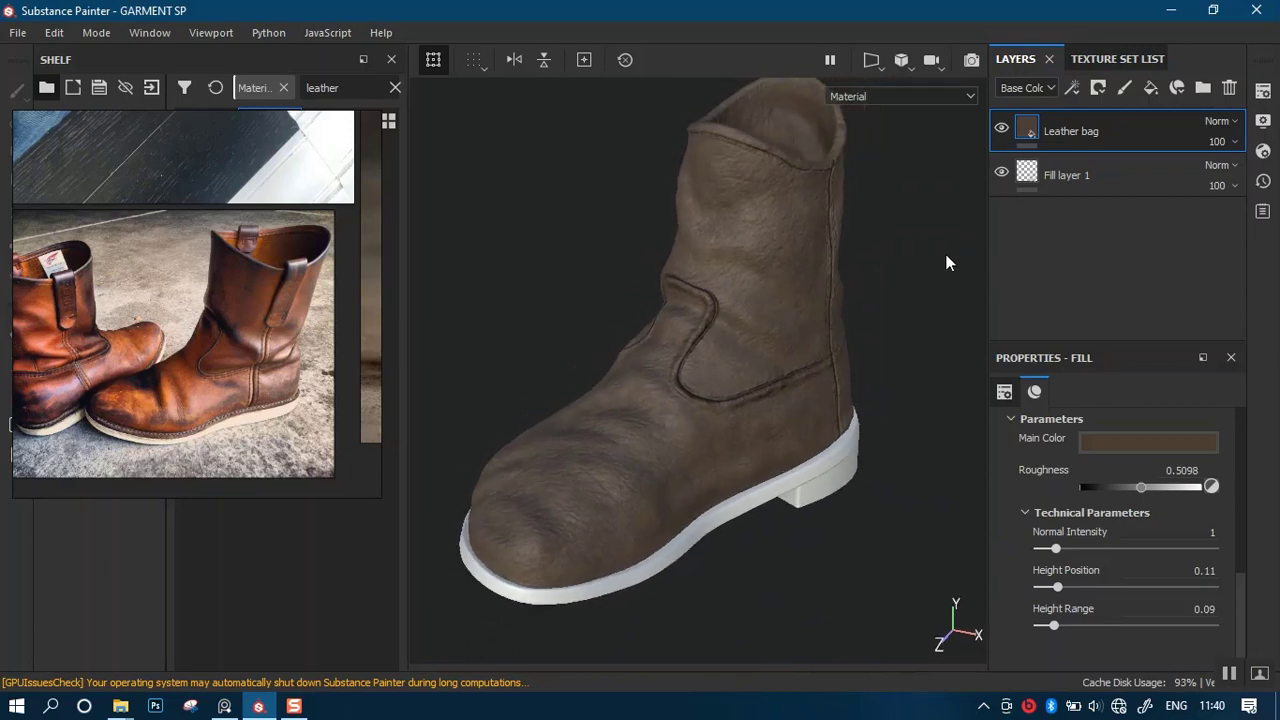
Zoom the reference photo in on the brown boots and move its window beside the 3D boot.
left_click(1144, 443)
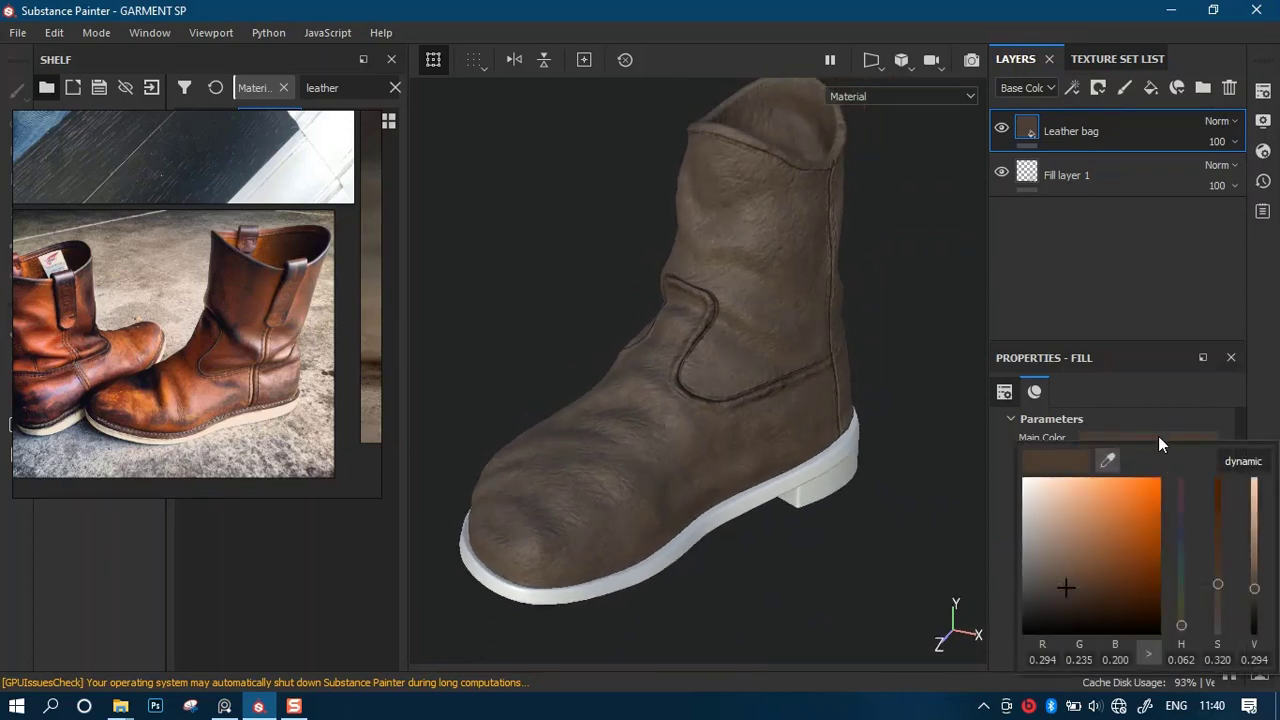
scroll(172, 314, "up", 3)
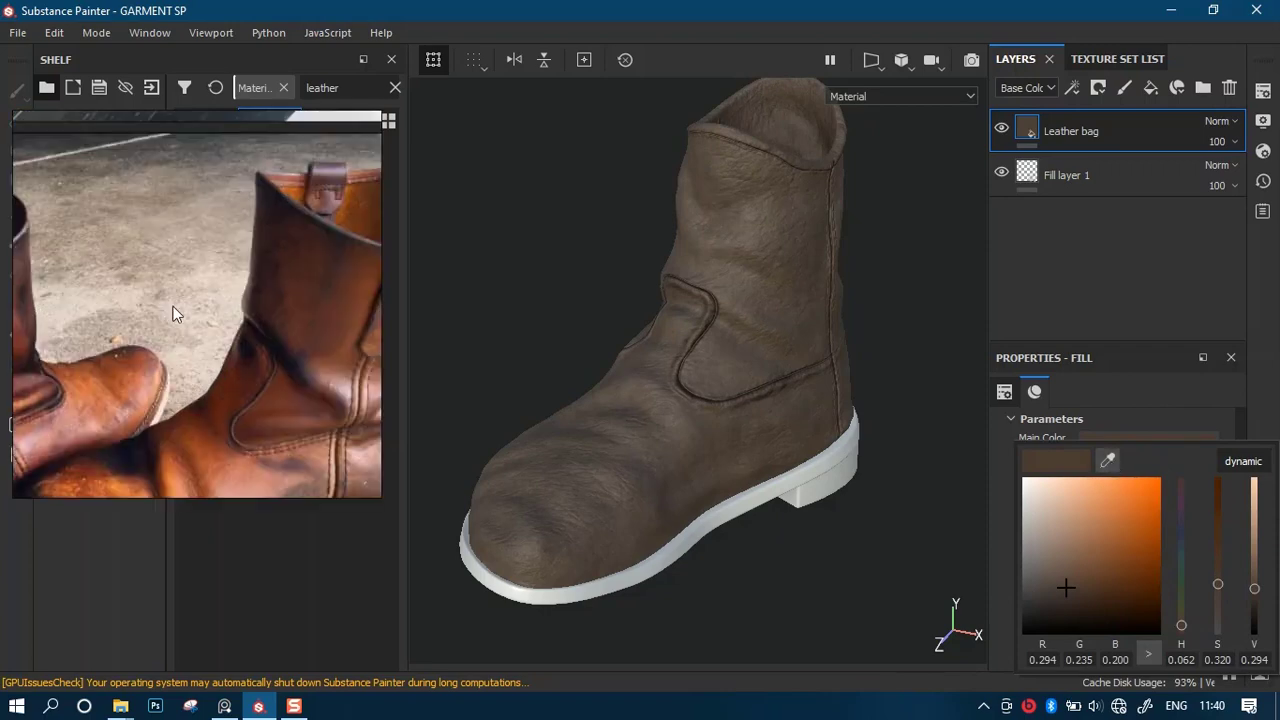
middle_click_drag(173, 307, 307, 266)
middle_click_drag(264, 356, 252, 290)
right_click_drag(252, 290, 437, 261)
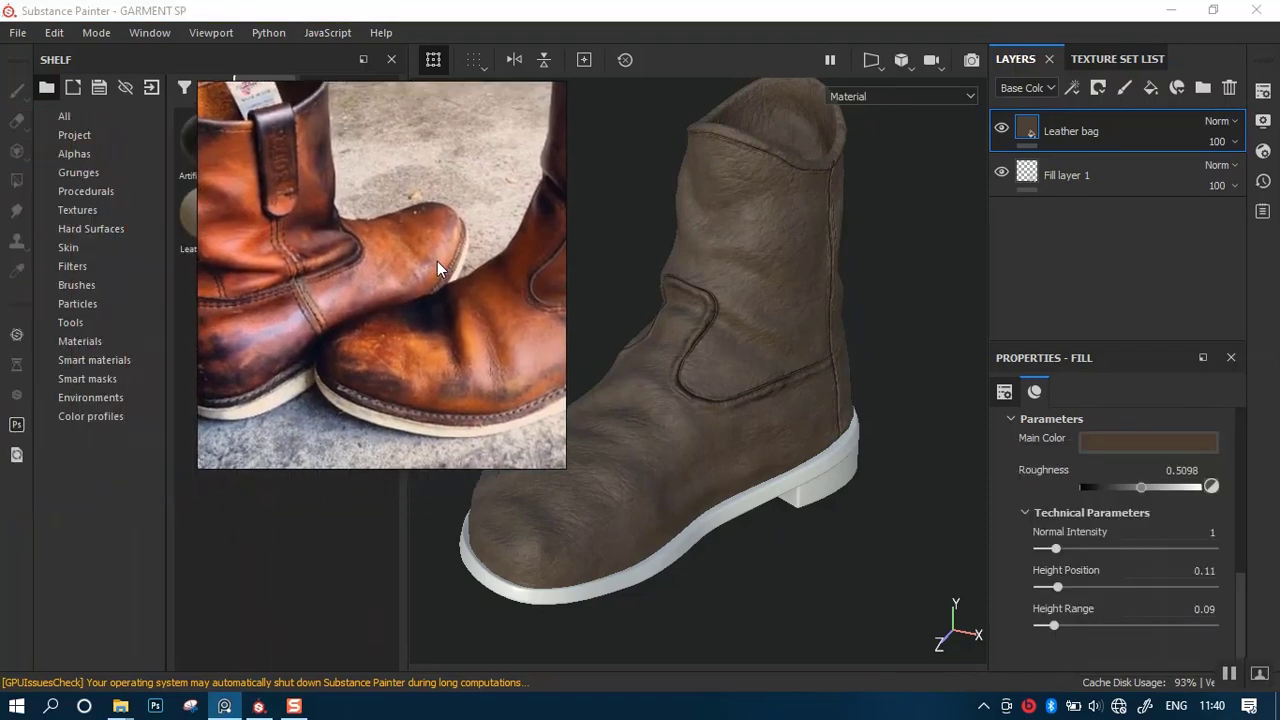
middle_click_drag(520, 352, 397, 335)
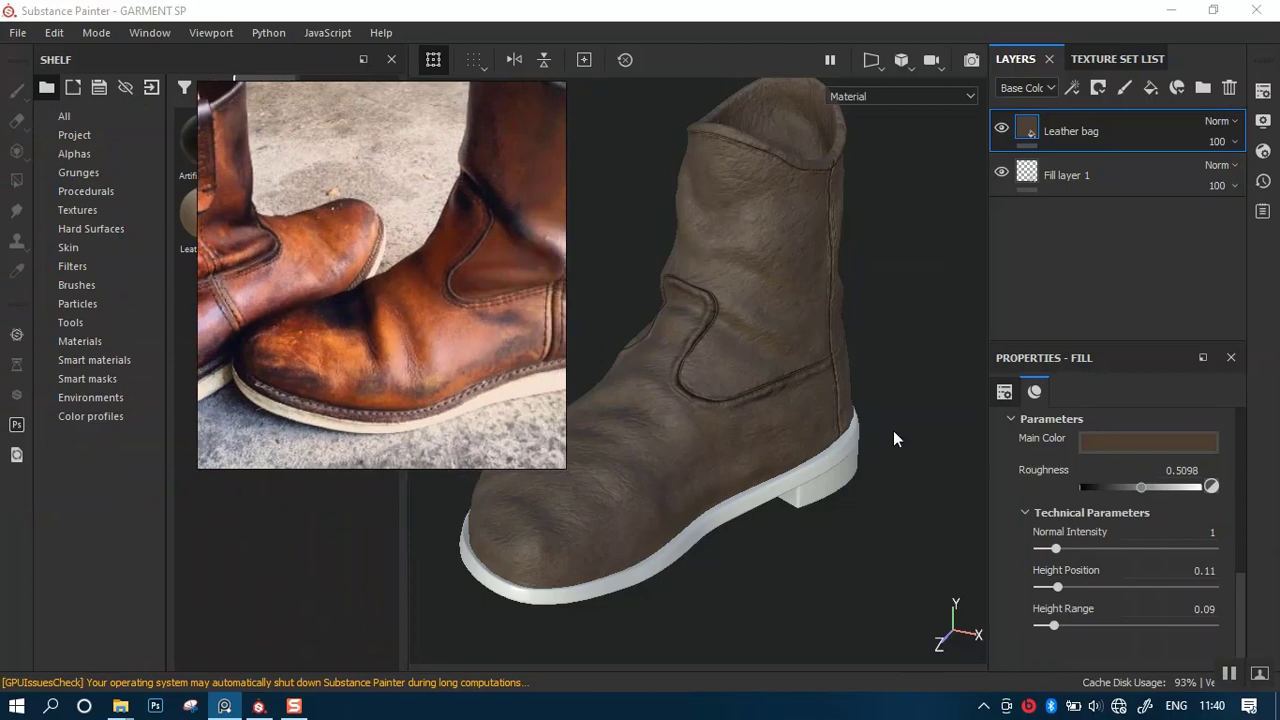
Sample the Leather bag's main color from the reference boot's brown leather and darken it to a value of 0.210.
left_click(1150, 443)
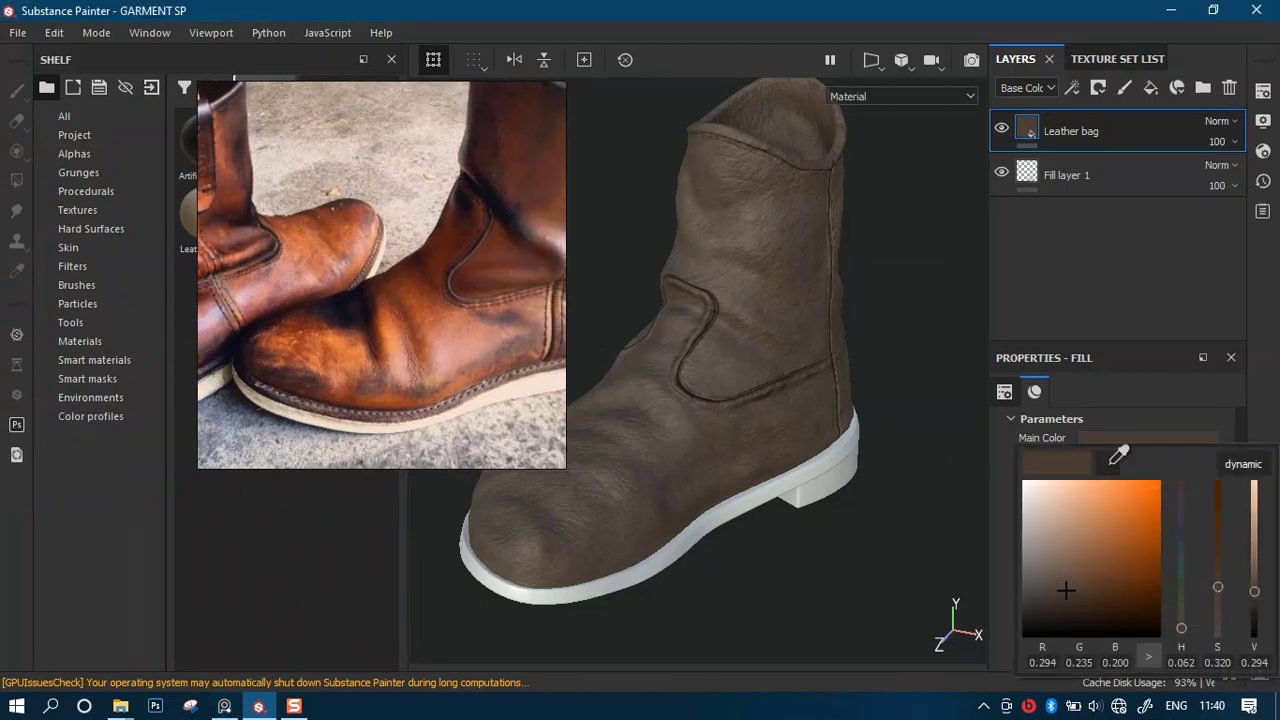
left_click(1118, 456)
left_click(492, 338)
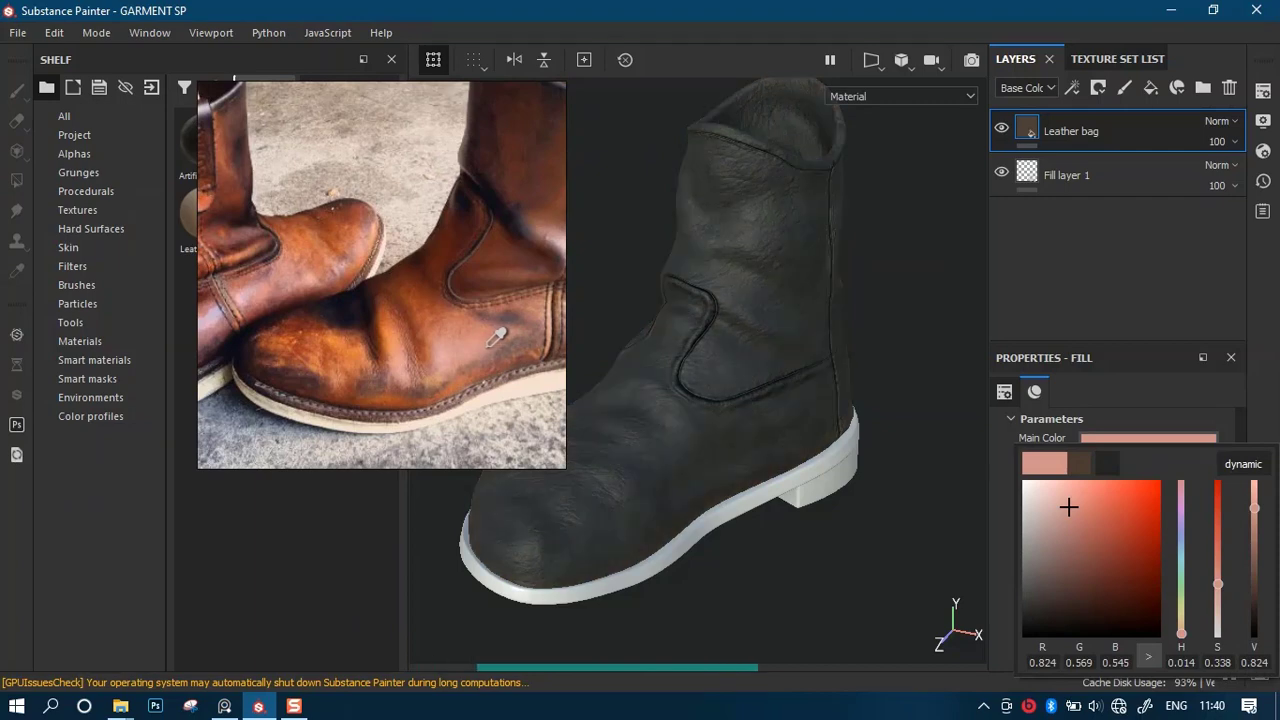
left_click_drag(488, 346, 485, 261)
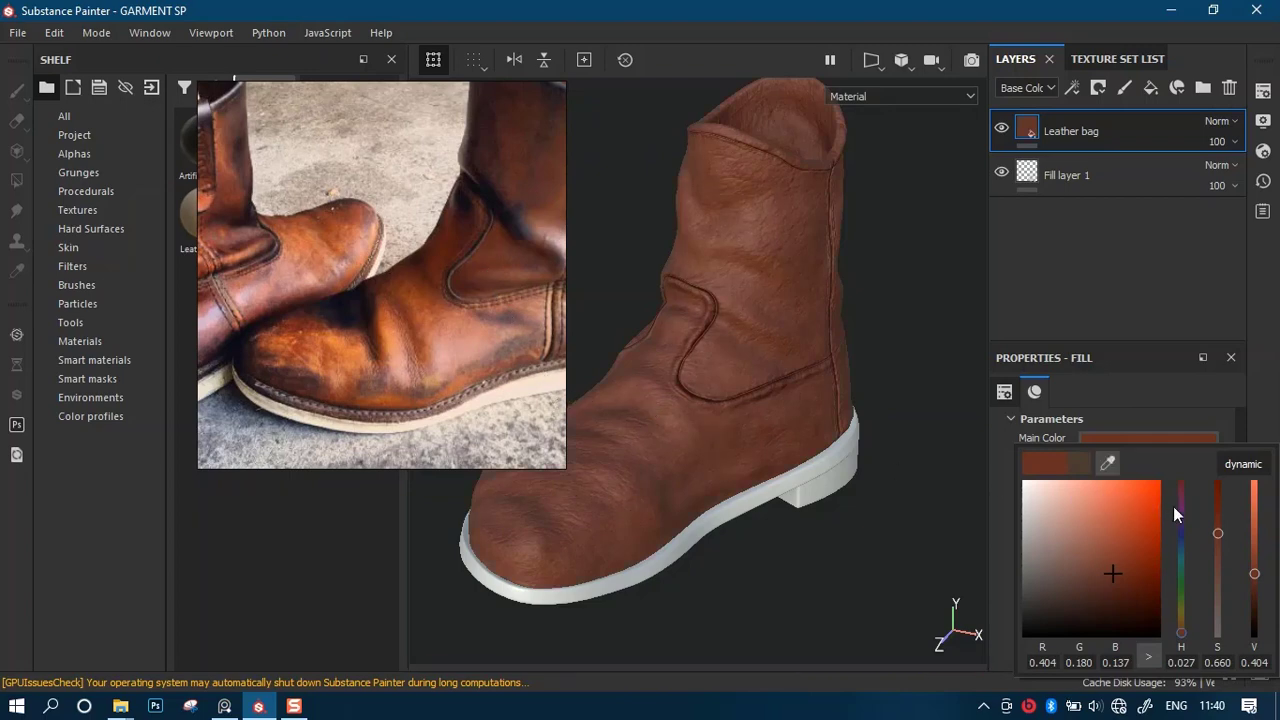
left_click_drag(1256, 580, 1256, 612)
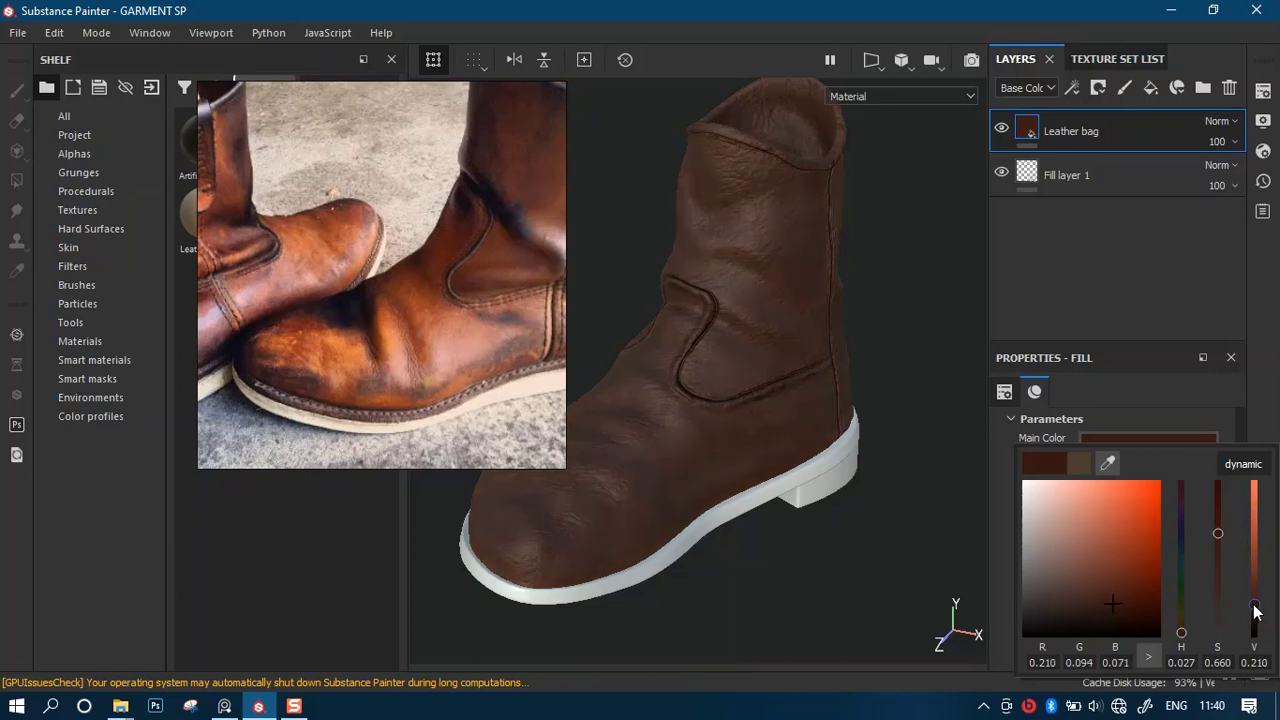
Lighten the Leather bag layer's main color to a value of 0.299 and close the color picker.
left_click_drag(1256, 604, 1256, 603)
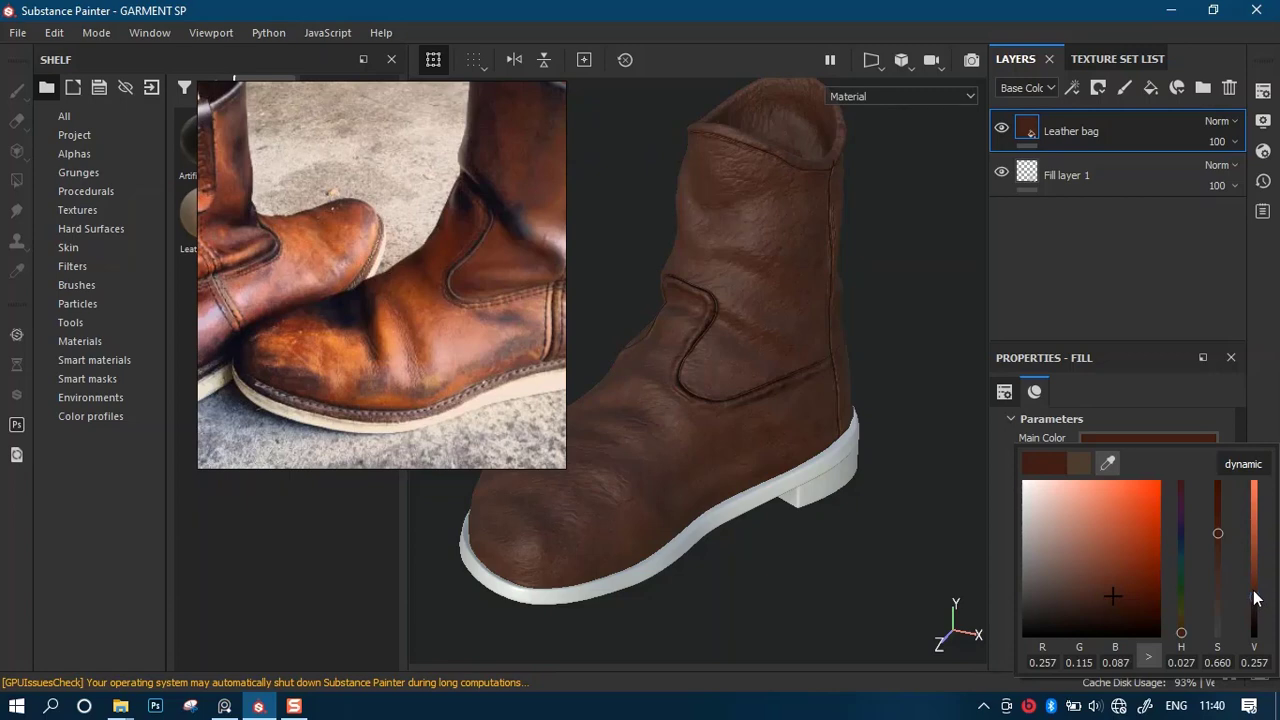
left_click_drag(1256, 598, 1256, 596)
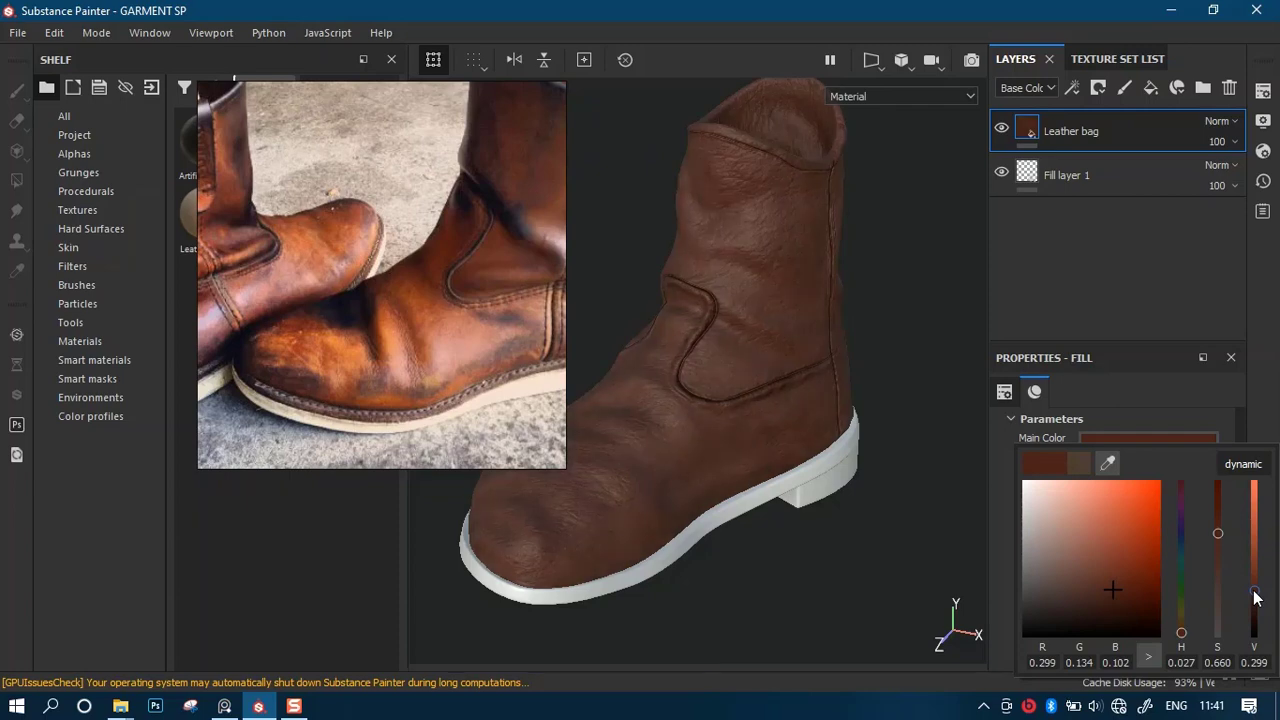
left_click(823, 459)
scroll(780, 409, "down", 5)
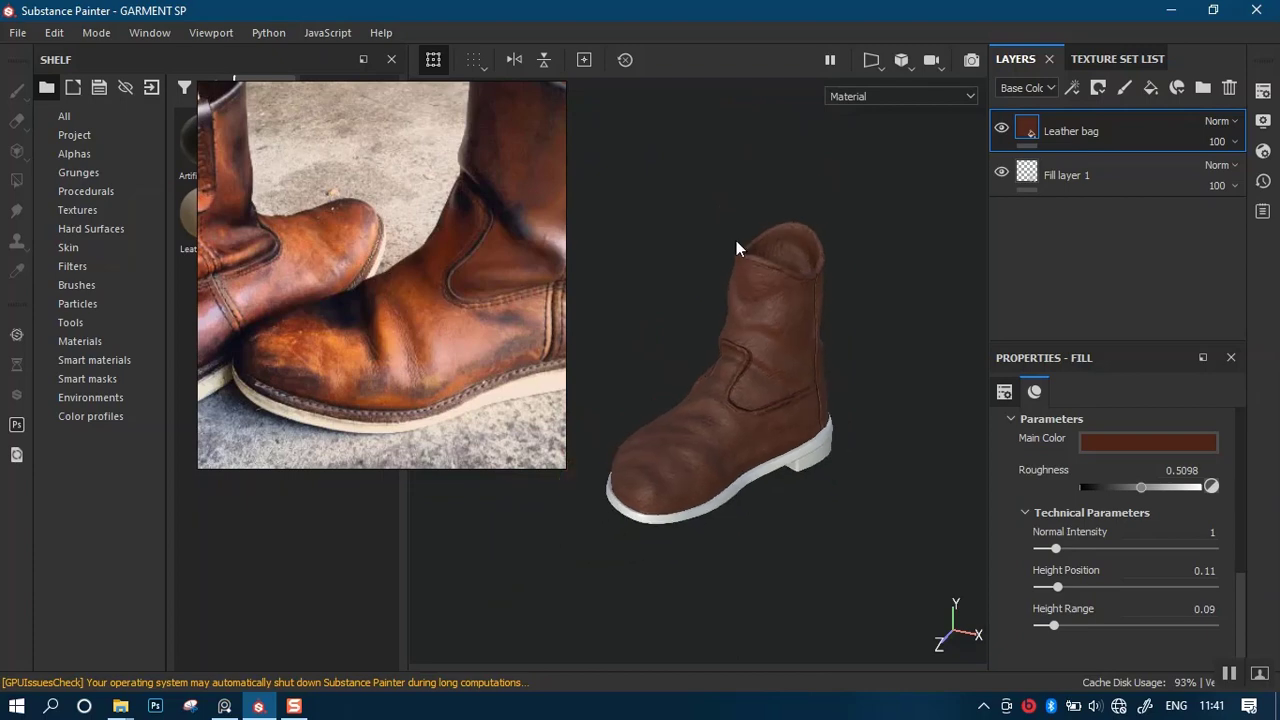
Examine the boot's leather color and grain up close and from several angles against the reference photo.
middle_click_drag(847, 396, 752, 463, "alt")
right_click_drag(752, 463, 788, 447, "alt")
left_click_drag(788, 447, 801, 333, "alt")
scroll(818, 380, "up", 2)
right_click_drag(757, 388, 793, 444, "alt")
mouse_move(778, 392)
left_mouse_down("alt")
mouse_move(775, 437)
mouse_move(760, 391)
mouse_move(714, 360)
mouse_move(754, 309)
mouse_move(863, 340)
mouse_move(765, 357)
mouse_move(755, 381)
left_mouse_up("alt")
right_click_drag(790, 358, 789, 377, "alt")
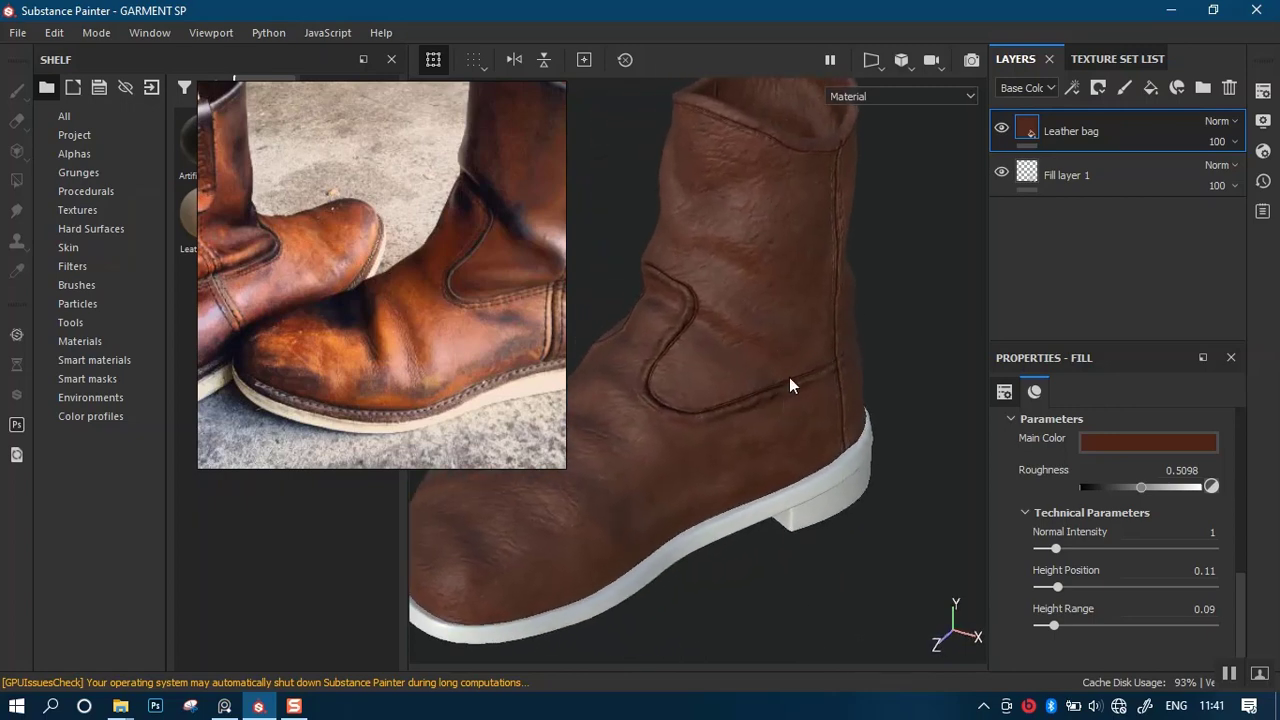
middle_click_drag(789, 377, 801, 394, "alt")
right_click_drag(801, 394, 801, 449, "alt")
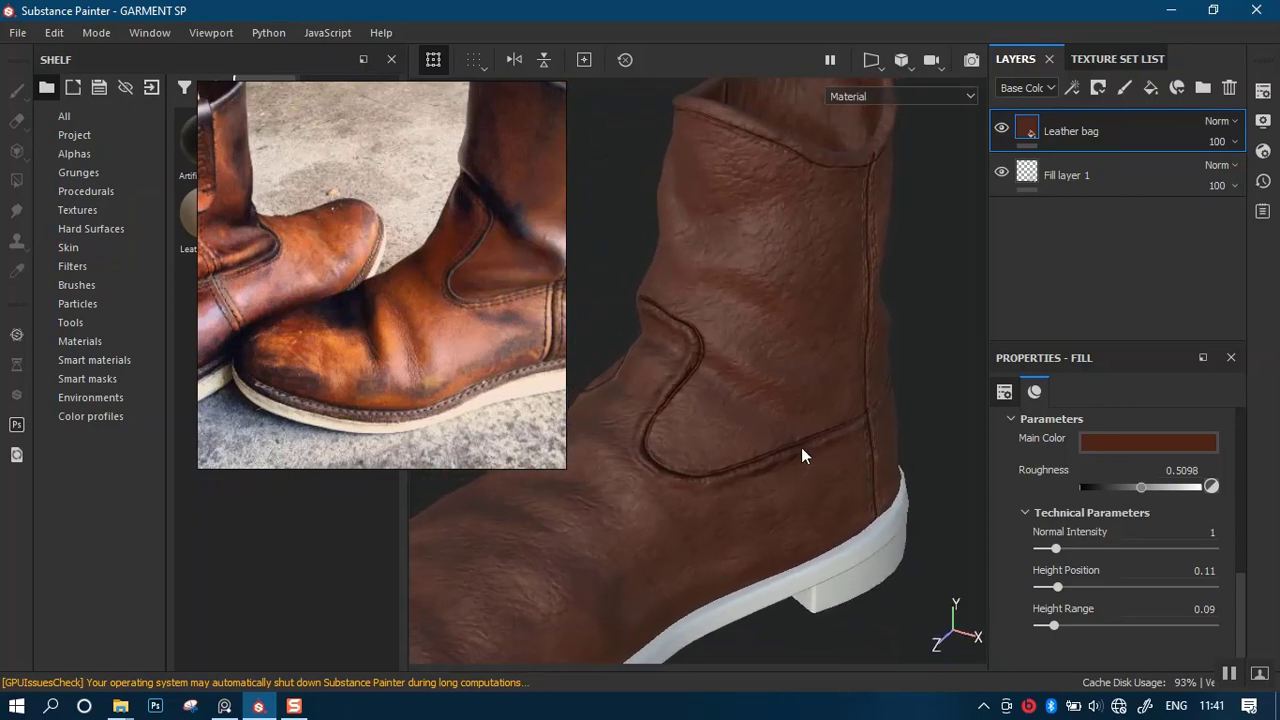
left_click_drag(801, 447, 815, 443, "alt")
middle_click_drag(796, 398, 823, 366, "alt")
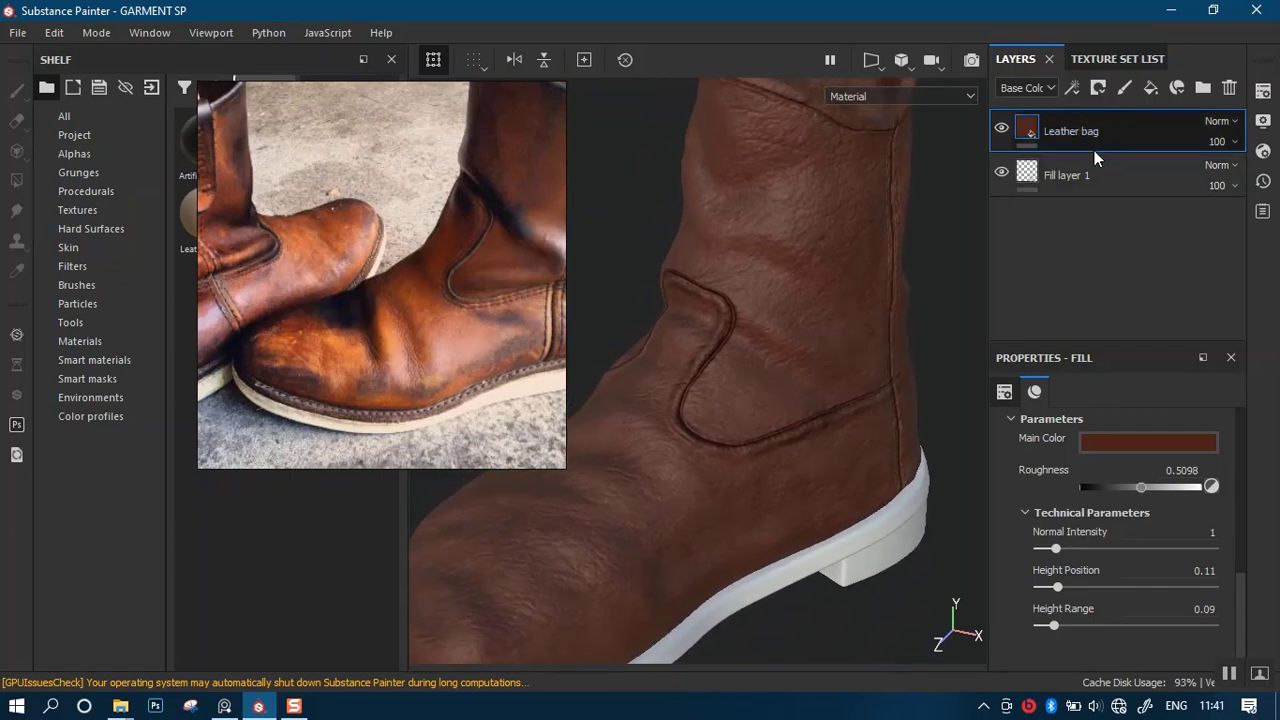
Duplicate the Leather bag layer and set the copy's height range to 0 and normal intensity to 0.4.
key("ctrl+d")
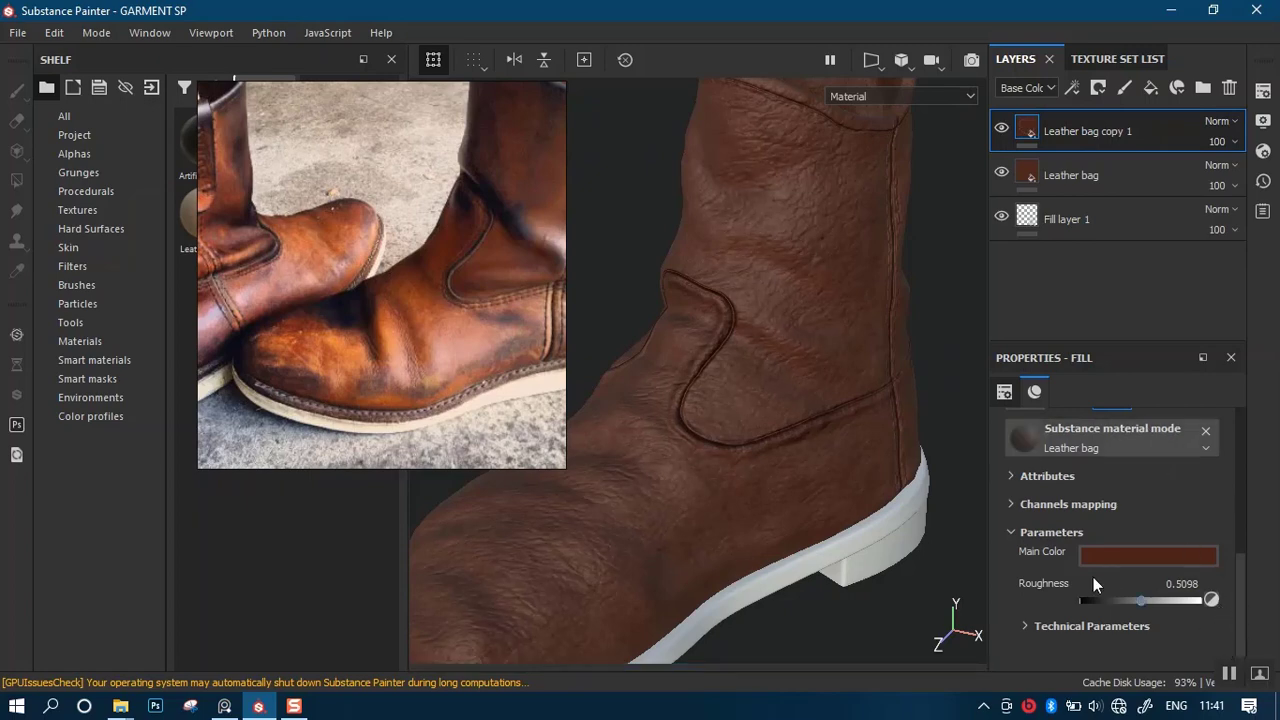
left_click(1026, 624)
scroll(1242, 620, "down", 2)
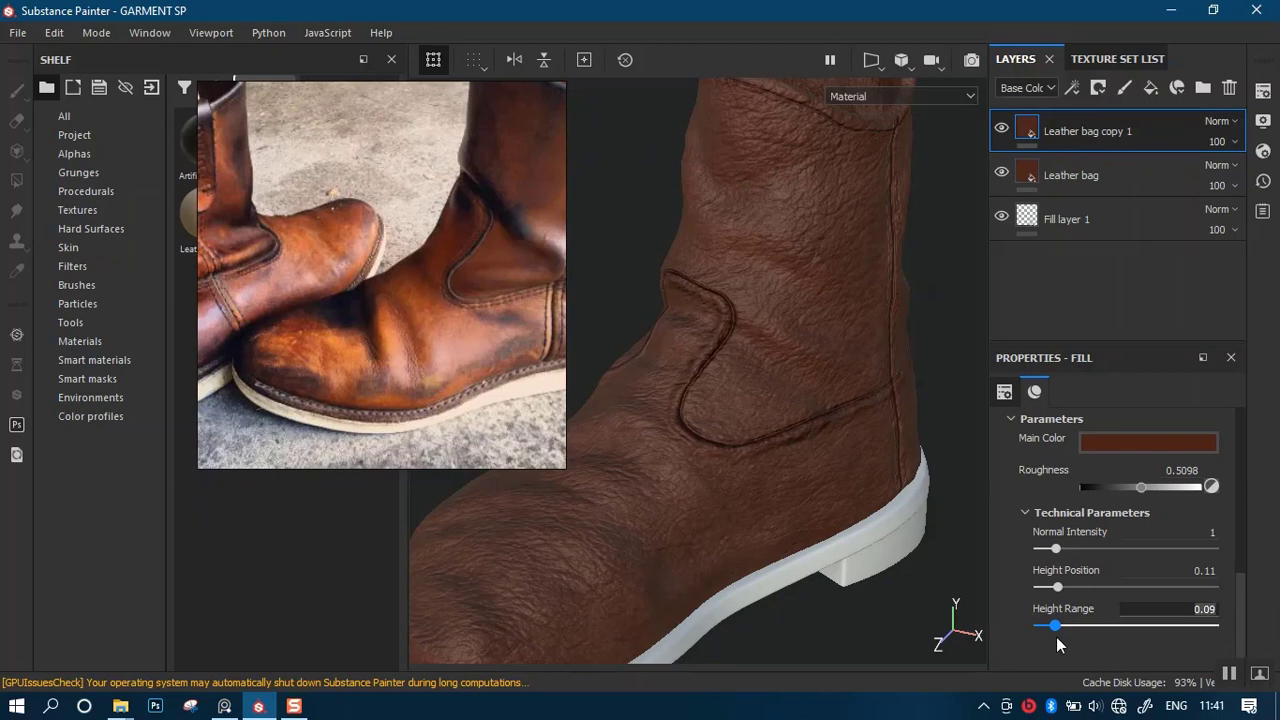
key("Return")
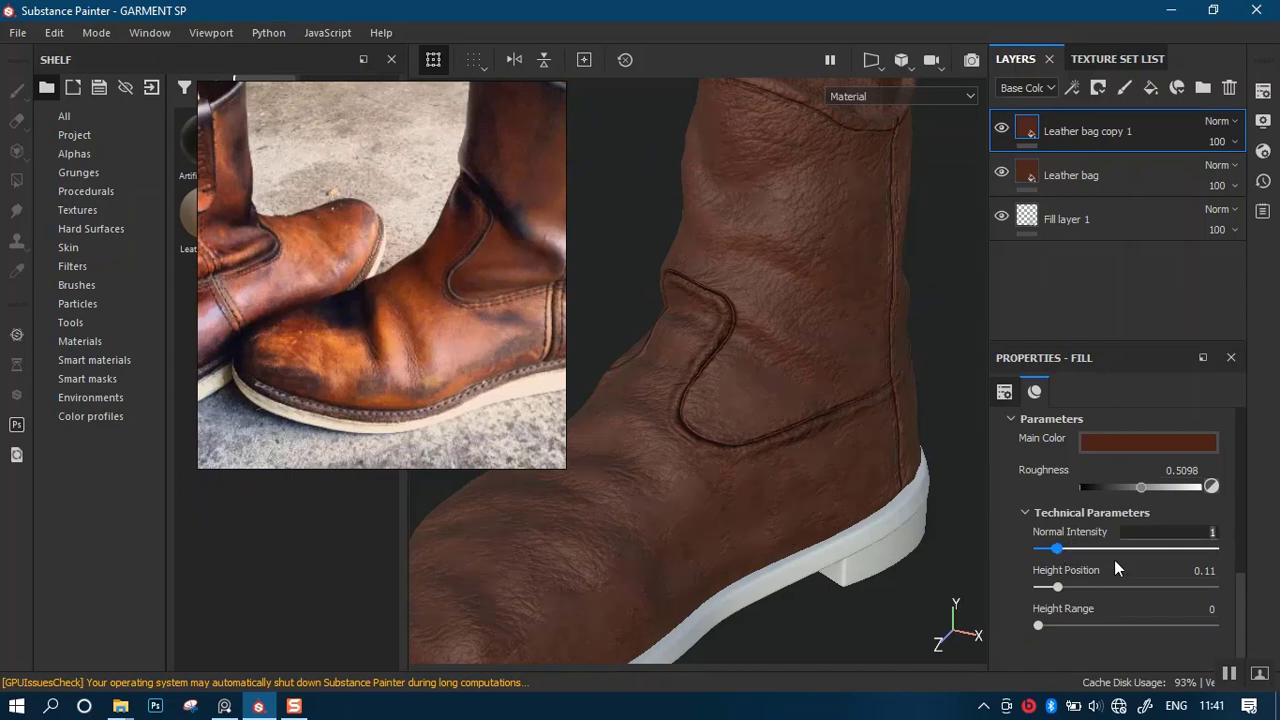
key("BackSpace")
type("0.4")
key("Return")
Compare the boot's surface with the Leather bag copy 1 layer hidden and shown.
left_click_drag(754, 442, 730, 465, "alt")
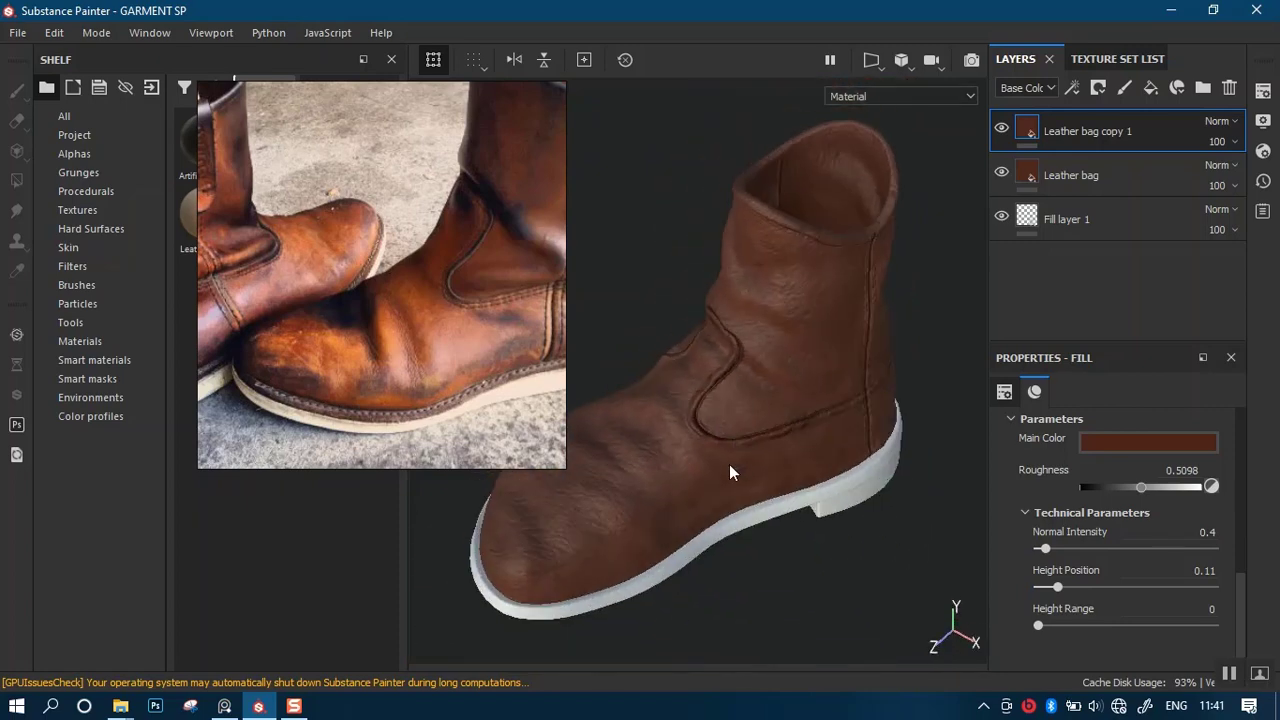
middle_click_drag(730, 465, 780, 424, "alt")
right_click_drag(780, 424, 773, 565, "alt")
left_click_drag(762, 475, 787, 406, "alt")
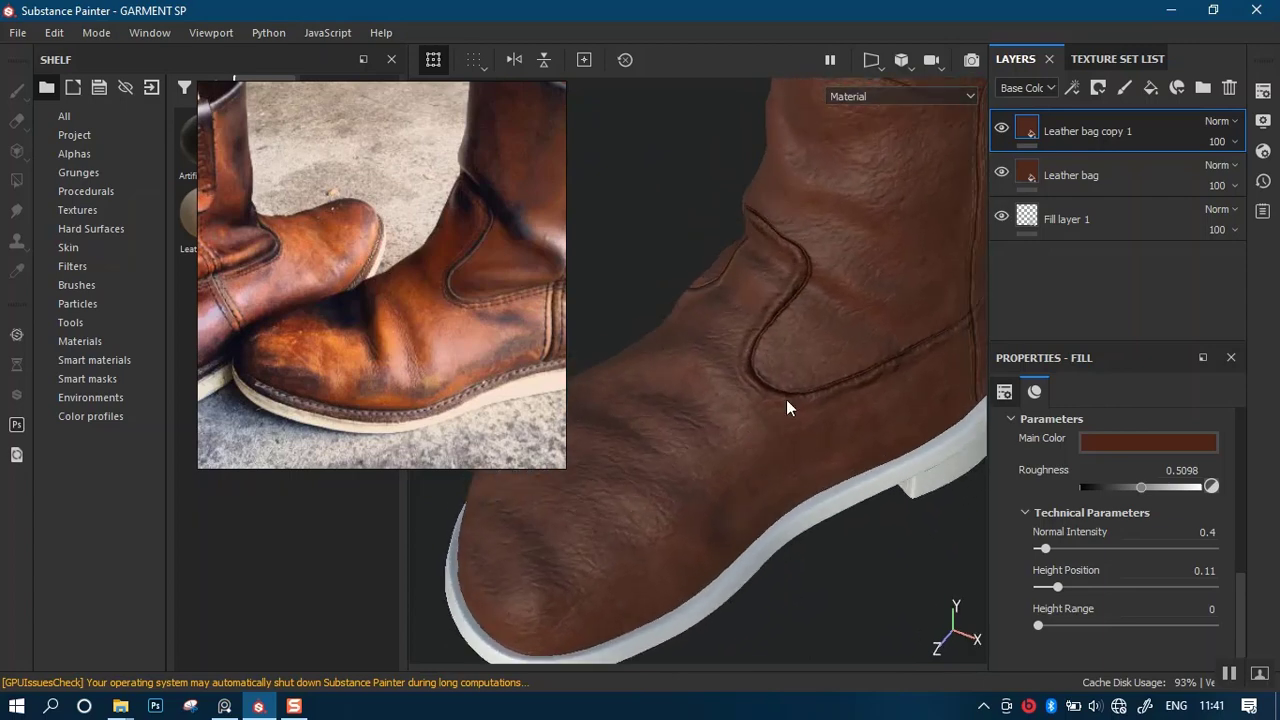
left_click(1000, 130)
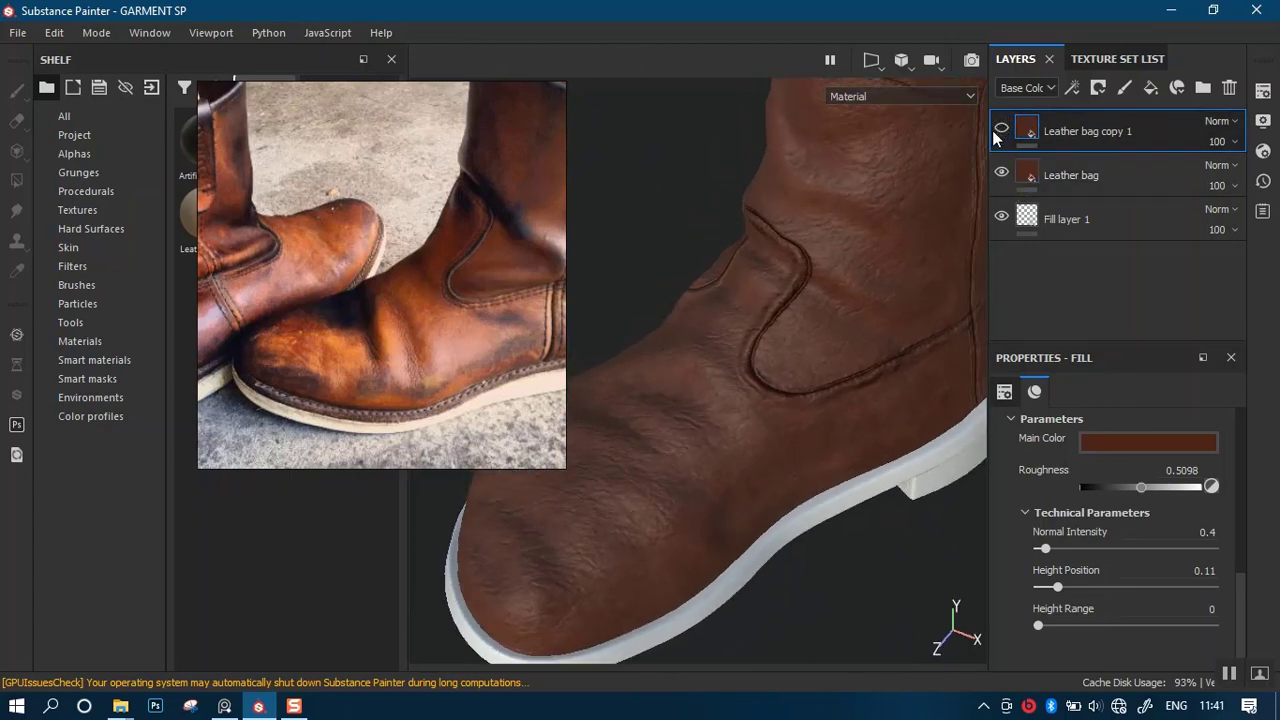
left_click(1000, 129)
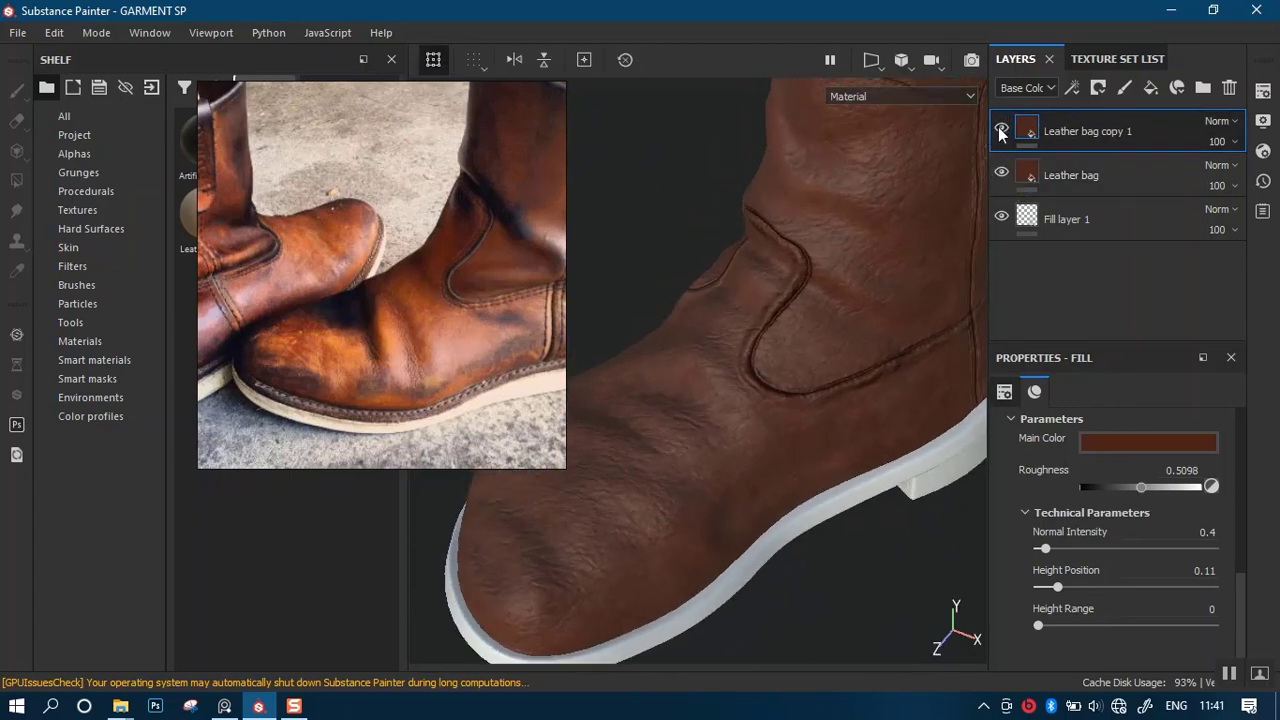
left_click(998, 129)
left_click(999, 132)
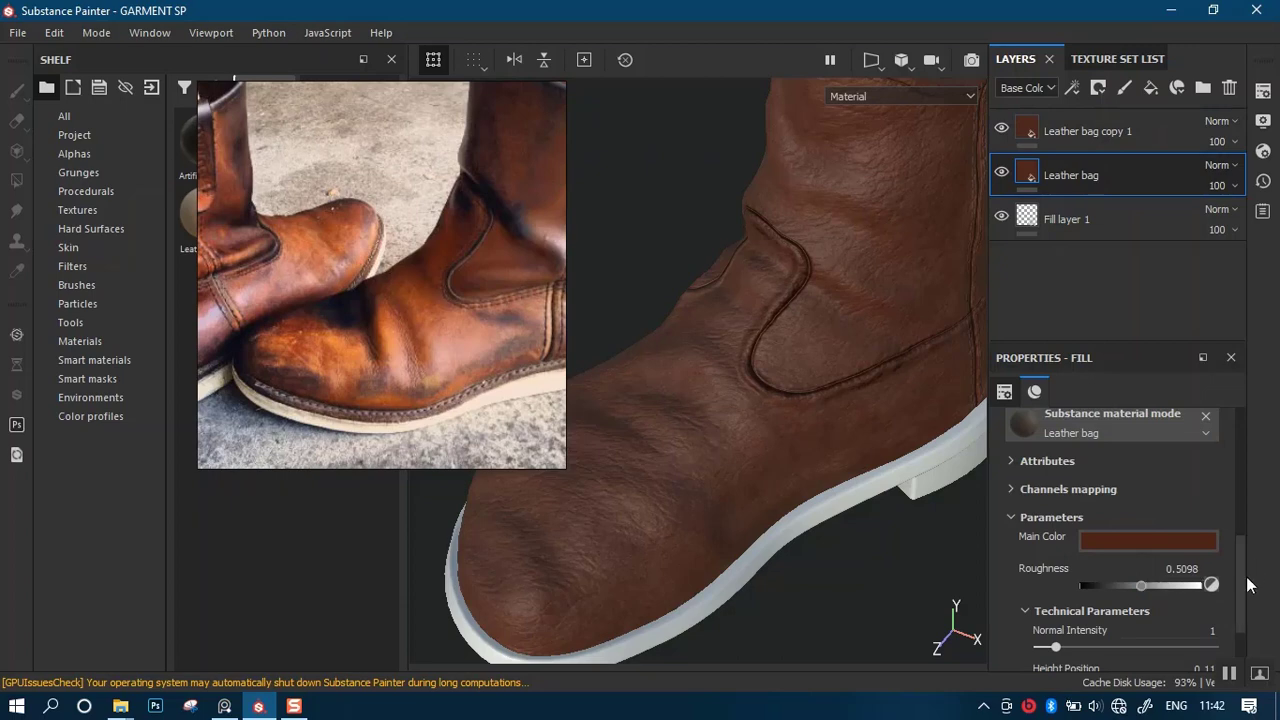
Try a height range of 0 on the original Leather bag layer.
scroll(1238, 645, "down", 2)
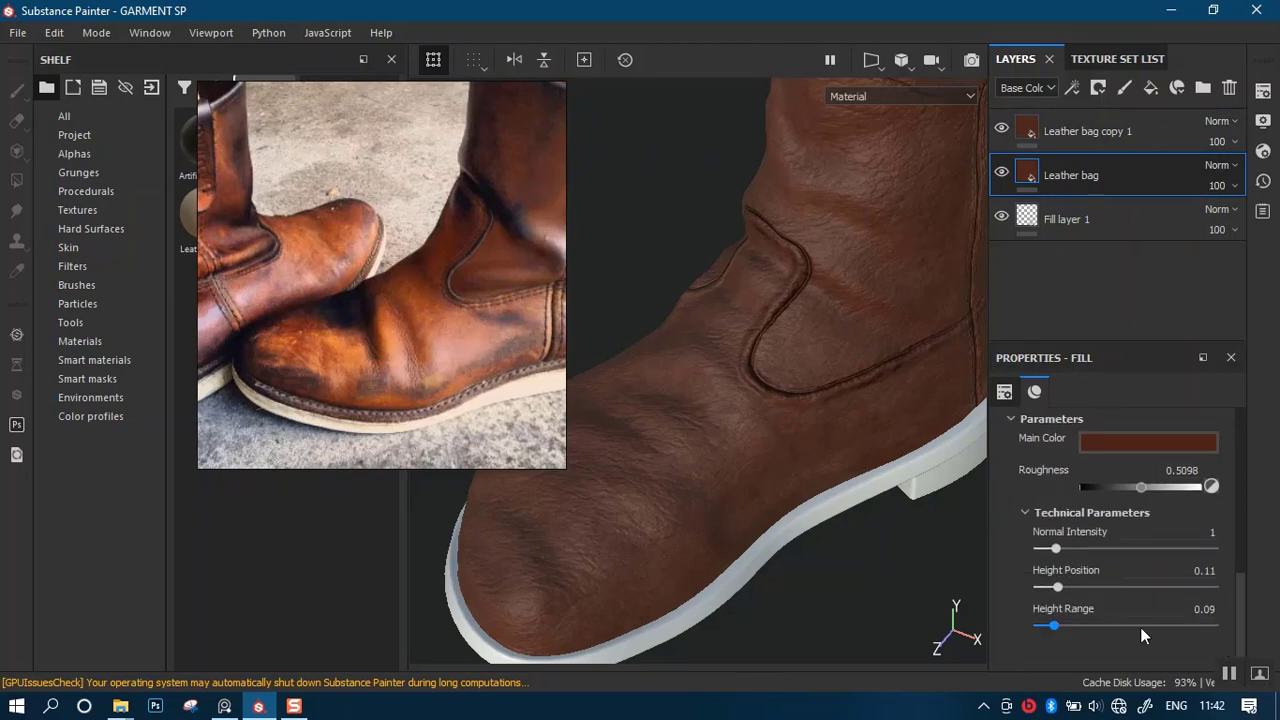
left_click(1189, 608)
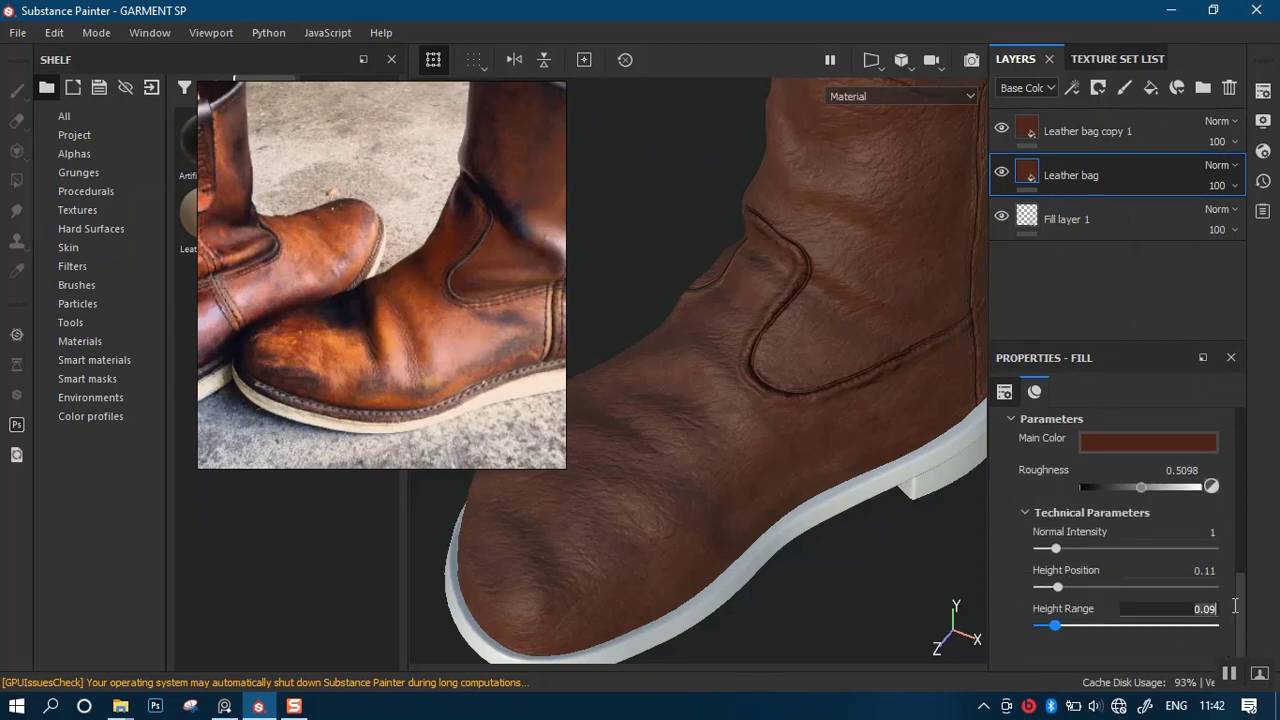
type("0")
key("Return")
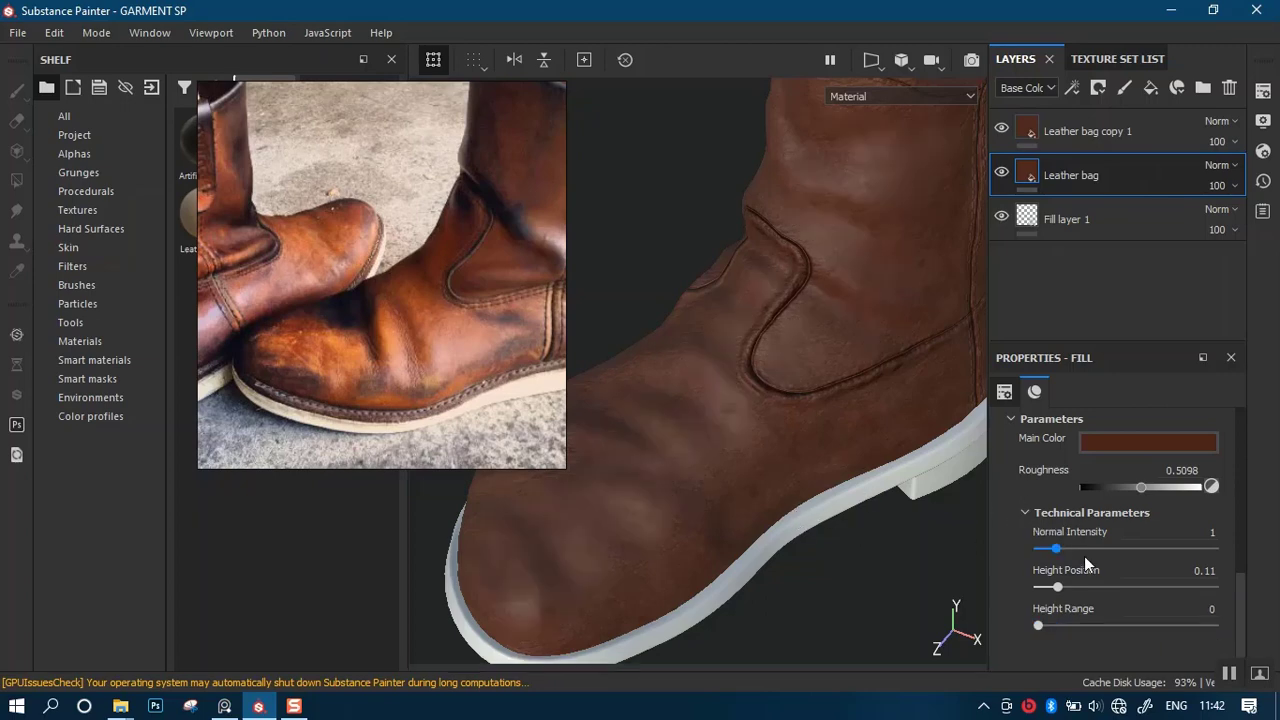
key("ctrl+z")
key("ctrl+z")
Set the original Leather bag layer's height range to 0.05.
left_click(1190, 609)
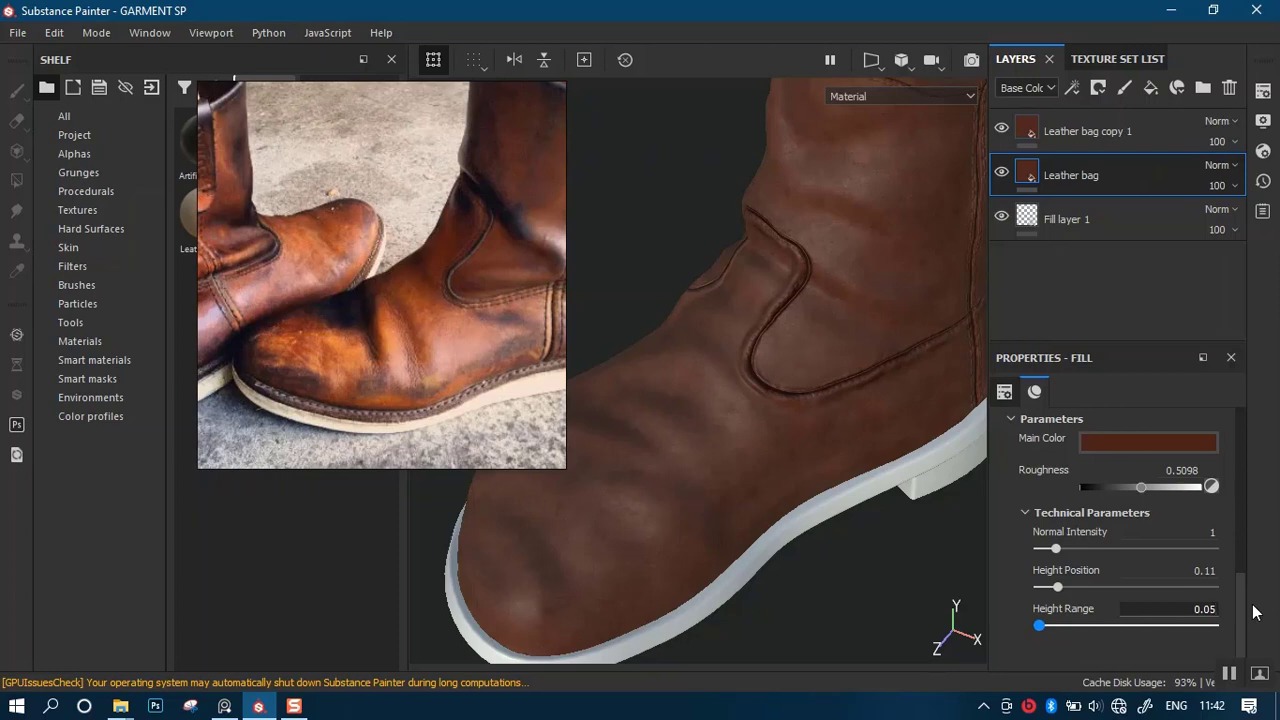
type("0.05")
key("Return")
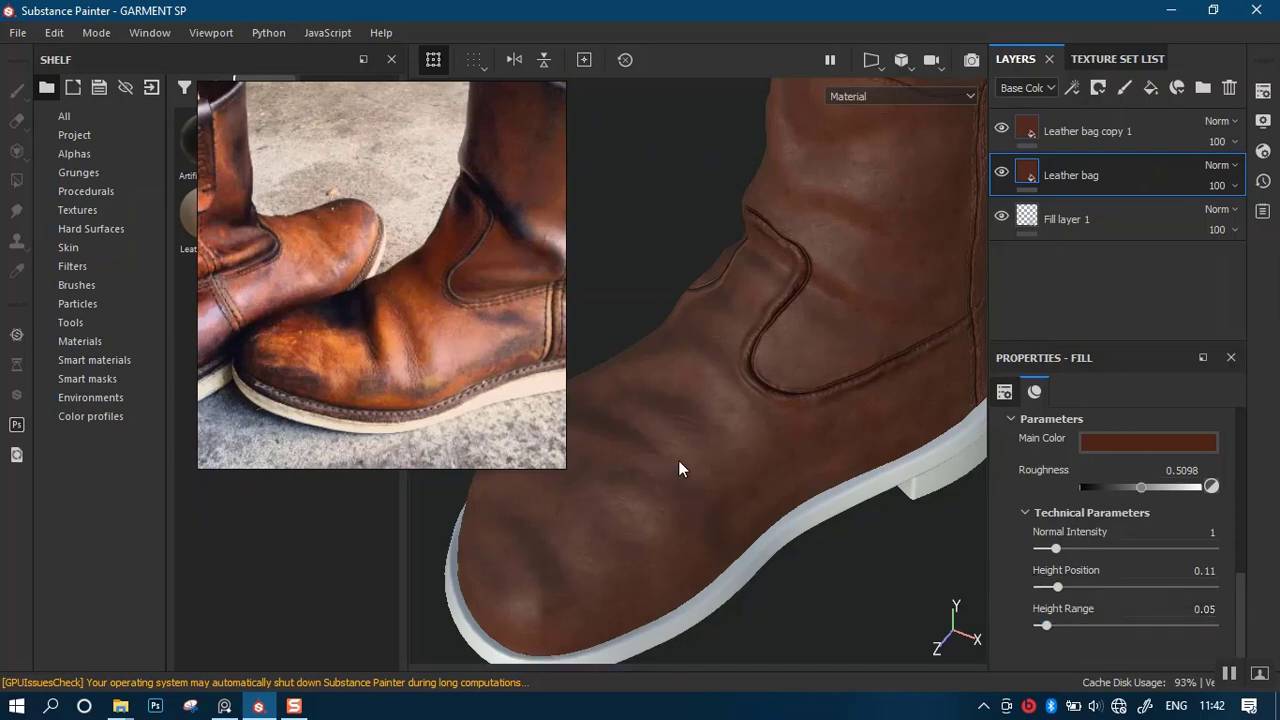
left_click_drag(699, 510, 688, 428, "alt")
middle_click_drag(705, 436, 643, 454, "alt")
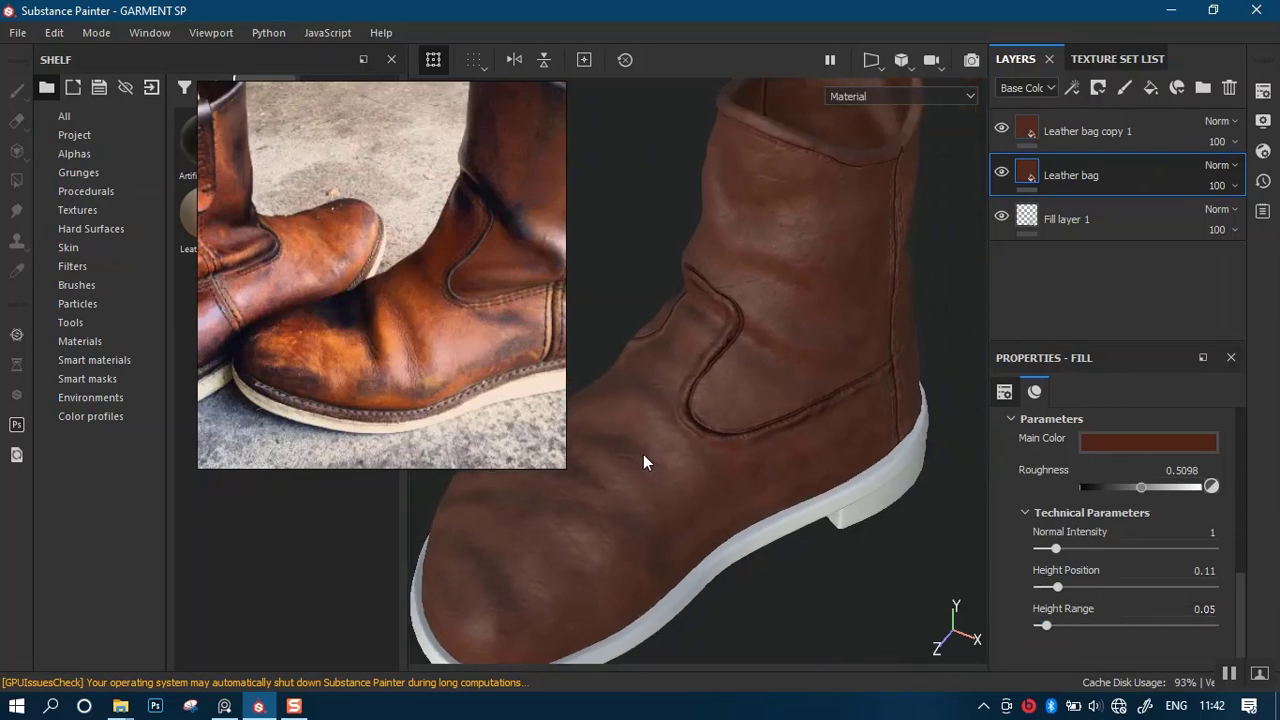
right_click_drag(643, 456, 632, 522, "alt")
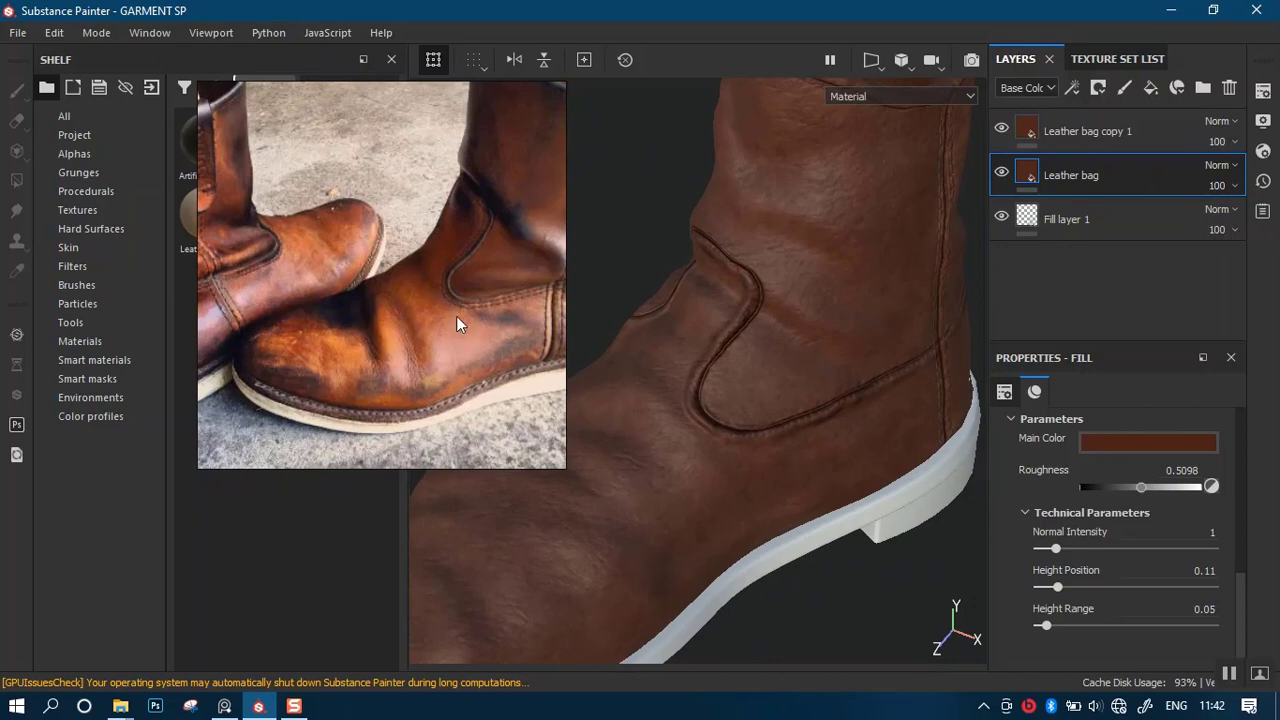
left_click_drag(773, 417, 799, 410, "alt")
right_click_drag(799, 403, 799, 213, "alt")
left_click_drag(799, 213, 708, 366, "alt")
left_click(1066, 150)
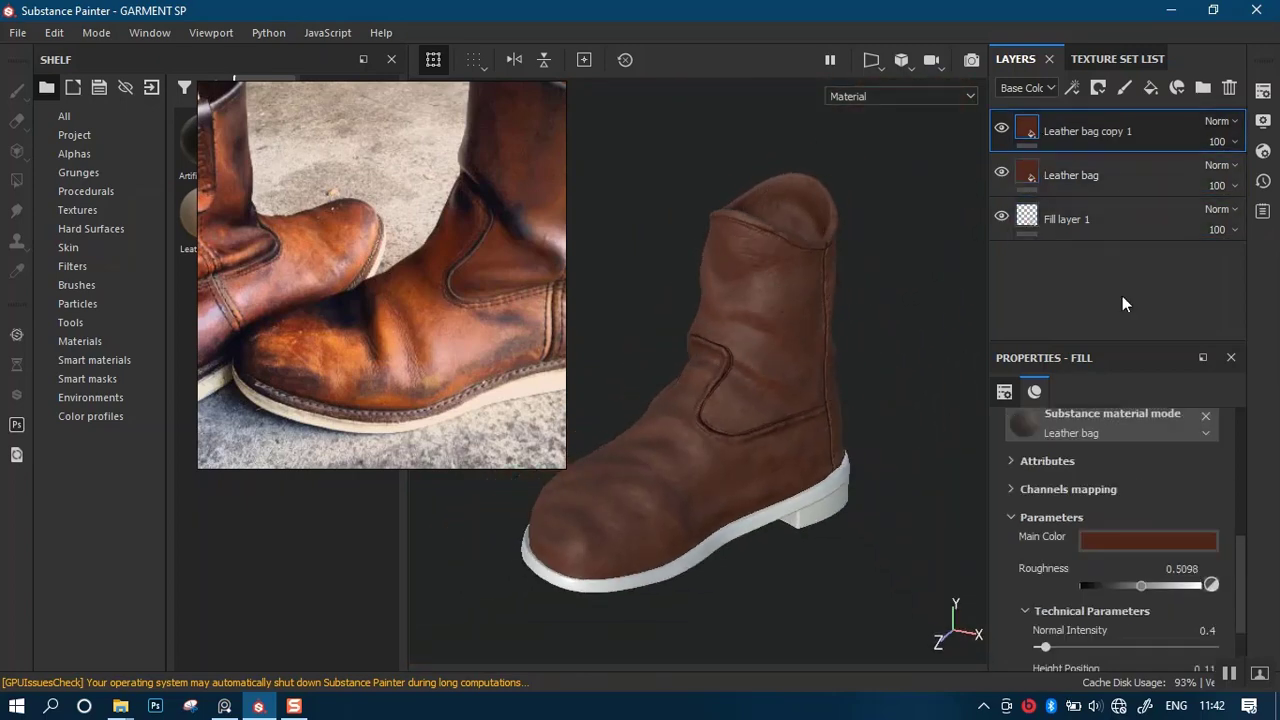
left_click_drag(1240, 578, 1238, 622)
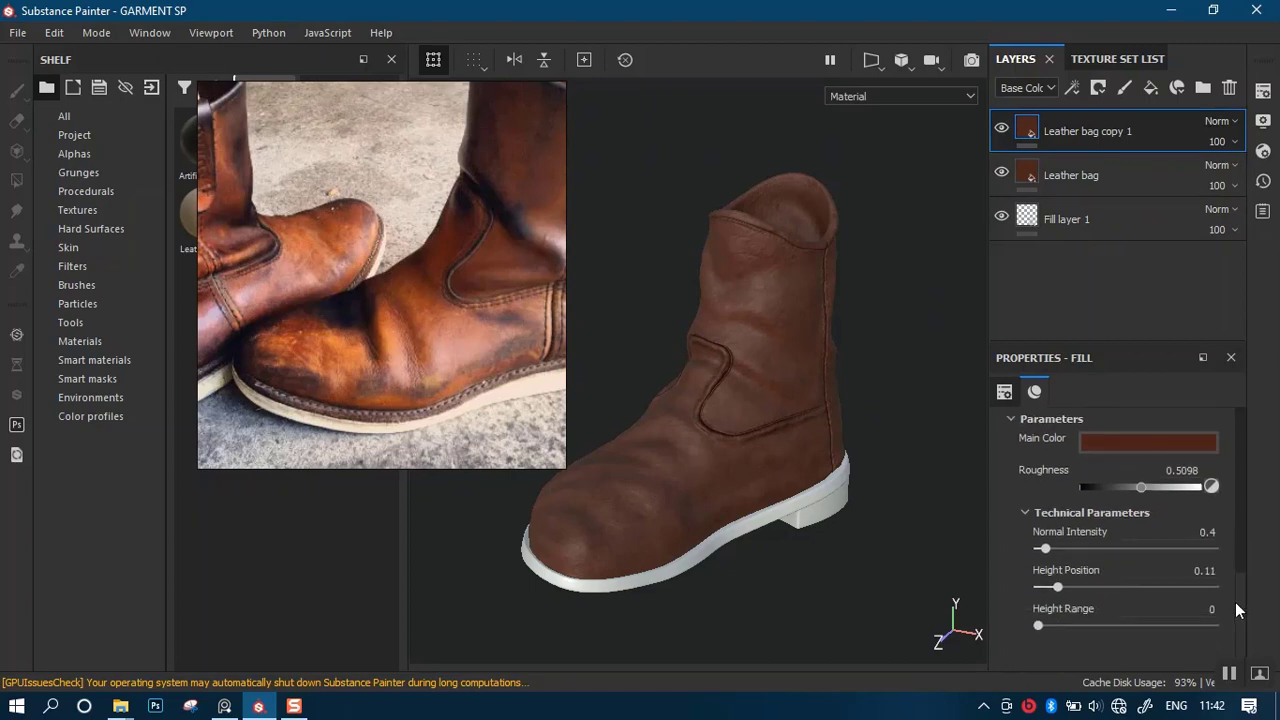
left_click(1141, 444)
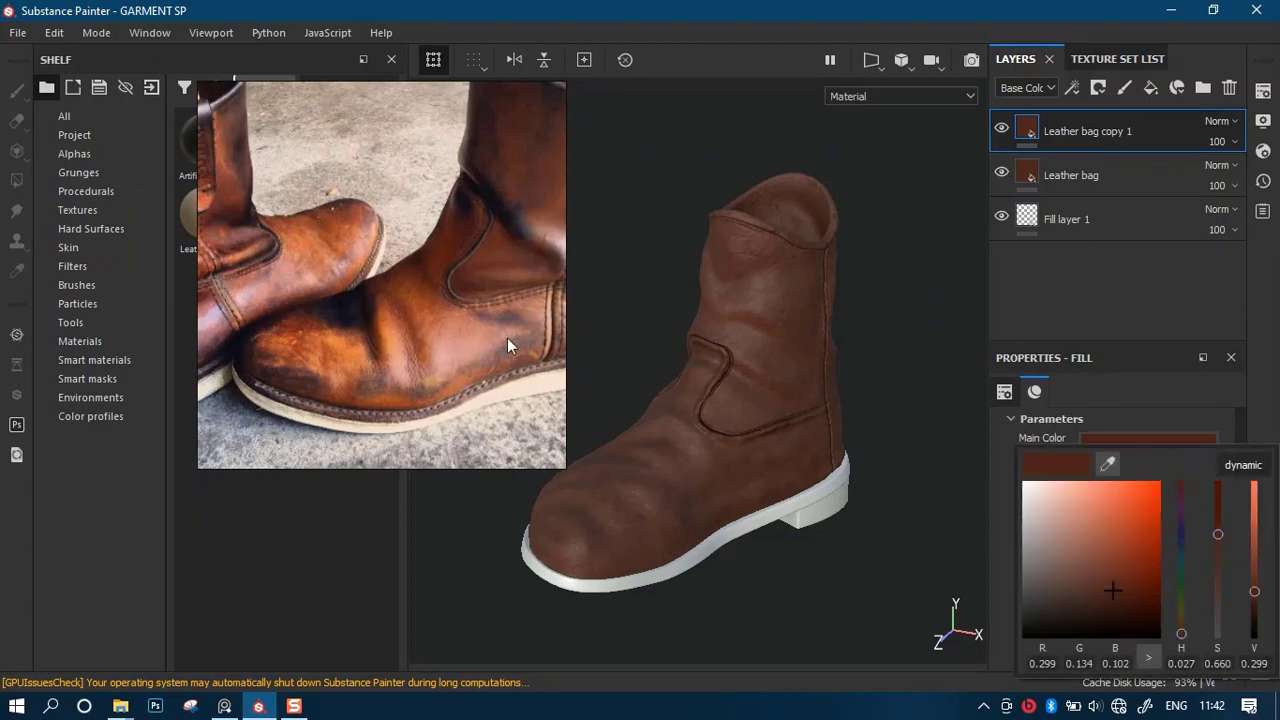
middle_click_drag(401, 356, 341, 364)
left_click(1158, 441)
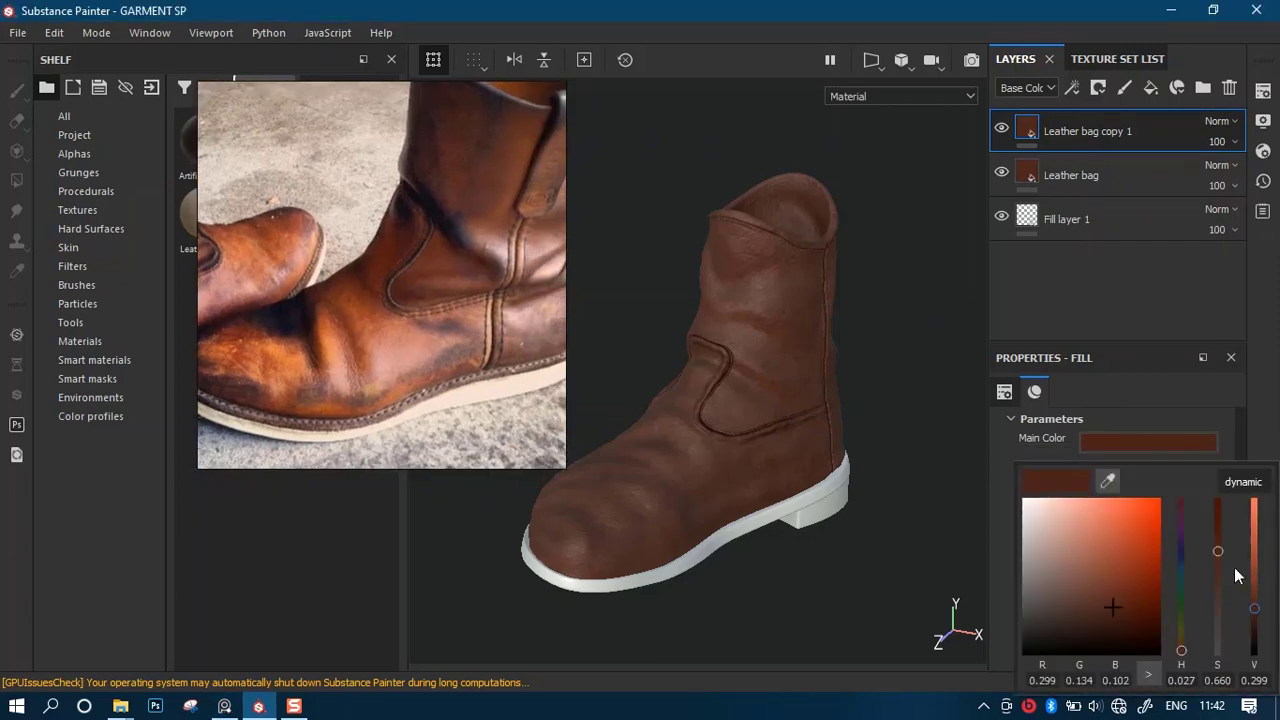
left_click(1121, 273)
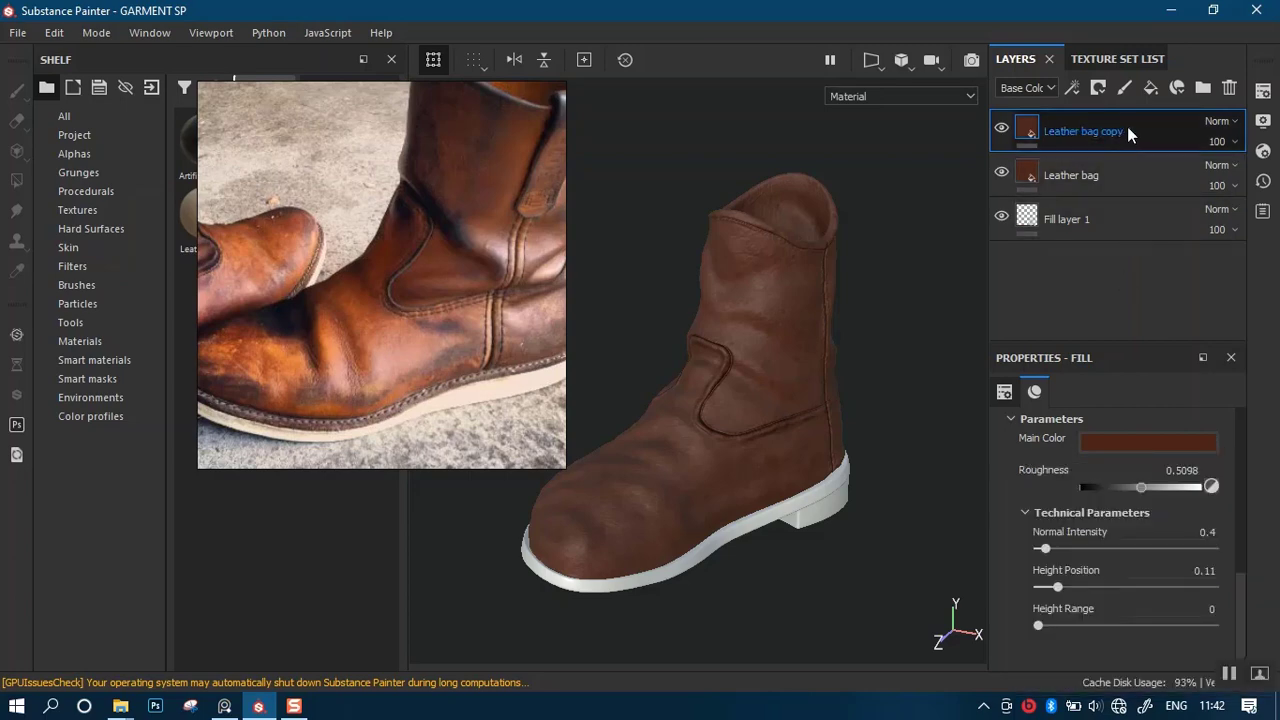
Duplicate the Leather bag copy 1 layer and hide the new duplicate.
key("ctrl+d")
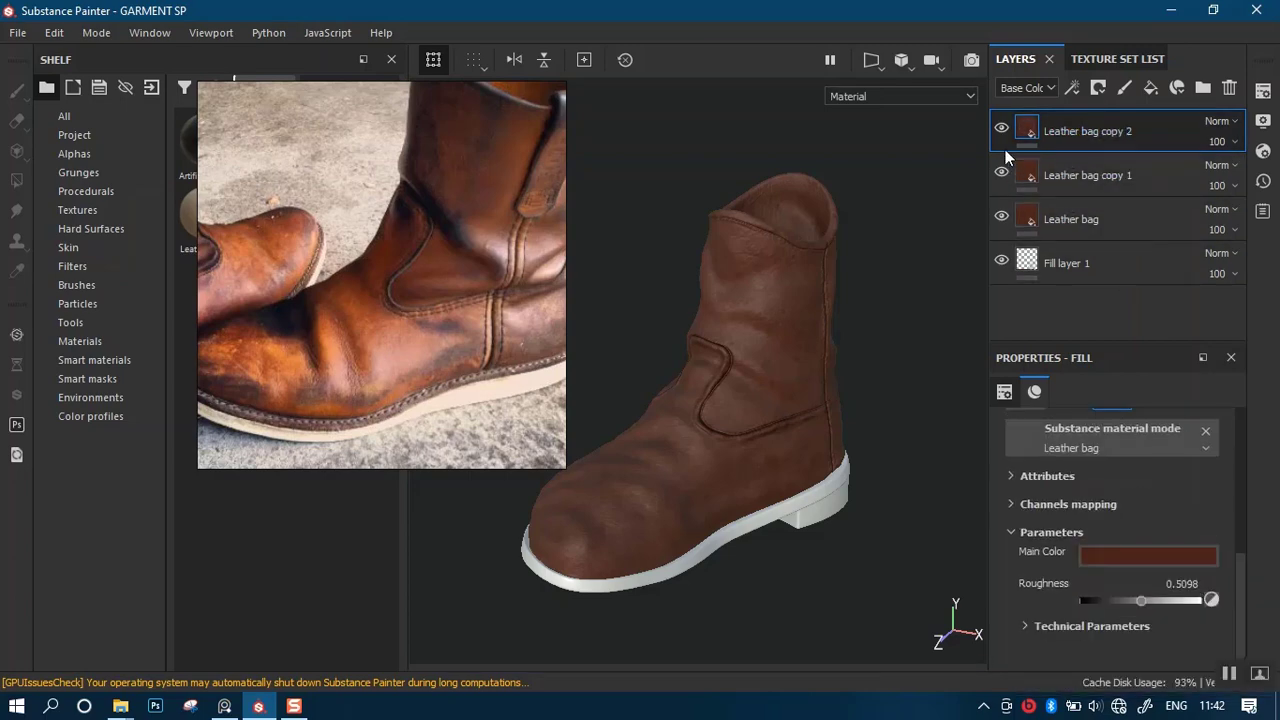
left_click(1001, 128)
Sample the Leather bag copy 1 layer's main color from the orange-brown leather on the reference boot's shaft.
left_click(1060, 180)
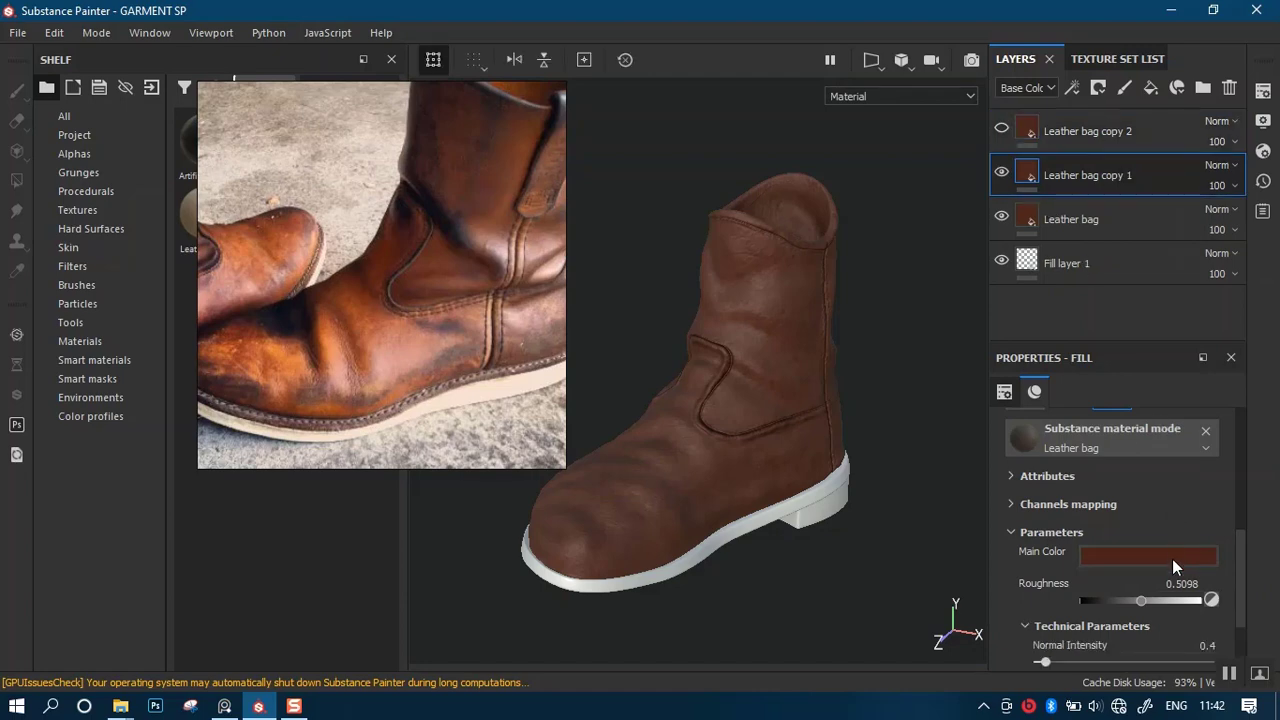
left_click(1169, 557)
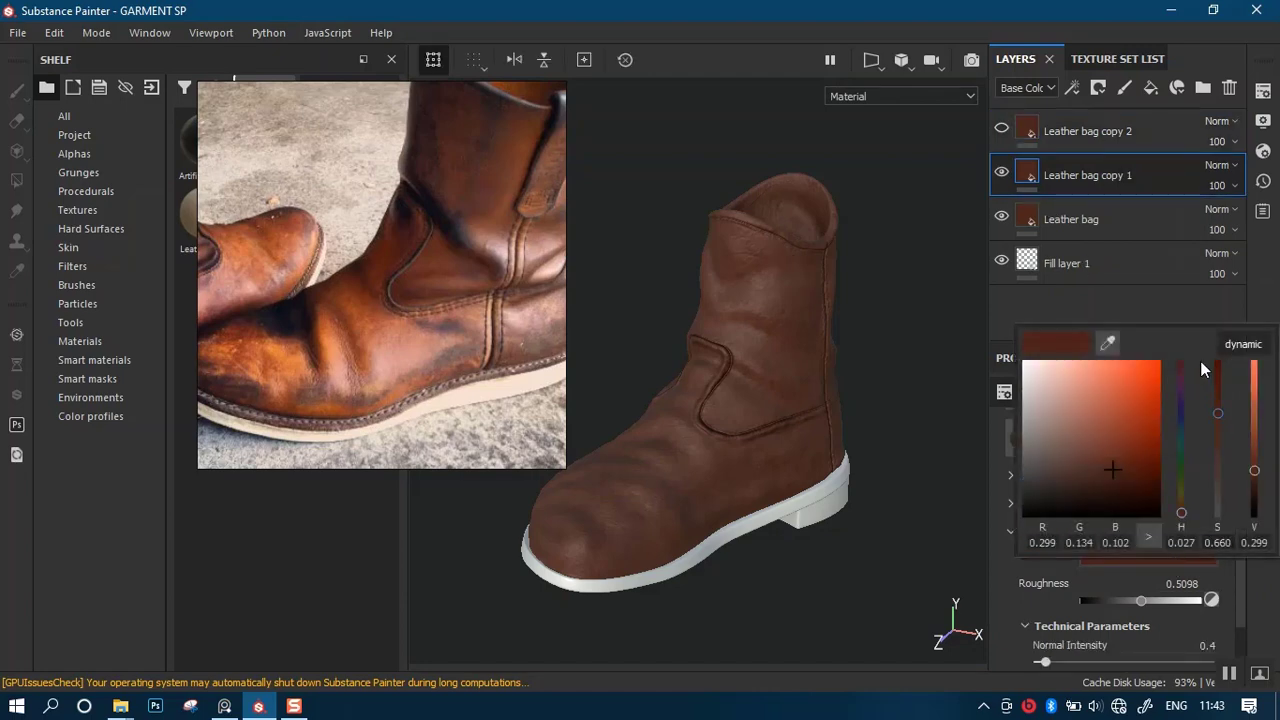
left_click_drag(400, 358, 482, 354)
middle_click_drag(452, 356, 549, 356)
scroll(478, 345, "up", 2)
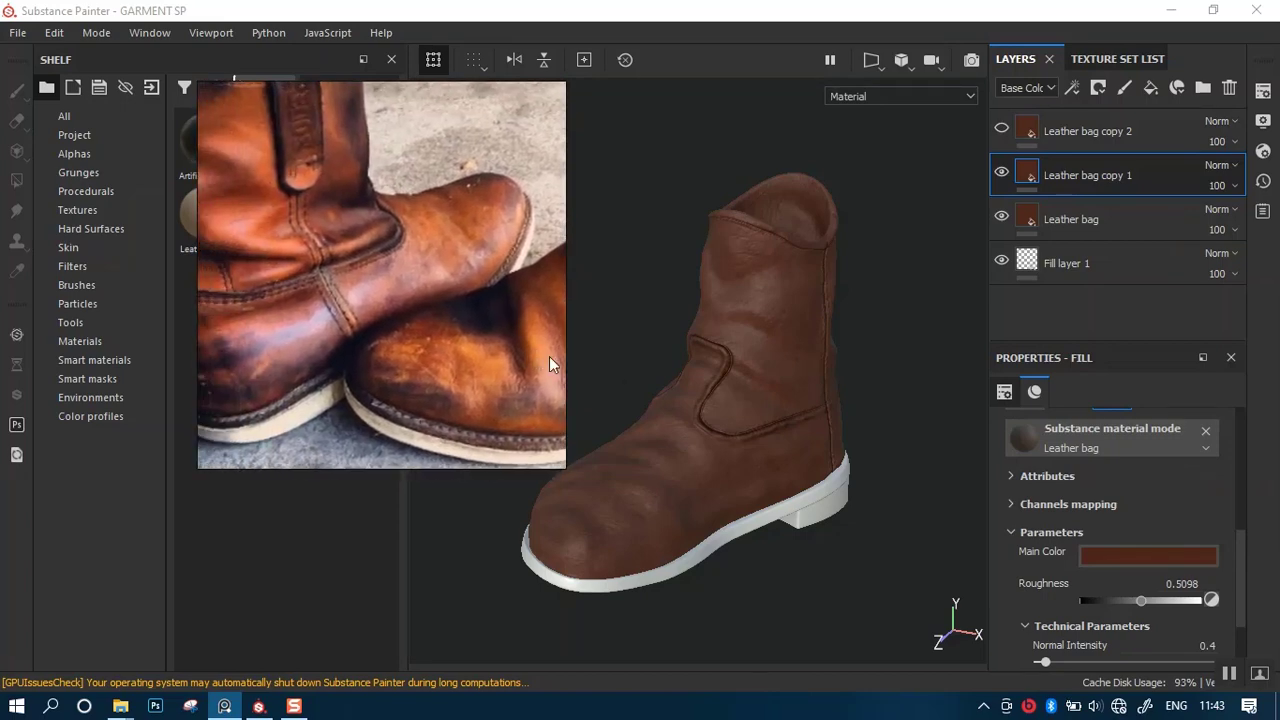
left_click(1116, 553)
left_click(1108, 323)
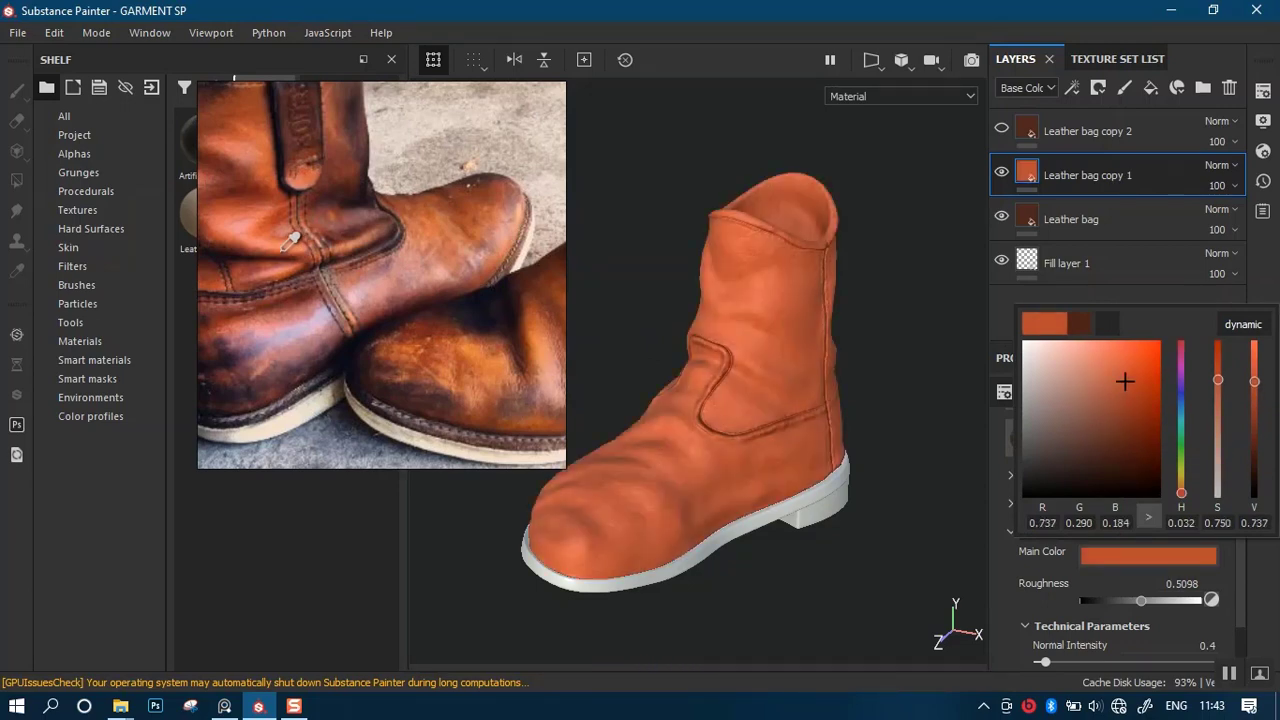
left_click(285, 246)
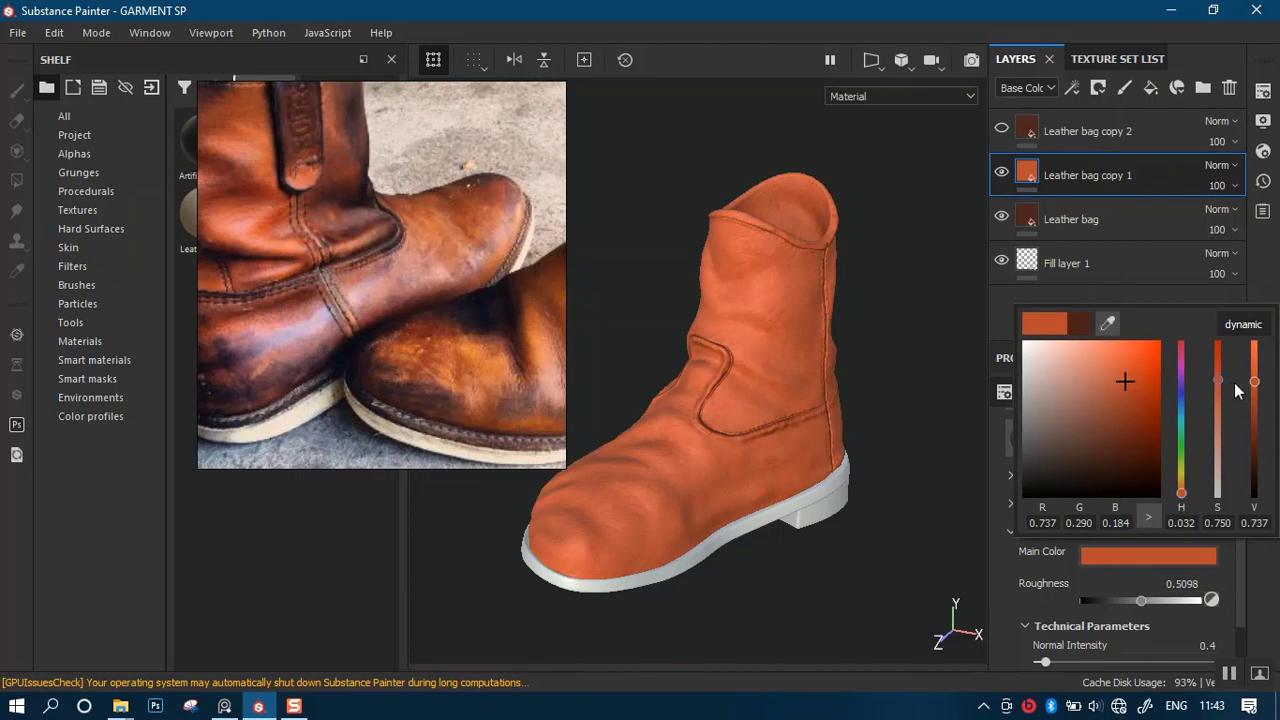
Darken the Leather bag copy 1 layer's main color to a value of 0.599 and close the color picker.
left_click_drag(1257, 395, 1257, 405)
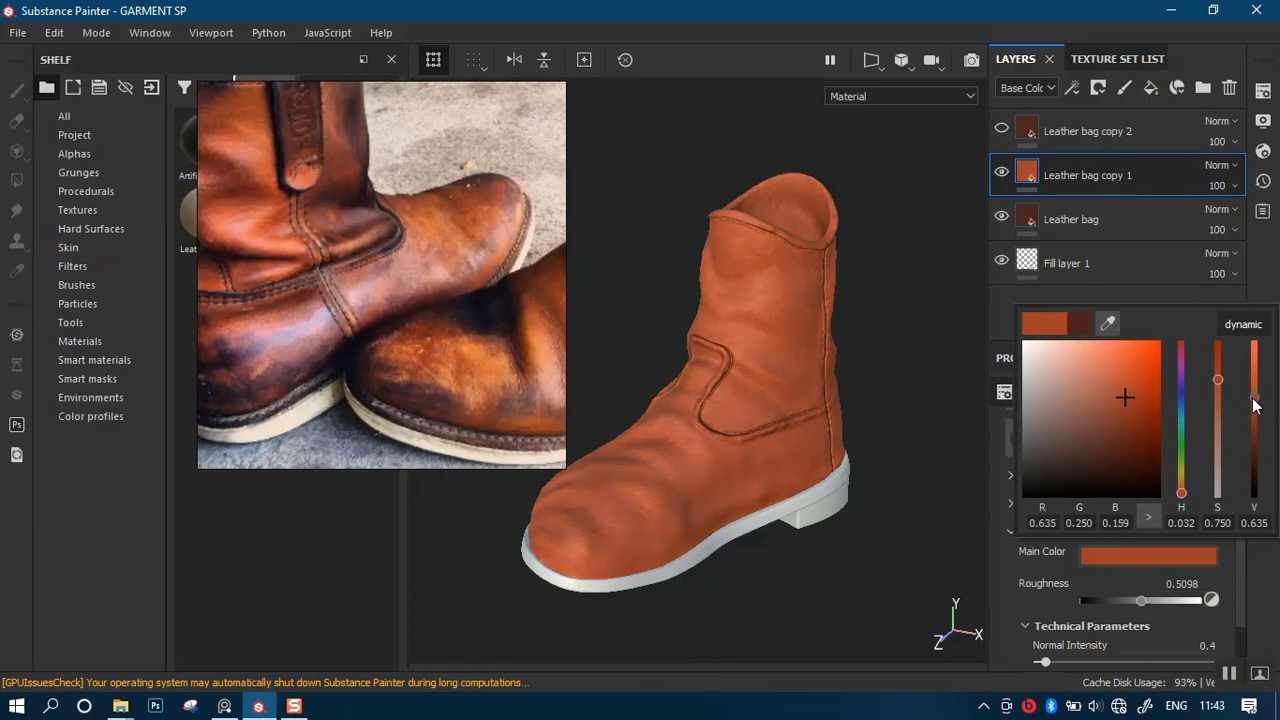
left_click_drag(1256, 404, 1256, 411)
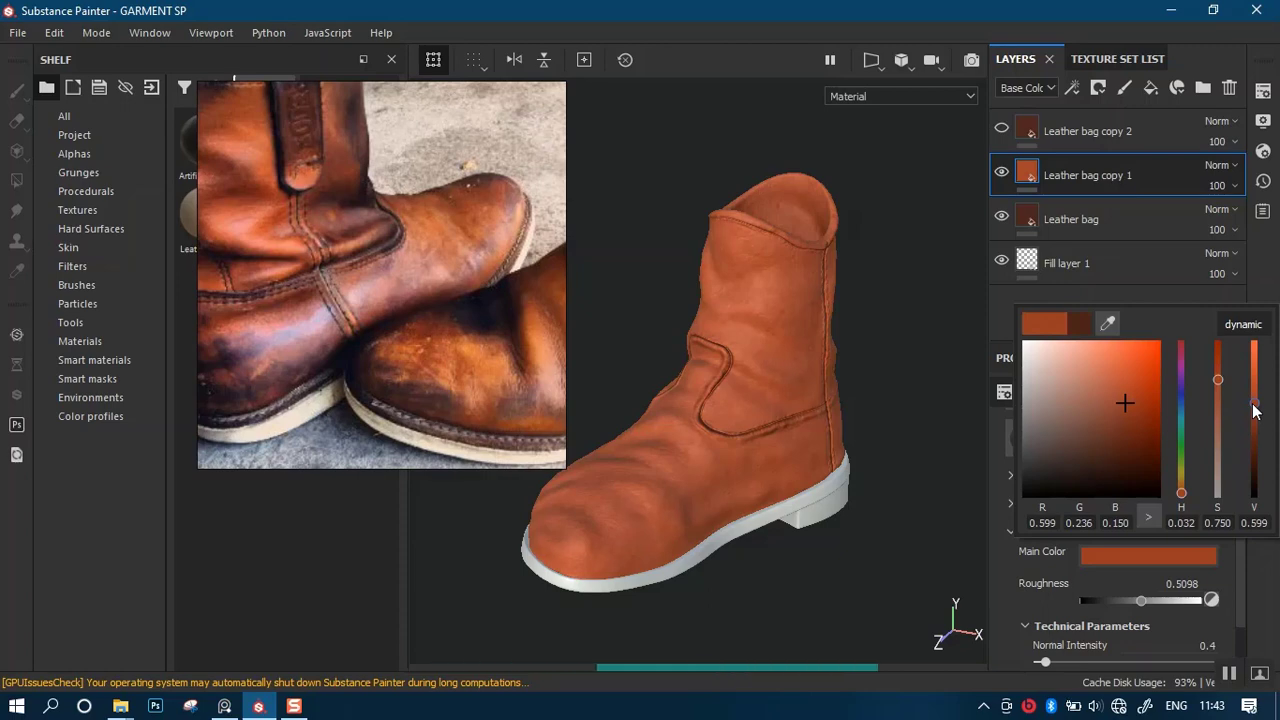
left_click(1263, 294)
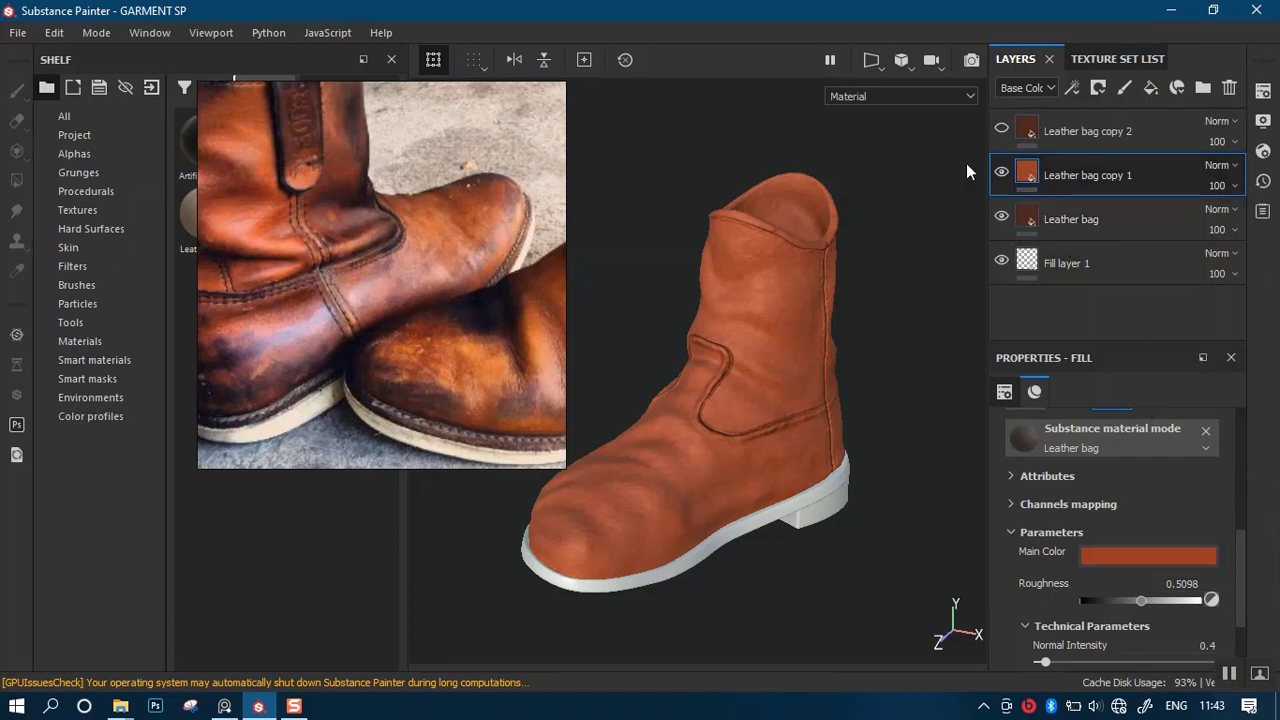
Add a black mask to the Leather bag copy 1 layer and add a fill effect to that mask.
right_click(1030, 168)
left_click(1072, 190)
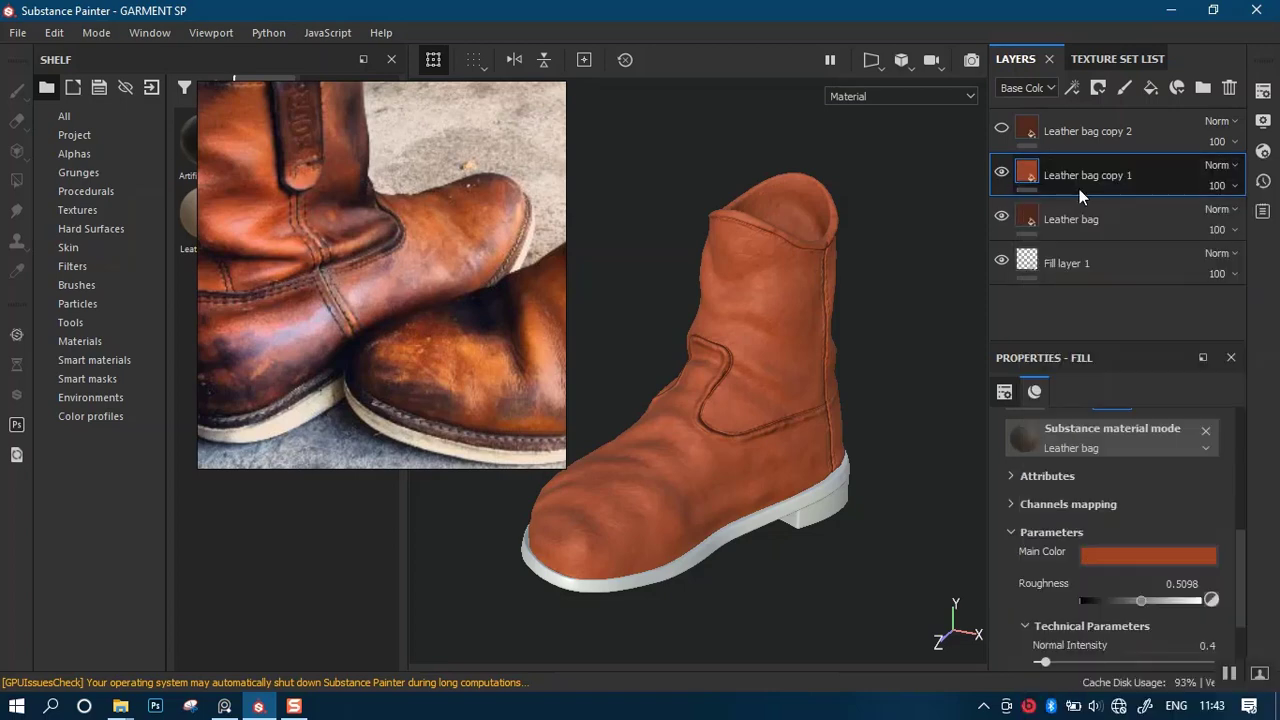
right_click(1052, 170)
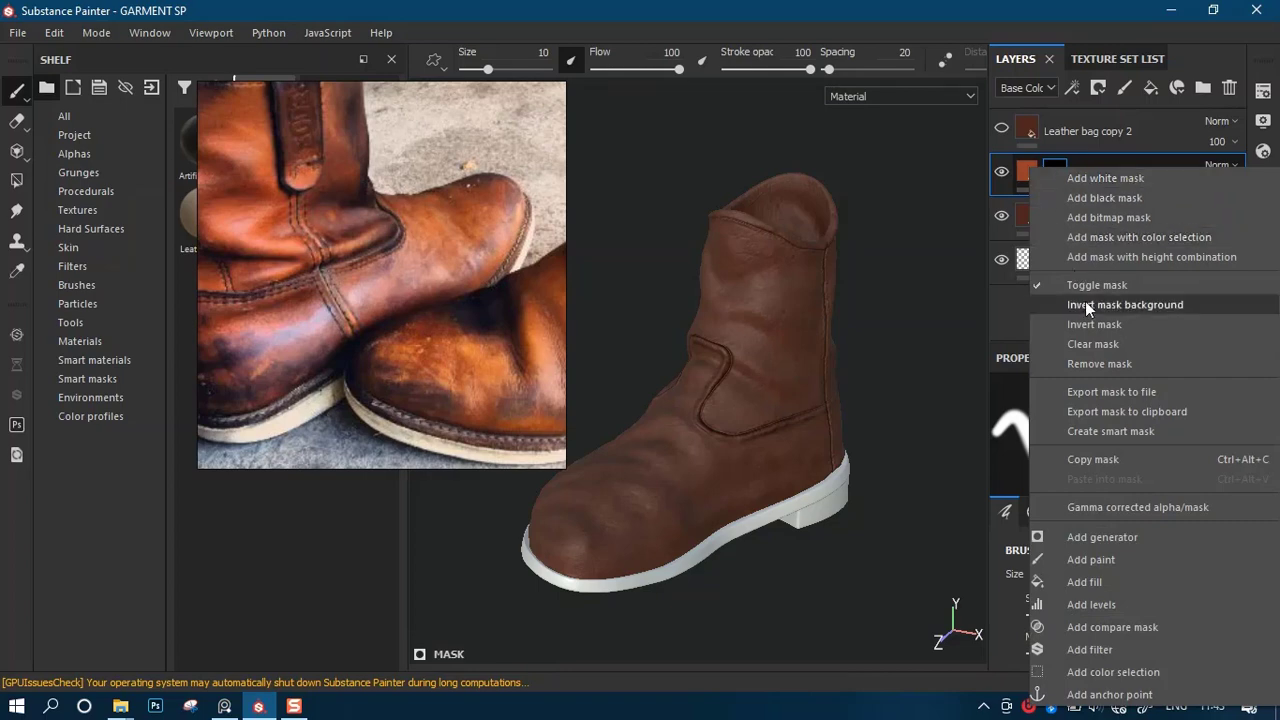
left_click(1084, 580)
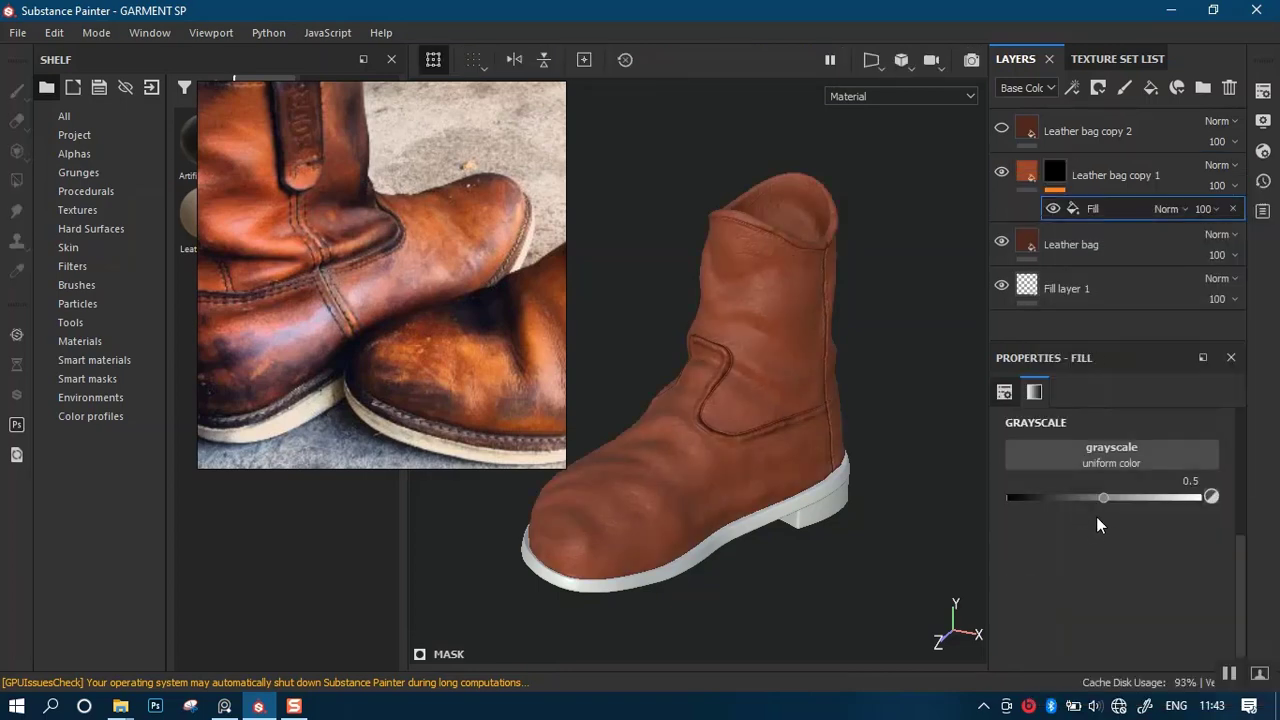
Search the grayscale resources for "bw" and assign BnW Spots 1 to the mask's fill.
left_click(1129, 467)
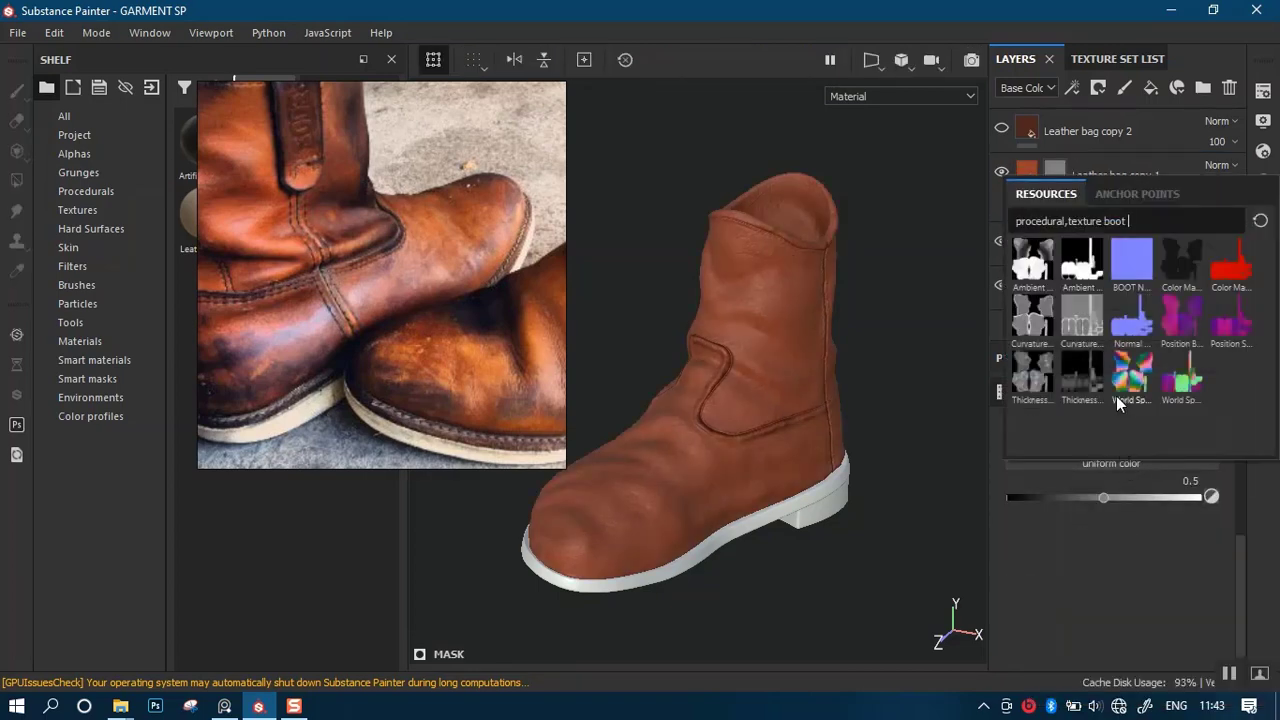
mouse_move(1117, 398)
key("BackSpace")
key("BackSpace")
key("BackSpace")
key("BackSpace")
type("b")
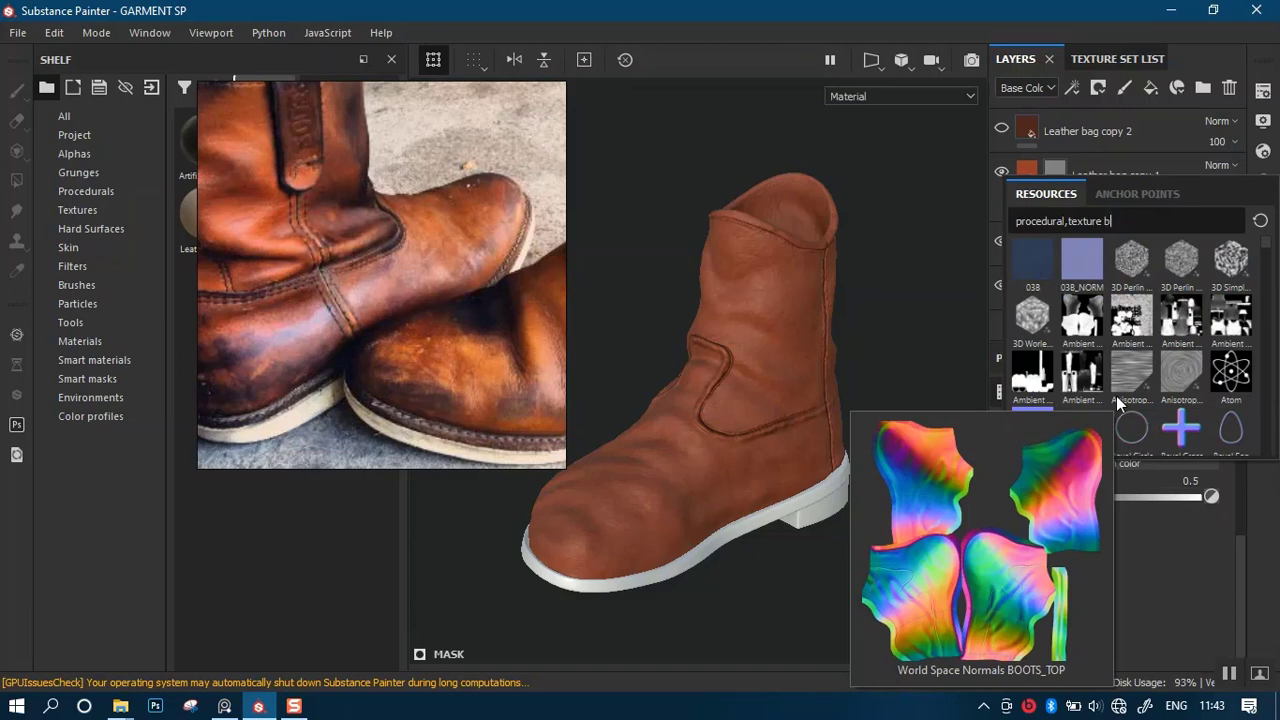
type("w")
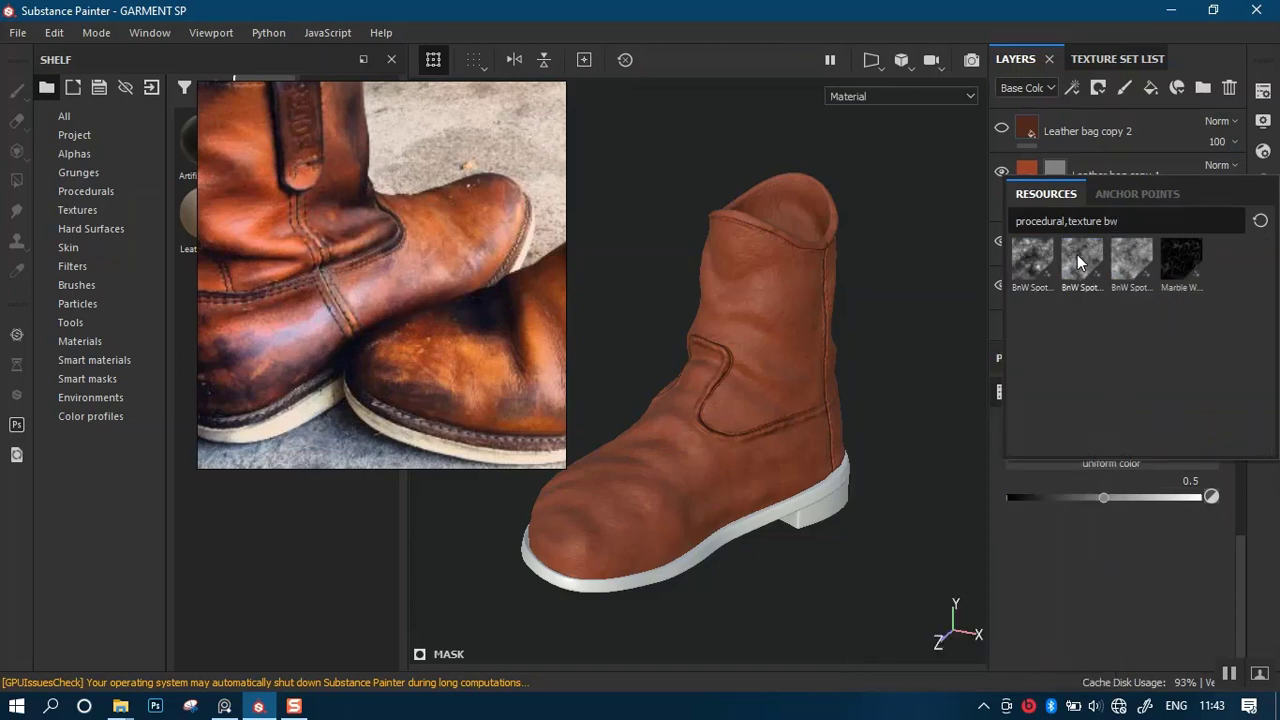
mouse_move(1079, 259)
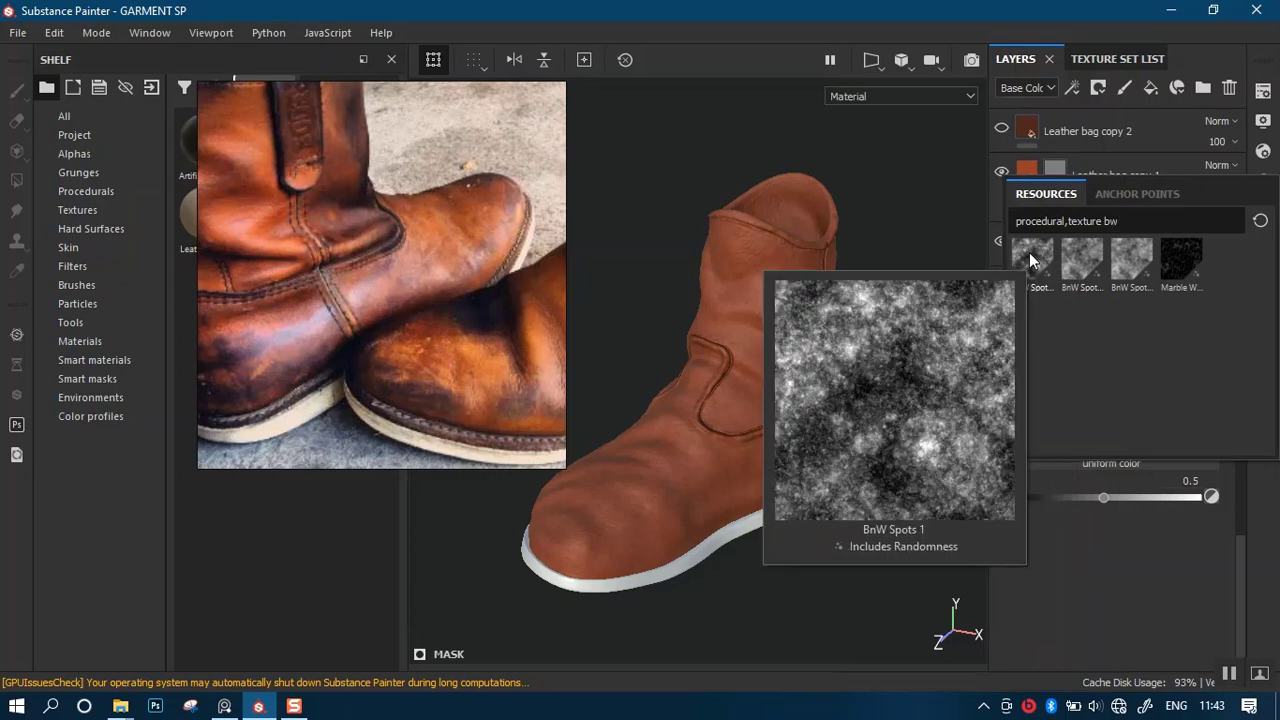
left_click(1034, 260)
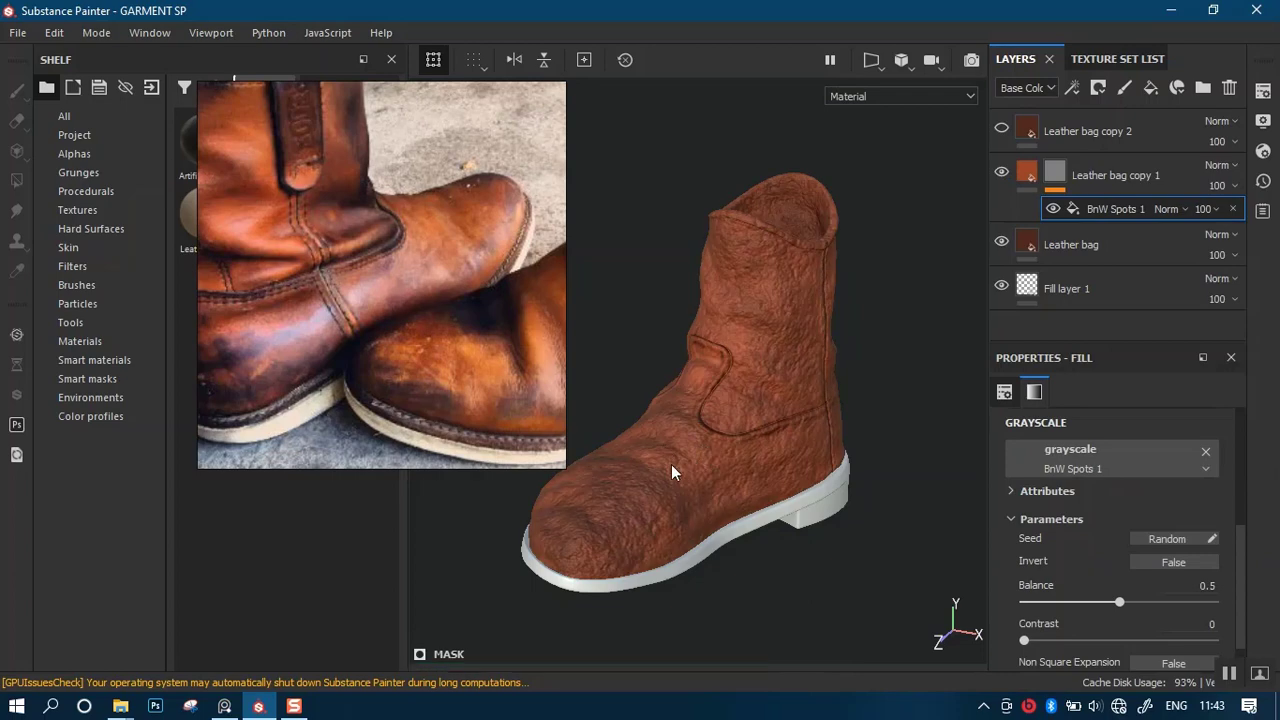
Turn off the height channel of the Leather bag copy 1 layer's material.
left_click(1021, 200)
scroll(786, 465, "up", 4)
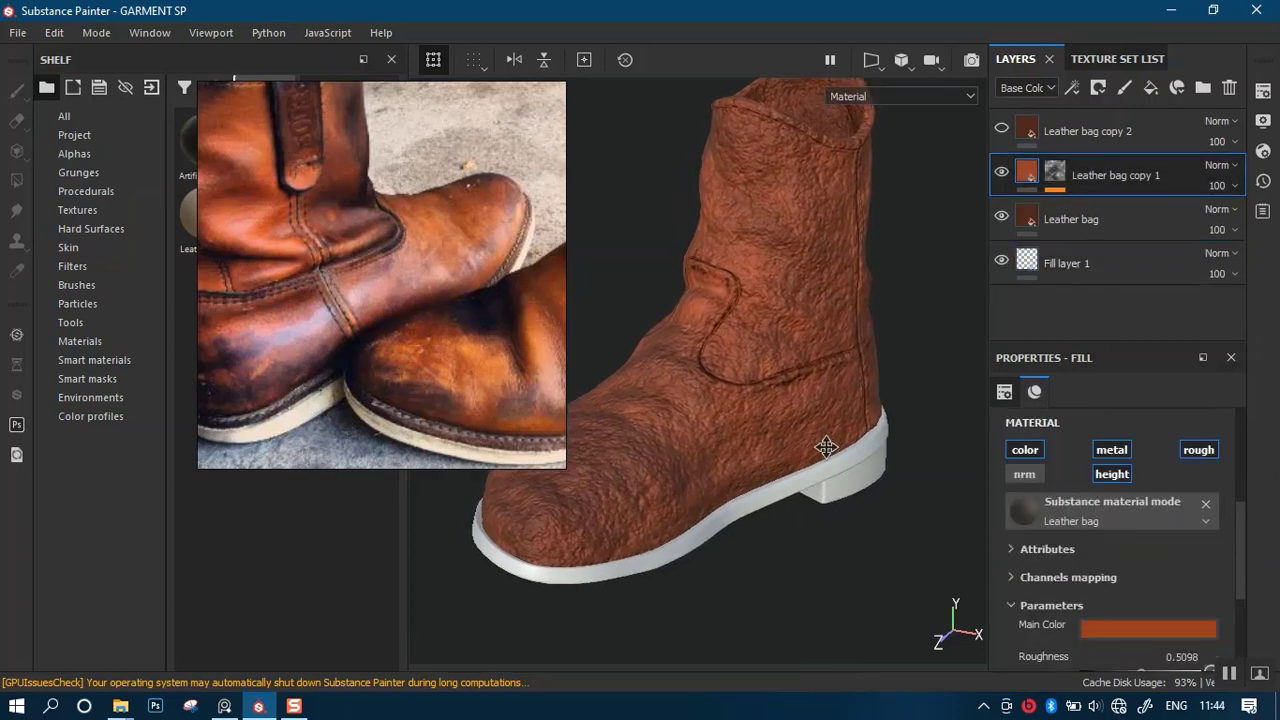
left_click(1114, 474)
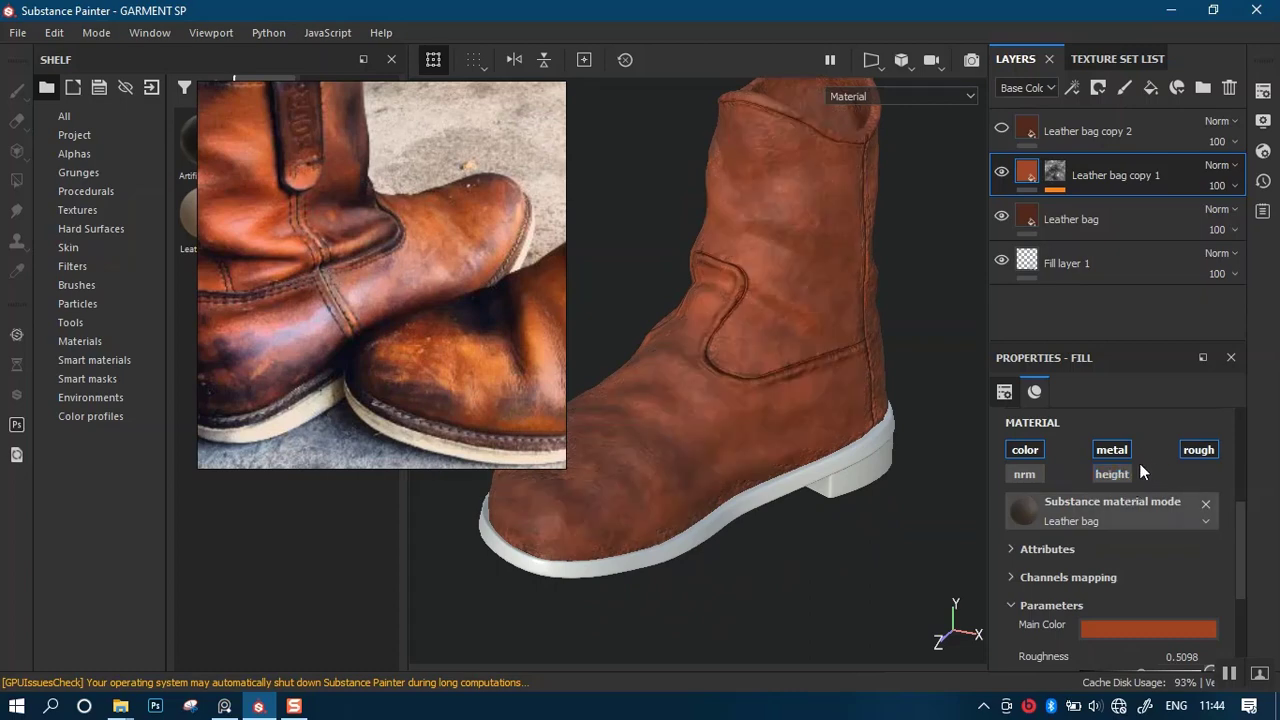
Lower the Leather bag copy 1 layer's roughness to 0.2713.
left_click_drag(760, 414, 934, 450, "alt")
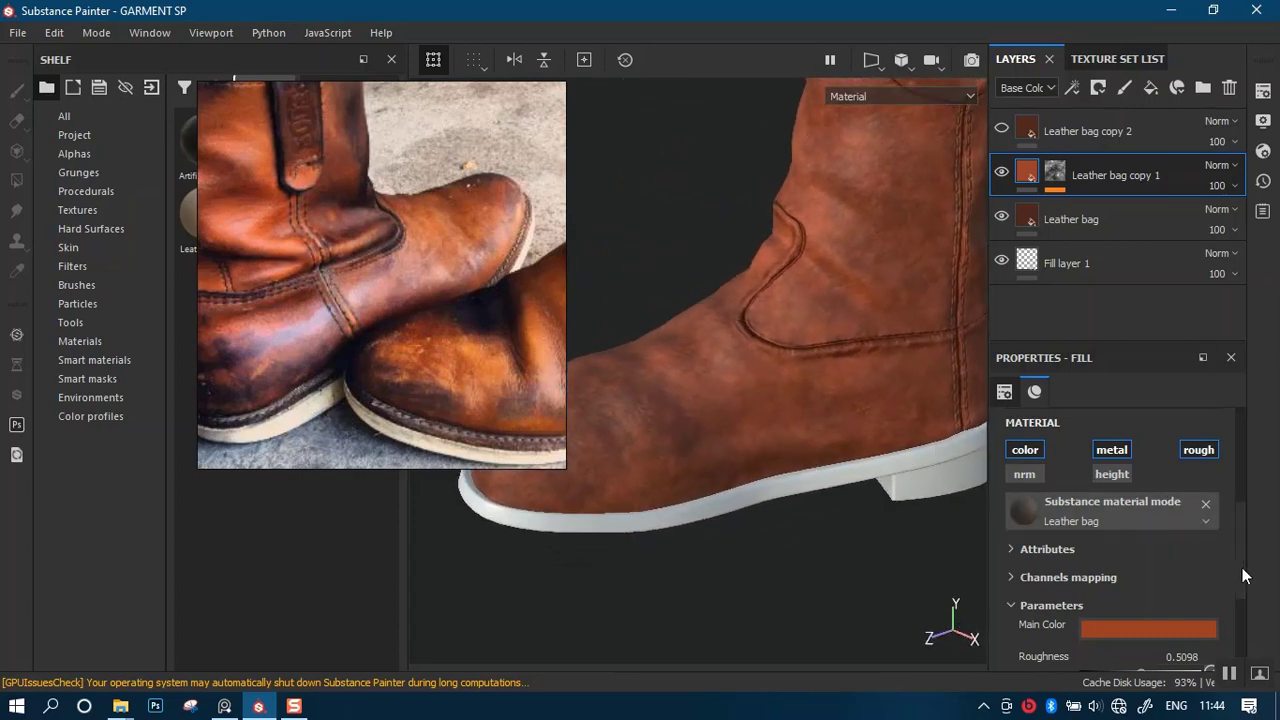
left_click_drag(1242, 575, 1237, 628)
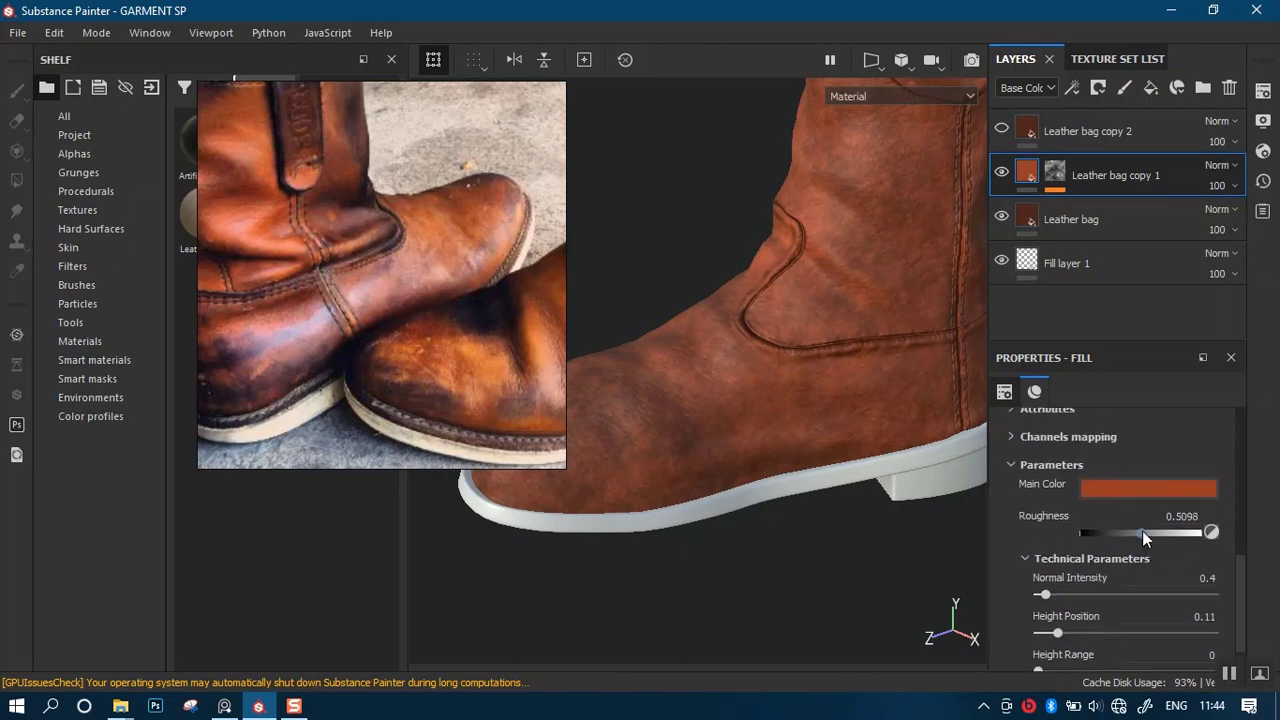
left_click_drag(1140, 530, 1112, 531)
Examine the boot's spotted leather and sheen from several angles and compare them with the reference photo.
scroll(796, 345, "down", 2)
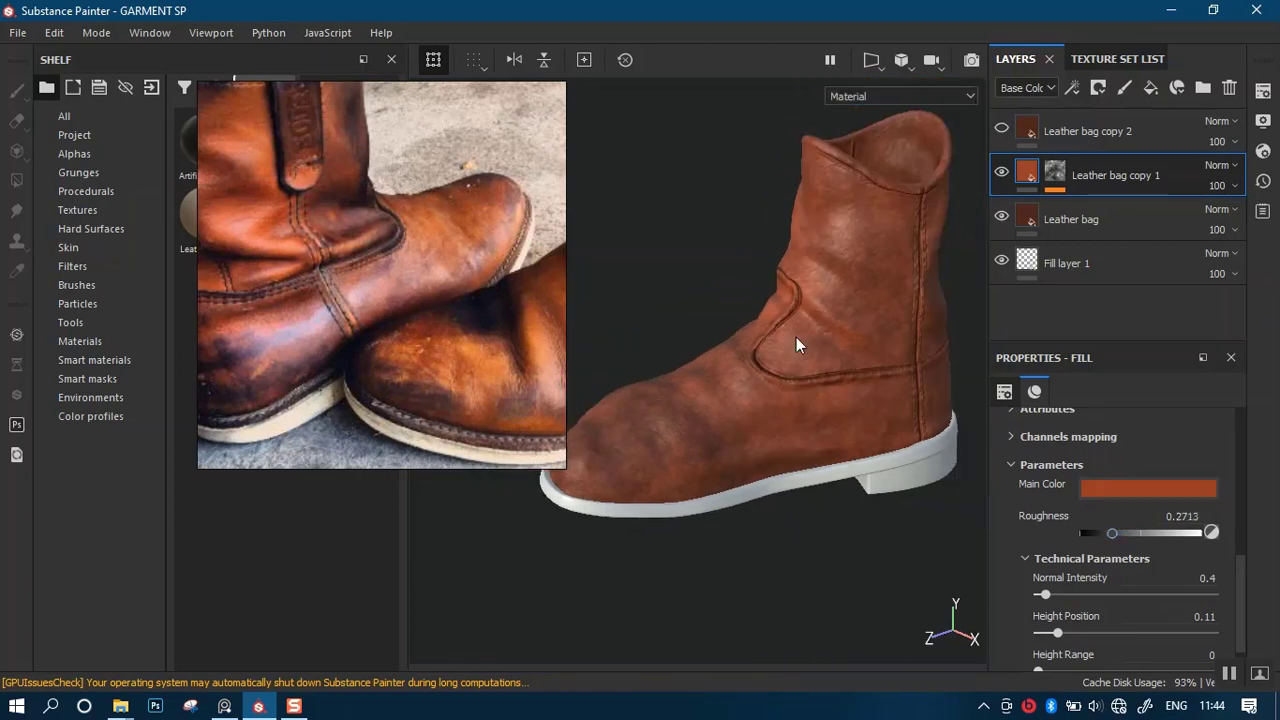
left_click_drag(763, 479, 805, 484, "alt")
mouse_move(855, 449)
right_mouse_down("shift")
mouse_move(794, 446)
mouse_move(826, 447)
mouse_move(818, 454)
mouse_move(800, 429)
mouse_move(706, 429)
right_mouse_up("shift")
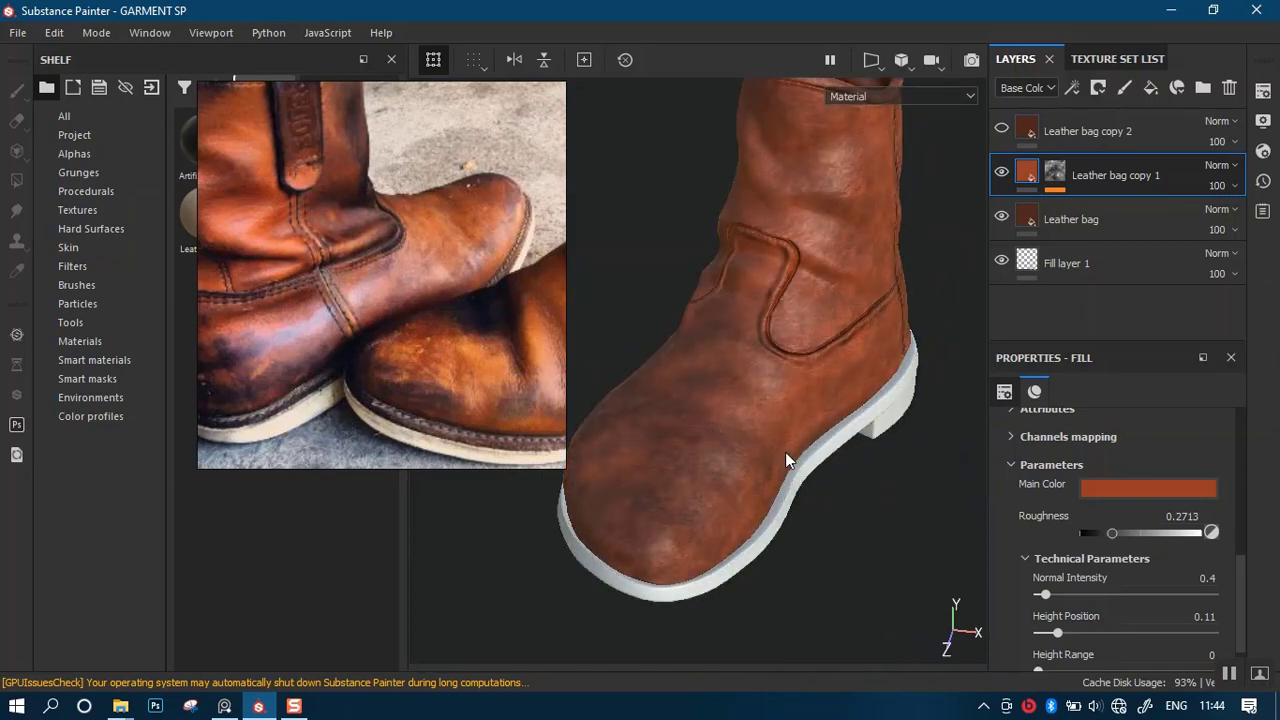
left_click_drag(785, 452, 792, 443, "alt")
middle_click_drag(792, 443, 750, 476, "alt")
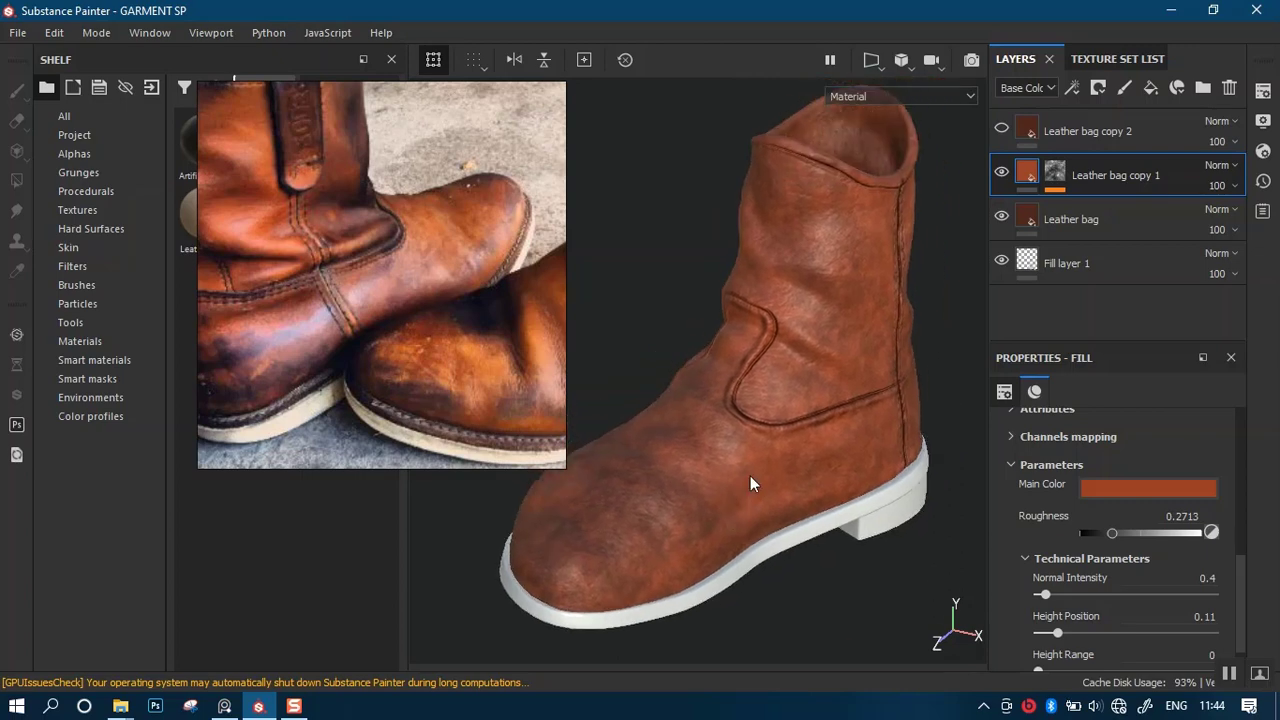
right_click_drag(750, 475, 784, 365, "alt")
left_click_drag(784, 365, 752, 377, "alt")
mouse_move(768, 481)
right_mouse_down("alt")
mouse_move(796, 312)
mouse_move(753, 474)
right_mouse_up("alt")
middle_click_drag(758, 440, 783, 316, "alt")
right_click_drag(780, 329, 743, 450, "alt")
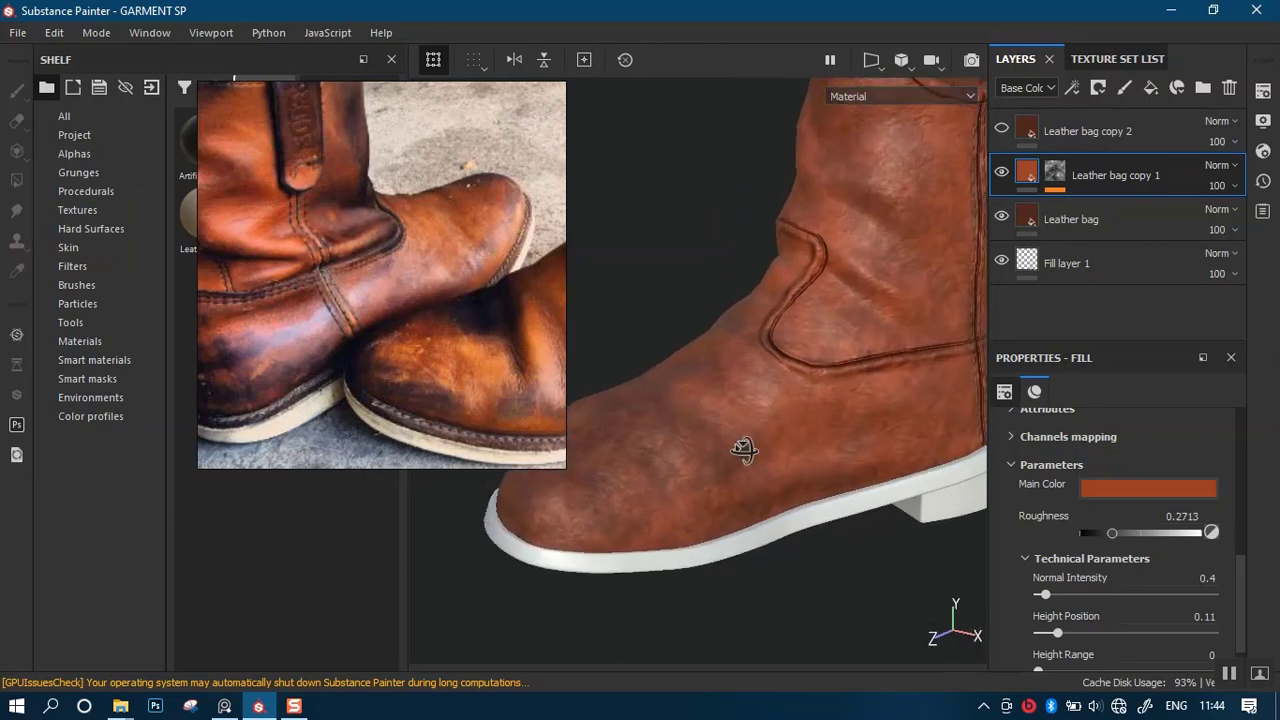
left_click_drag(744, 450, 791, 392, "alt")
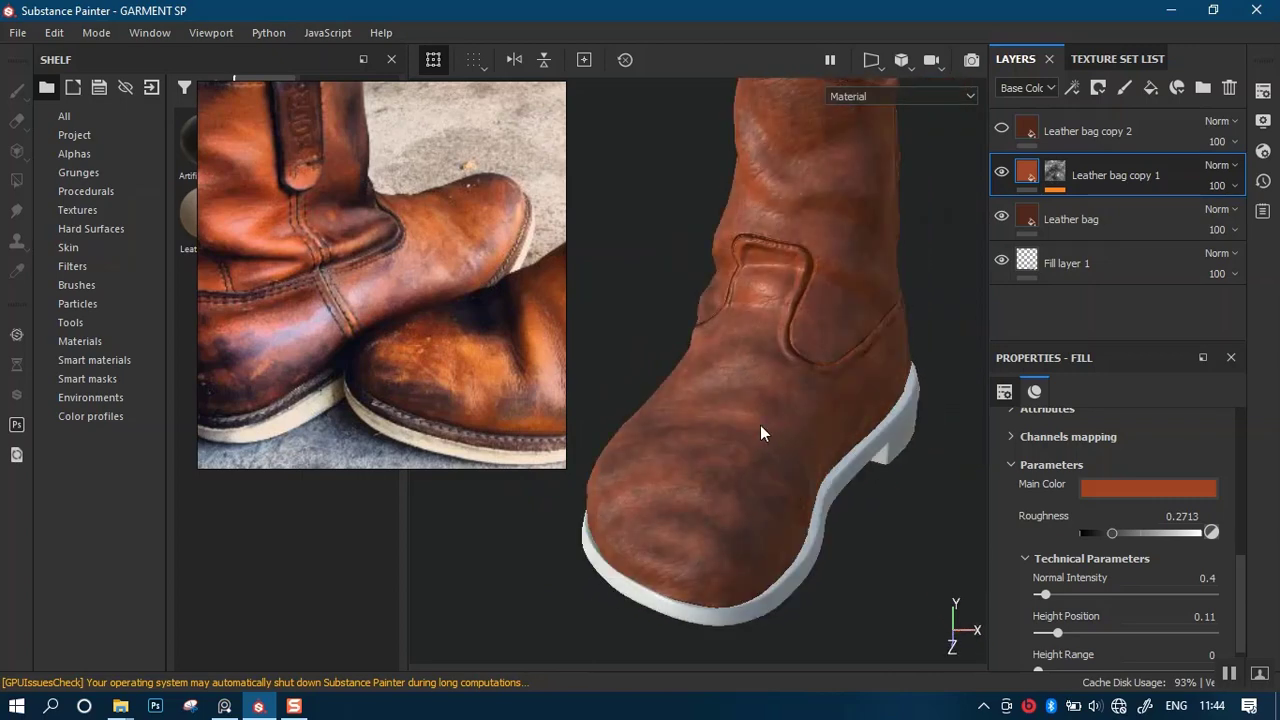
left_click_drag(761, 432, 787, 400, "alt")
right_click_drag(787, 400, 691, 408, "shift")
middle_click_drag(700, 412, 786, 388, "alt")
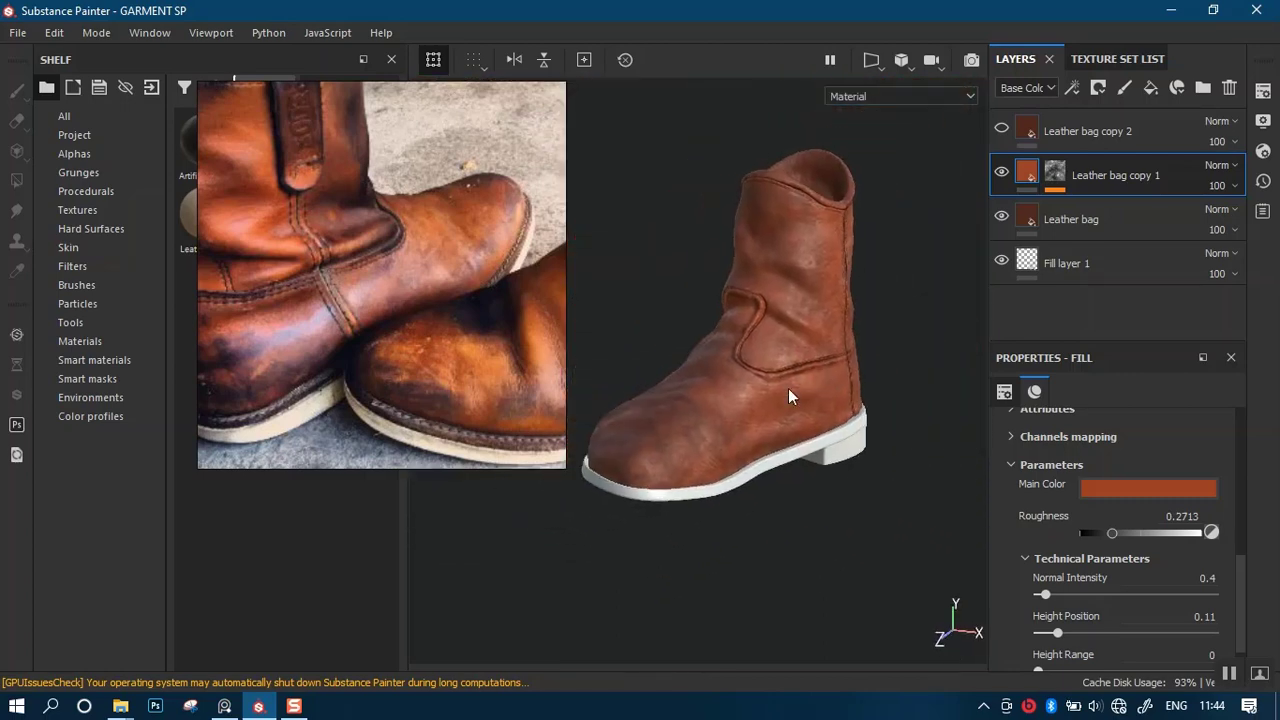
right_click_drag(786, 388, 786, 414, "alt")
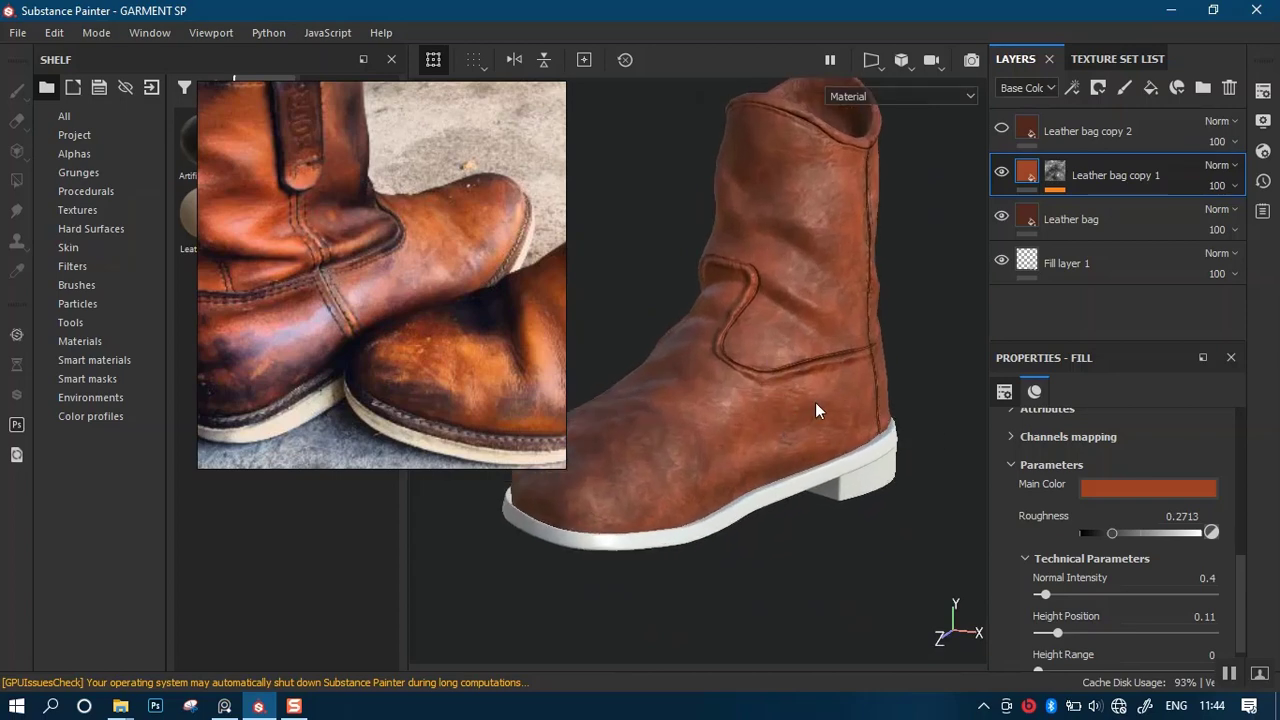
right_click_drag(692, 392, 704, 421, "alt")
left_click_drag(721, 387, 722, 408, "alt")
middle_click_drag(715, 411, 729, 407, "alt")
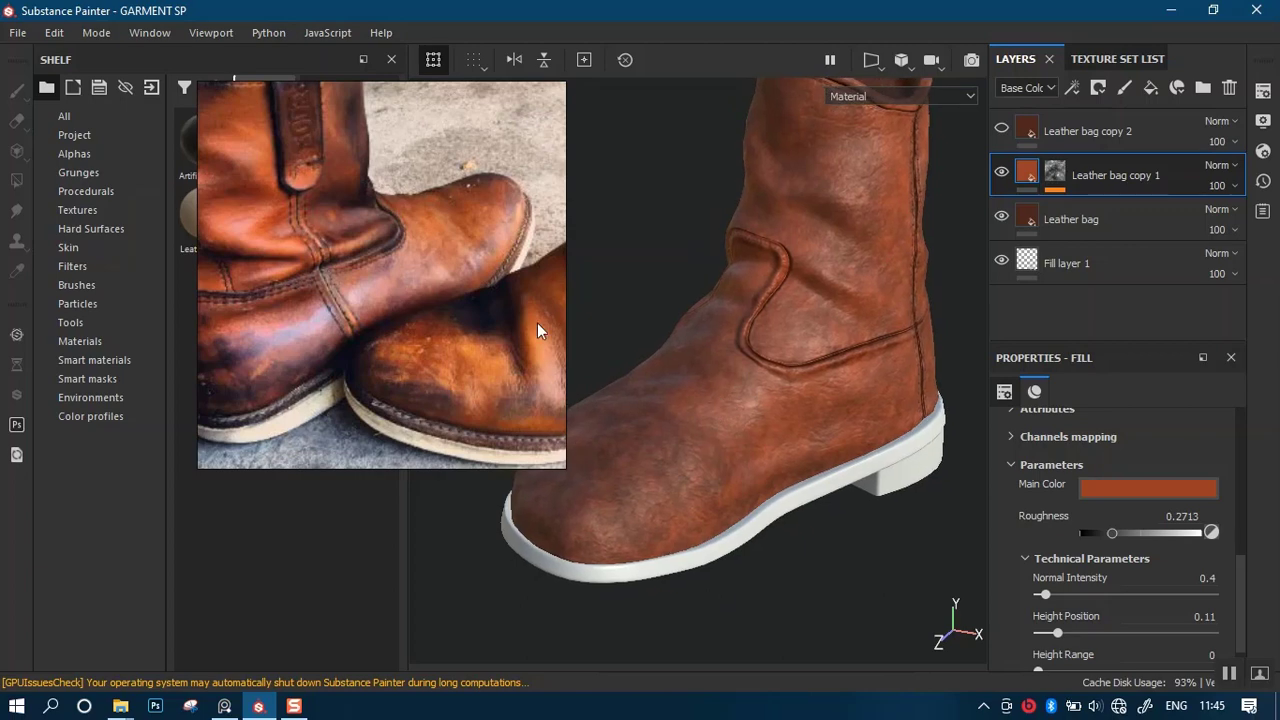
middle_click_drag(537, 322, 254, 360)
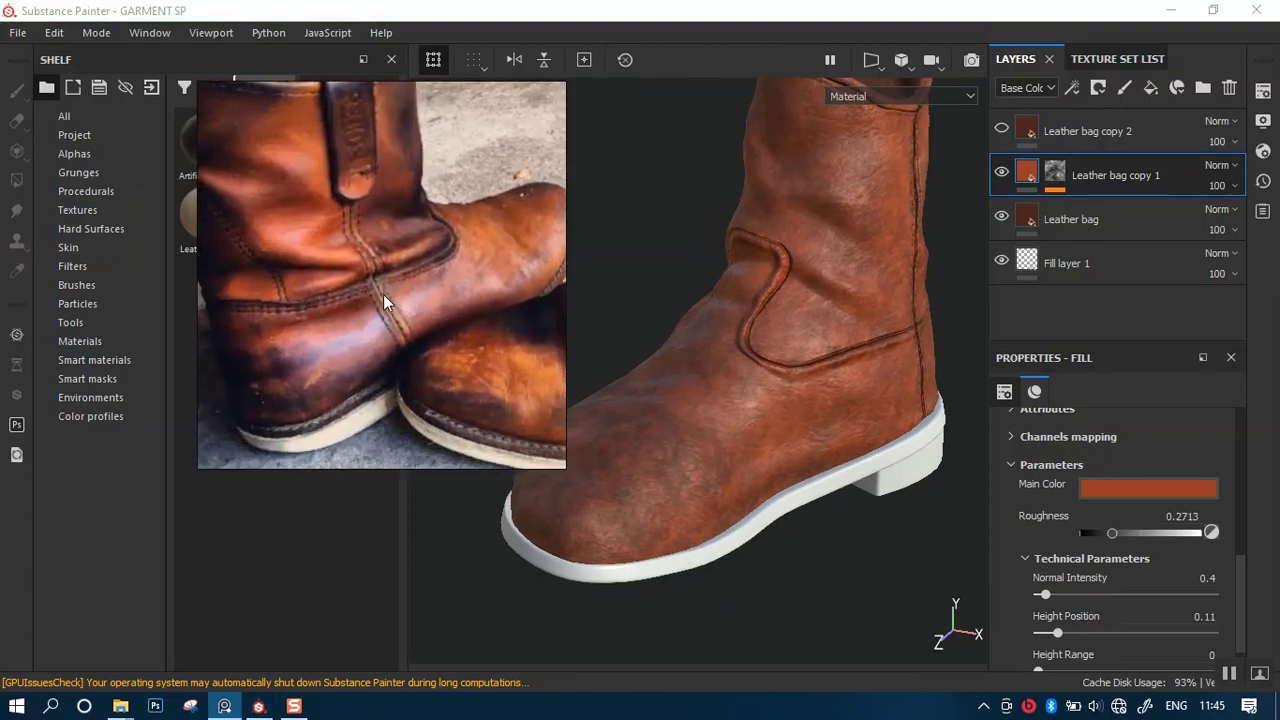
left_click_drag(759, 432, 770, 383, "alt")
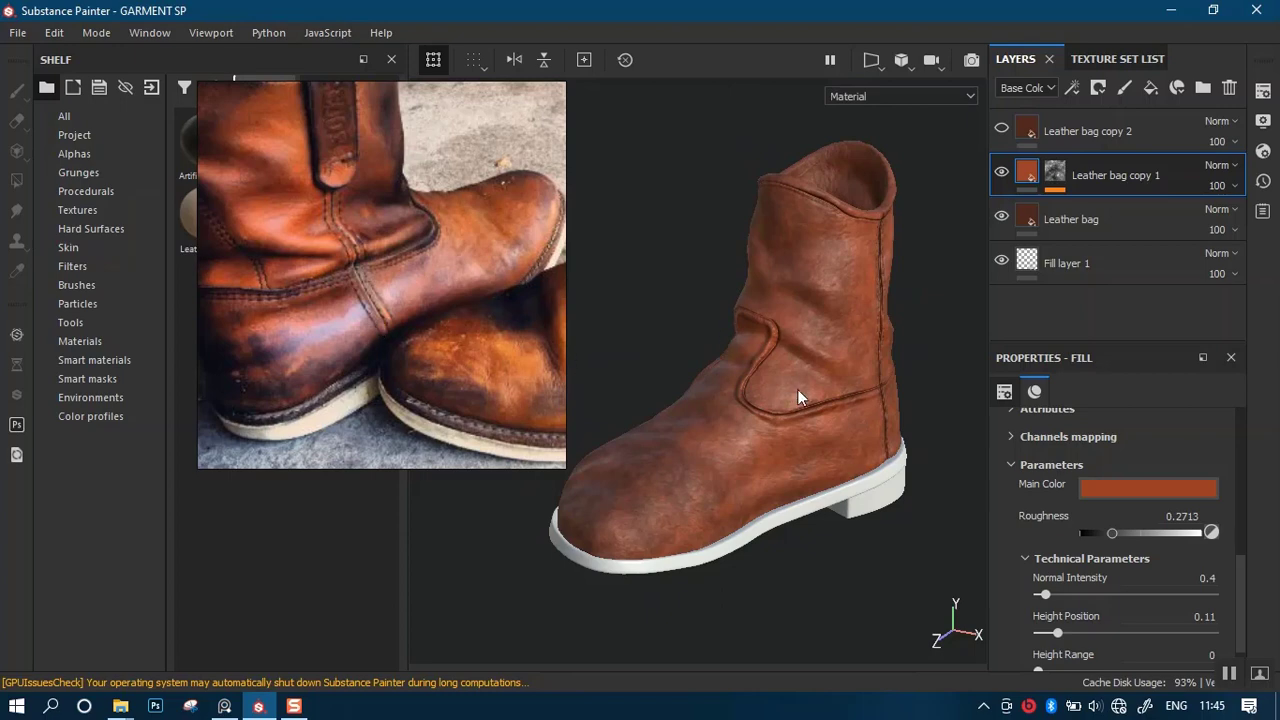
left_click_drag(798, 396, 768, 426, "alt")
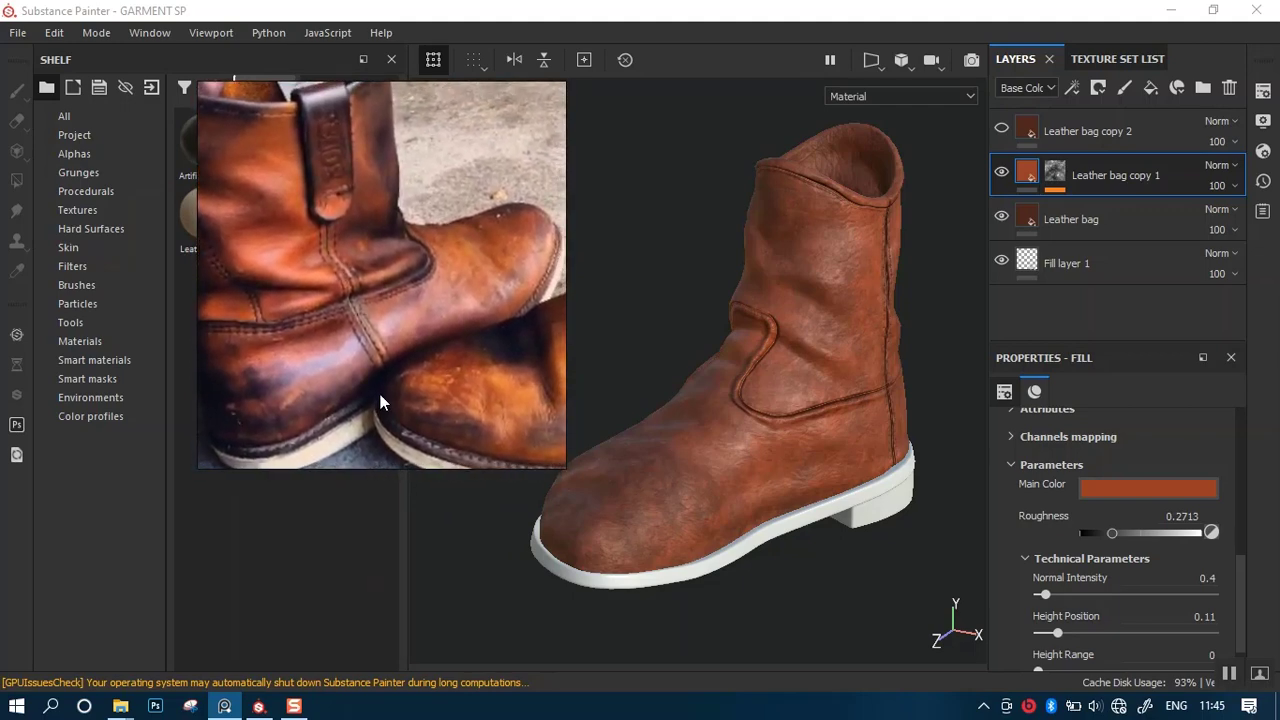
mouse_move(758, 396)
left_mouse_down("alt")
mouse_move(760, 357)
mouse_move(746, 357)
left_mouse_up("alt")
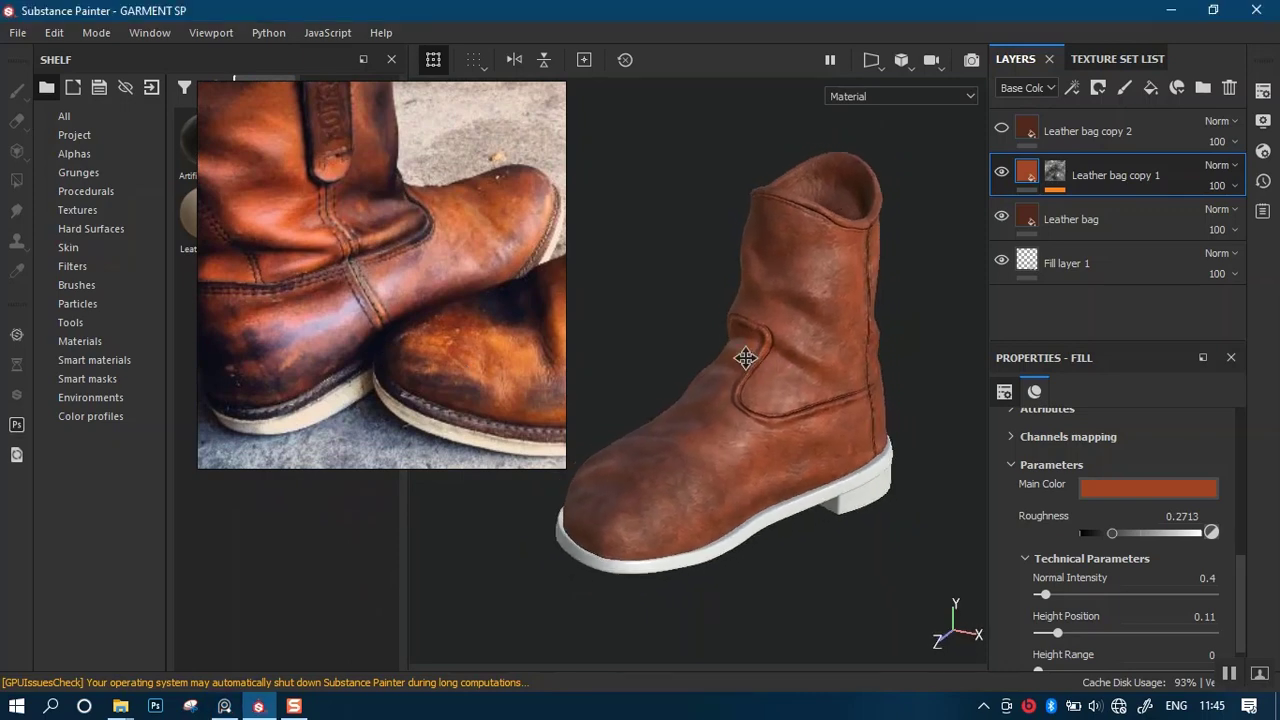
middle_click_drag(746, 357, 714, 358, "alt")
right_click_drag(714, 358, 757, 438, "alt")
left_click_drag(748, 392, 739, 363, "alt")
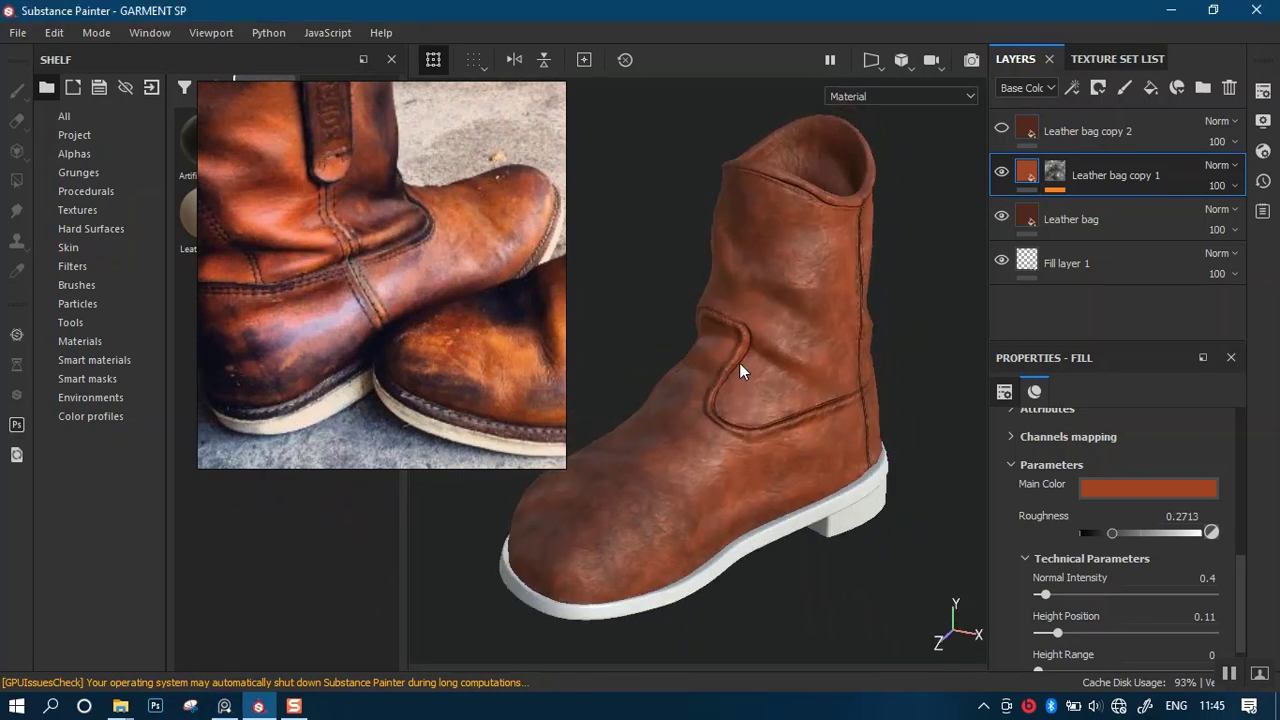
right_click_drag(739, 363, 734, 338, "alt")
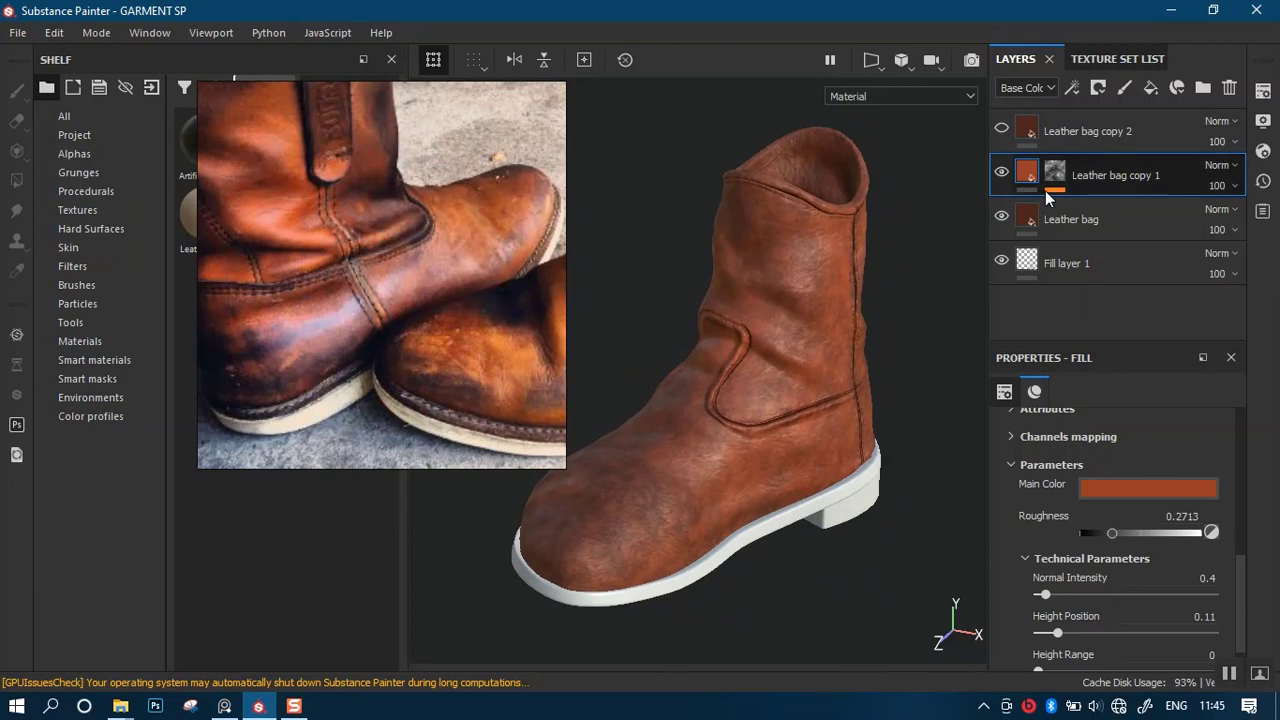
Show the Leather bag copy 2 layer and rename the Leather bag copy 1 layer as leather mid tone.
left_click(1002, 128)
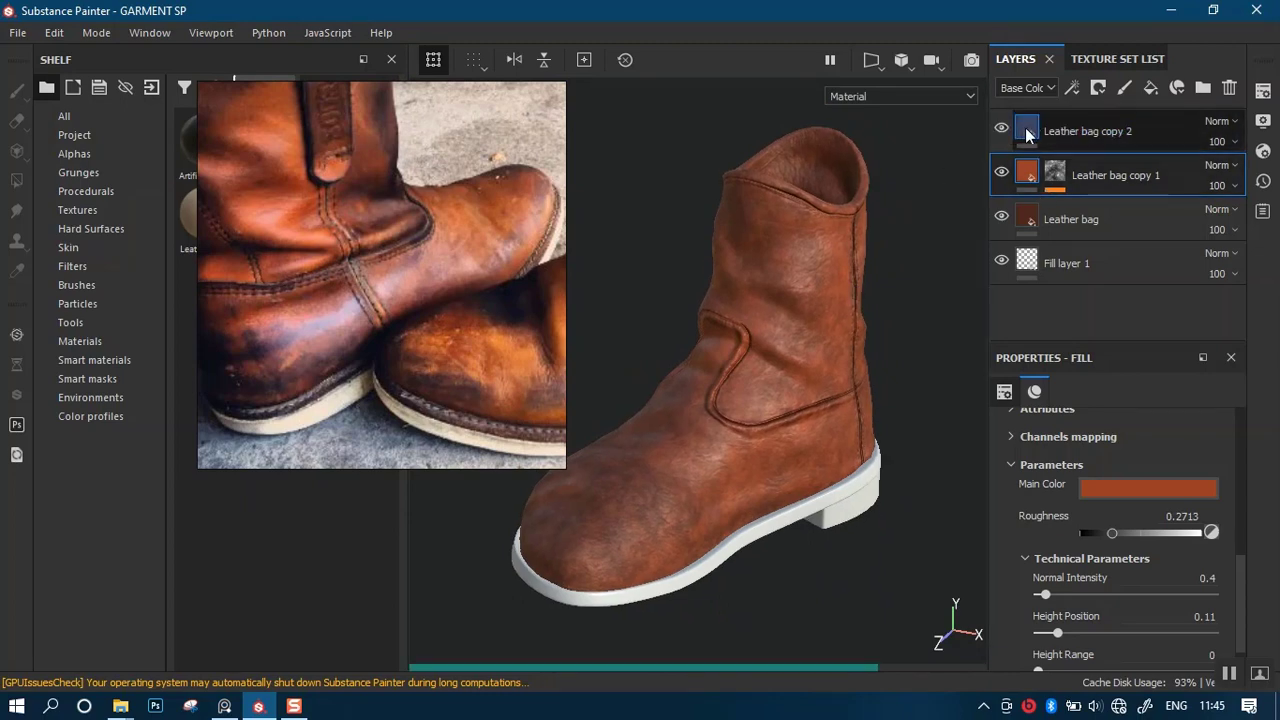
double_click(1094, 176)
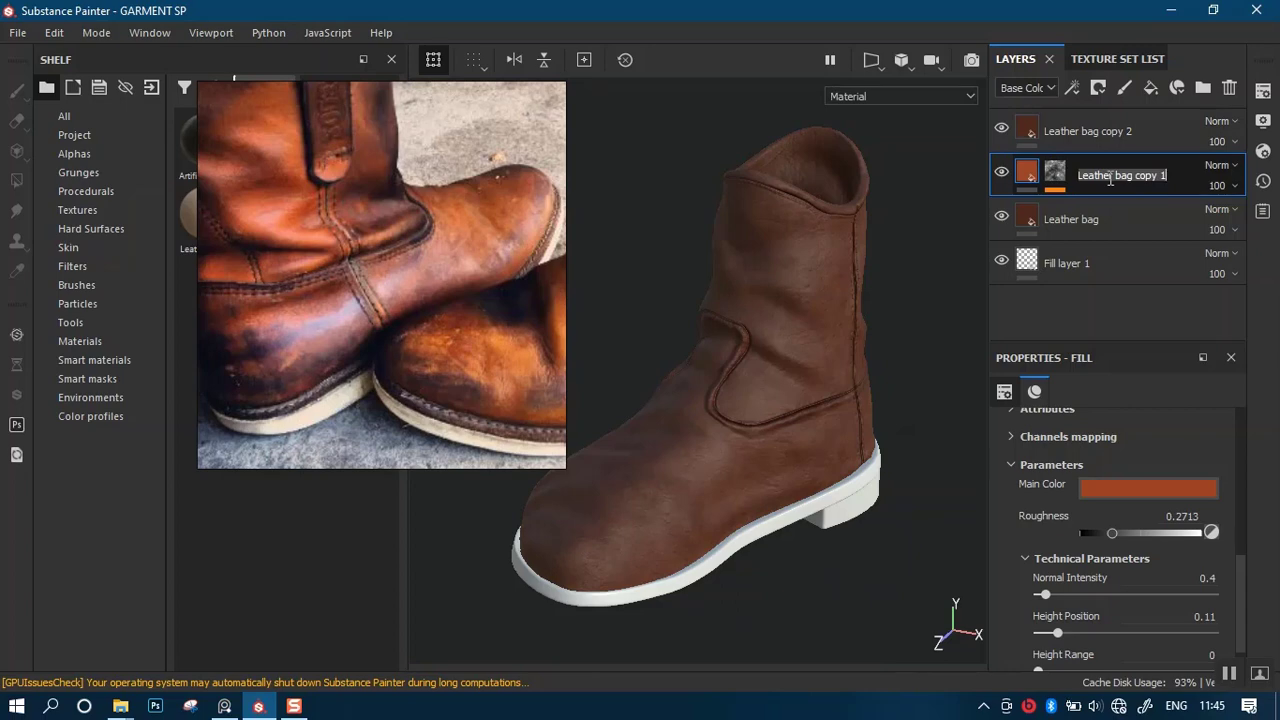
key("Right")
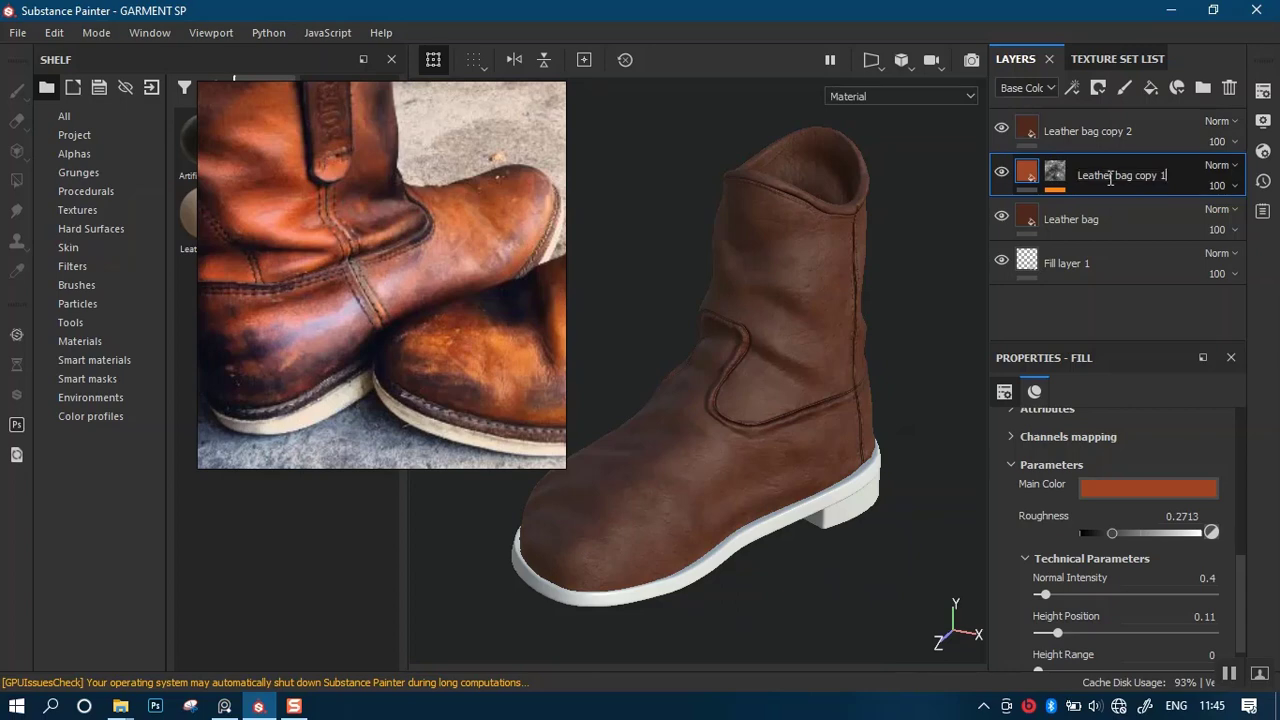
key("BackSpace")
key("BackSpace")
key("BackSpace")
key("BackSpace")
key("BackSpace")
key("BackSpace")
key("BackSpace")
key("BackSpace")
key("BackSpace")
key("BackSpace")
key("BackSpace")
key("BackSpace")
type("leather")
type("ml")
key("Return")
Rename the original Leather bag layer as Leather dark.
left_click(1089, 219)
double_click(1089, 221)
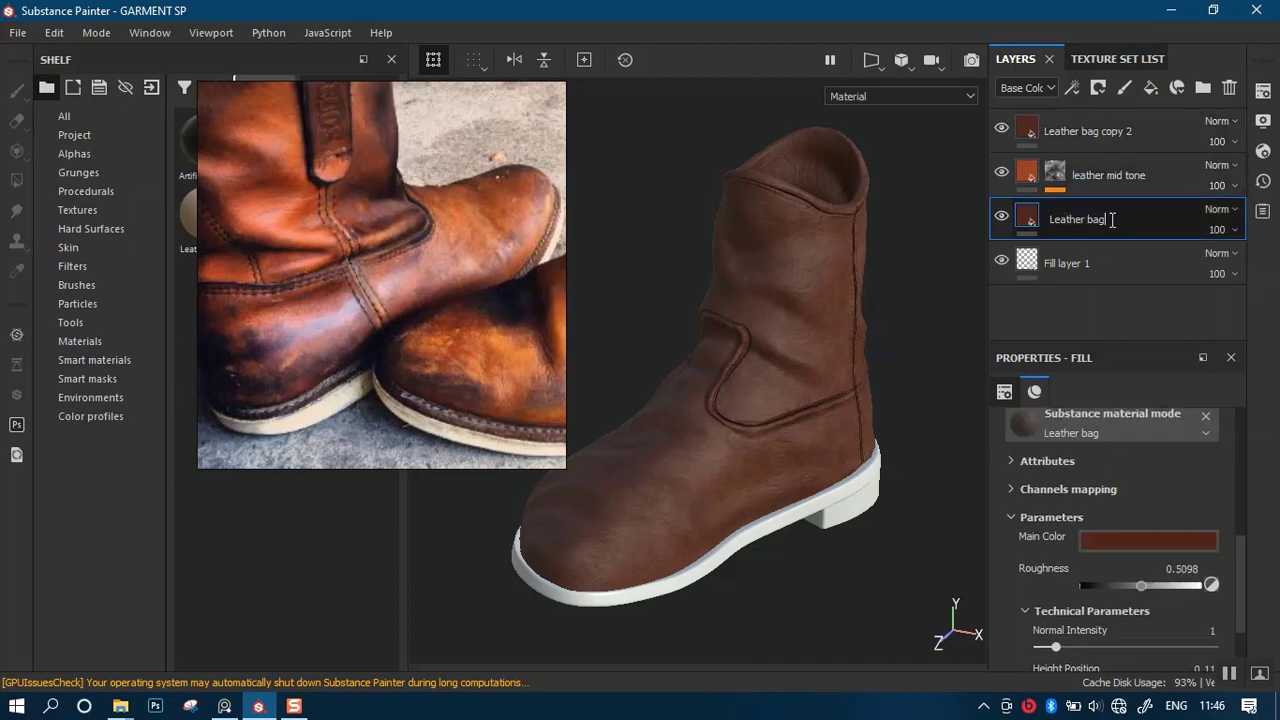
double_click(1092, 222)
key("Return")
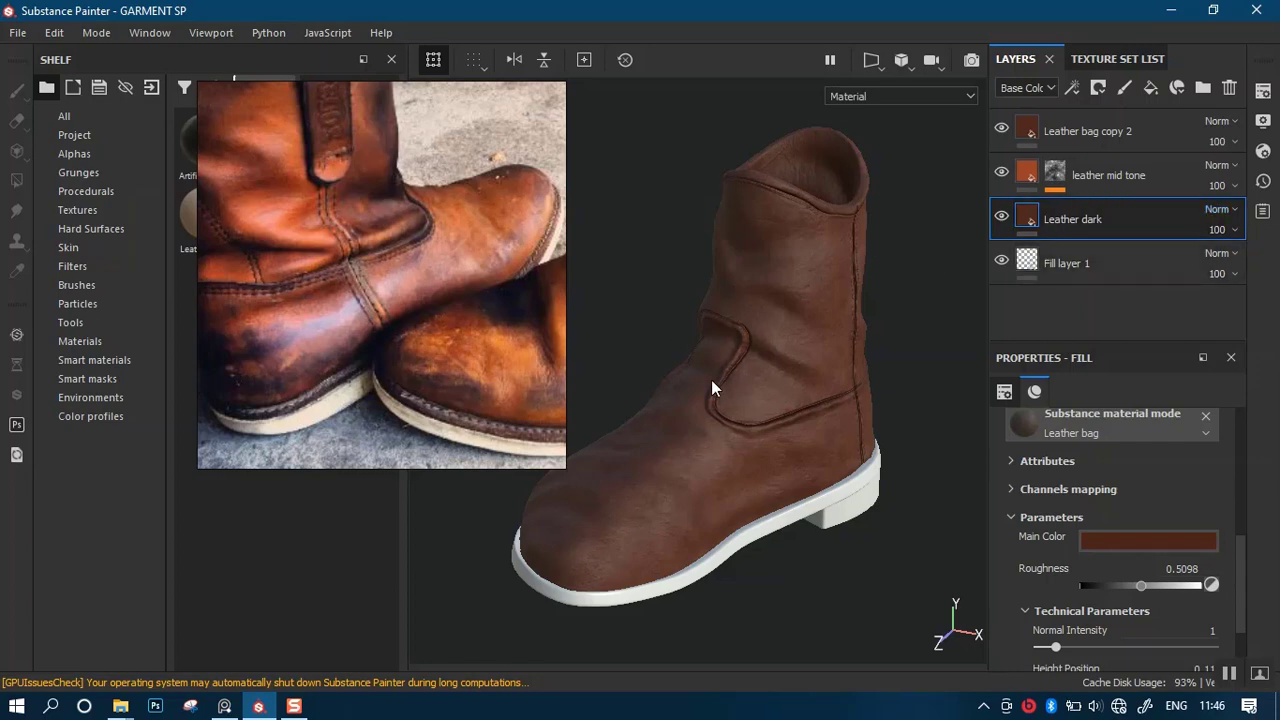
Expand the Leather bag copy 2 layer's technical parameters and examine the dark worn patches on the toe in the reference photo.
left_click_drag(688, 437, 800, 340, "alt")
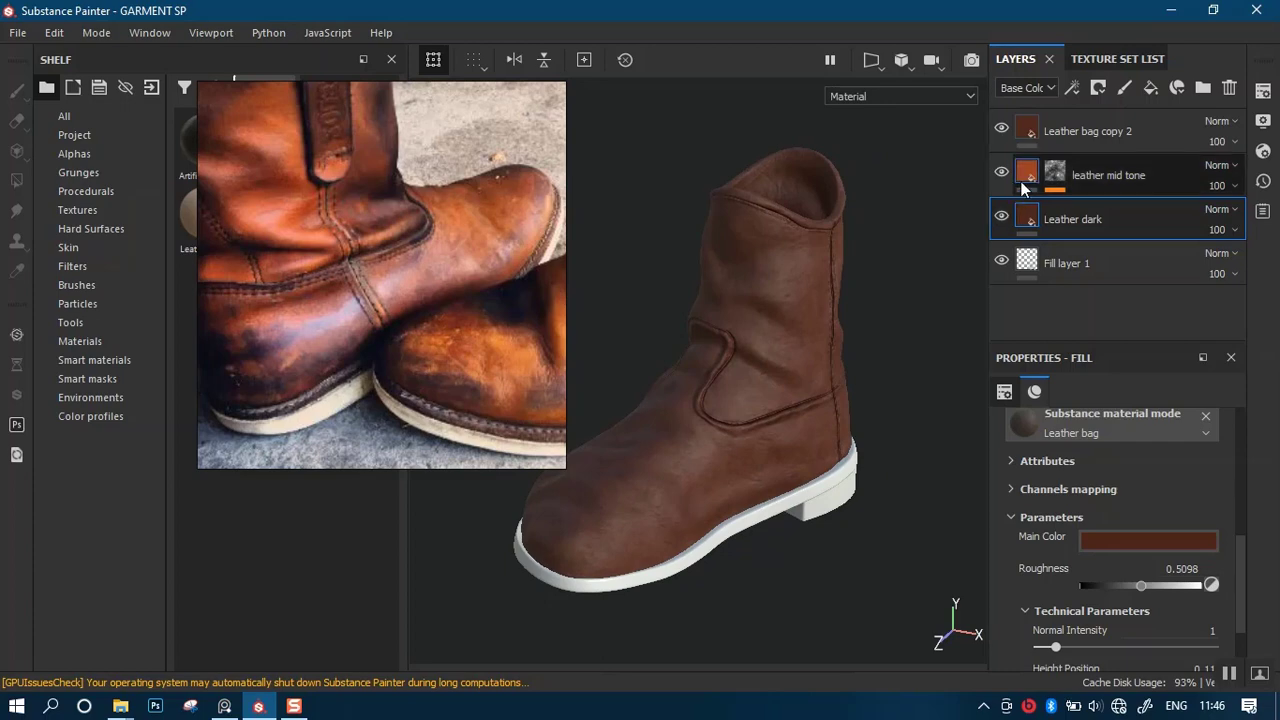
left_click(1045, 133)
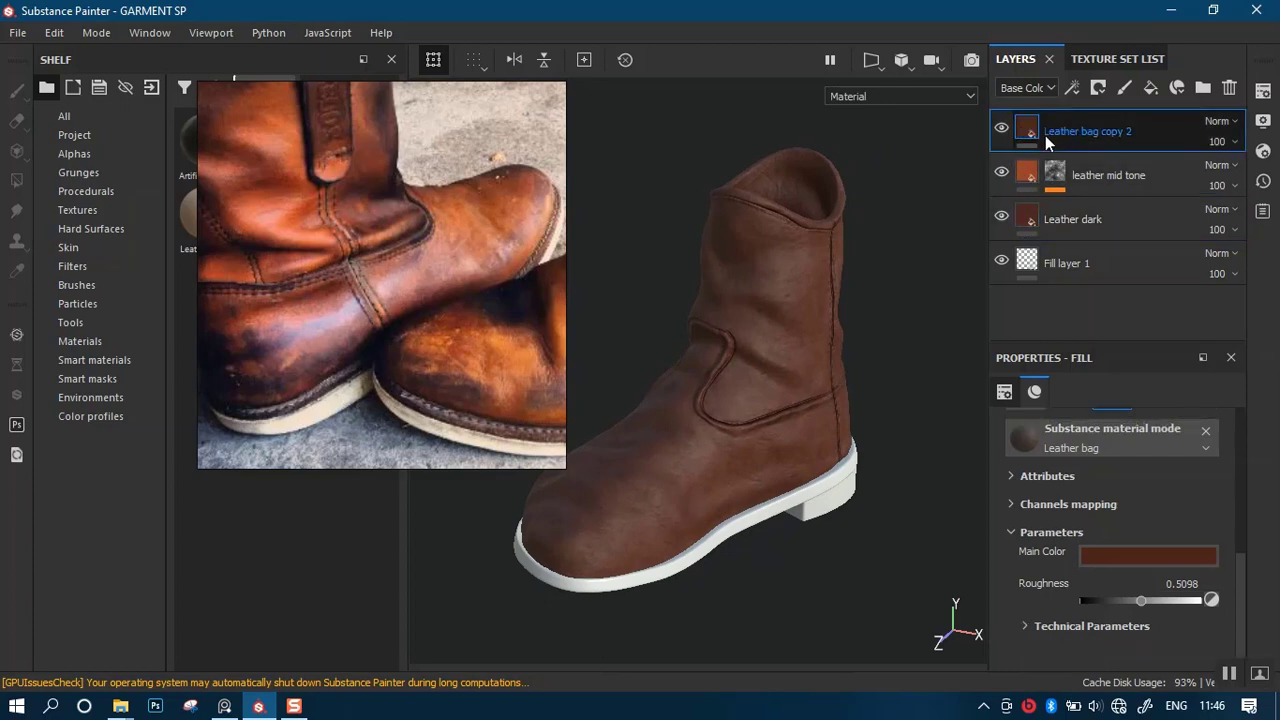
left_click(1024, 624)
scroll(1224, 650, "down", 3)
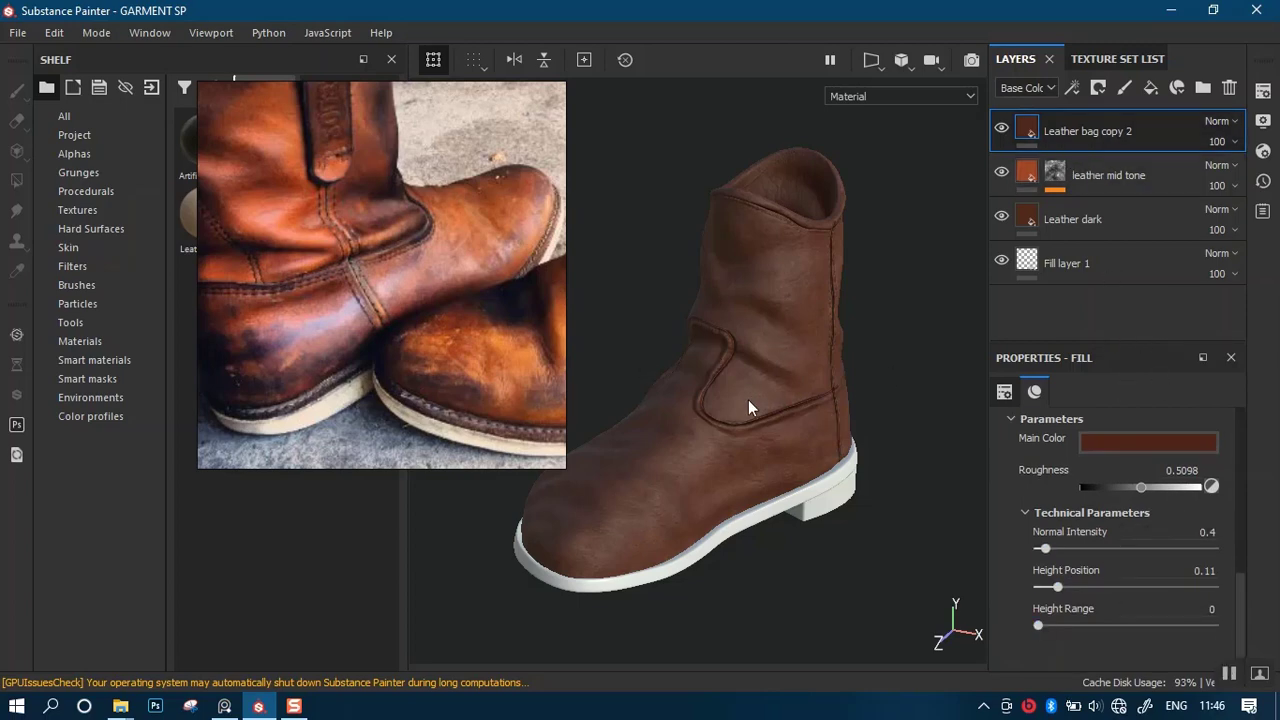
mouse_move(372, 285)
middle_mouse_down()
mouse_move(437, 328)
mouse_move(395, 295)
mouse_move(361, 320)
mouse_move(318, 293)
middle_mouse_up()
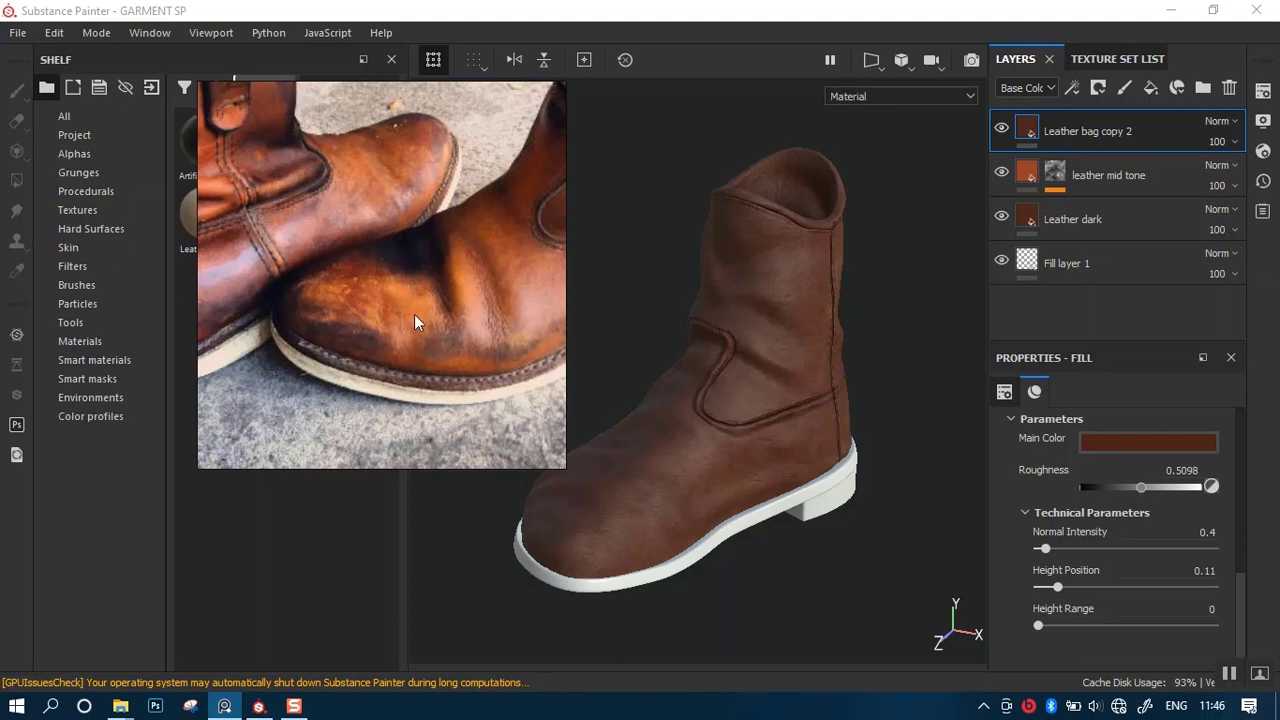
middle_click_drag(425, 329, 307, 331)
middle_click_drag(387, 323, 397, 284)
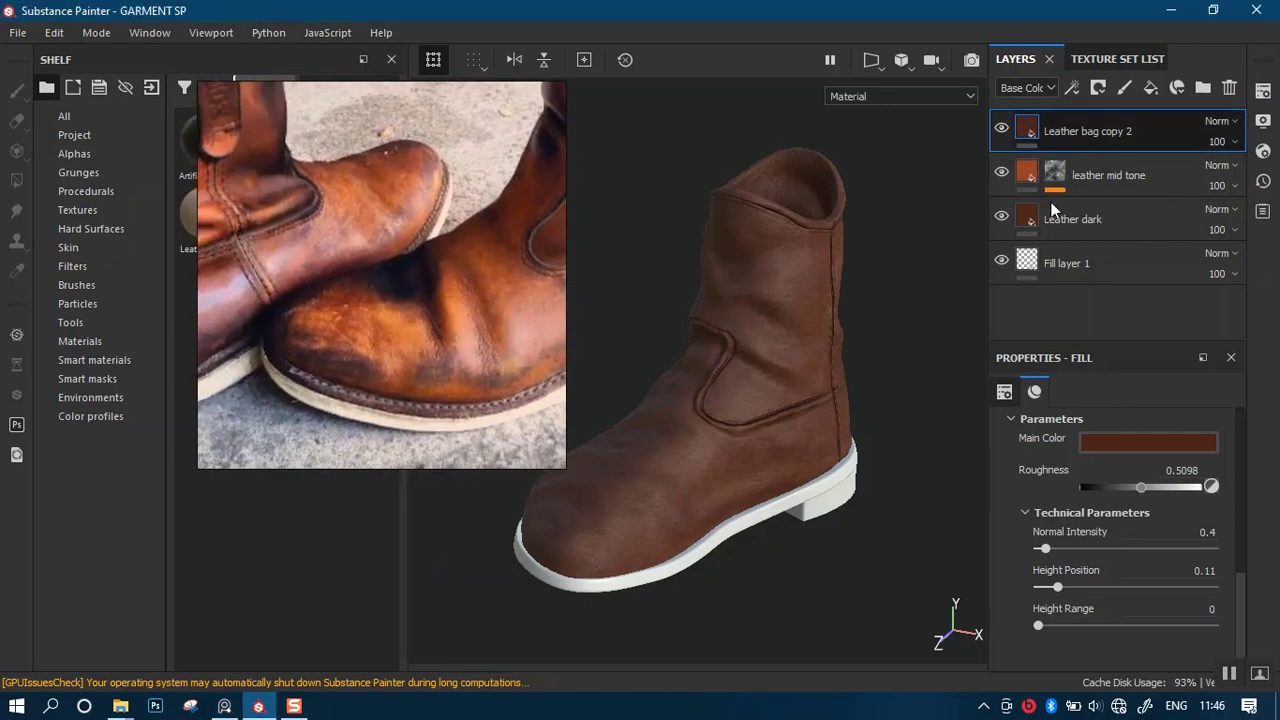
Darken the Leather bag copy 2 layer's main color to a deep brown, RGB 0.114, 0.051, 0.039.
left_click(1150, 443)
left_click_drag(1254, 584, 1255, 621)
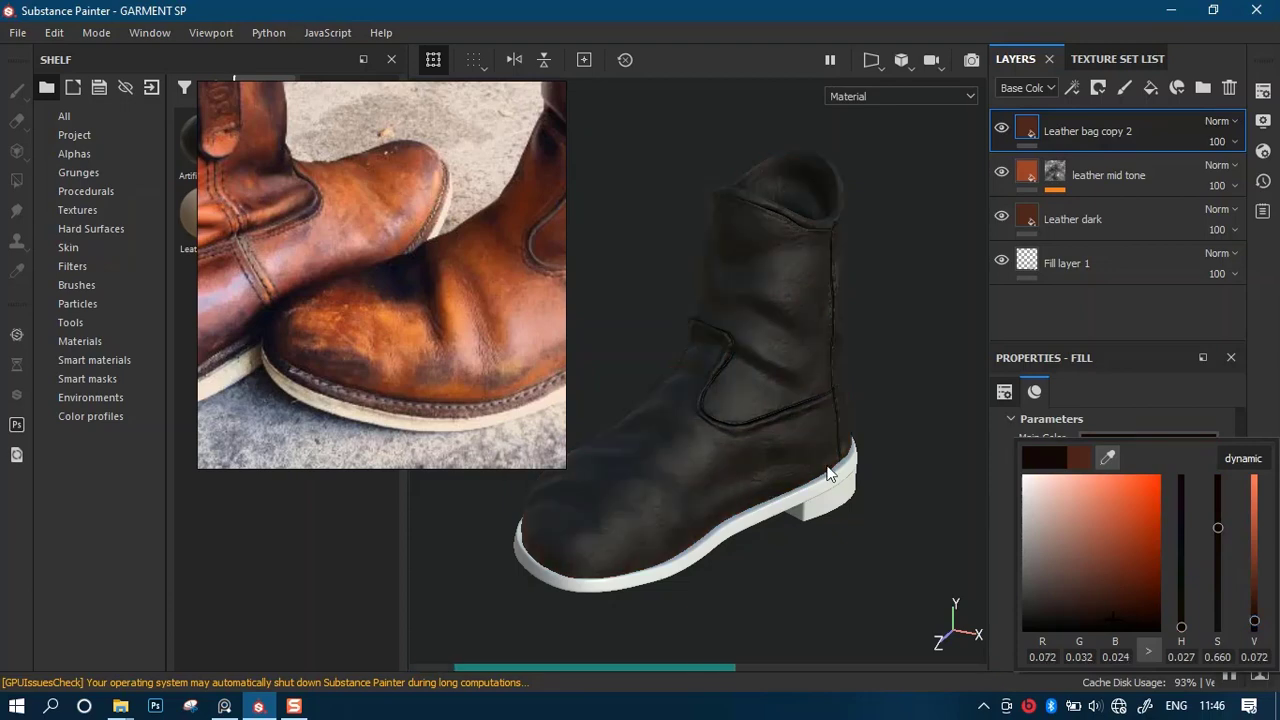
left_click_drag(1254, 621, 1257, 621)
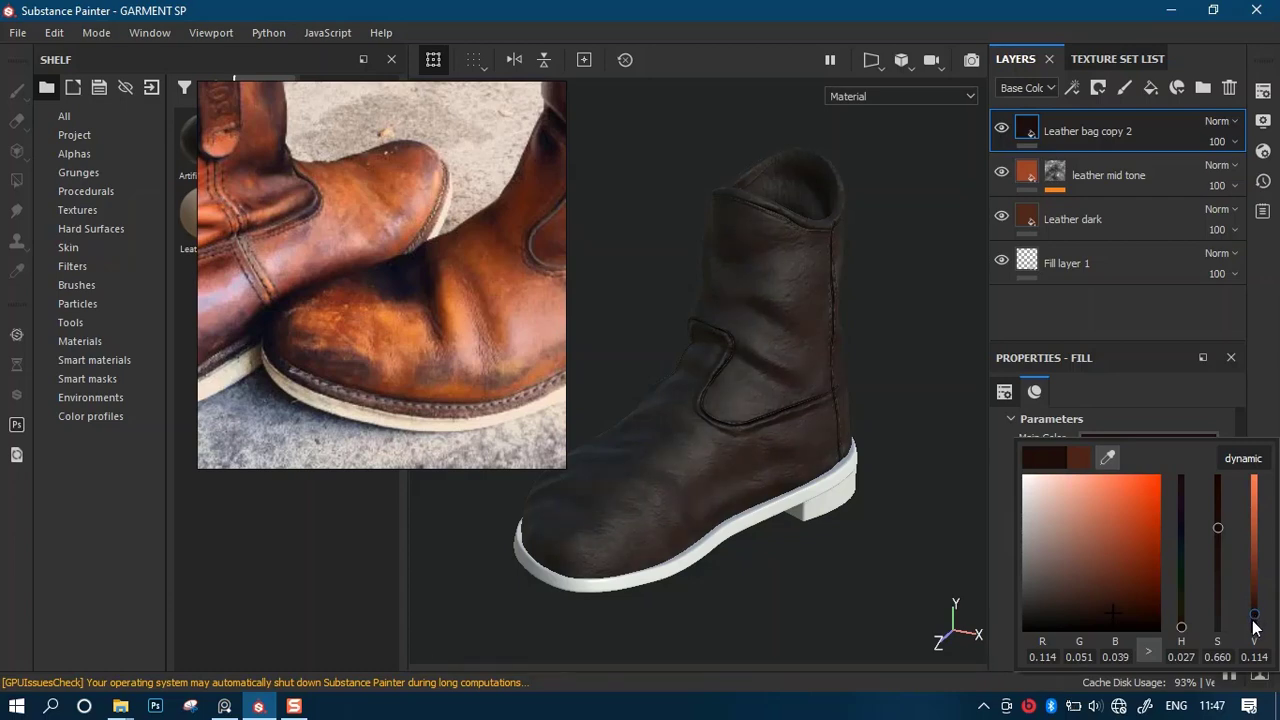
left_click(700, 424)
left_click_drag(700, 424, 772, 396, "alt")
Add a black mask with a fill effect to the Leather bag copy 2 layer and move the reference photo aside.
right_click(1022, 128)
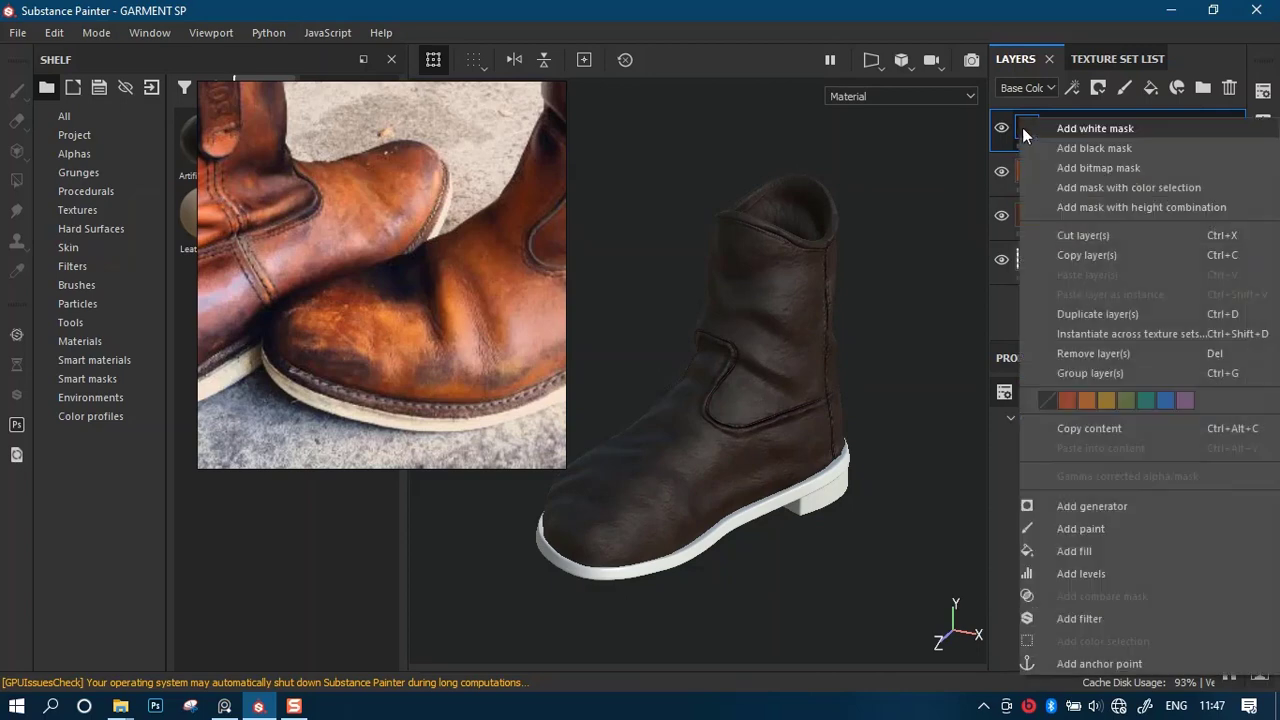
key("Escape")
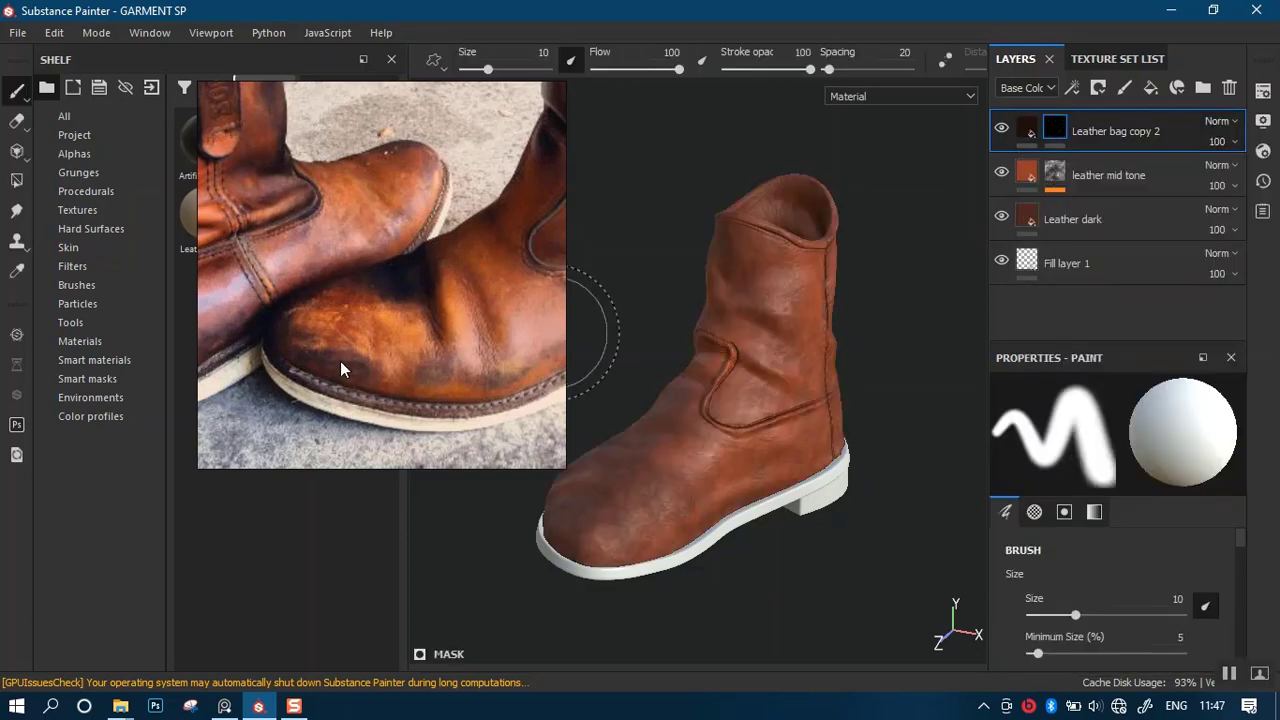
right_click_drag(383, 364, 716, 117)
right_click(1054, 128)
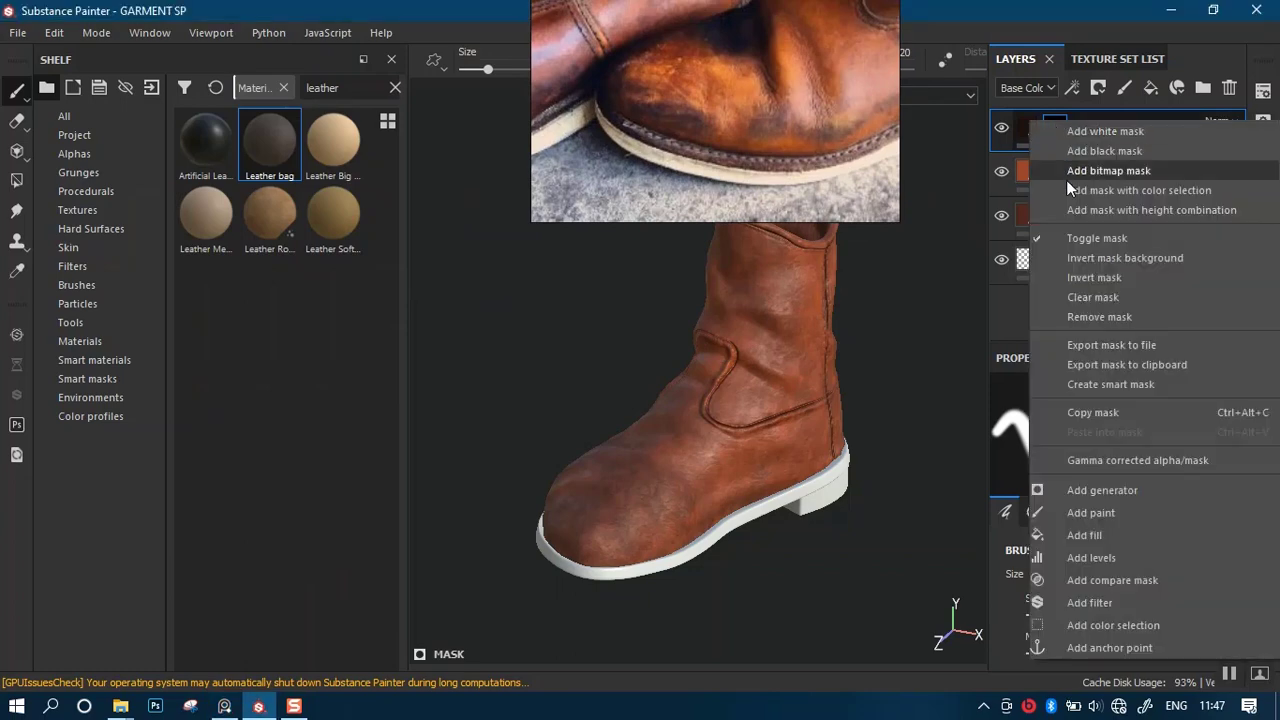
left_click(1100, 535)
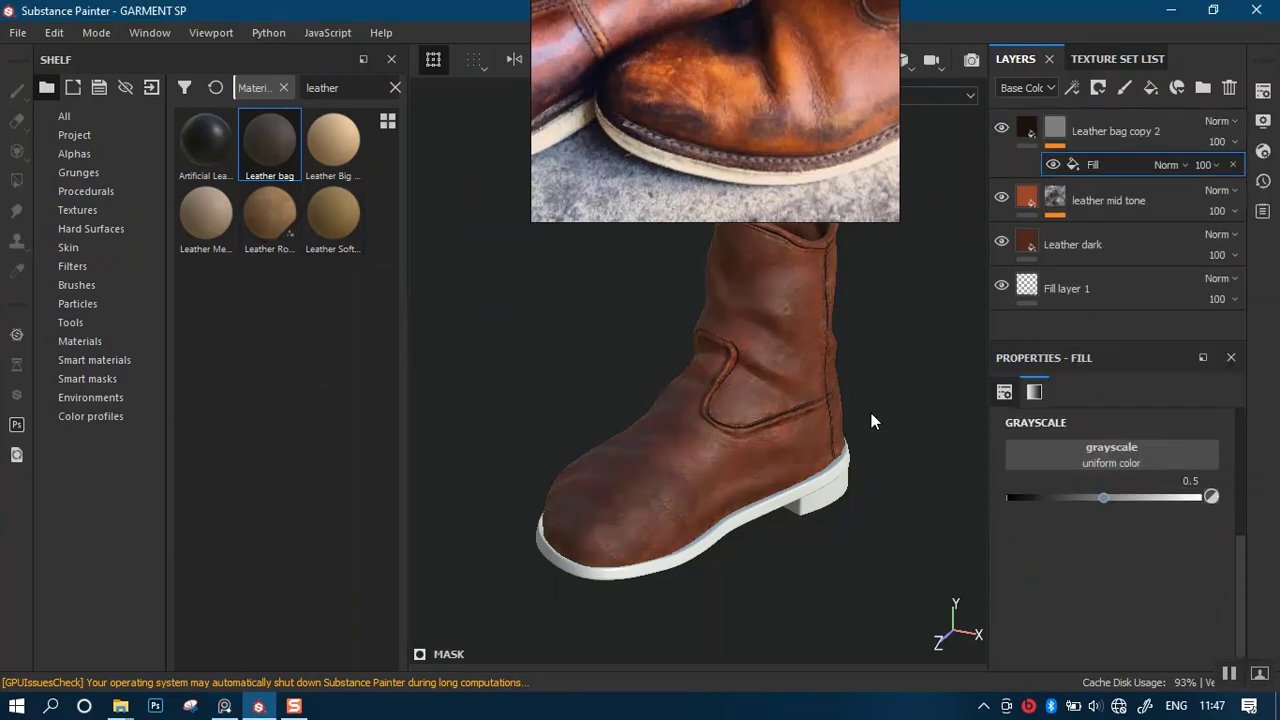
Search the grayscale resources for "leak" and assign Grunge Wipe Smudgy Heavy to the Leather bag copy 2 mask fill.
left_click(1078, 457)
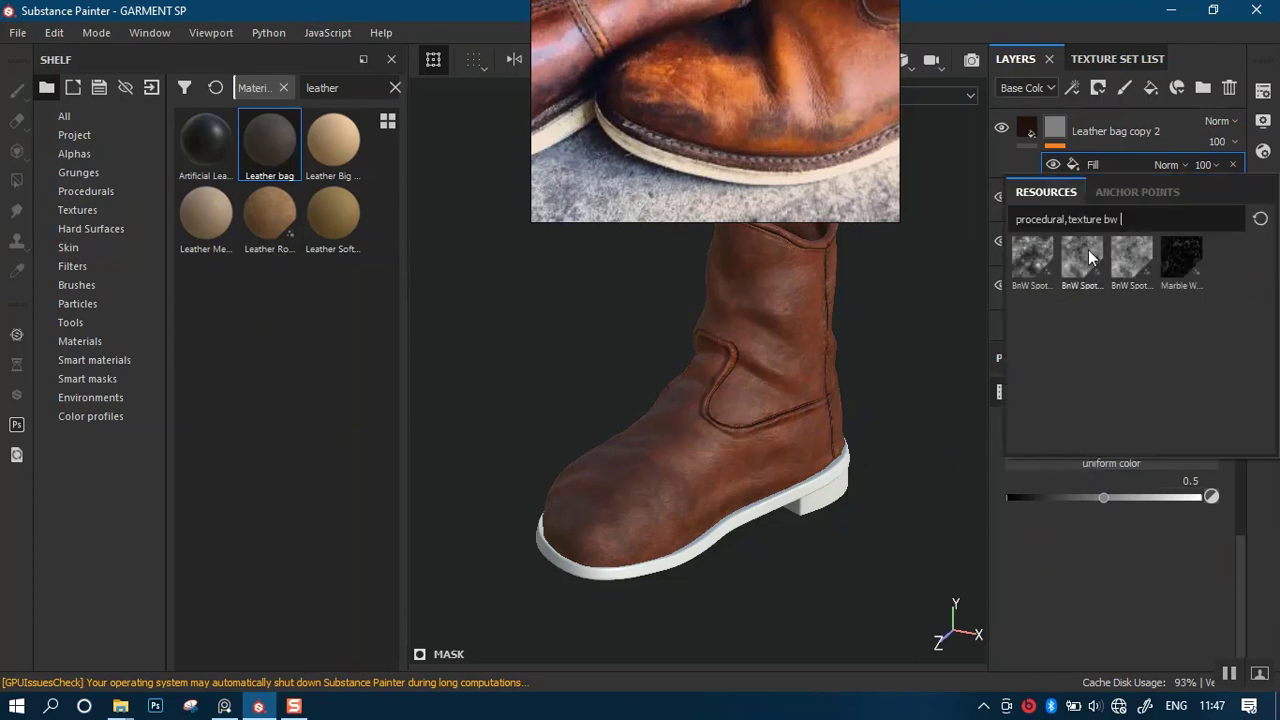
key("BackSpace")
key("BackSpace")
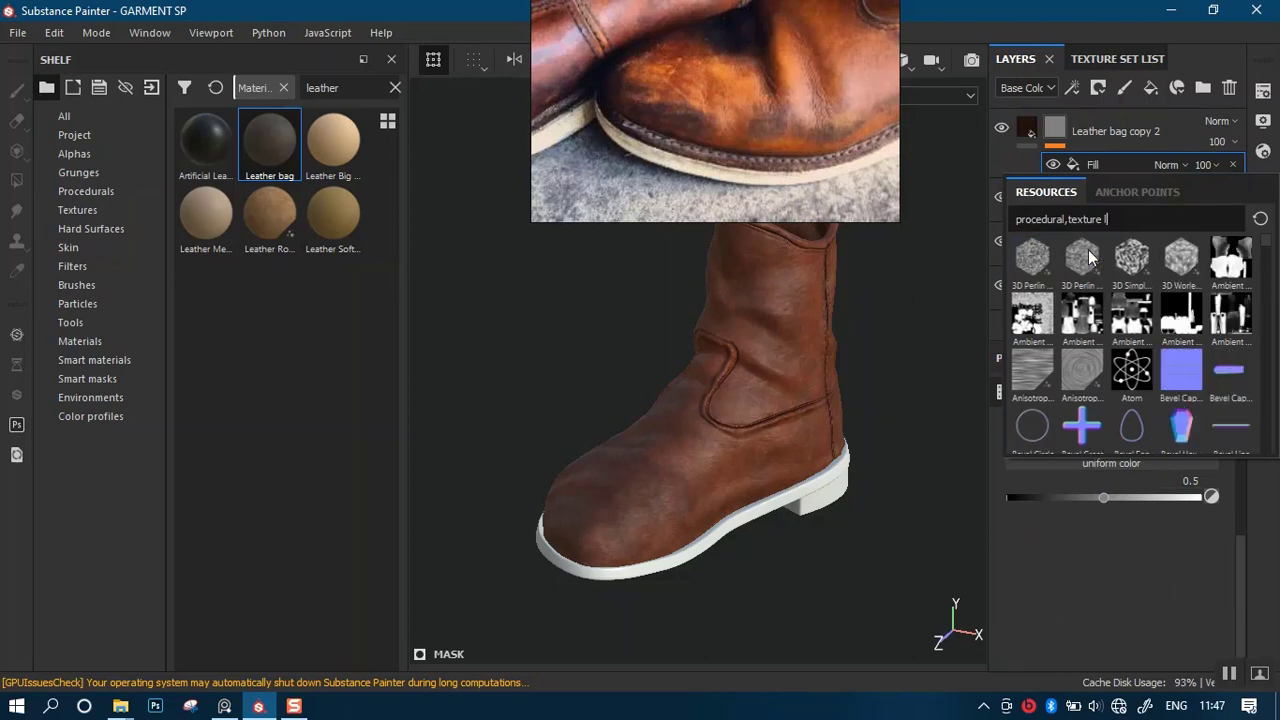
type("leak")
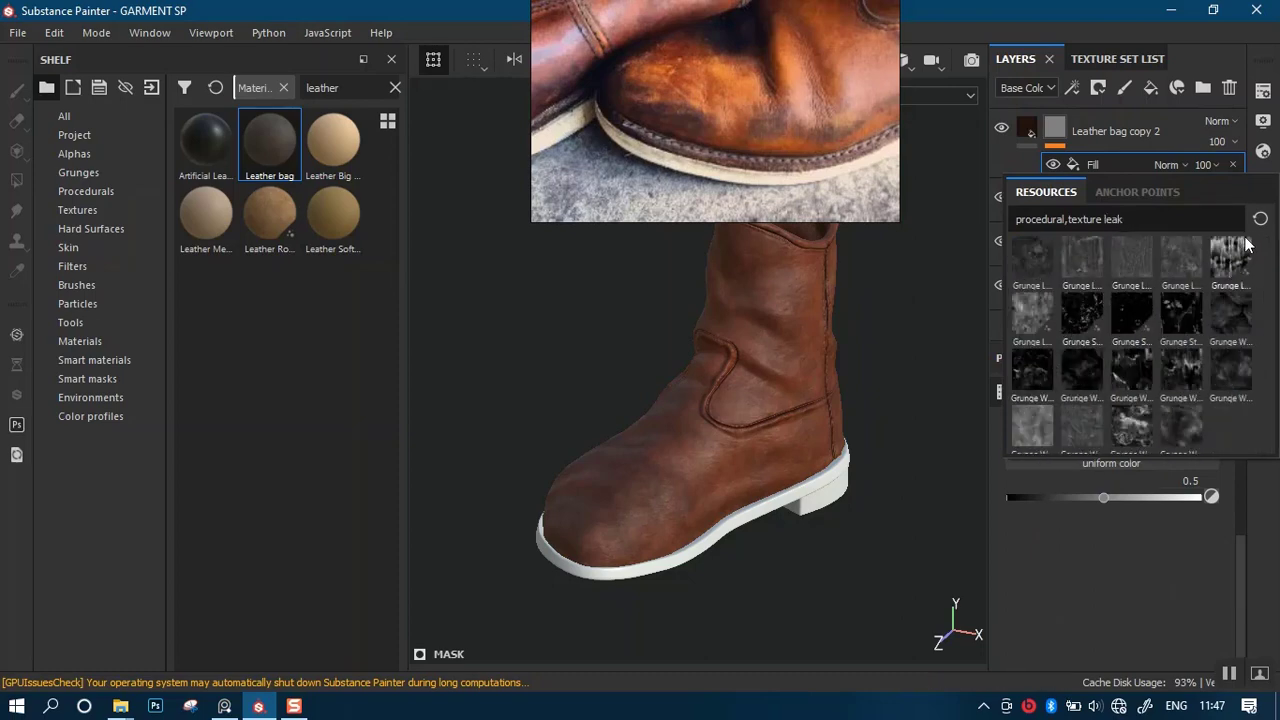
mouse_move(1234, 261)
mouse_move(1038, 312)
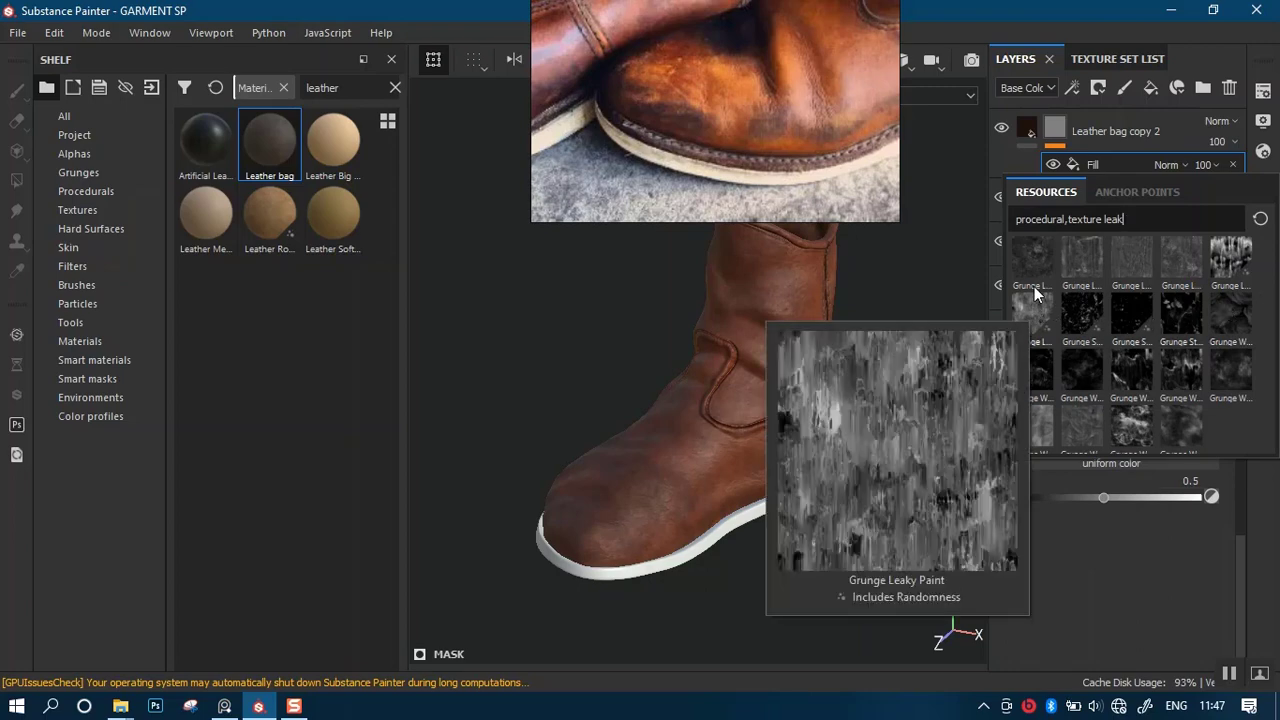
mouse_move(1081, 262)
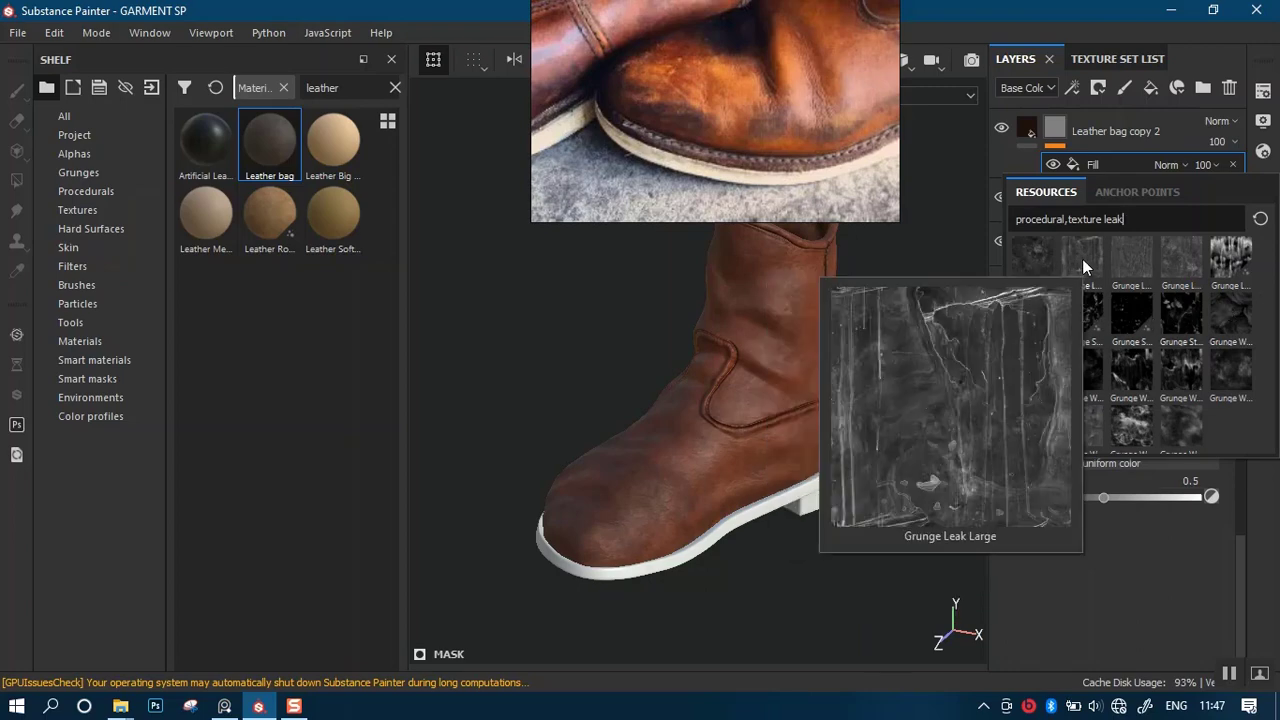
mouse_move(1174, 262)
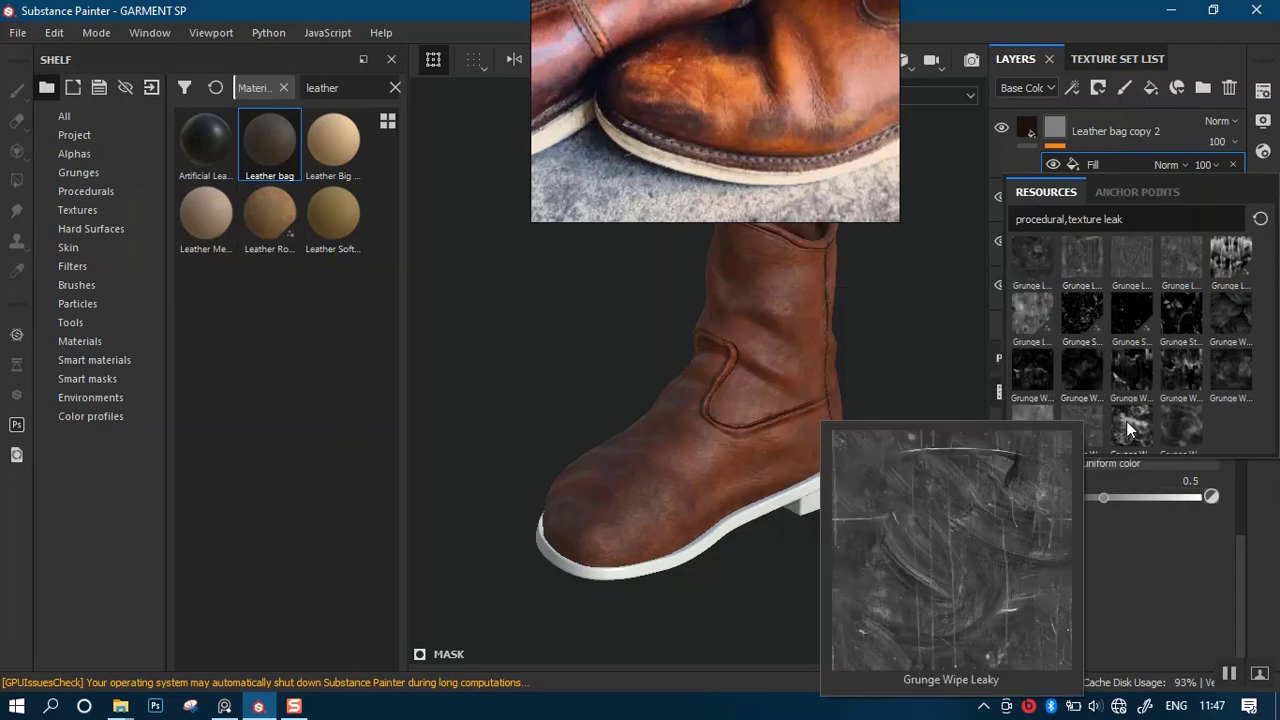
mouse_move(1125, 420)
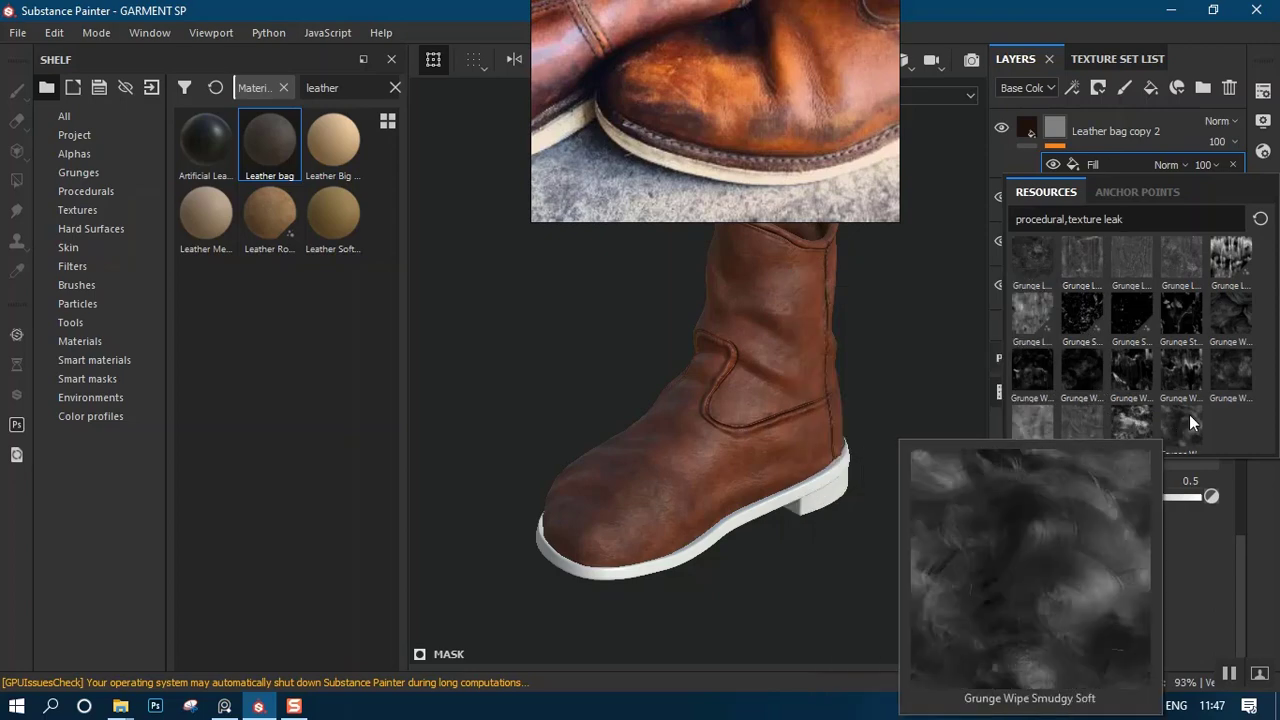
mouse_move(1226, 377)
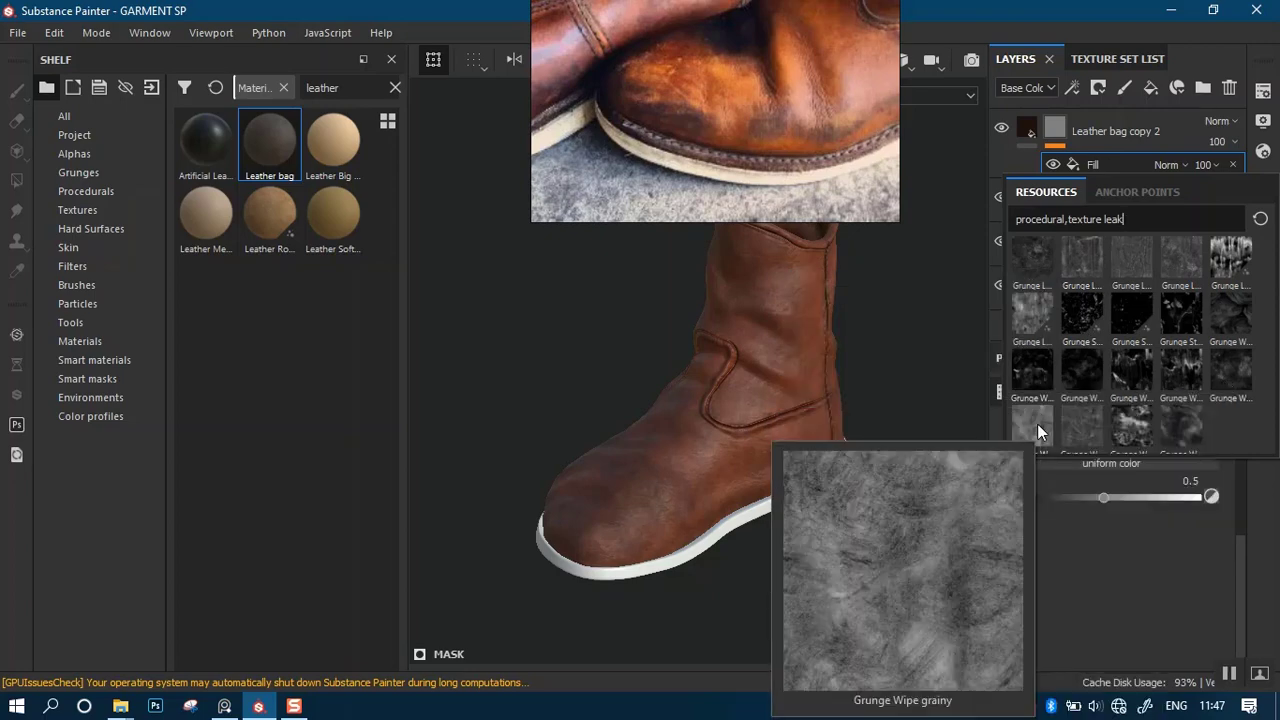
left_click(1132, 425)
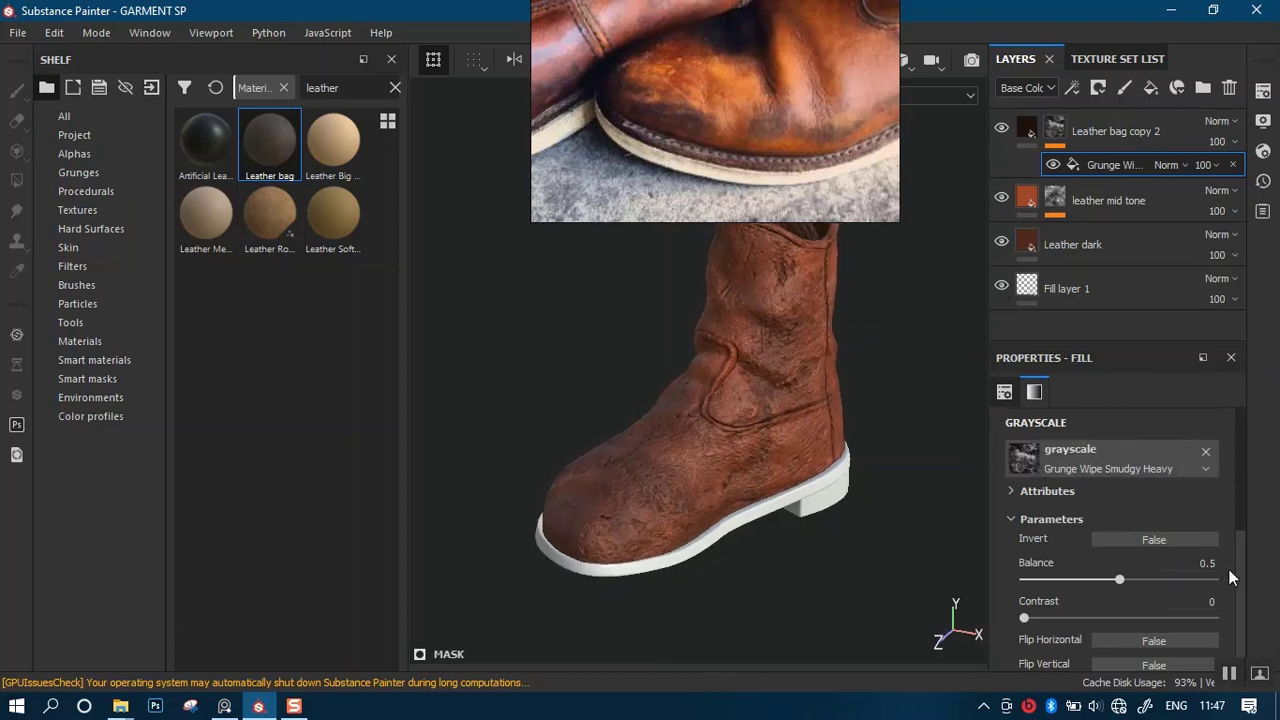
Turn off the height channel of the Leather bag copy 2 layer's material.
scroll(1240, 565, "down", 1)
scroll(1246, 520, "up", 5)
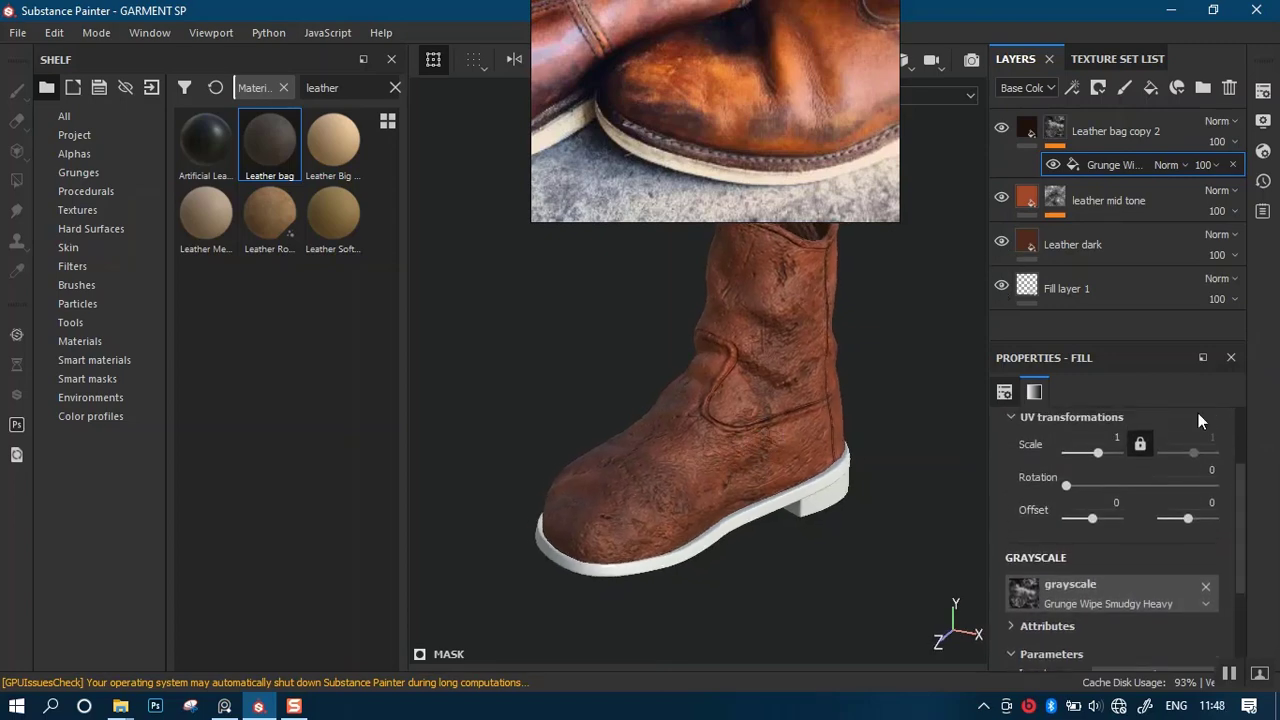
left_click(1027, 128)
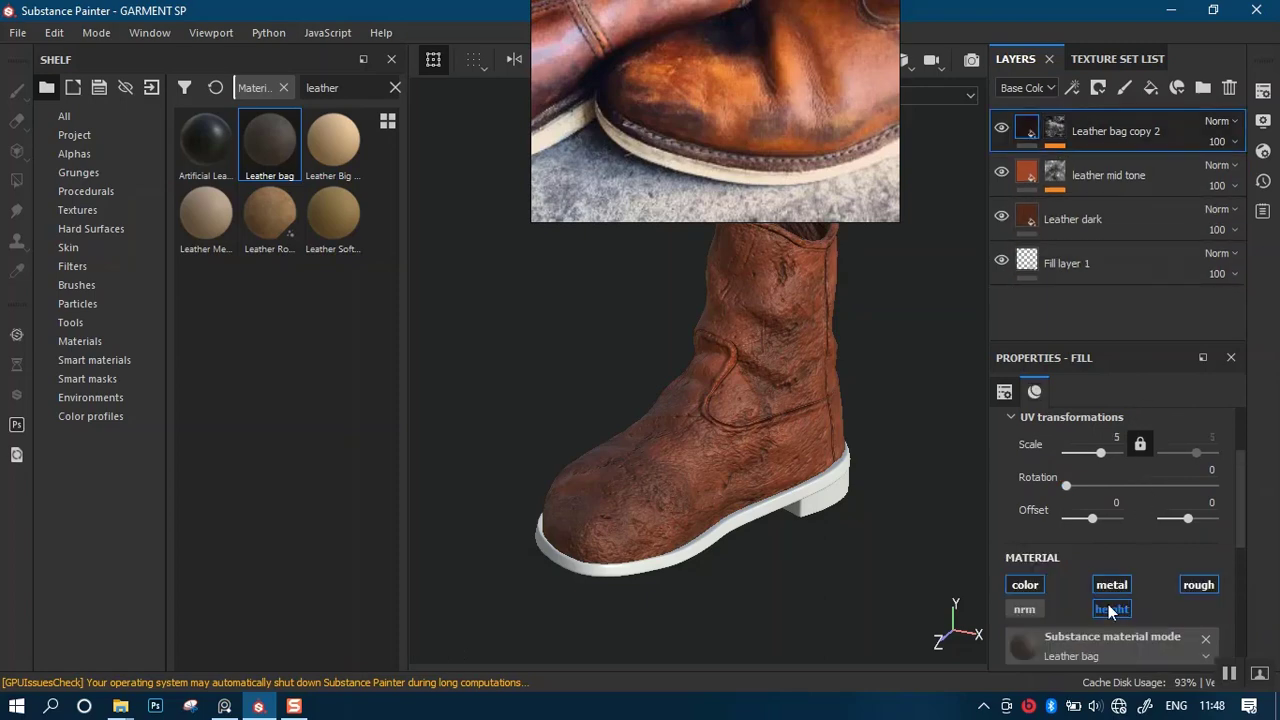
left_click(1110, 607)
scroll(1235, 560, "down", 3)
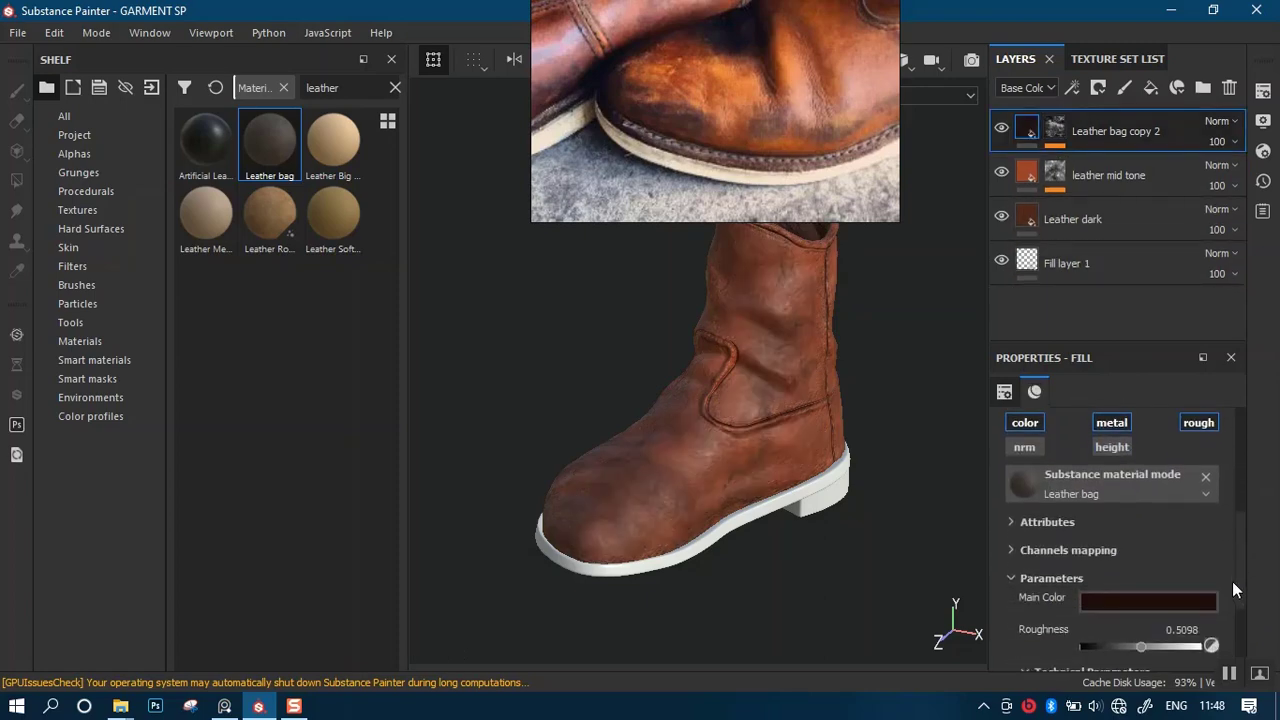
left_click_drag(1233, 582, 1232, 586)
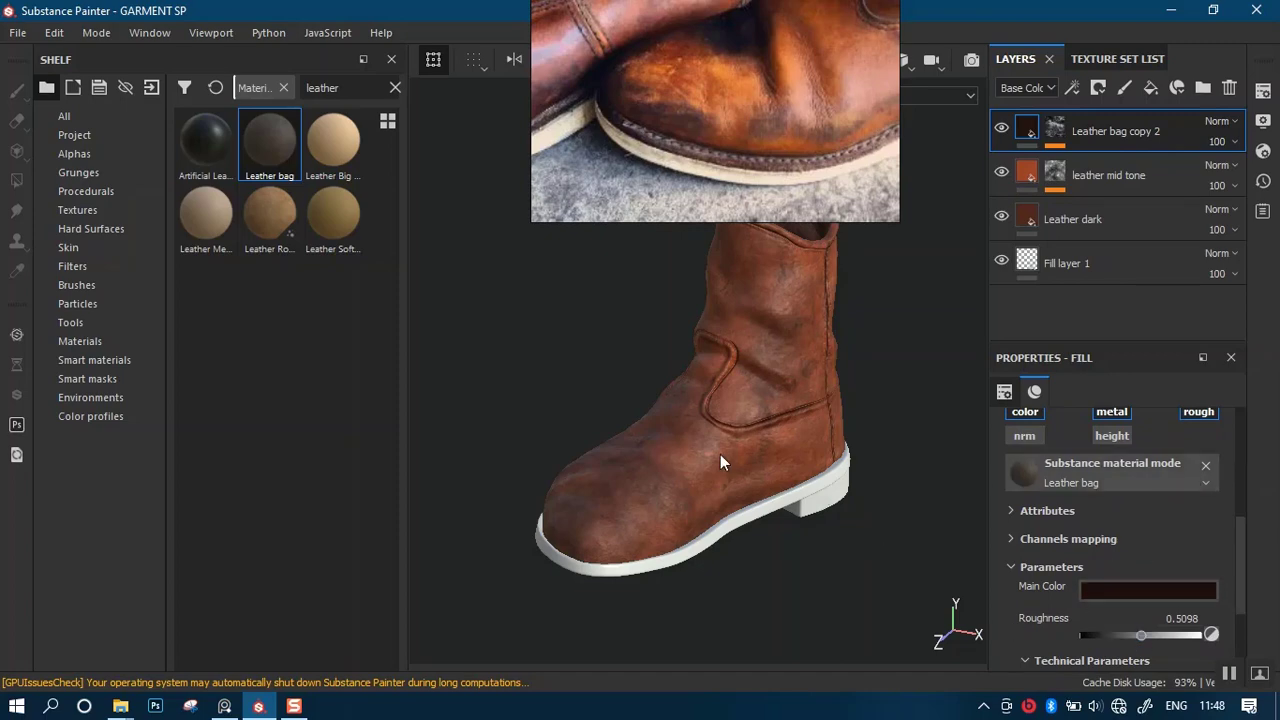
Set the Leather bag copy 2 layer's roughness to 0.6124, checking the boot's sheen from several angles.
scroll(715, 465, "up", 2)
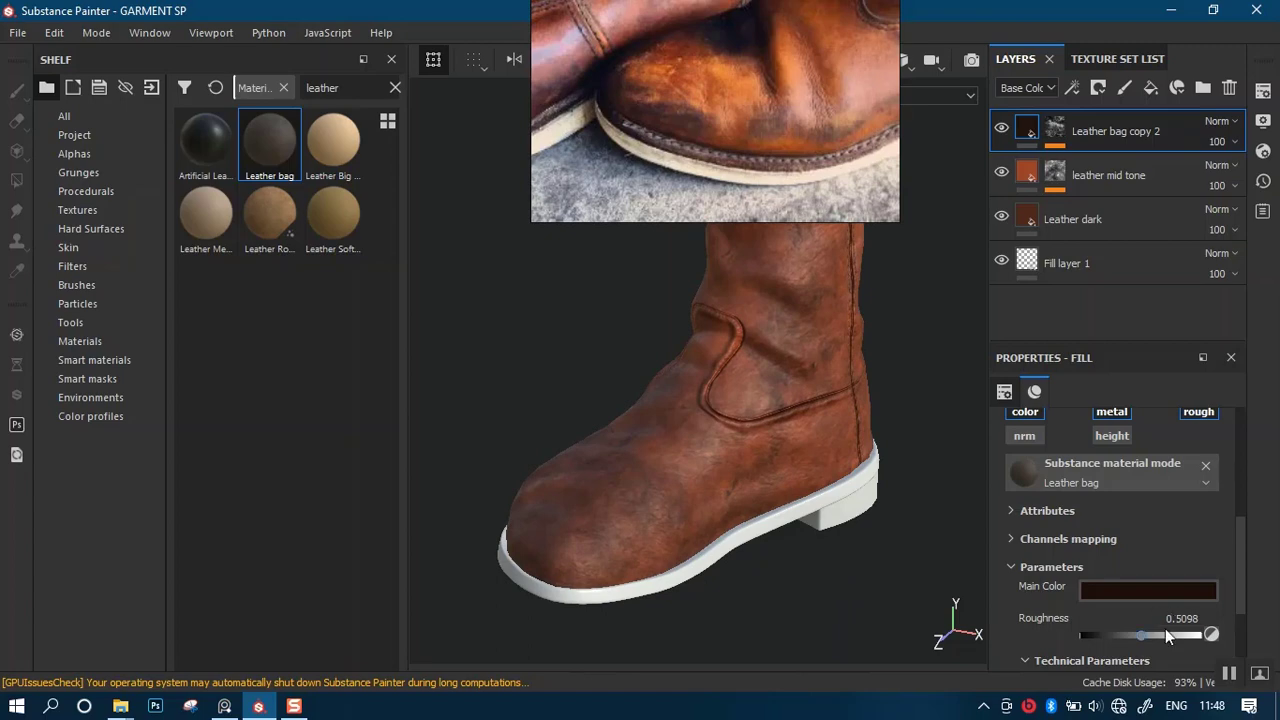
left_click_drag(1146, 636, 1157, 636)
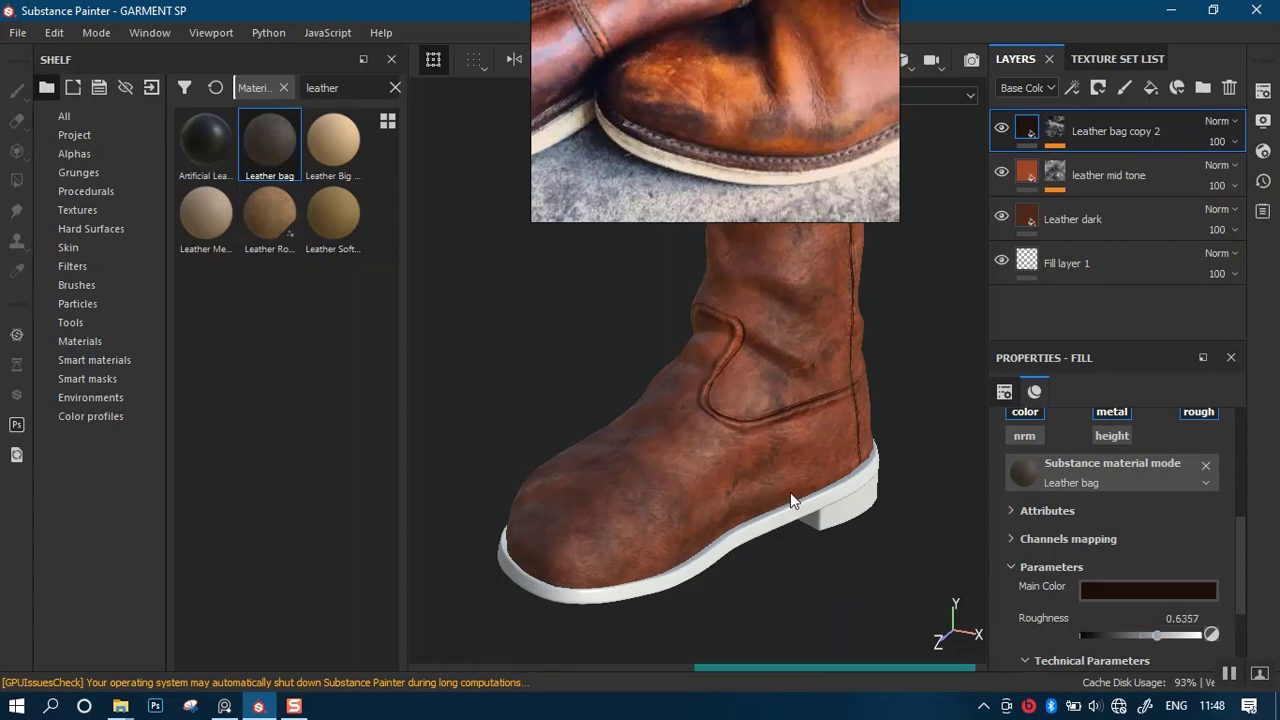
right_click_drag(752, 462, 733, 503, "alt")
right_click_drag(755, 436, 755, 426, "alt")
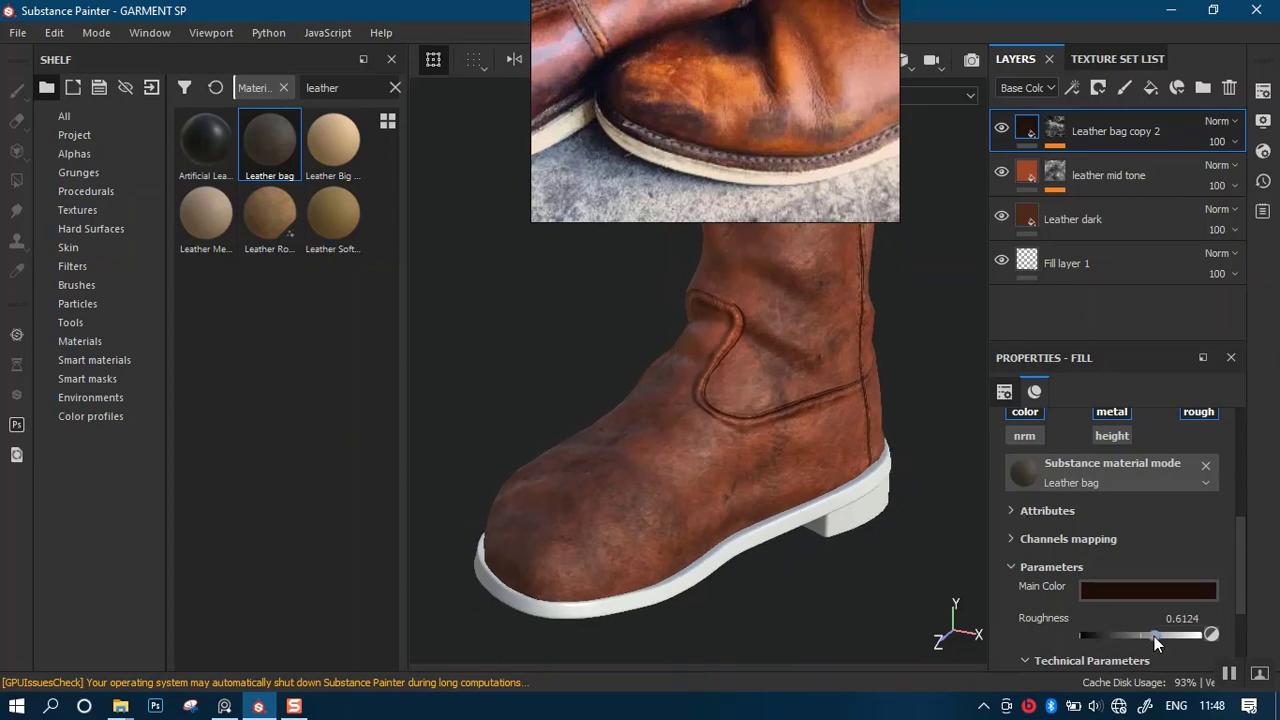
left_click_drag(1154, 636, 1152, 637)
left_click_drag(714, 562, 697, 445, "alt")
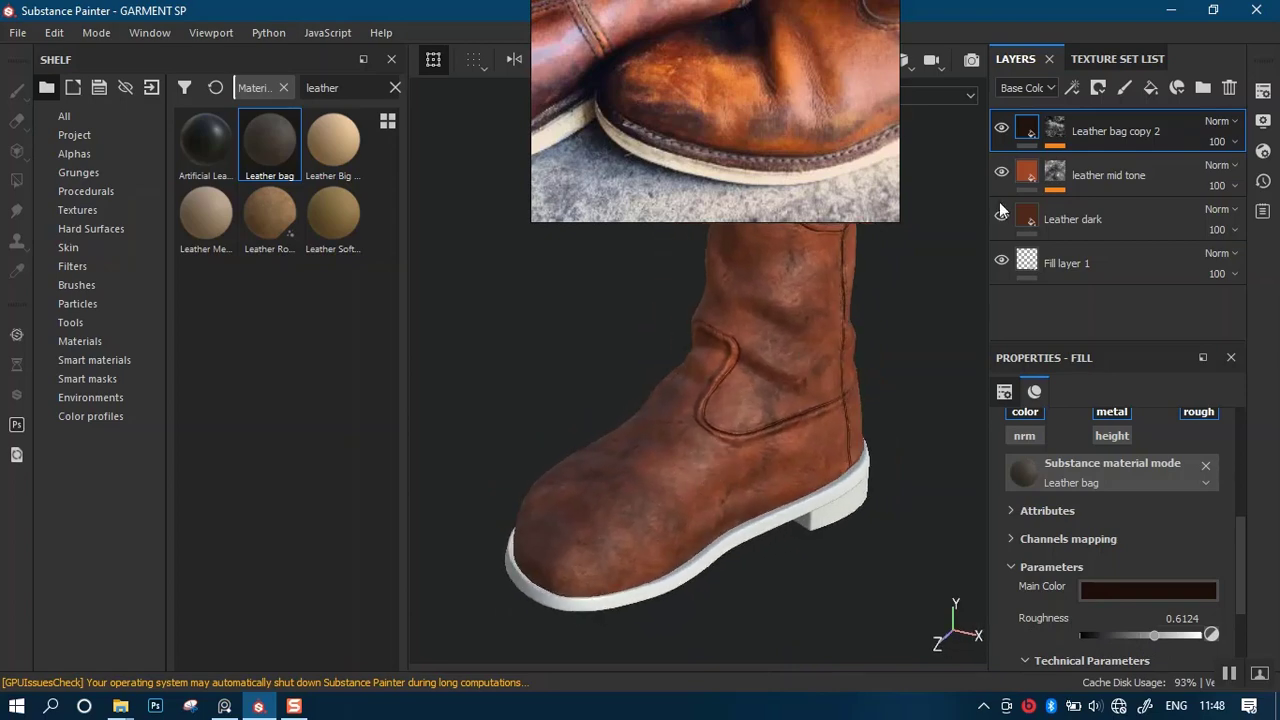
Inspect the grunge masks of the Leather bag copy 2 and leather mid tone layers on the boot, and return to the material view.
left_click(1055, 127)
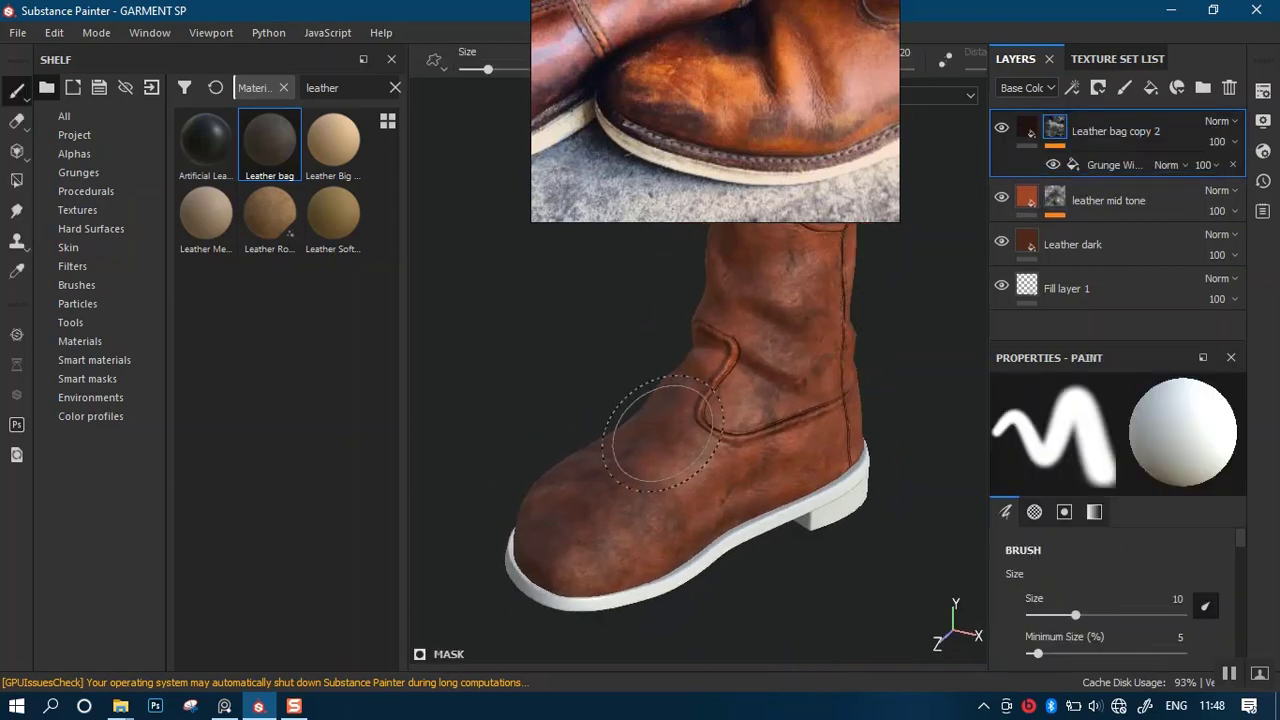
key("c")
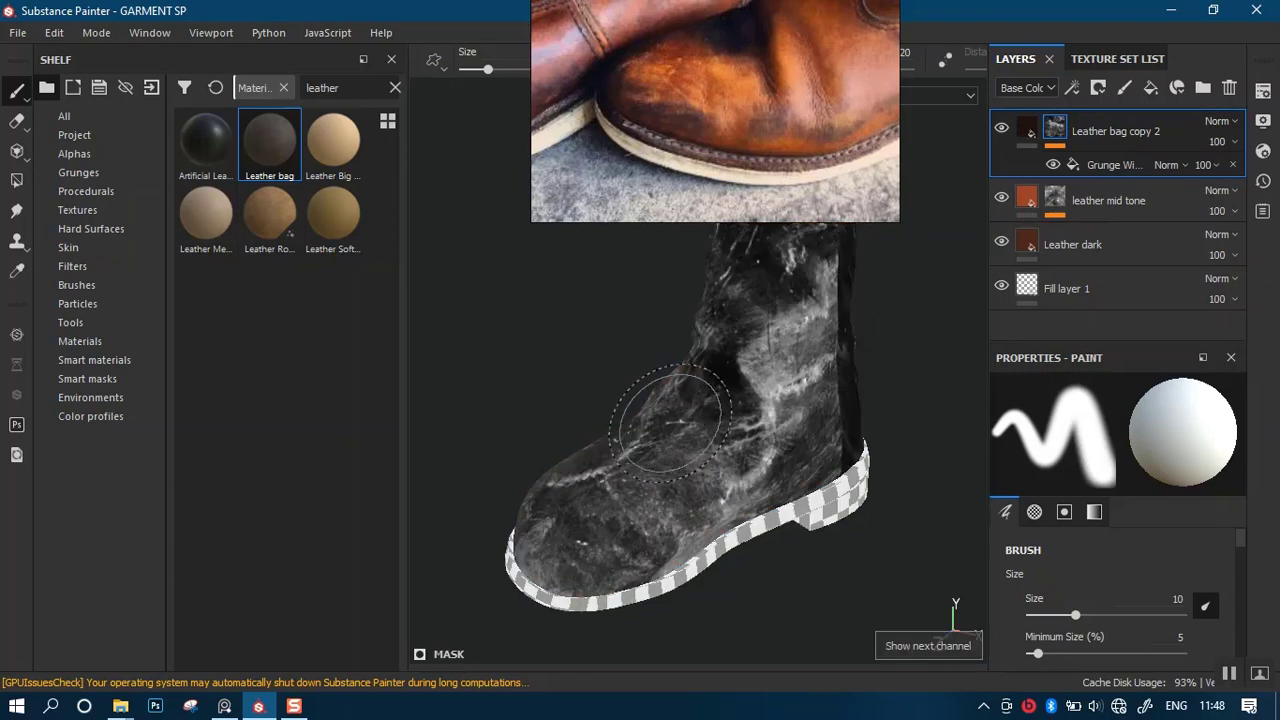
right_click_drag(776, 162, 319, 295)
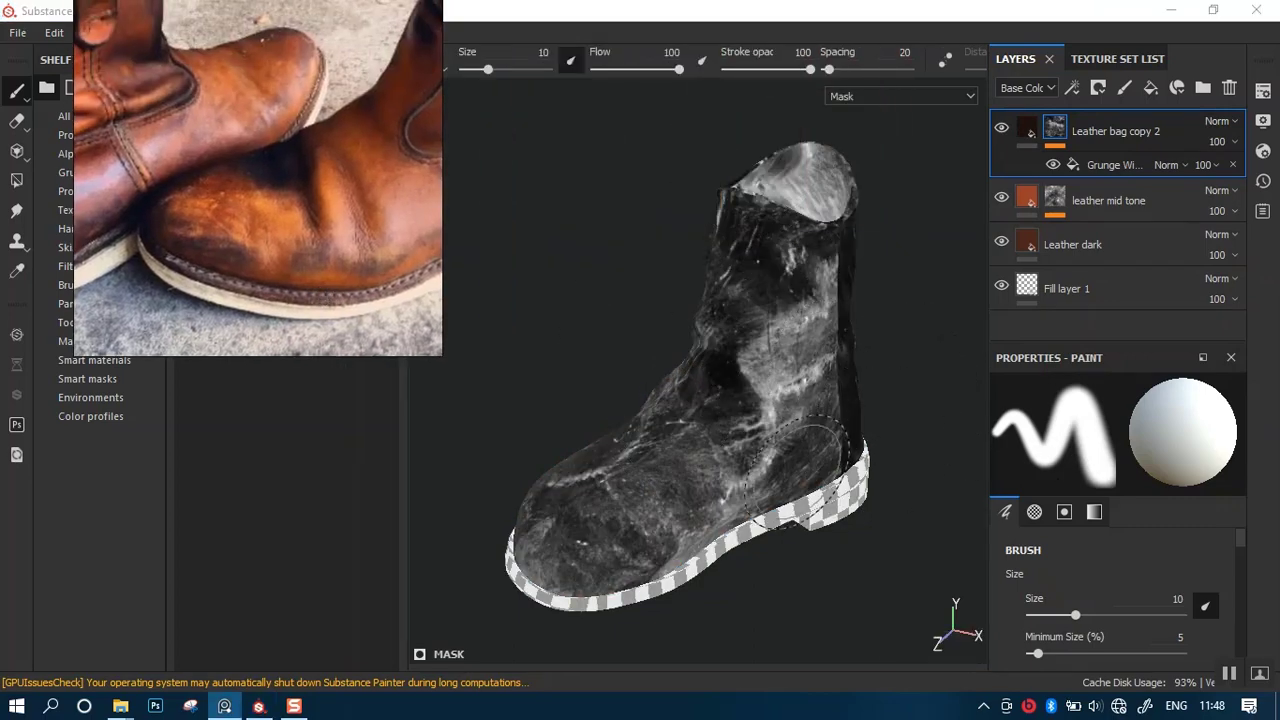
mouse_move(775, 446)
left_mouse_down("alt")
mouse_move(612, 420)
mouse_move(778, 440)
left_mouse_up("alt")
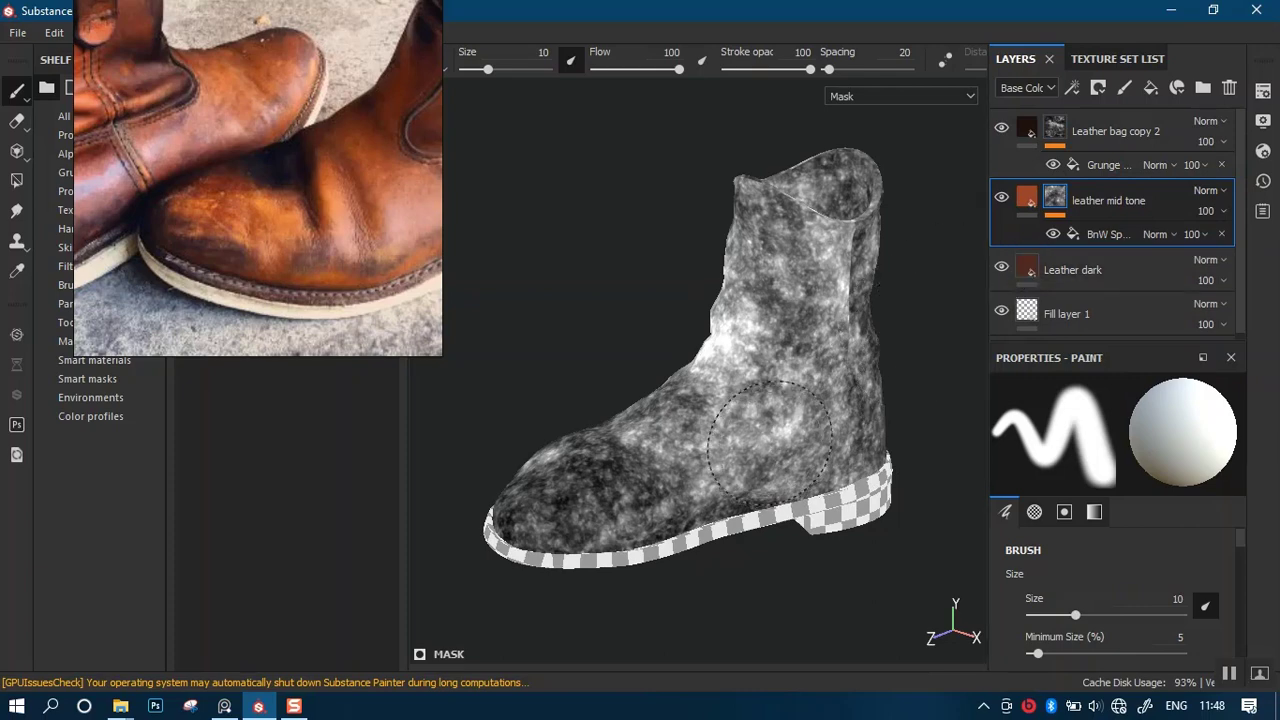
key("m")
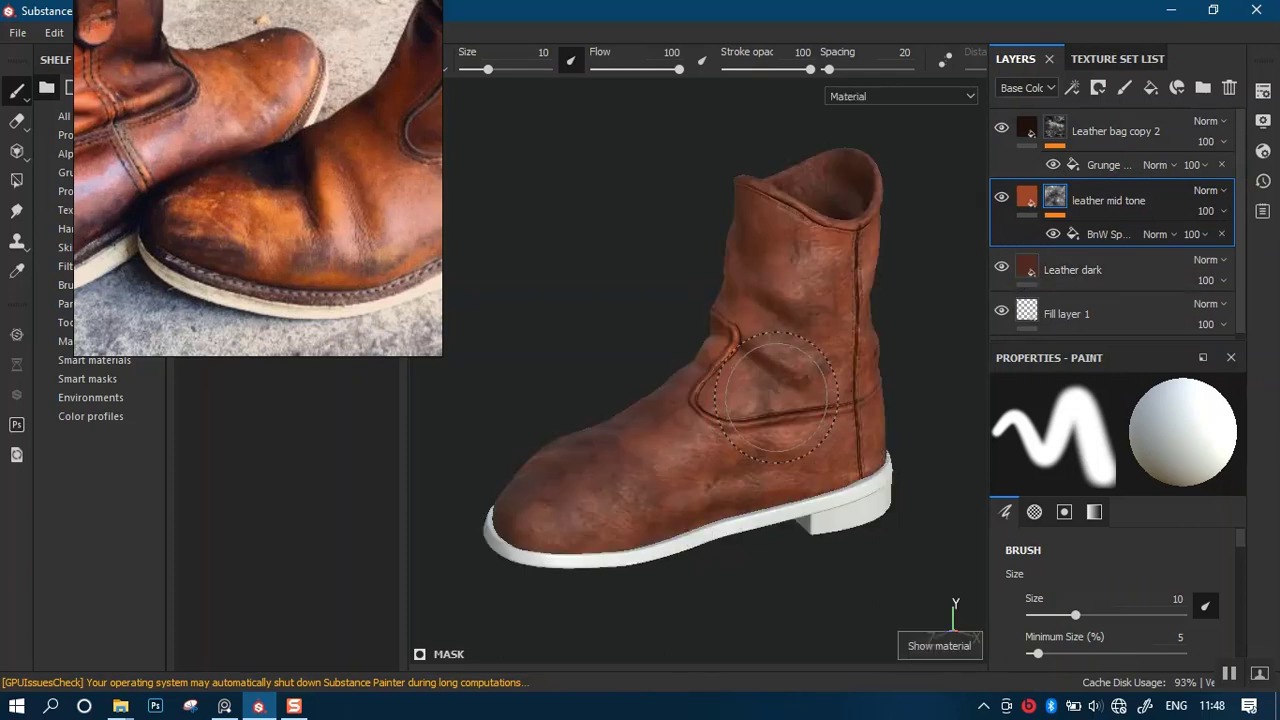
Hide the Leather bag copy 2 layer to compare the back of the boot without it under rotated lighting.
mouse_move(786, 396)
left_mouse_down("alt")
mouse_move(791, 380)
mouse_move(749, 300)
mouse_move(514, 286)
left_mouse_up("alt")
right_click_drag(838, 350, 677, 373, "shift")
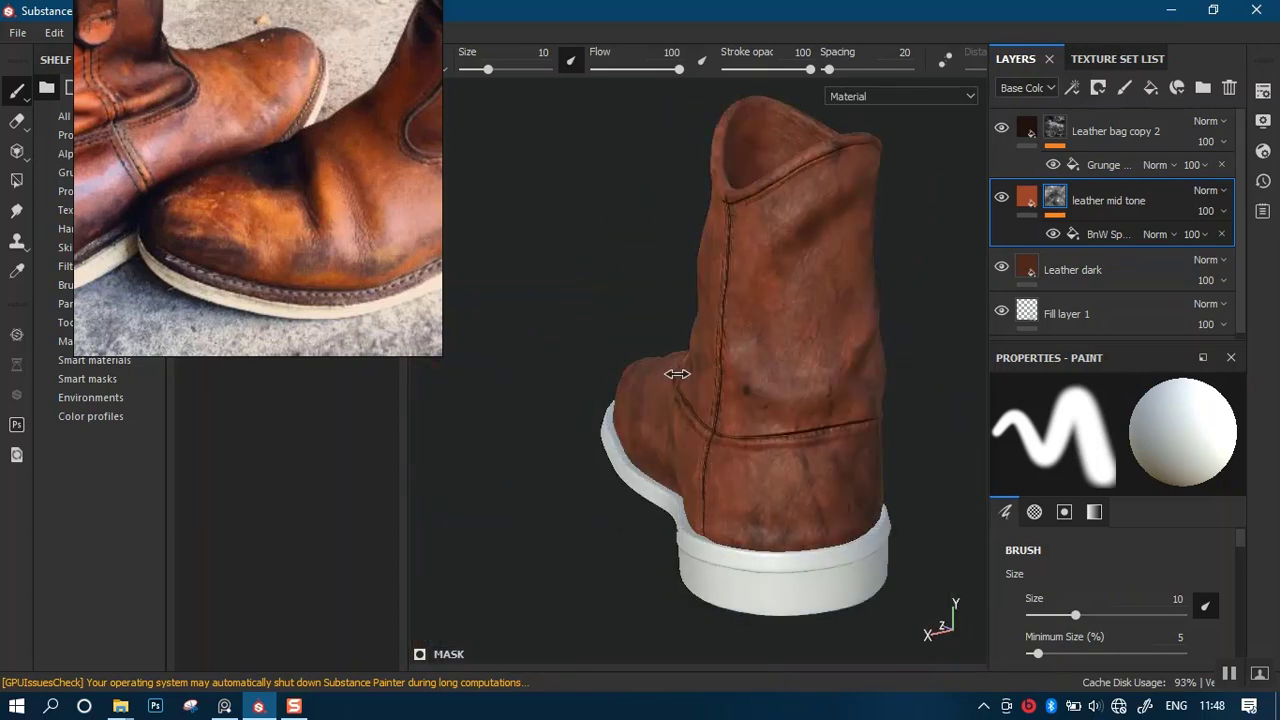
left_click(1002, 129)
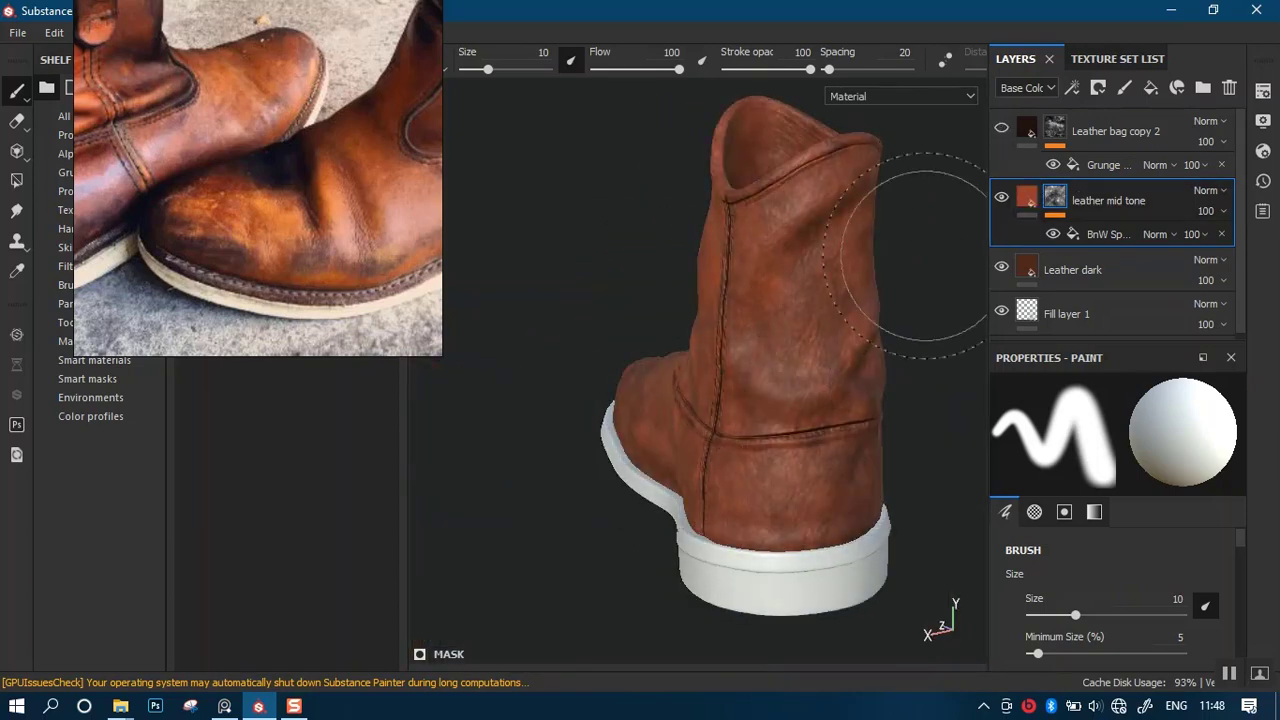
Check the back and side of the boot and show the Leather bag copy 2 layer again.
right_click_drag(794, 385, 786, 430, "alt")
left_click_drag(786, 430, 860, 394, "alt")
right_click_drag(820, 430, 774, 377, "alt")
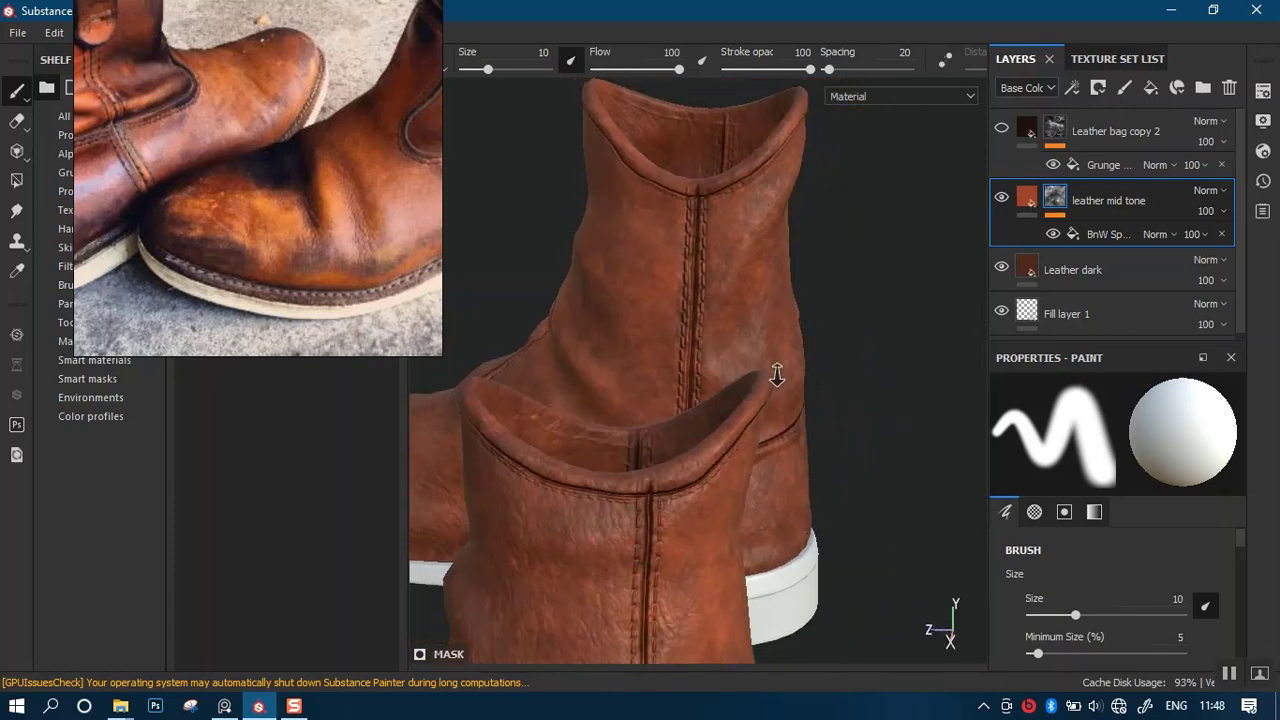
mouse_move(695, 345)
left_mouse_down("alt")
mouse_move(745, 321)
mouse_move(835, 365)
left_mouse_up("alt")
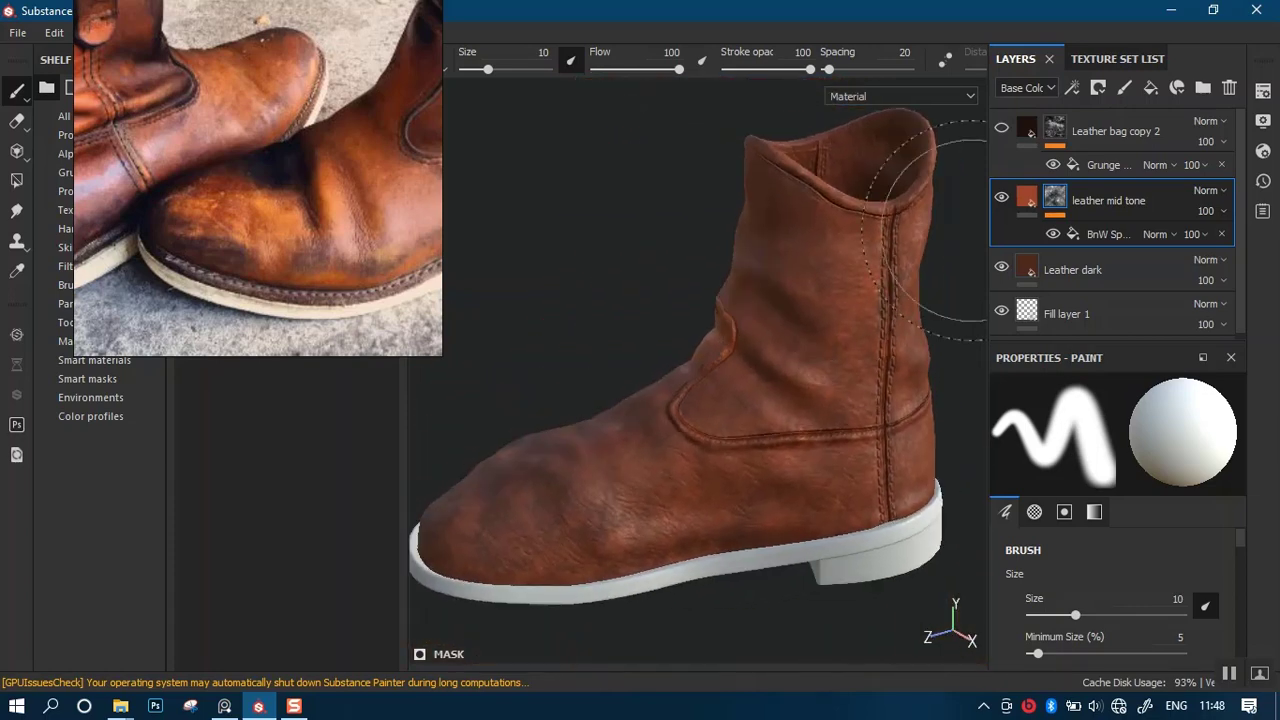
left_click(1002, 129)
left_click(1020, 132)
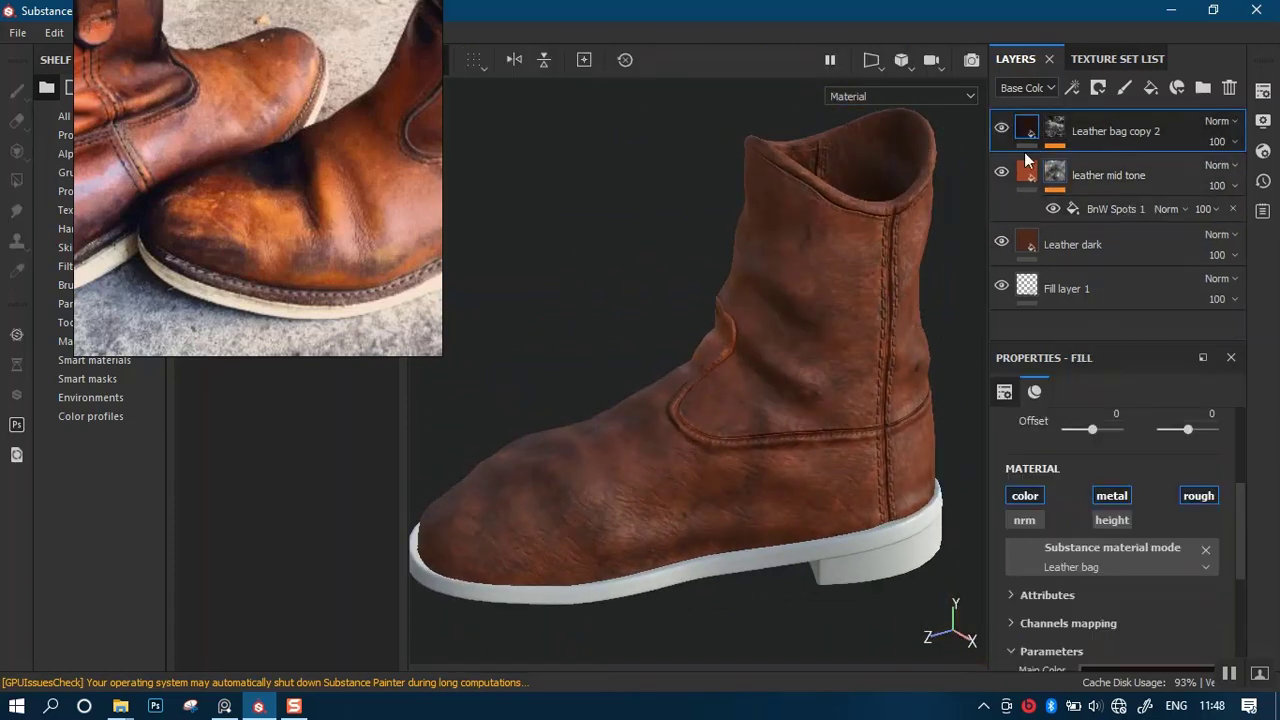
Switch the grunge fill in the Leather bag copy 2 layer's mask to tri-planar projection.
right_click_drag(778, 430, 723, 387, "alt")
left_click(1054, 122)
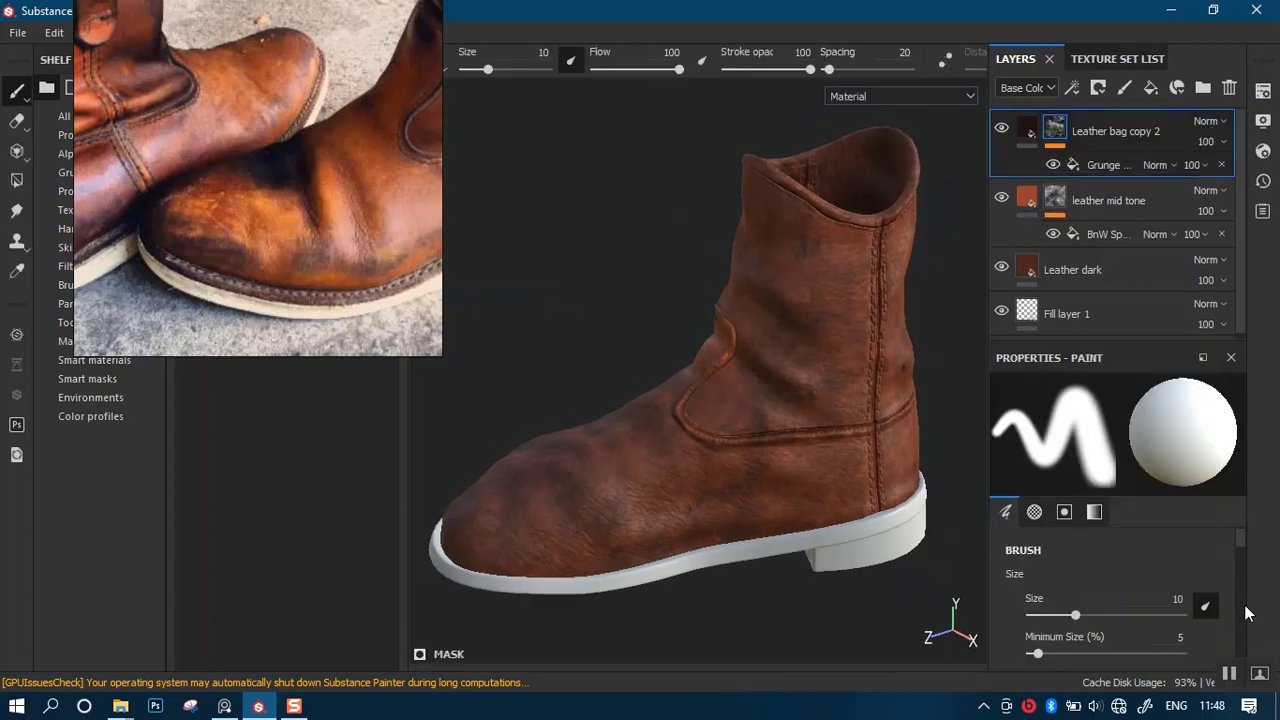
left_click(1086, 163)
scroll(1200, 485, "up", 5)
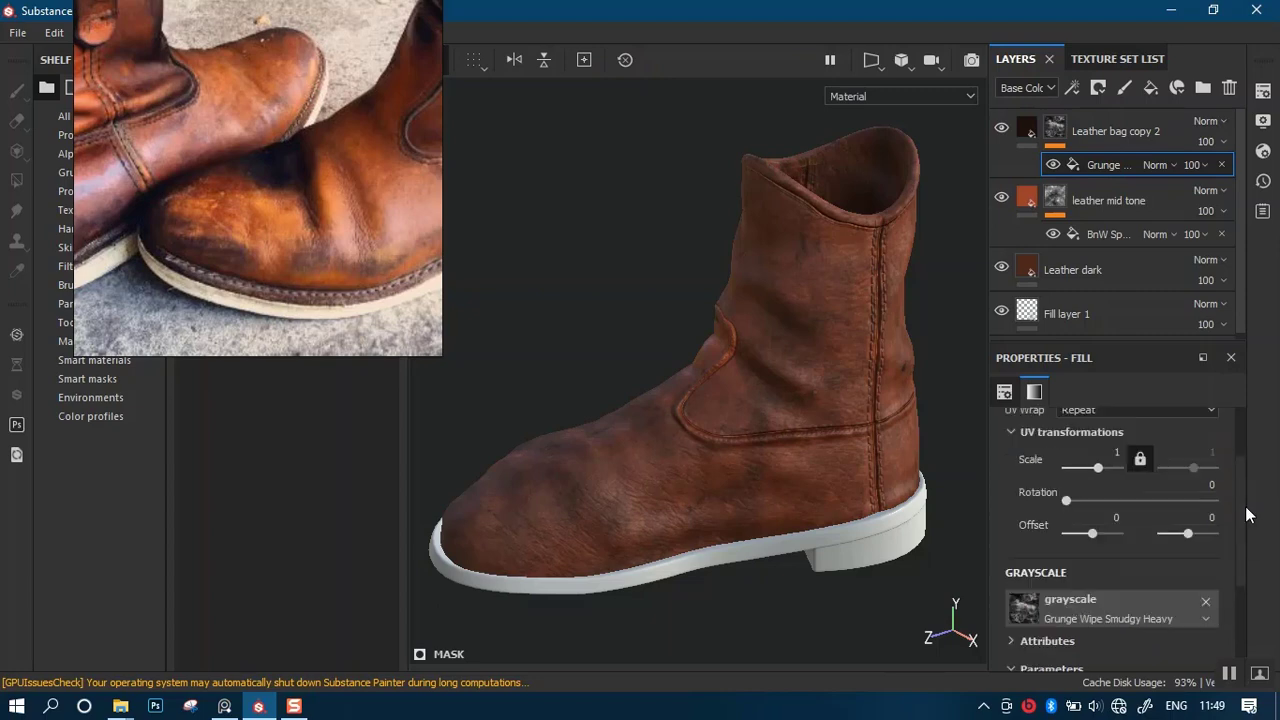
scroll(1240, 475, "up", 1)
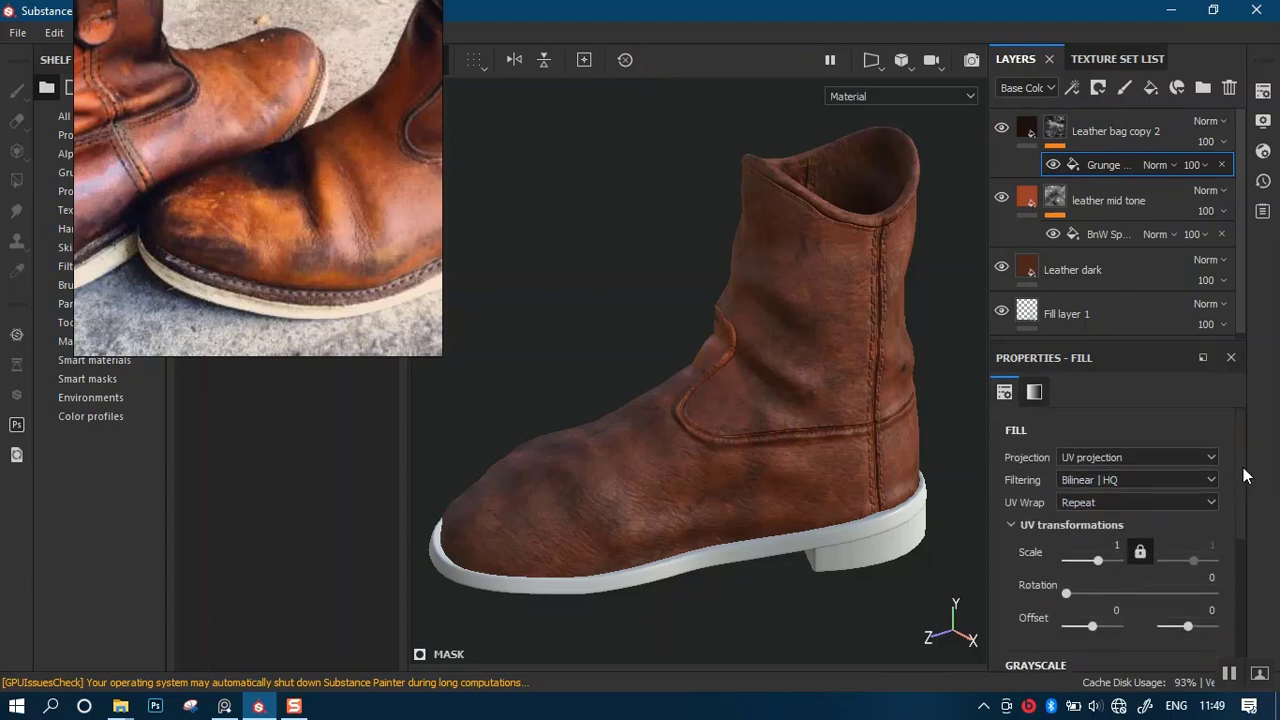
left_click(1170, 457)
left_click(1114, 494)
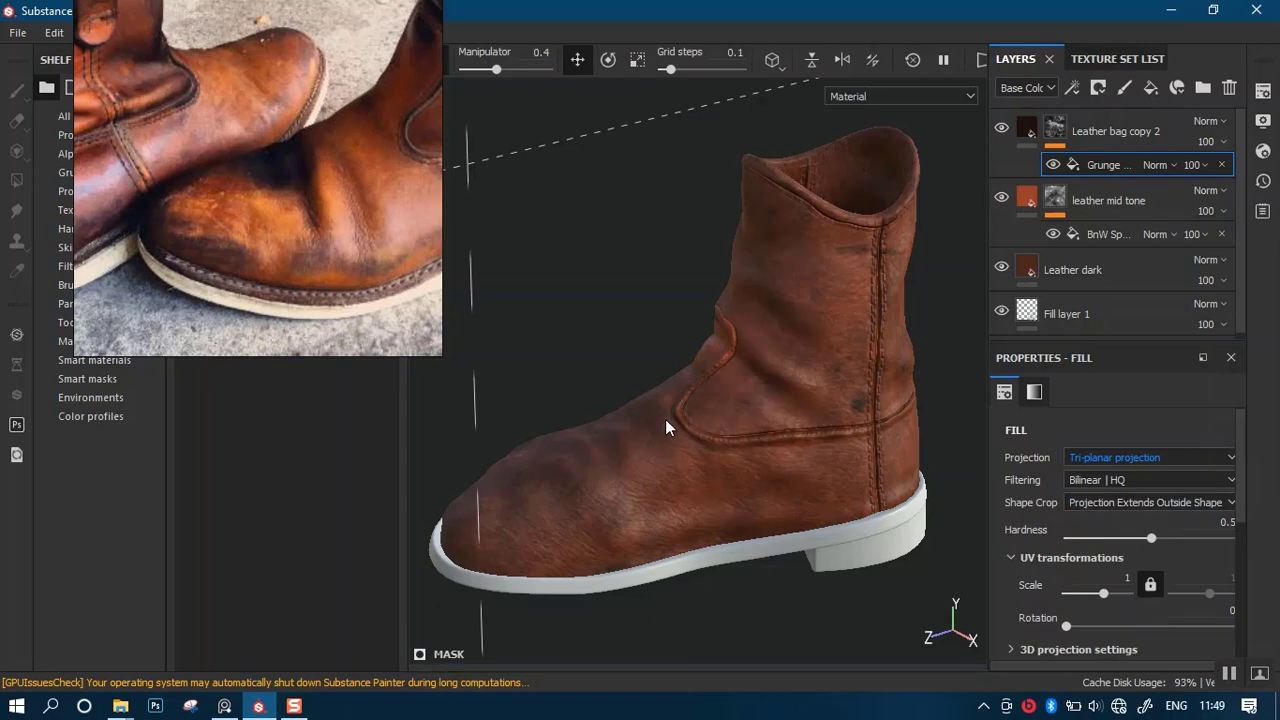
Set the Grunge Wipe Smudgy Heavy fill's scale to 5 in the mask view and inspect the boot in the material view.
key("b")
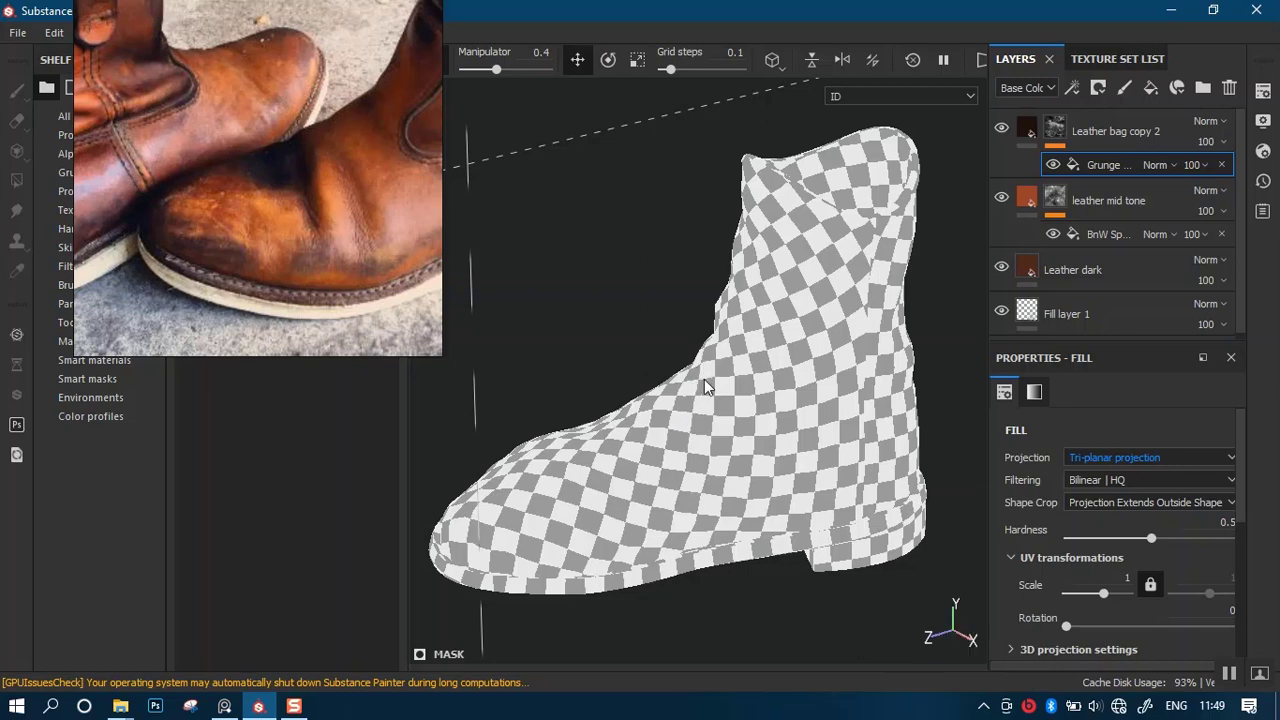
key("m")
key("c")
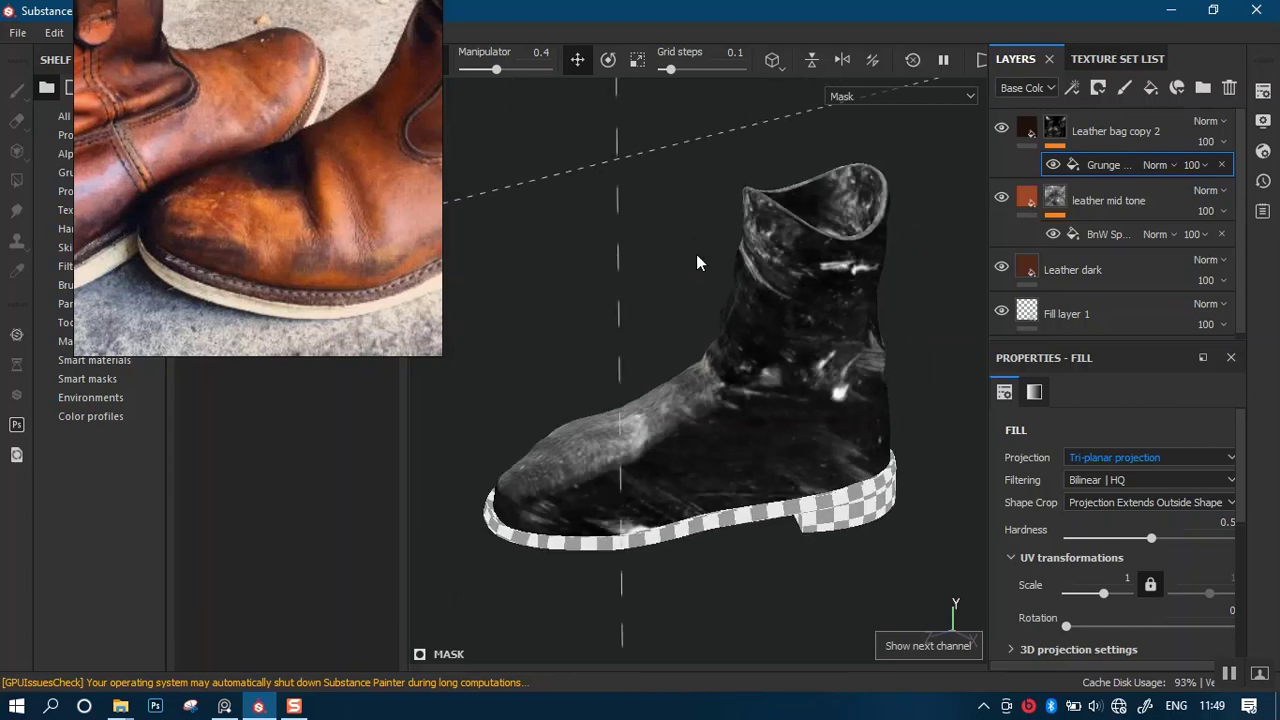
left_click_drag(697, 263, 806, 356, "alt")
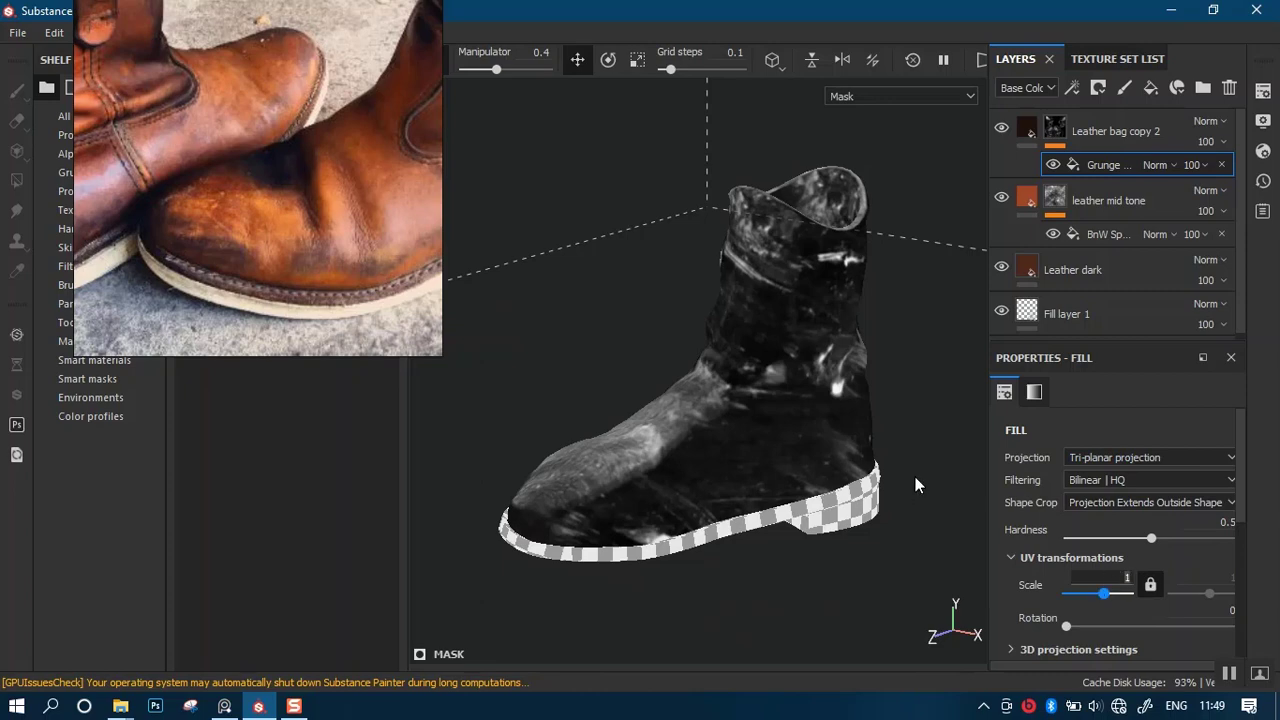
key("Return")
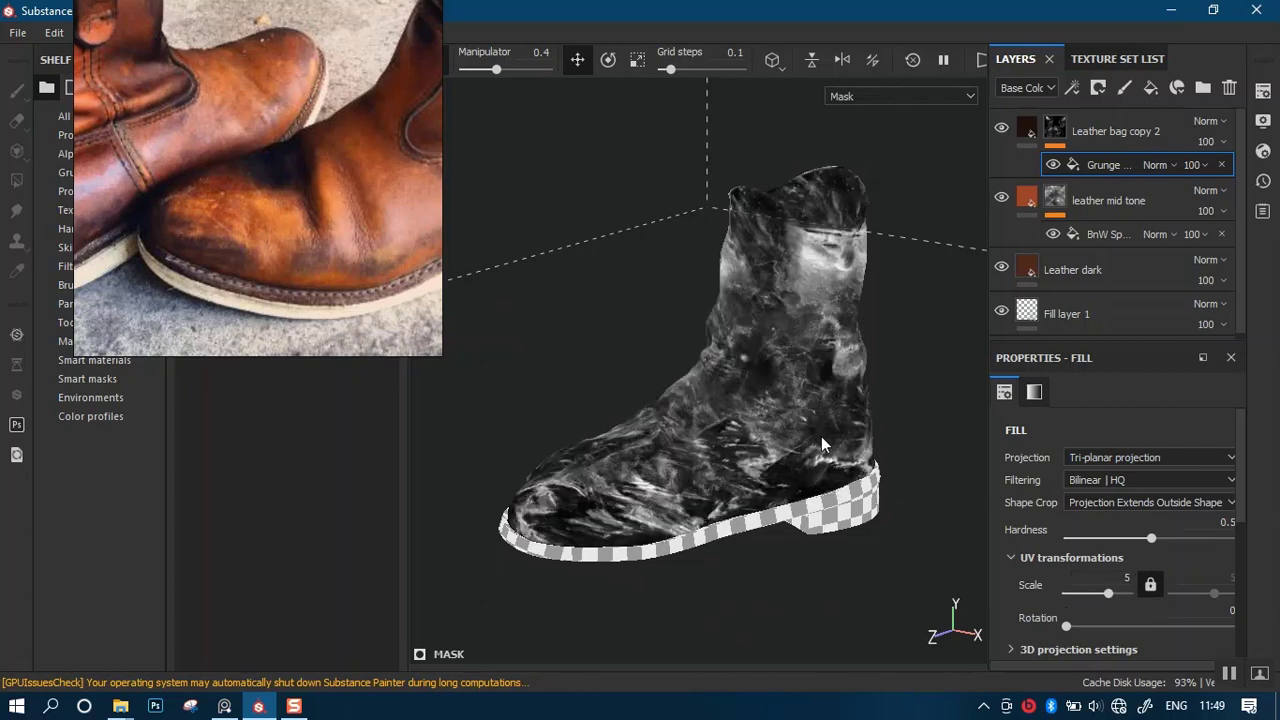
left_click_drag(776, 463, 745, 406, "alt")
key("m")
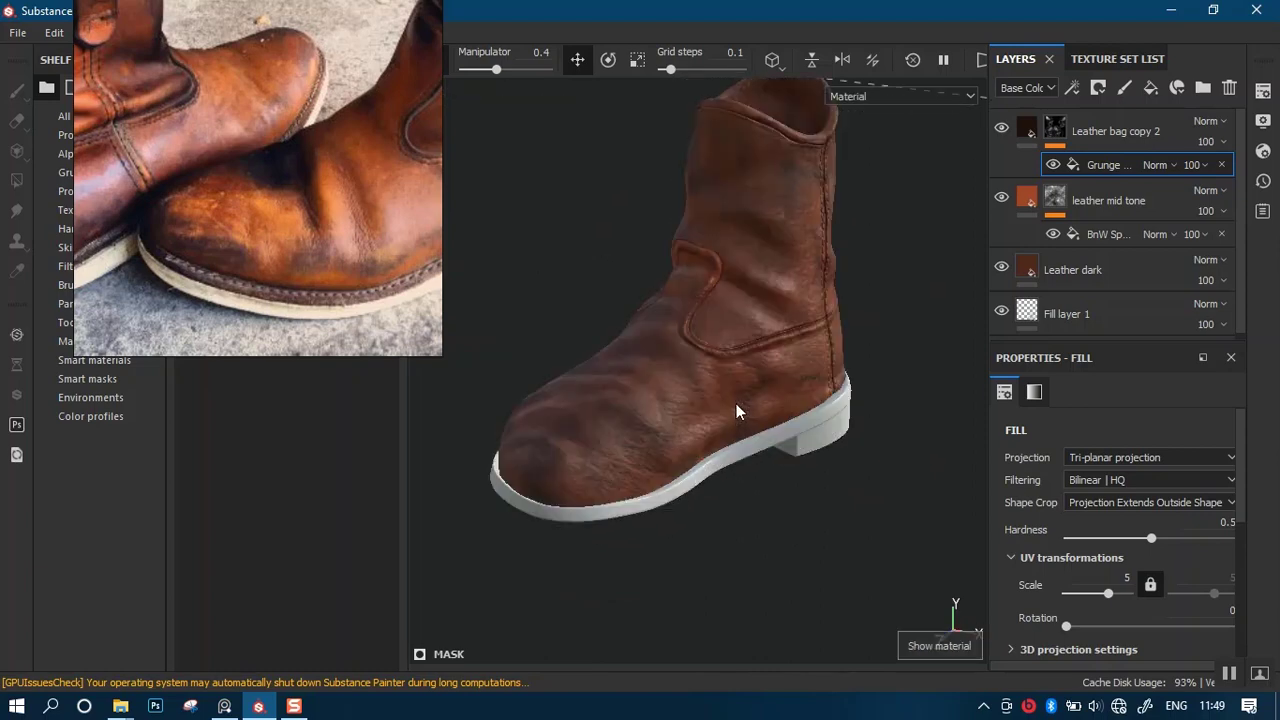
mouse_move(748, 423)
right_mouse_down("shift")
mouse_move(766, 423)
mouse_move(737, 413)
right_mouse_up("shift")
left_click_drag(671, 390, 661, 375, "alt")
Raise the Grunge Wipe Smudgy Heavy mask's balance to 0.75 and compare the boot with the reference photo.
scroll(1236, 545, "down", 5)
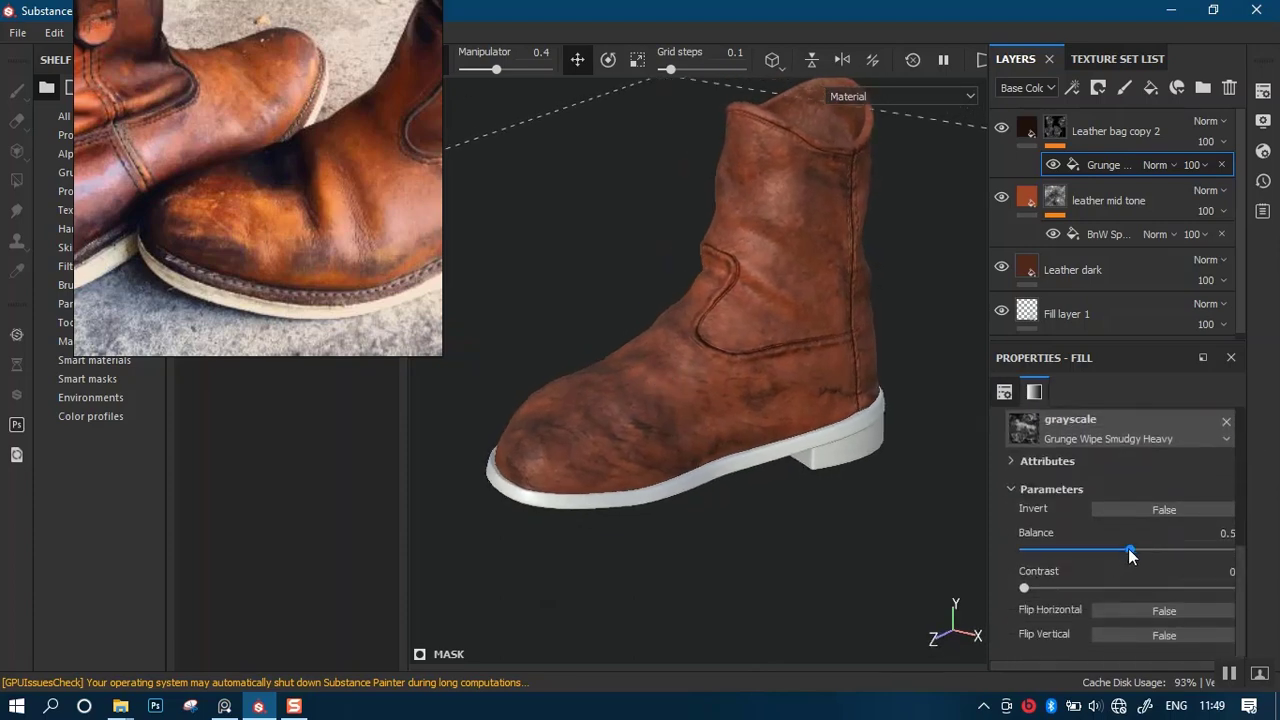
left_click_drag(1144, 549, 1182, 553)
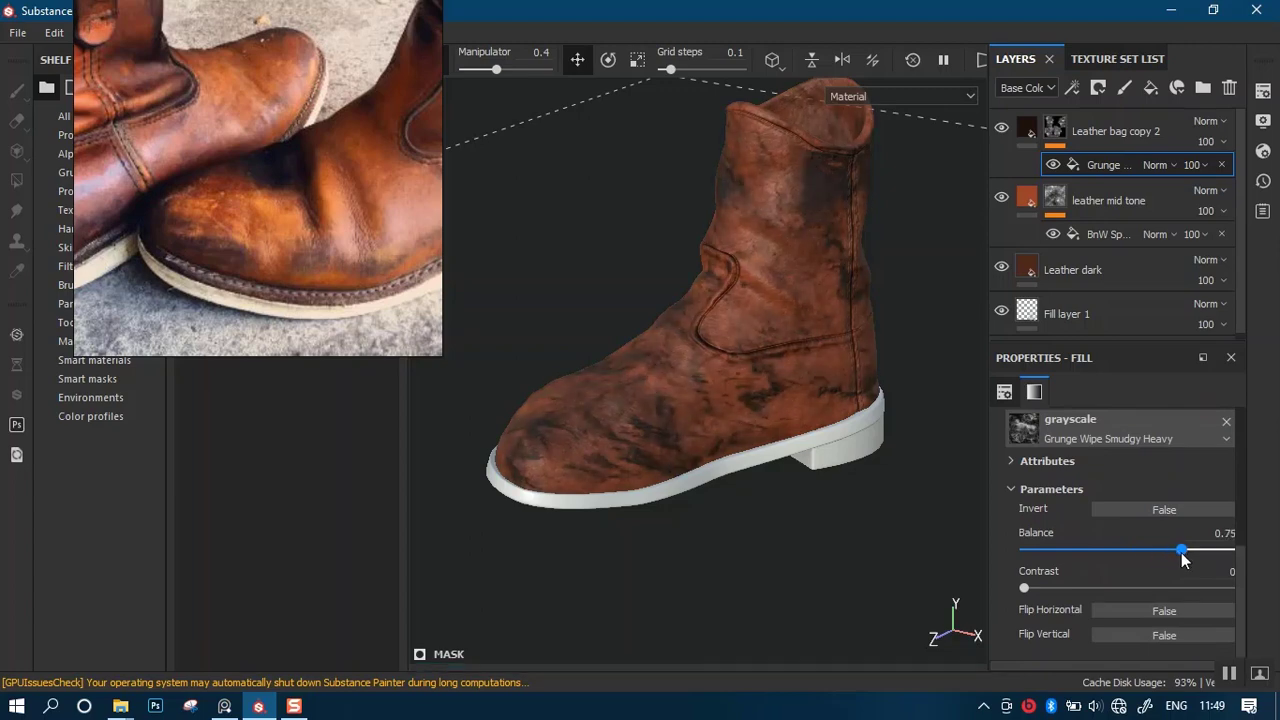
left_click(327, 232)
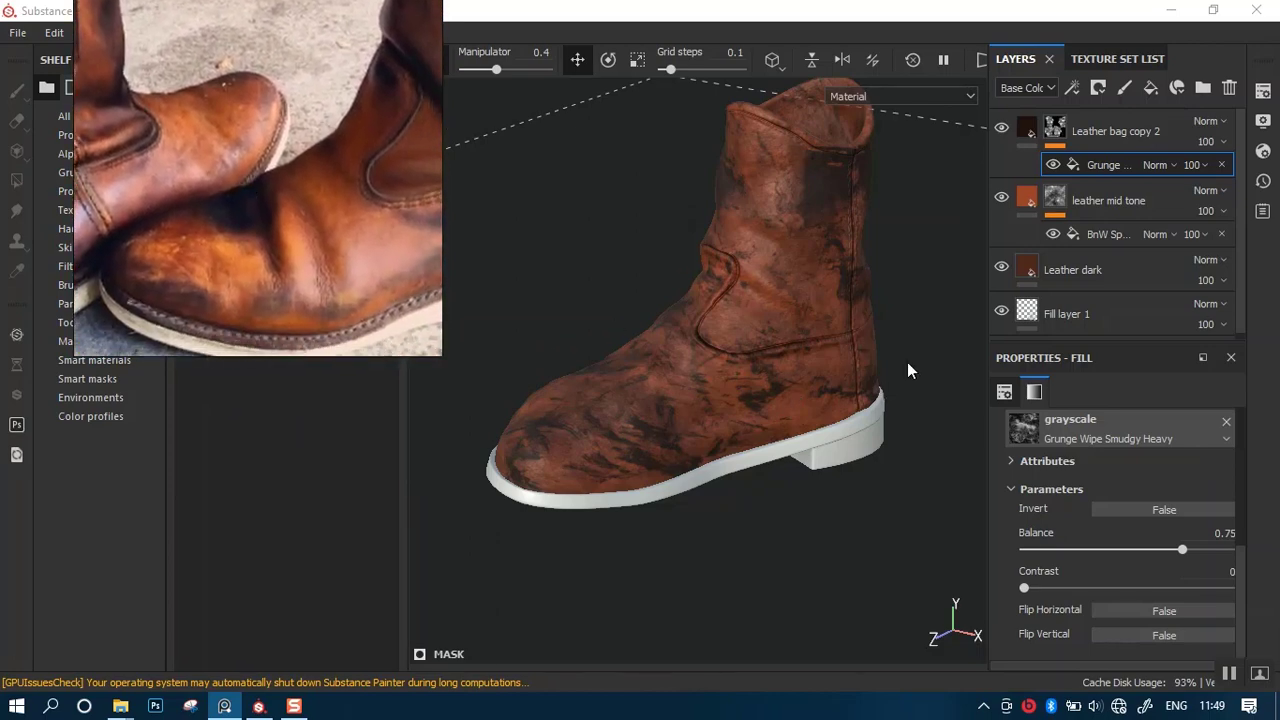
left_click_drag(815, 397, 907, 433, "alt")
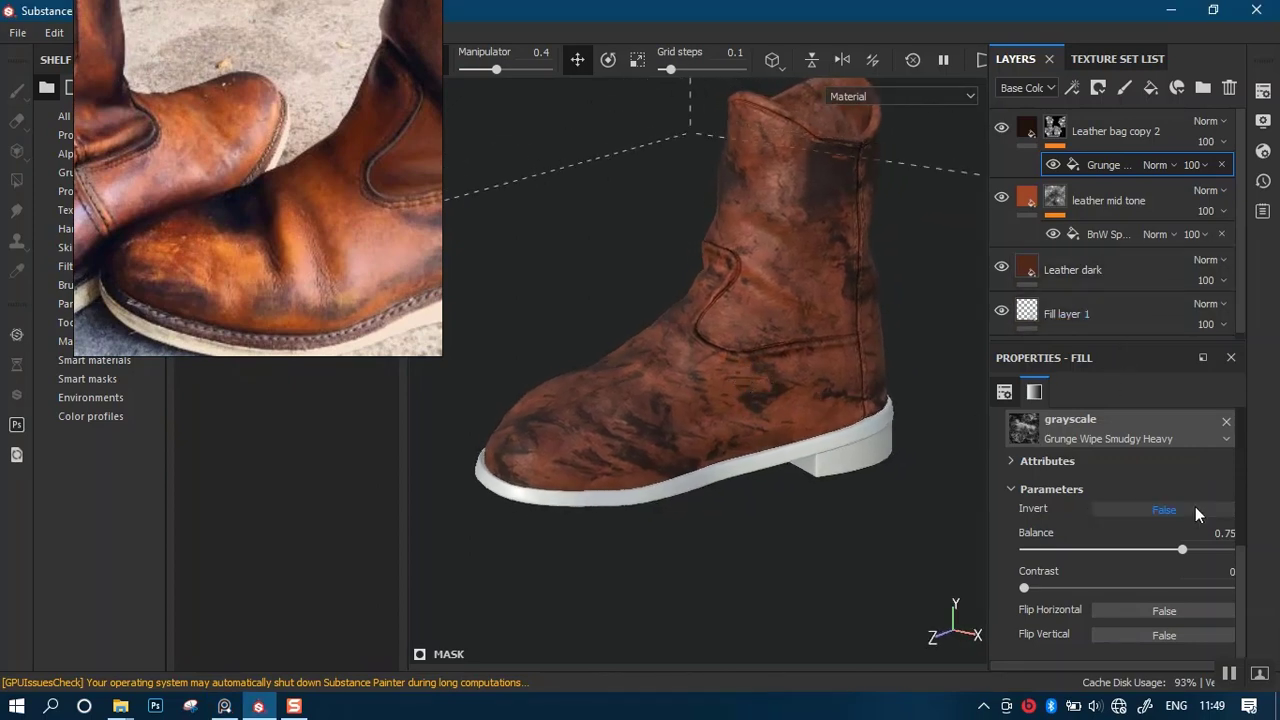
Set the mask grunge's UV scale to 10 and check the dark patches on the toe, side and shaft.
scroll(1238, 570, "up", 4)
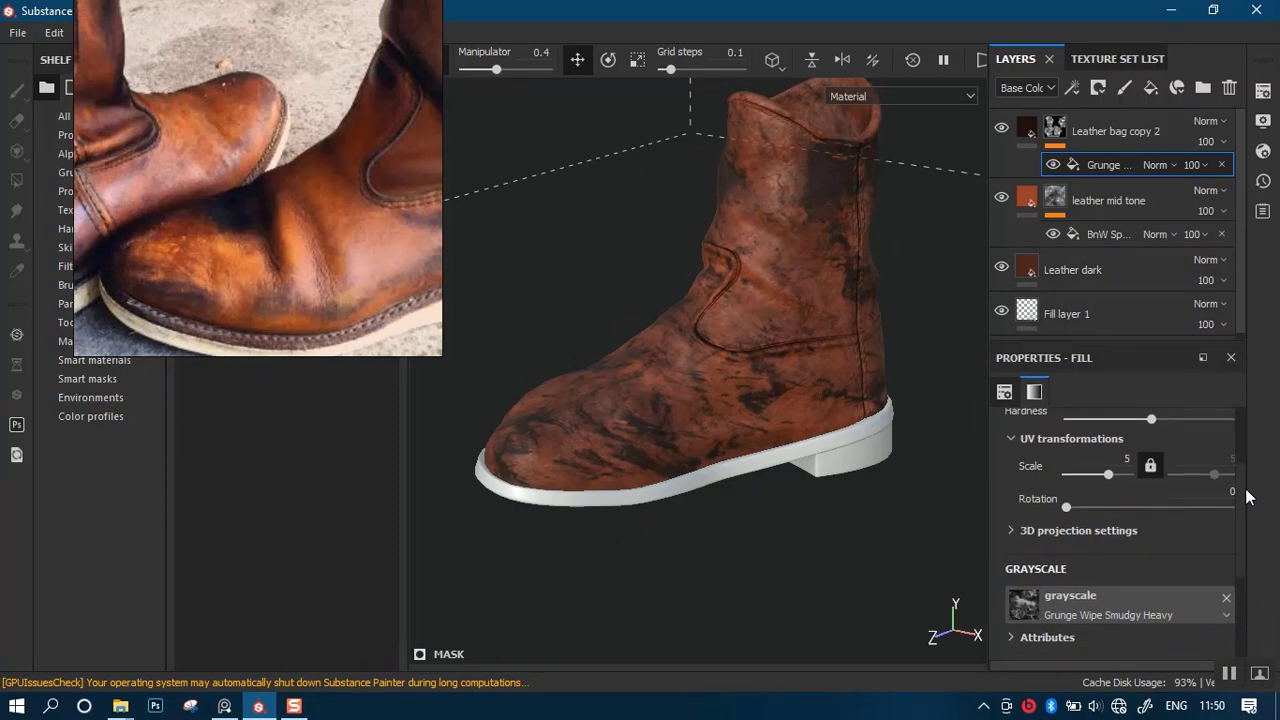
scroll(1247, 497, "down", 1)
scroll(1247, 497, "up", 1)
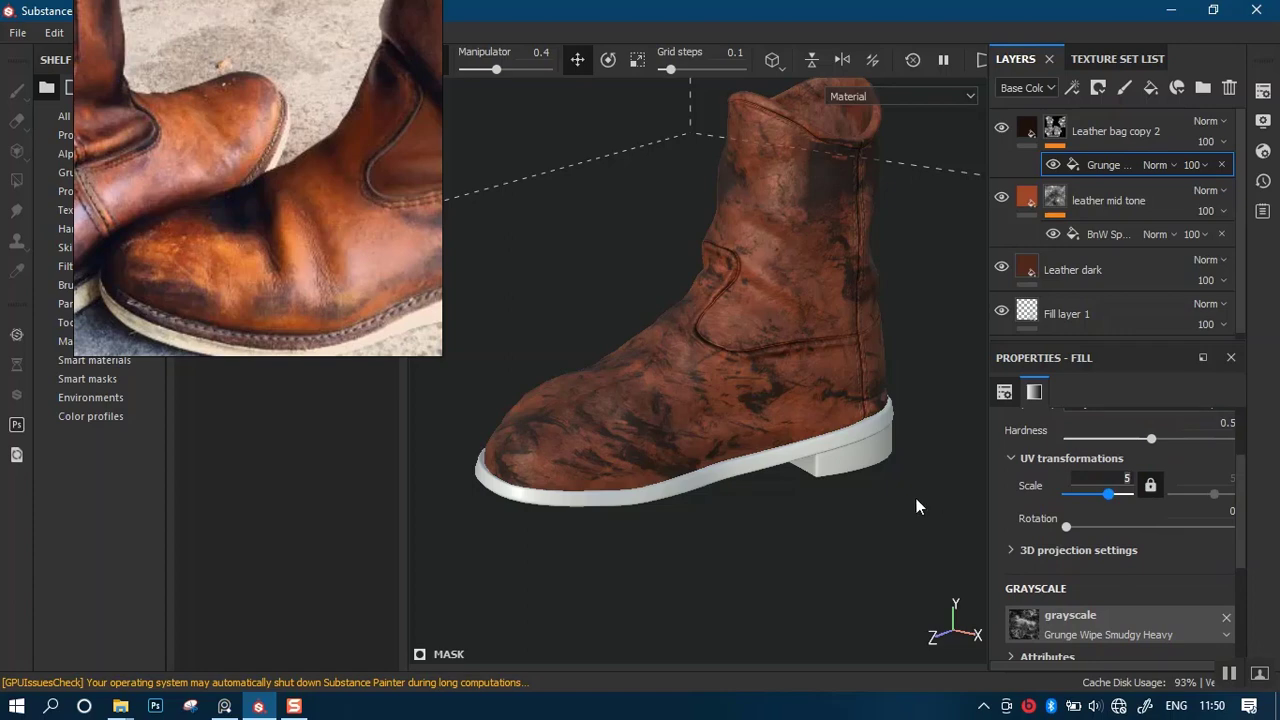
type("0")
key("Return")
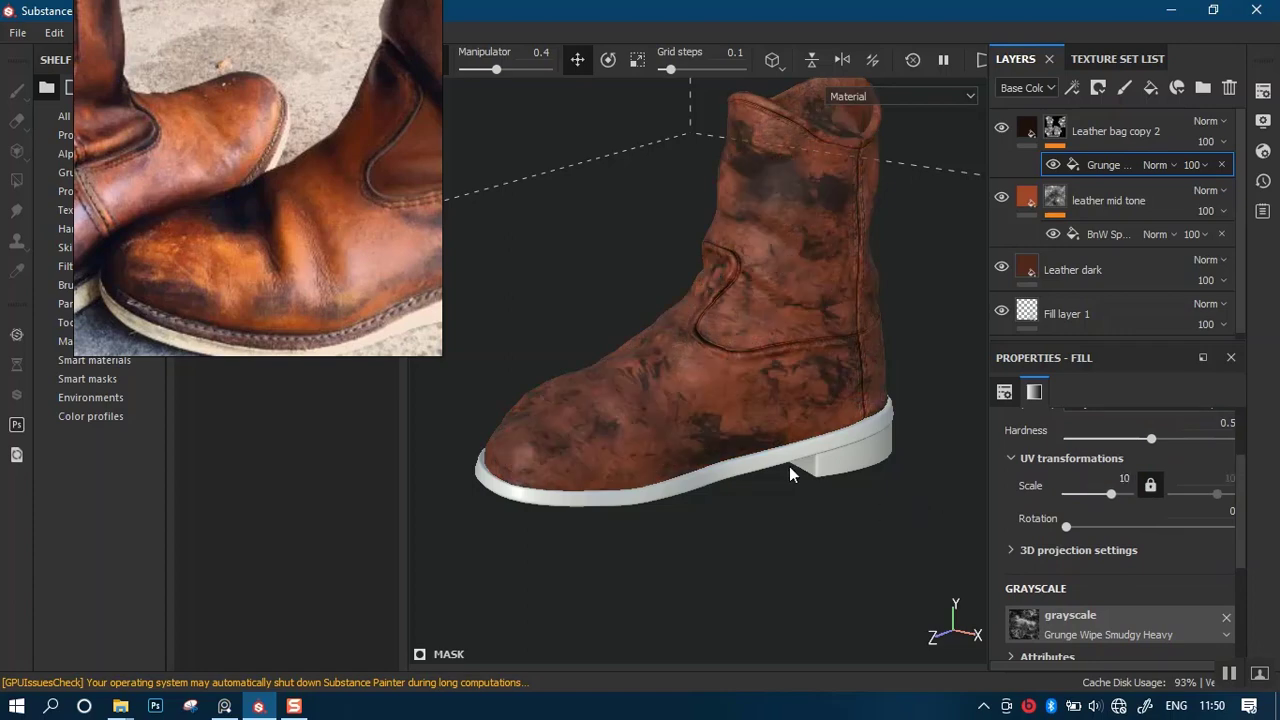
left_click_drag(757, 447, 783, 463, "alt")
middle_click_drag(762, 452, 724, 430, "alt")
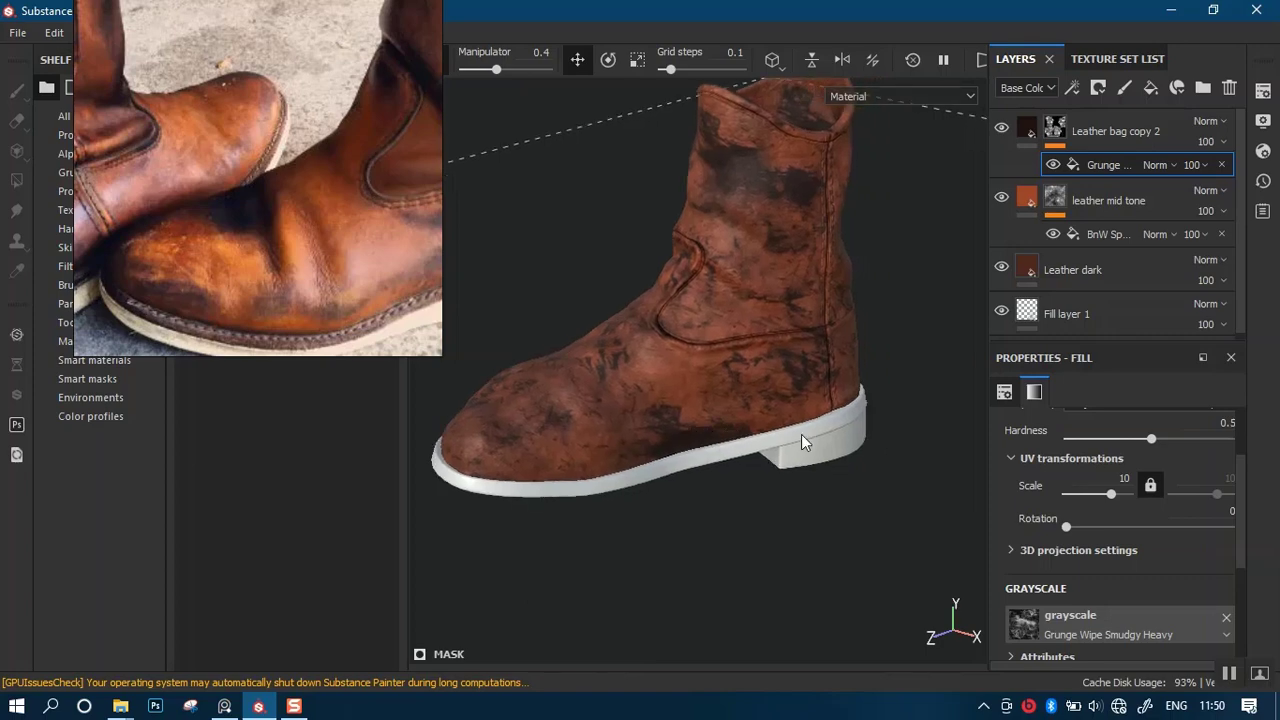
right_click_drag(803, 437, 808, 522, "alt")
left_click_drag(772, 466, 741, 411, "alt")
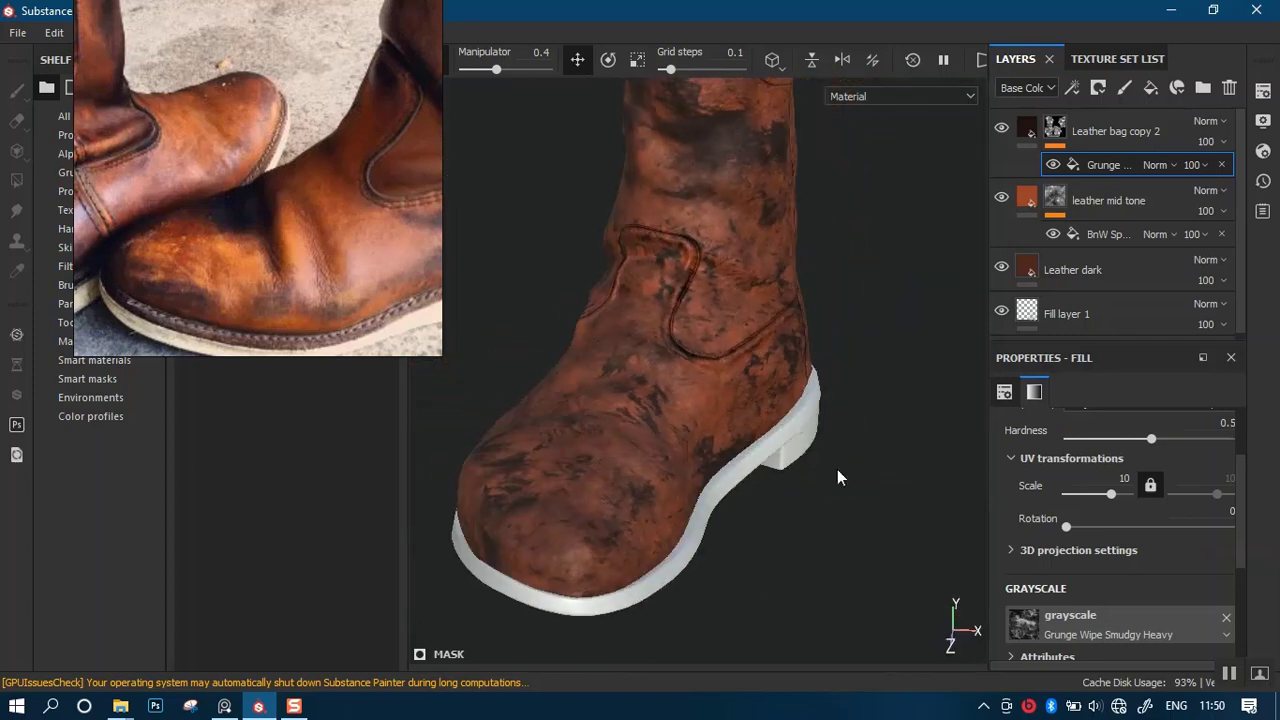
mouse_move(701, 363)
left_mouse_down("alt")
mouse_move(757, 380)
mouse_move(640, 382)
mouse_move(894, 363)
mouse_move(689, 363)
mouse_move(689, 377)
left_mouse_up("alt")
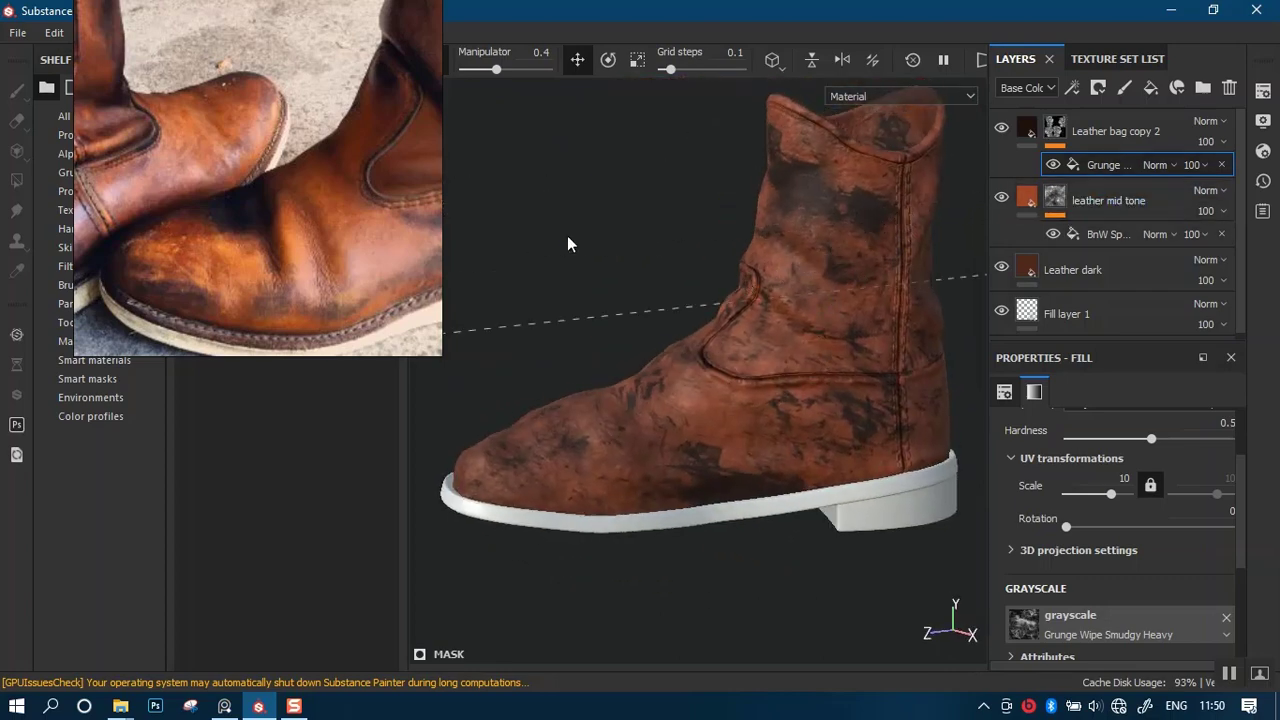
Replace the Leather bag copy 2 mask's grunge with Grunge Leaks and check the result against the reference photo.
middle_click_drag(134, 266, 342, 278)
mouse_move(770, 333)
left_mouse_down("alt")
mouse_move(829, 337)
mouse_move(820, 271)
mouse_move(797, 334)
mouse_move(745, 352)
mouse_move(826, 377)
mouse_move(760, 368)
mouse_move(766, 345)
mouse_move(914, 324)
left_mouse_up("alt")
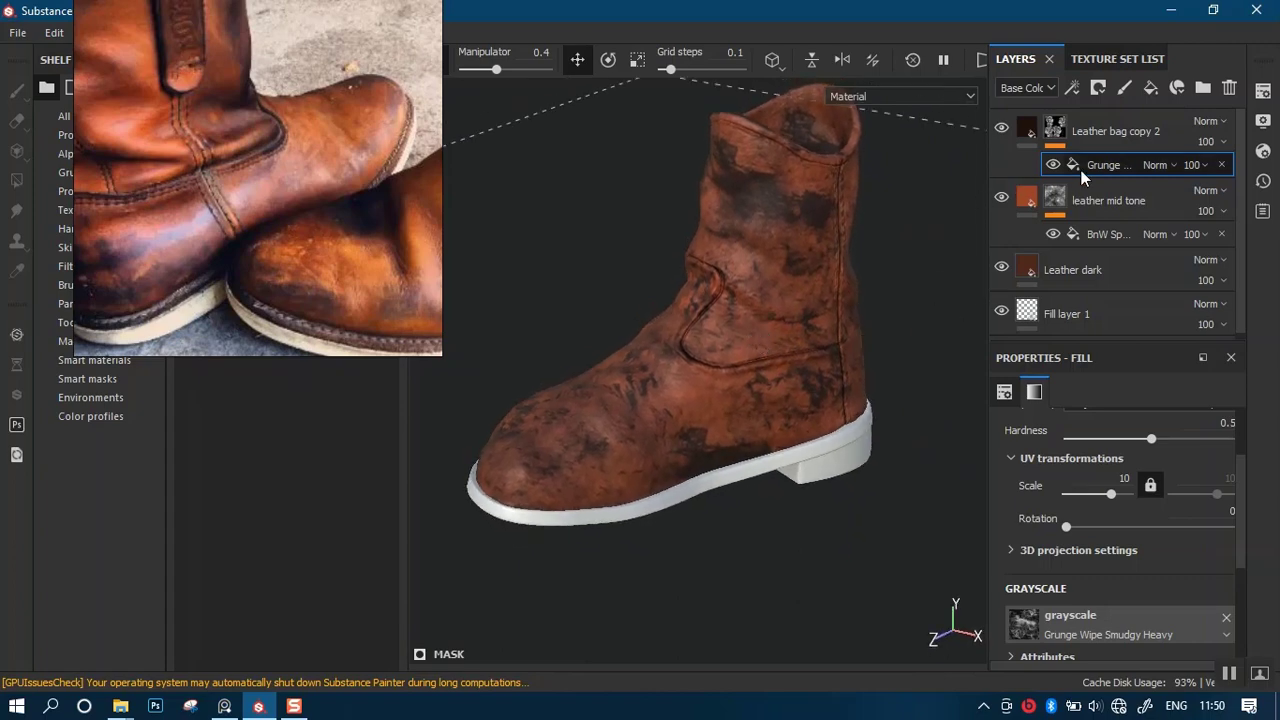
left_click(1037, 619)
left_click(1044, 628)
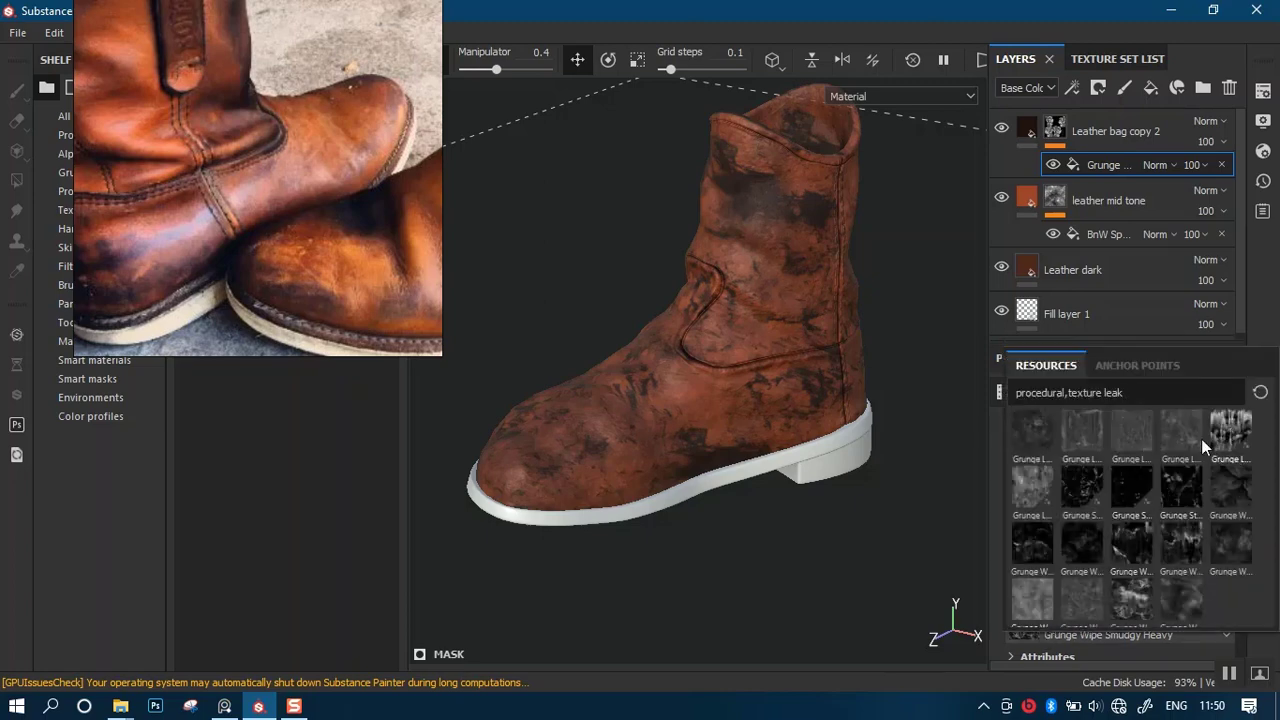
left_click(1201, 439)
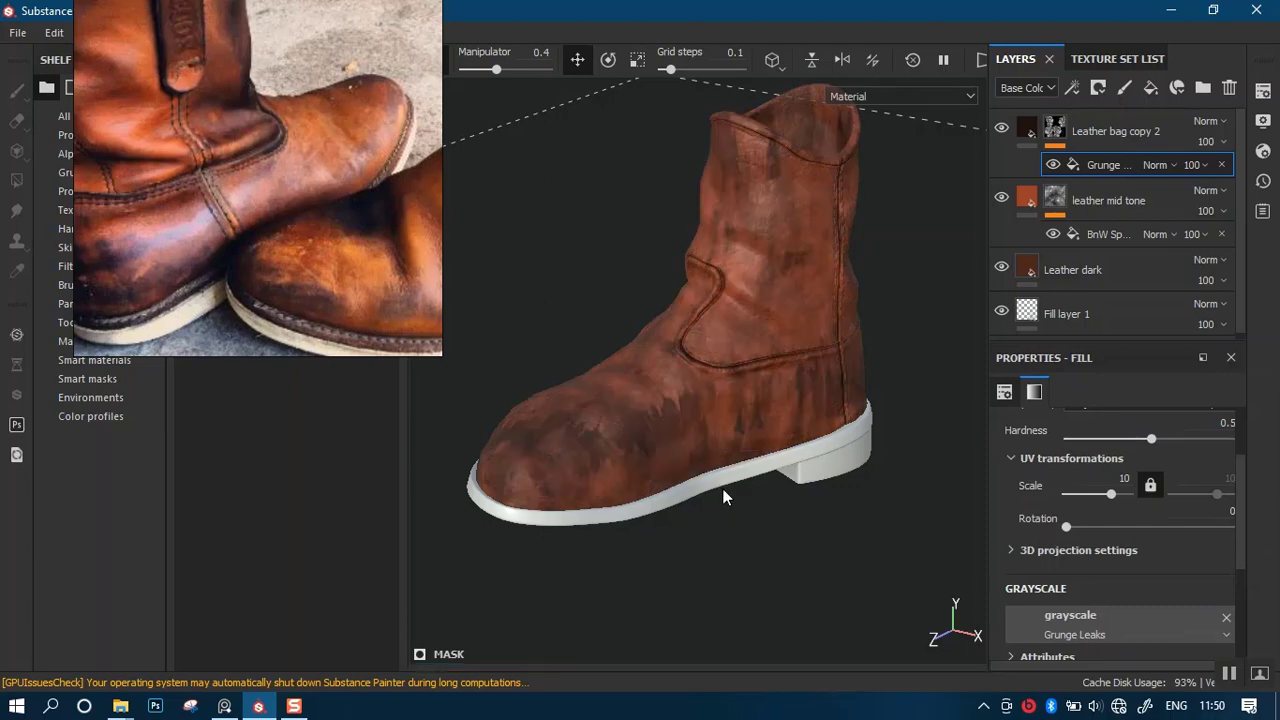
left_click_drag(723, 490, 806, 399, "alt")
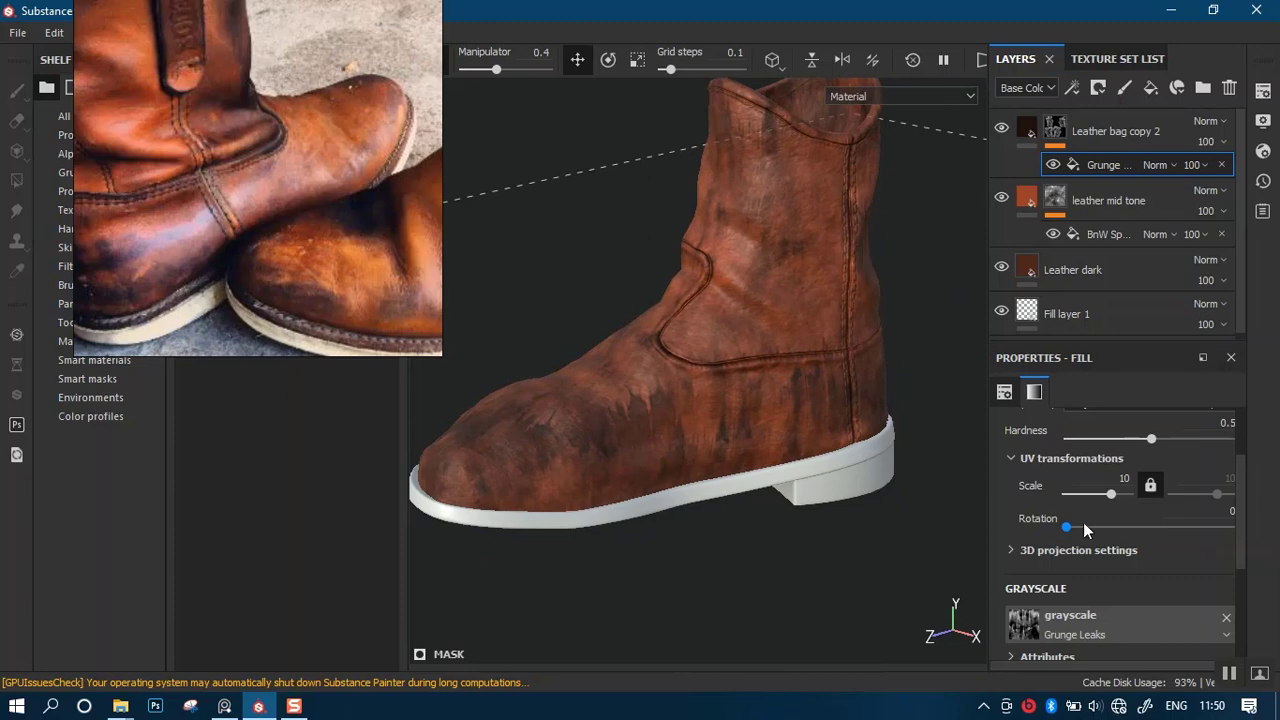
Rotate the Grunge Leaks fill to 88.99 and compare the streaks with the ankle area of the reference boot.
left_click_drag(1085, 529, 1110, 529)
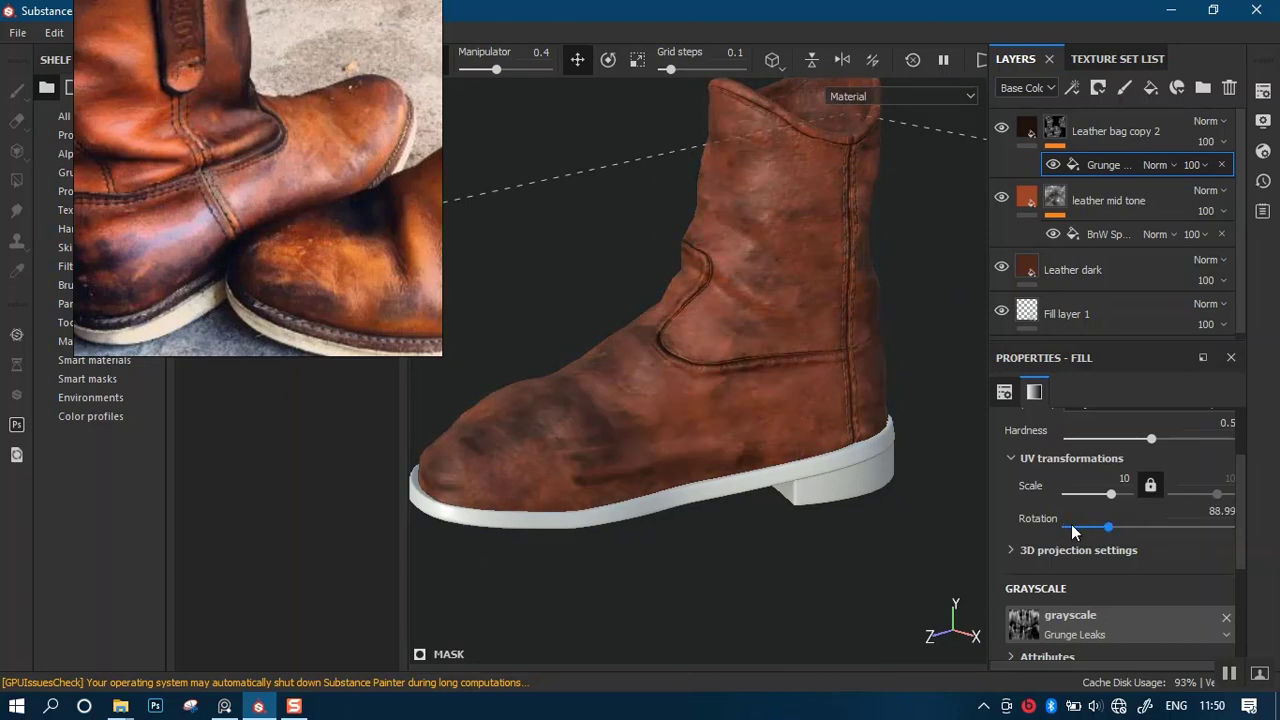
left_click_drag(795, 462, 670, 400, "alt")
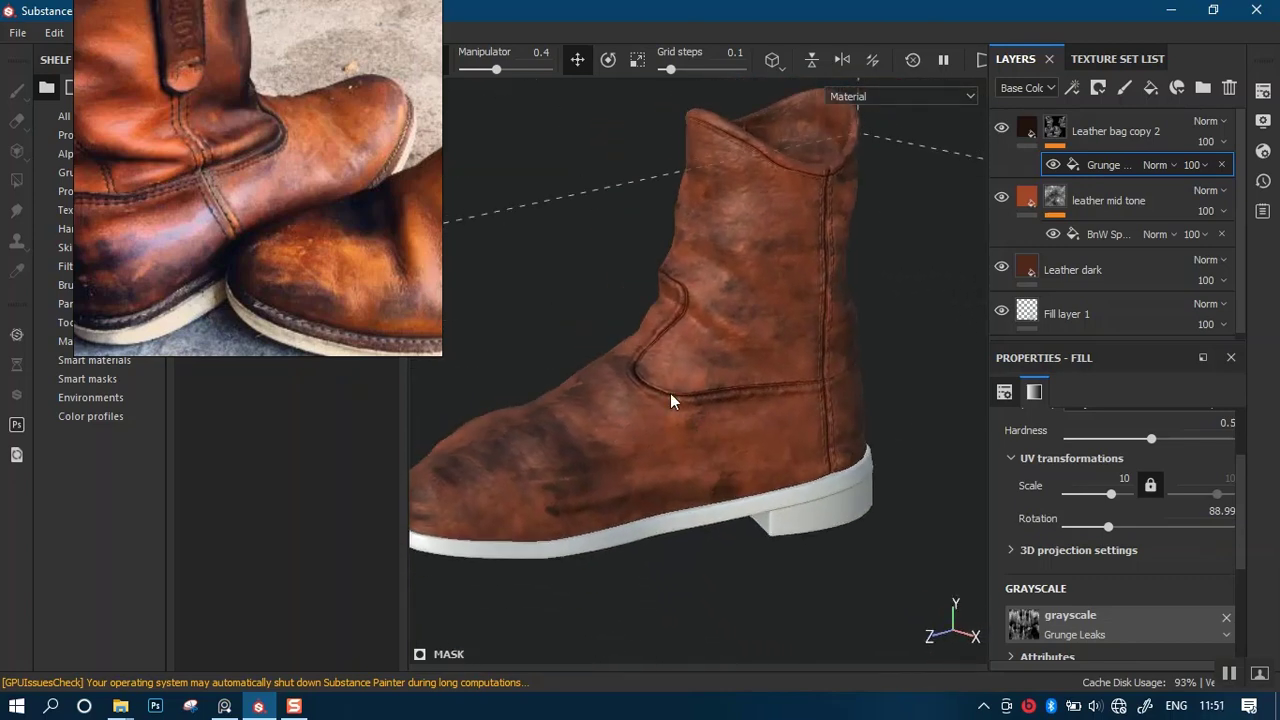
scroll(285, 245, "down", 3)
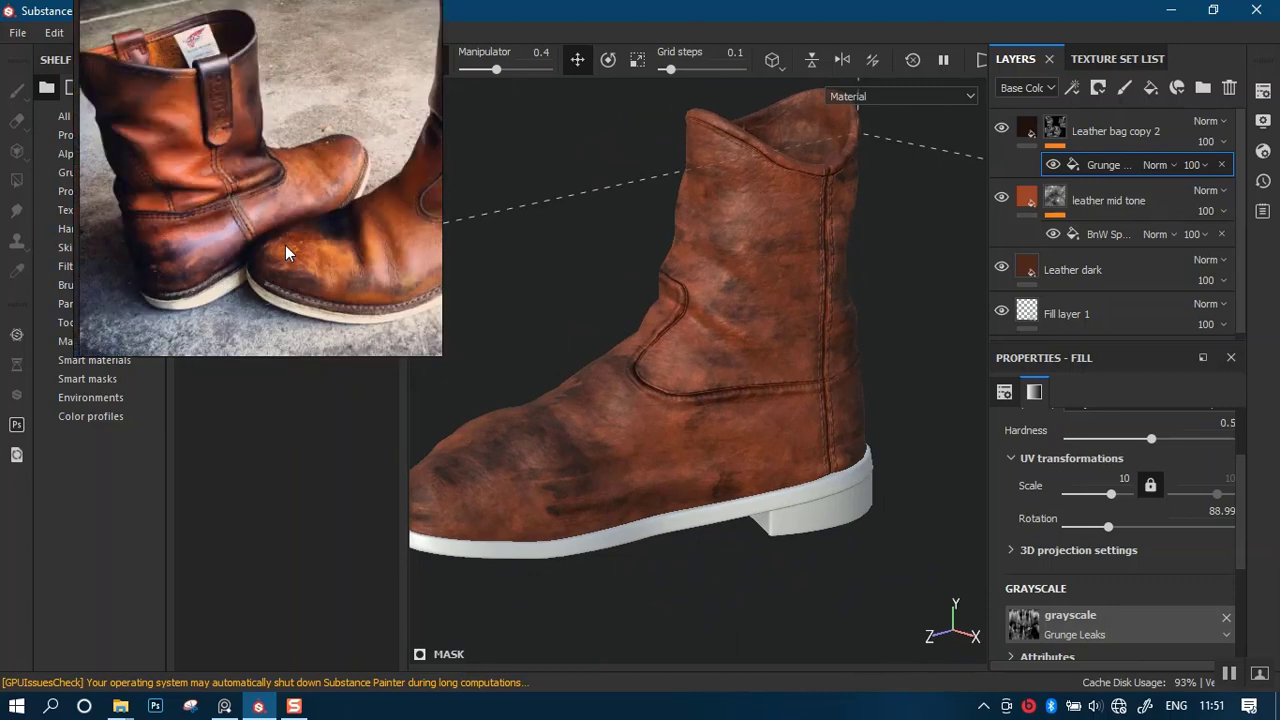
middle_click_drag(285, 245, 175, 255)
middle_click_drag(286, 214, 330, 239)
scroll(270, 245, "up", 3)
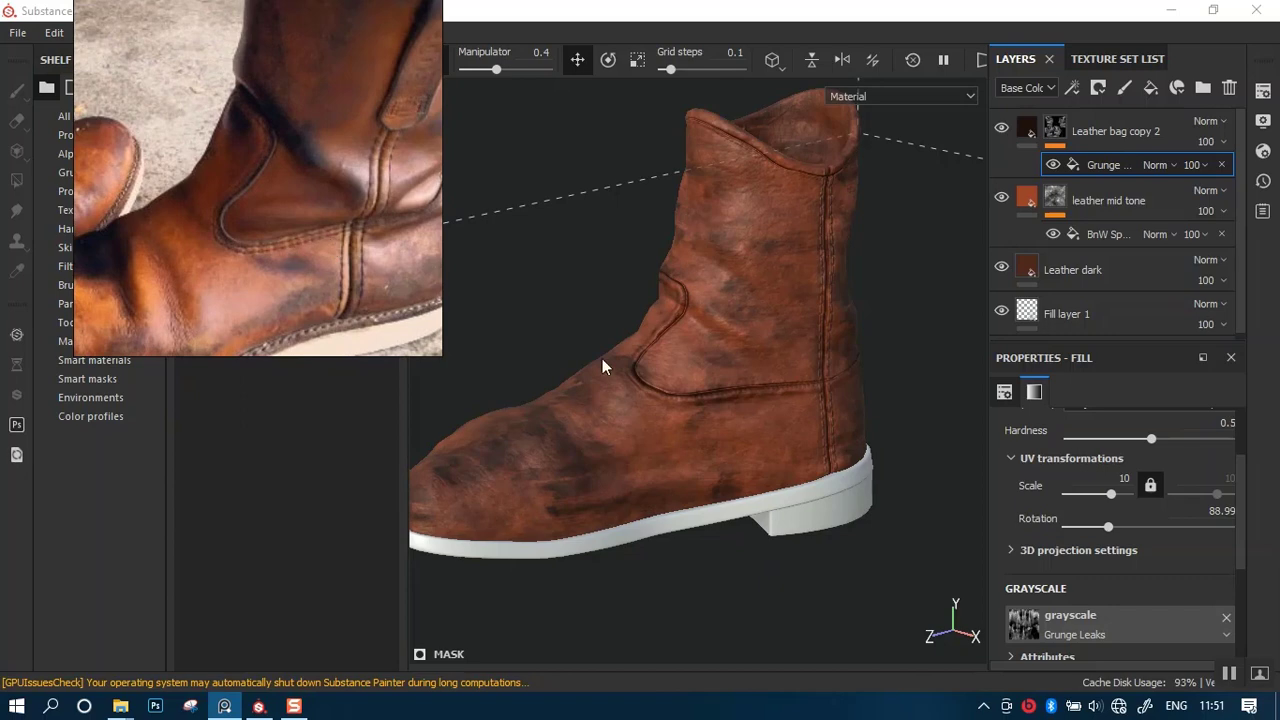
left_click_drag(753, 426, 808, 414, "alt")
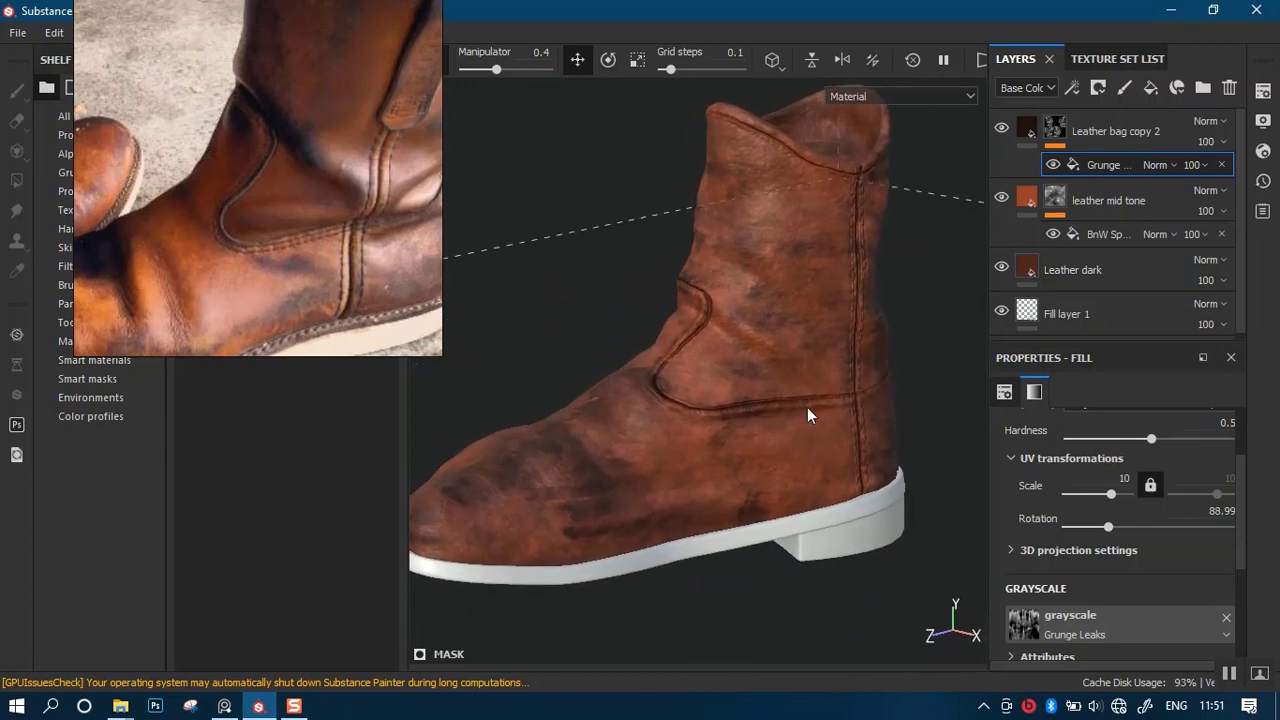
Adjust the Grunge Leaks mask's balance to 0.46, checking the dark areas on the boot.
scroll(1242, 557, "down", 4)
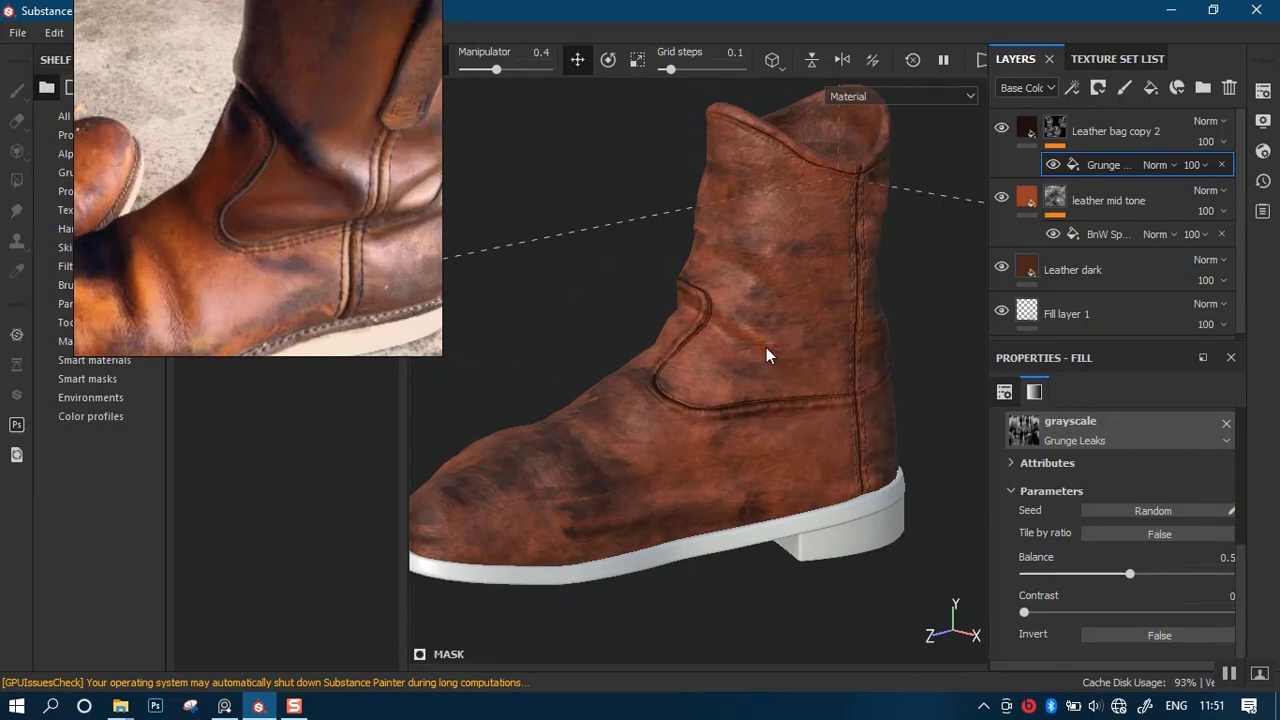
left_click_drag(783, 367, 808, 397, "alt")
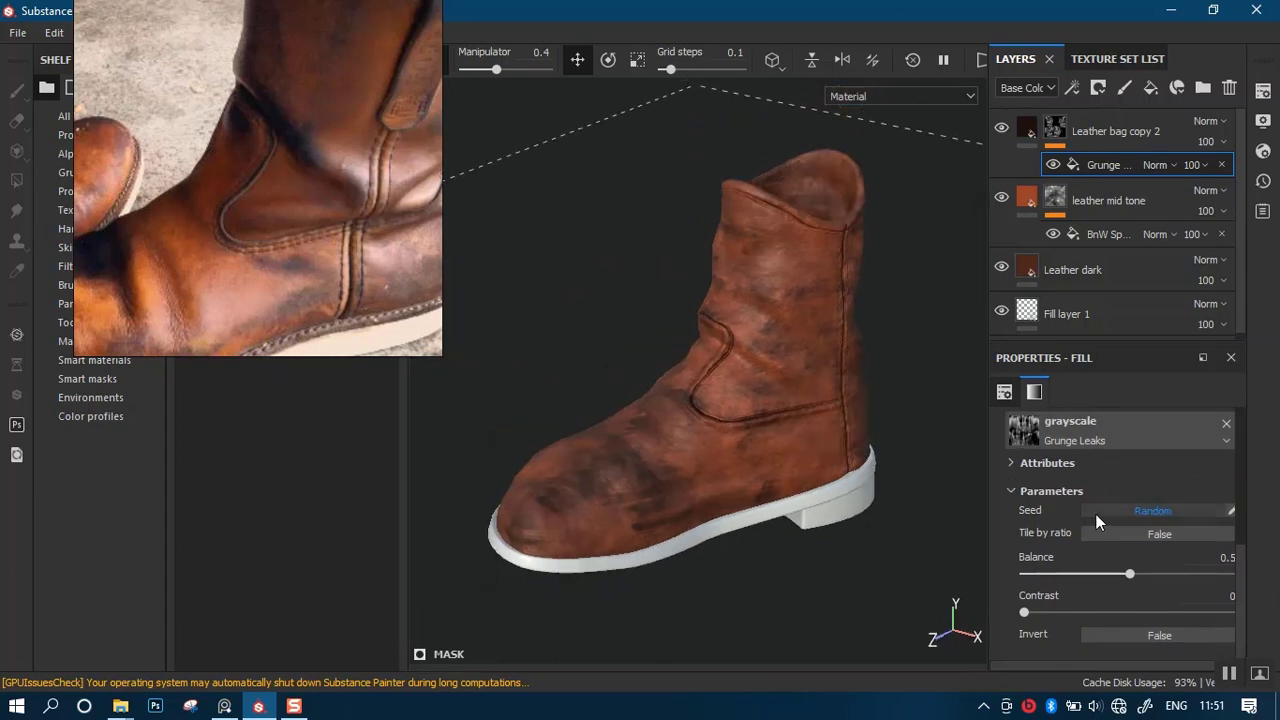
left_click_drag(1138, 576, 1172, 577)
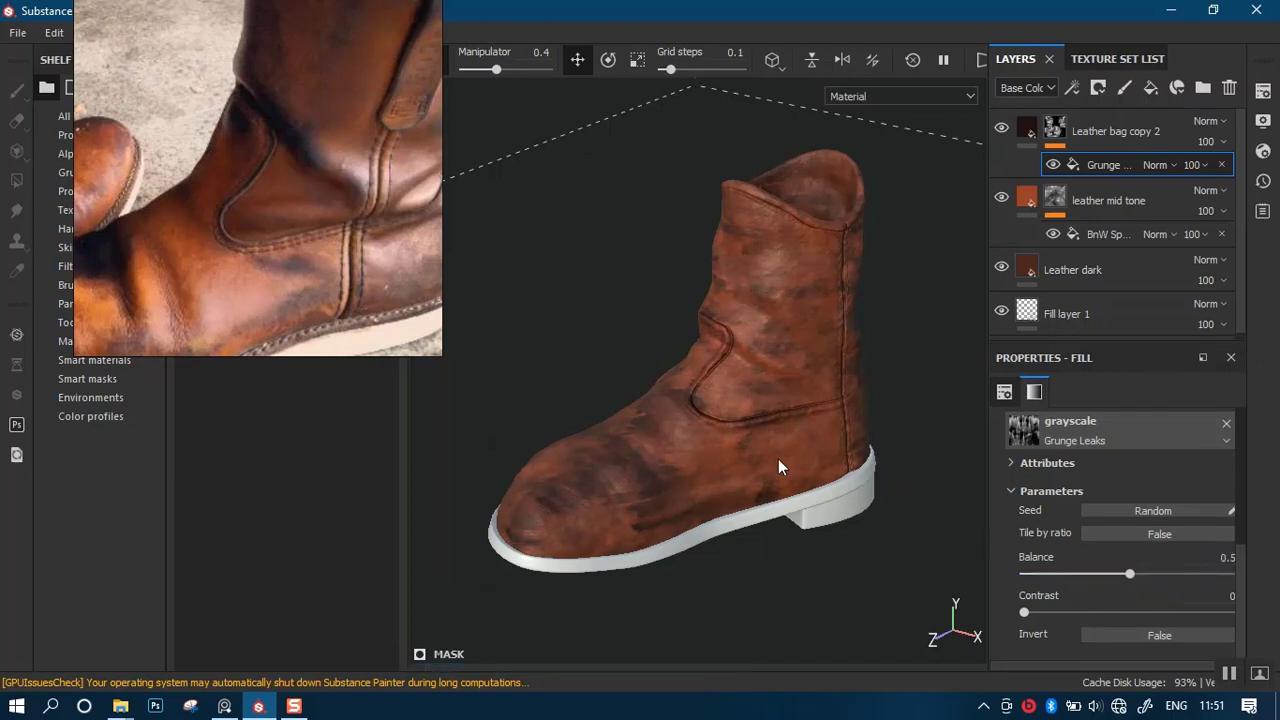
left_click(1103, 573)
left_click_drag(760, 434, 768, 421, "alt")
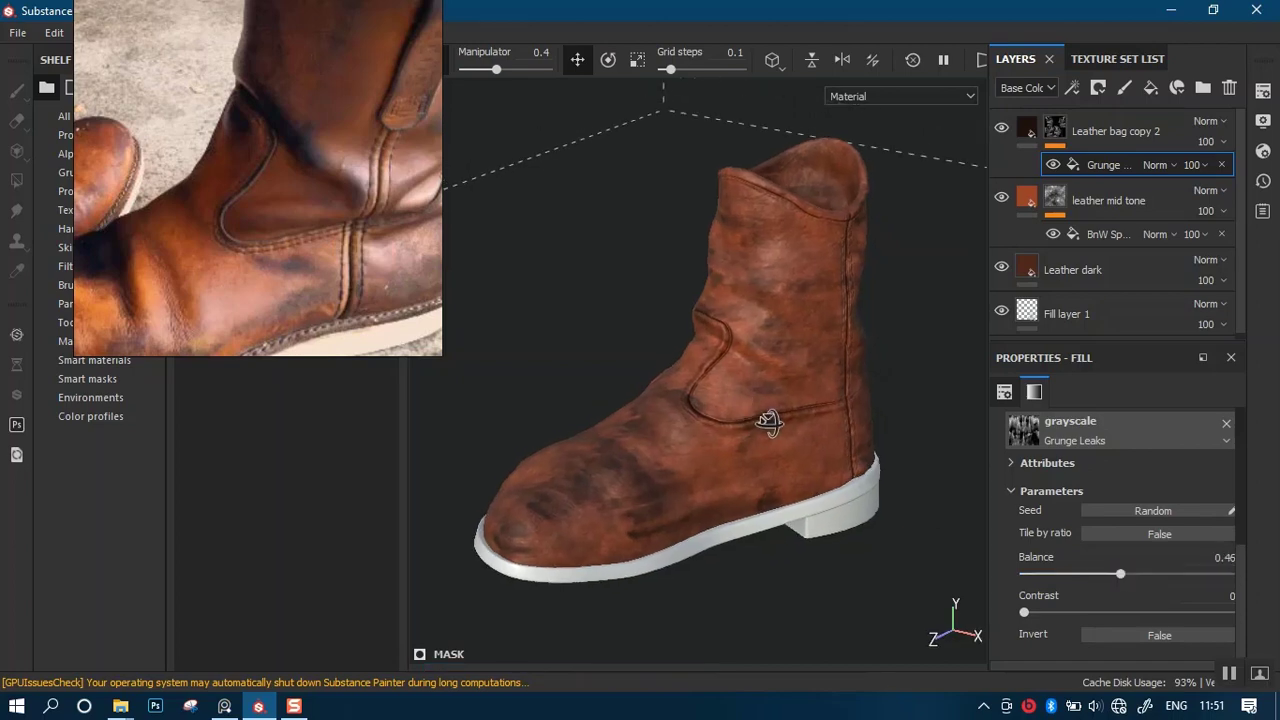
Add a Blur filter above the Grunge Leaks fill in the Leather bag copy 2 layer's mask.
left_click(1055, 138)
right_click(1054, 131)
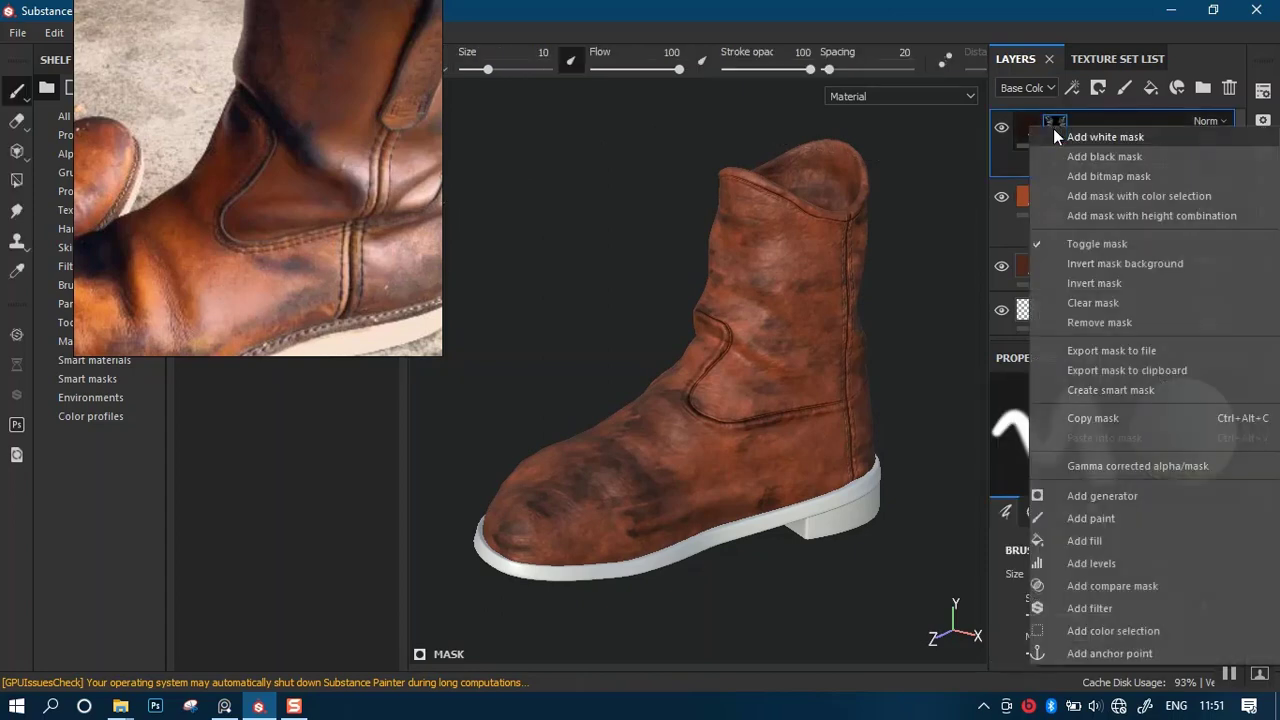
left_click(1087, 607)
left_click(1096, 434)
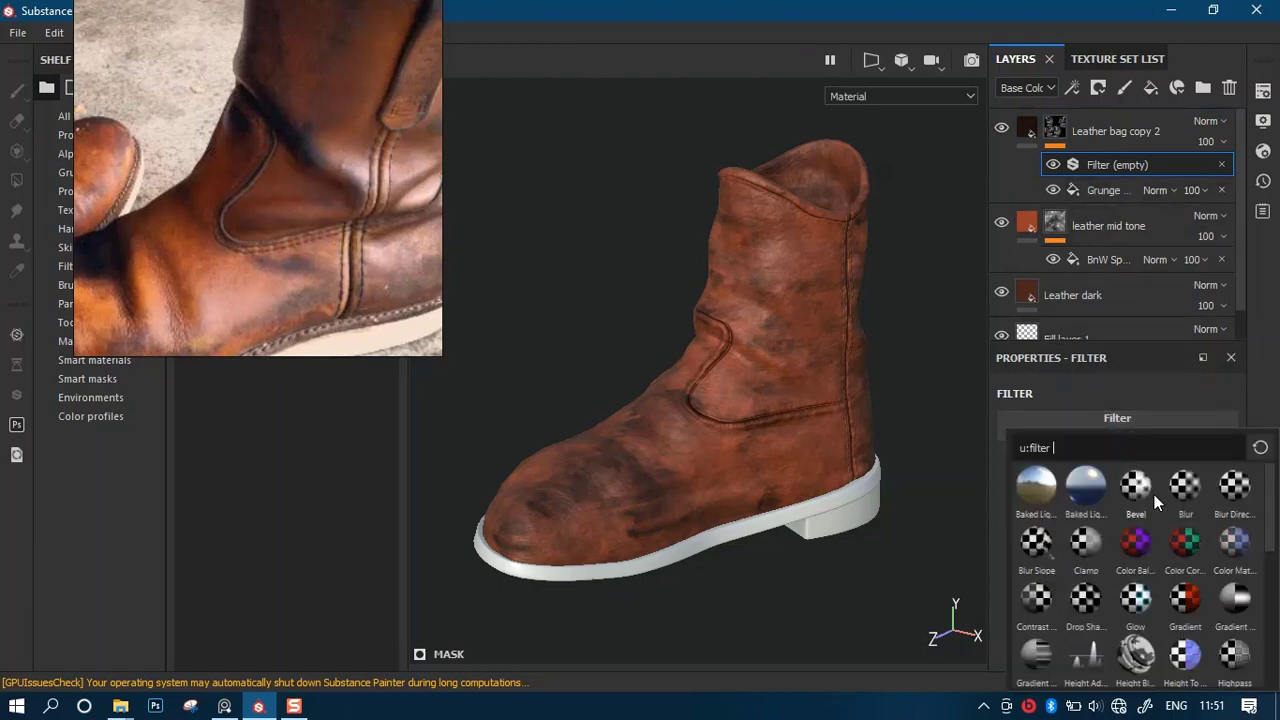
left_click(1186, 488)
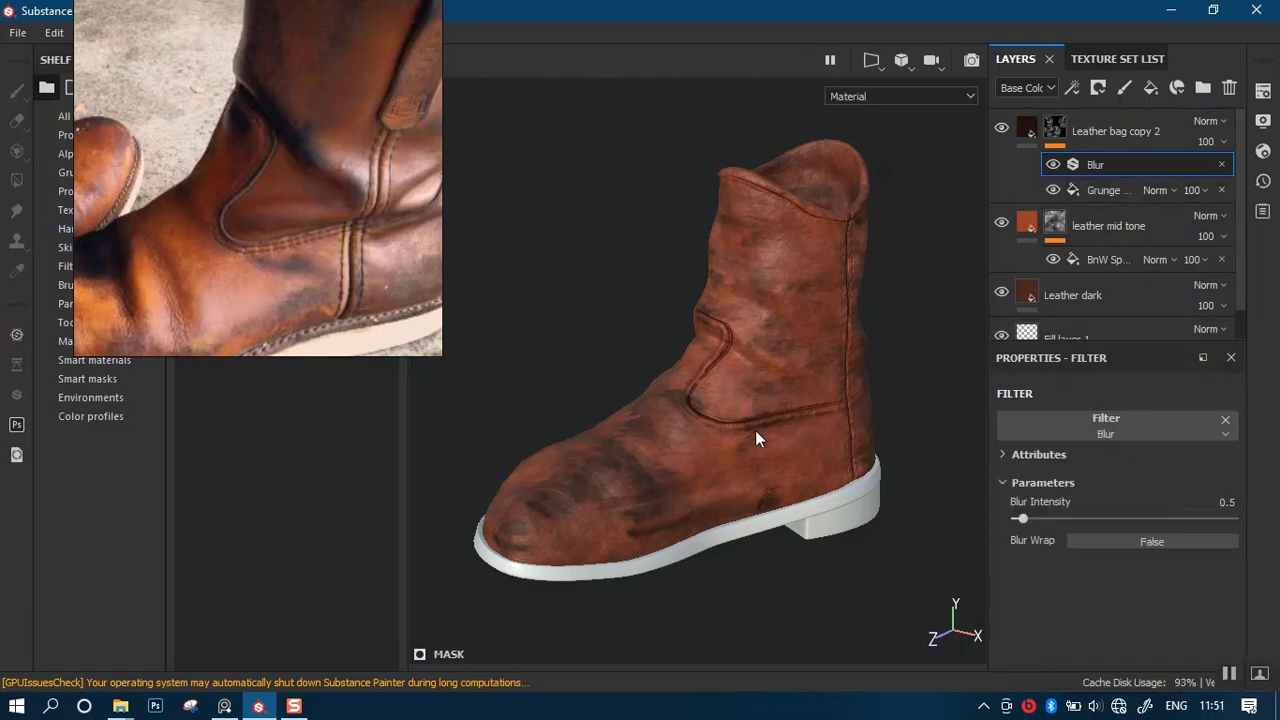
left_click_drag(757, 437, 790, 380, "alt")
Set the Grunge Leaks fill's balance to 0.53 in the Leather bag copy 2 mask and bring both boots into view.
left_click(1105, 190)
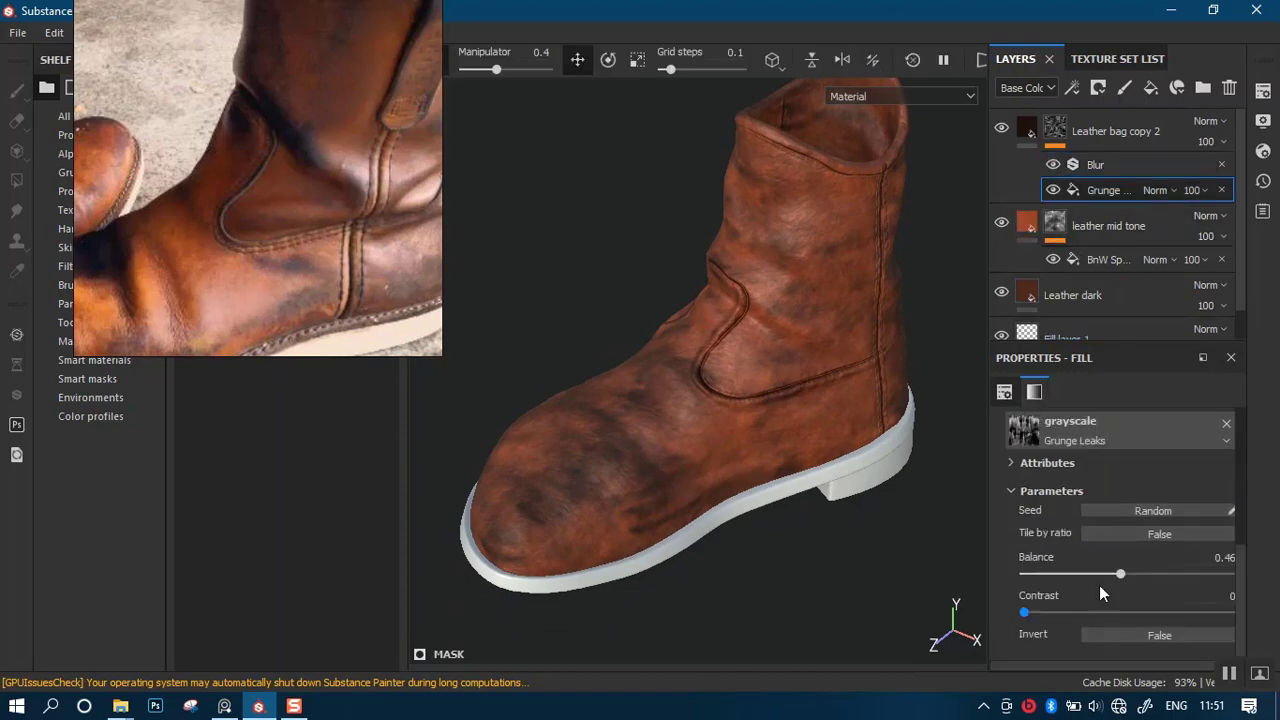
left_click(1135, 574)
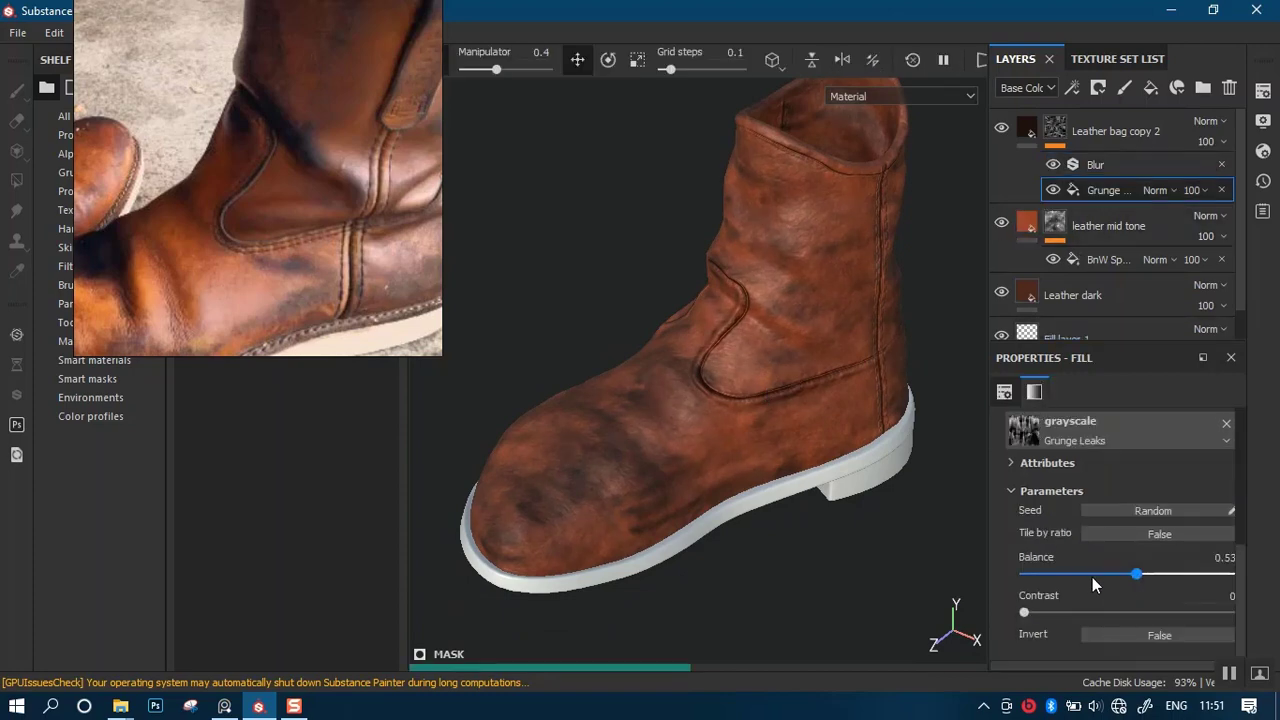
right_click_drag(757, 521, 801, 276, "alt")
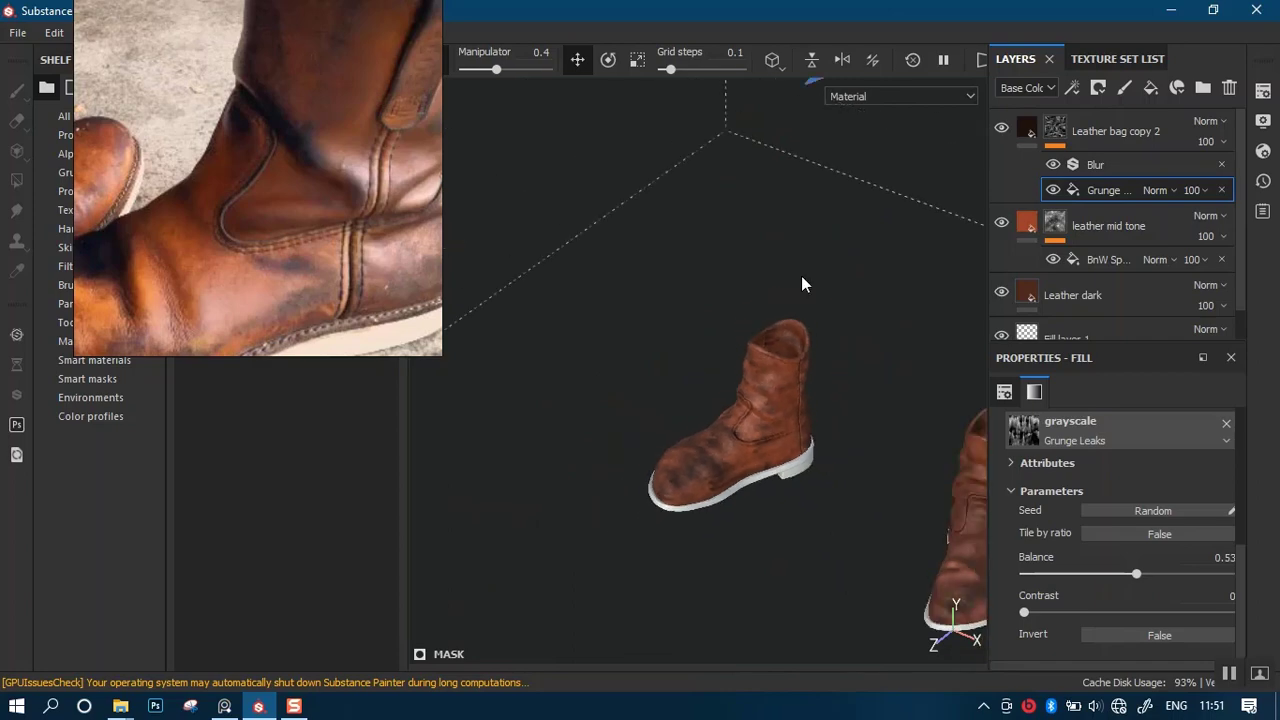
middle_click_drag(783, 428, 679, 429, "alt")
right_click_drag(785, 385, 795, 450, "alt")
Examine the blurred dark patches on the toes, sides and shafts of both boots against the reference photo.
left_click_drag(808, 429, 714, 417, "alt")
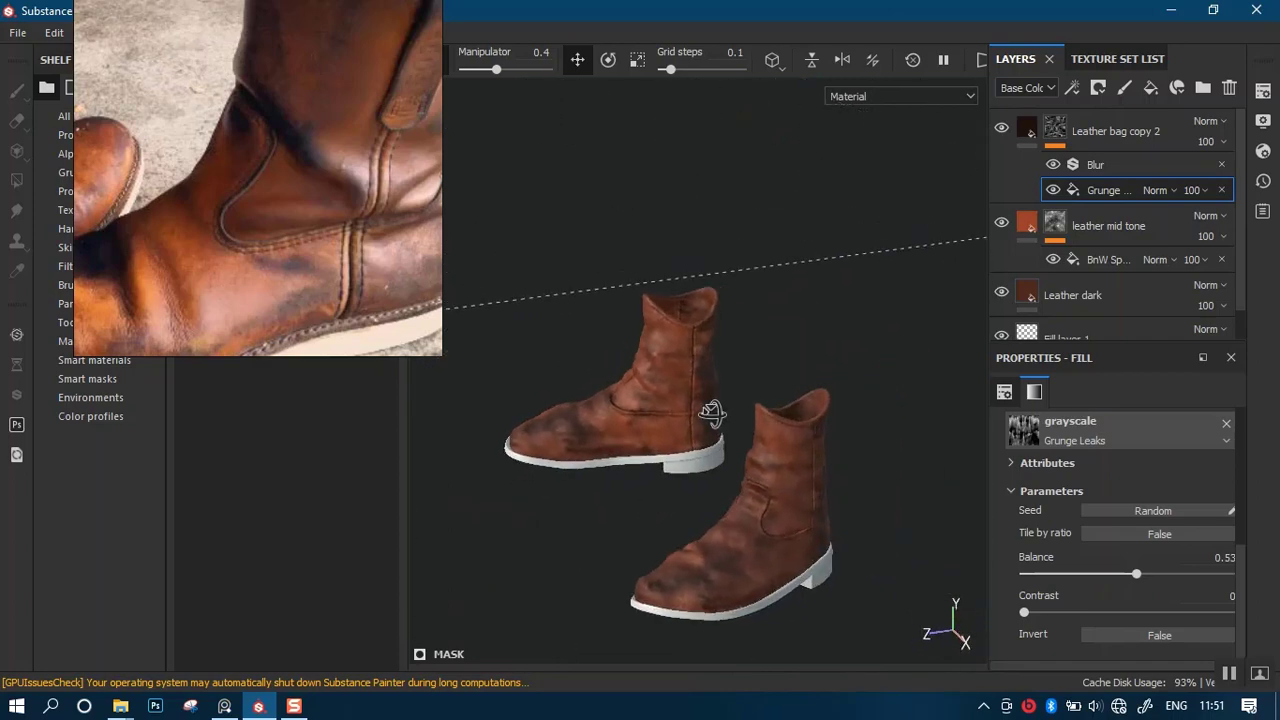
middle_click_drag(724, 444, 780, 419, "alt")
right_click_drag(765, 430, 757, 494, "alt")
mouse_move(757, 456)
left_mouse_down("alt")
mouse_move(720, 434)
mouse_move(757, 446)
left_mouse_up("alt")
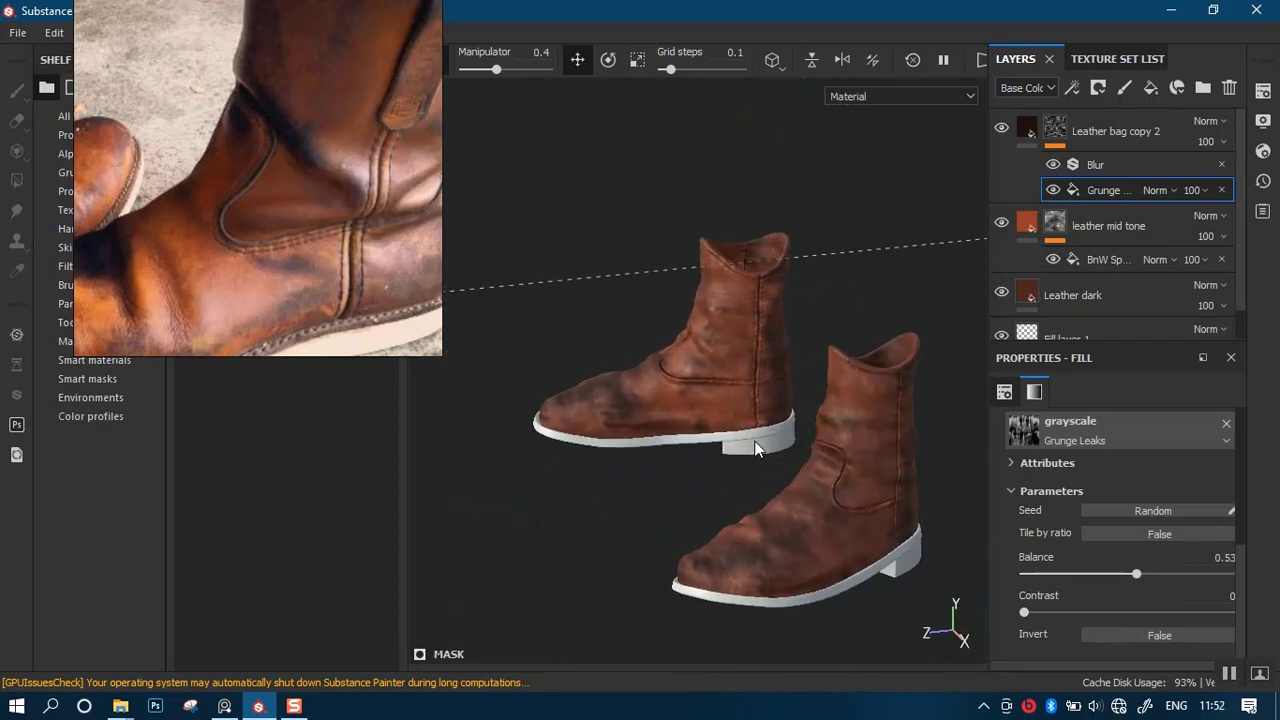
right_click_drag(757, 446, 763, 457, "alt")
left_click_drag(763, 457, 757, 480, "alt")
middle_click_drag(757, 477, 772, 396, "alt")
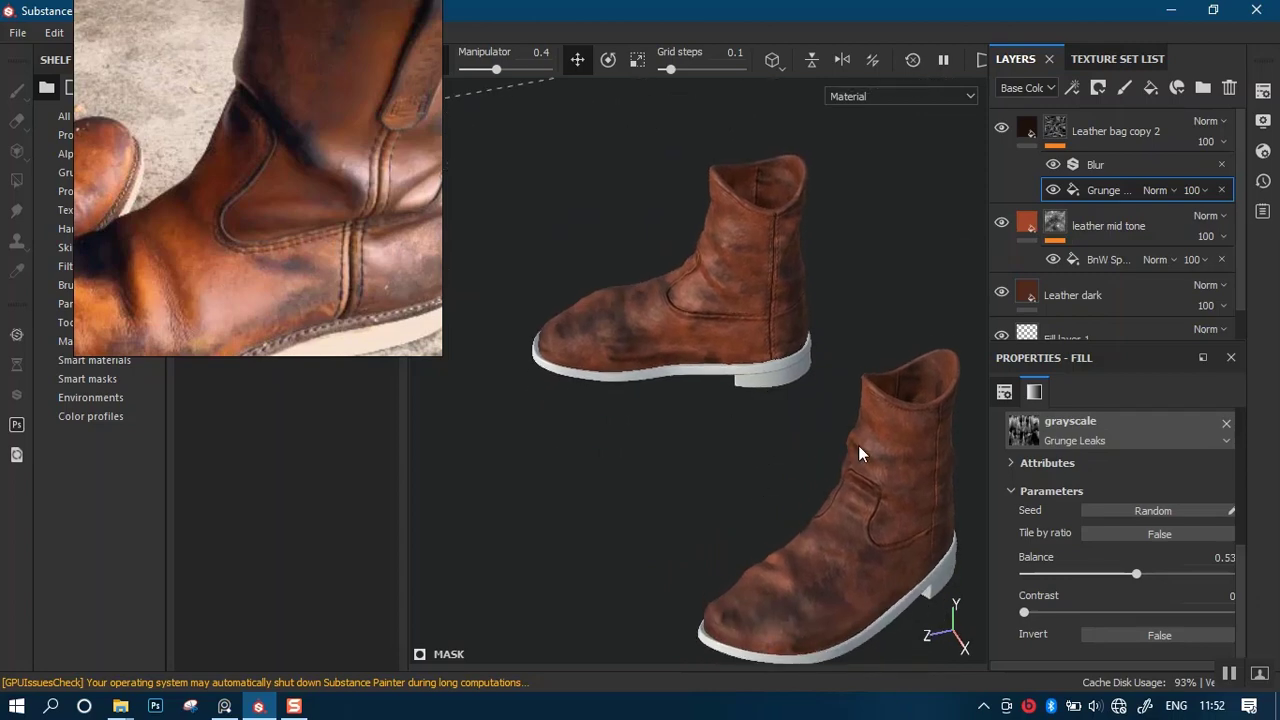
mouse_move(858, 446)
right_mouse_down("shift")
mouse_move(684, 448)
mouse_move(723, 449)
right_mouse_up("shift")
left_click_drag(723, 449, 723, 380, "alt")
right_click_drag(794, 402, 794, 465, "alt")
mouse_move(794, 465)
left_mouse_down("alt")
mouse_move(780, 434)
mouse_move(634, 380)
mouse_move(708, 404)
mouse_move(634, 406)
mouse_move(874, 434)
mouse_move(753, 441)
mouse_move(826, 477)
mouse_move(749, 457)
mouse_move(782, 450)
left_mouse_up("alt")
right_click_drag(782, 442, 753, 440, "shift")
left_click_drag(753, 440, 694, 415, "alt")
middle_click_drag(694, 415, 840, 445, "alt")
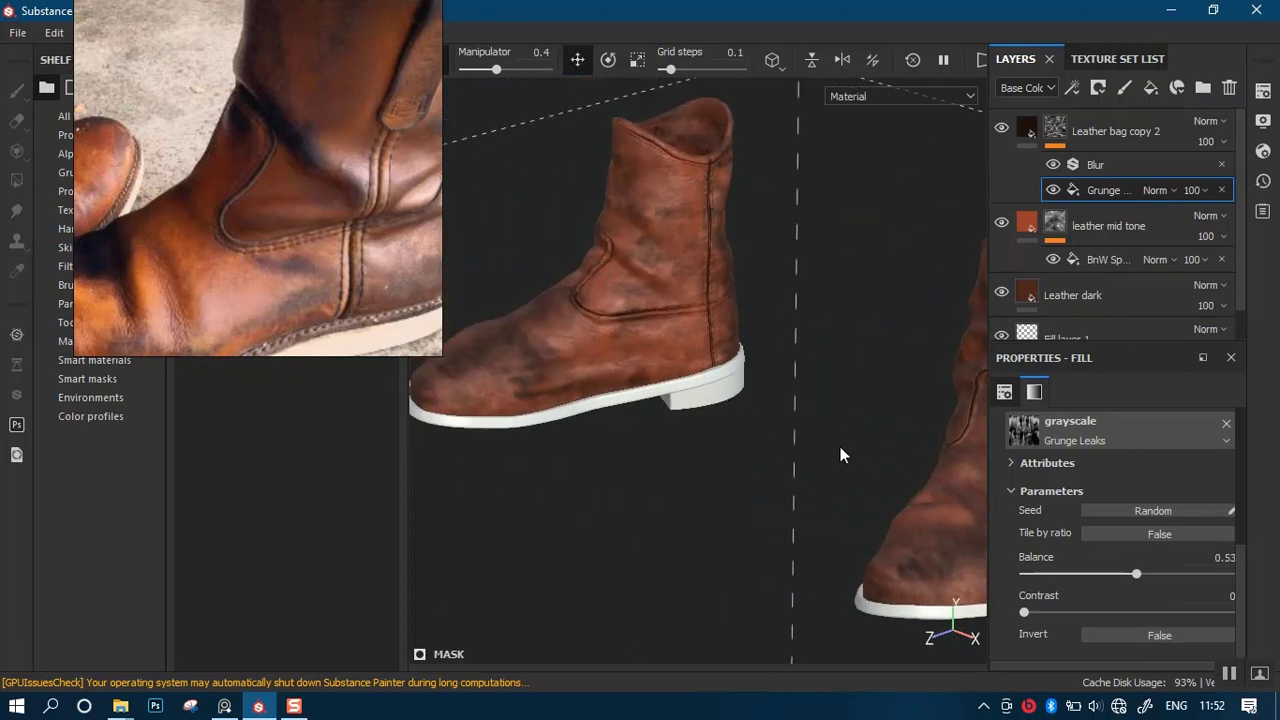
left_click_drag(840, 445, 673, 399, "alt")
middle_click_drag(673, 399, 770, 418, "alt")
right_click_drag(770, 418, 703, 438, "alt")
middle_click_drag(703, 438, 638, 442, "alt")
right_click_drag(638, 442, 694, 428, "alt")
middle_click_drag(694, 428, 769, 420, "alt")
left_click_drag(769, 420, 662, 416, "alt")
middle_click_drag(805, 463, 680, 395, "alt")
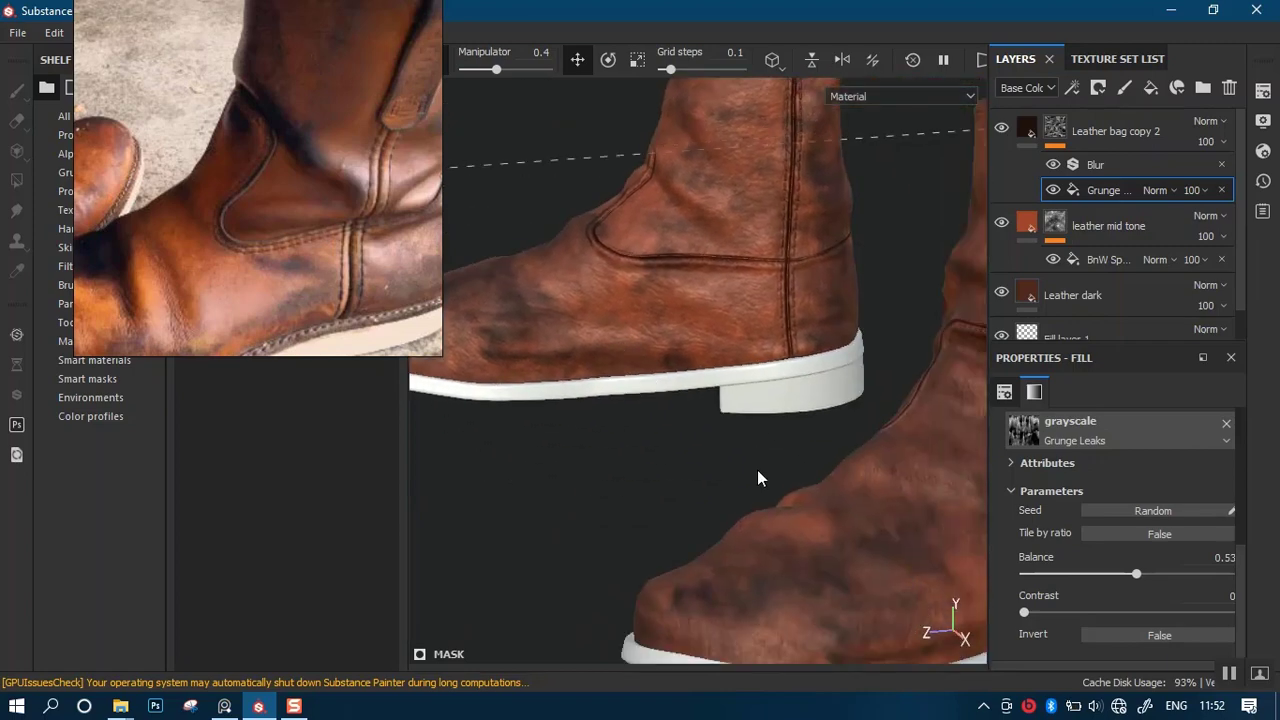
middle_click_drag(757, 477, 742, 428, "alt")
left_click_drag(742, 428, 698, 416, "alt")
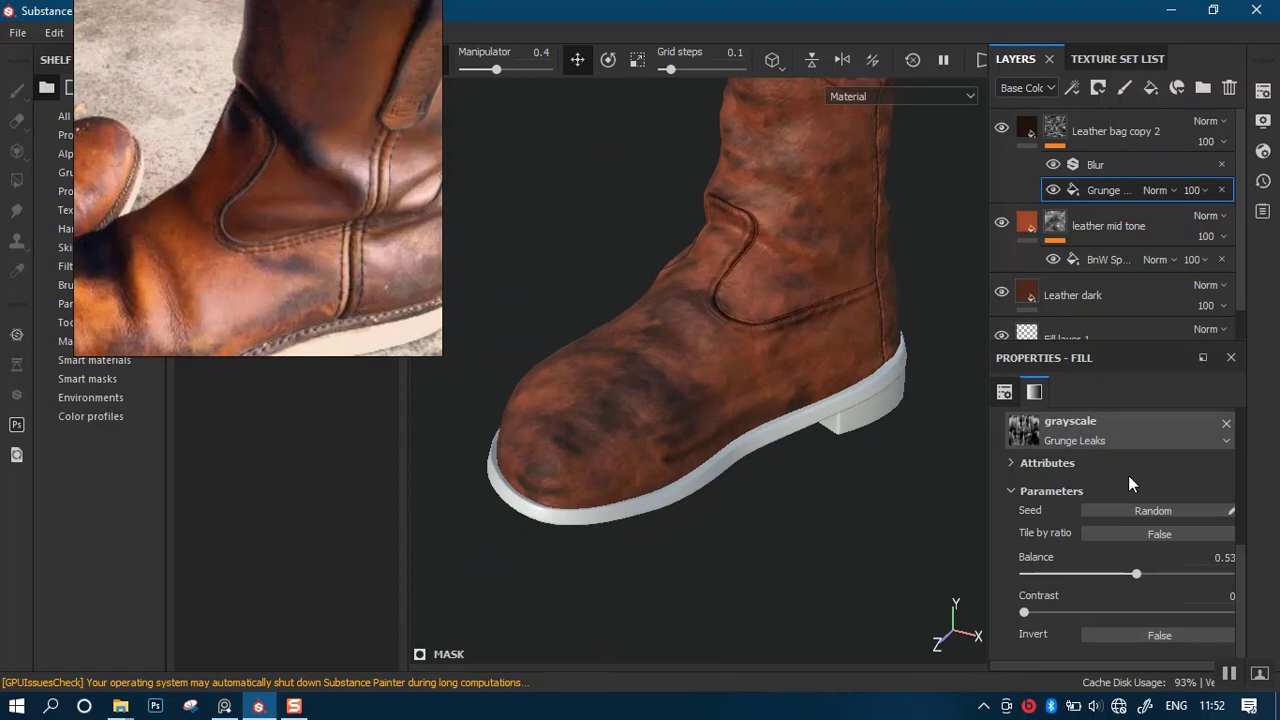
Randomize the Grunge Leaks fill's seed and inspect how the dark patches are distributed on both boots.
left_click(1125, 510)
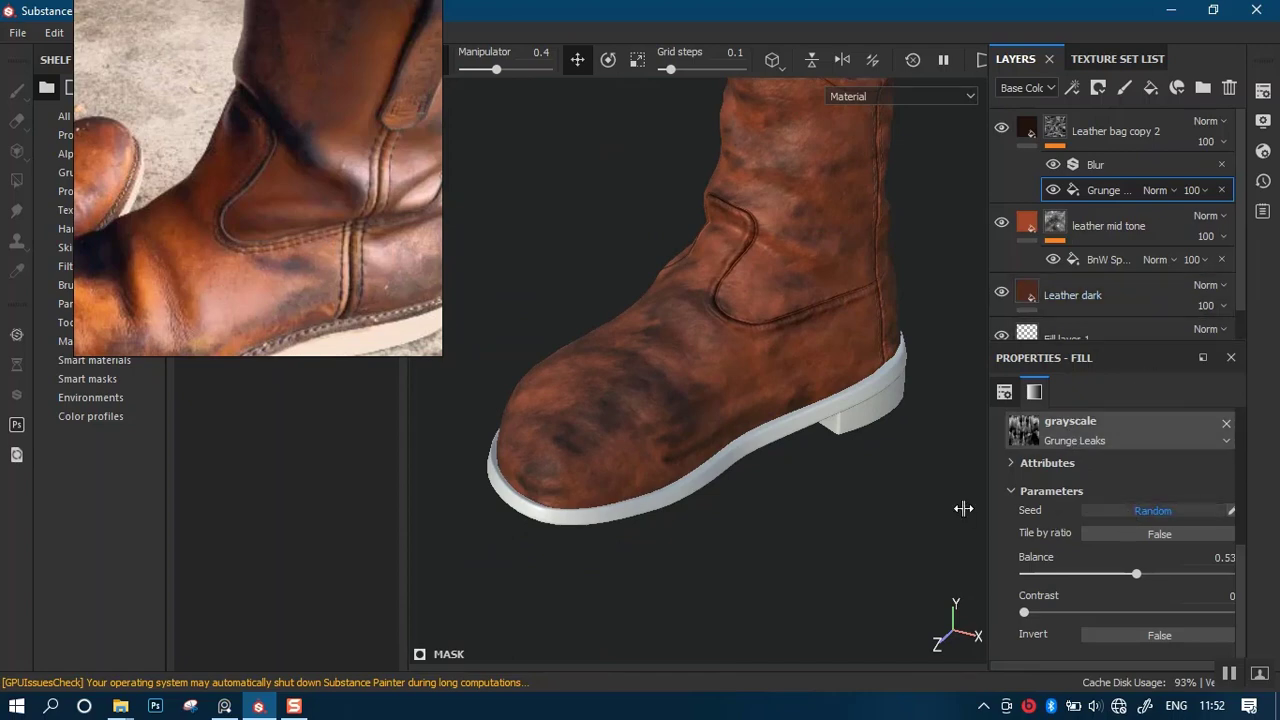
left_click_drag(836, 477, 786, 443, "alt")
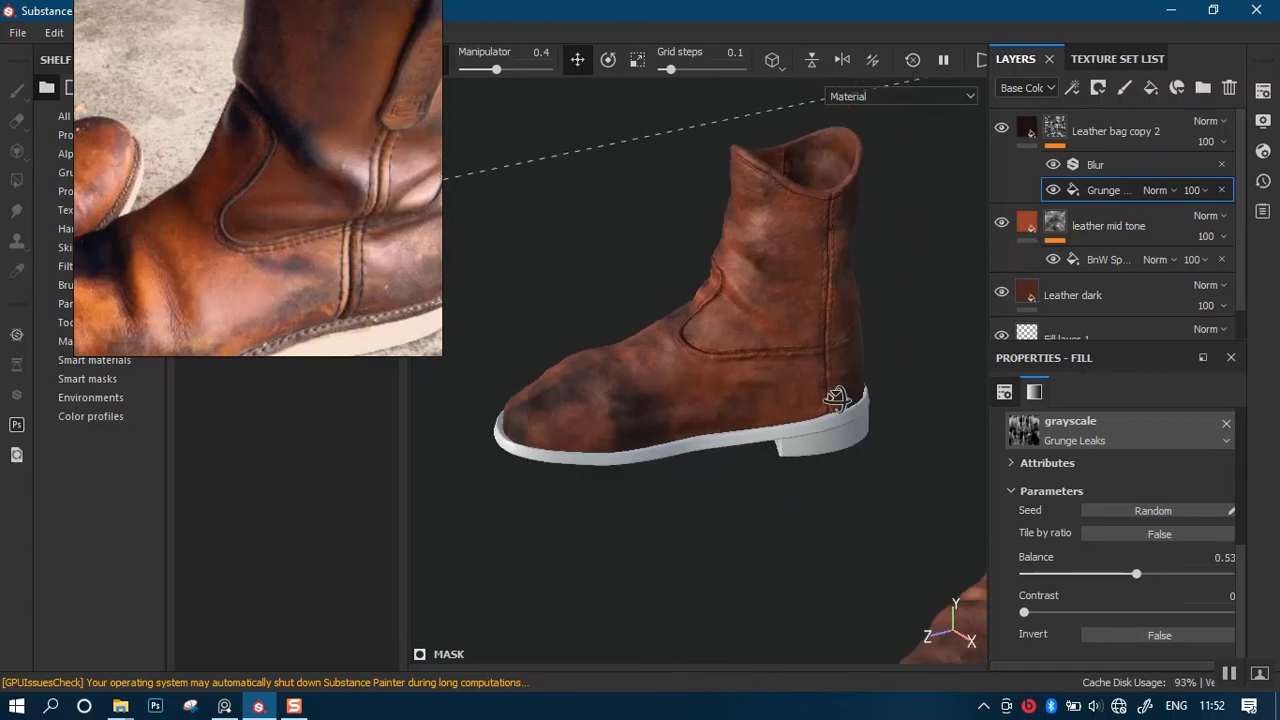
left_click_drag(834, 397, 849, 478, "alt")
mouse_move(849, 478)
right_mouse_down("shift")
mouse_move(743, 460)
mouse_move(661, 476)
right_mouse_up("shift")
middle_click_drag(677, 482, 751, 463, "alt")
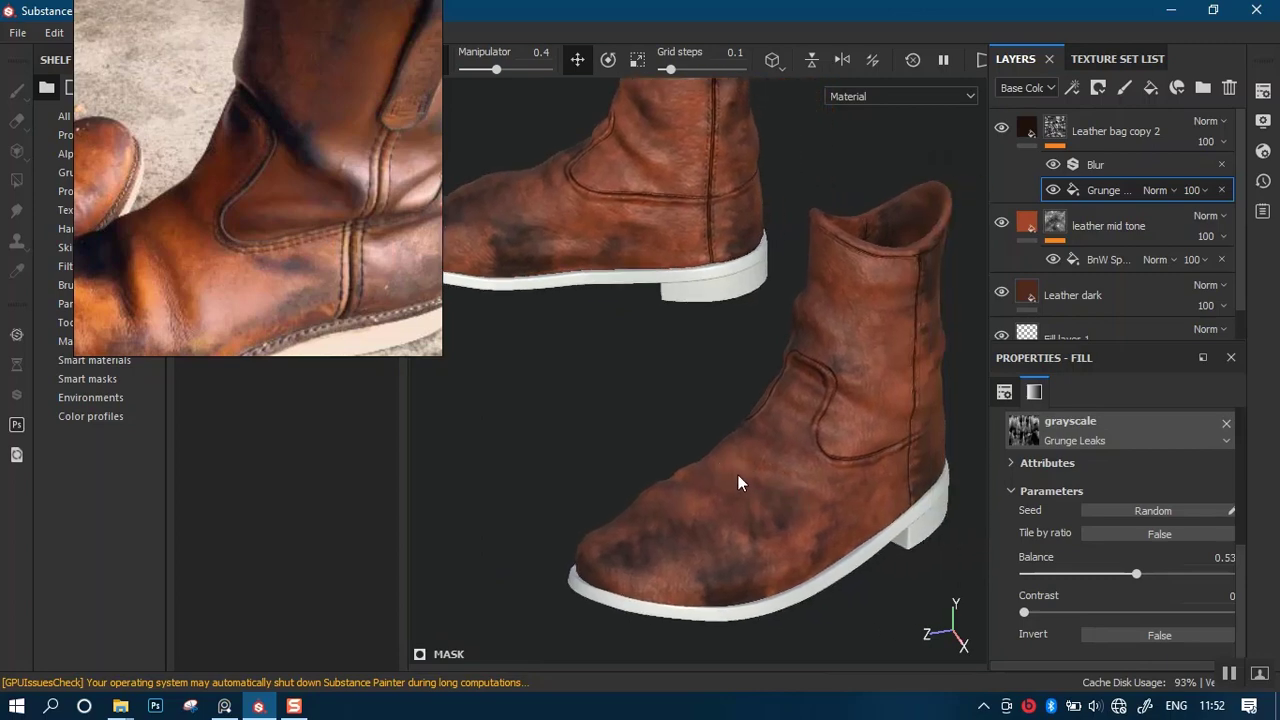
left_click_drag(738, 455, 792, 423, "alt")
right_click_drag(792, 423, 768, 396, "alt")
middle_click_drag(760, 441, 803, 399, "alt")
right_click_drag(775, 438, 737, 394, "alt")
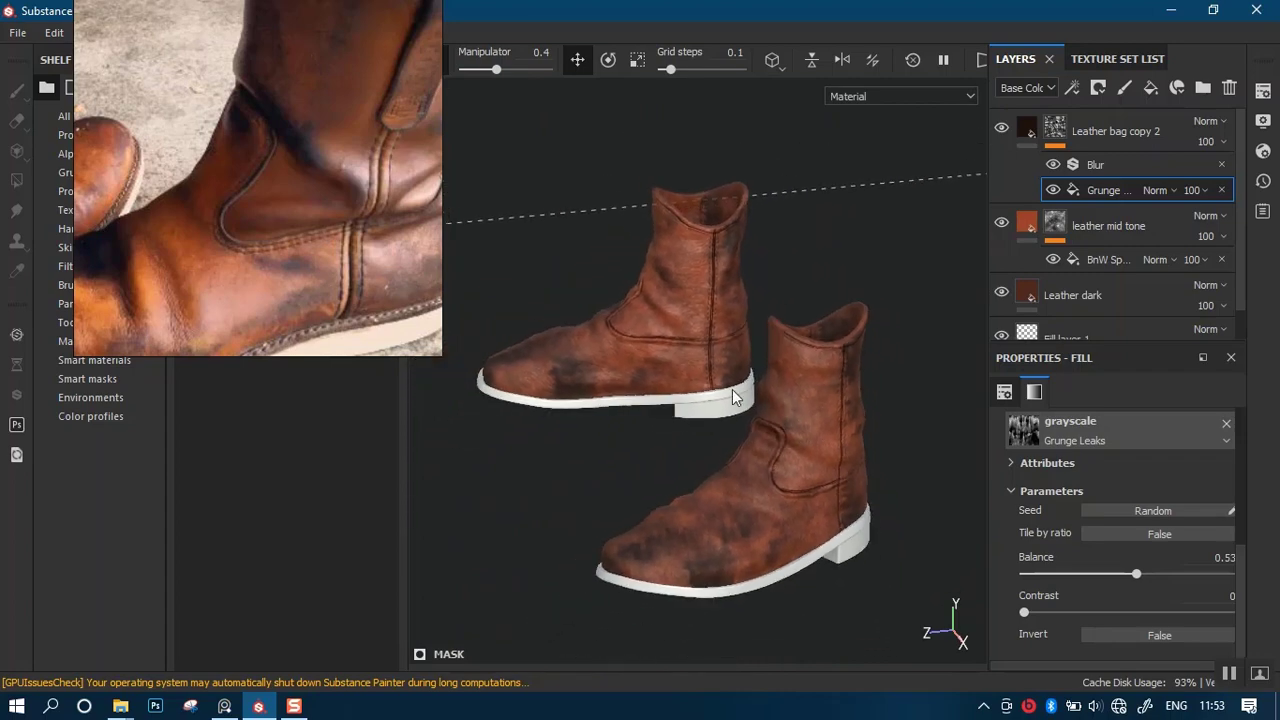
mouse_move(717, 453)
left_mouse_down("alt")
mouse_move(729, 468)
mouse_move(738, 459)
mouse_move(749, 382)
mouse_move(750, 428)
mouse_move(728, 437)
left_mouse_up("alt")
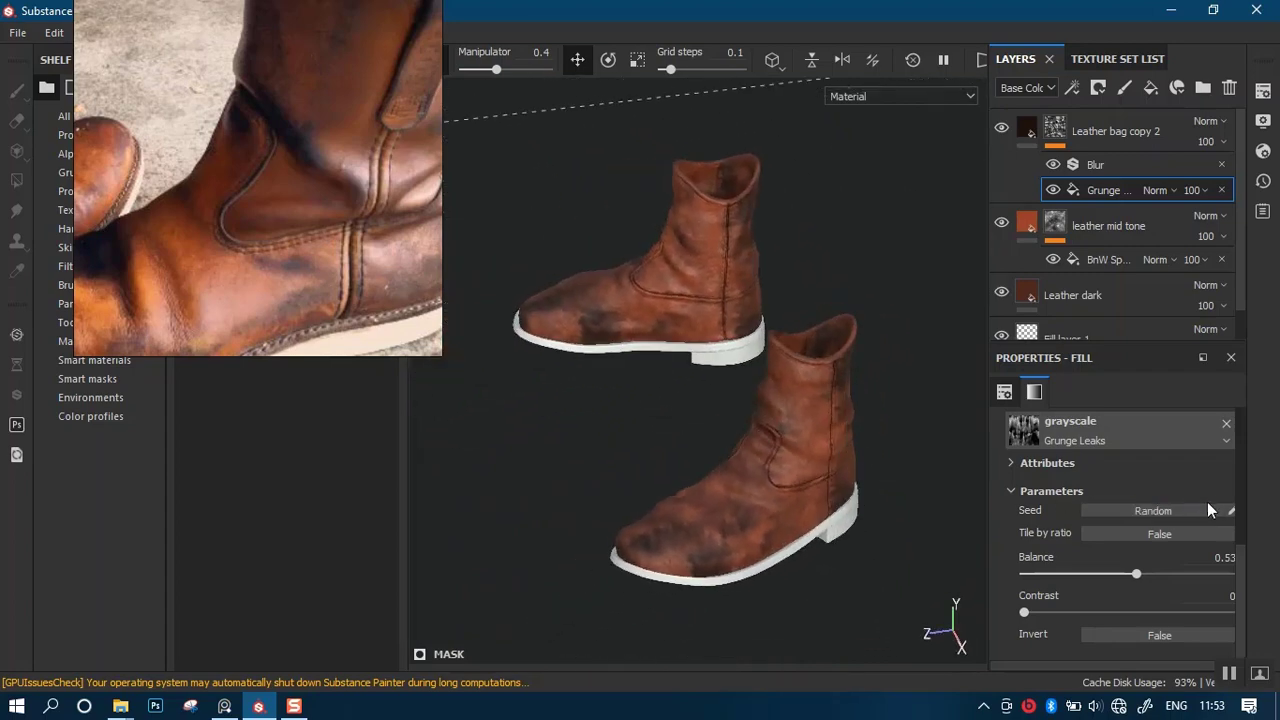
left_click_drag(1240, 560, 1240, 461)
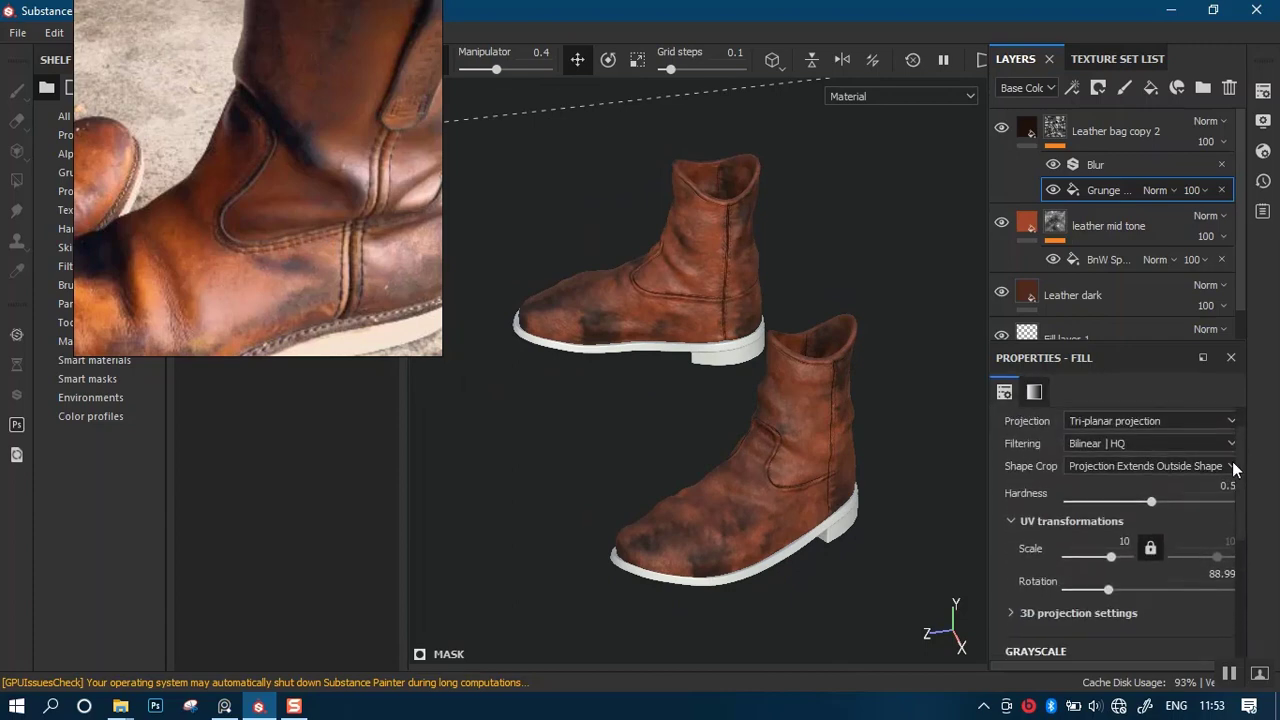
middle_click_drag(732, 403, 745, 372, "alt")
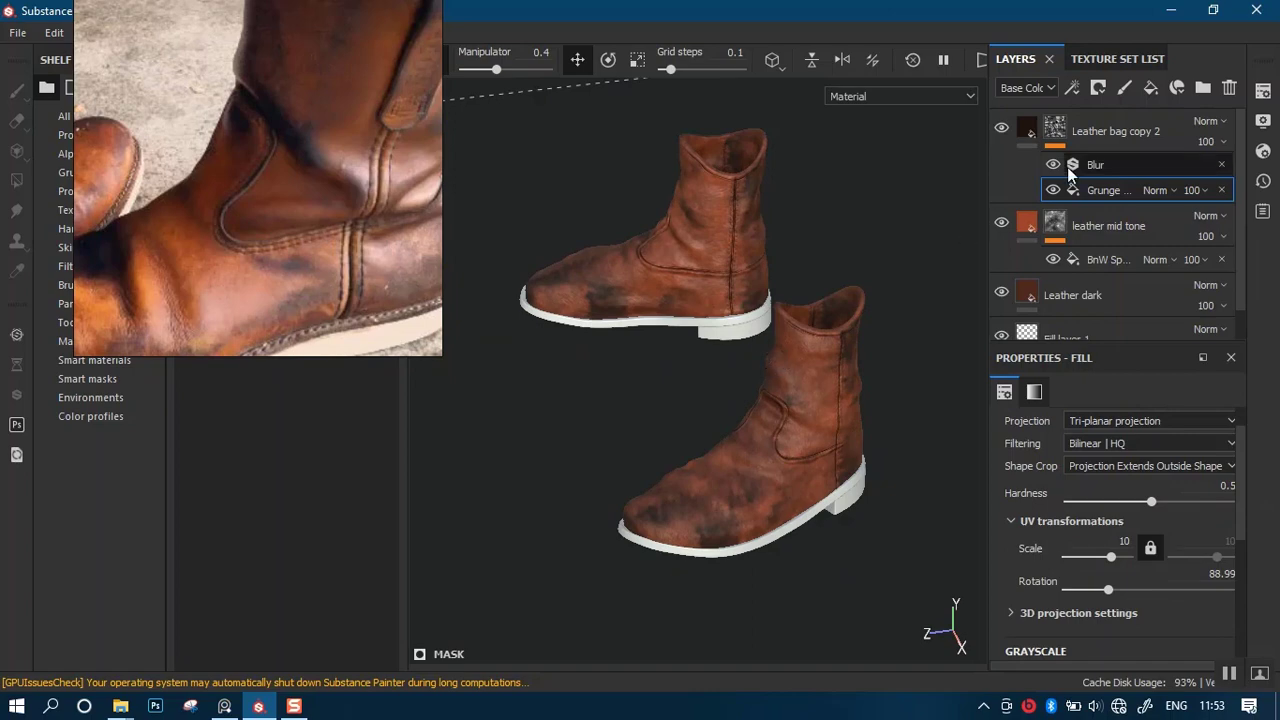
Rename the Leather bag copy 2 layer as "leather darker tone" and group it in a folder named "dark tone right".
left_click(1086, 132)
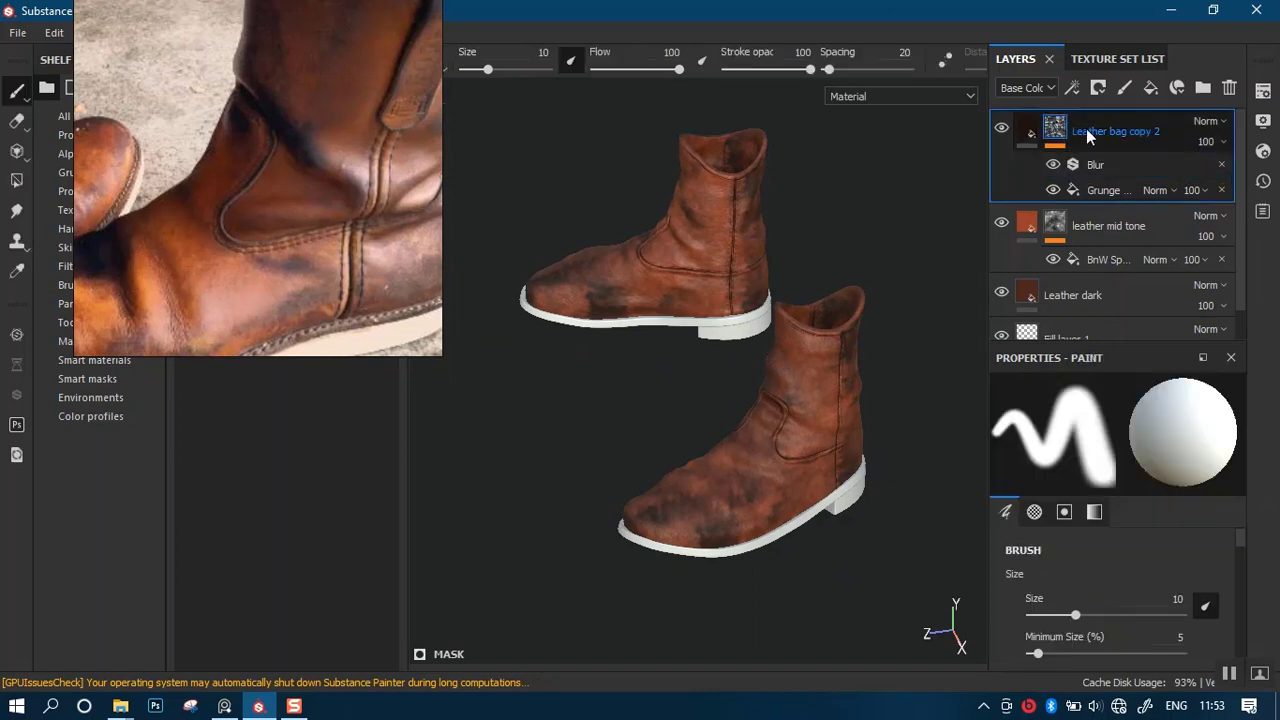
double_click(1118, 129)
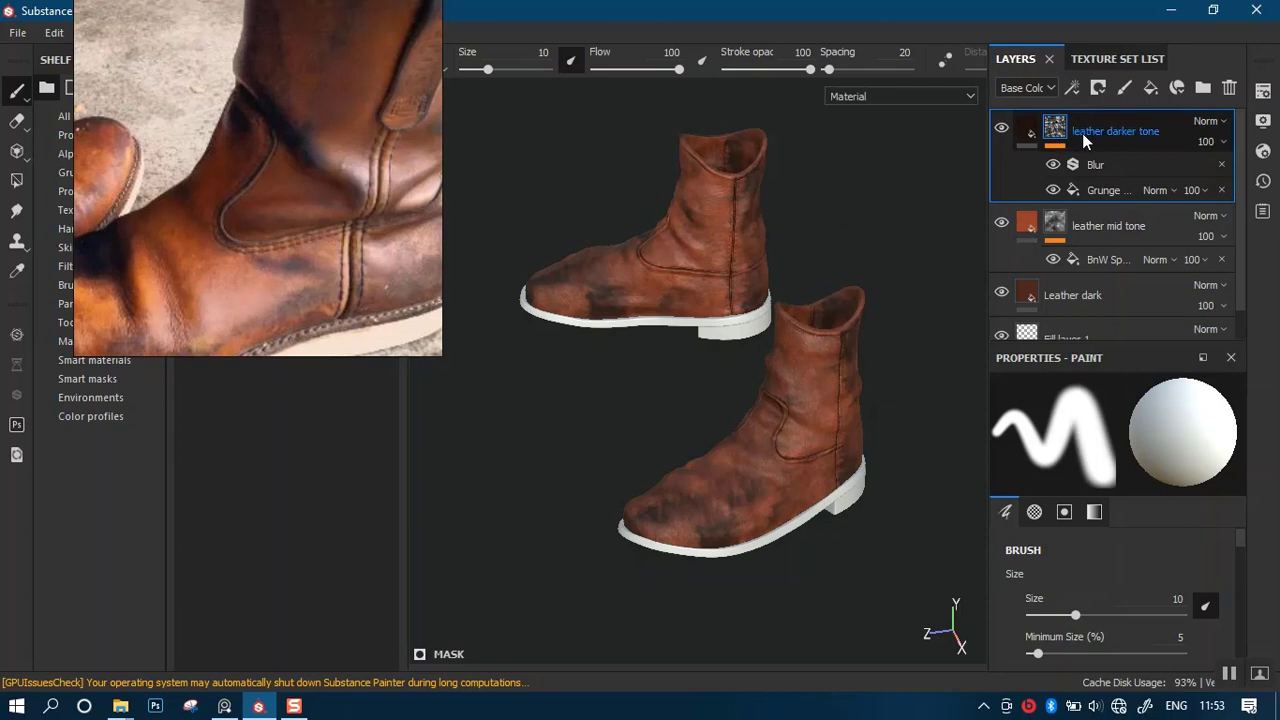
key("ctrl+g")
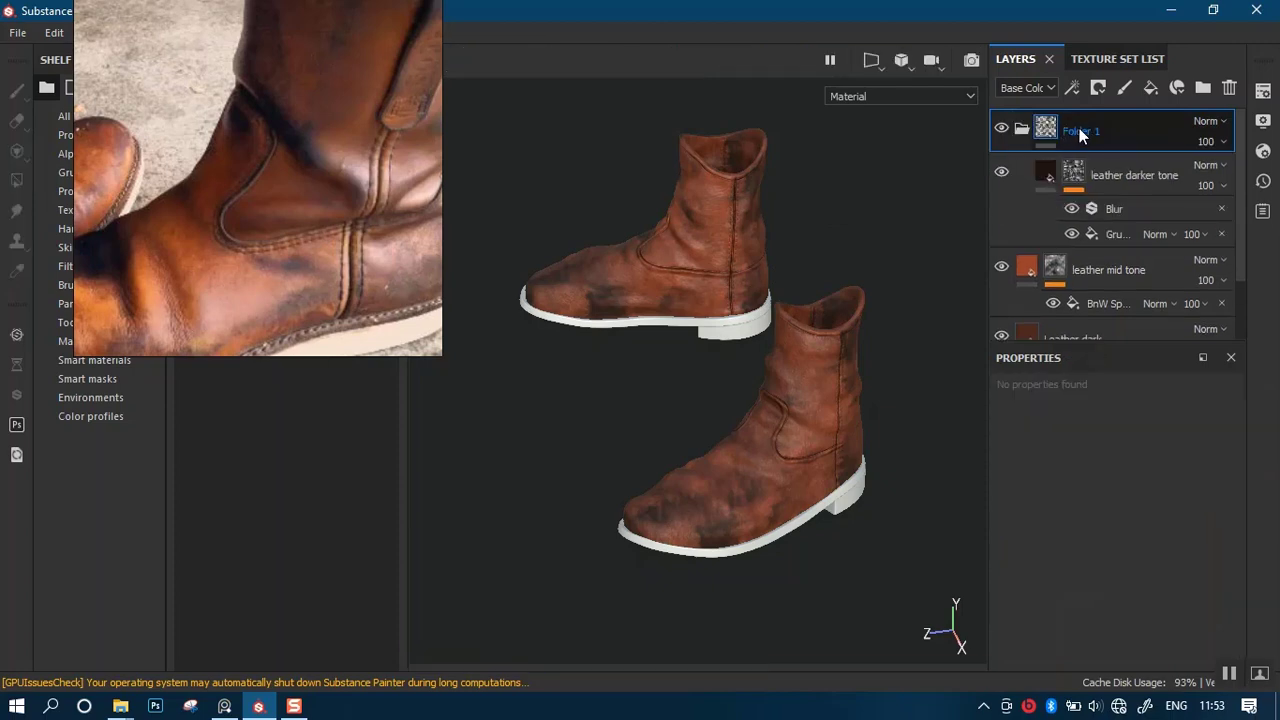
double_click(1085, 133)
double_click(1087, 130)
key("Return")
double_click(1121, 131)
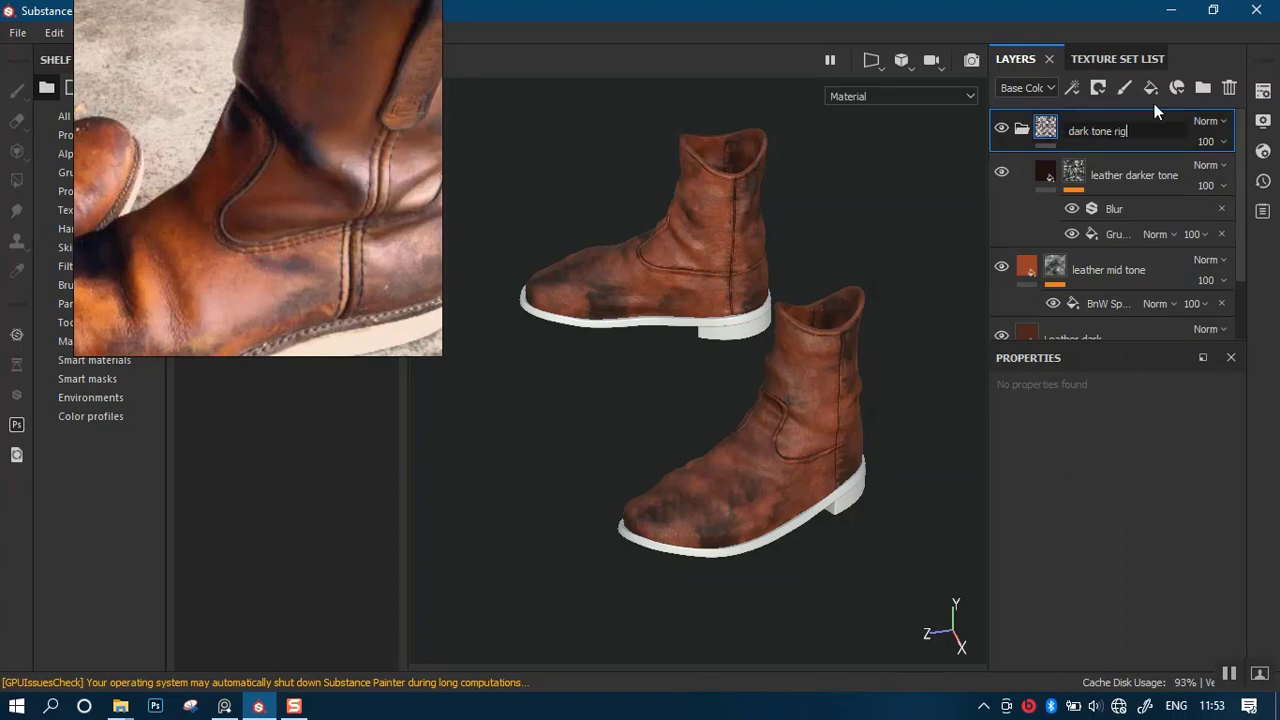
key("Return")
Add a black mask to the dark tone right folder and move the reference photo off the tools.
right_click(1043, 127)
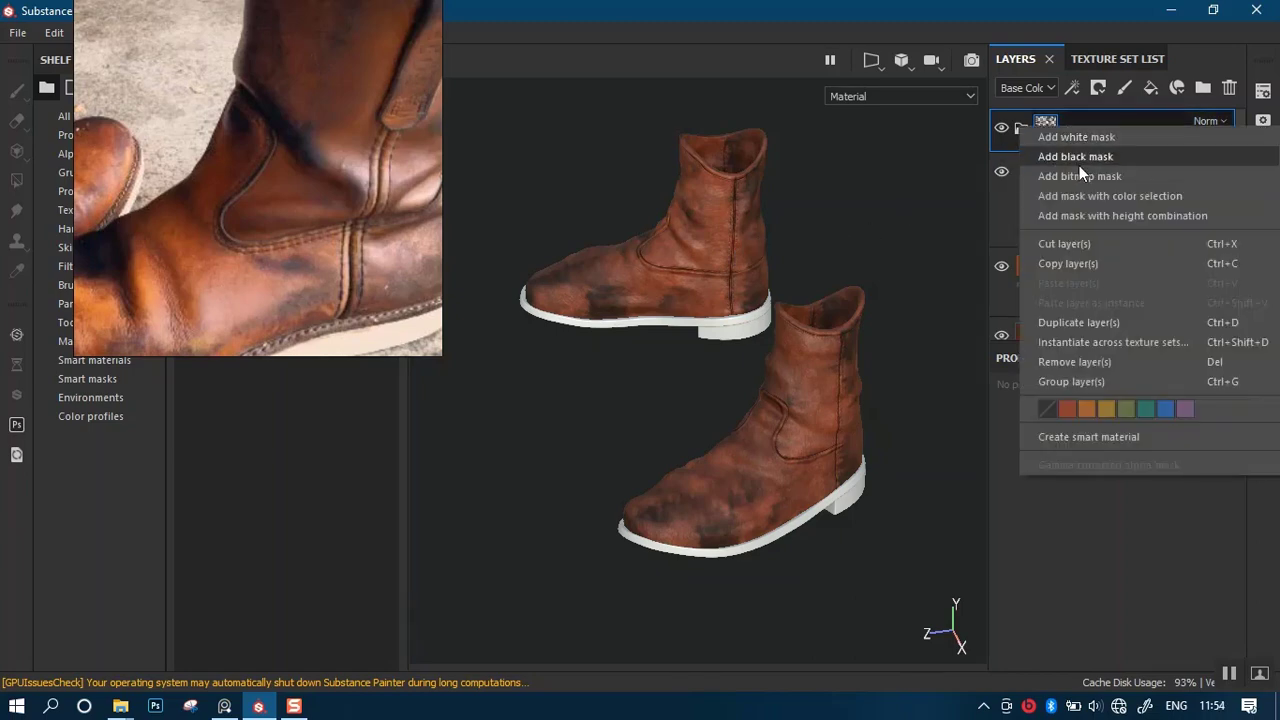
left_click(1080, 158)
left_click_drag(765, 268, 780, 241, "alt")
right_click_drag(313, 214, 1062, 95)
left_click_drag(594, 280, 706, 262, "alt")
left_click_drag(642, 447, 711, 403, "alt")
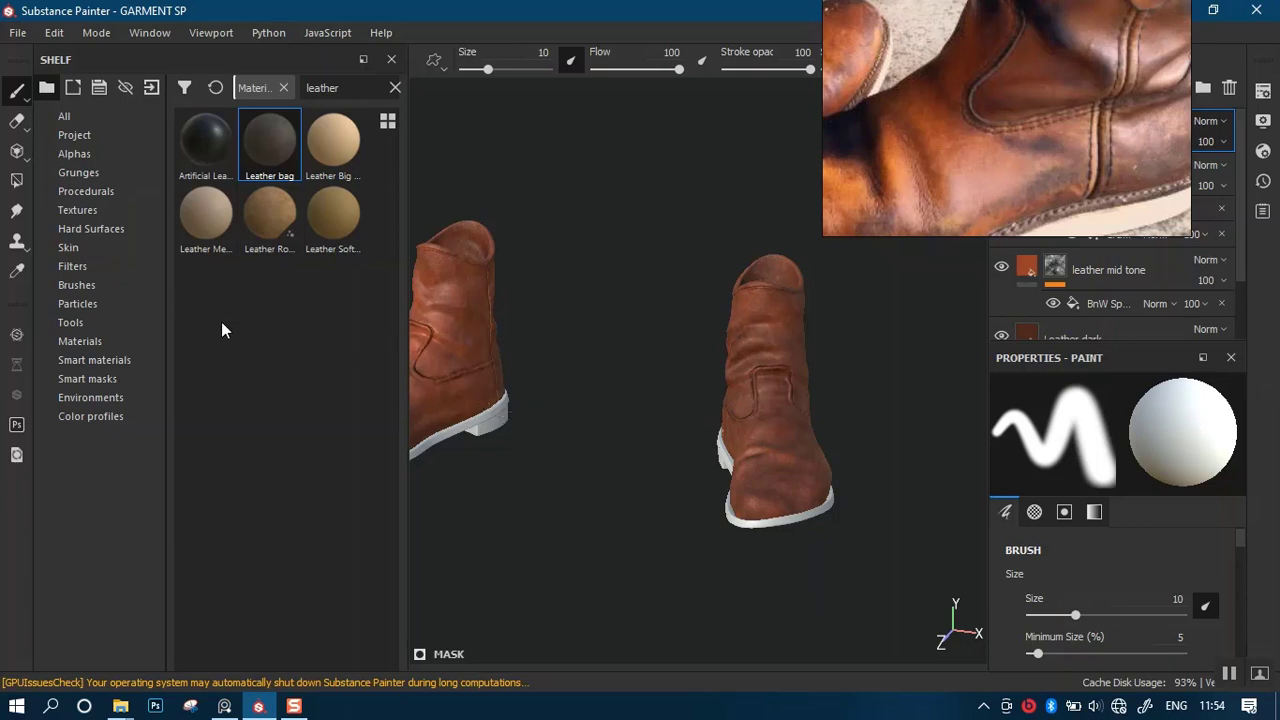
Reveal the dark tone on the right boot only, using Polygon Fill in mesh fill mode with color 1 on the folder's mask.
left_click(16, 180)
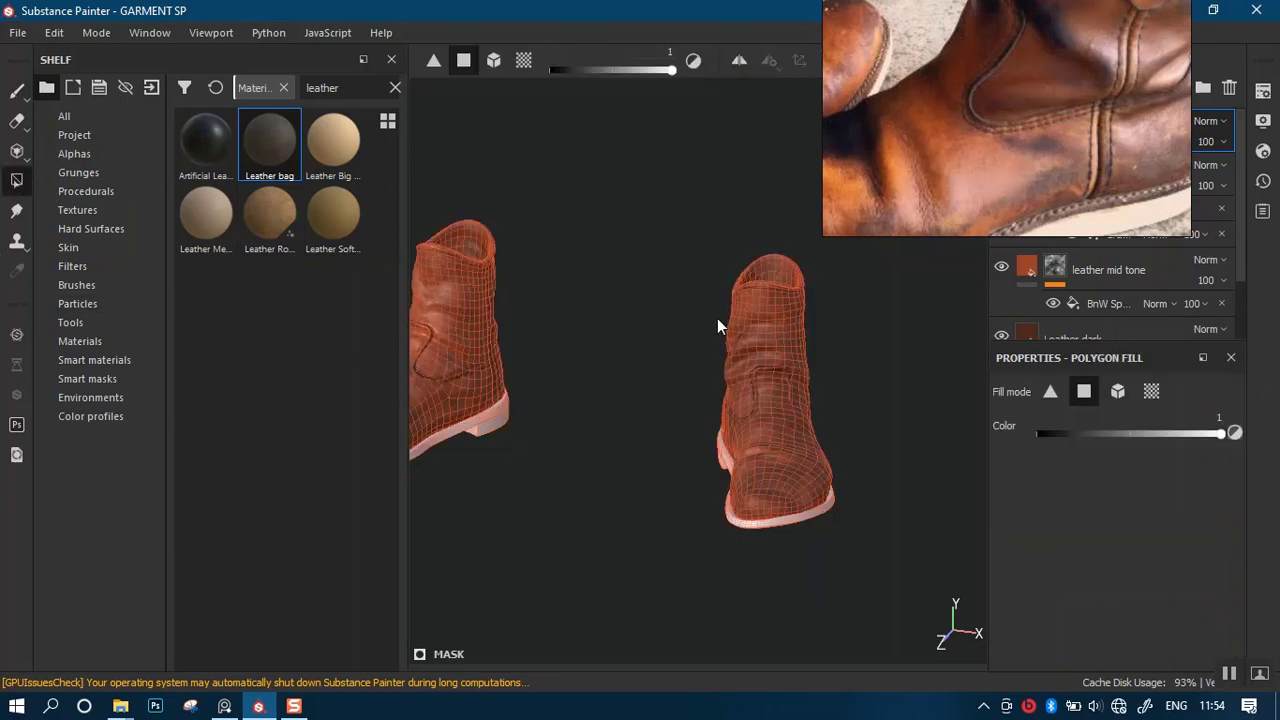
left_click(1118, 391)
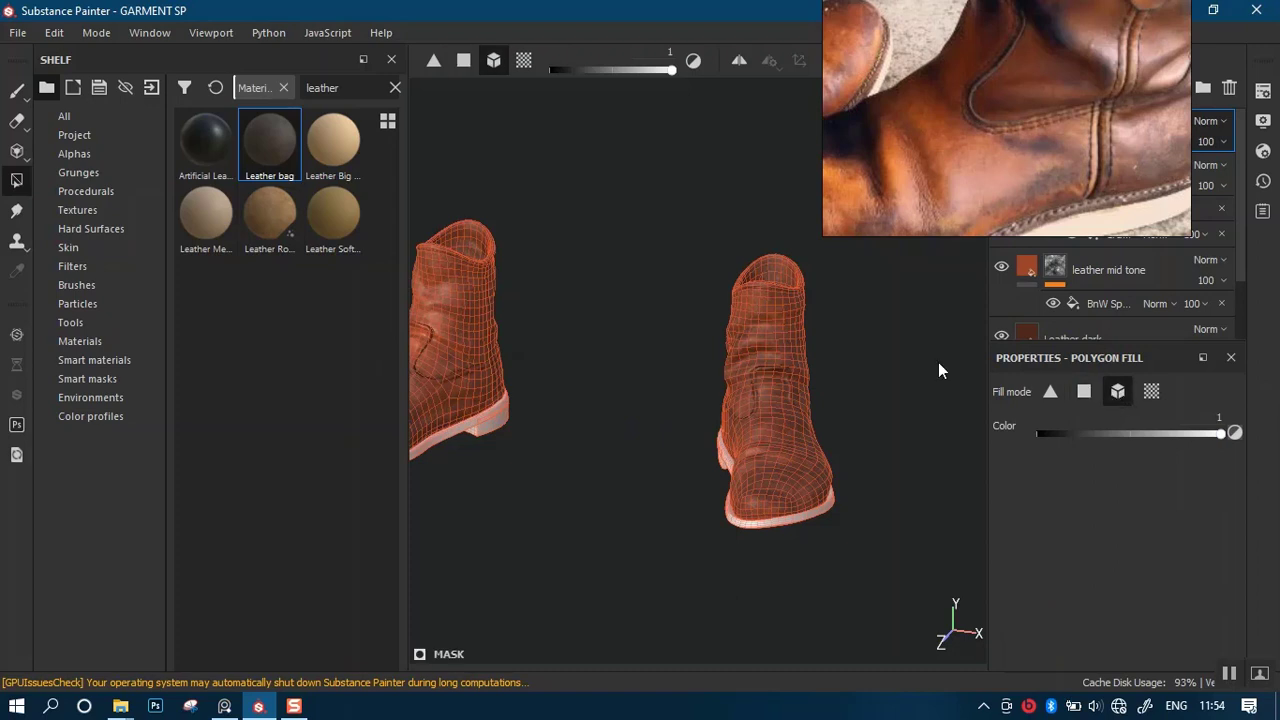
left_click_drag(875, 377, 887, 375)
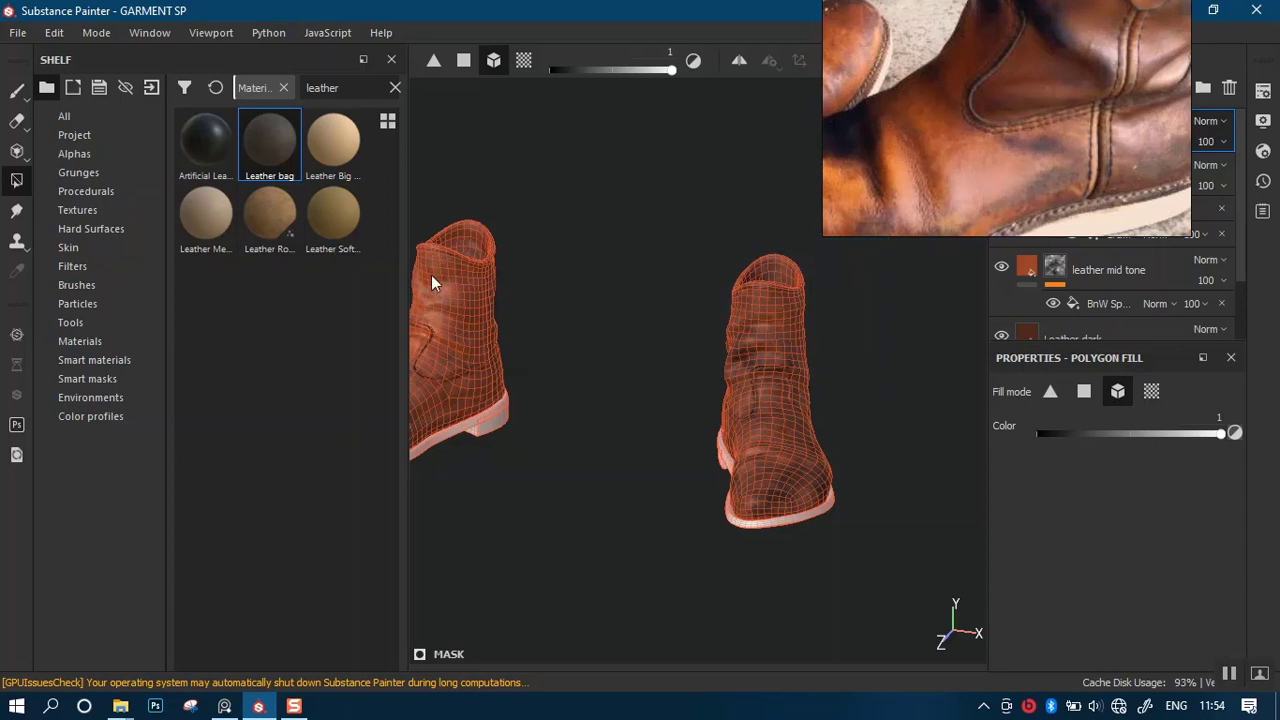
left_click(19, 95)
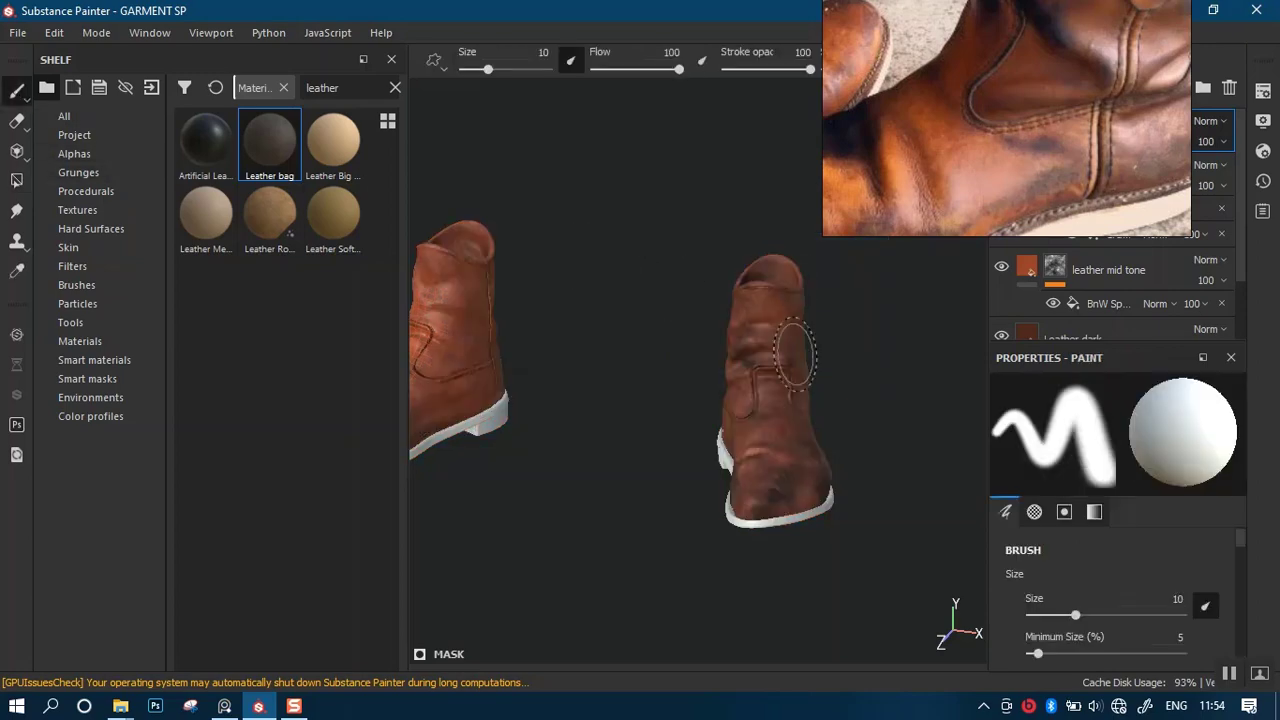
right_click_drag(198, 373, 202, 375)
right_click_drag(826, 346, 835, 289, "alt")
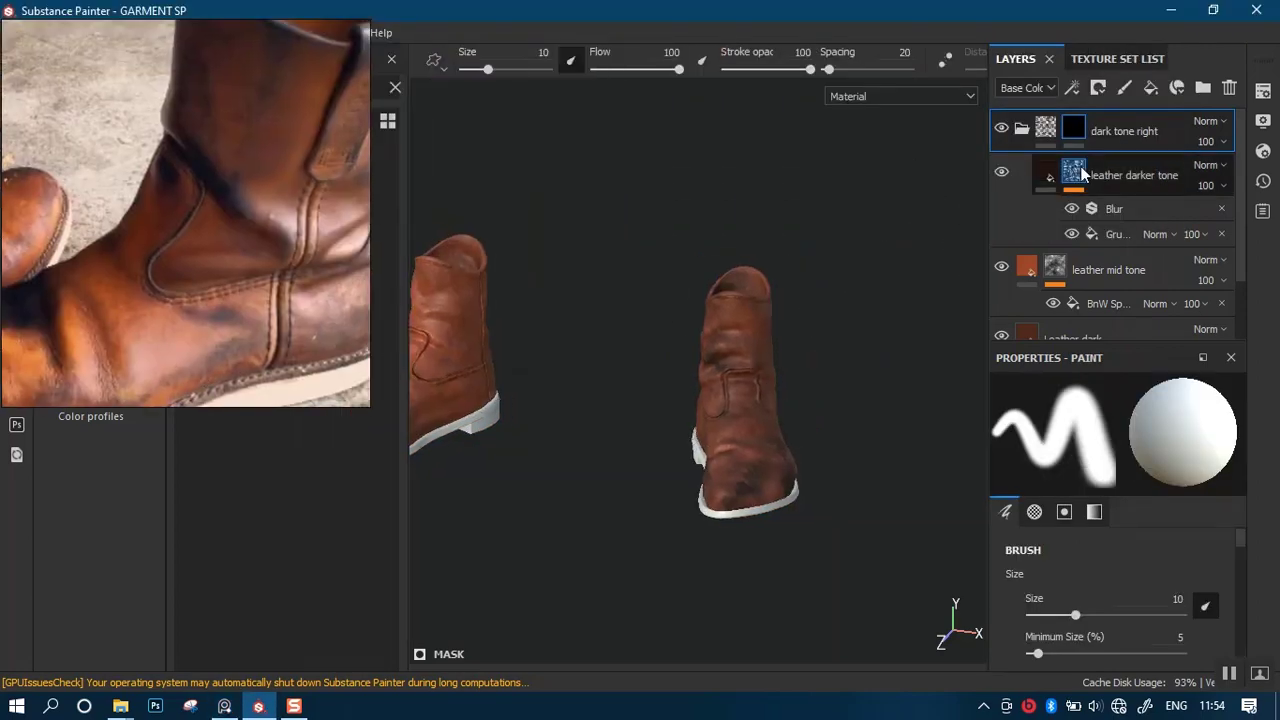
Collapse and duplicate the dark tone right folder, naming the copy "dark tone left".
left_click(1021, 131)
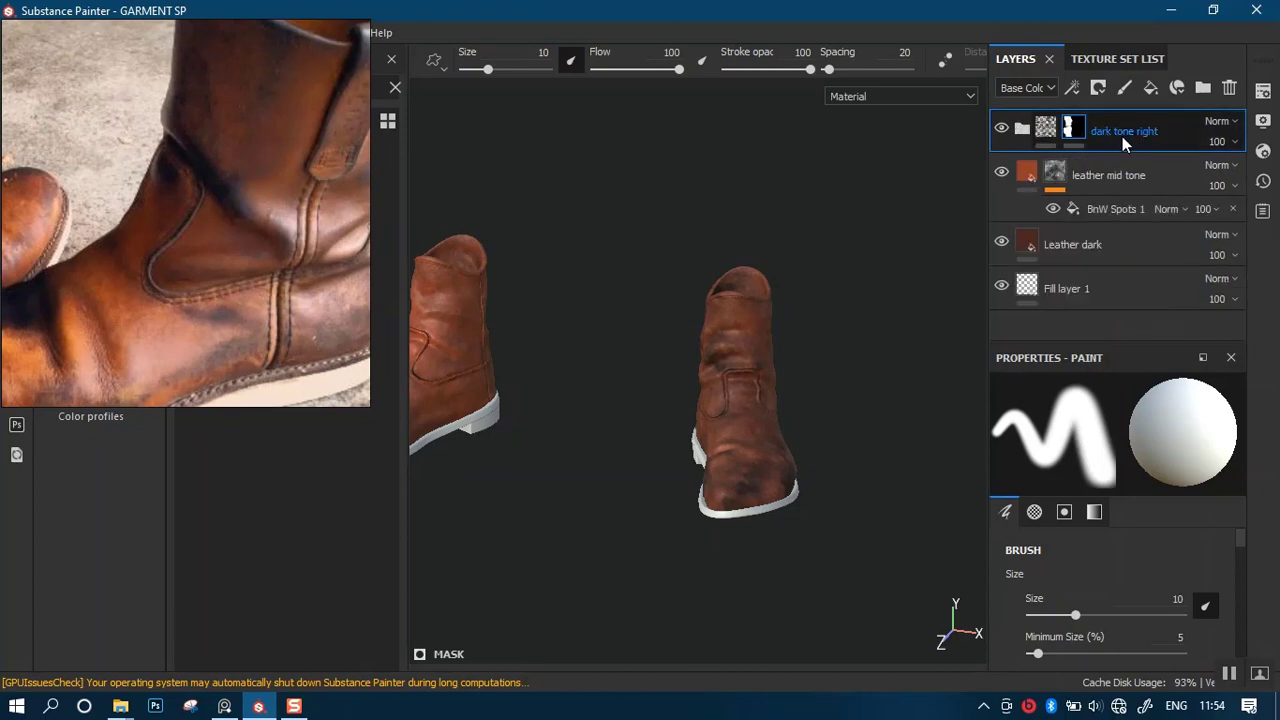
key("ctrl+d")
double_click(1103, 134)
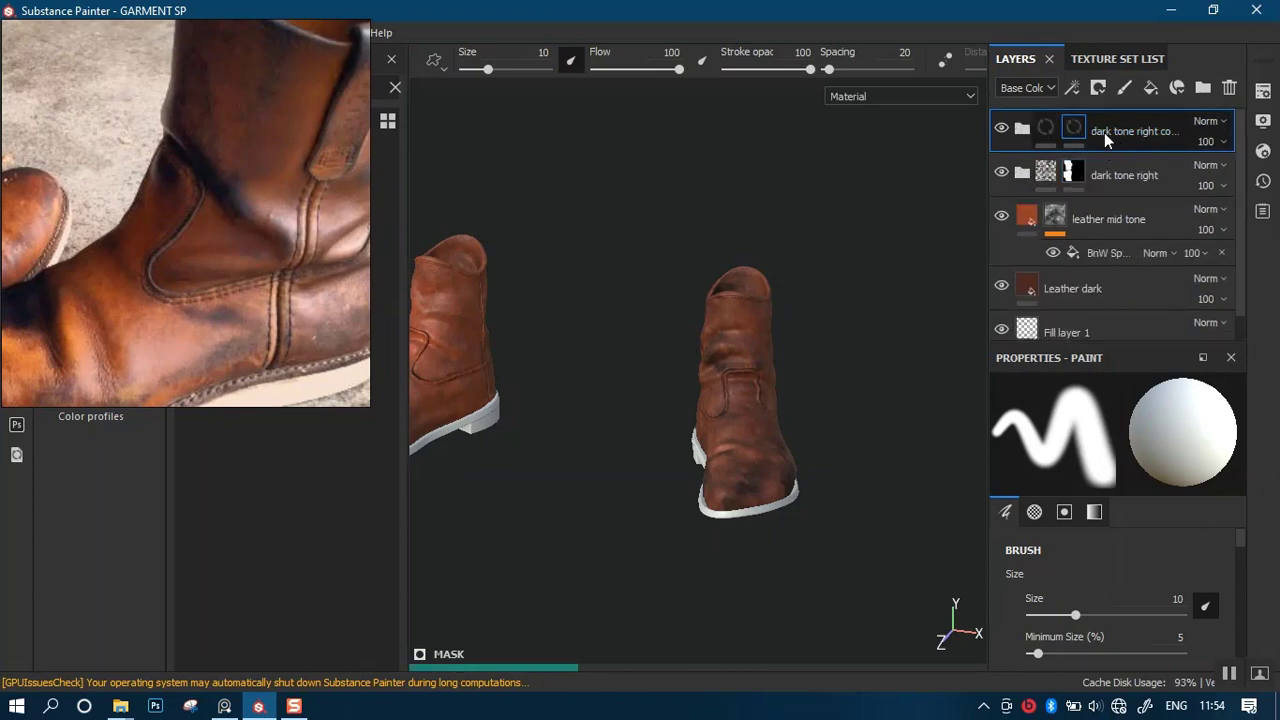
left_click_drag(1126, 132, 1215, 138)
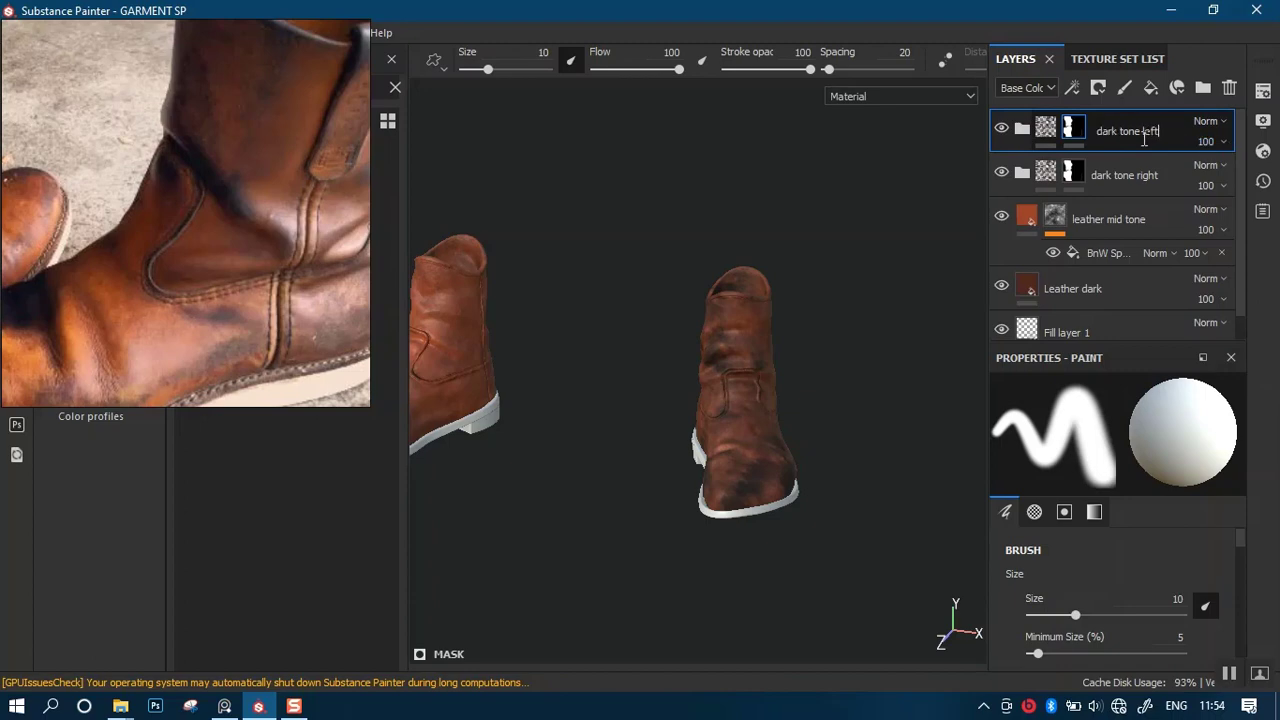
Replace the dark tone left folder's mask with a black mask and bring the left boot into view.
right_click(1075, 130)
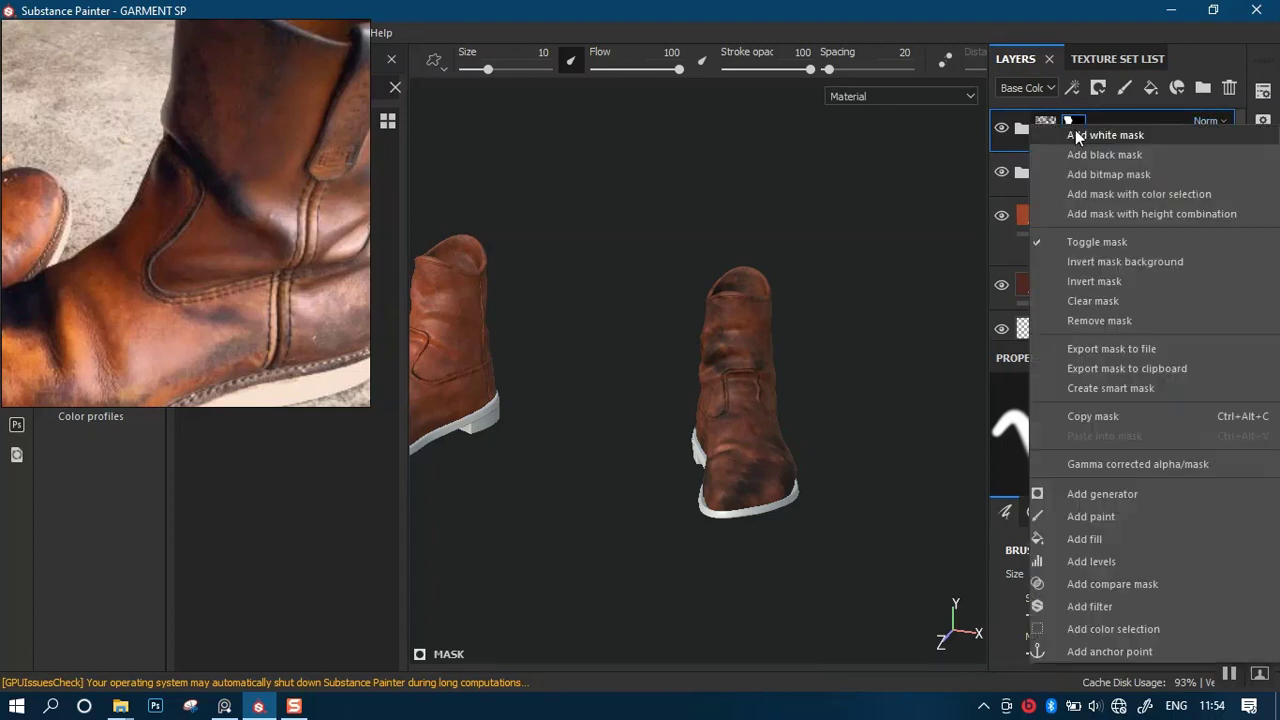
left_click(1083, 152)
middle_click_drag(714, 369, 889, 364, "alt")
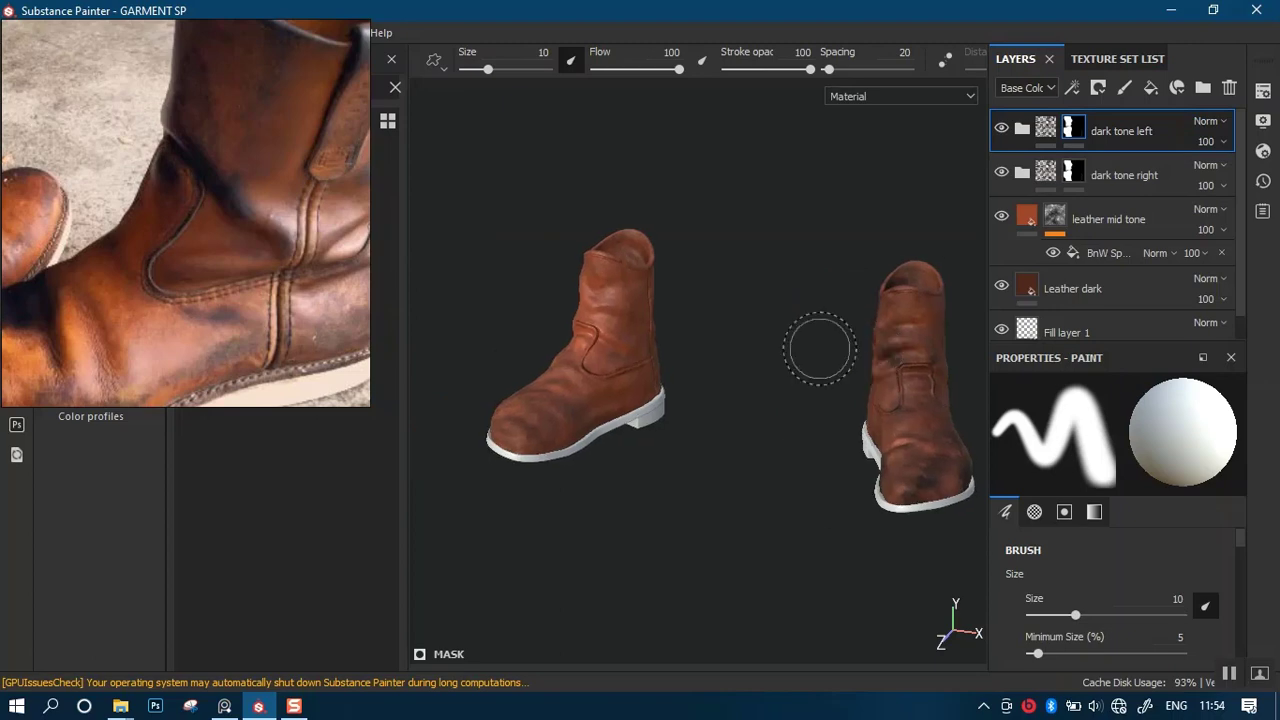
Reveal the dark tone on the left boot only, using Polygon Fill in mesh fill mode with color 1, and return to the Paint tool.
mouse_move(109, 331)
right_mouse_down()
mouse_move(547, 258)
mouse_move(672, 157)
right_mouse_up()
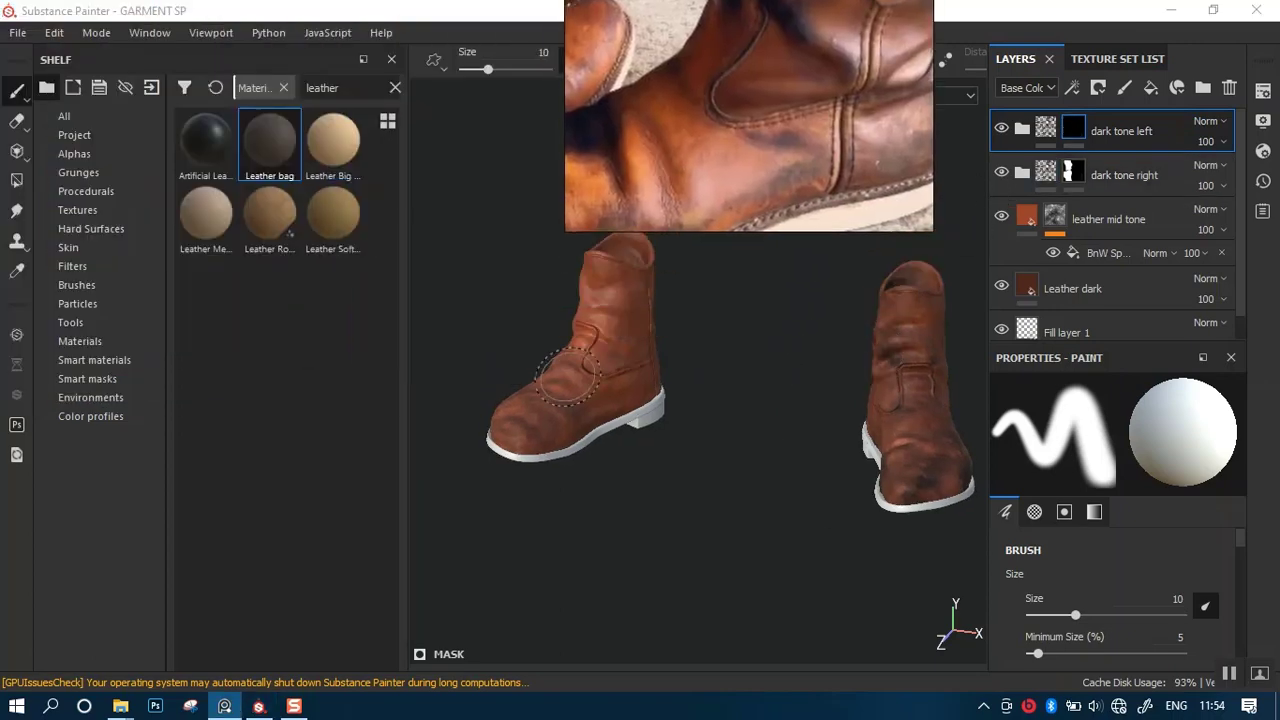
left_click(16, 180)
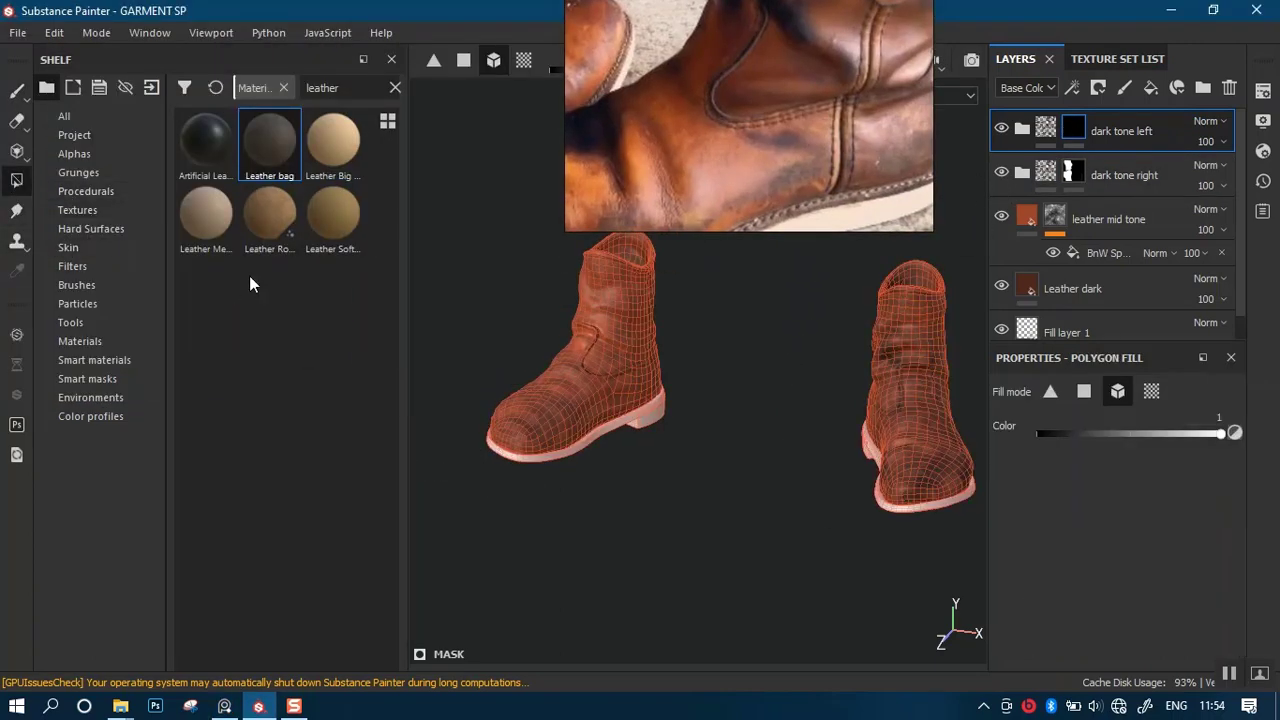
left_click_drag(715, 330, 700, 320)
left_click(16, 90)
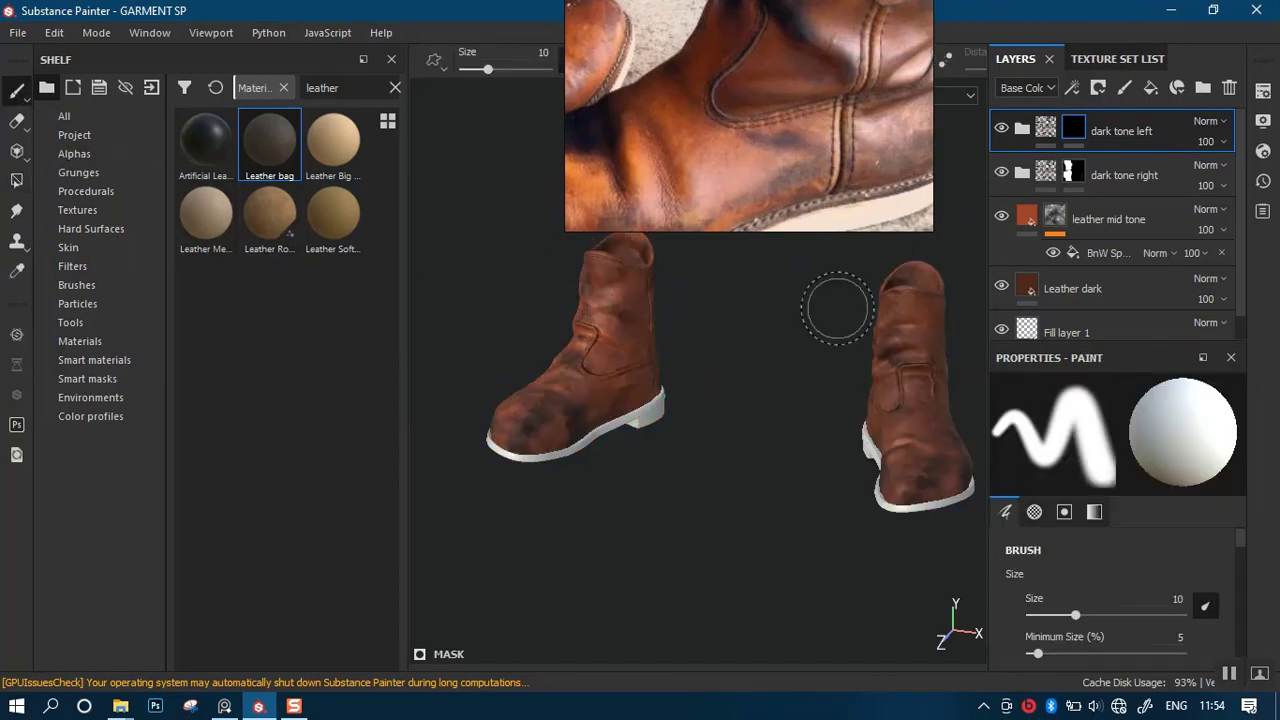
Expand the dark tone left folder, select the leather darker tone mask's grunge fill and examine the dark patches on both boots under different lighting.
left_click(1022, 130)
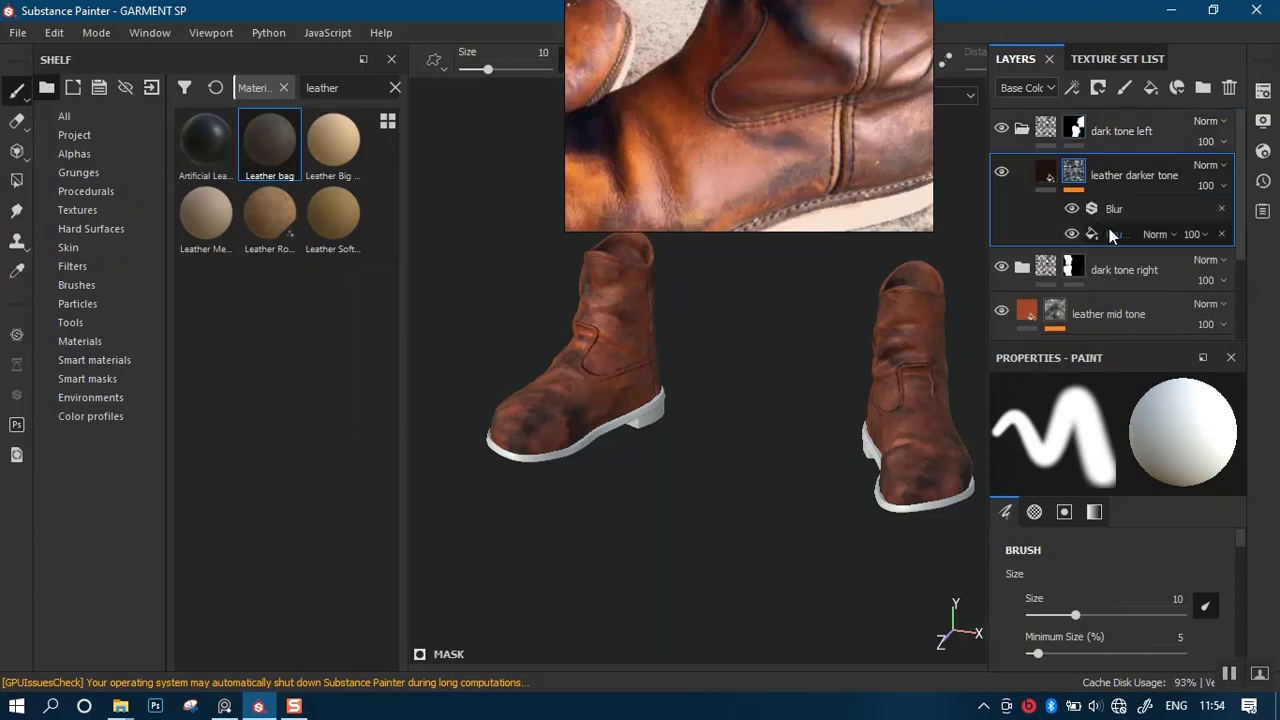
left_click(1117, 235)
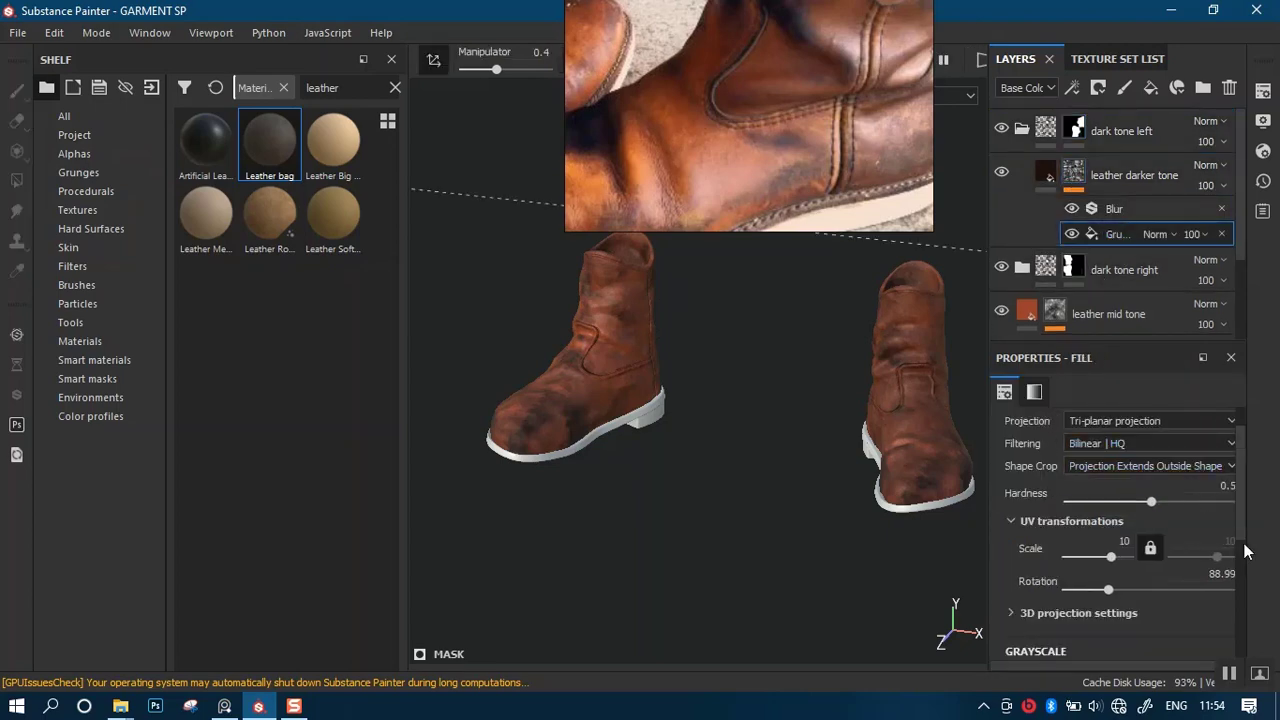
scroll(1240, 575, "down", 3)
scroll(805, 509, "up", 3)
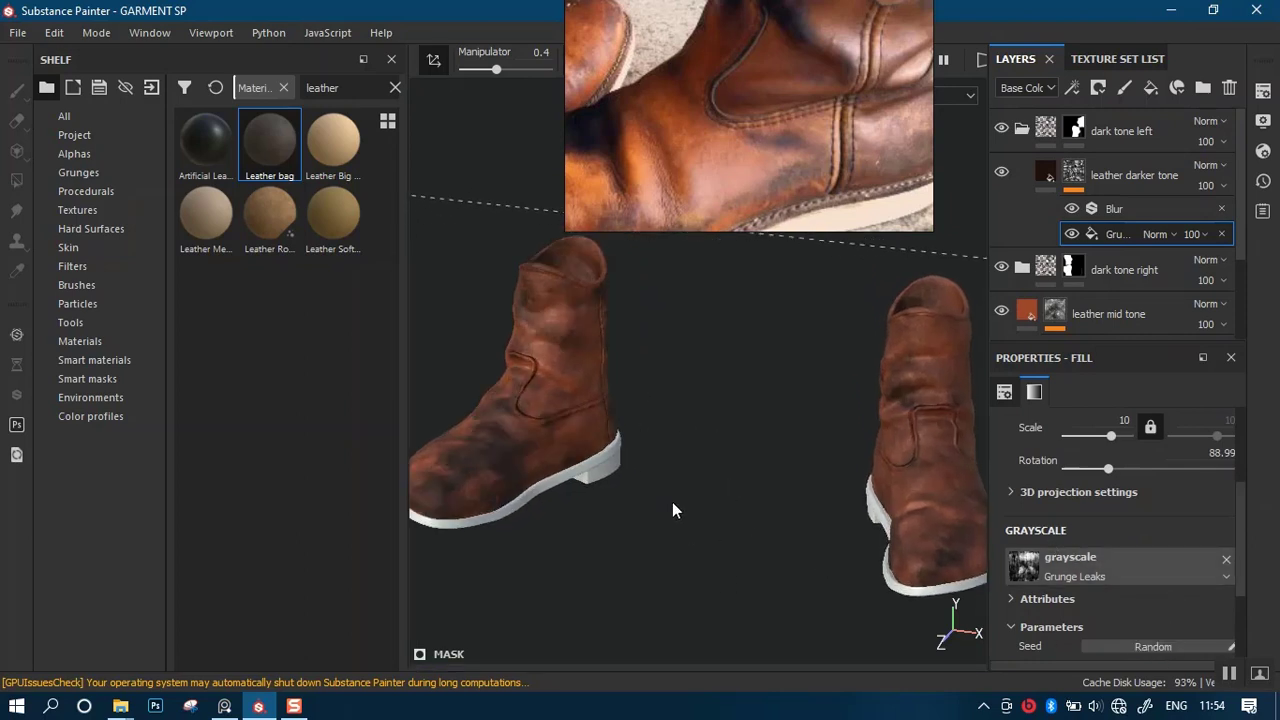
left_click_drag(671, 509, 693, 430, "alt")
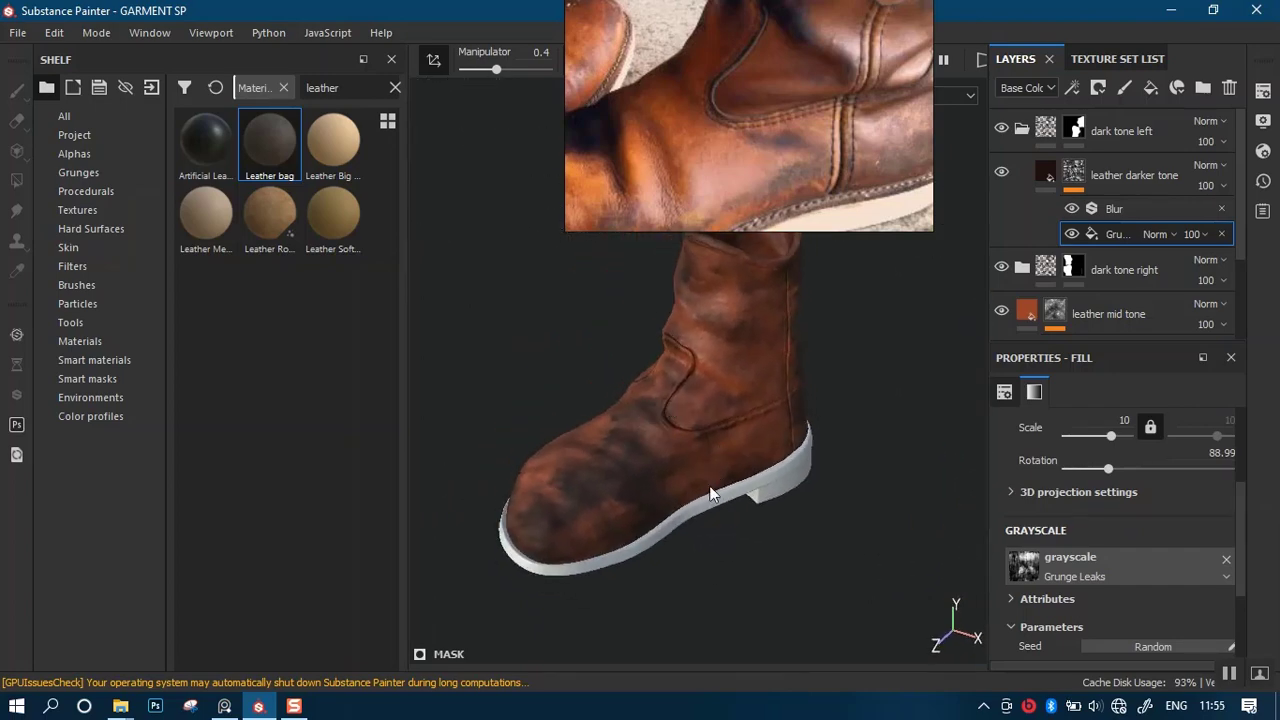
left_click_drag(640, 425, 908, 446, "alt")
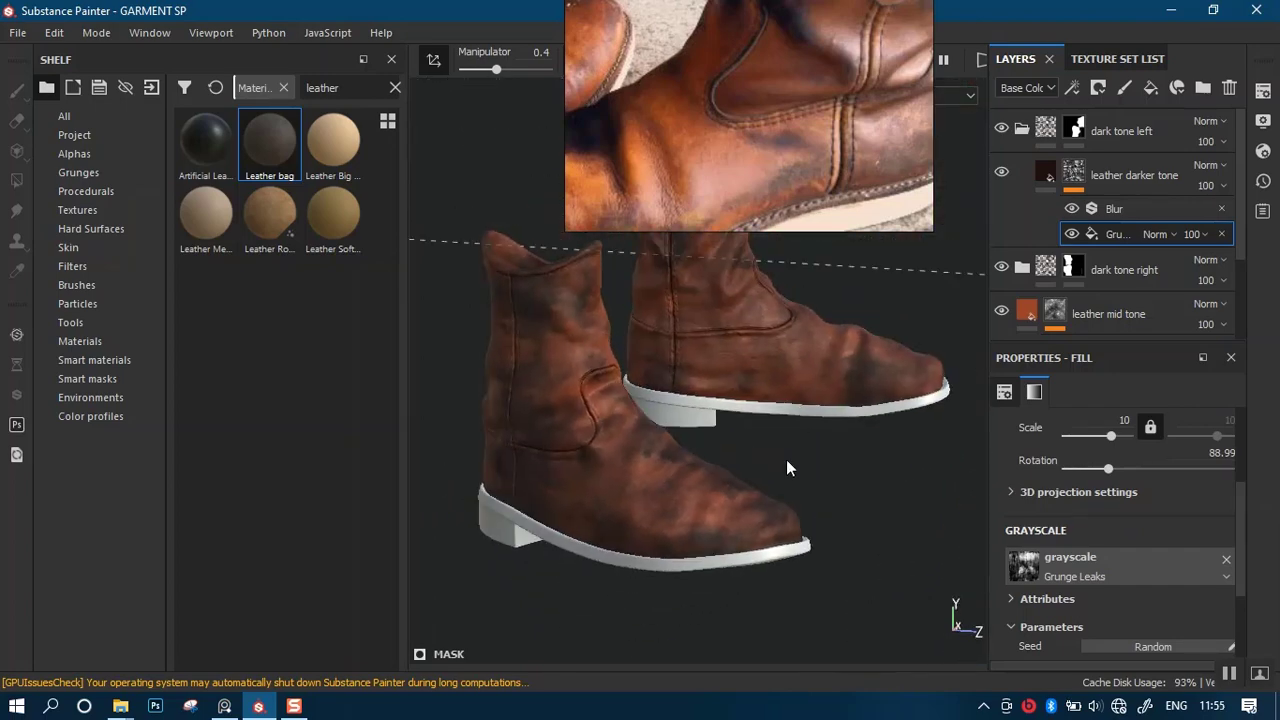
right_click_drag(786, 459, 731, 456, "shift")
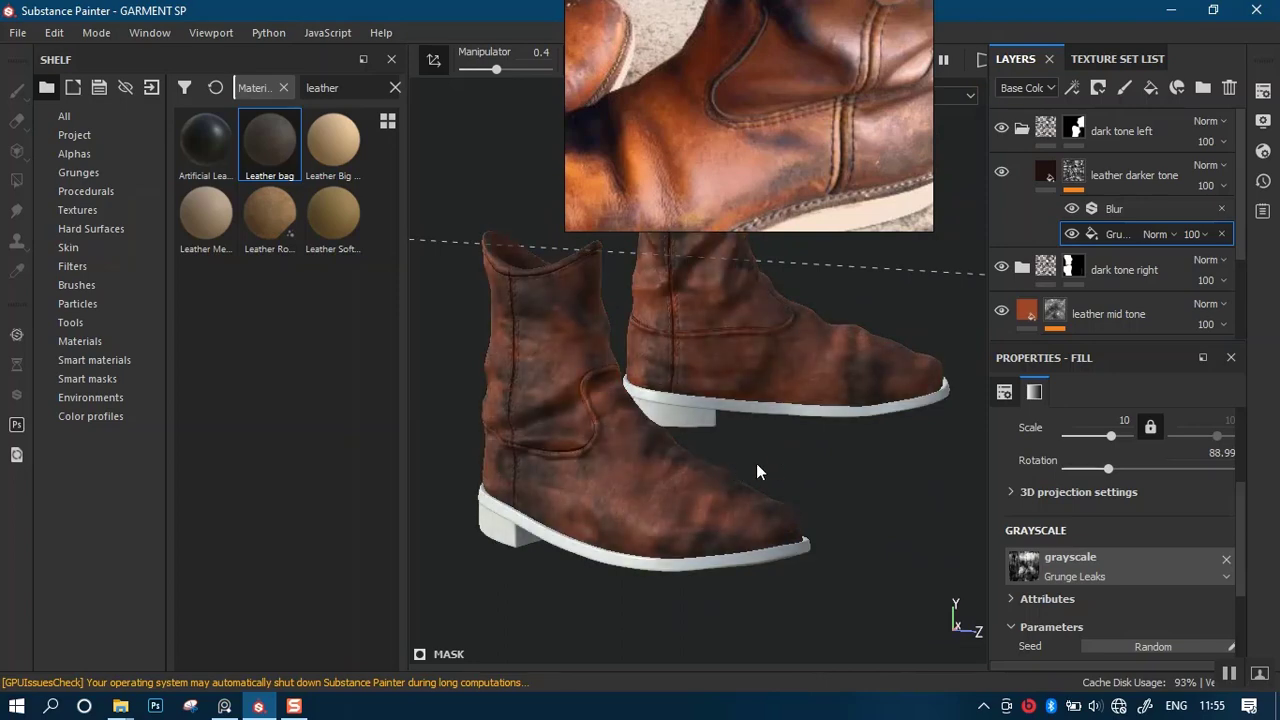
left_click_drag(757, 471, 793, 476, "alt")
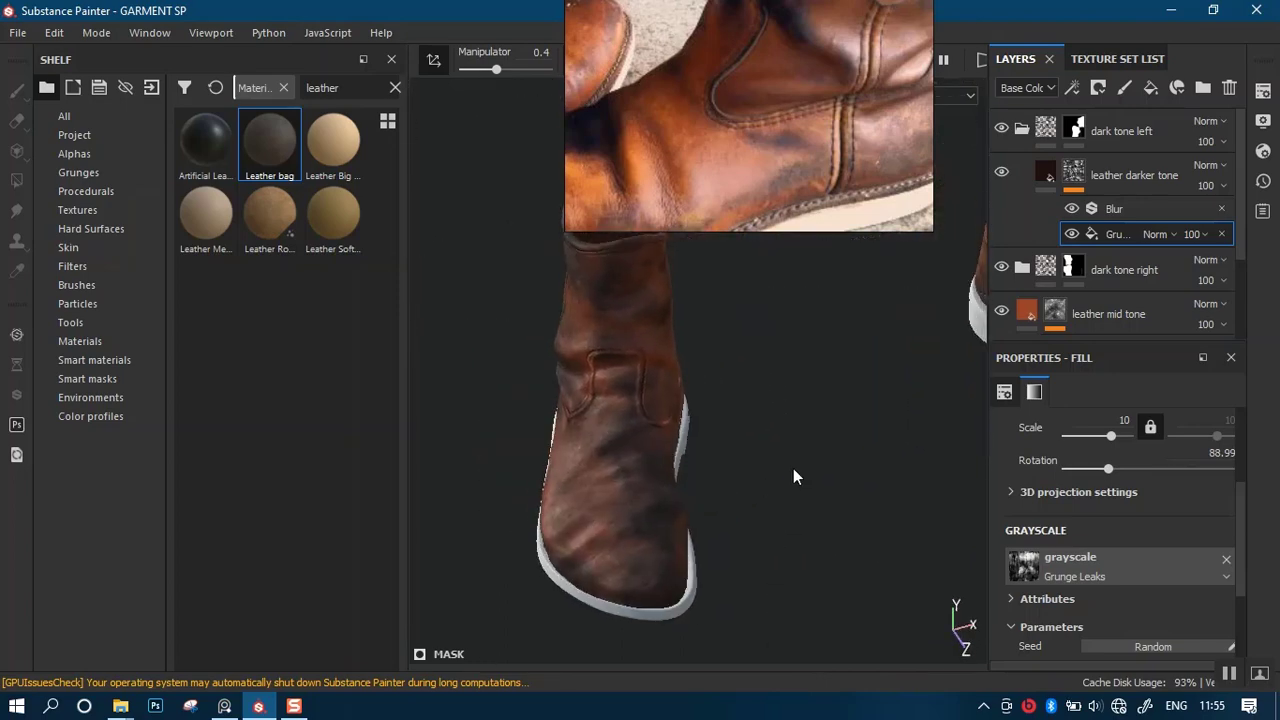
right_click_drag(793, 476, 667, 462, "shift")
left_click_drag(711, 465, 690, 444, "alt")
right_click_drag(690, 444, 717, 548, "alt")
left_click_drag(718, 474, 732, 480, "alt")
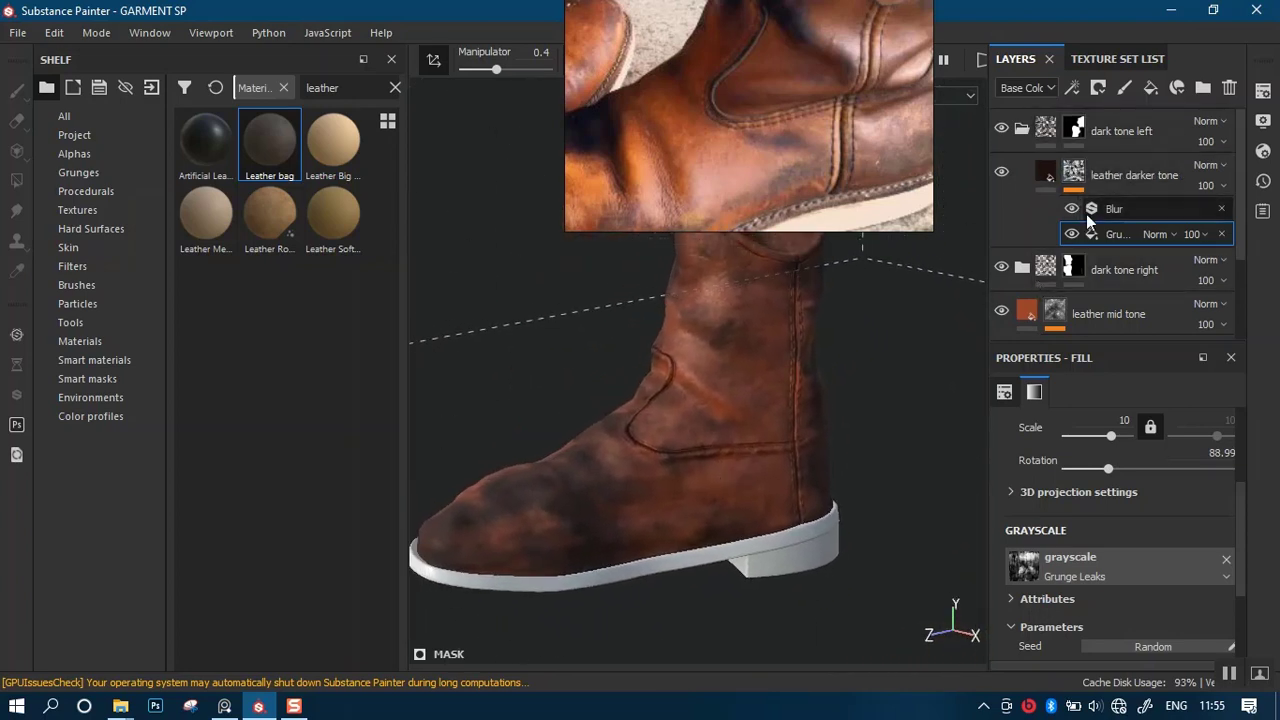
Select the dark tone left folder's mask and pick the Dirt 1 brush by searching the brushes for "dirt".
left_click(1073, 130)
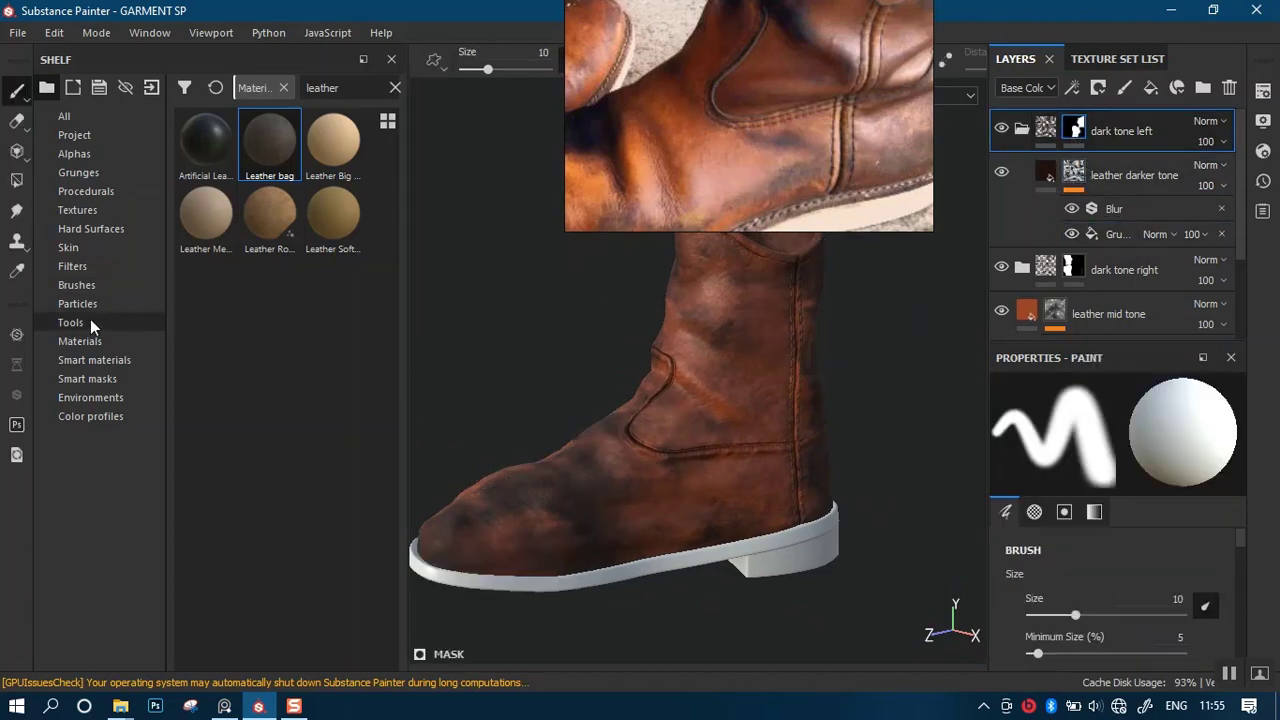
left_click(76, 285)
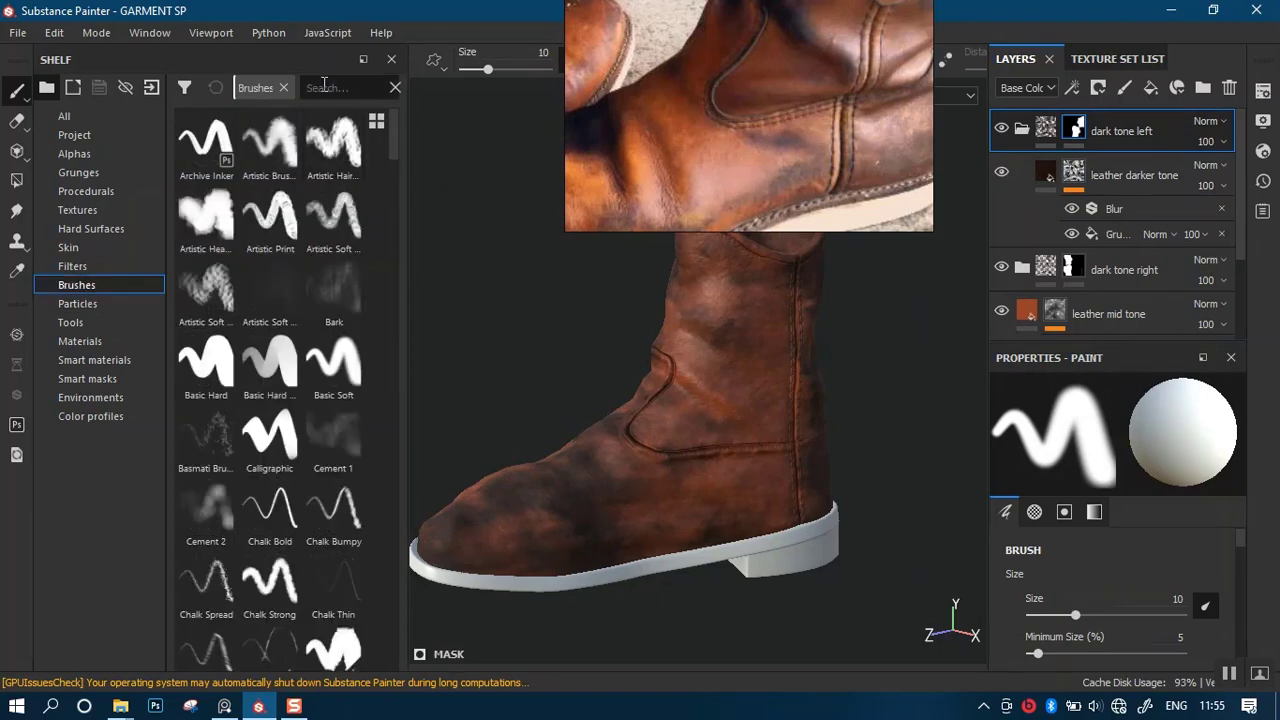
left_click(325, 98)
type("dirt")
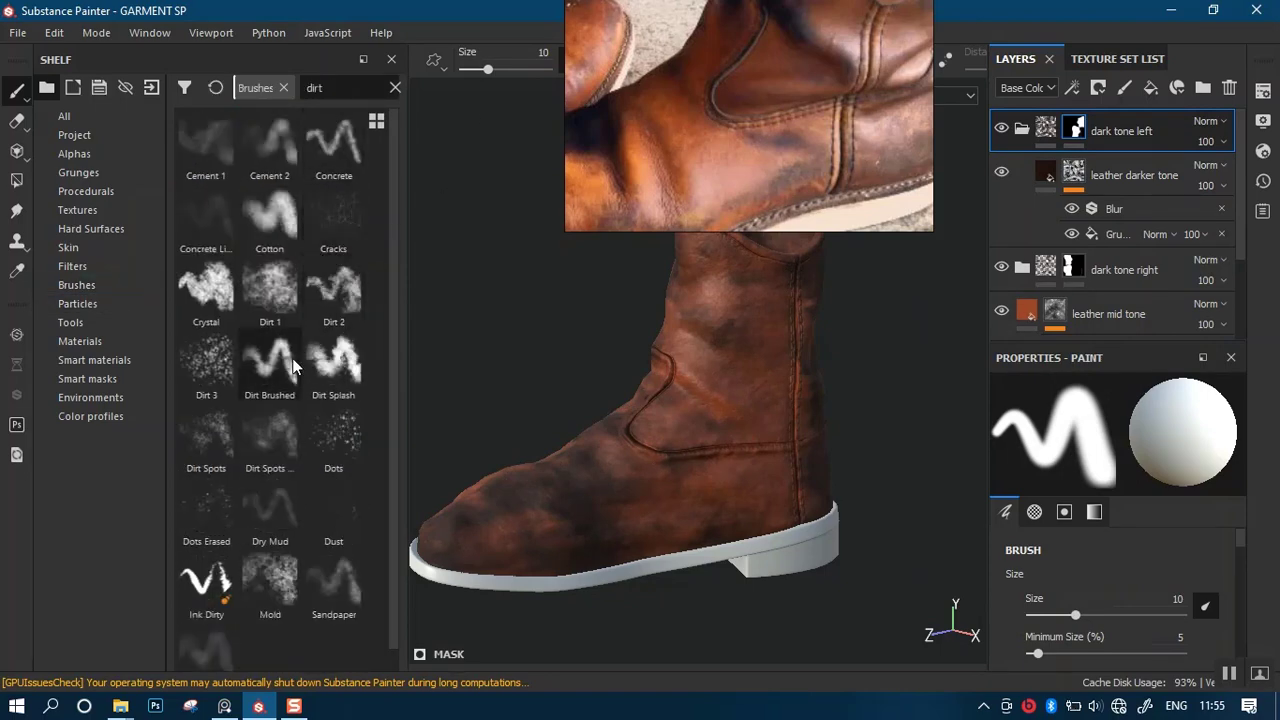
left_click(270, 290)
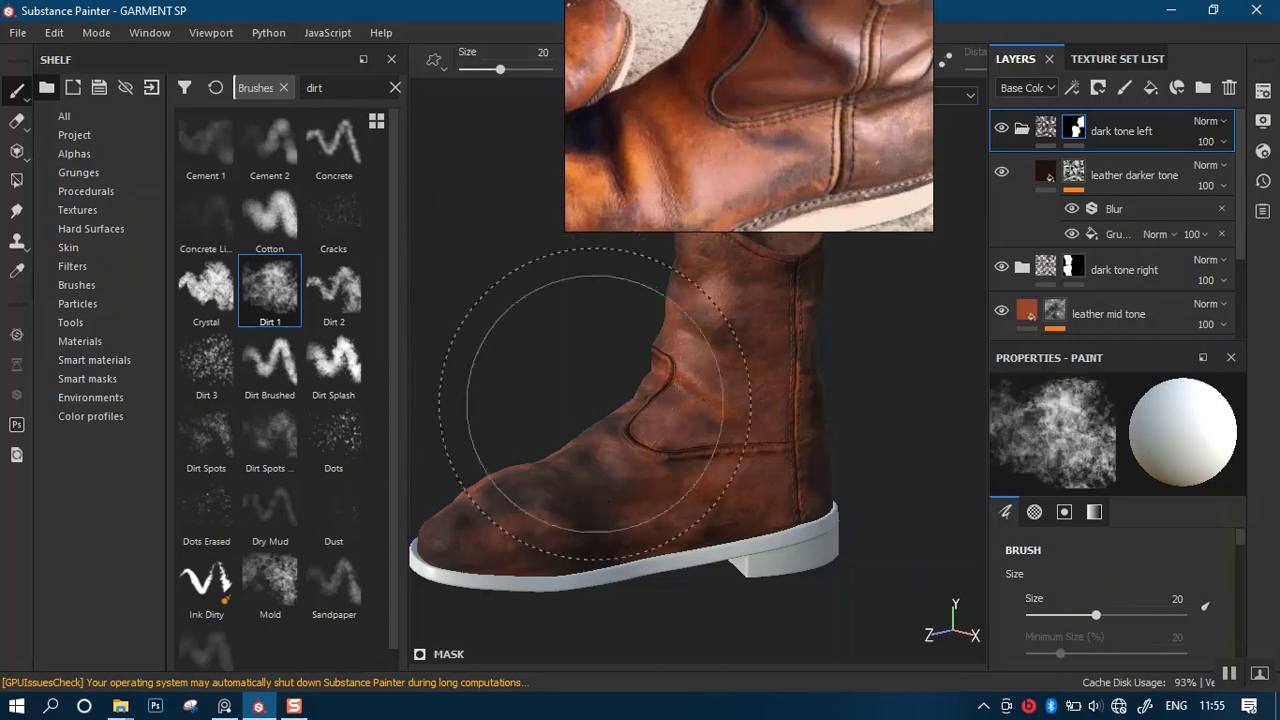
Reduce the brush size to 7.13, switch its color to black and paint out some of the dark tone on the left boot's toe.
key("bracketleft")
key("bracketleft")
key("bracketleft")
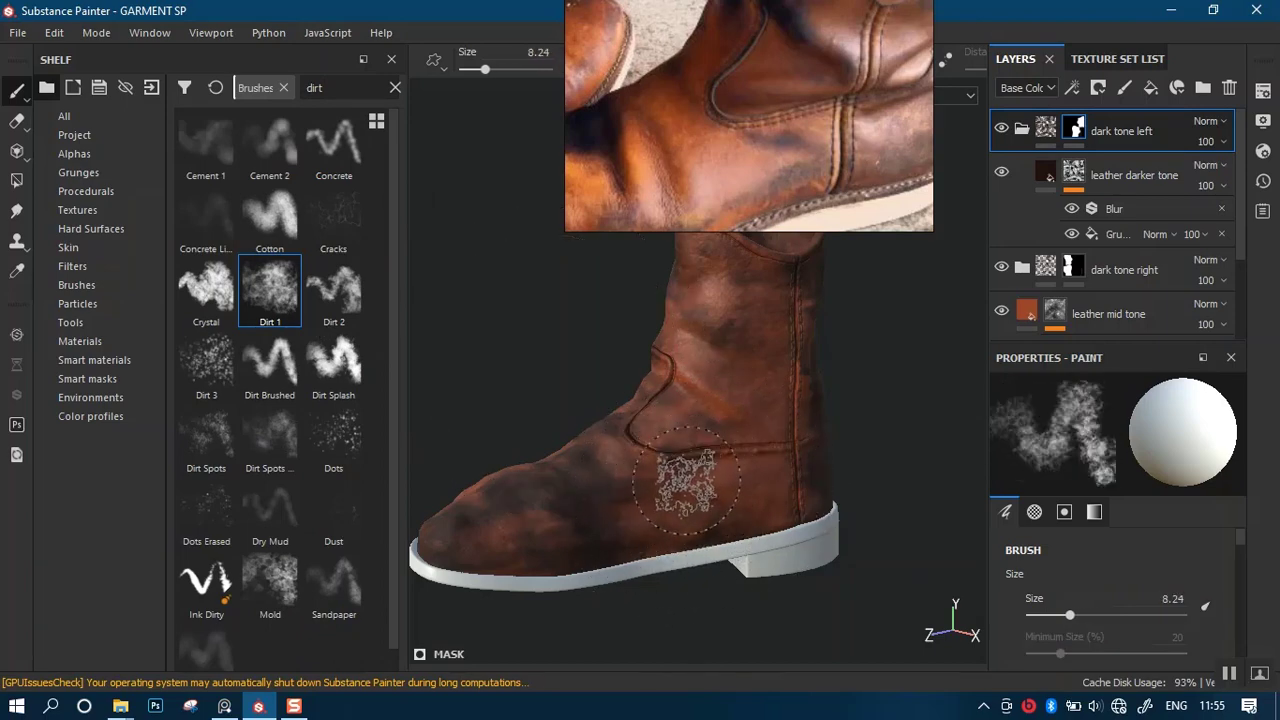
key("x")
mouse_move(683, 470)
left_mouse_down("alt")
mouse_move(651, 486)
mouse_move(734, 537)
mouse_move(703, 506)
left_mouse_up("alt")
middle_click_drag(703, 506, 733, 493, "alt")
mouse_move(674, 444)
left_mouse_down()
mouse_move(633, 477)
mouse_move(643, 445)
left_mouse_up()
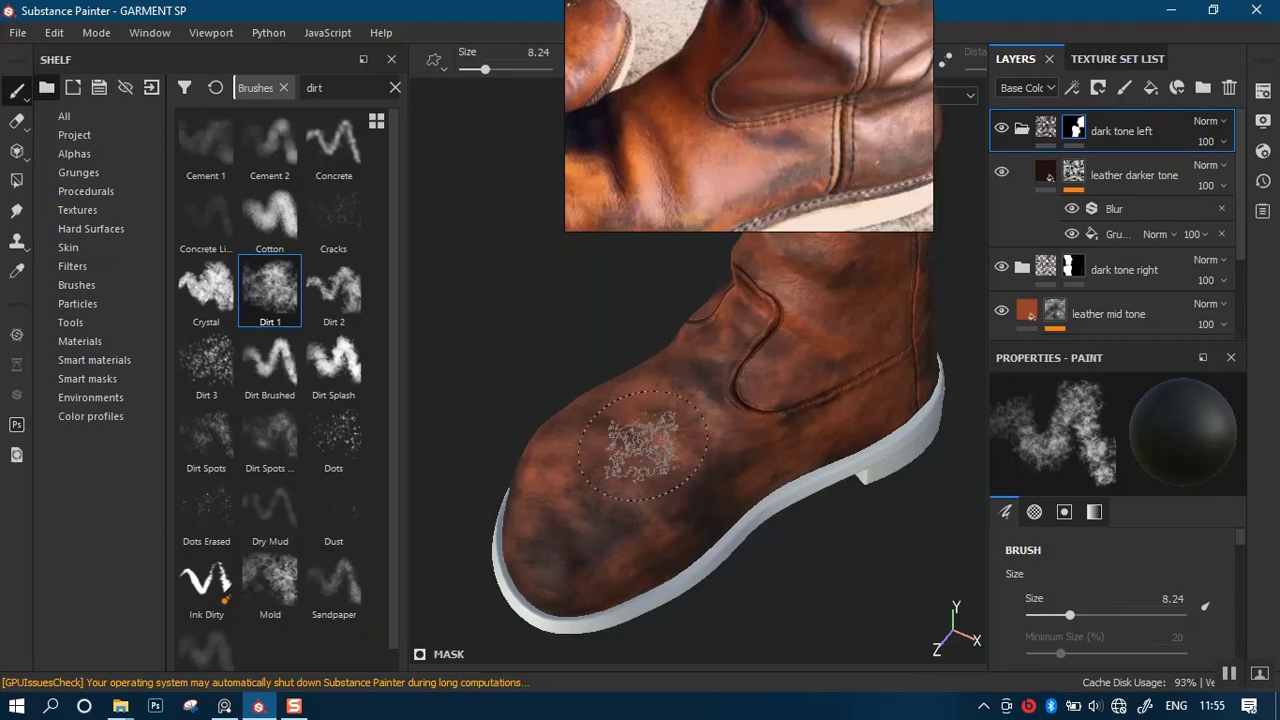
key("bracketleft")
Move the reference photo off the brush settings and set the brush's stroke opacity to 60 and flow to 52.
left_click_drag(772, 143, 215, 282)
left_click_drag(662, 380, 632, 392, "alt")
left_click(778, 70)
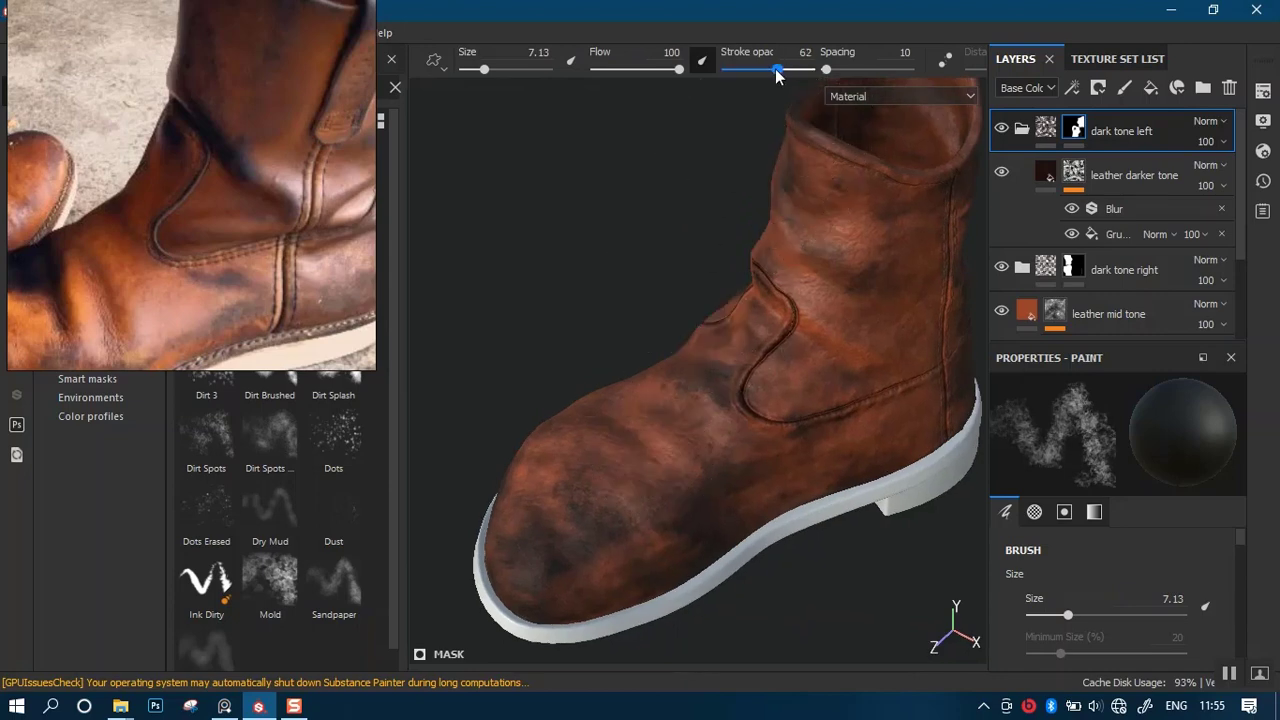
left_click_drag(673, 72, 637, 67)
Examine the left boot's leather from all sides and under different lighting, comparing it with the boot shaft in the reference photo.
mouse_move(687, 345)
left_mouse_down("alt")
mouse_move(640, 320)
mouse_move(689, 243)
mouse_move(609, 277)
mouse_move(630, 290)
left_mouse_up("alt")
middle_click_drag(188, 208, 155, 312)
middle_click_drag(296, 197, 226, 180)
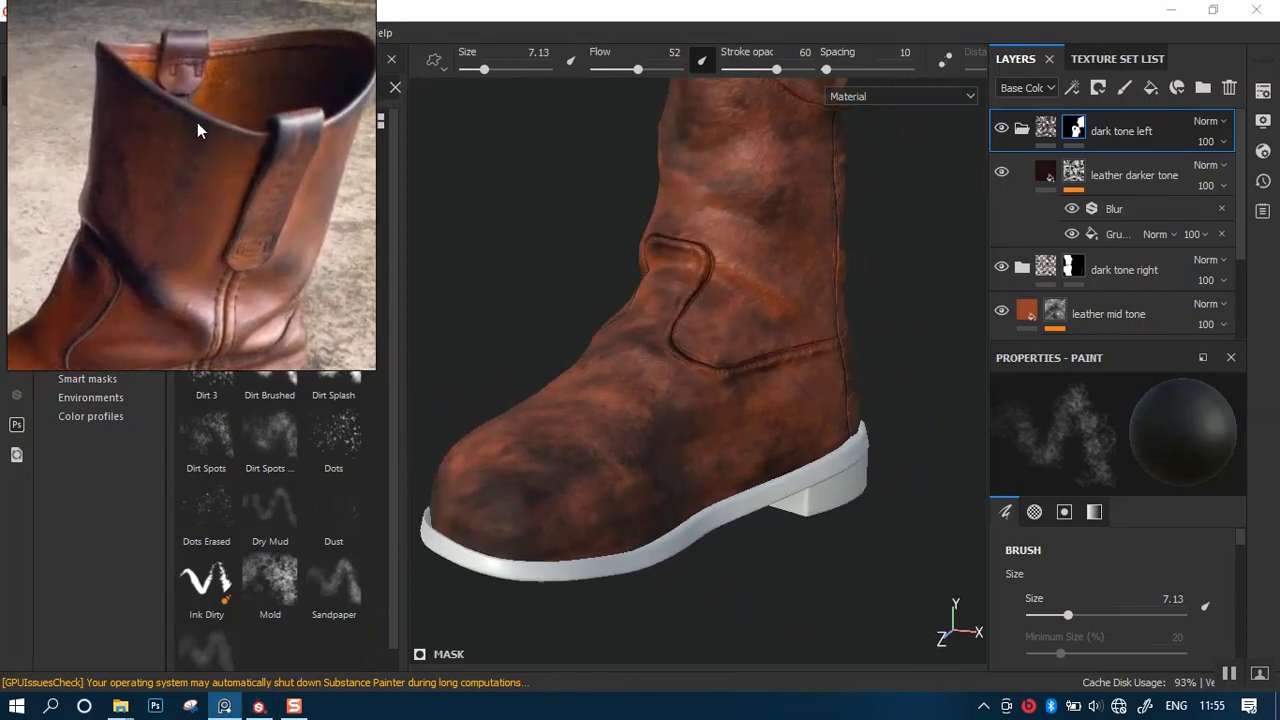
mouse_move(571, 286)
left_mouse_down("alt")
mouse_move(686, 277)
mouse_move(737, 329)
mouse_move(693, 291)
mouse_move(677, 449)
mouse_move(654, 429)
mouse_move(678, 460)
left_mouse_up("alt")
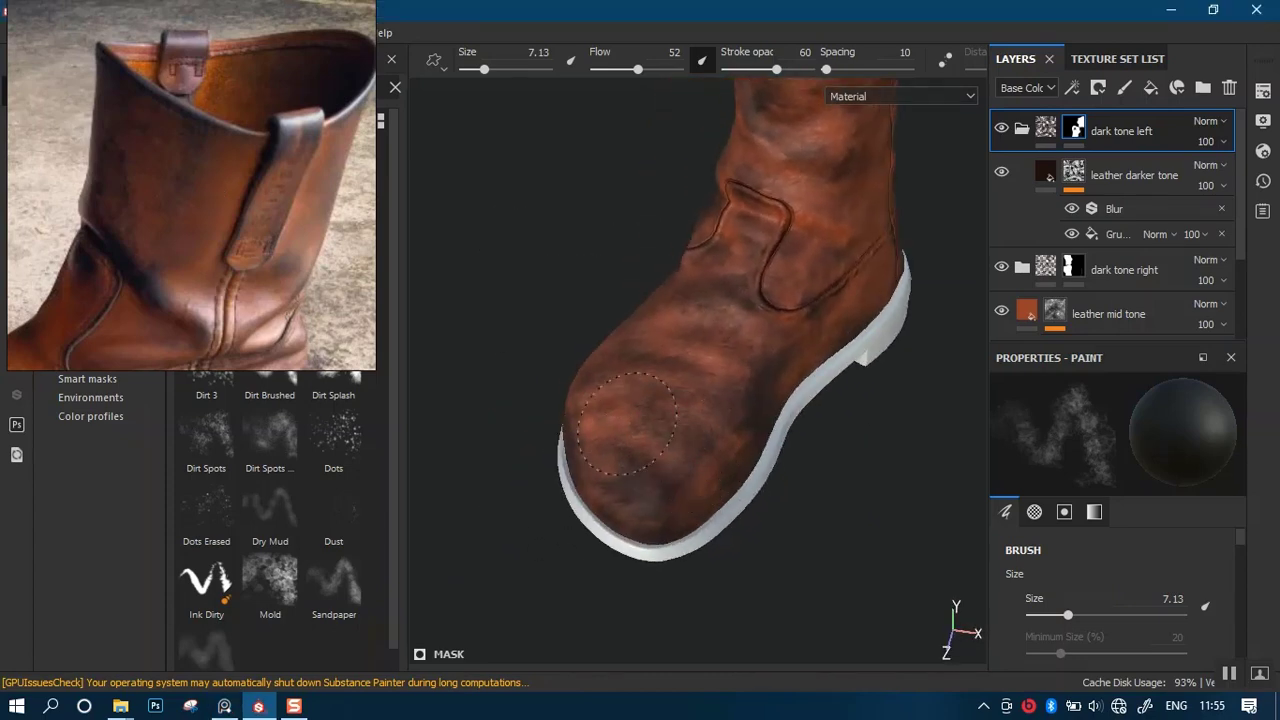
left_click_drag(625, 422, 697, 329, "alt")
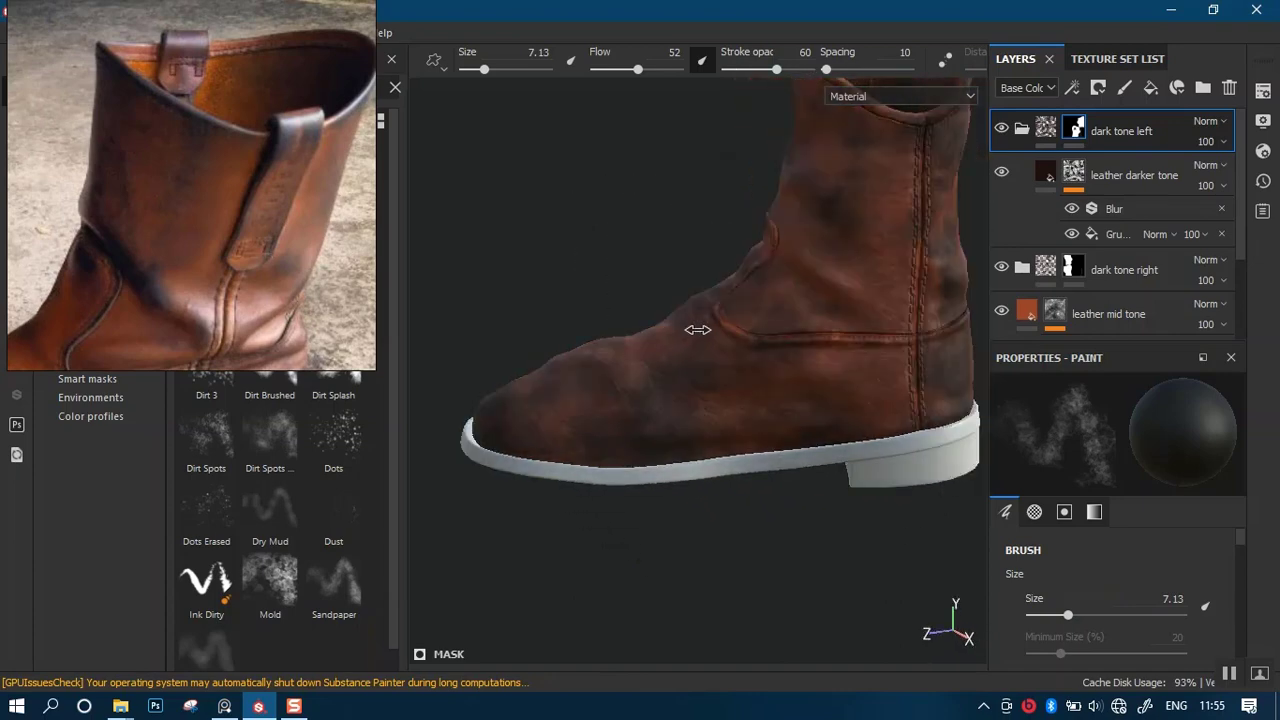
right_click_drag(697, 329, 652, 334, "shift")
left_click_drag(645, 450, 667, 339, "alt")
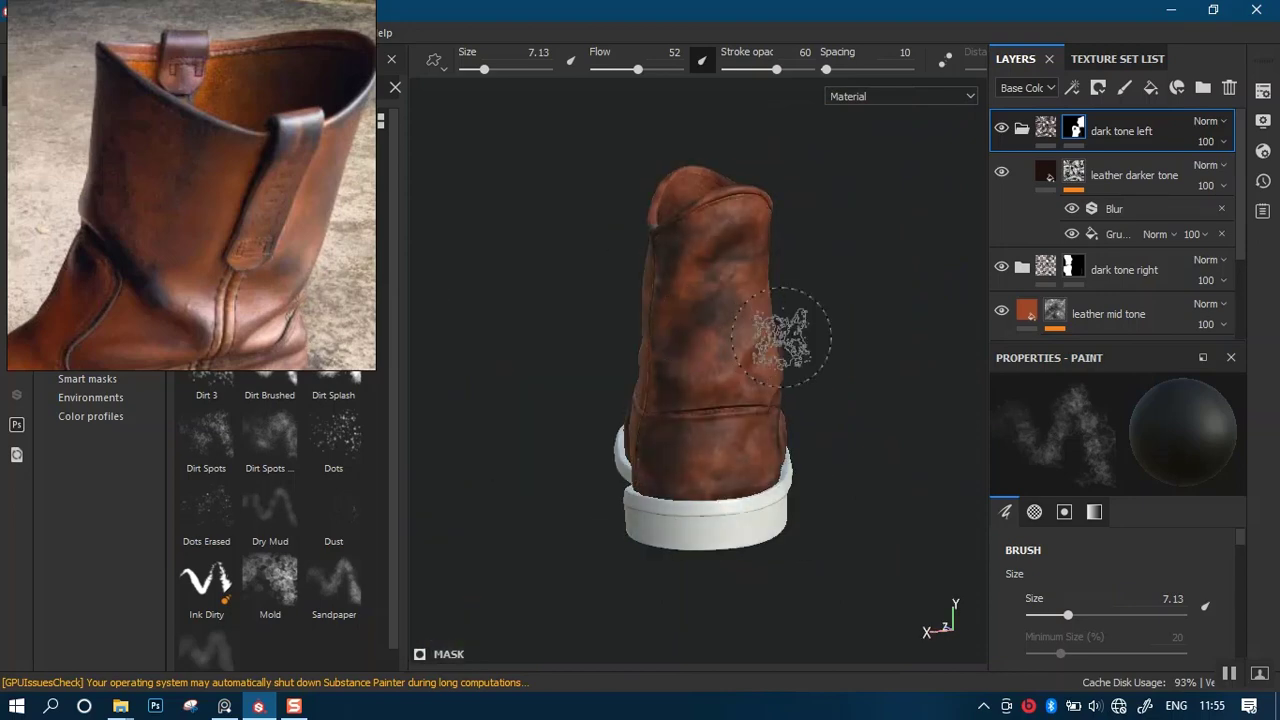
mouse_move(781, 338)
left_mouse_down("alt")
mouse_move(743, 334)
mouse_move(717, 377)
mouse_move(609, 366)
mouse_move(752, 350)
mouse_move(651, 389)
mouse_move(623, 386)
mouse_move(697, 413)
left_mouse_up("alt")
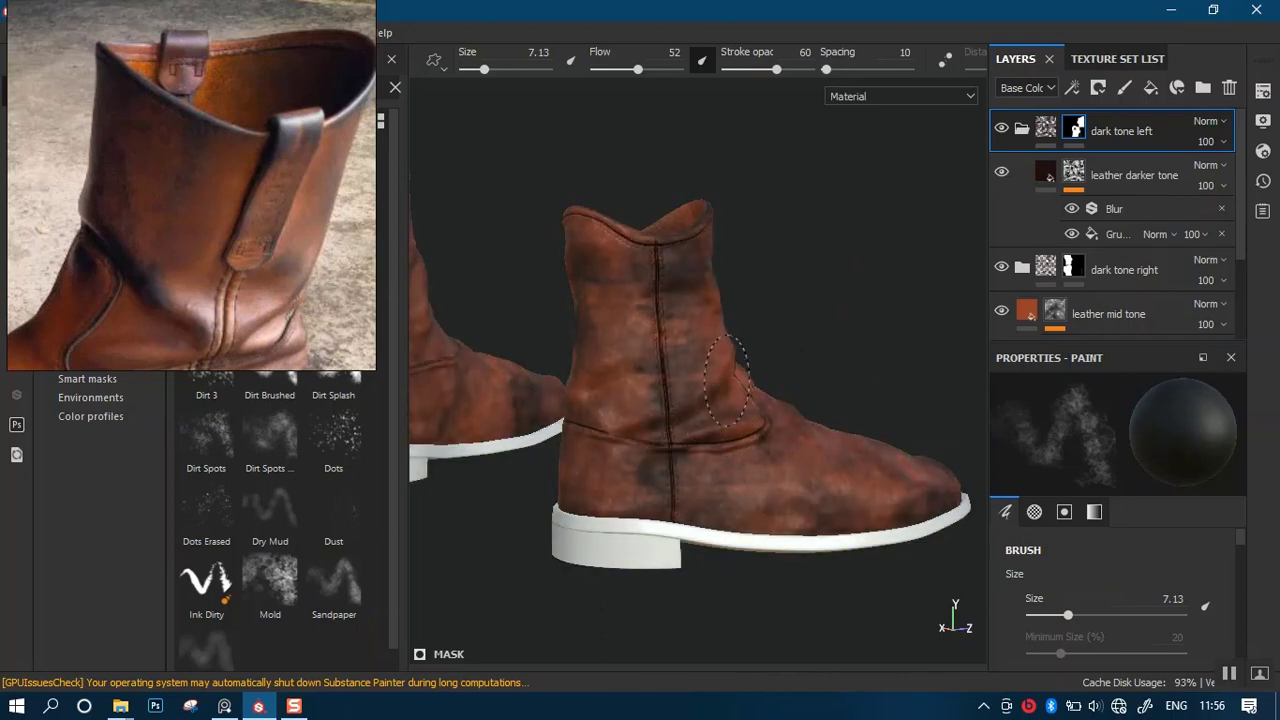
right_click_drag(799, 279, 790, 320, "alt")
left_click_drag(700, 380, 803, 389, "alt")
middle_click_drag(810, 388, 935, 400, "alt")
left_click_drag(630, 365, 830, 355, "alt")
middle_click_drag(790, 490, 763, 409, "alt")
right_click_drag(763, 409, 720, 411, "shift")
left_click_drag(720, 410, 786, 429, "alt")
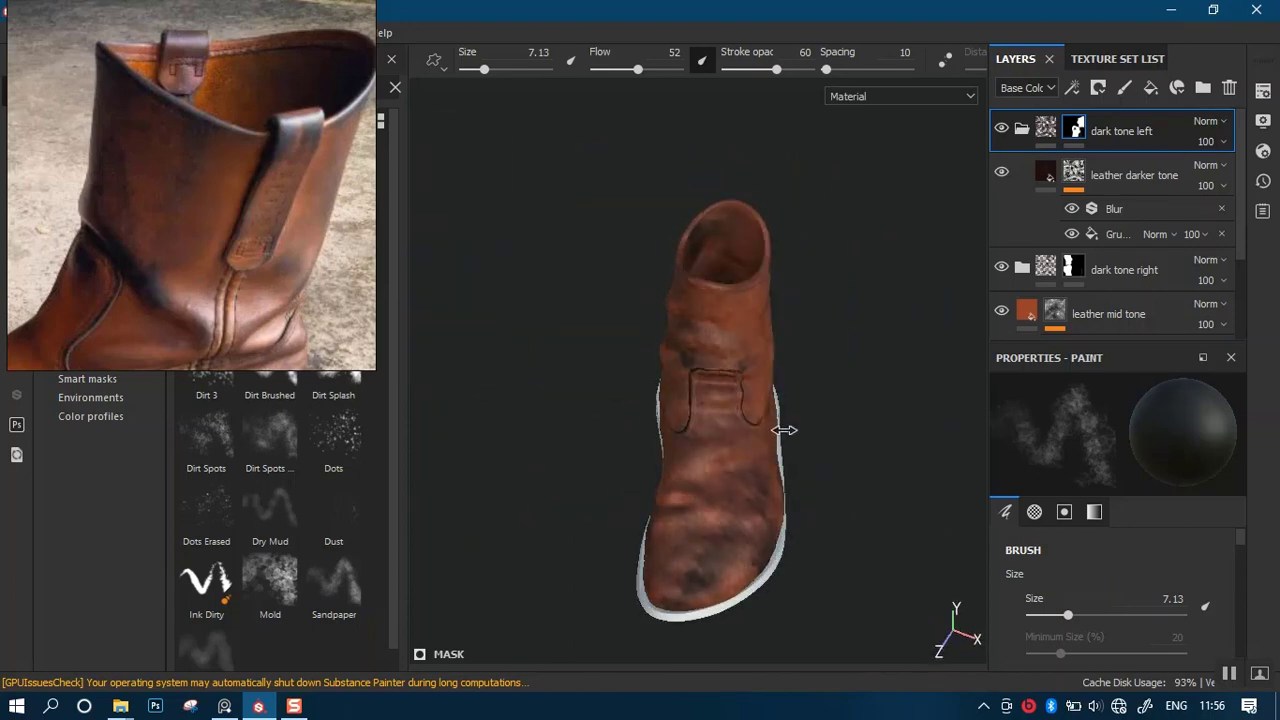
right_click_drag(786, 429, 780, 545, "alt")
left_click_drag(785, 425, 823, 363, "alt")
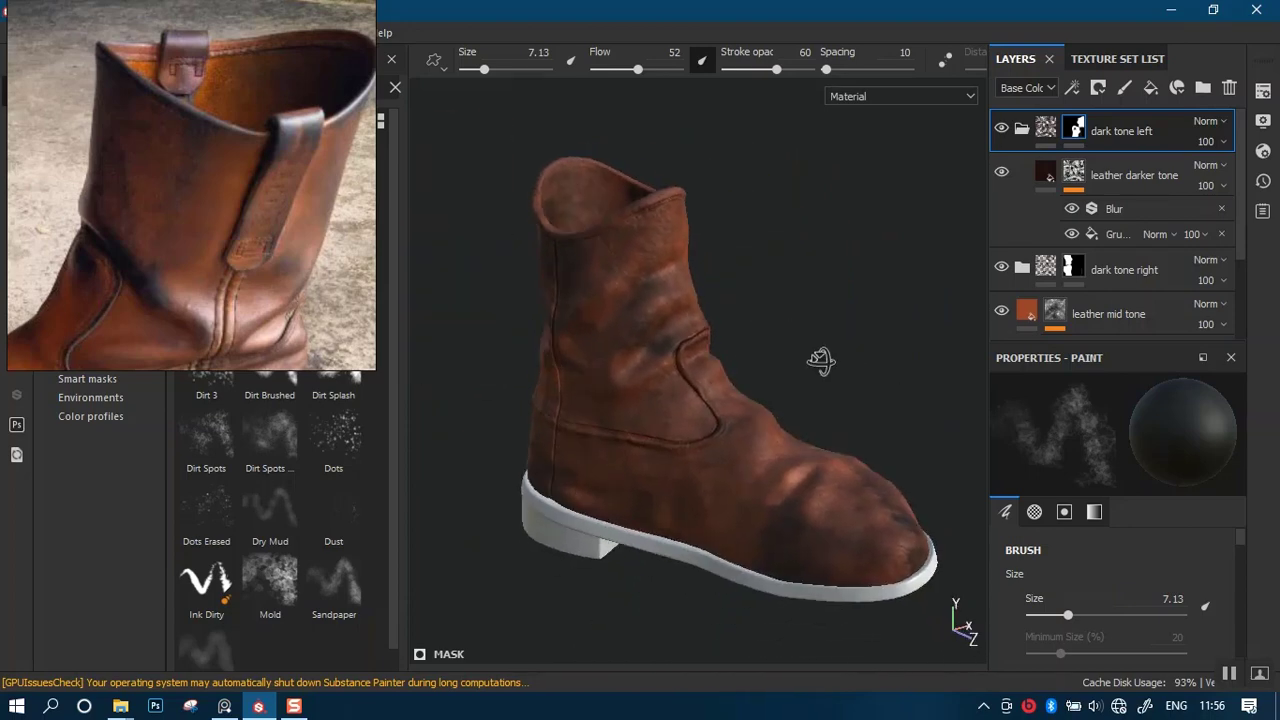
right_click_drag(828, 408, 808, 406, "shift")
left_click_drag(841, 400, 630, 418, "alt")
right_click_drag(738, 375, 663, 260, "alt")
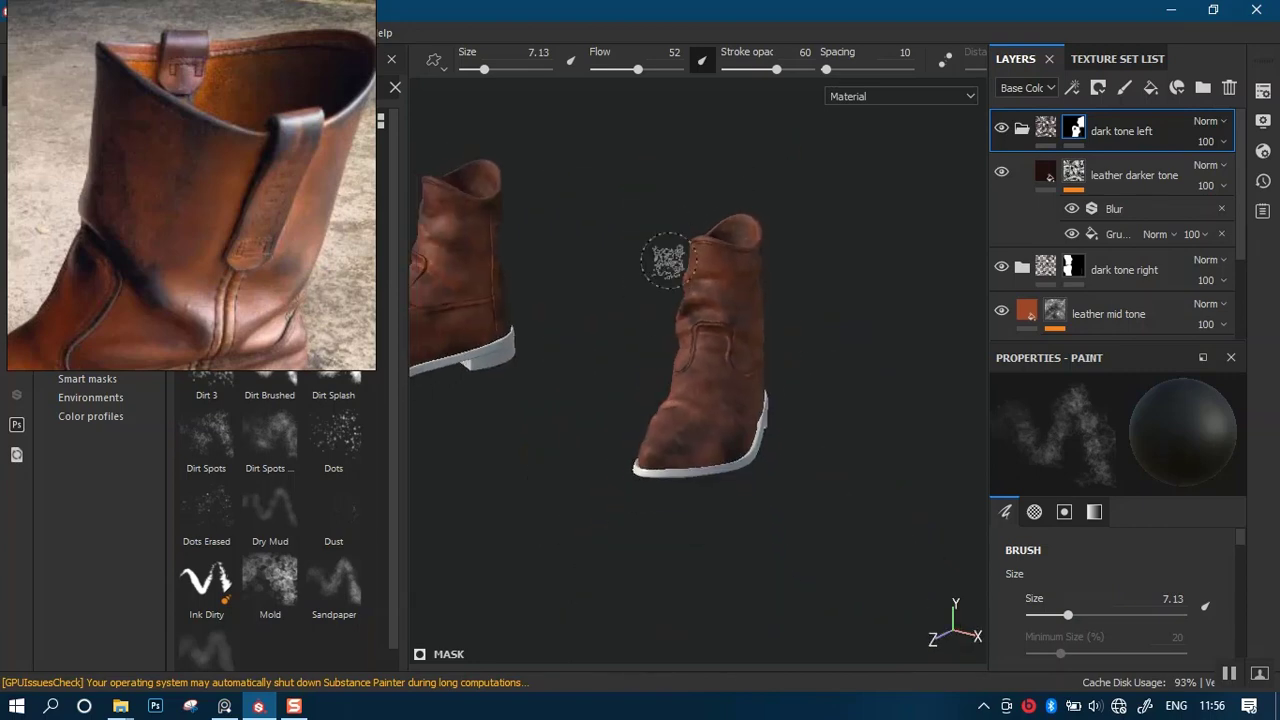
Place a copy of the leather darker tone layer from the dark tone left folder above that folder in the layer stack.
middle_click_drag(562, 380, 677, 410, "alt")
mouse_move(677, 410)
left_mouse_down("alt")
mouse_move(703, 429)
mouse_move(626, 355)
left_mouse_up("alt")
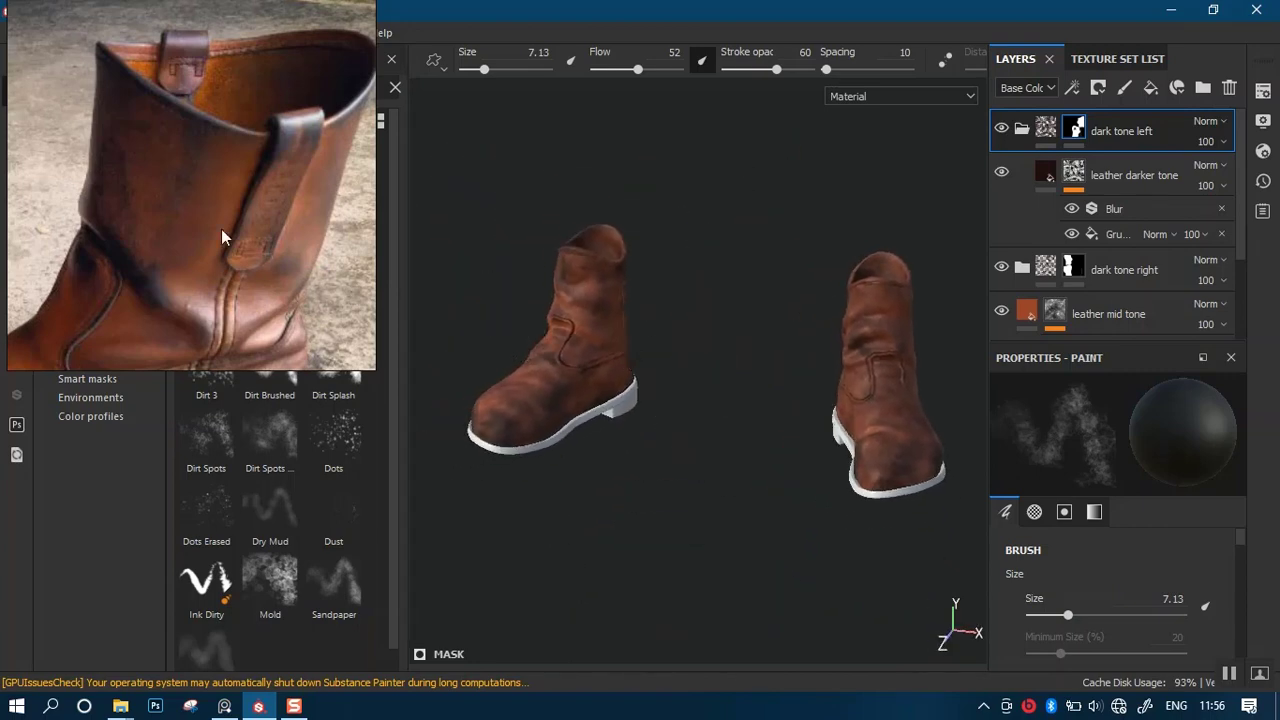
middle_click_drag(199, 207, 249, 130)
middle_click_drag(798, 287, 751, 303, "alt")
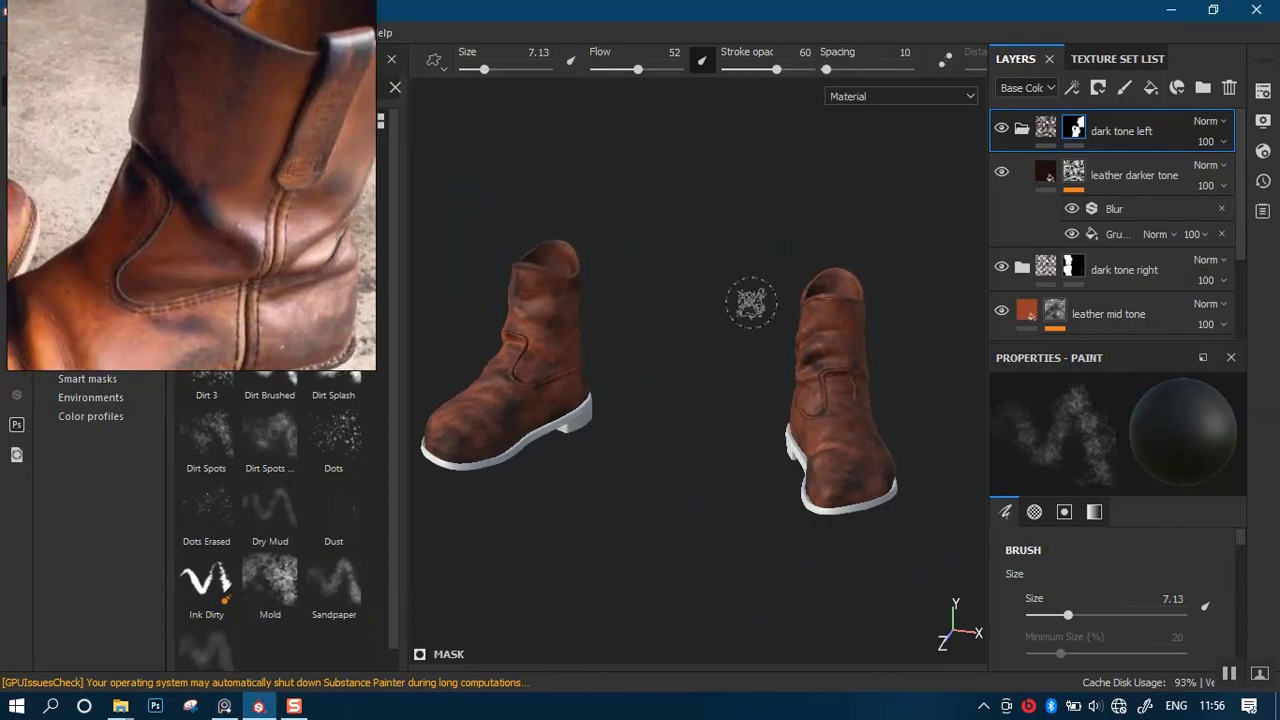
left_click(1116, 178)
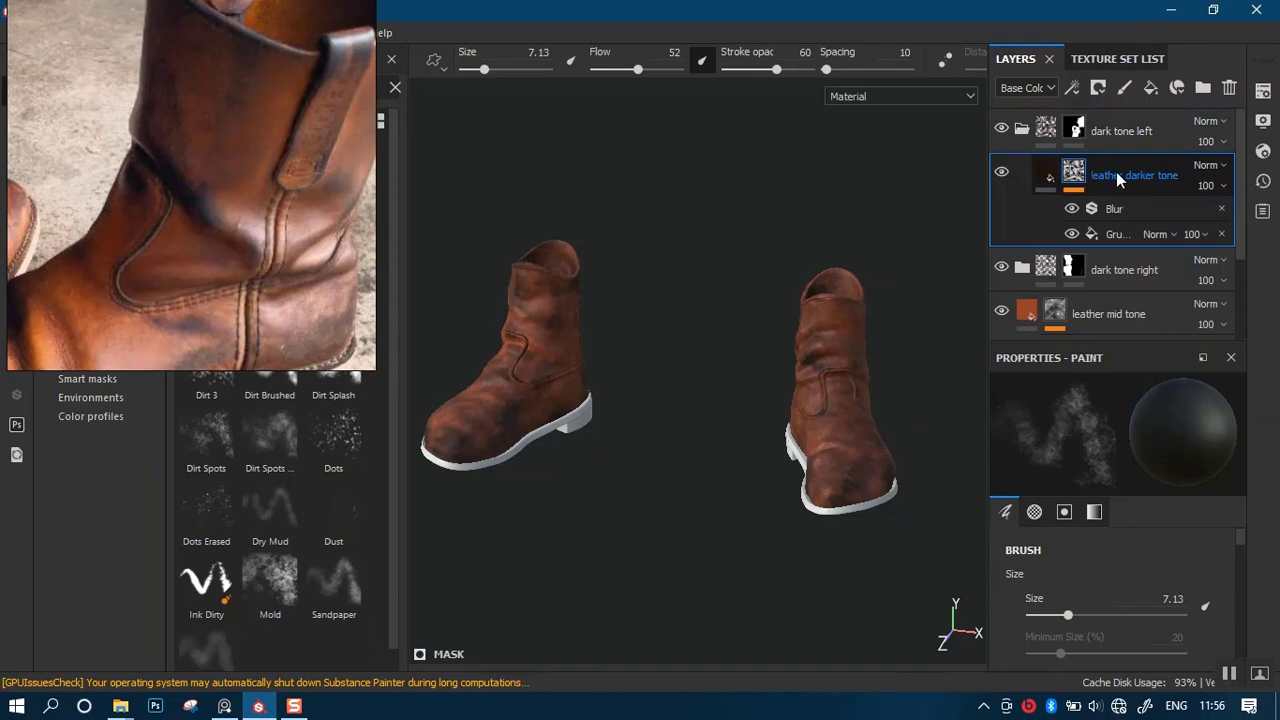
left_click_drag(1128, 170, 1136, 133)
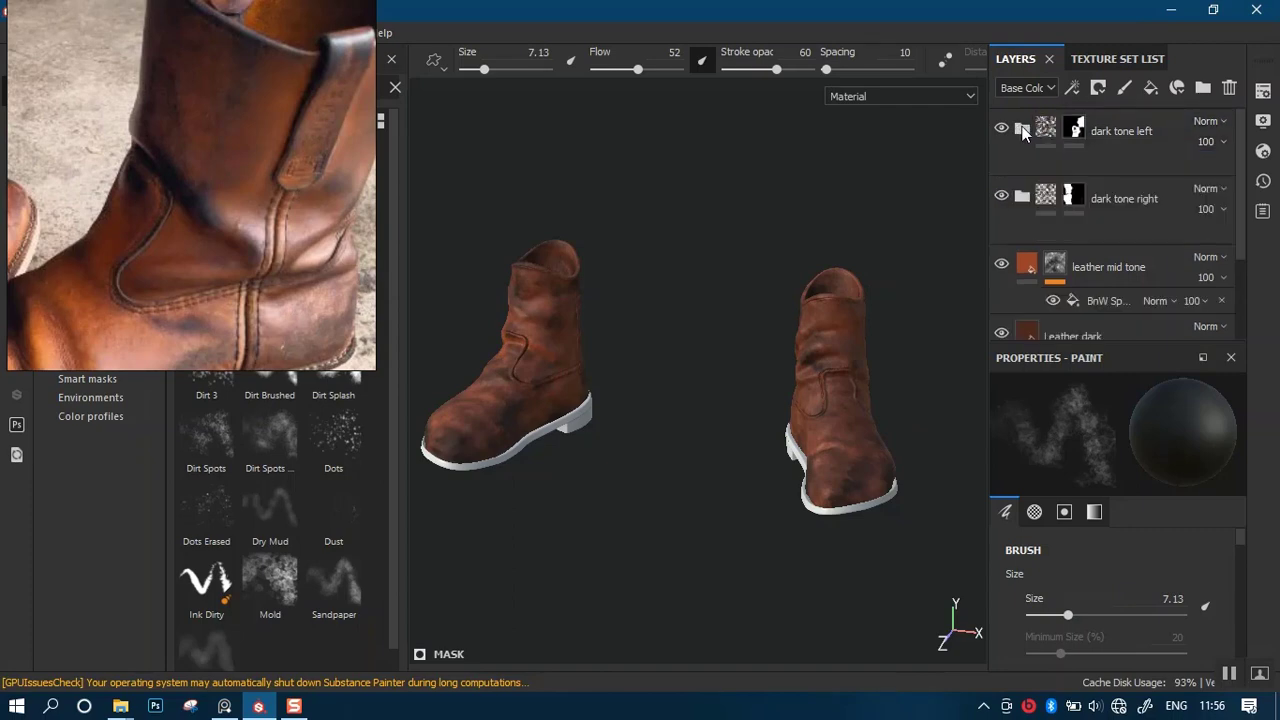
left_click(1137, 133)
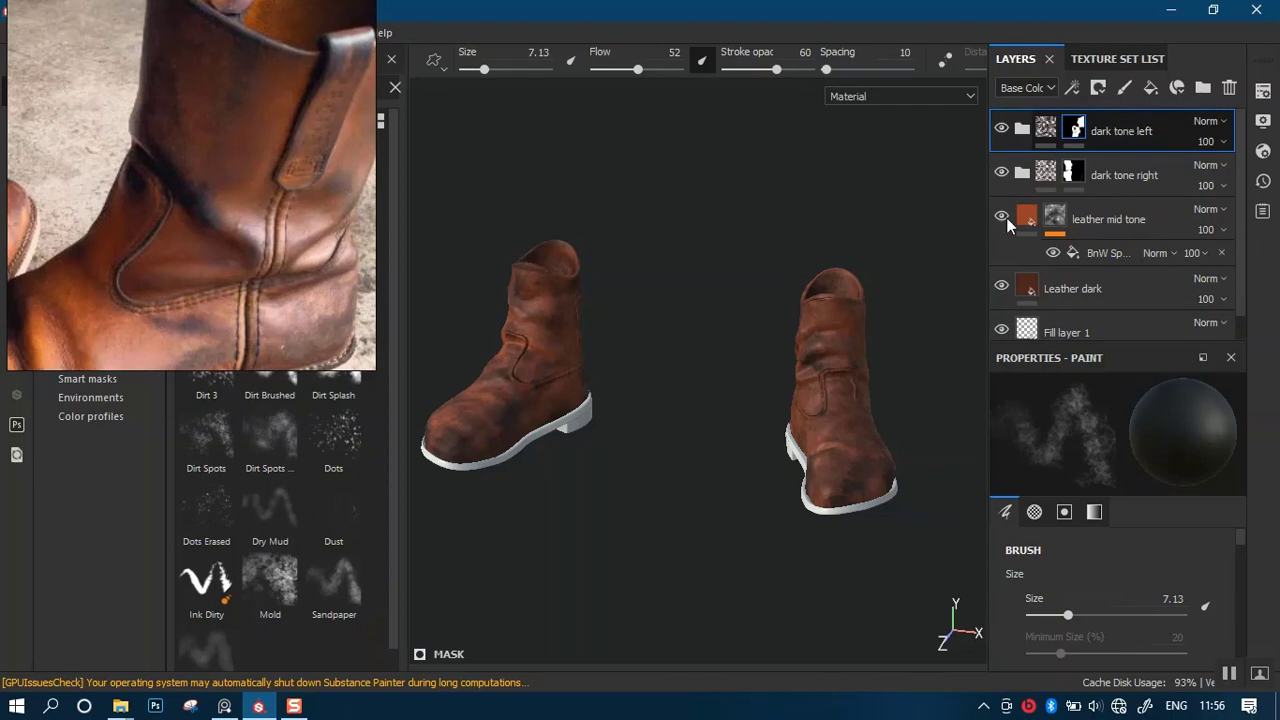
key("ctrl+z")
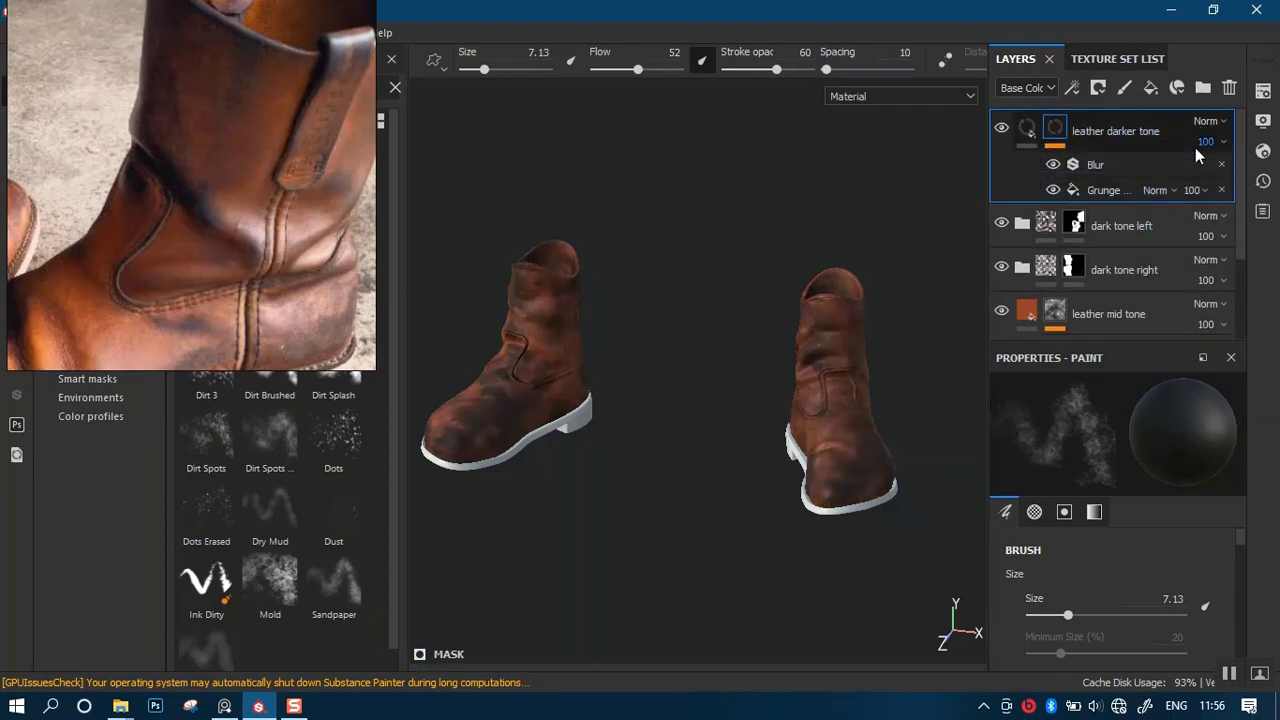
Replace the mask on the copied leather darker tone layer with a black mask and add a Curvature generator to it.
right_click(1058, 132)
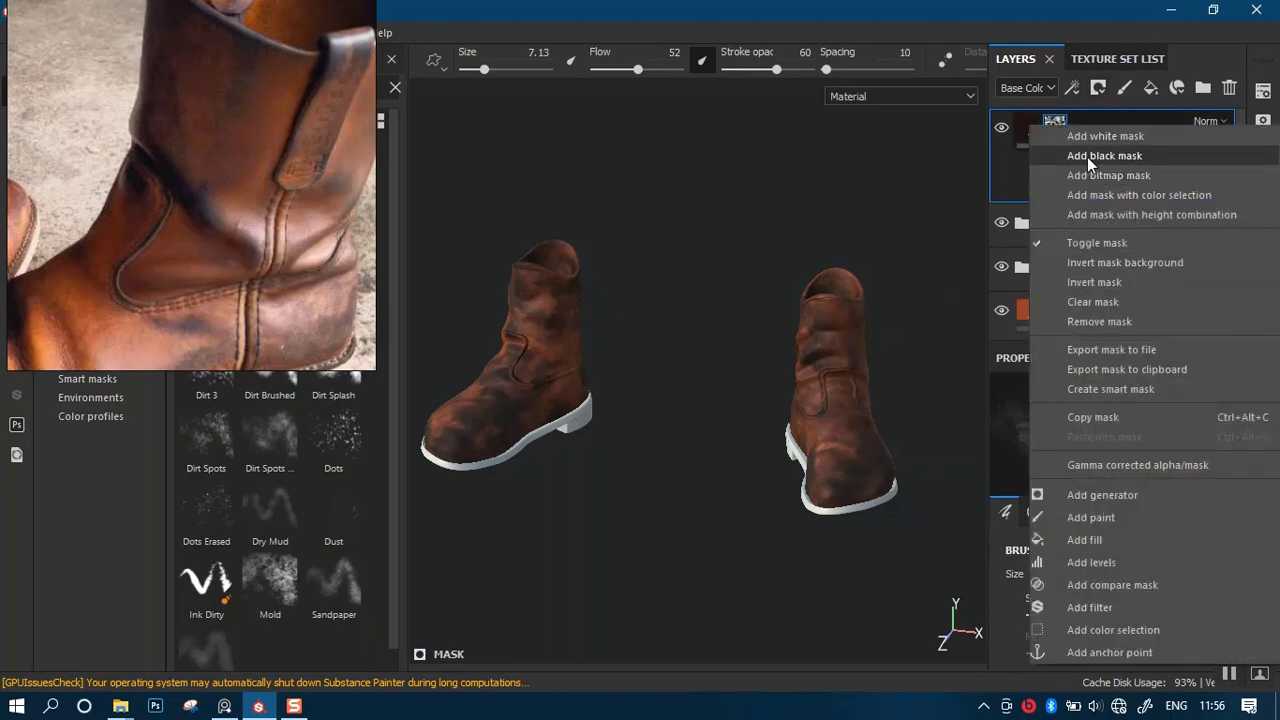
left_click(1087, 157)
mouse_move(691, 391)
left_mouse_down("alt")
mouse_move(743, 391)
mouse_move(703, 363)
mouse_move(737, 328)
mouse_move(691, 354)
mouse_move(743, 303)
mouse_move(707, 323)
mouse_move(623, 309)
mouse_move(675, 323)
mouse_move(657, 366)
left_mouse_up("alt")
mouse_move(668, 366)
right_mouse_down("alt")
mouse_move(720, 410)
mouse_move(737, 460)
mouse_move(723, 351)
mouse_move(731, 497)
mouse_move(745, 378)
right_mouse_up("alt")
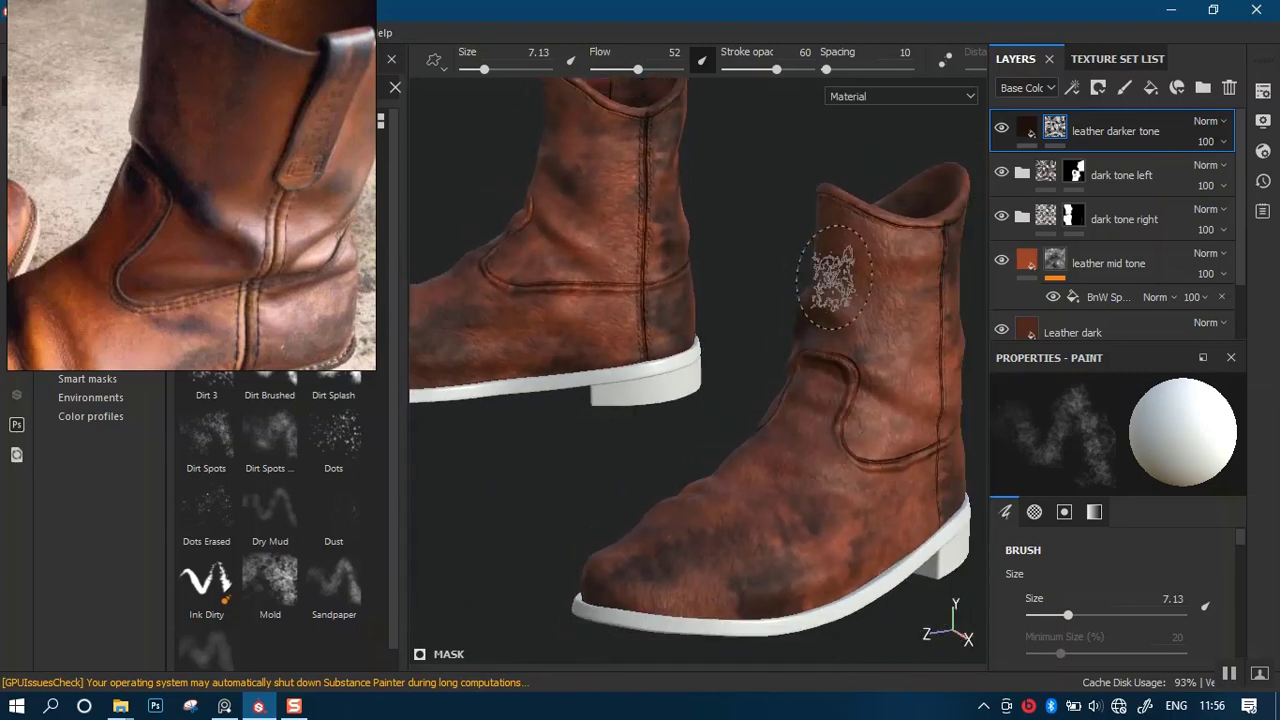
right_click(1053, 131)
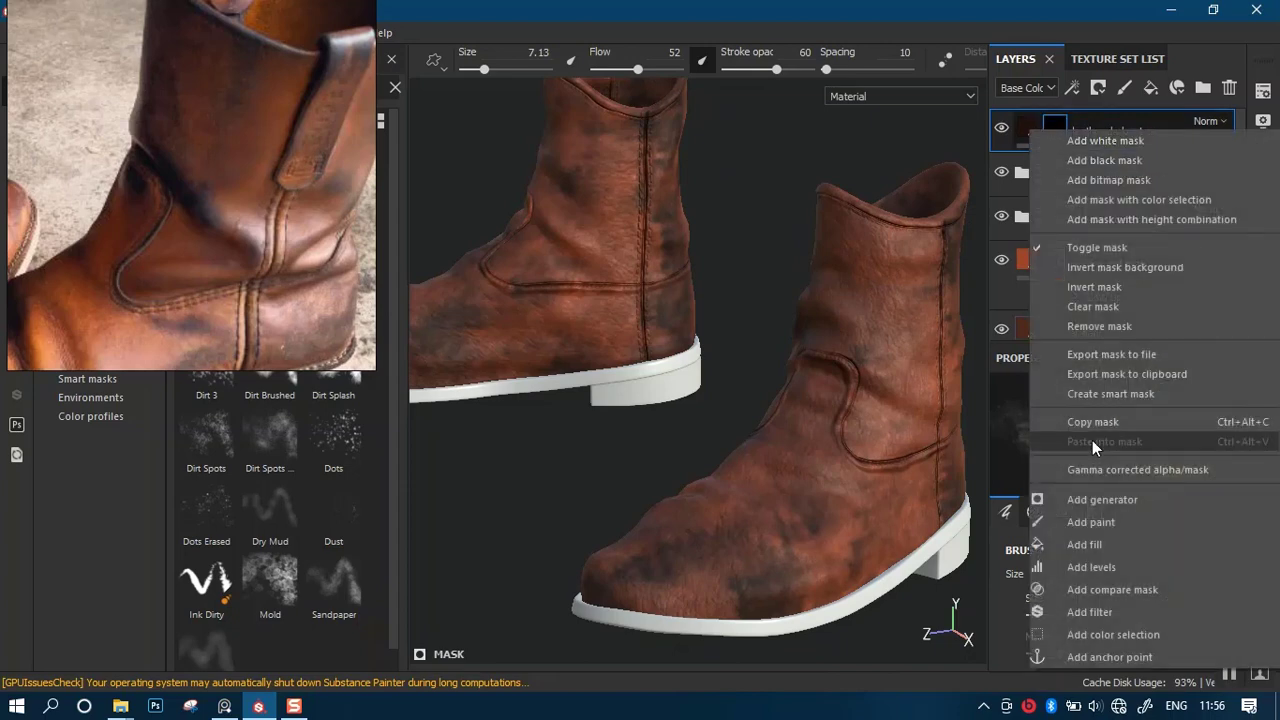
left_click(1088, 497)
left_click(1178, 428)
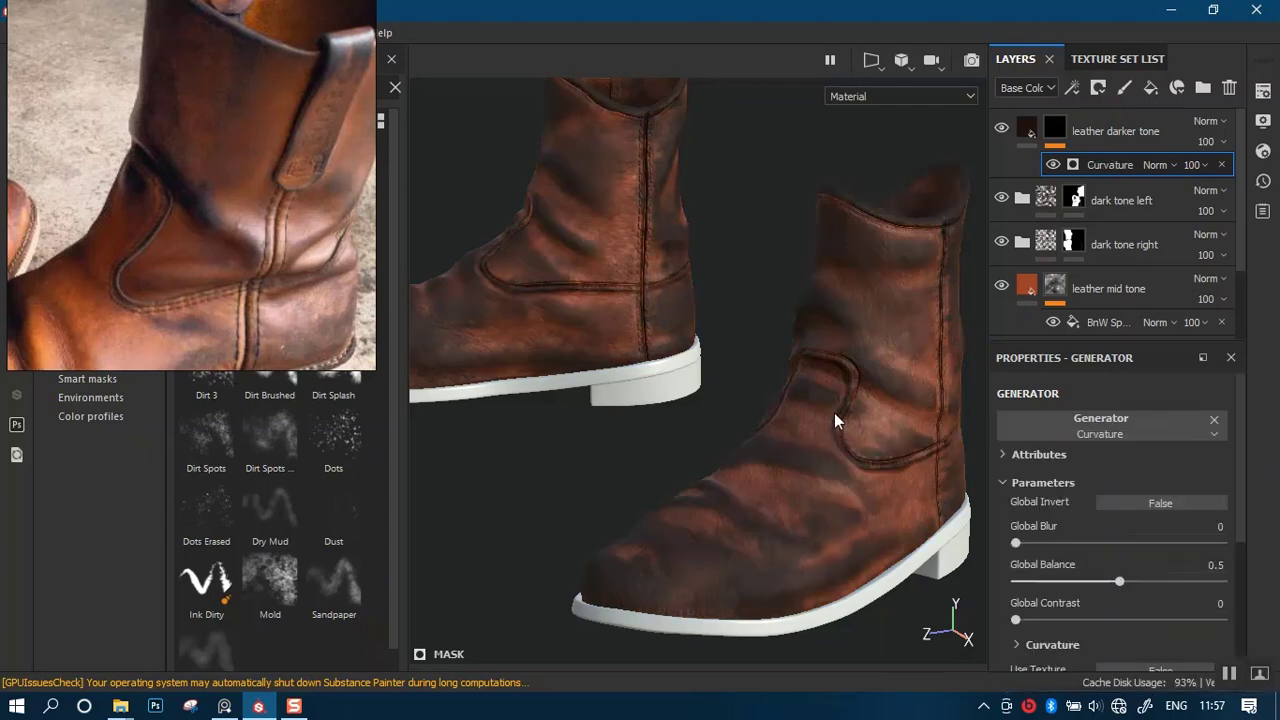
Shift the Main Color of the top leather darker tone layer to a slightly redder dark brown and save the project.
left_click_drag(725, 445, 714, 388, "alt")
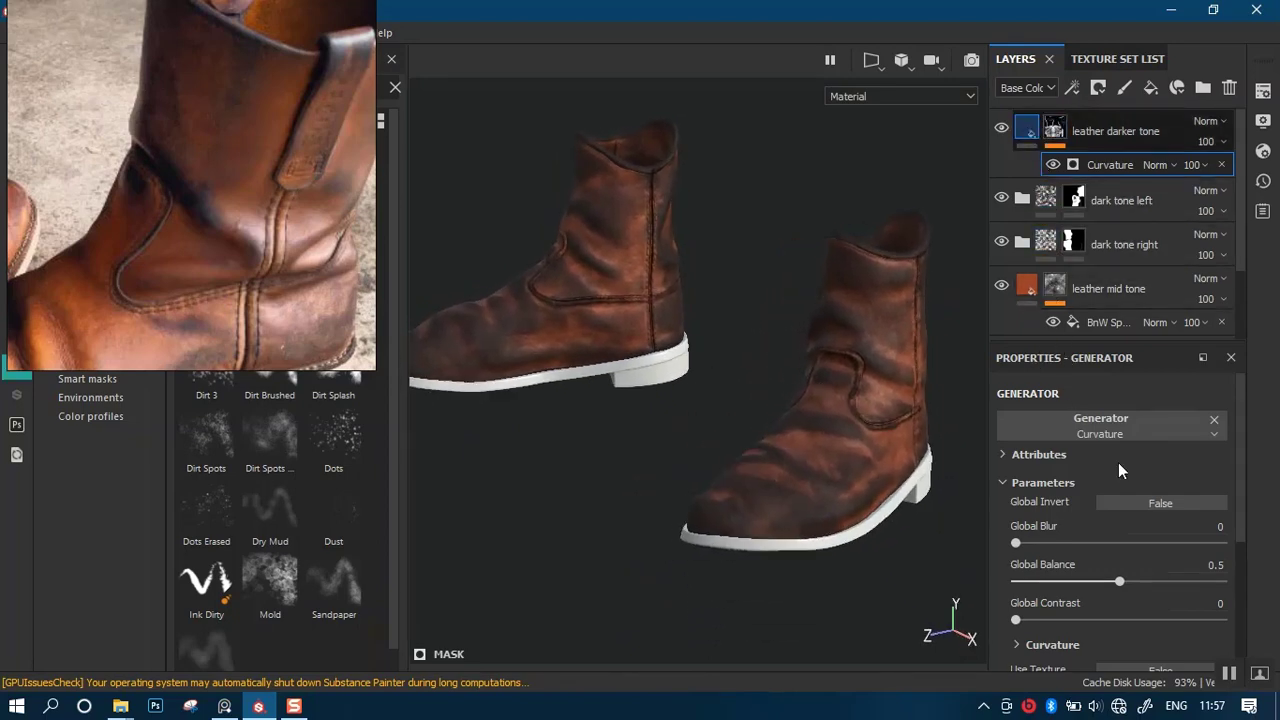
left_click(1110, 131)
scroll(1228, 627, "down", 3)
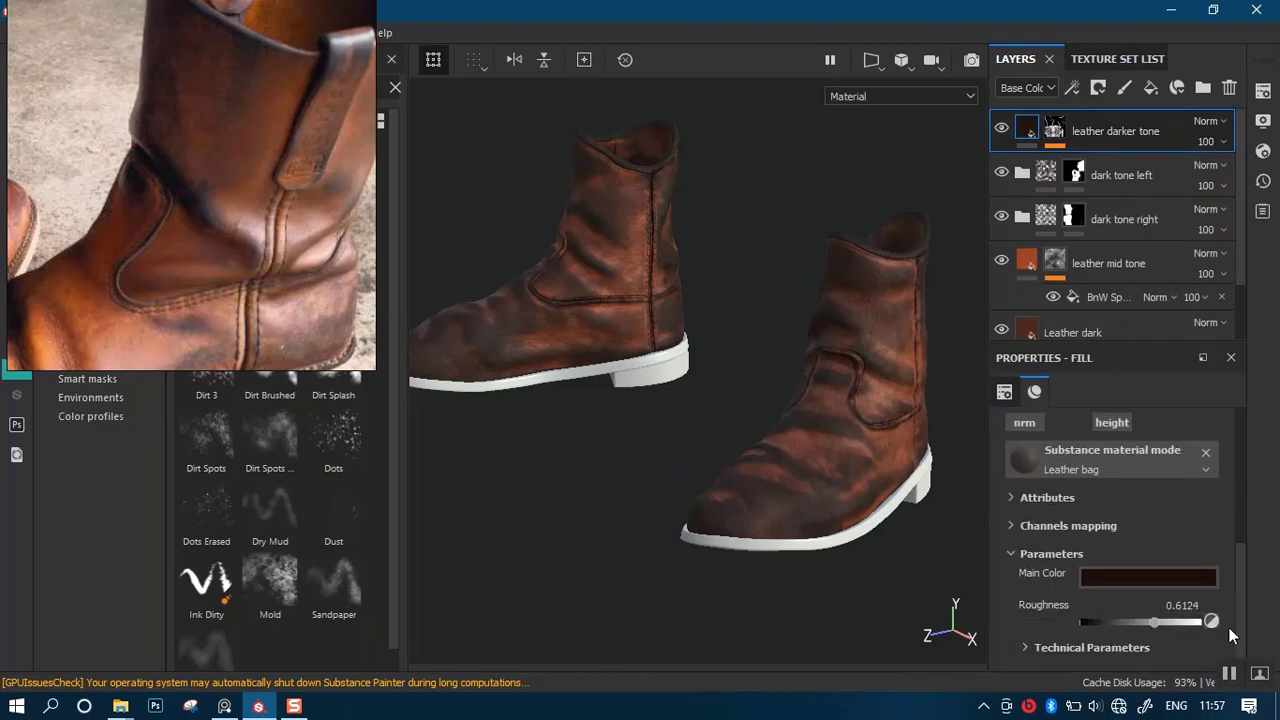
left_click(1172, 580)
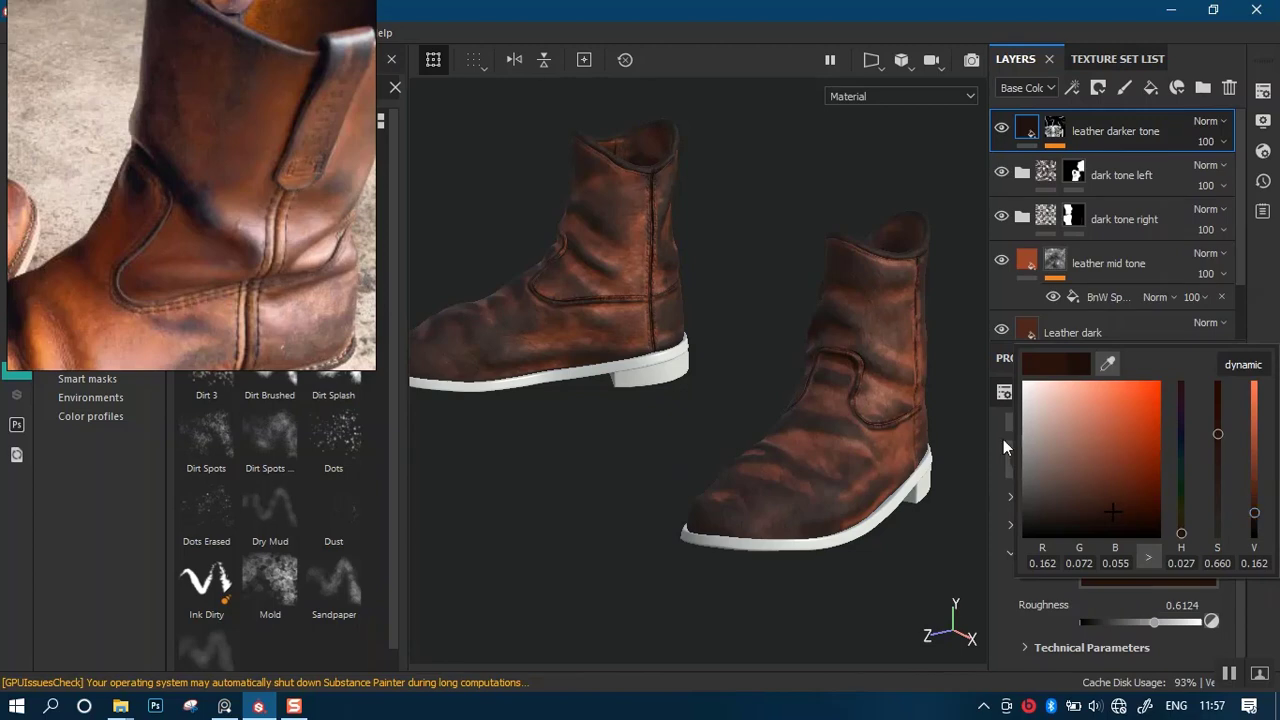
left_click(1274, 310)
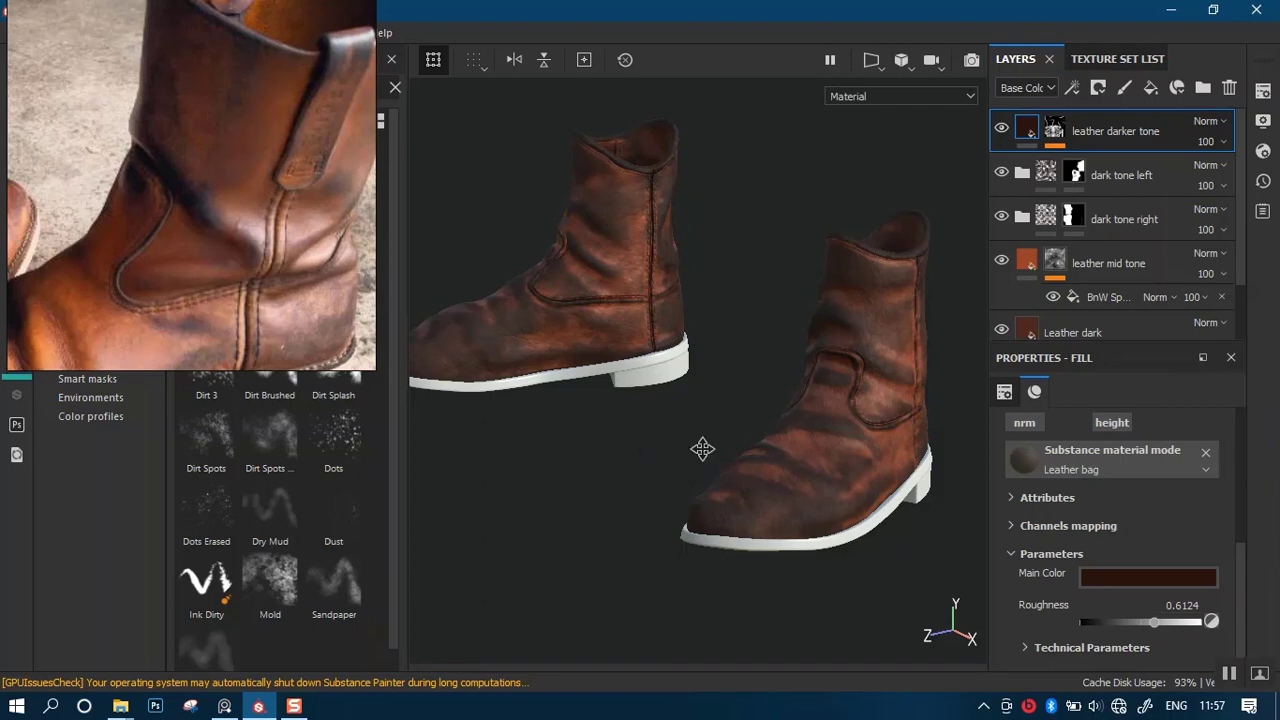
left_click_drag(702, 449, 711, 378, "alt")
scroll(730, 450, "up", 2)
left_click_drag(732, 455, 706, 431, "alt")
key("ctrl+s")
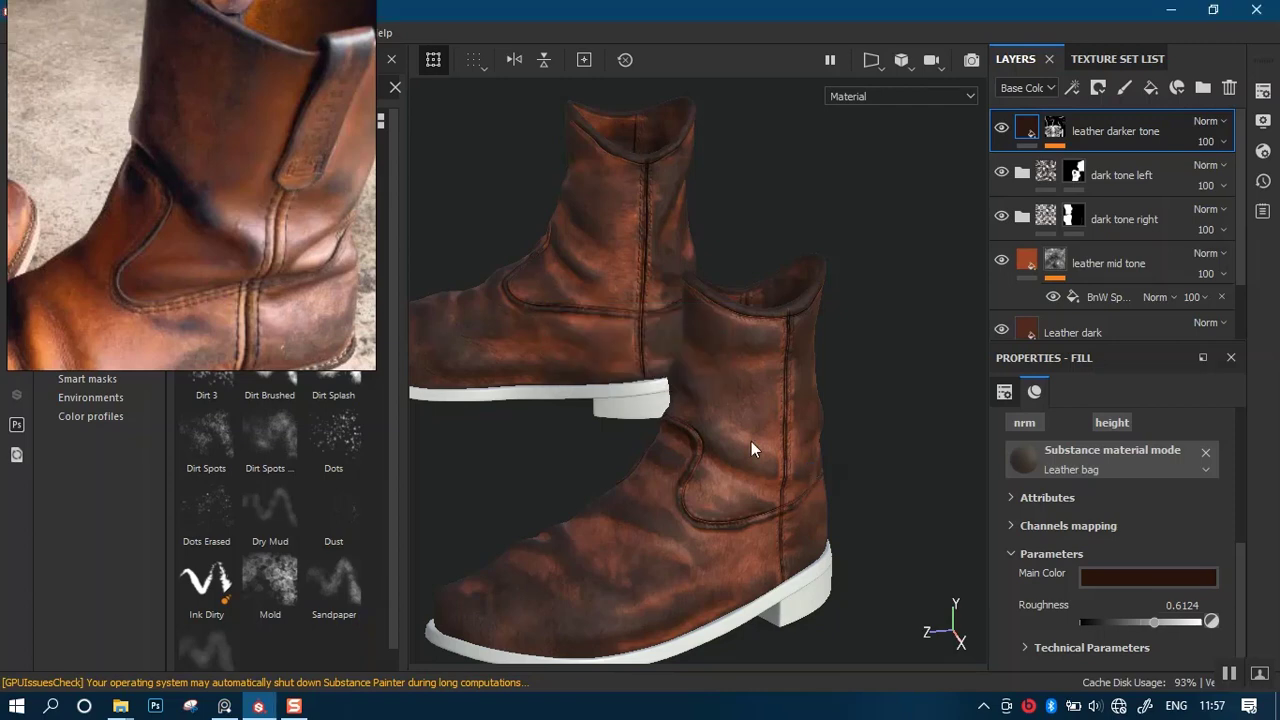
Set the Global Balance of the Curvature generator on the leather darker tone mask to 0.12.
mouse_move(772, 466)
left_mouse_down("alt")
mouse_move(737, 463)
mouse_move(697, 486)
mouse_move(726, 423)
mouse_move(760, 452)
mouse_move(749, 514)
mouse_move(926, 449)
left_mouse_up("alt")
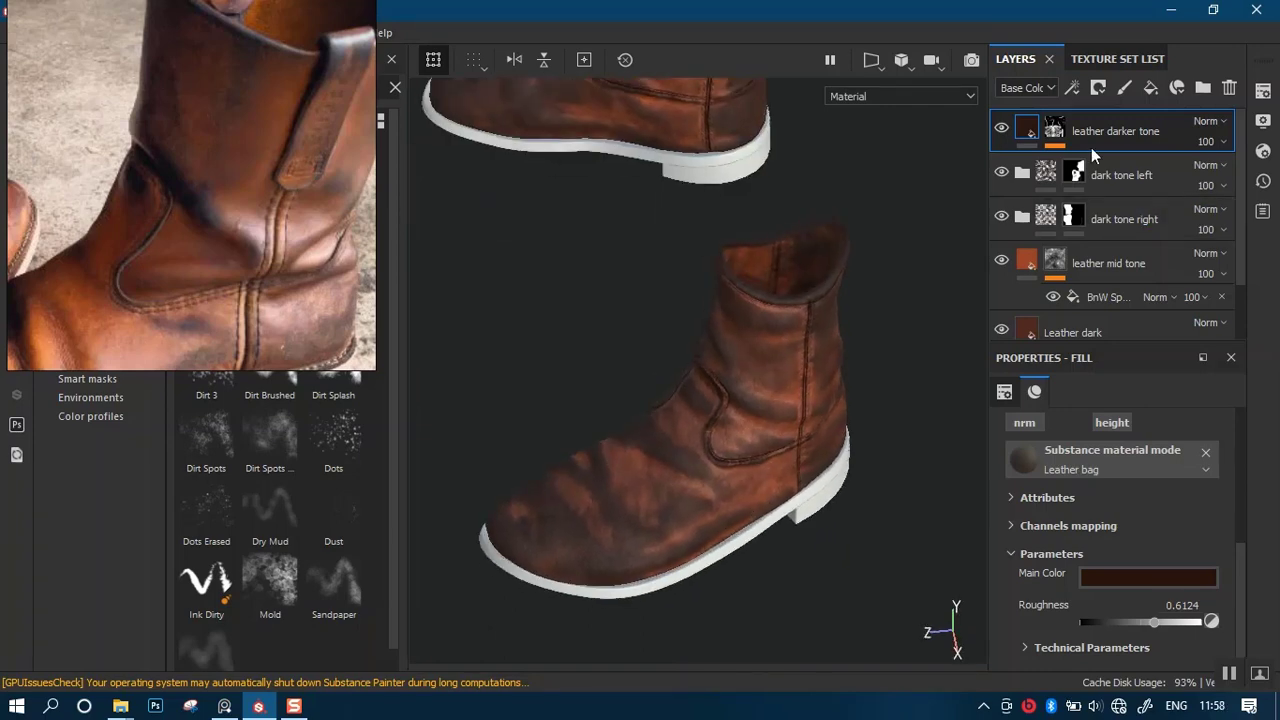
left_click(1053, 133)
left_click(1105, 163)
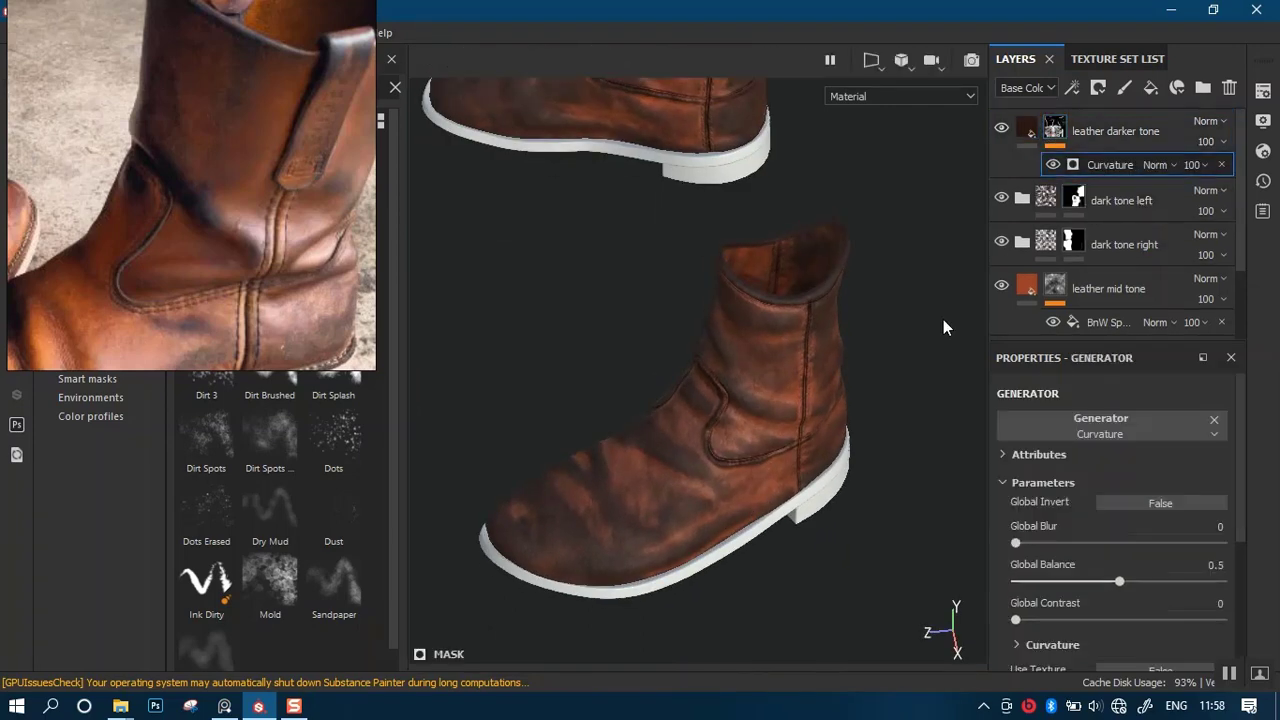
mouse_move(826, 357)
left_mouse_down("alt")
mouse_move(820, 409)
mouse_move(826, 346)
mouse_move(850, 360)
left_mouse_up("alt")
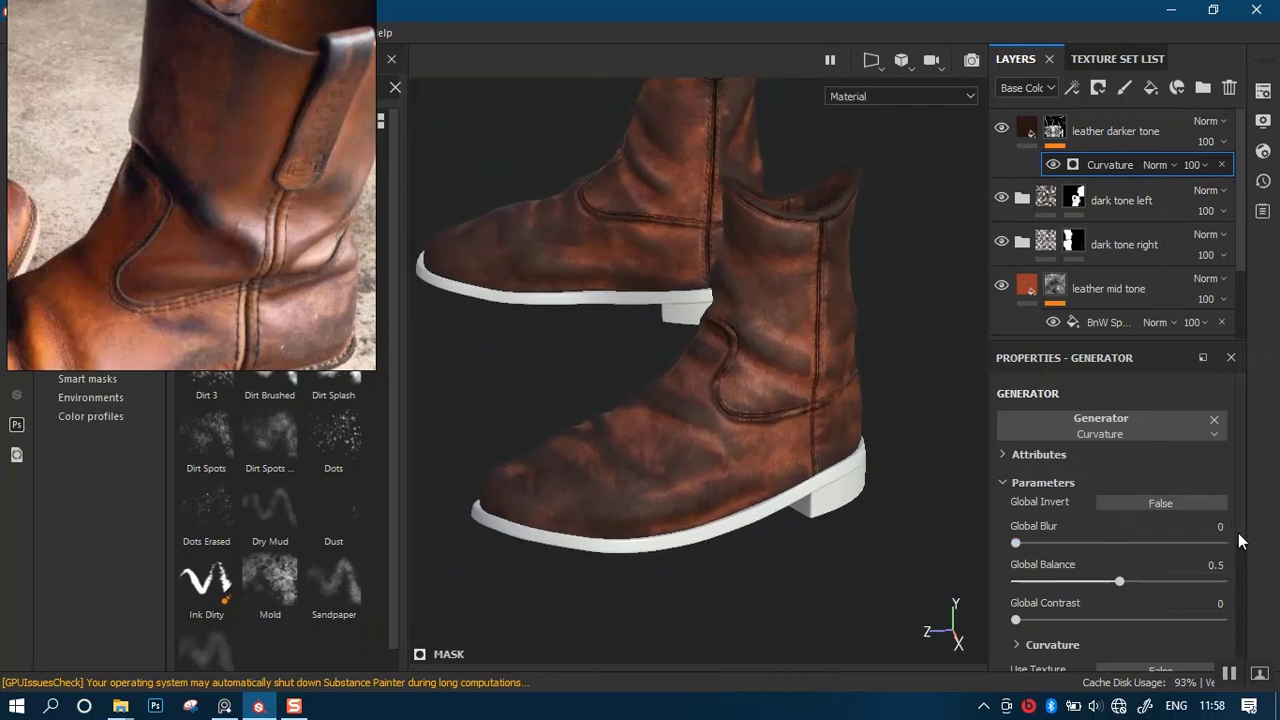
left_click(1074, 578)
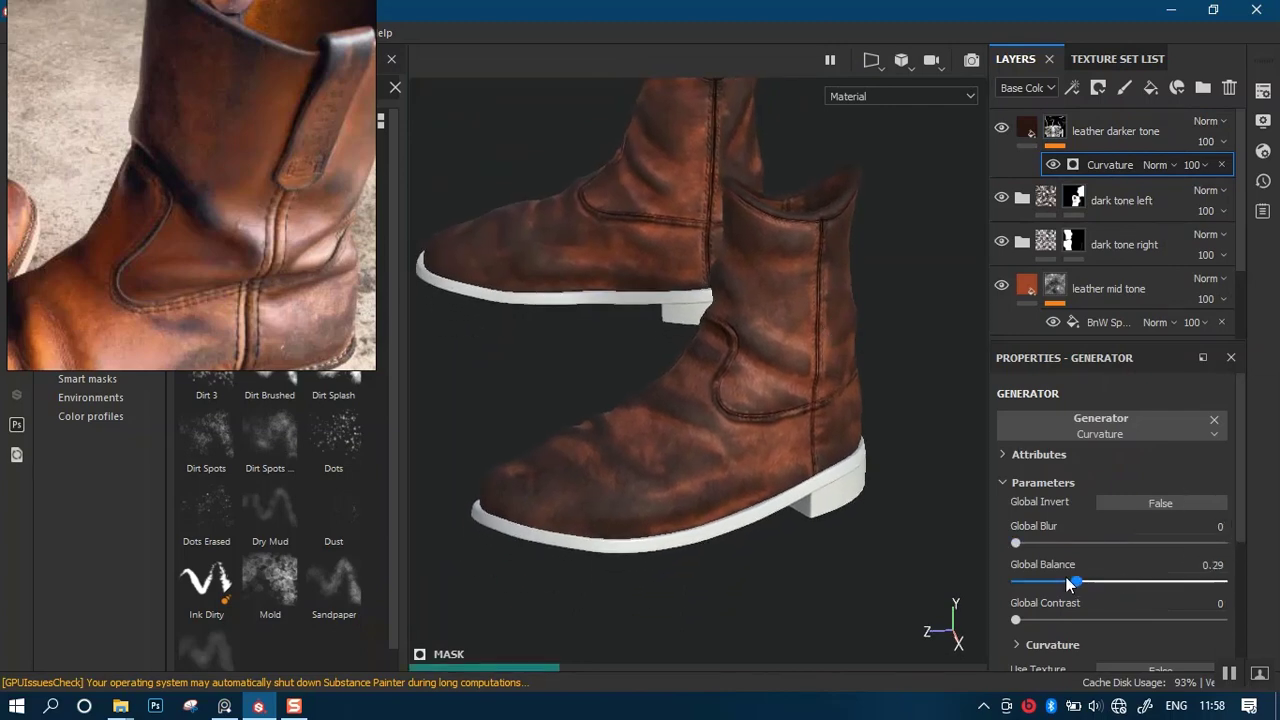
left_click_drag(1066, 577, 1062, 574)
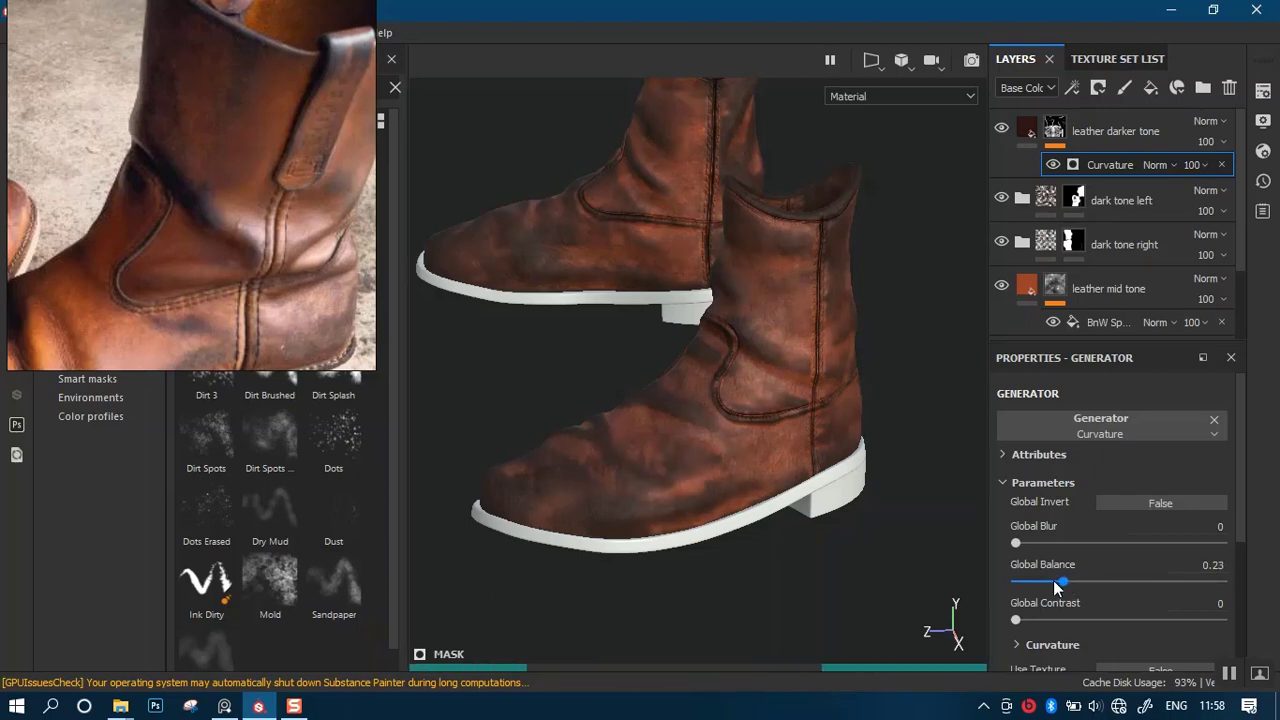
left_click(1039, 572)
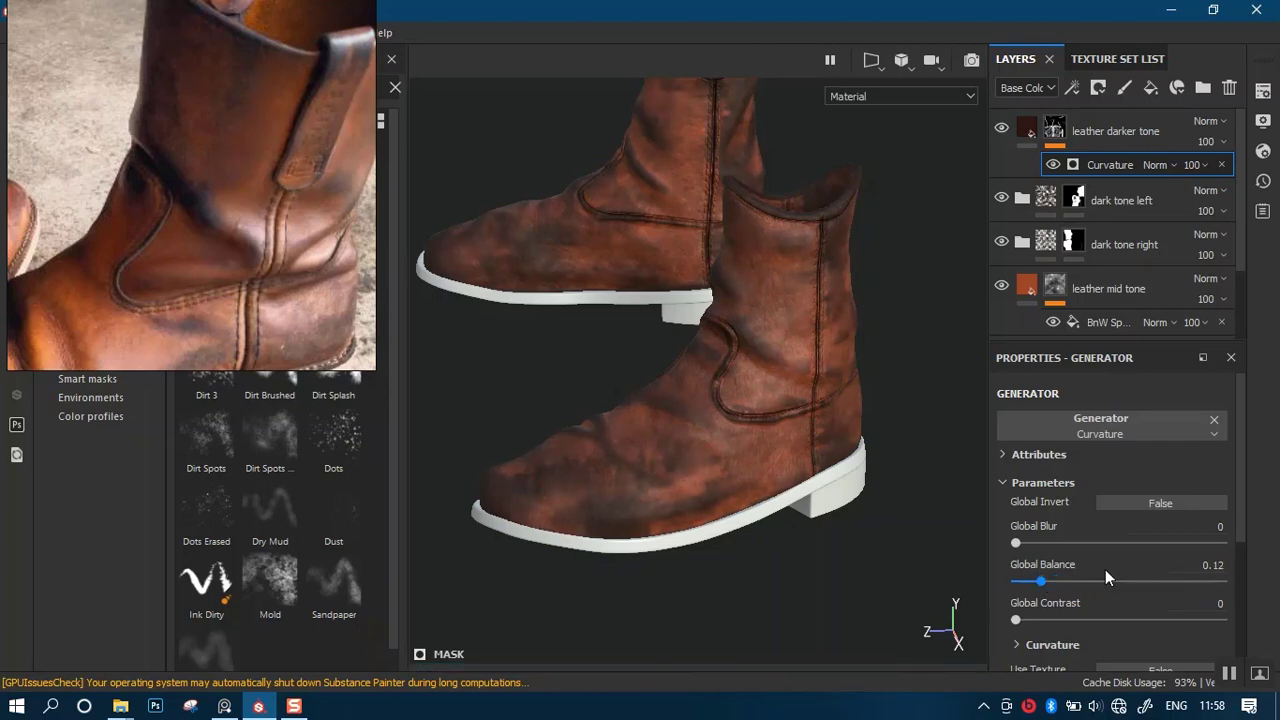
Compare the boots with the top leather darker tone layer hidden and shown, checking them against the reference photo.
left_click_drag(775, 433, 812, 340, "alt")
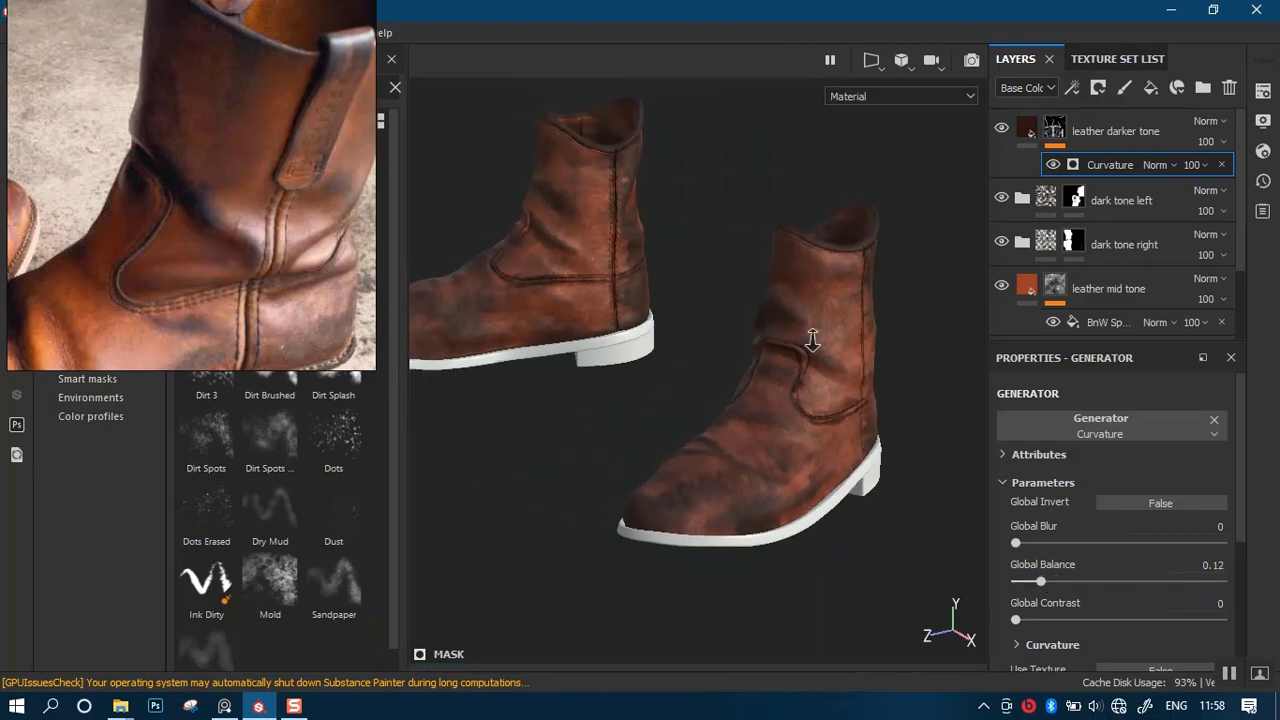
left_click(999, 131)
left_click(999, 131)
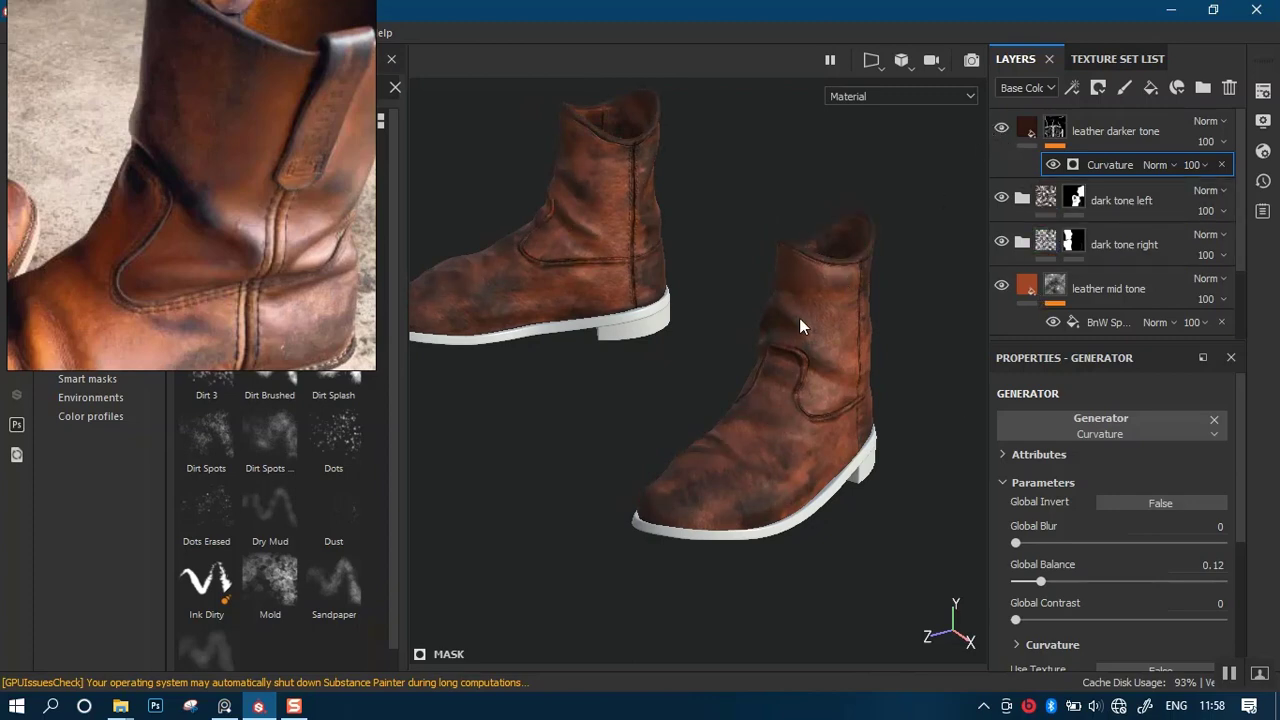
left_click(351, 246)
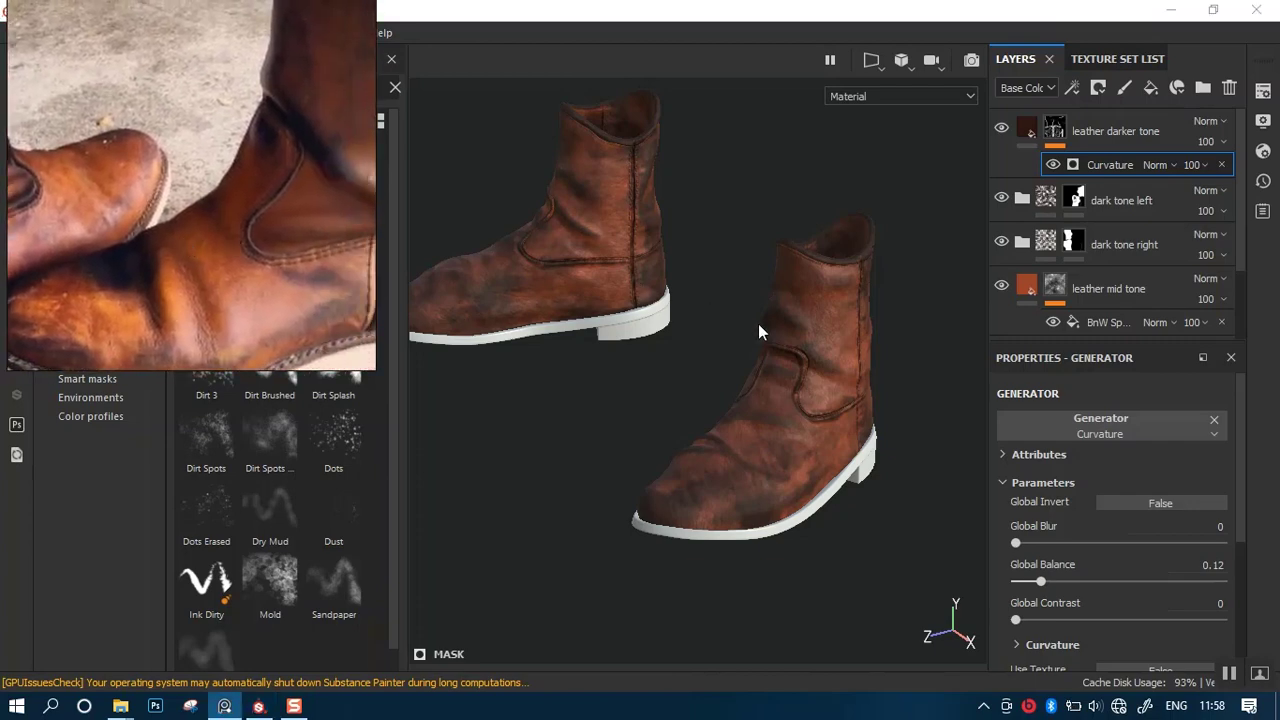
left_click_drag(743, 420, 729, 352, "alt")
scroll(729, 352, "up", 2)
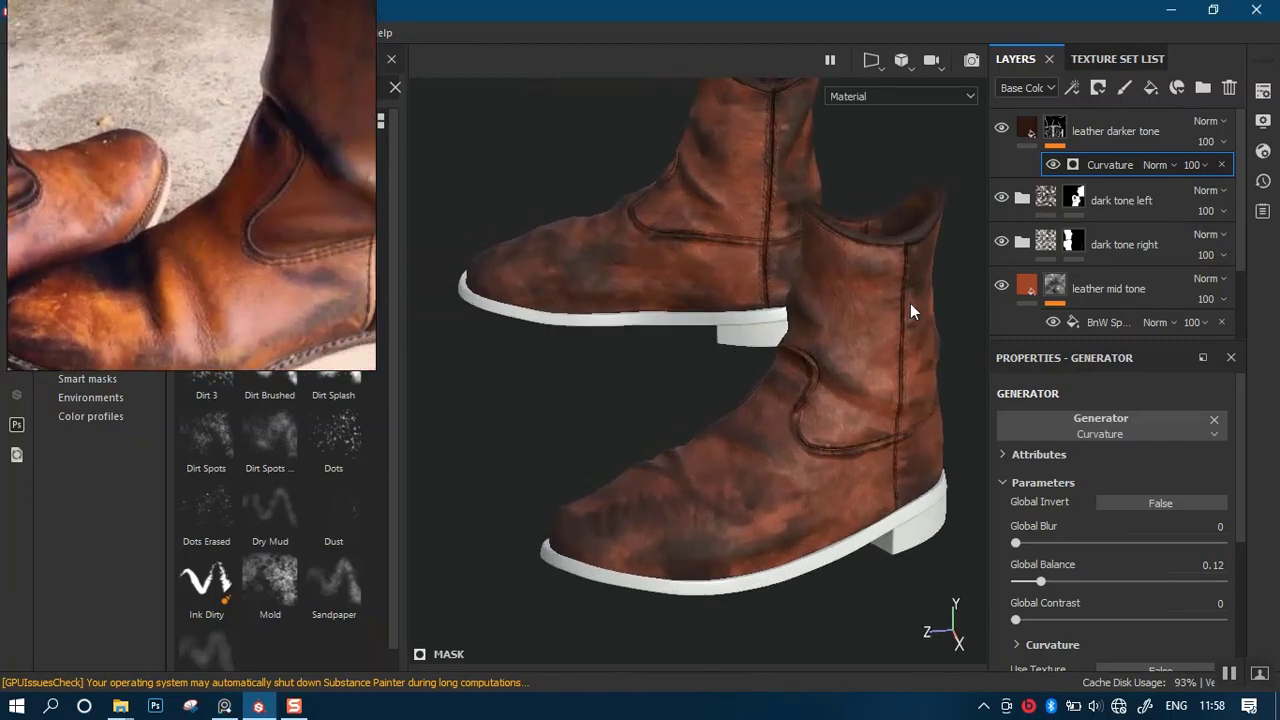
left_click(998, 128)
left_click(999, 131)
left_click(999, 131)
left_click(999, 131)
left_click(1001, 130)
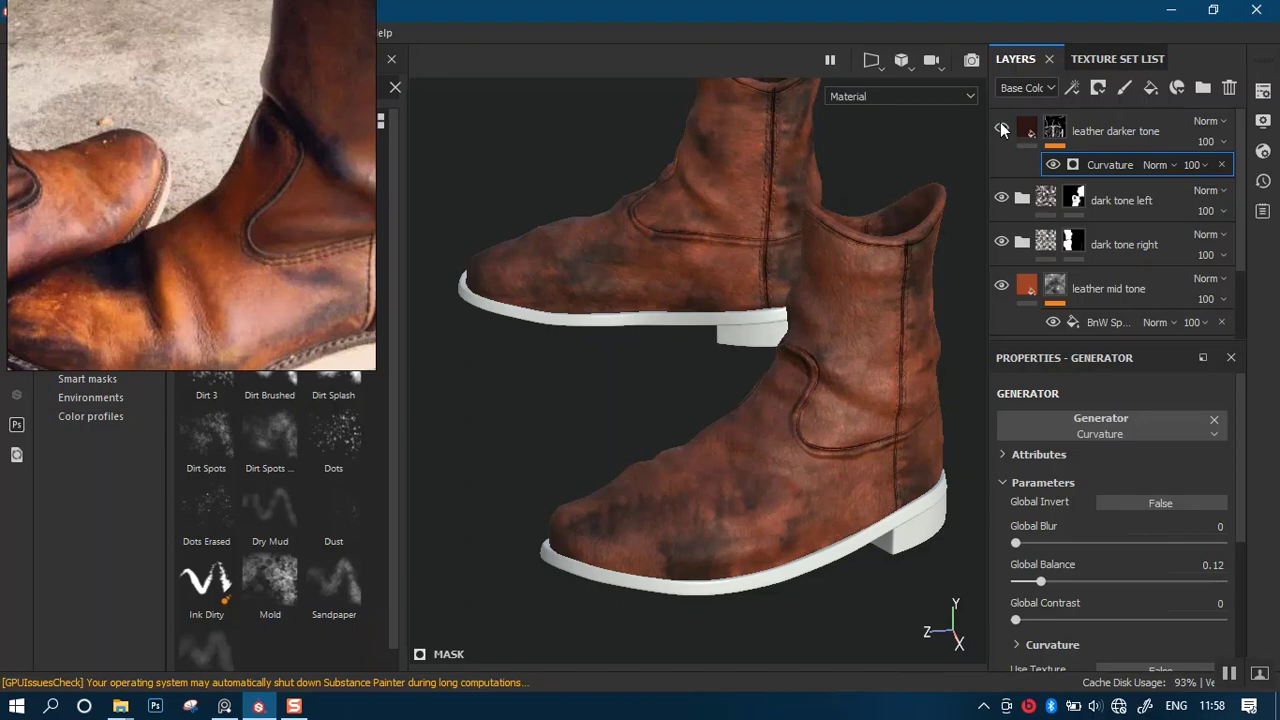
left_click(1001, 130)
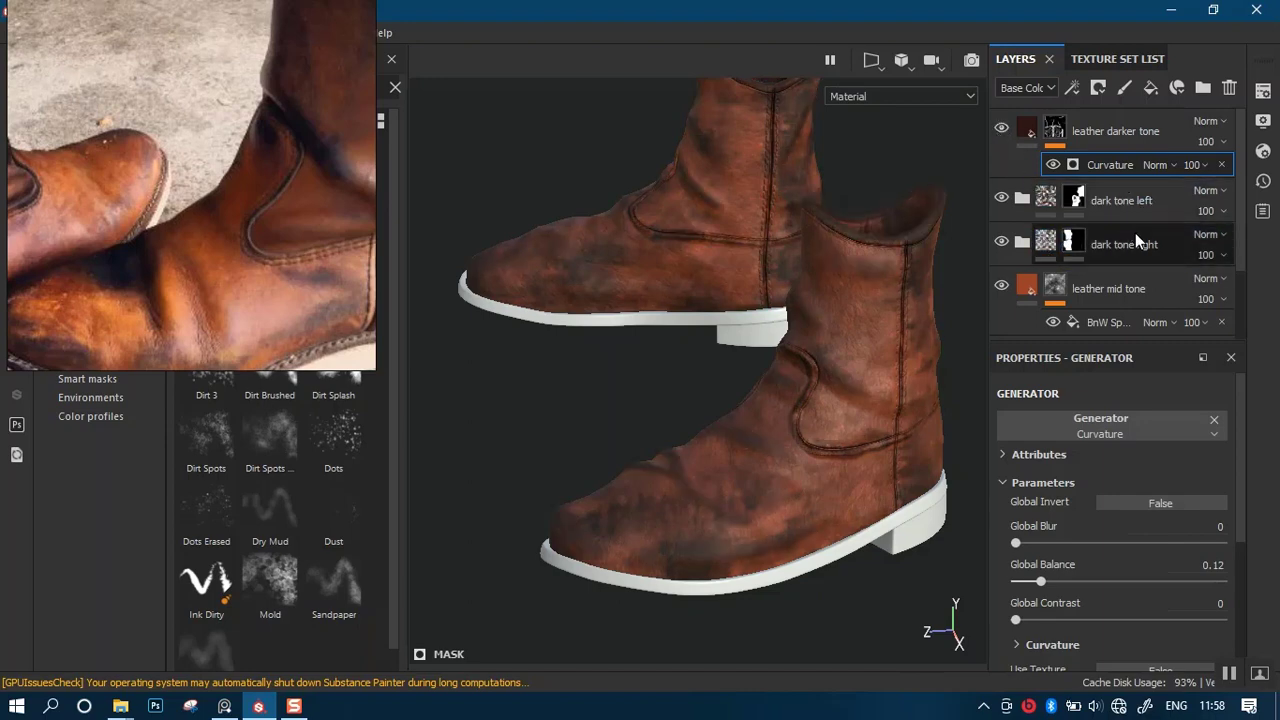
Reduce the opacity of the dark tone left folder to 45 and the dark tone right folder to 44.
left_click(1224, 211)
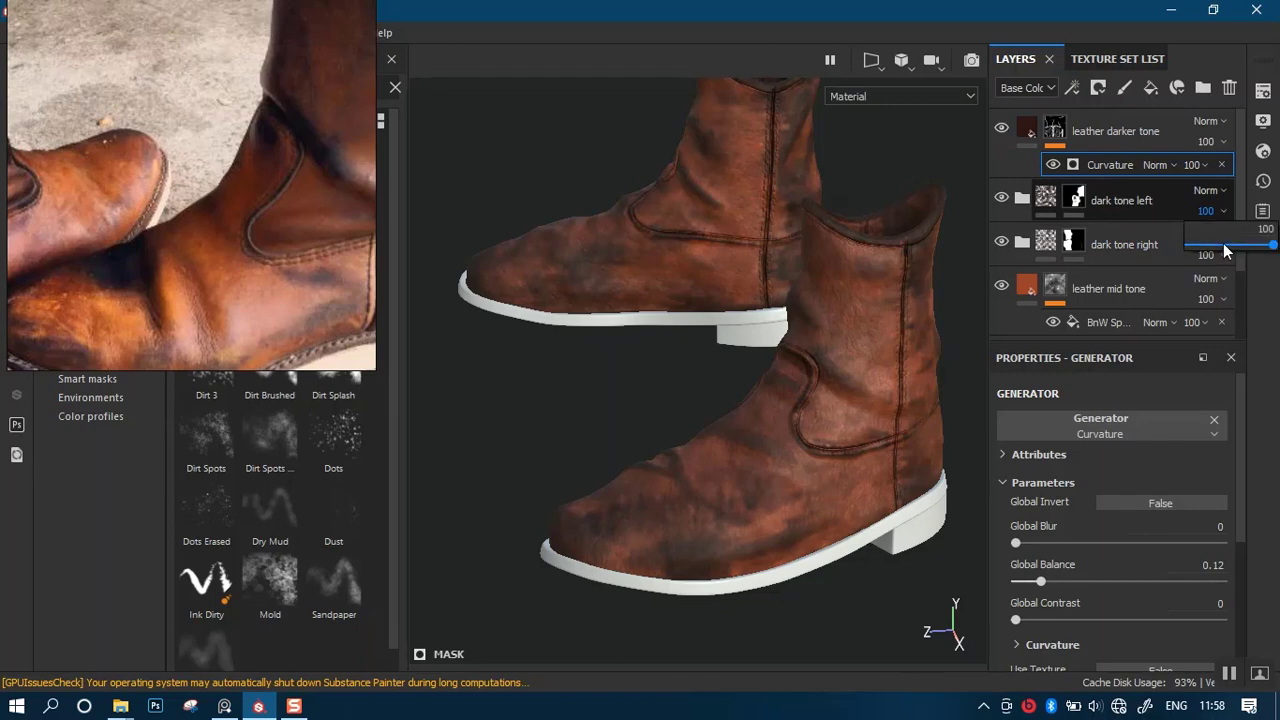
left_click(1224, 244)
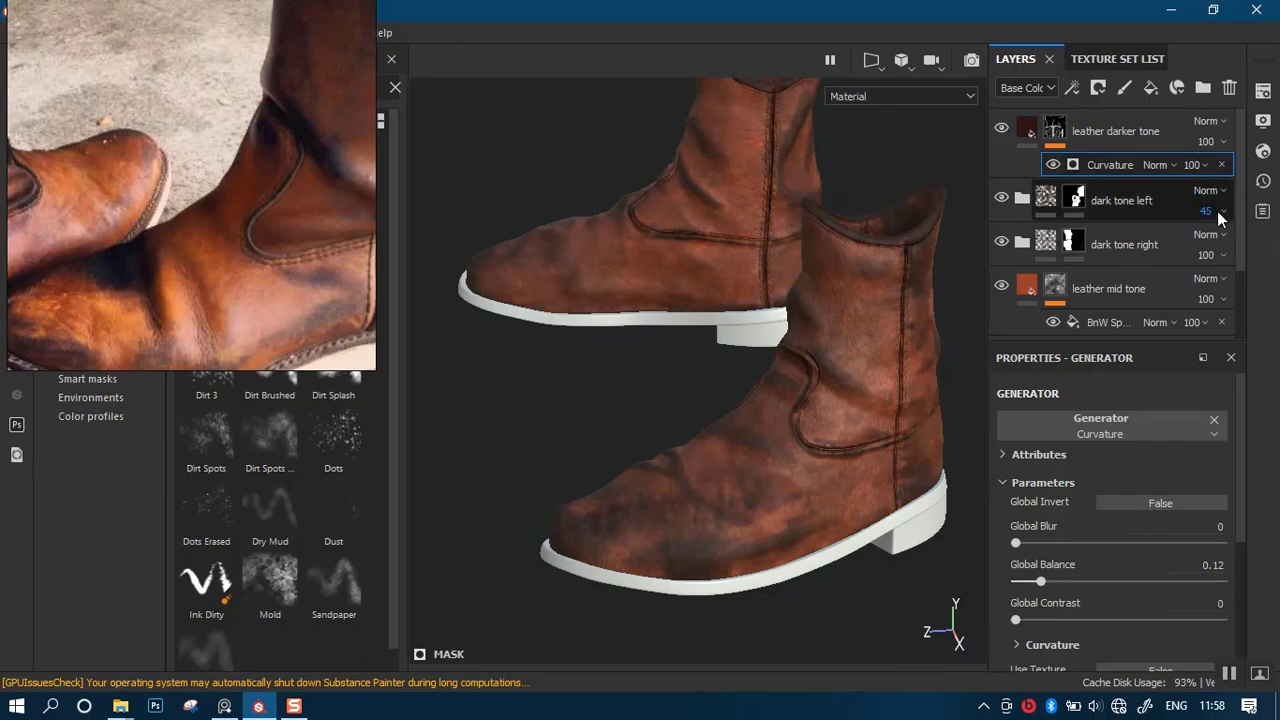
left_click(1219, 254)
left_click(1226, 287)
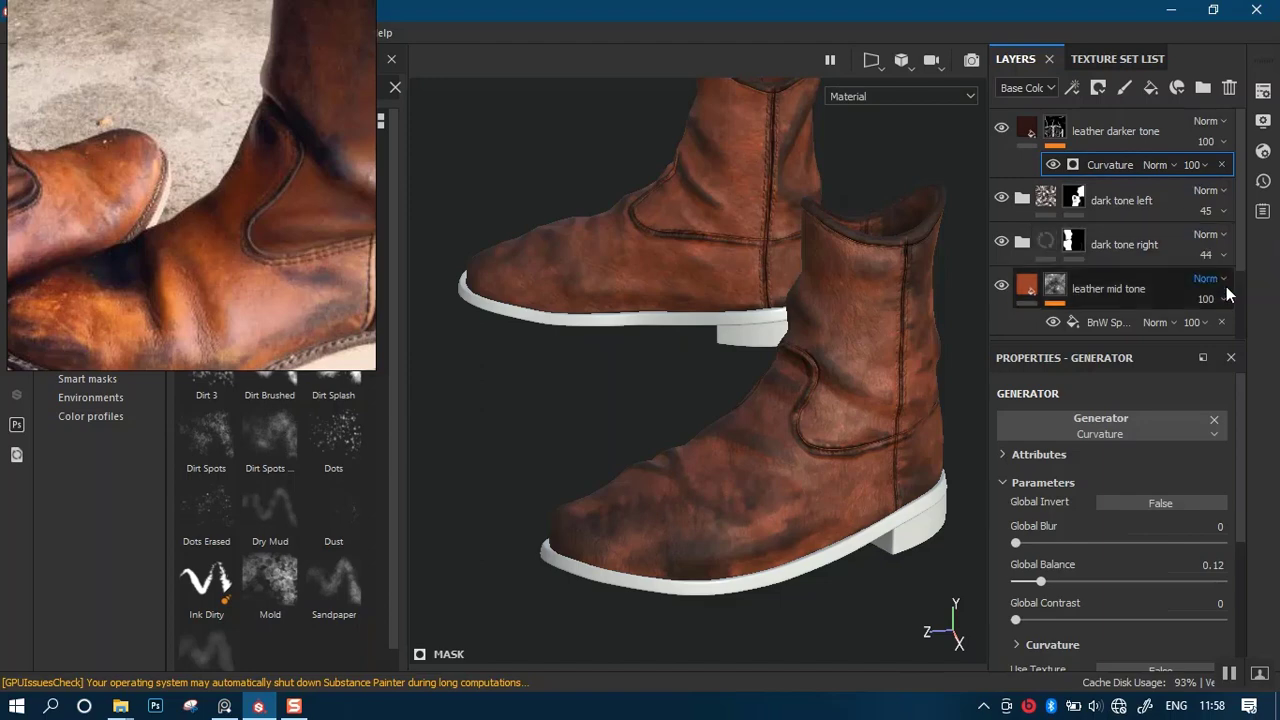
Check the effect of both dark tone folders on the boots and compare the creases and ankle seam with the reference photo.
left_click(1002, 198)
left_click(1003, 198)
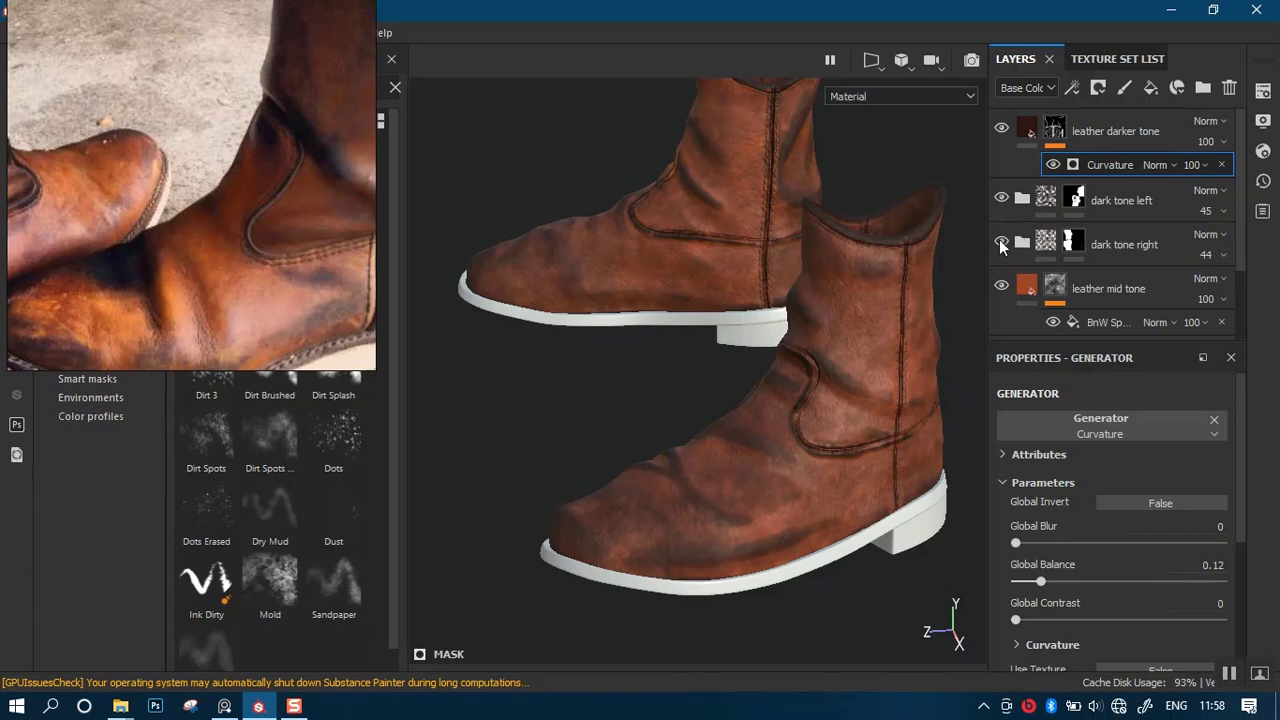
left_click(1002, 243)
left_click(1004, 237)
scroll(800, 380, "down", 3)
left_click_drag(713, 374, 800, 378, "alt")
right_click_drag(800, 378, 740, 370, "shift")
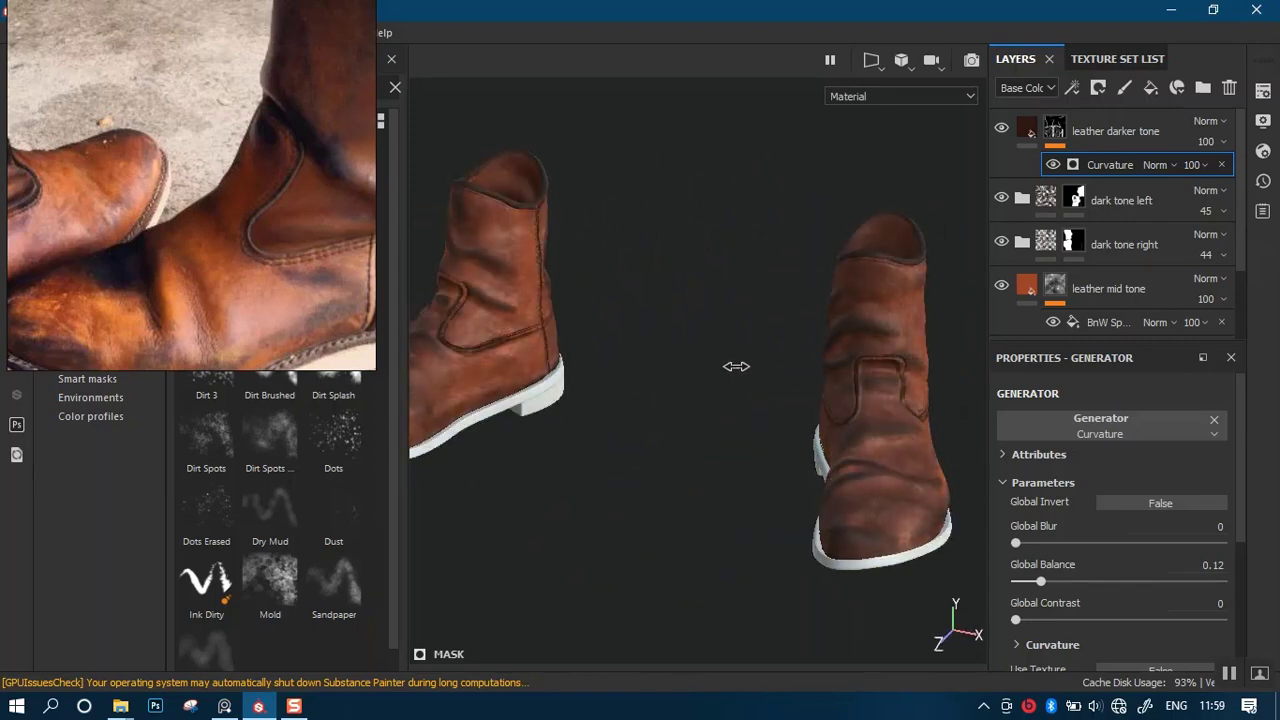
middle_click_drag(676, 370, 866, 368, "alt")
scroll(714, 334, "up", 2)
middle_click_drag(722, 345, 775, 380, "alt")
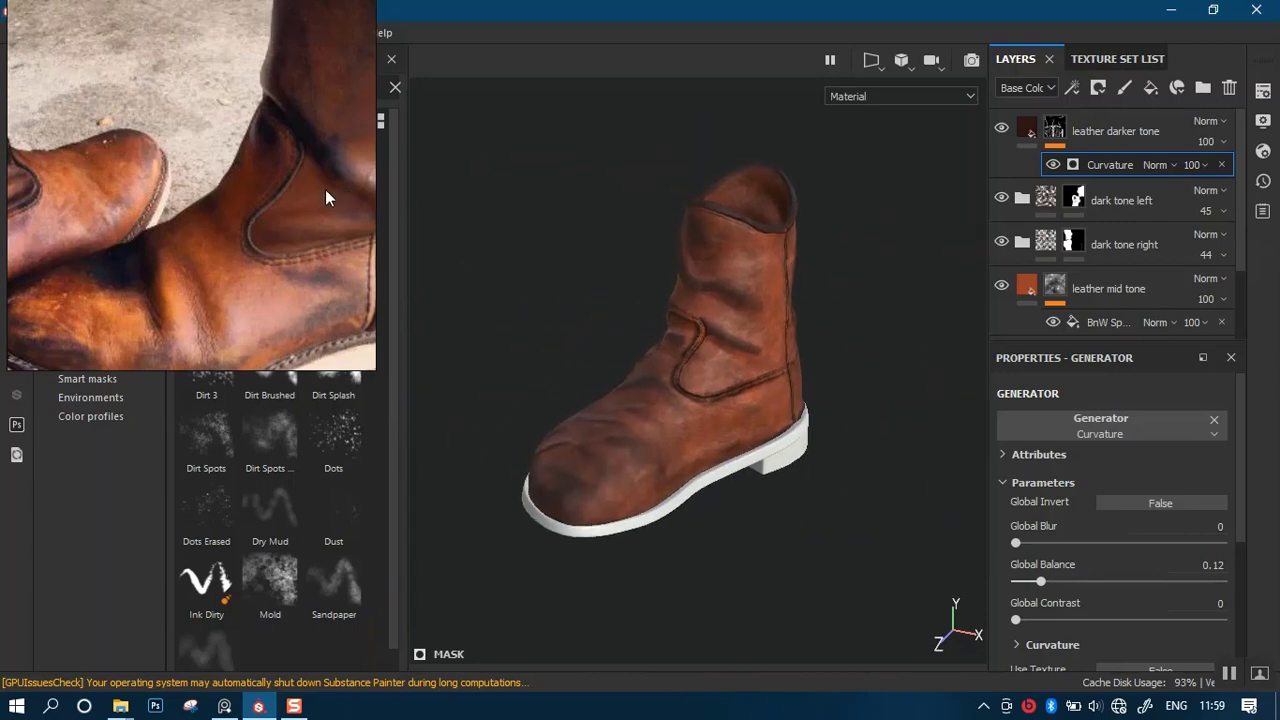
middle_click_drag(325, 189, 234, 219)
scroll(245, 196, "up", 3)
scroll(227, 127, "down", 2)
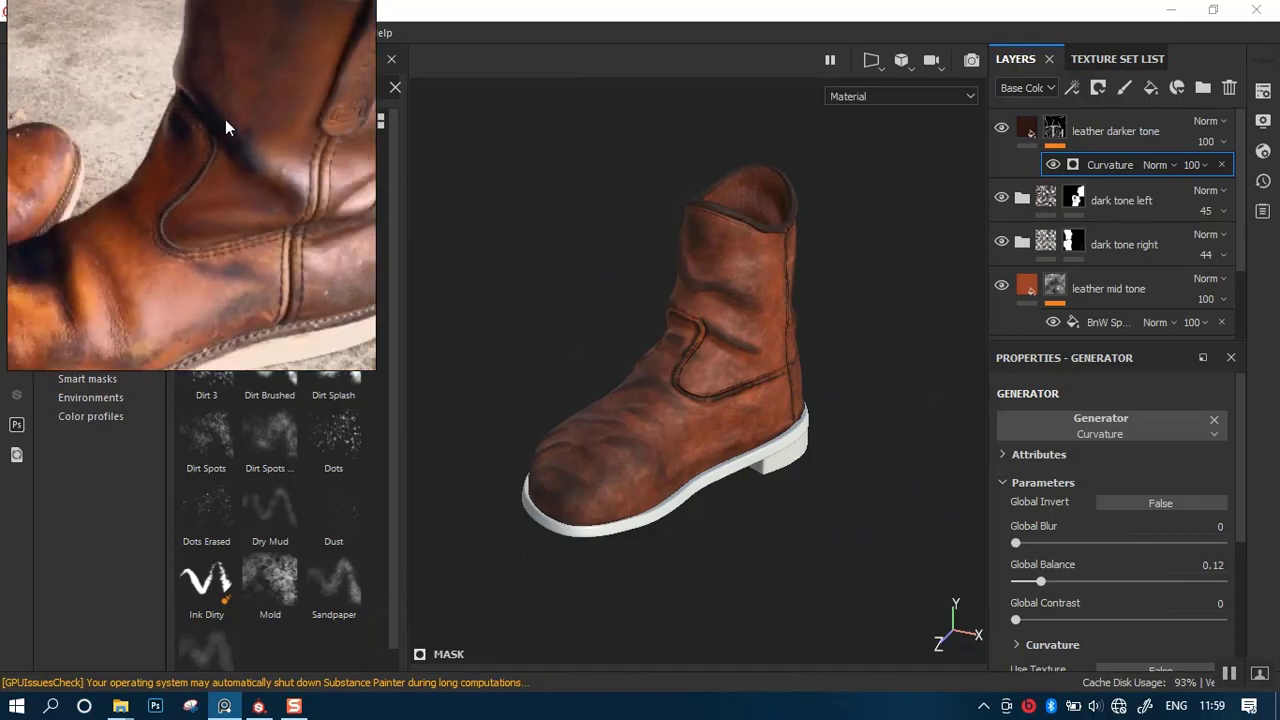
mouse_move(231, 157)
middle_mouse_down()
mouse_move(283, 172)
mouse_move(240, 156)
middle_mouse_up()
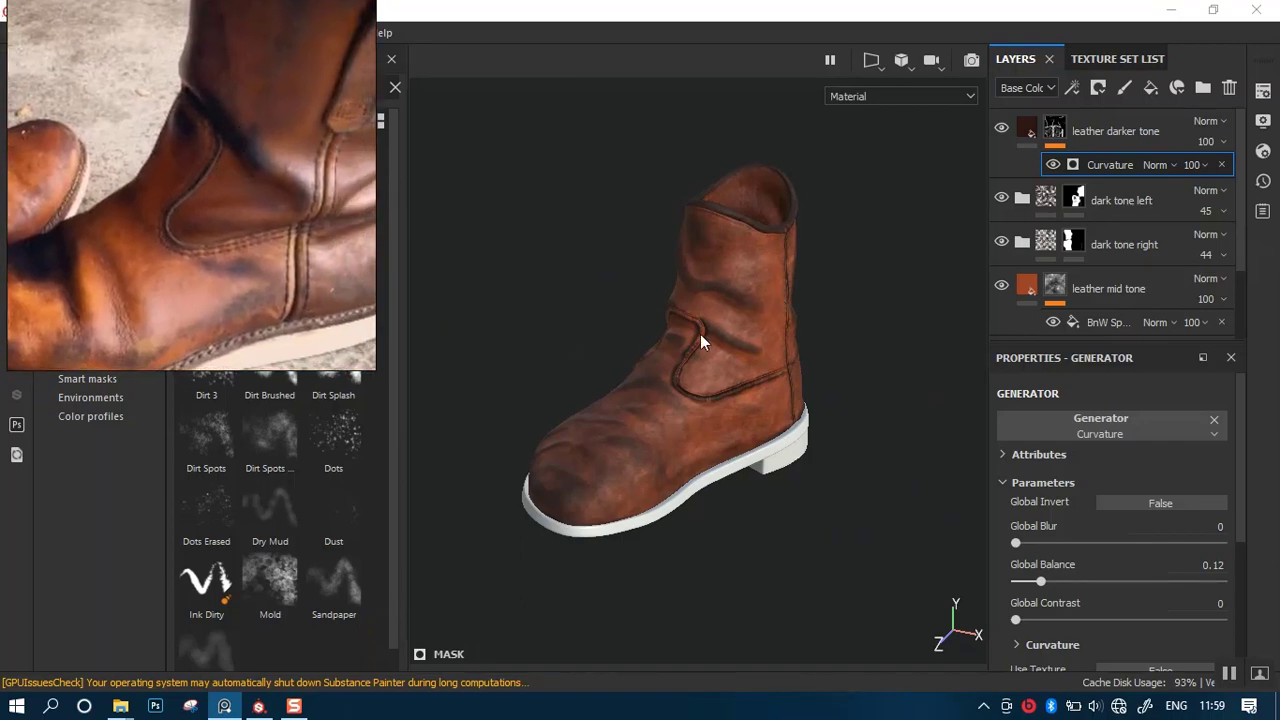
Set the Curvature generator's Global Balance to 0.16 and Global Blur to 0.8 on the leather darker tone mask.
scroll(720, 457, "up", 5)
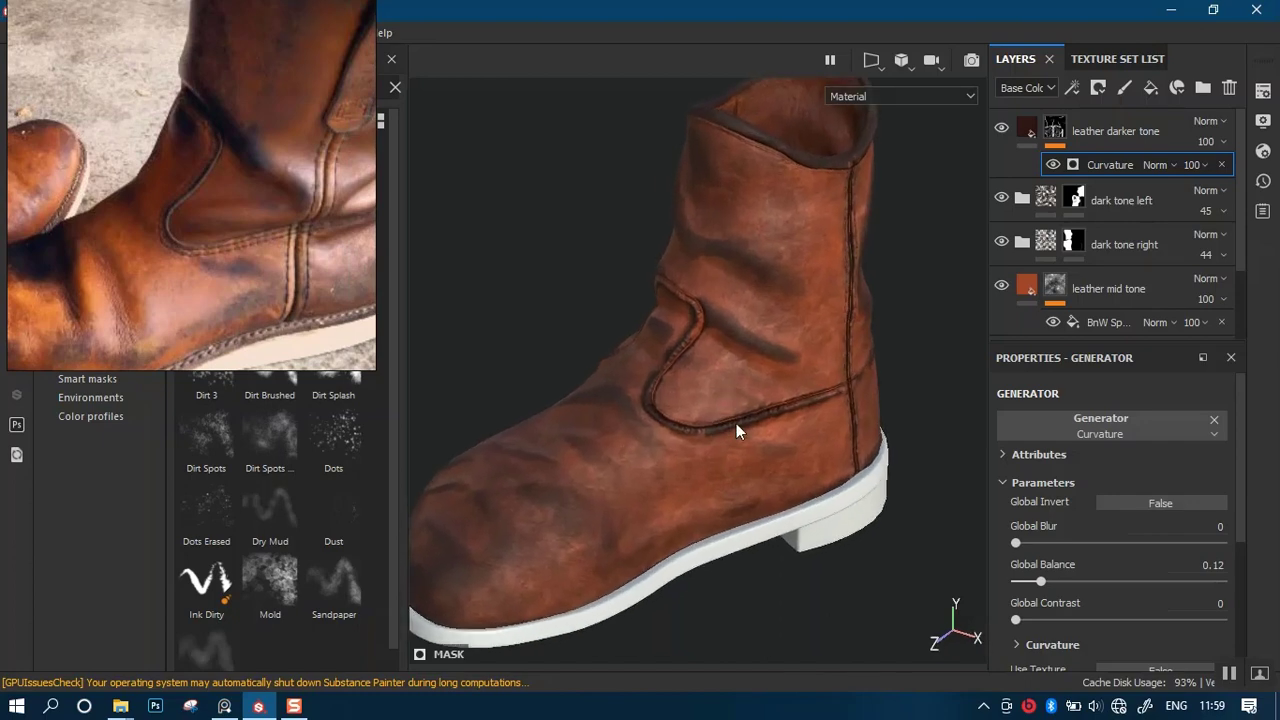
scroll(737, 420, "down", 4)
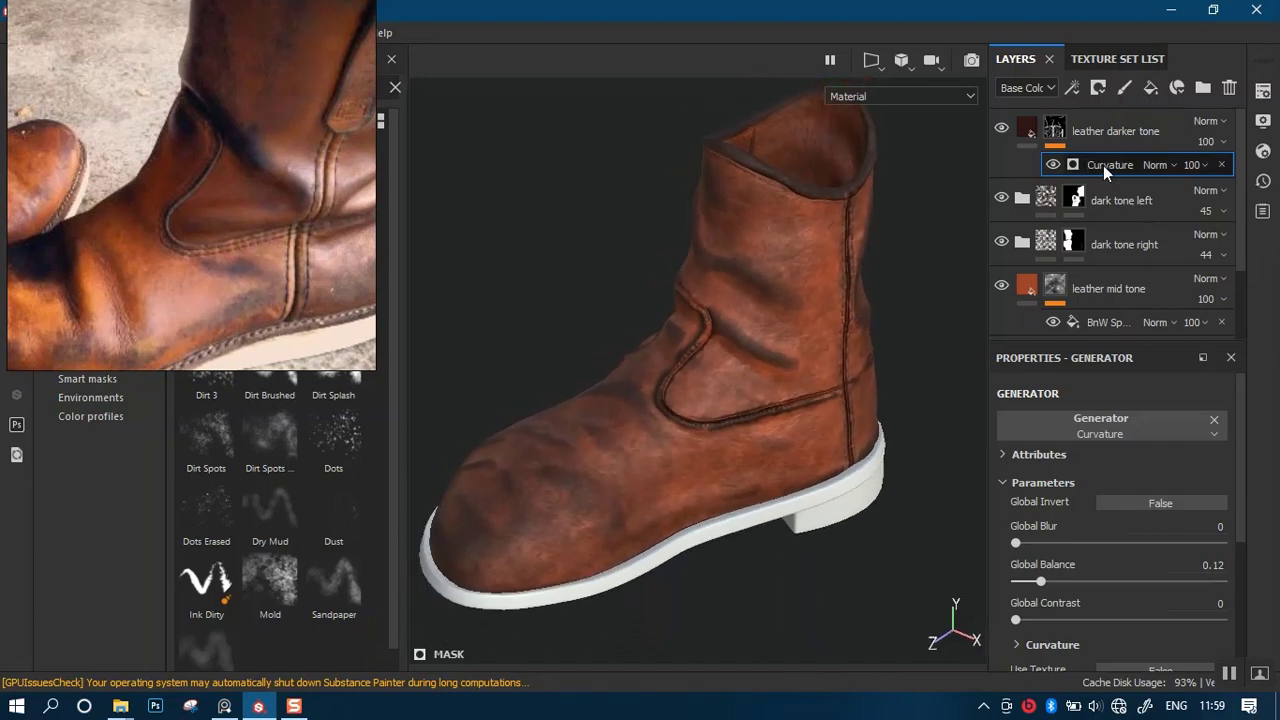
left_click_drag(1047, 581, 1060, 582)
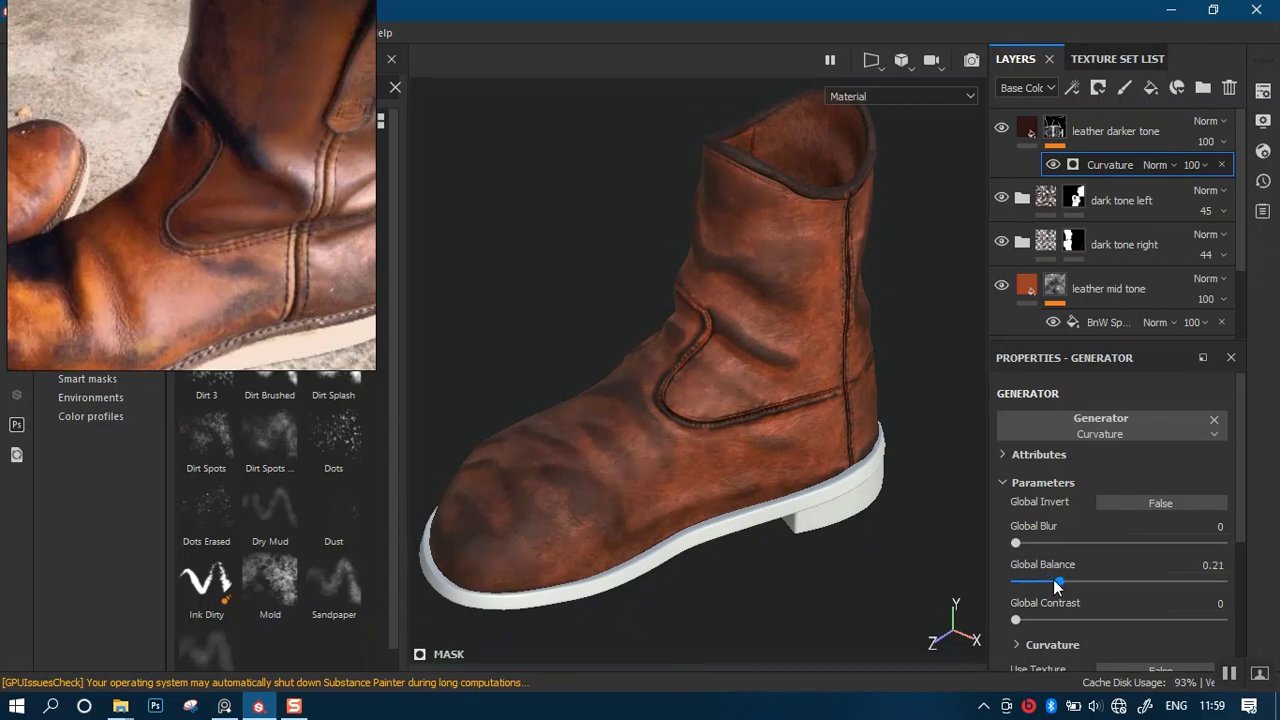
left_click_drag(1053, 579, 1034, 582)
right_click_drag(776, 476, 780, 389, "alt")
middle_click_drag(780, 389, 756, 363, "alt")
right_click_drag(756, 363, 812, 438, "alt")
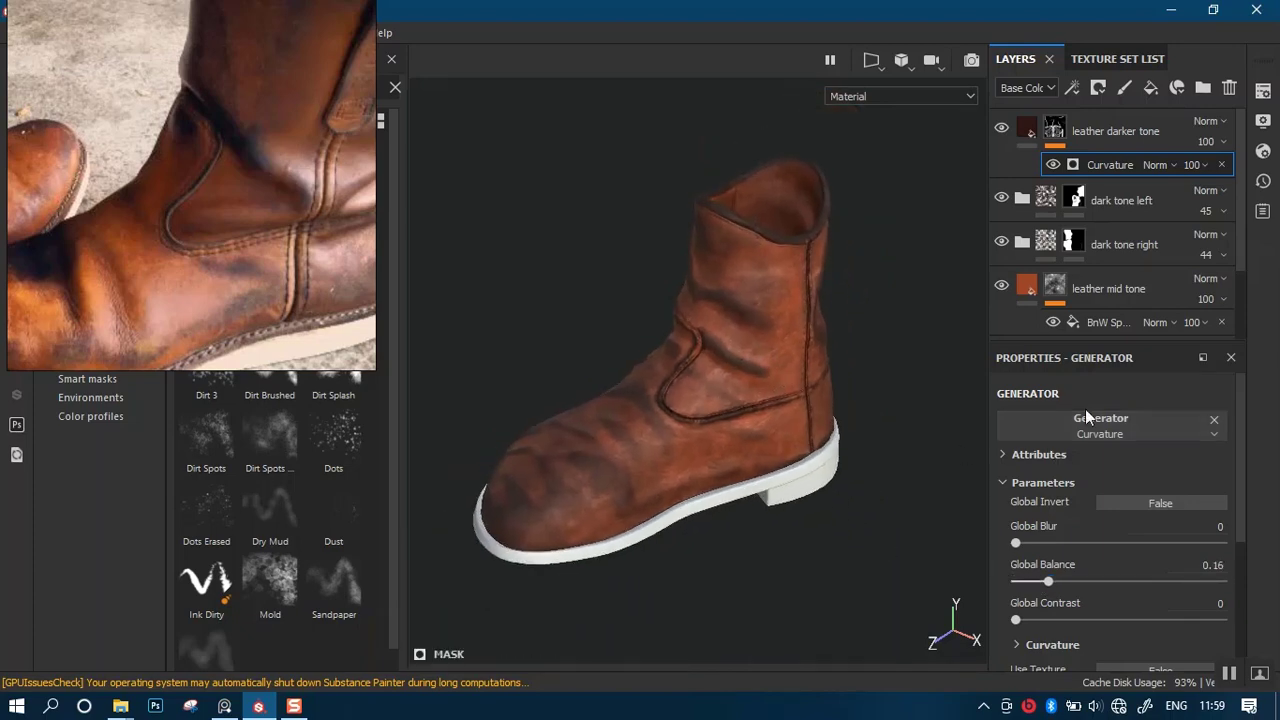
left_click(1026, 545)
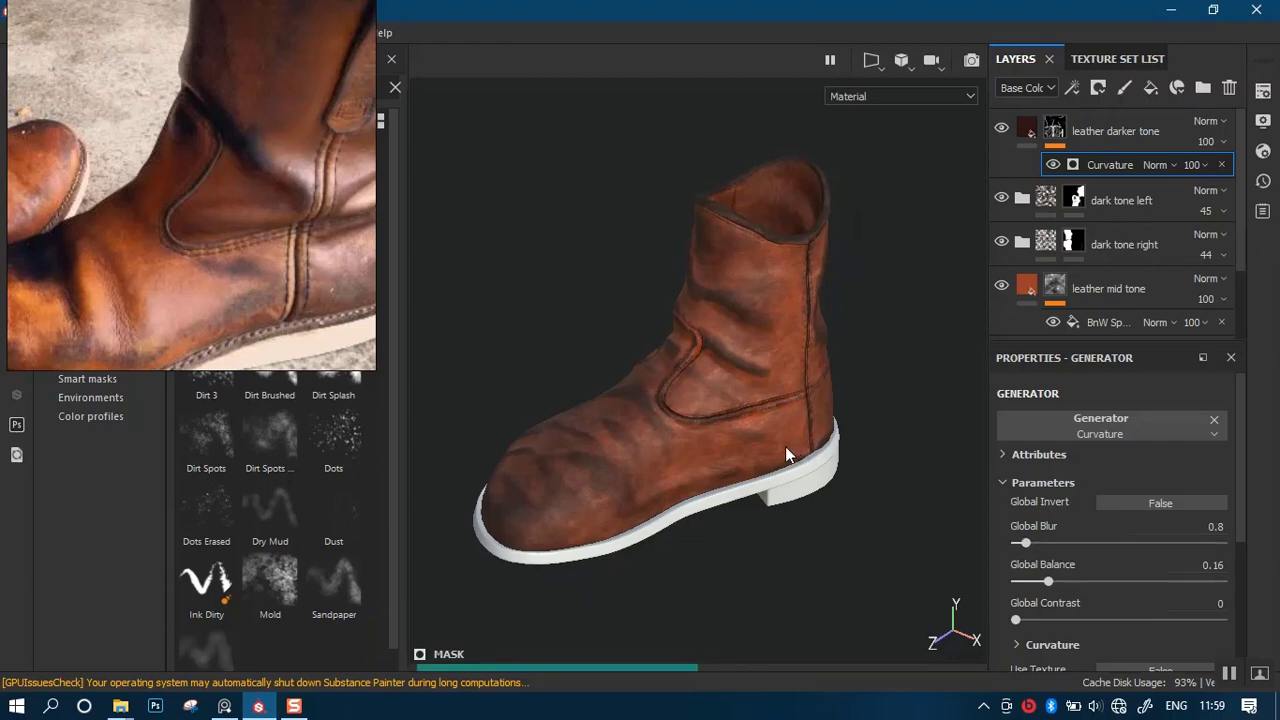
mouse_move(779, 410)
left_mouse_down("alt")
mouse_move(777, 455)
mouse_move(789, 428)
left_mouse_up("alt")
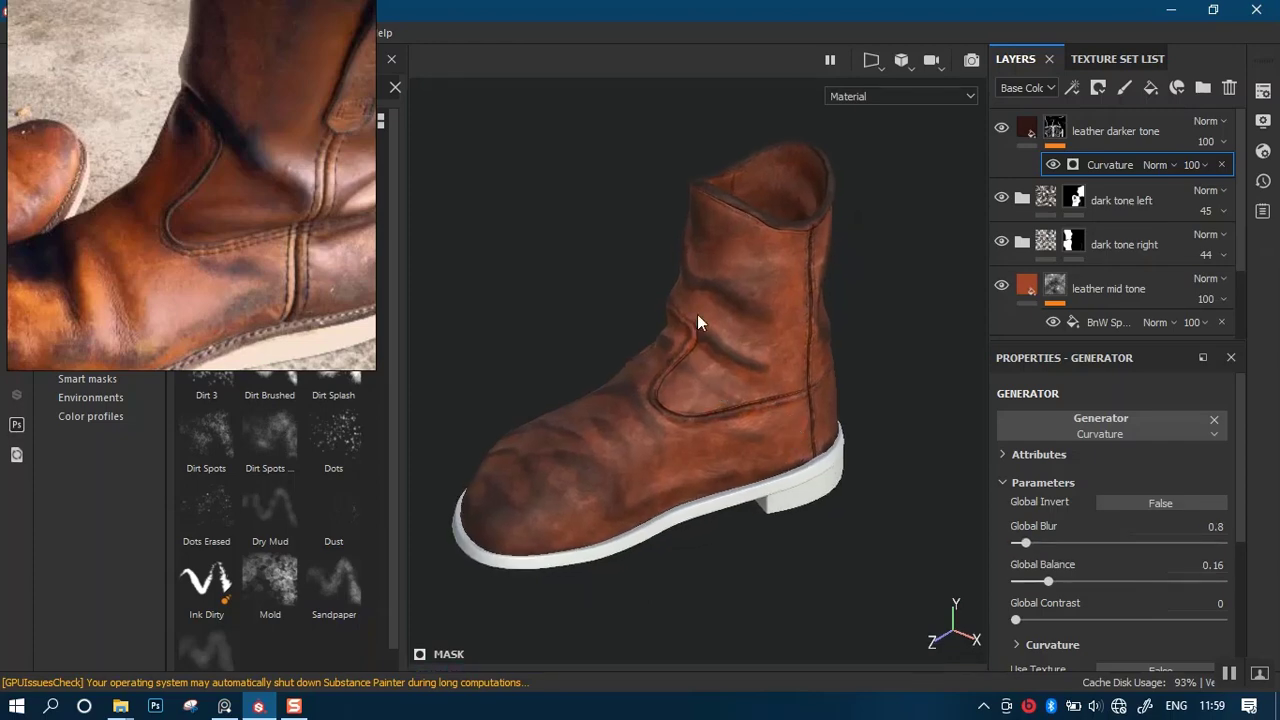
Compare the boot shaft with the reference photo and set the Curvature generator's Global Balance to 0.29.
middle_click_drag(277, 184, 217, 289)
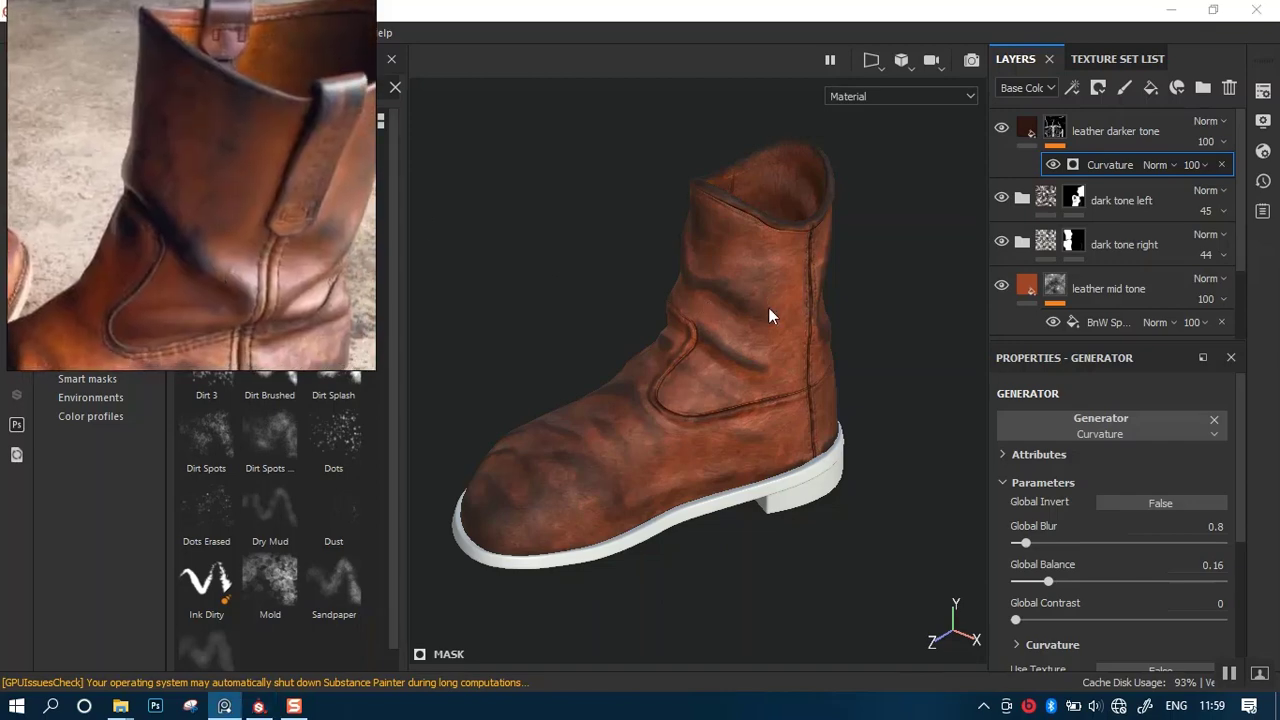
left_click_drag(769, 316, 740, 355, "alt")
left_click_drag(665, 326, 709, 324, "alt")
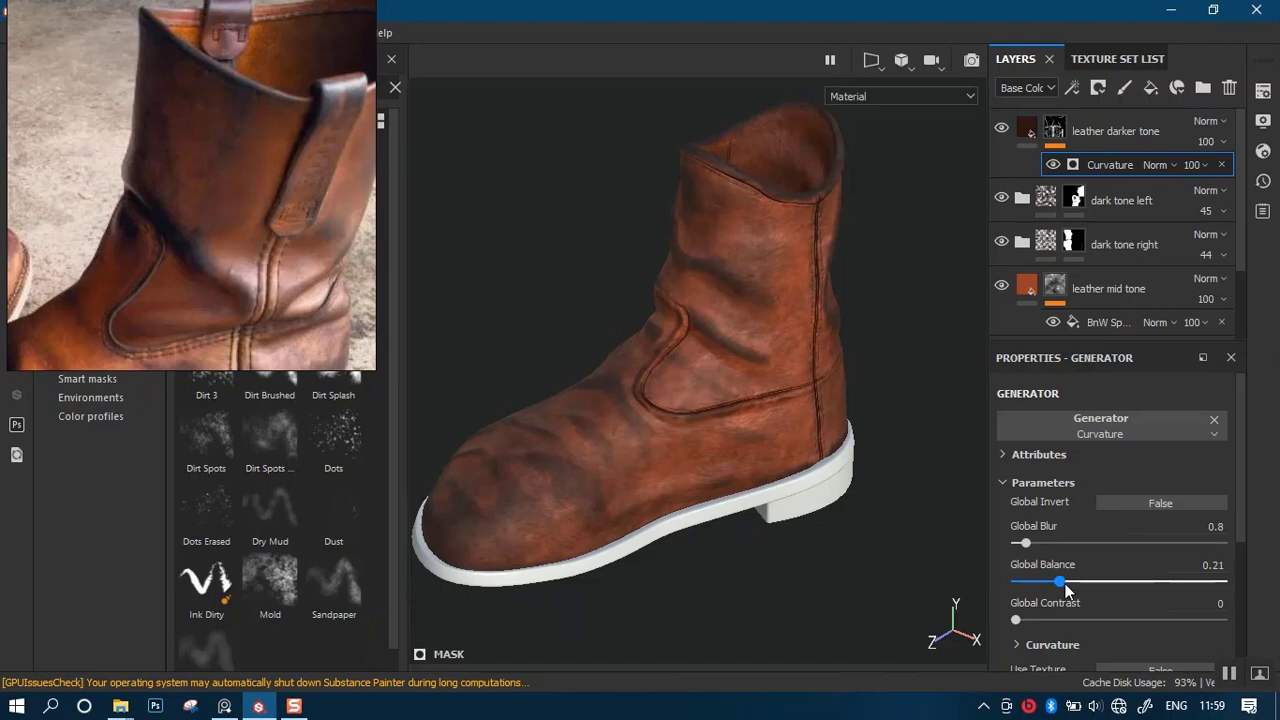
left_click_drag(1066, 589, 1064, 589)
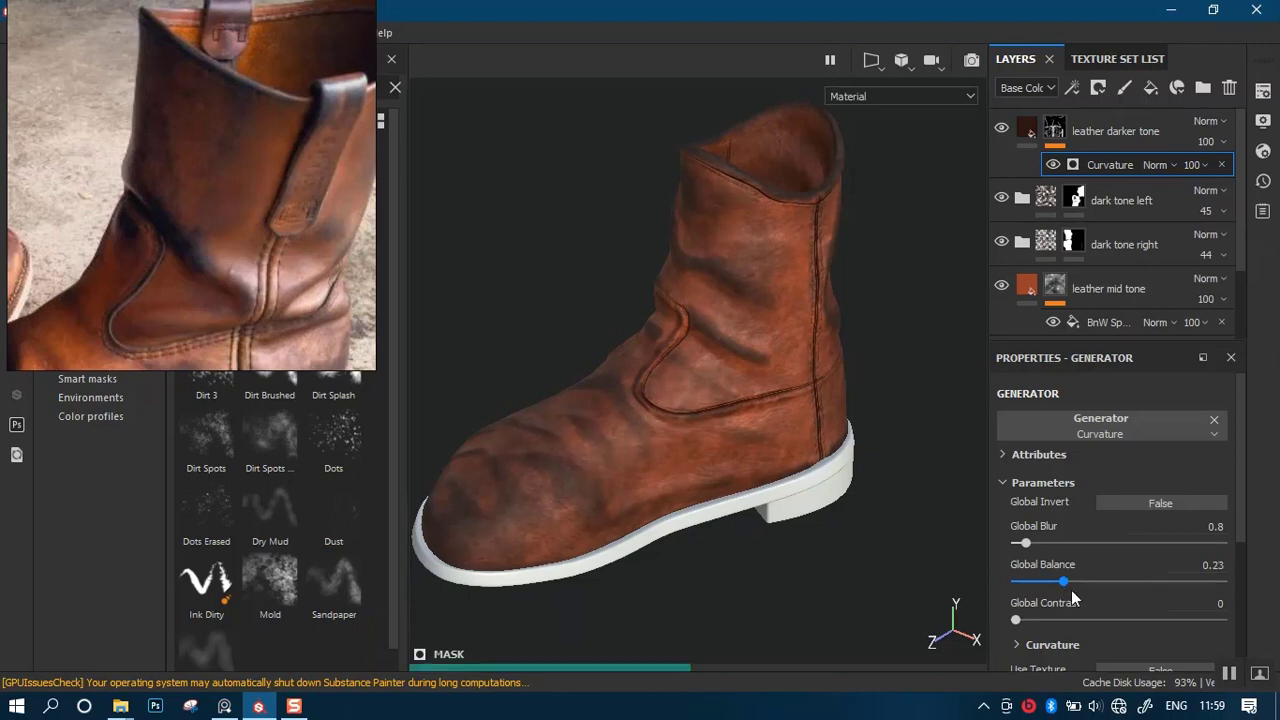
left_click(1074, 582)
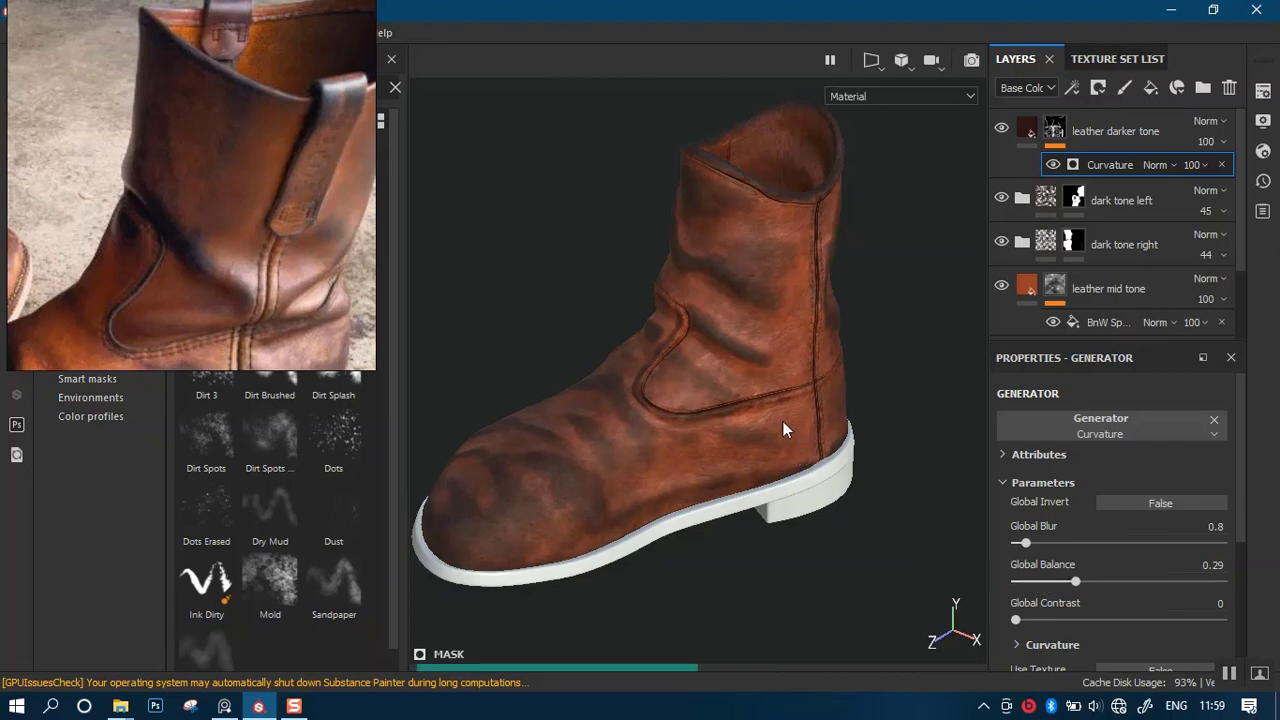
middle_click_drag(778, 433, 796, 421, "alt")
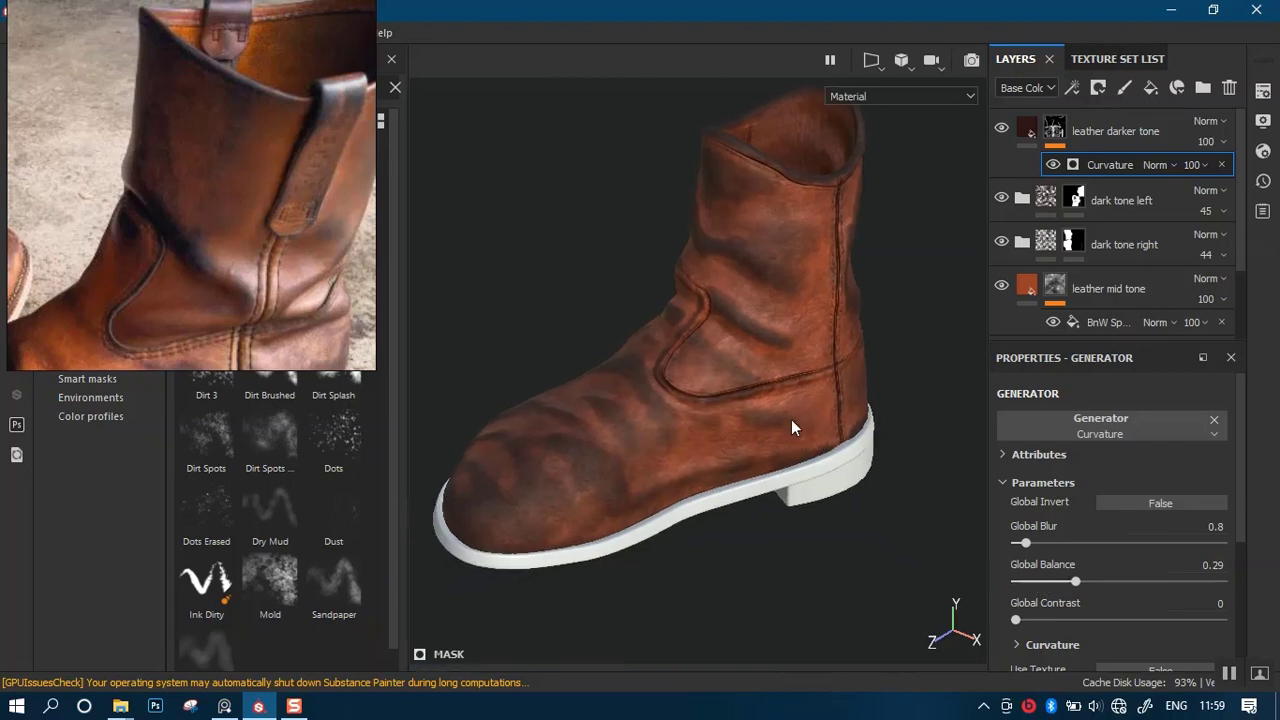
Add a paint effect above the Curvature generator in the leather darker tone mask.
right_click(1057, 129)
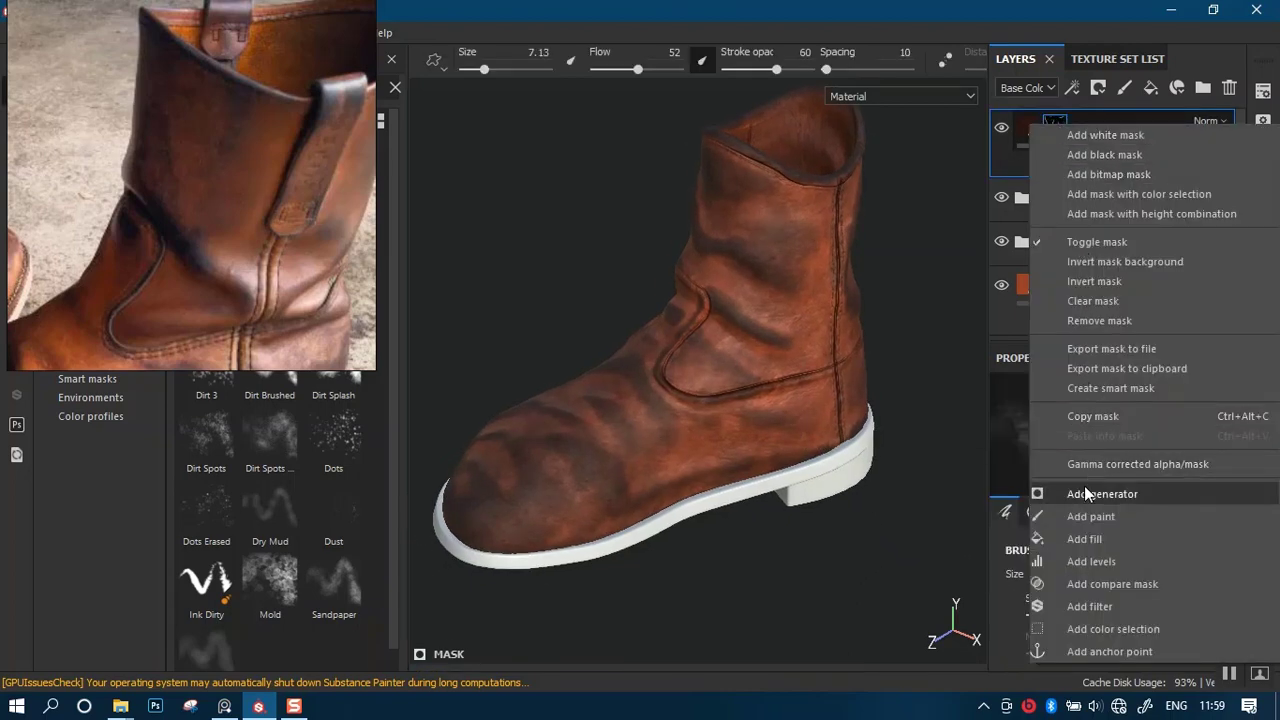
left_click(908, 219)
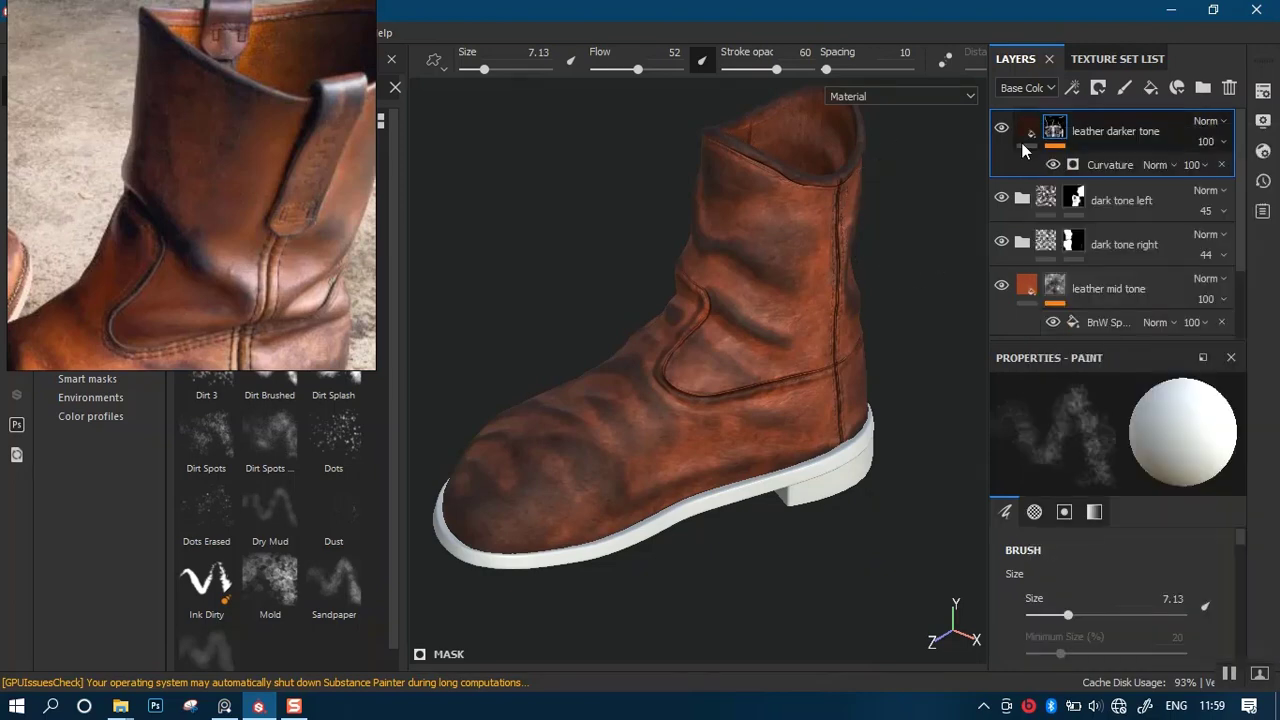
right_click(1053, 125)
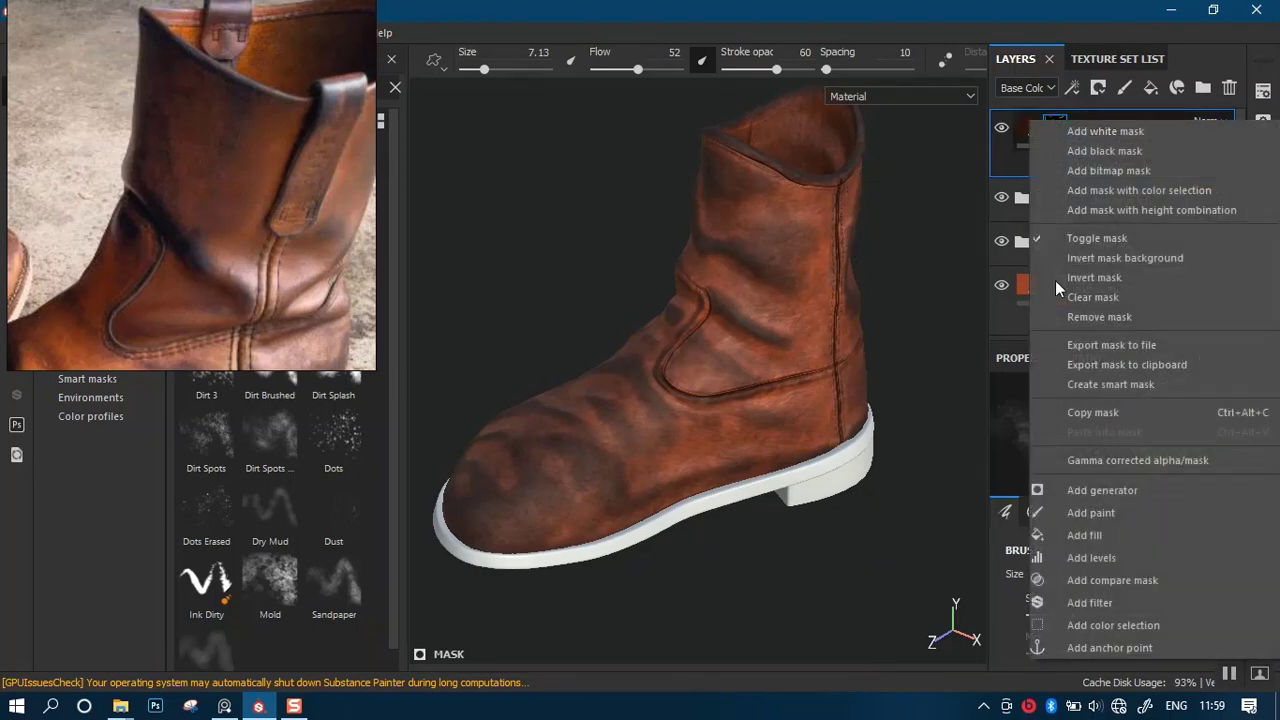
left_click(1089, 514)
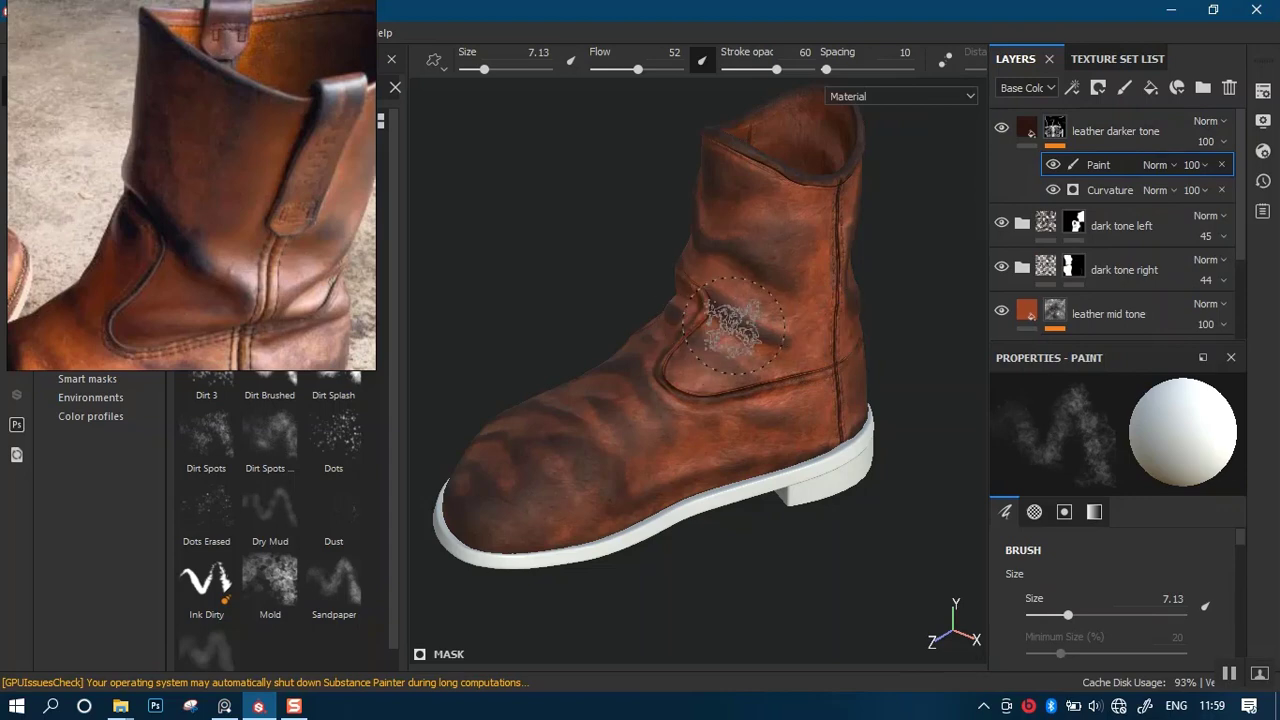
Switch the mask brush to black and paint out excess darker tone on the toe cap, following the toe area of the reference photo.
left_click_drag(728, 320, 748, 343, "alt")
middle_click_drag(702, 328, 747, 311, "alt")
right_click_drag(708, 314, 756, 358, "alt")
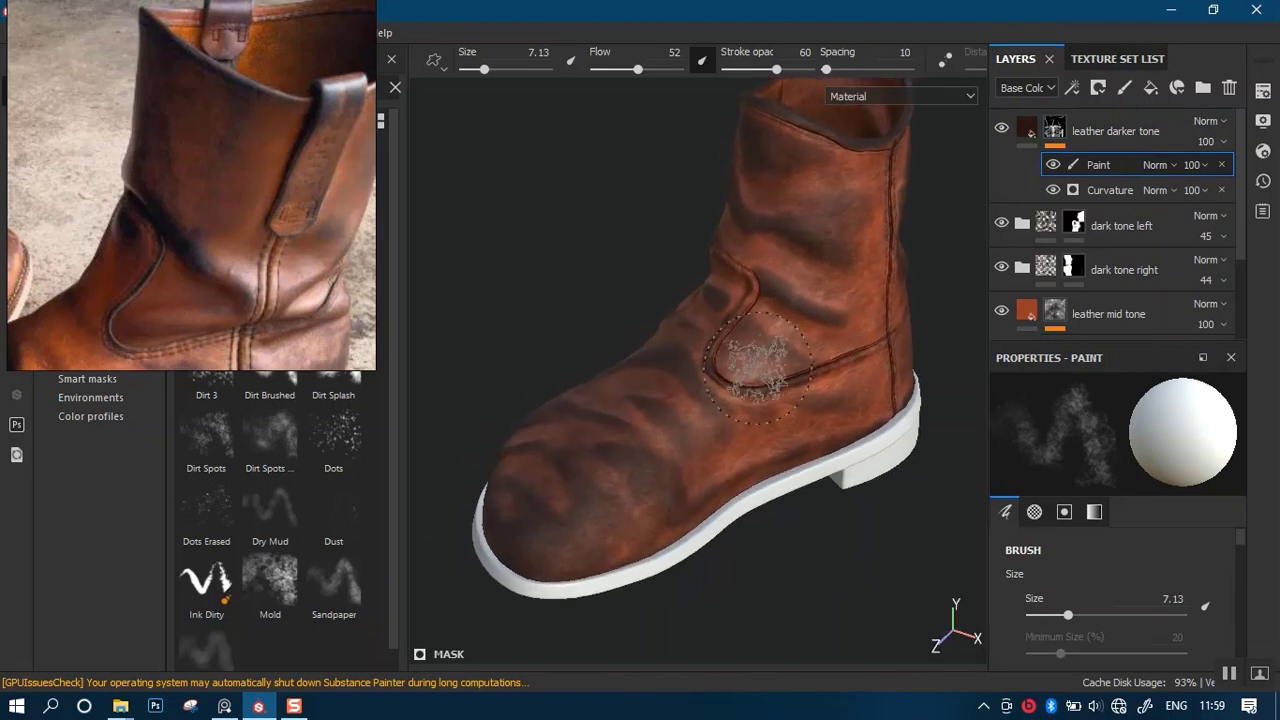
left_click_drag(726, 369, 725, 378, "alt")
middle_click_drag(725, 378, 739, 366, "alt")
mouse_move(651, 281)
left_mouse_down("alt")
mouse_move(654, 326)
mouse_move(661, 318)
mouse_move(680, 372)
mouse_move(670, 301)
left_mouse_up("alt")
key("x")
middle_click_drag(670, 301, 699, 269, "alt")
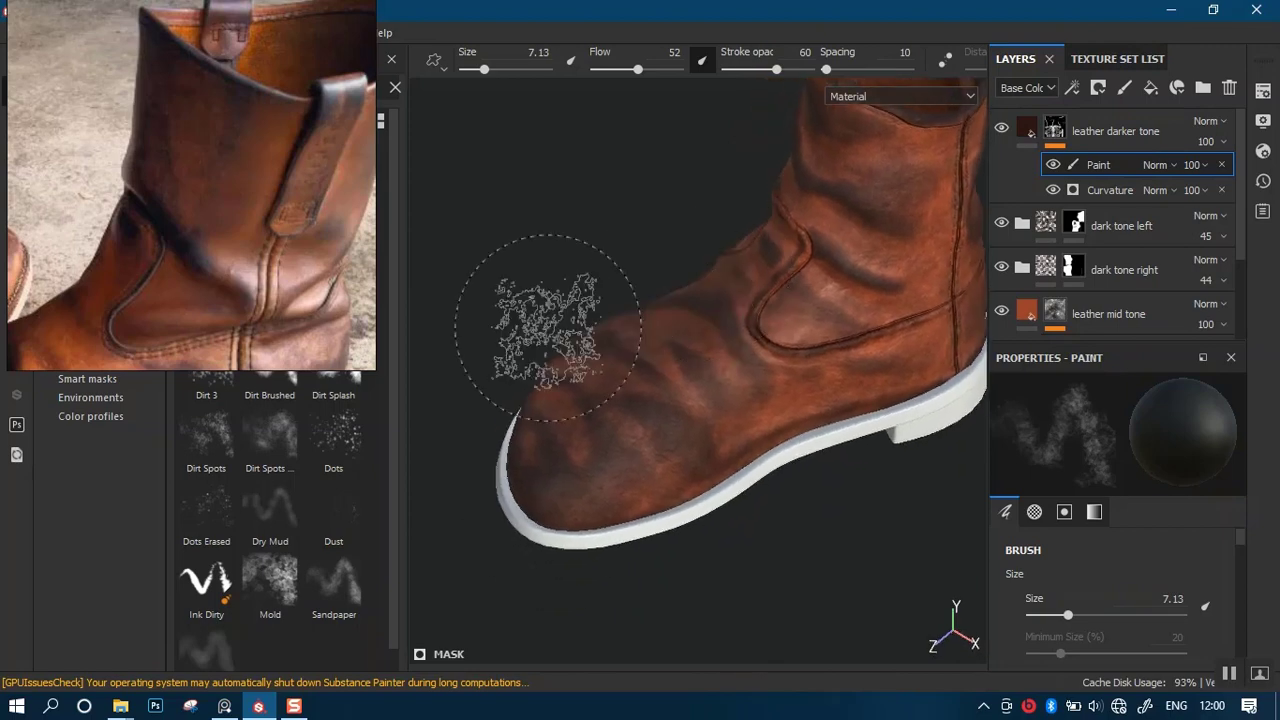
middle_click_drag(132, 230, 322, 92)
middle_click_drag(252, 202, 248, 199)
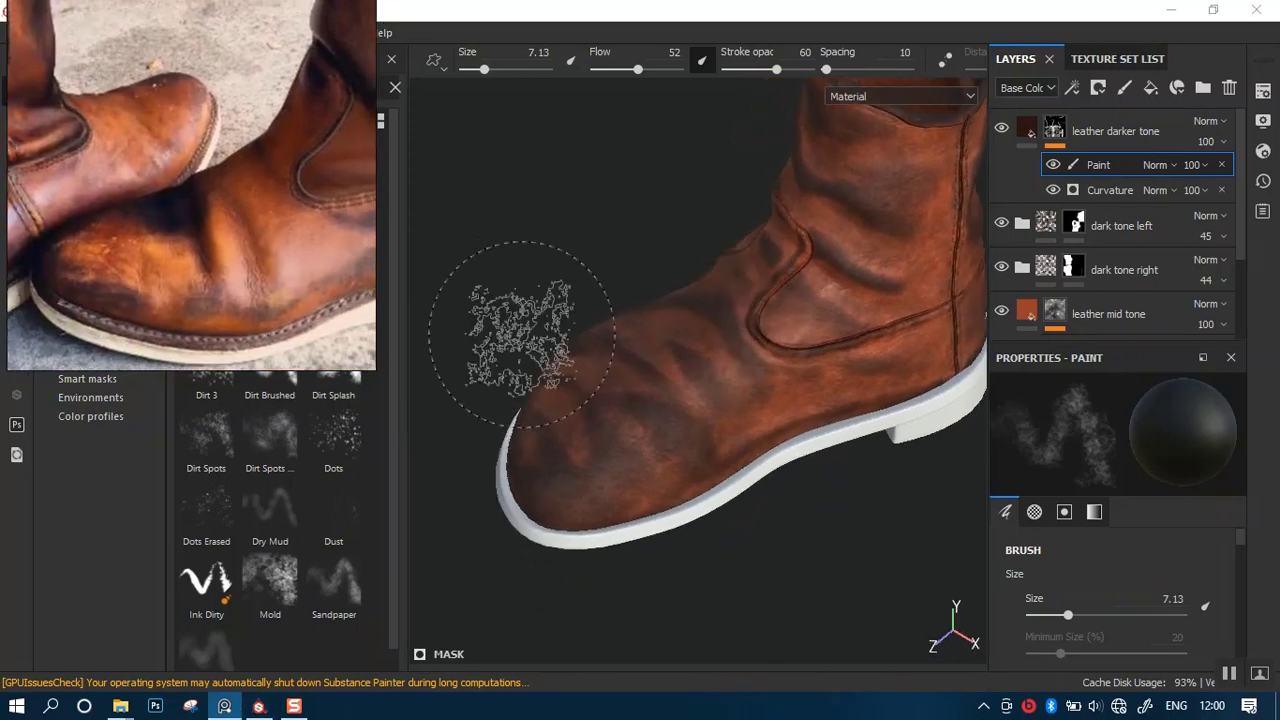
left_click_drag(728, 358, 738, 398, "alt")
right_click_drag(738, 398, 776, 458, "alt")
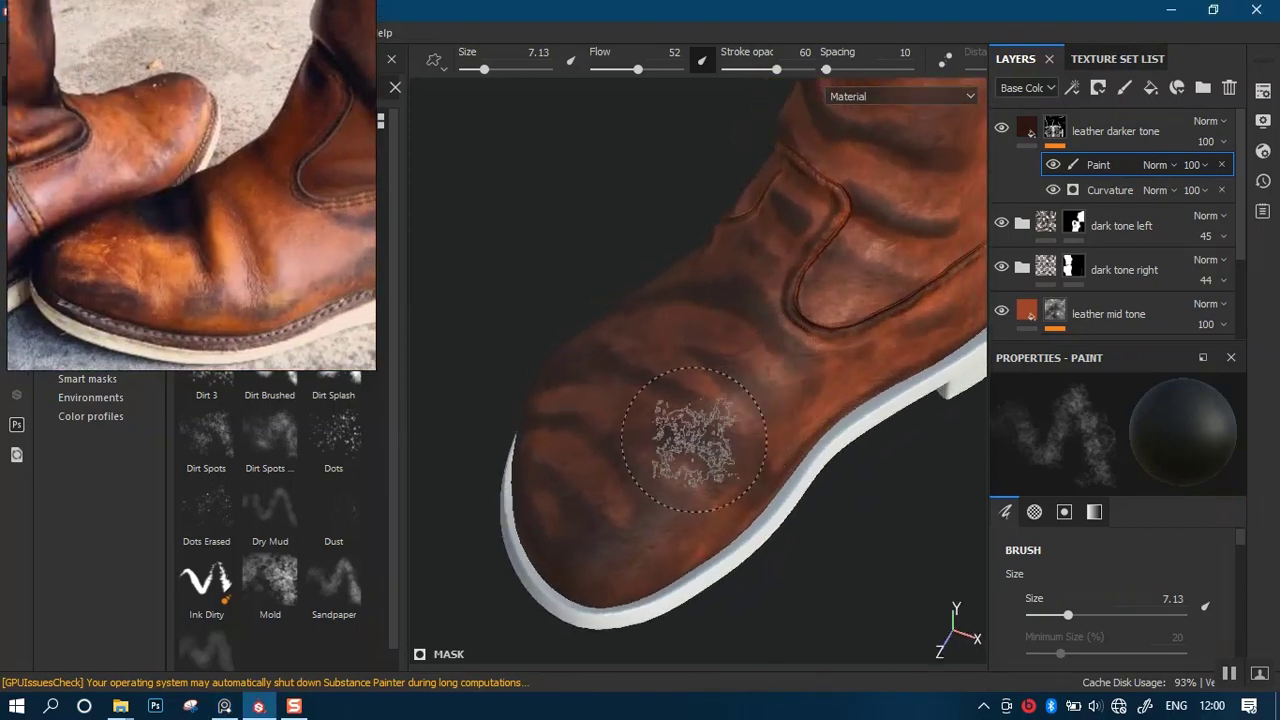
mouse_move(638, 394)
left_mouse_down()
mouse_move(665, 400)
mouse_move(700, 445)
mouse_move(583, 532)
mouse_move(590, 498)
left_mouse_up()
left_click_drag(743, 434, 690, 414, "alt")
right_click_drag(708, 446, 734, 521, "alt")
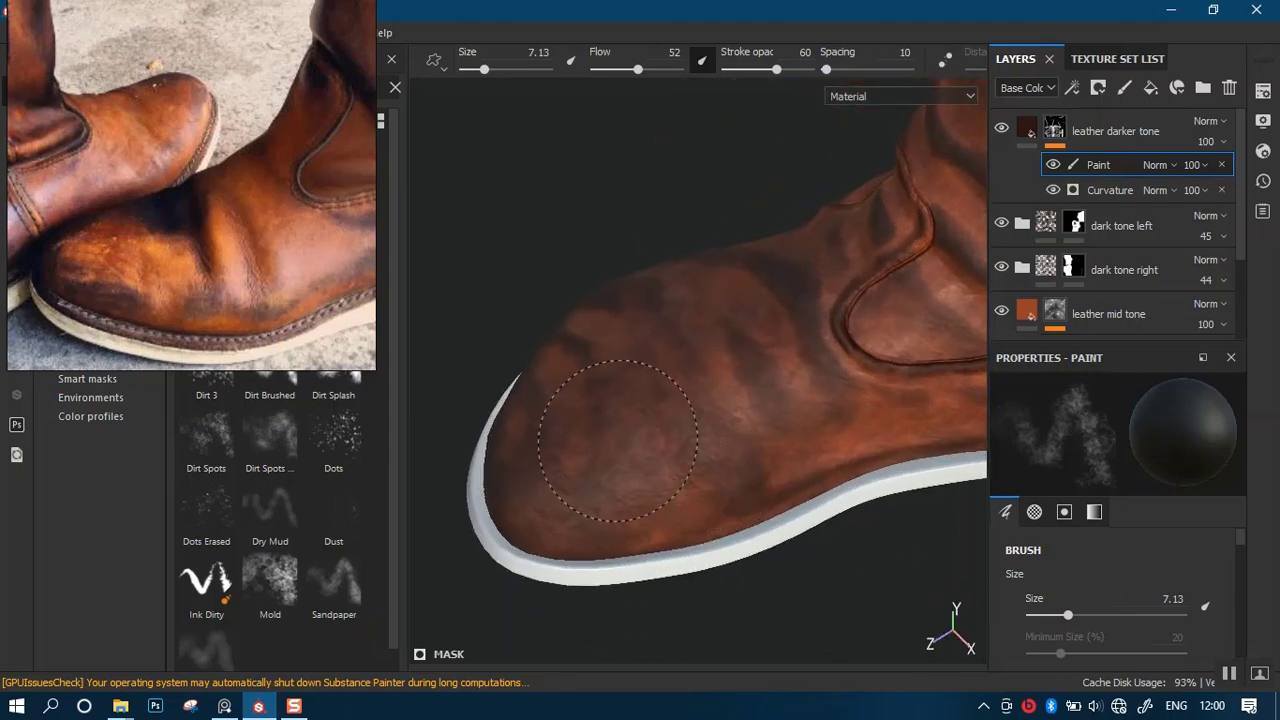
Brush away some of the darker tone along the ankle side and the back of the boot shaft.
mouse_move(693, 370)
left_mouse_down("alt")
mouse_move(711, 249)
mouse_move(663, 280)
mouse_move(676, 276)
left_mouse_up("alt")
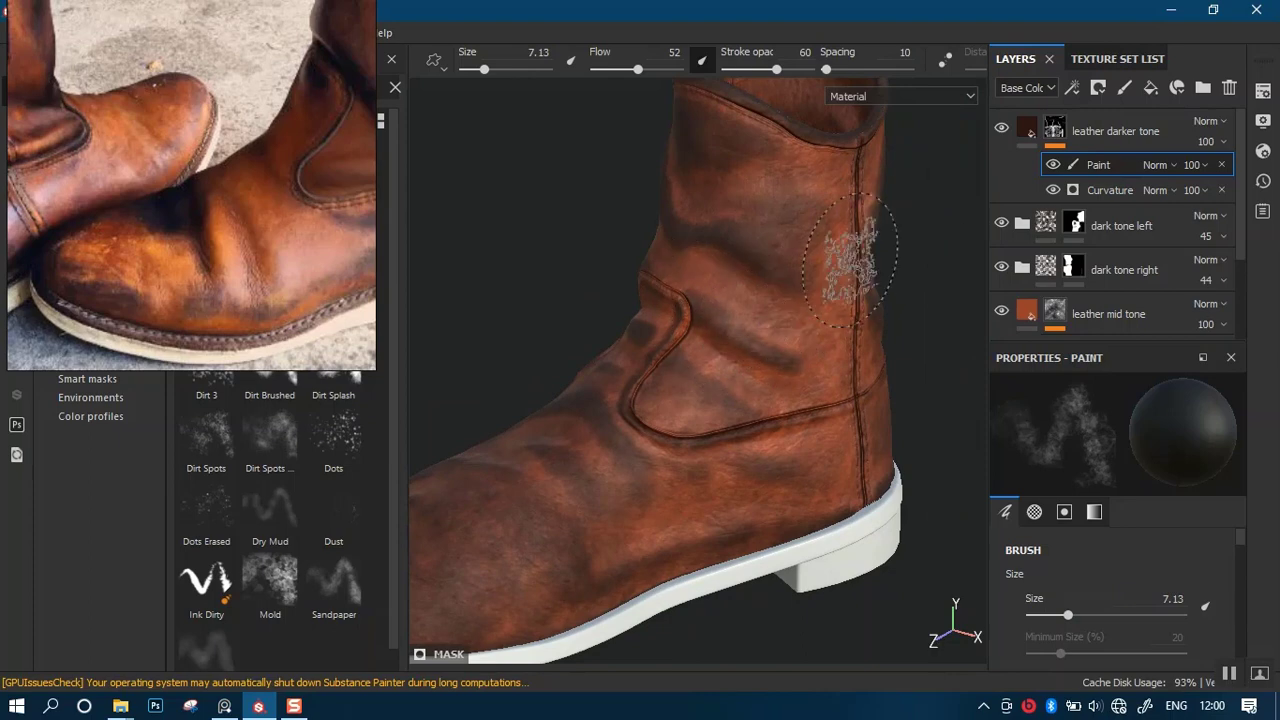
mouse_move(850, 255)
left_mouse_down("alt")
mouse_move(748, 266)
mouse_move(580, 251)
mouse_move(700, 240)
mouse_move(760, 215)
left_mouse_up("alt")
left_click_drag(846, 275, 702, 286, "alt")
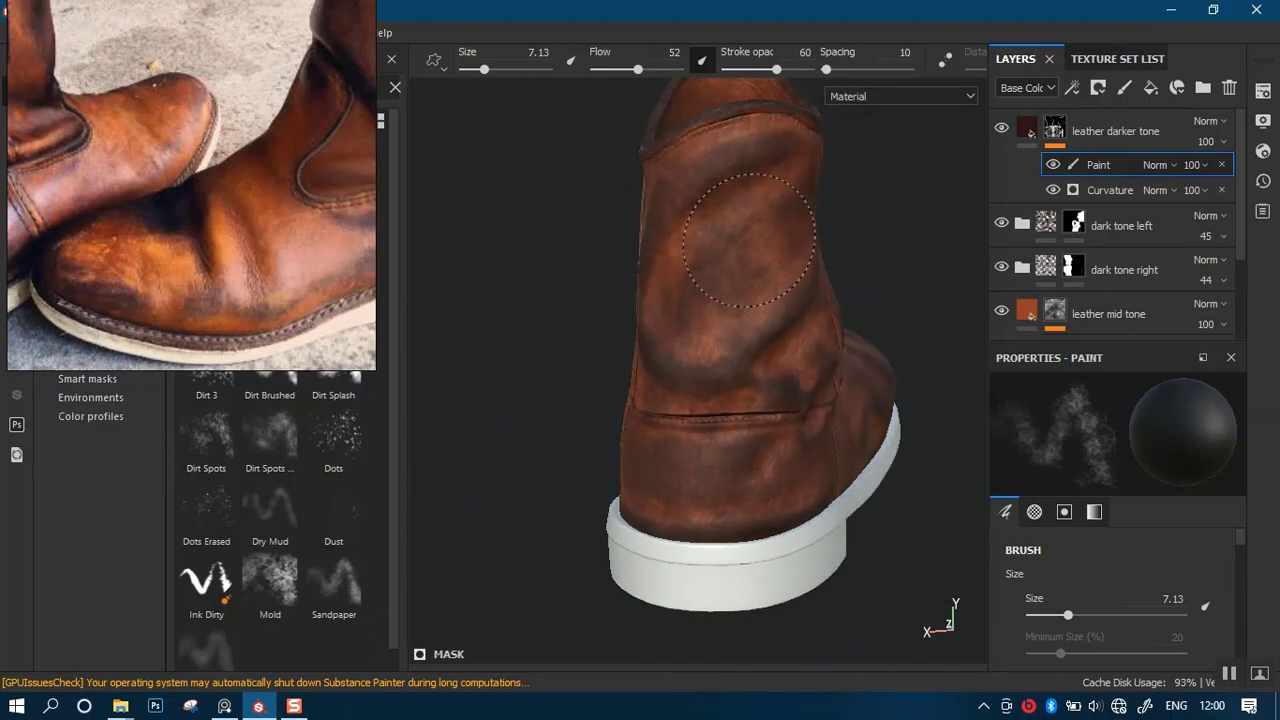
Reduce the brush size to 3.49 and soften the darker tone on the front ankle panel, instep and side panel.
left_click_drag(797, 280, 727, 332, "alt")
middle_click_drag(727, 332, 748, 273, "alt")
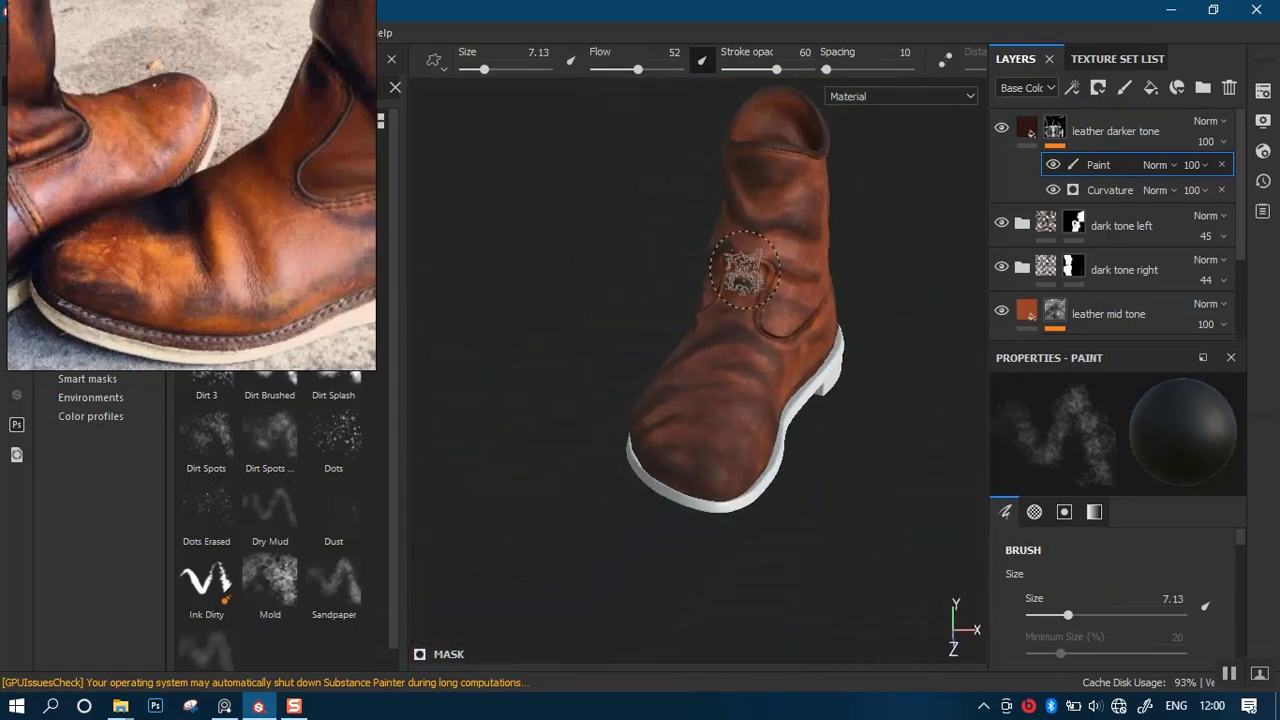
mouse_move(748, 273)
right_mouse_down("alt")
mouse_move(758, 407)
mouse_move(730, 328)
right_mouse_up("alt")
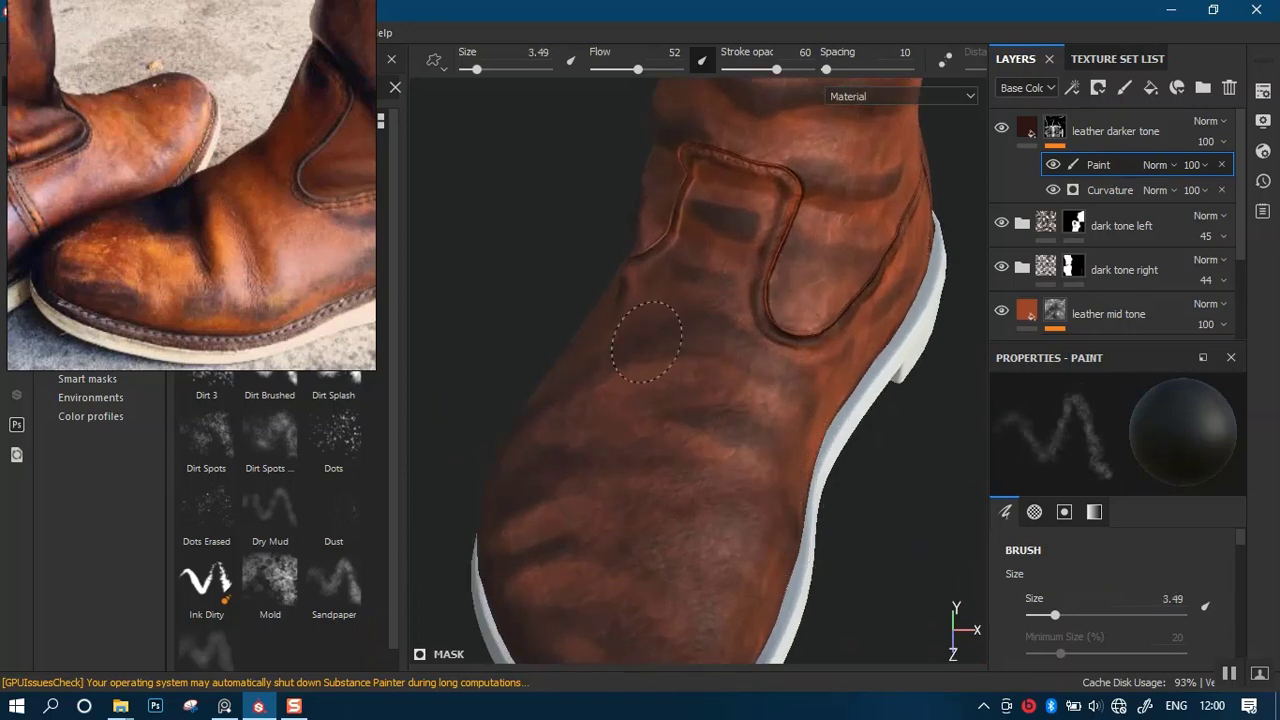
left_click_drag(754, 458, 758, 290, "alt")
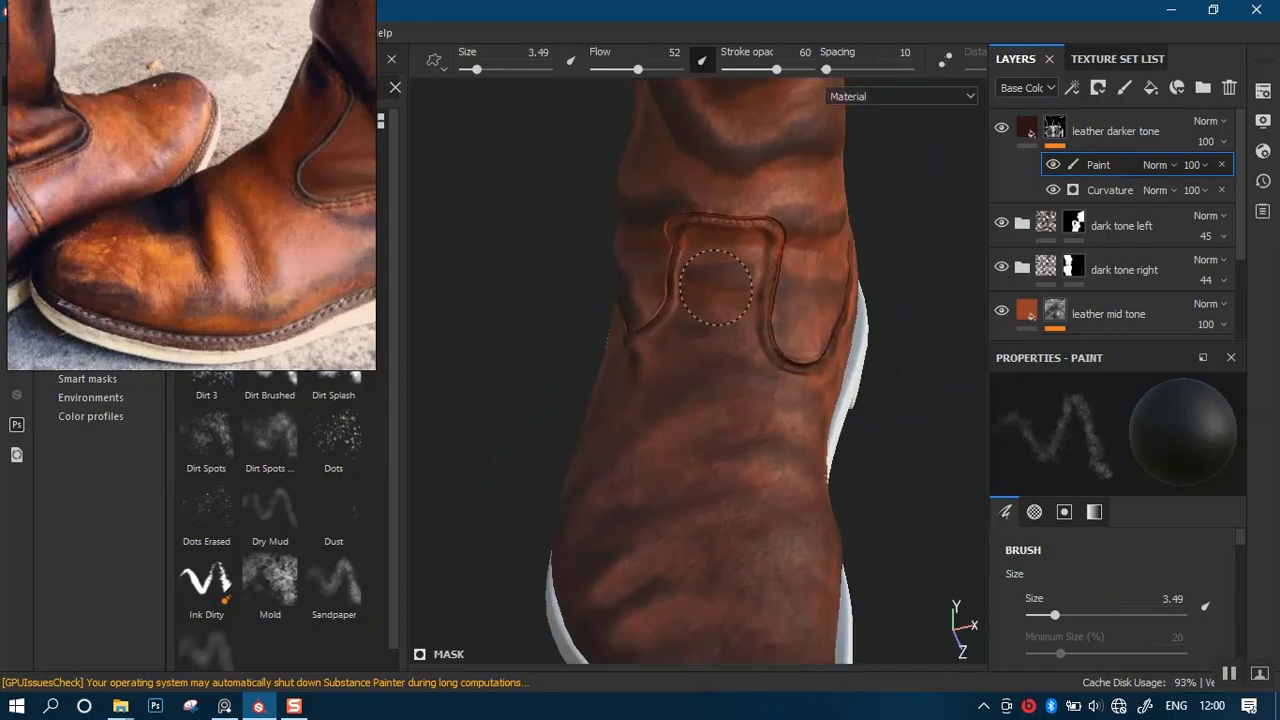
mouse_move(823, 320)
left_mouse_down("alt")
mouse_move(723, 249)
mouse_move(689, 306)
mouse_move(746, 306)
left_mouse_up("alt")
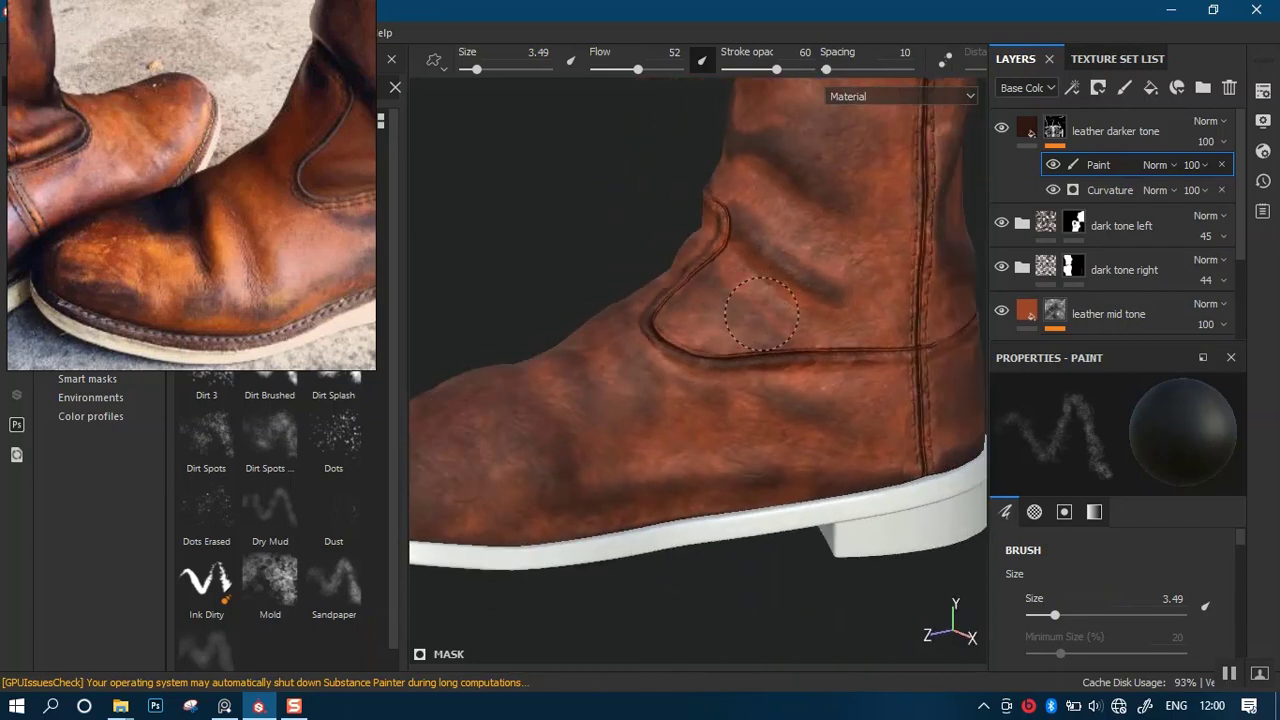
mouse_move(808, 425)
left_mouse_down("alt")
mouse_move(729, 271)
mouse_move(736, 432)
left_mouse_up("alt")
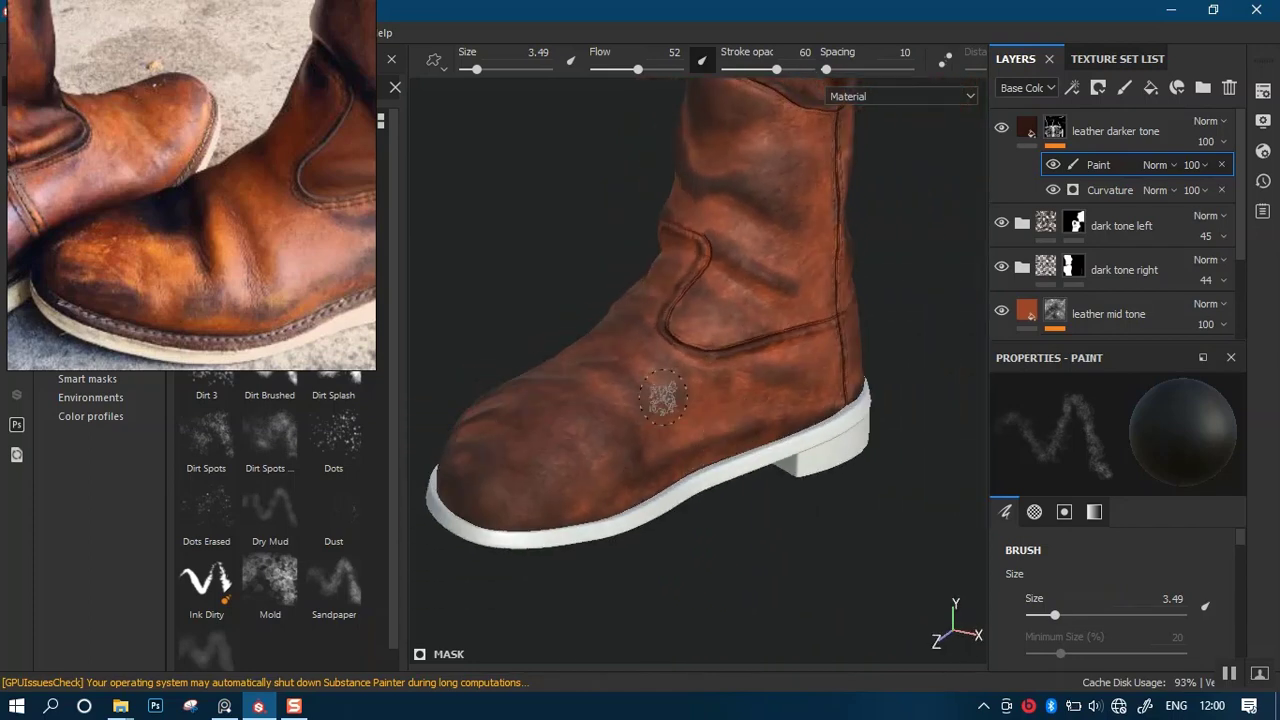
Move to the other boot and paint out part of the darker tone on its side ankle panel beside the vertical seam.
left_click_drag(664, 397, 826, 403, "alt")
left_click_drag(748, 372, 855, 324, "alt")
right_click_drag(857, 324, 773, 360, "shift")
middle_click_drag(773, 420, 769, 362, "alt")
mouse_move(770, 372)
right_mouse_down("alt")
mouse_move(789, 394)
mouse_move(846, 362)
mouse_move(770, 358)
right_mouse_up("alt")
mouse_move(770, 380)
left_mouse_down("alt")
mouse_move(794, 446)
mouse_move(774, 346)
mouse_move(773, 368)
left_mouse_up("alt")
right_click_drag(771, 346, 686, 263, "alt")
middle_click_drag(642, 266, 720, 297, "alt")
right_click_drag(720, 300, 754, 352, "alt")
left_click_drag(696, 376, 730, 371, "alt")
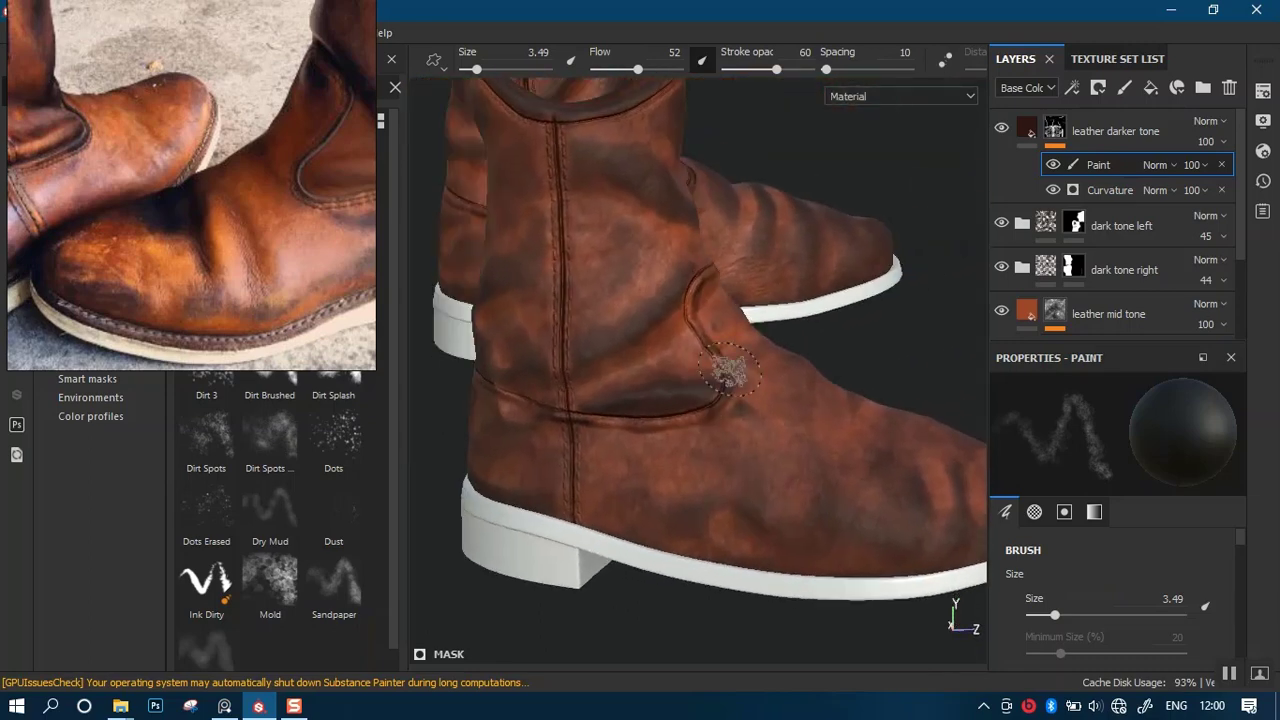
right_click_drag(662, 380, 680, 415, "alt")
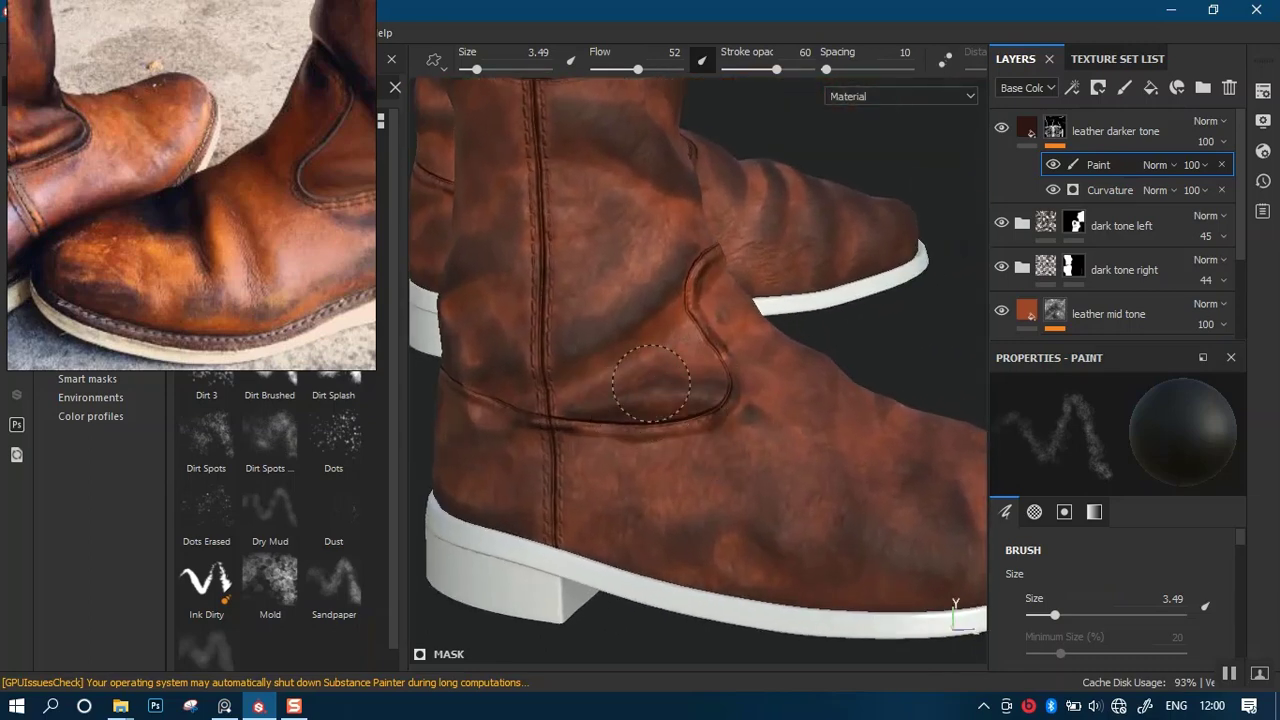
right_click_drag(663, 229, 630, 196, "alt")
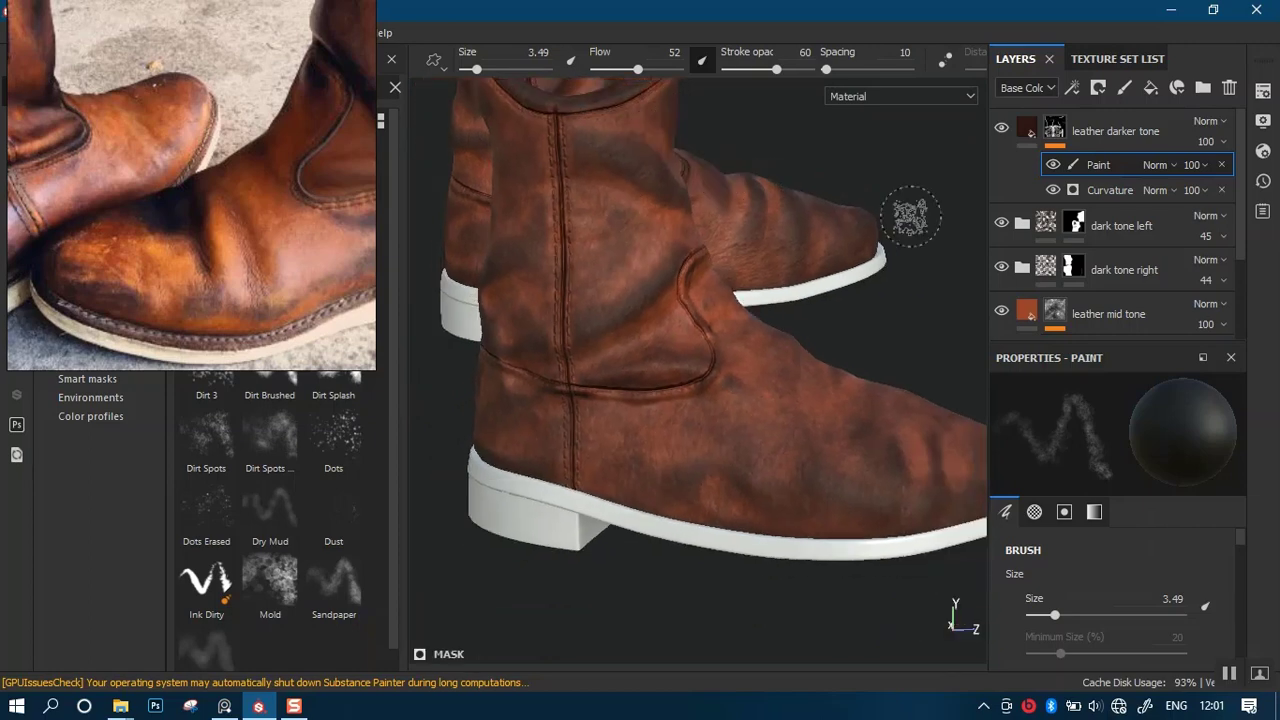
Paint out excess darker tone on the front ankle panel, instep and toe of the second boot.
right_click_drag(946, 268, 893, 226, "alt")
middle_click_drag(844, 294, 763, 314, "alt")
left_click_drag(763, 314, 689, 366, "alt")
right_click_drag(689, 366, 860, 397, "alt")
right_click_drag(858, 340, 738, 298, "shift")
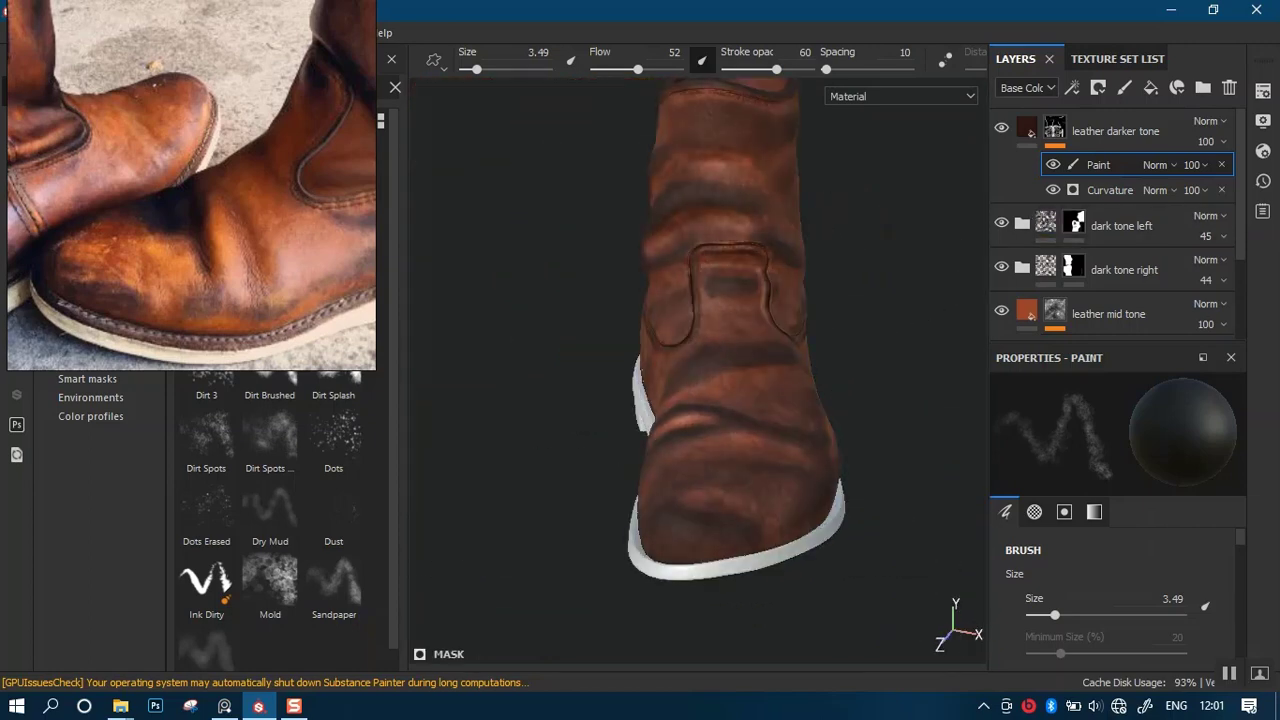
middle_click_drag(744, 276, 714, 342, "alt")
right_click_drag(714, 342, 763, 423, "alt")
mouse_move(762, 422)
left_mouse_down("alt")
mouse_move(749, 326)
mouse_move(724, 408)
left_mouse_up("alt")
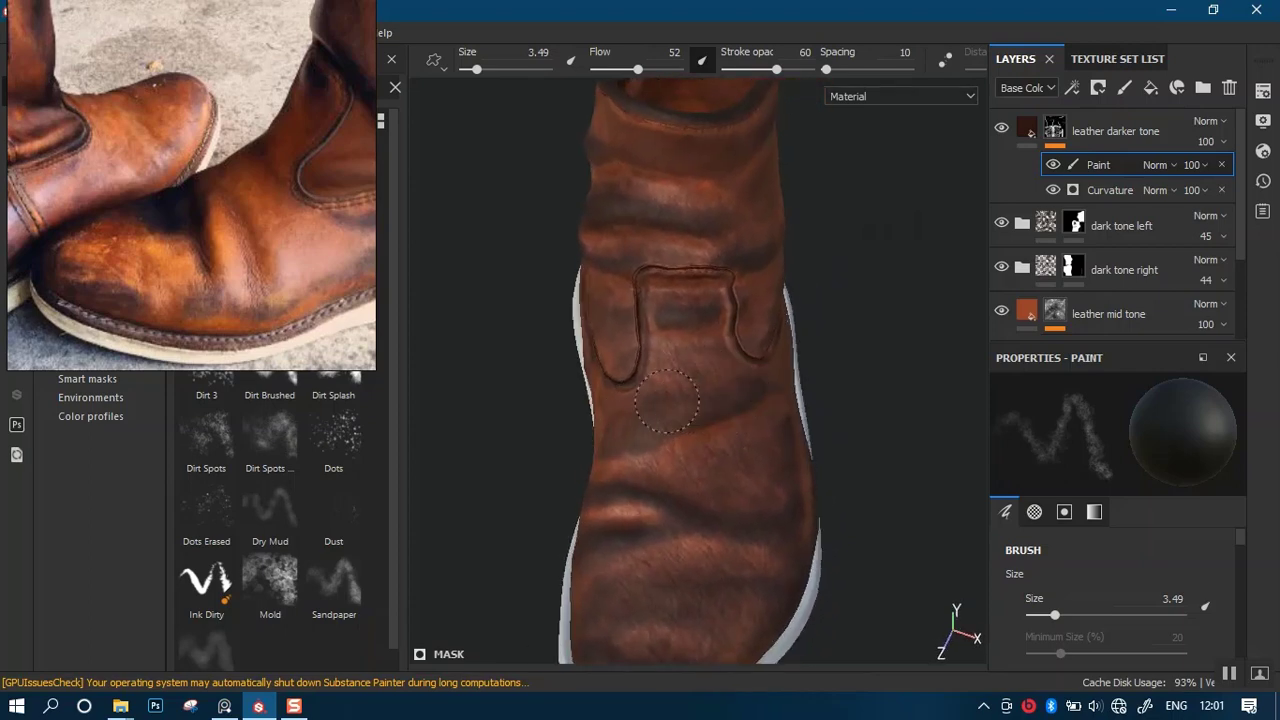
mouse_move(692, 393)
left_mouse_down("alt")
mouse_move(800, 429)
mouse_move(794, 317)
mouse_move(866, 457)
mouse_move(760, 338)
mouse_move(789, 160)
mouse_move(751, 380)
mouse_move(780, 418)
mouse_move(820, 380)
mouse_move(866, 466)
mouse_move(857, 452)
left_mouse_up("alt")
mouse_move(857, 452)
right_mouse_down("shift")
mouse_move(831, 414)
mouse_move(728, 396)
right_mouse_up("shift")
mouse_move(728, 396)
left_mouse_down("alt")
mouse_move(786, 457)
mouse_move(737, 451)
left_mouse_up("alt")
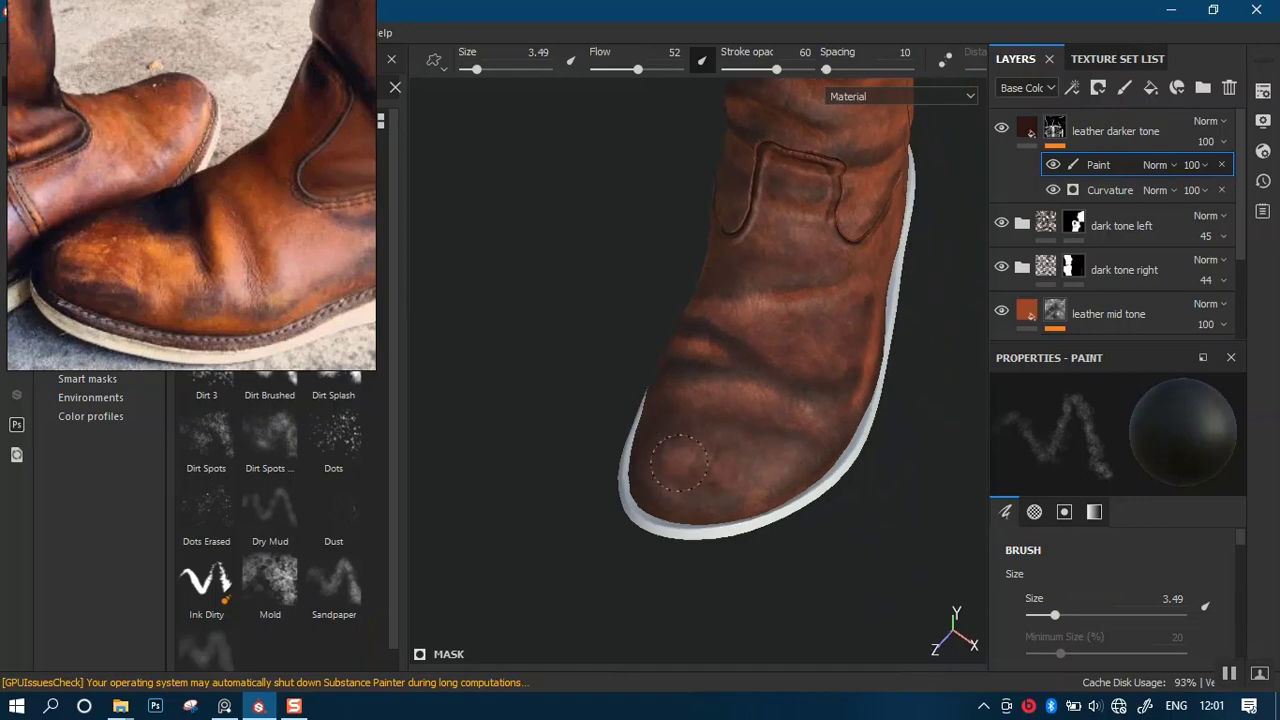
Brush away some of the darker tone near the top edge of the boot shaft.
mouse_move(680, 462)
left_mouse_down("alt")
mouse_move(786, 349)
mouse_move(843, 334)
mouse_move(737, 320)
mouse_move(822, 490)
mouse_move(805, 370)
mouse_move(782, 343)
mouse_move(757, 357)
mouse_move(767, 370)
left_mouse_up("alt")
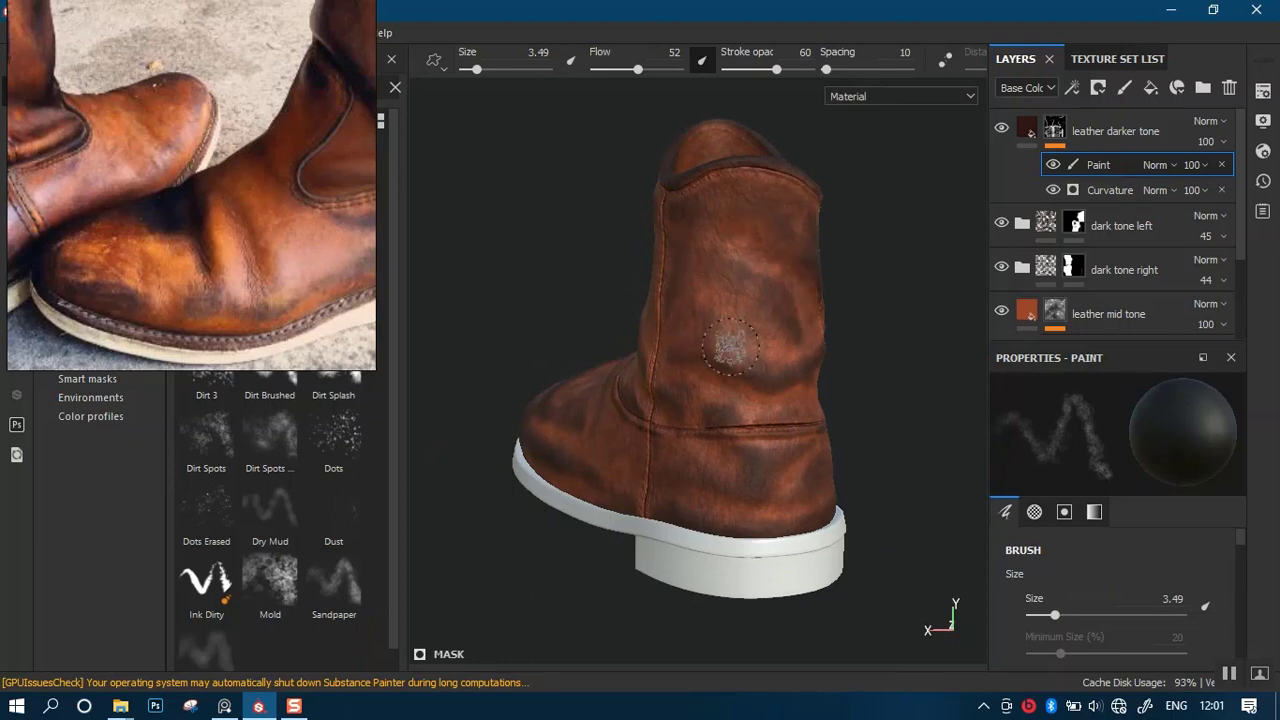
left_click_drag(730, 345, 757, 428, "alt")
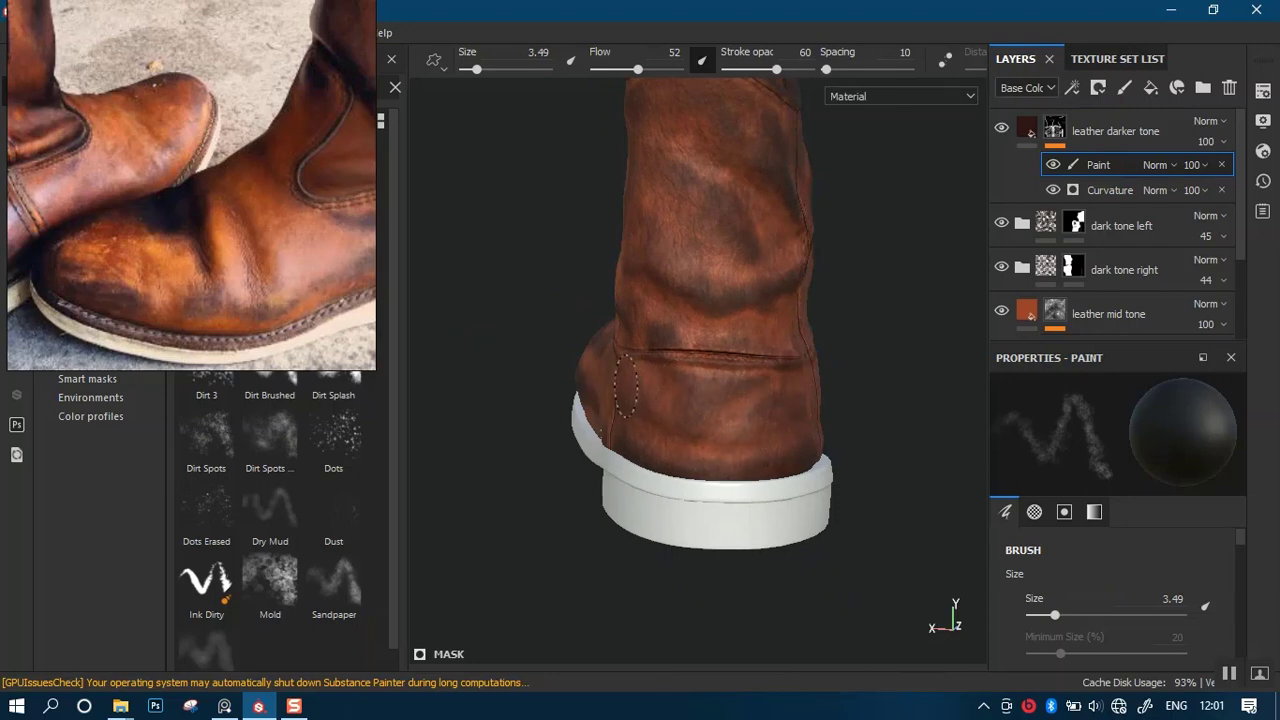
mouse_move(737, 347)
left_mouse_down("alt")
mouse_move(789, 200)
mouse_move(640, 337)
mouse_move(626, 363)
mouse_move(640, 380)
mouse_move(530, 392)
mouse_move(620, 375)
left_mouse_up("alt")
middle_click_drag(680, 373, 726, 366, "alt")
left_click_drag(726, 366, 666, 355, "alt")
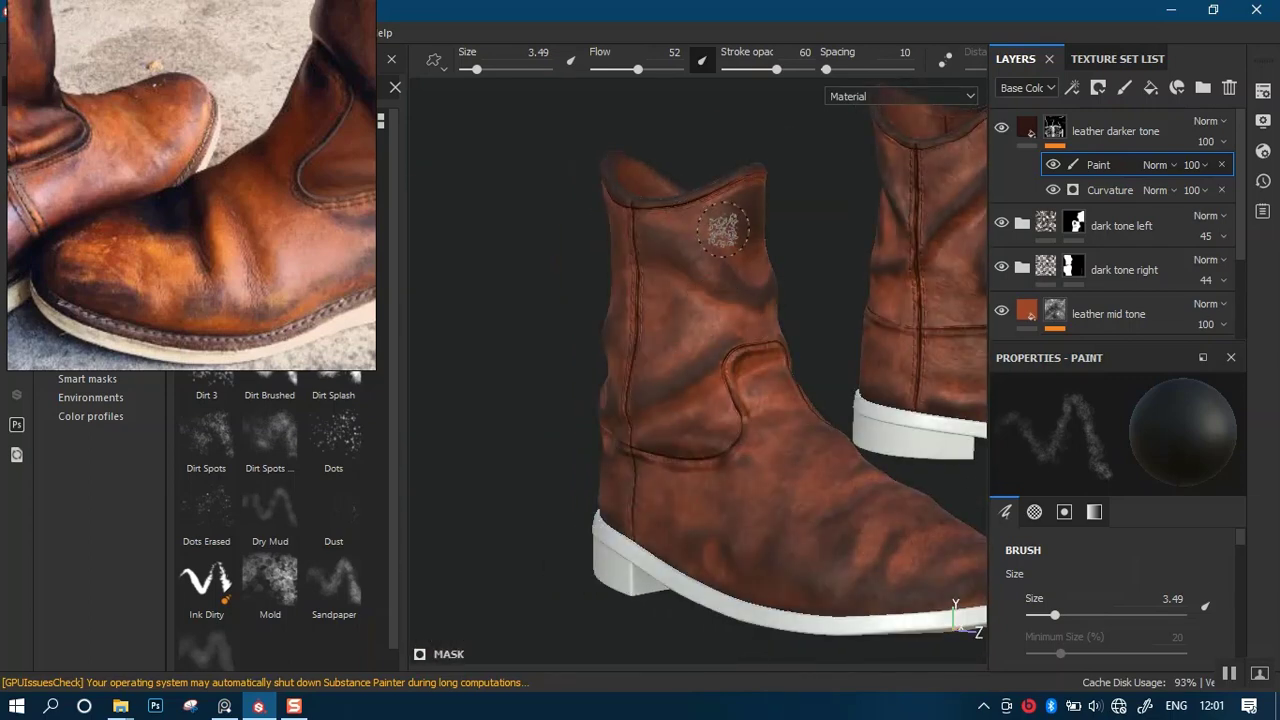
left_click_drag(723, 230, 688, 238)
Set the leather darker tone layer's opacity to 76.
mouse_move(800, 328)
left_mouse_down("alt")
mouse_move(729, 334)
mouse_move(748, 265)
mouse_move(789, 300)
mouse_move(791, 337)
mouse_move(760, 337)
left_mouse_up("alt")
left_click_drag(848, 342, 676, 378, "alt")
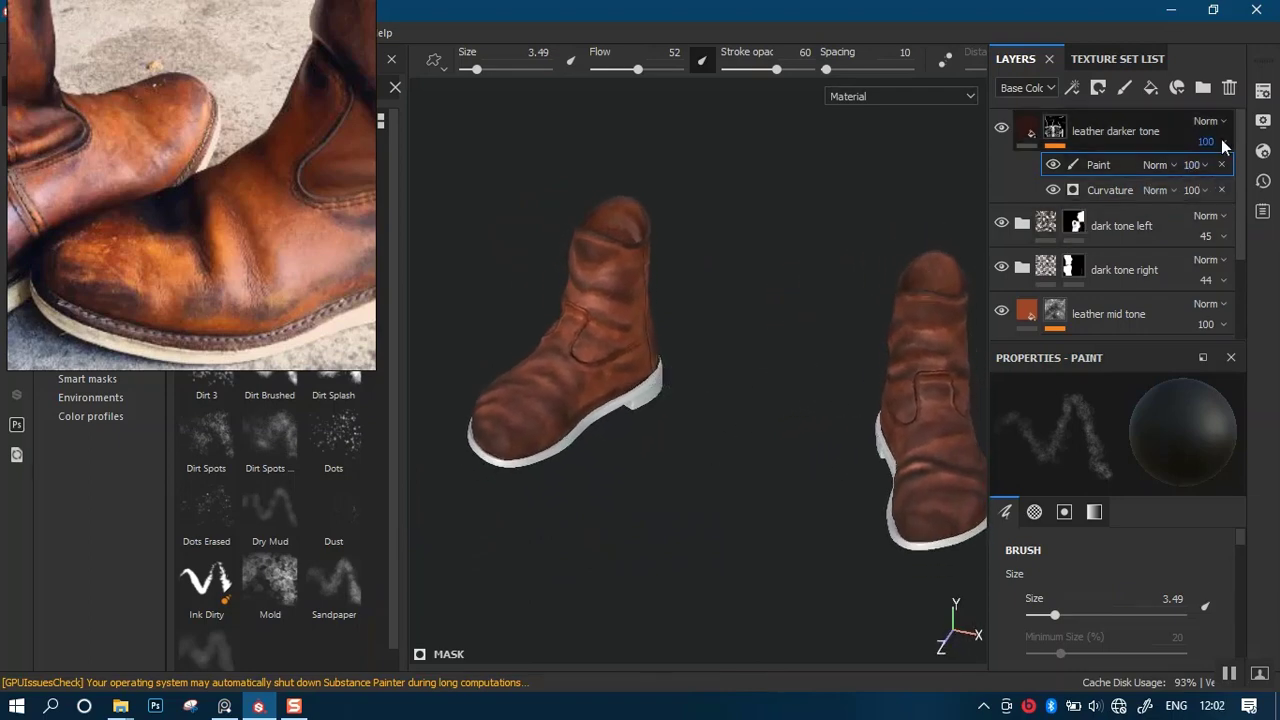
left_click_drag(1223, 143, 1218, 183)
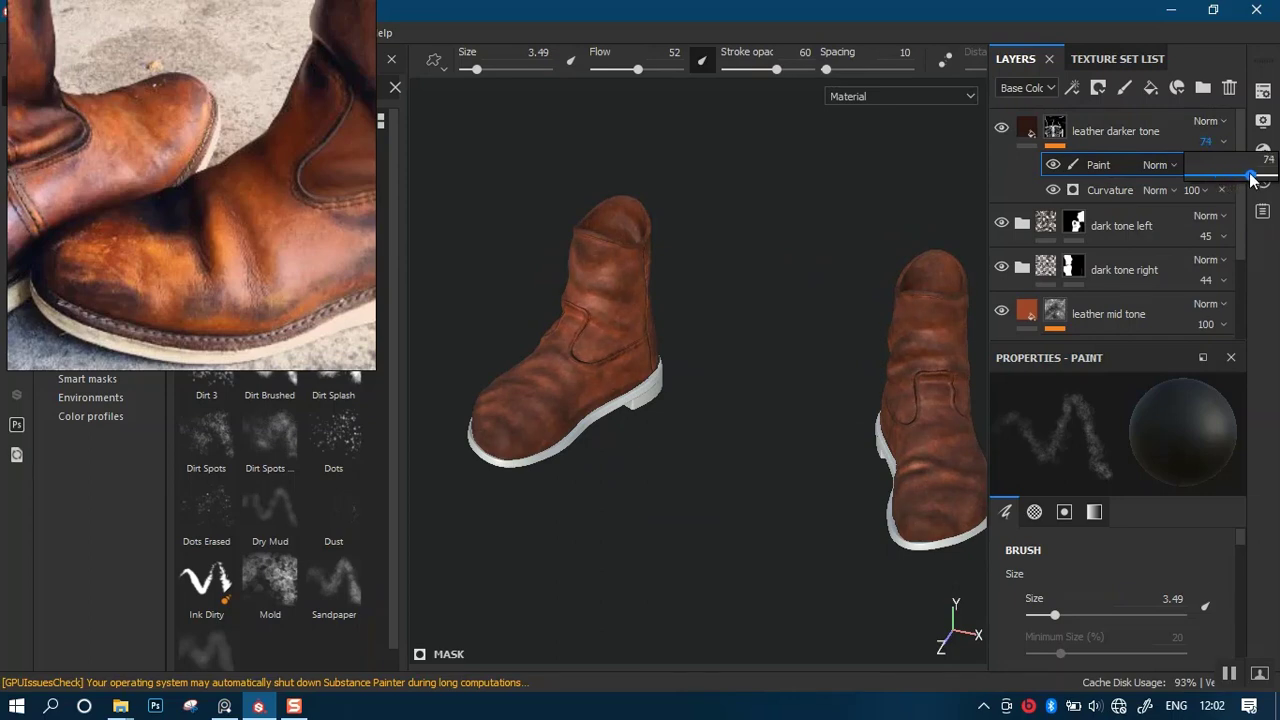
left_click_drag(1255, 178, 1252, 178)
left_click_drag(723, 349, 620, 263, "alt")
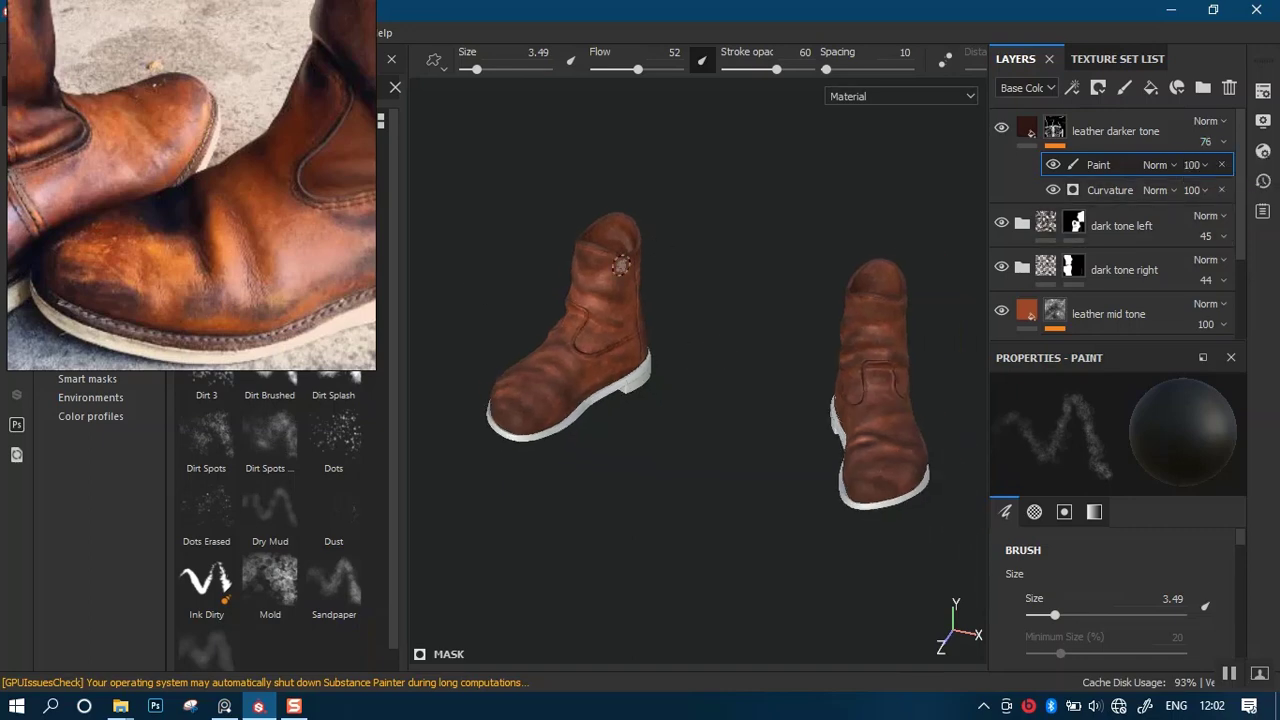
Reposition the reference photo and frame it on the boots' worn toes and instep creases.
left_click_drag(188, 267, 348, 308)
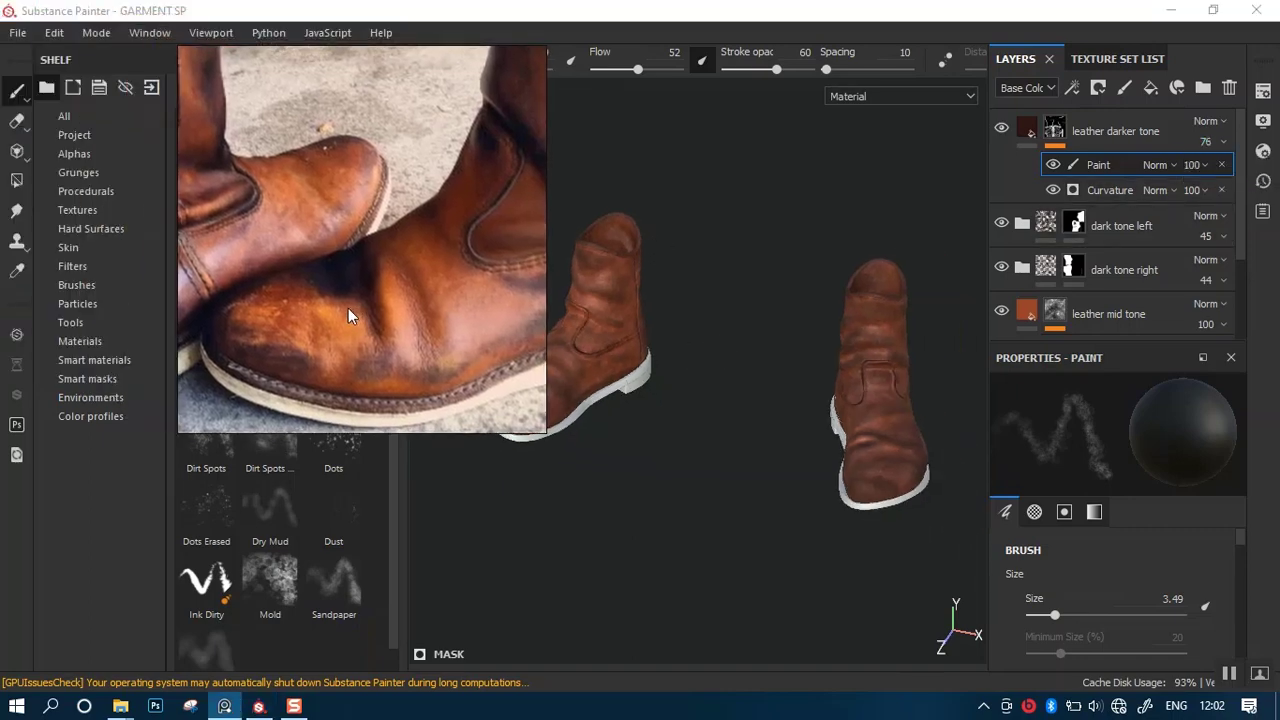
scroll(397, 292, "down", 3)
scroll(350, 289, "up", 5)
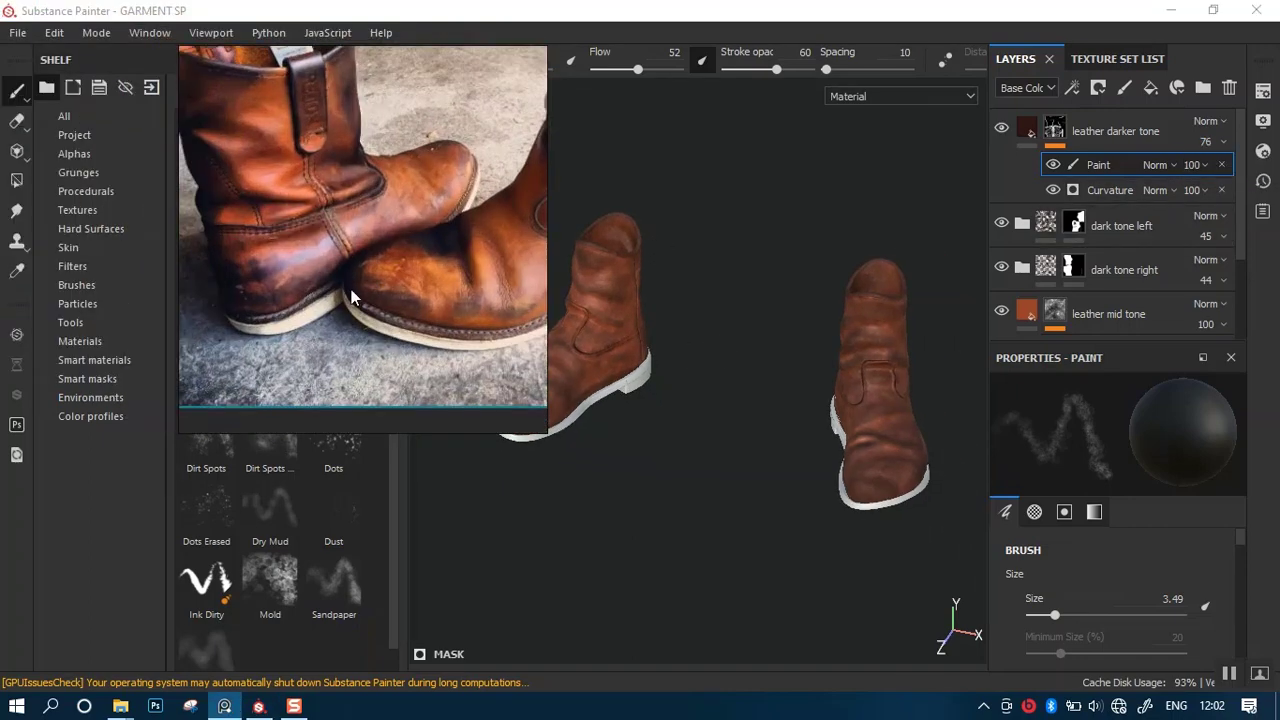
middle_click_drag(439, 269, 299, 273)
middle_click_drag(358, 281, 422, 284)
right_click_drag(422, 284, 295, 292)
mouse_move(301, 292)
middle_mouse_down()
mouse_move(333, 292)
mouse_move(322, 290)
middle_mouse_up()
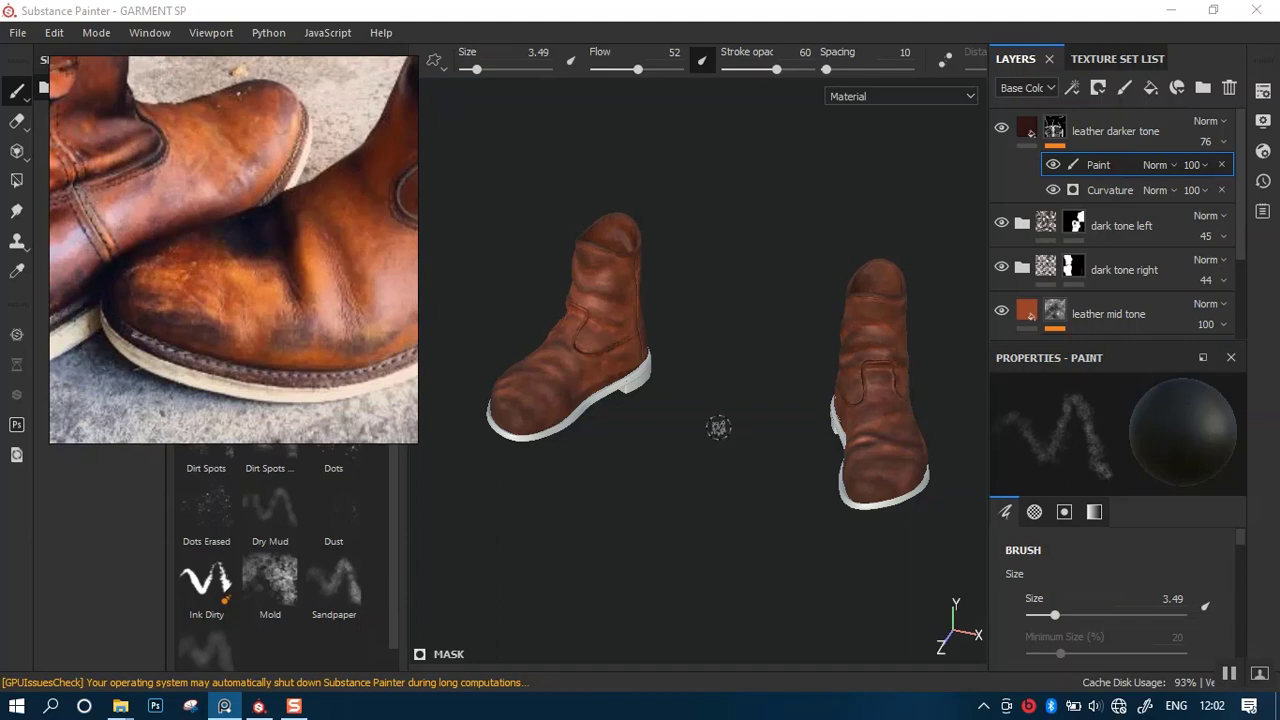
Compare the leather tones on both boots with the reference photo from several angles.
mouse_move(717, 484)
right_mouse_down("alt")
mouse_move(726, 534)
mouse_move(751, 556)
right_mouse_up("alt")
mouse_move(620, 418)
left_mouse_down("alt")
mouse_move(689, 420)
mouse_move(634, 437)
mouse_move(665, 372)
mouse_move(674, 423)
mouse_move(663, 371)
mouse_move(680, 363)
mouse_move(615, 363)
mouse_move(668, 366)
left_mouse_up("alt")
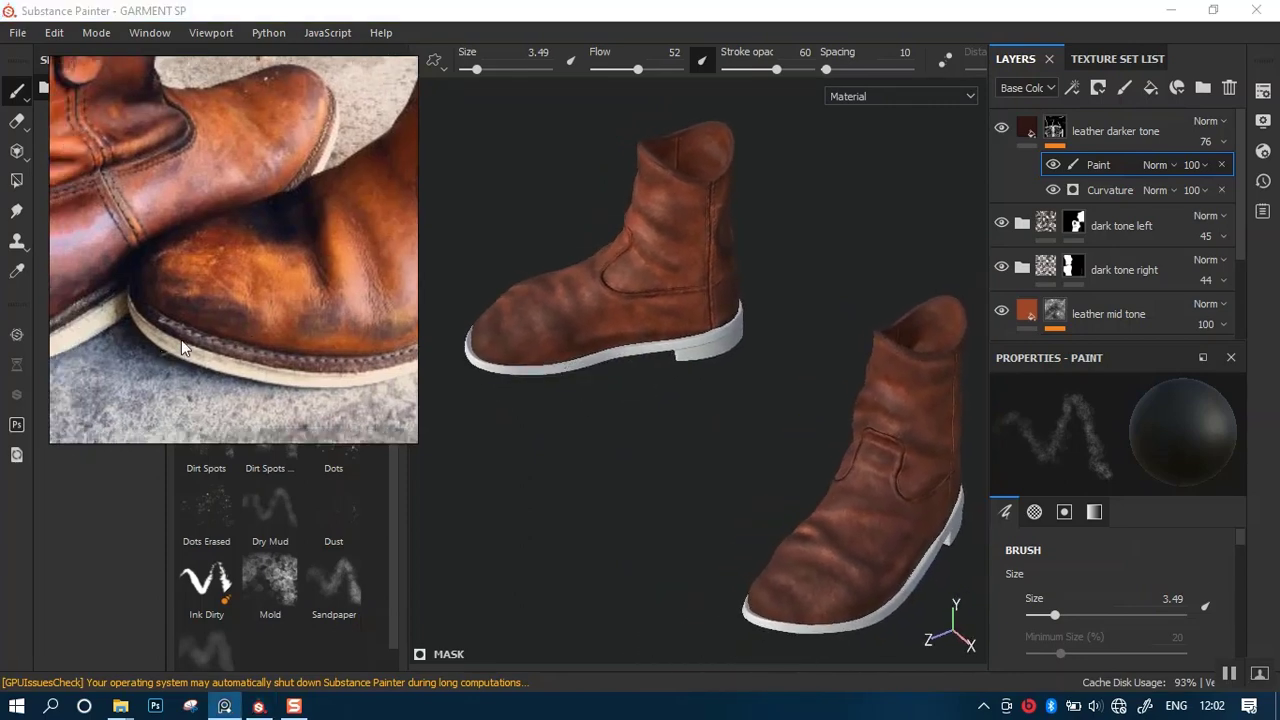
mouse_move(704, 341)
right_mouse_down("alt")
mouse_move(714, 349)
mouse_move(686, 349)
right_mouse_up("alt")
middle_click_drag(686, 349, 661, 328, "alt")
right_click_drag(694, 318, 706, 132, "alt")
left_click_drag(694, 308, 657, 300, "alt")
right_click_drag(657, 300, 701, 437, "alt")
middle_click_drag(670, 405, 711, 333, "alt")
right_click_drag(711, 333, 699, 364, "alt")
left_click_drag(699, 364, 760, 346, "alt")
right_click_drag(760, 346, 736, 325, "alt")
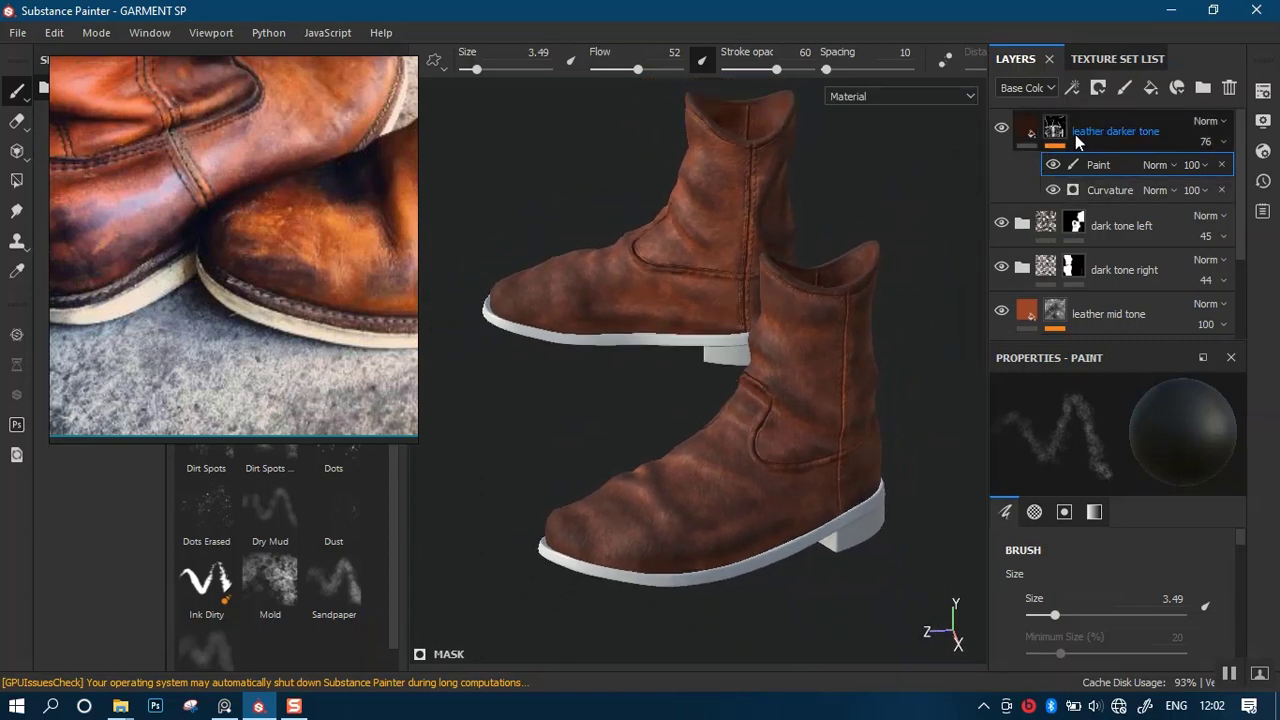
Duplicate the leather darker tone layer and replace the copy's mask with a black mask.
left_click(1113, 130)
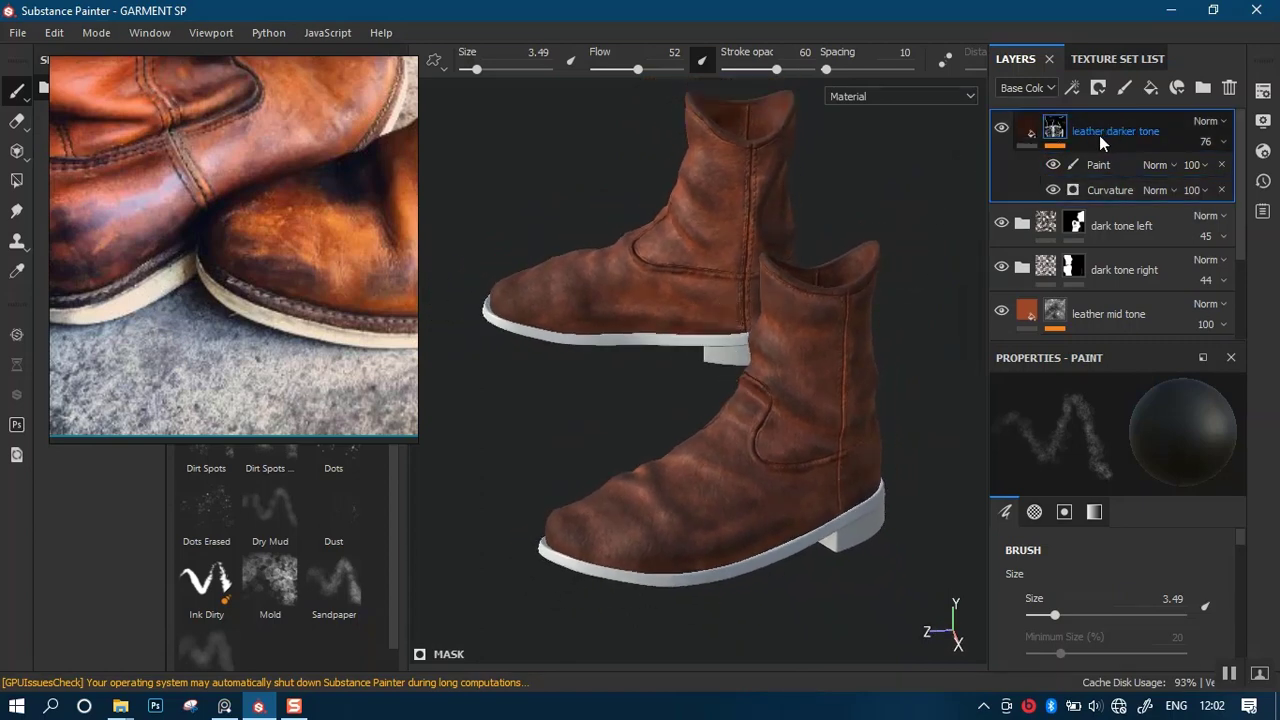
key("ctrl+d")
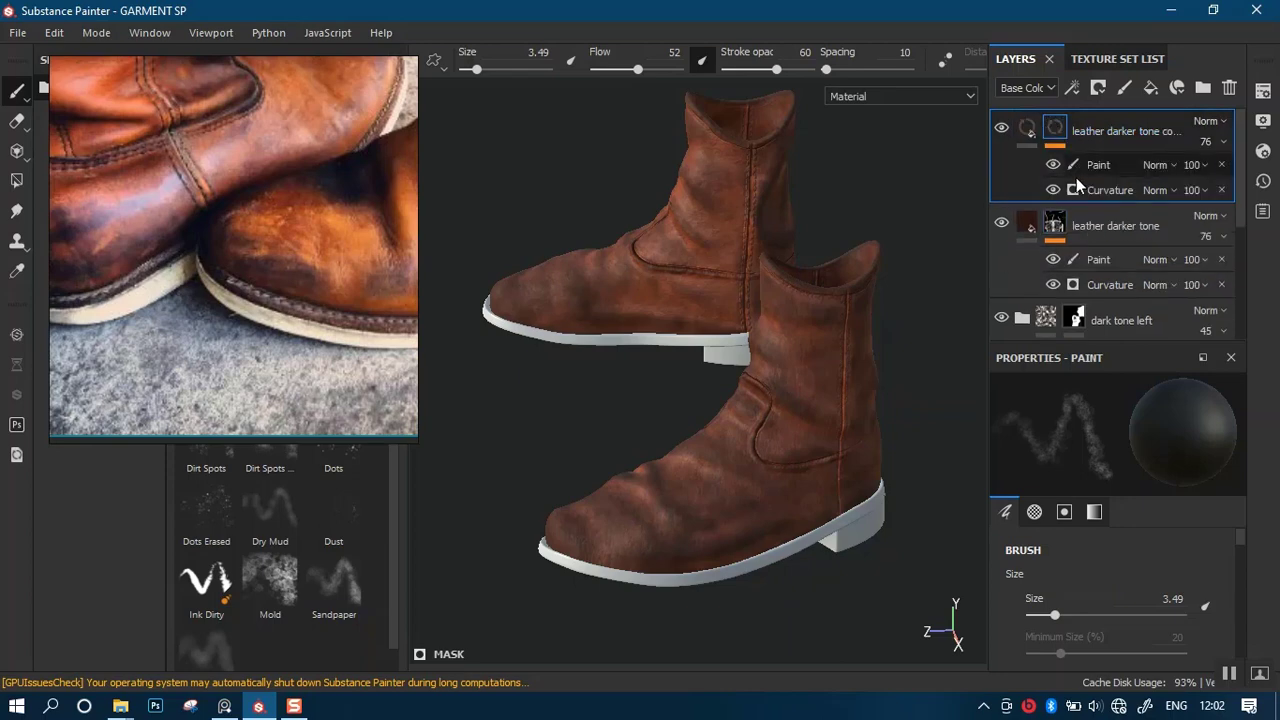
right_click(1062, 145)
left_click(1091, 161)
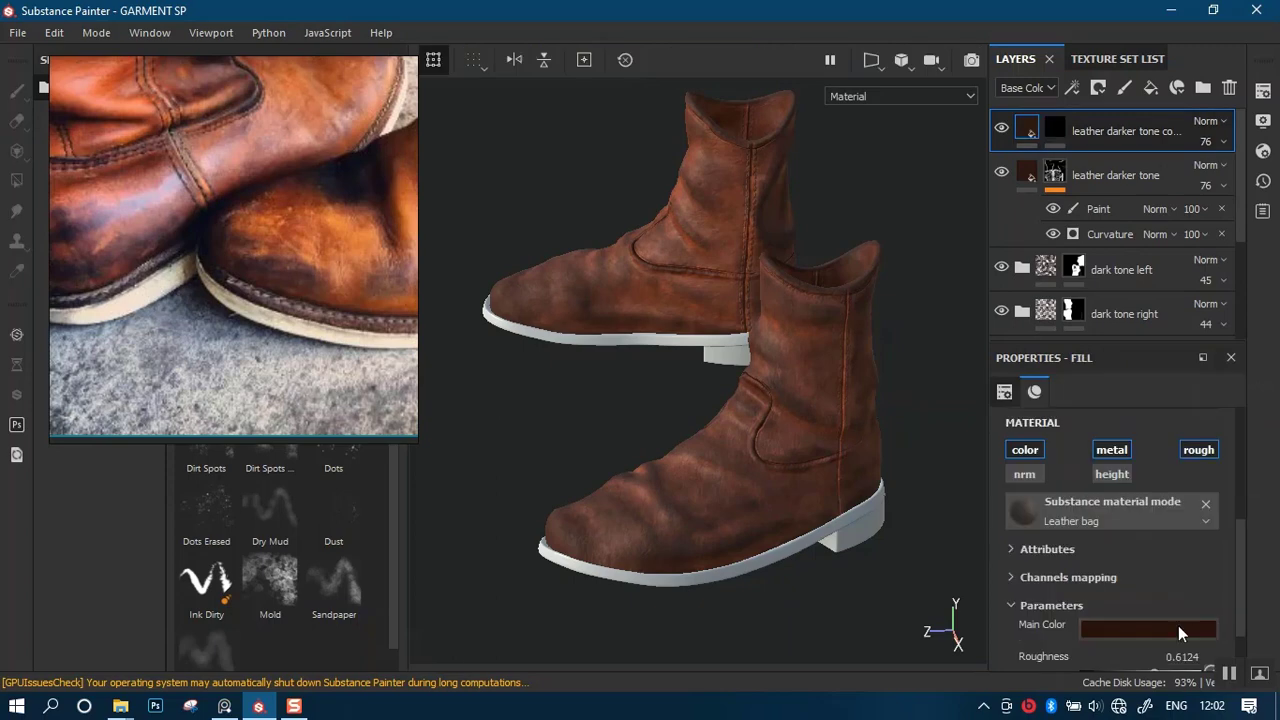
Set the copied layer's main color to the light orange sampled from the worn toe in the reference photo (RGB 0.890, 0.494, 0.267).
left_click(1152, 625)
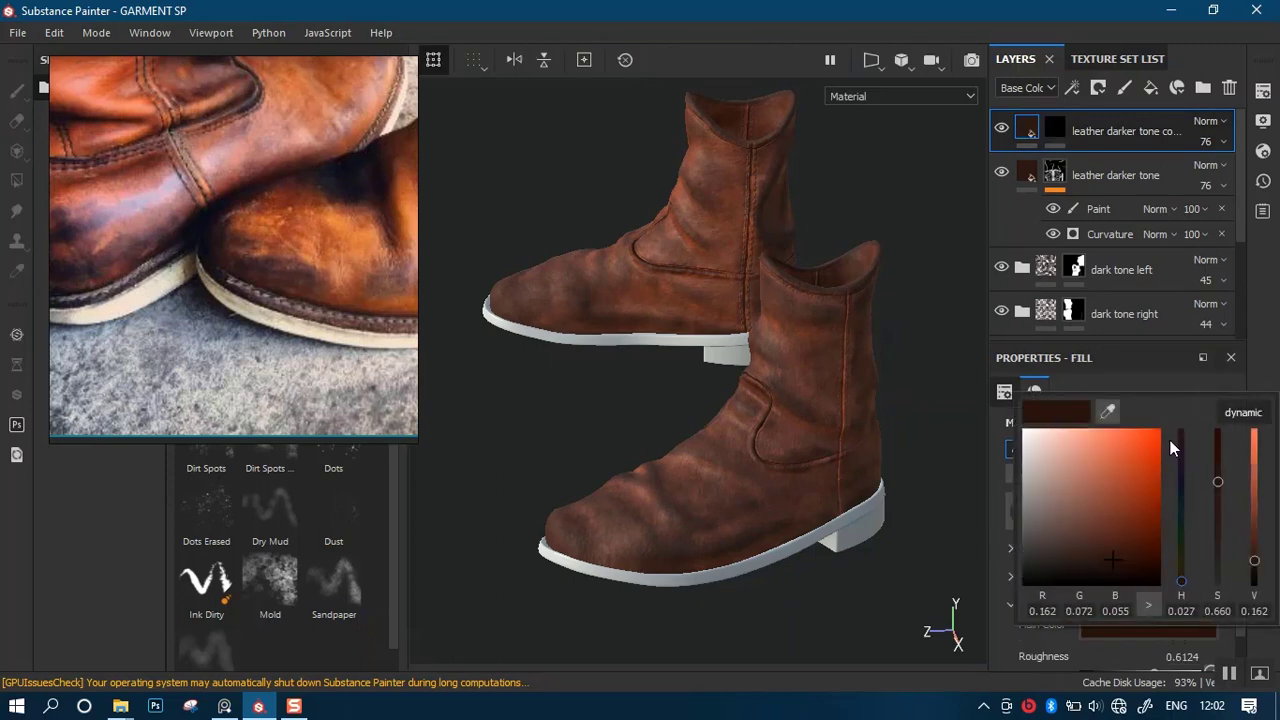
left_click(1109, 410)
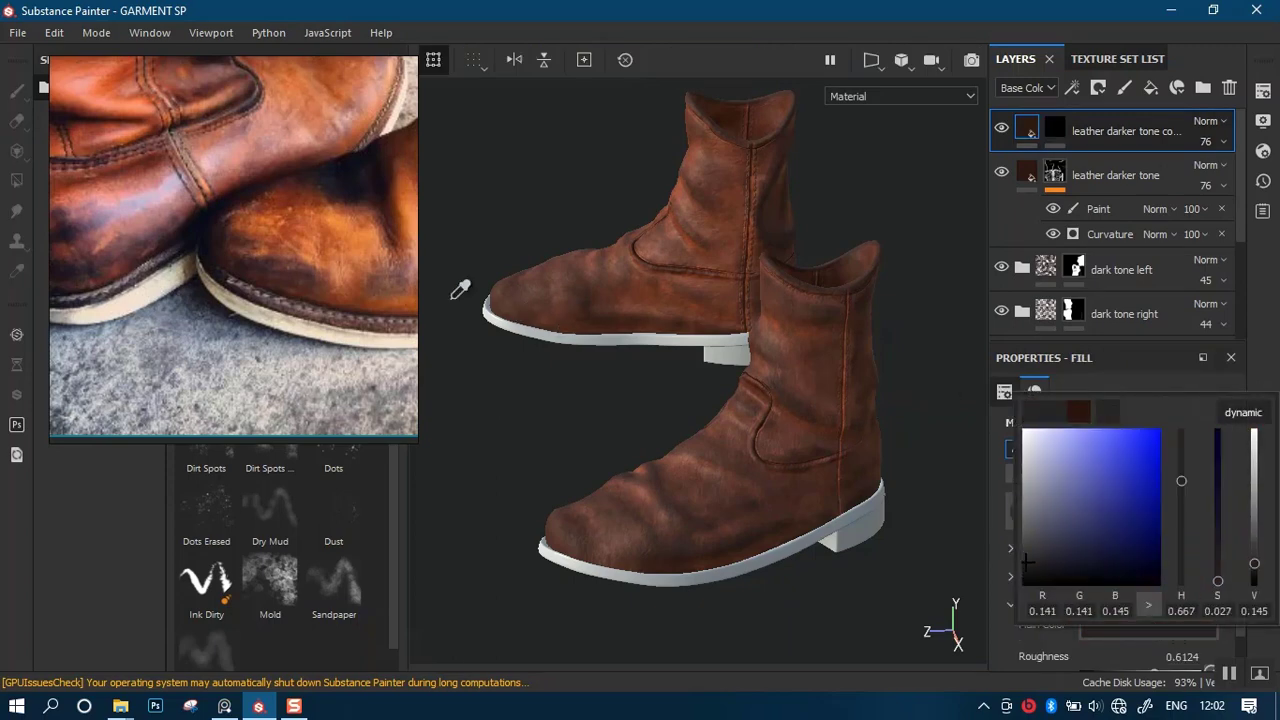
left_click(350, 230)
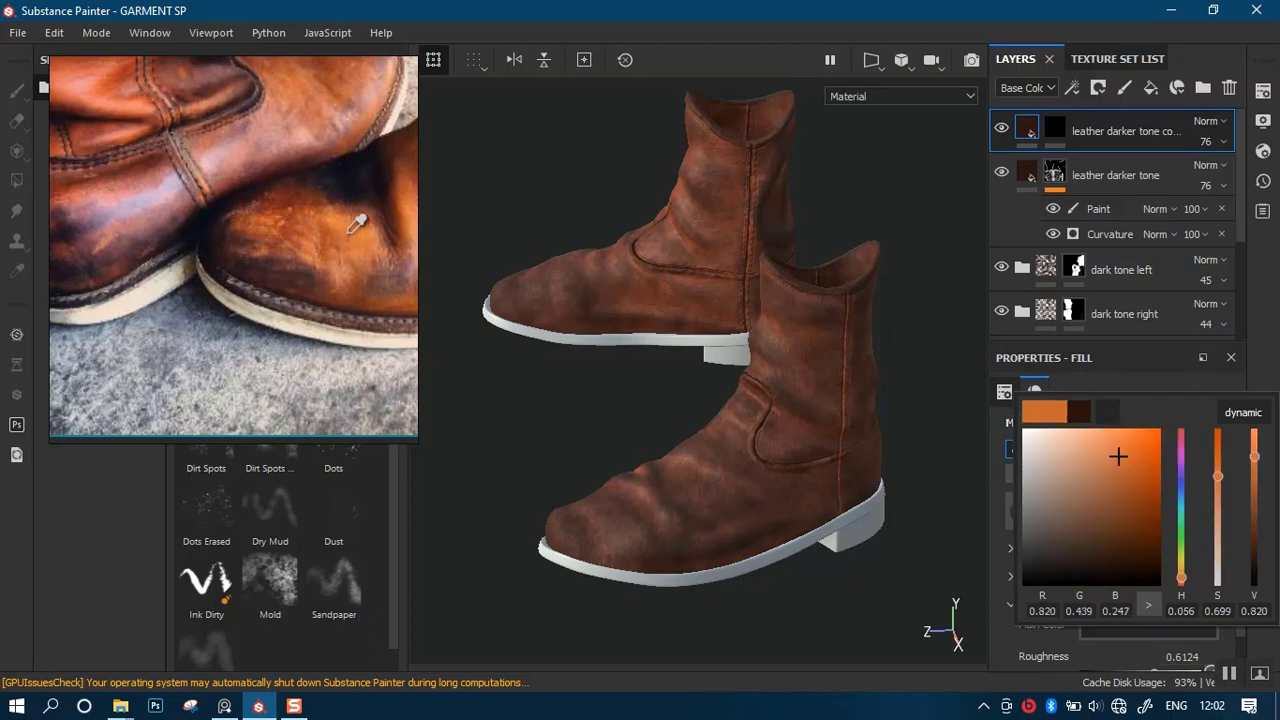
left_click(350, 228)
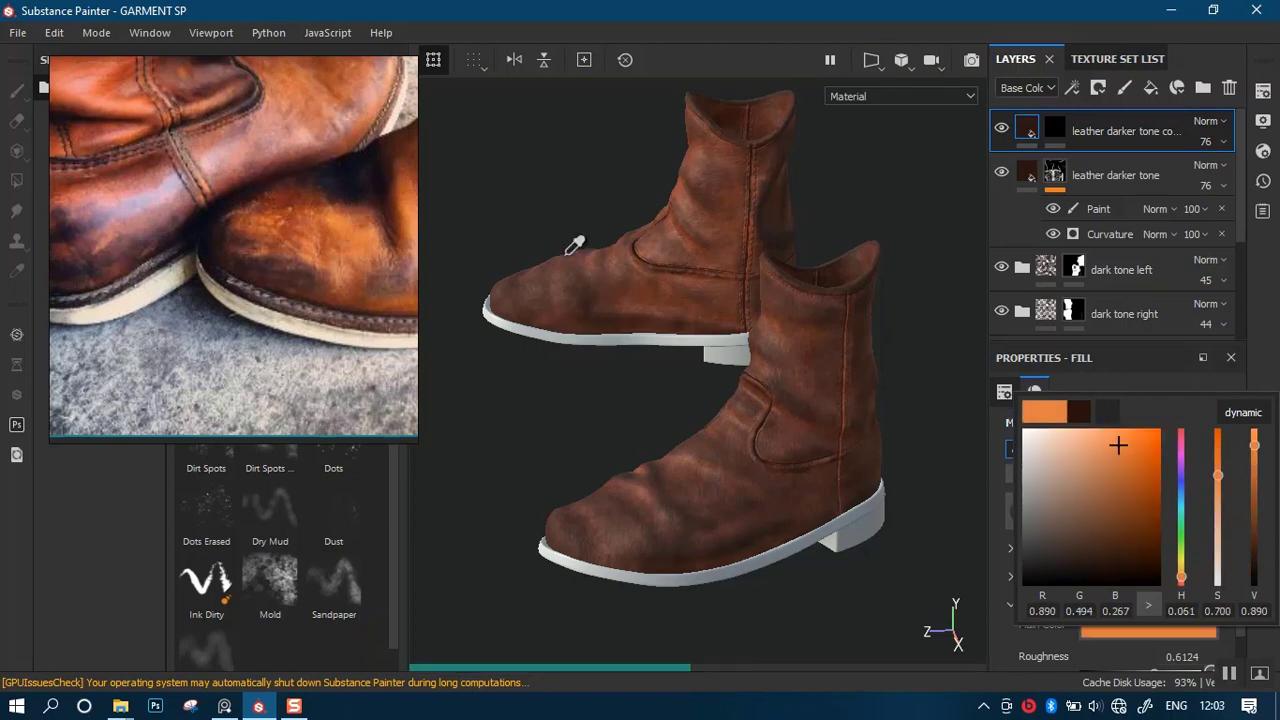
left_click(890, 415)
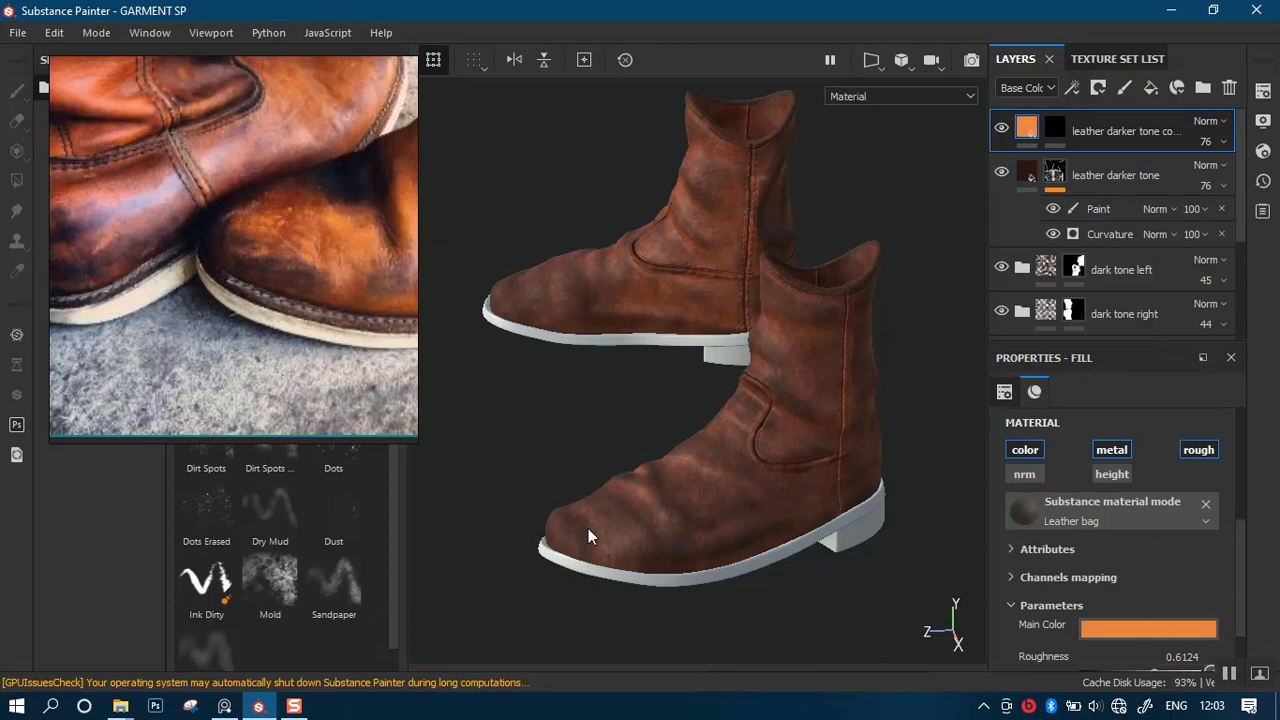
Add a fill effect to the black mask of the orange layer.
mouse_move(215, 197)
middle_mouse_down()
mouse_move(200, 341)
mouse_move(268, 276)
mouse_move(249, 277)
mouse_move(289, 289)
mouse_move(212, 300)
mouse_move(277, 312)
mouse_move(205, 345)
mouse_move(210, 270)
mouse_move(231, 306)
mouse_move(262, 280)
middle_mouse_up()
mouse_move(767, 290)
left_mouse_down("alt")
mouse_move(806, 300)
mouse_move(983, 189)
left_mouse_up("alt")
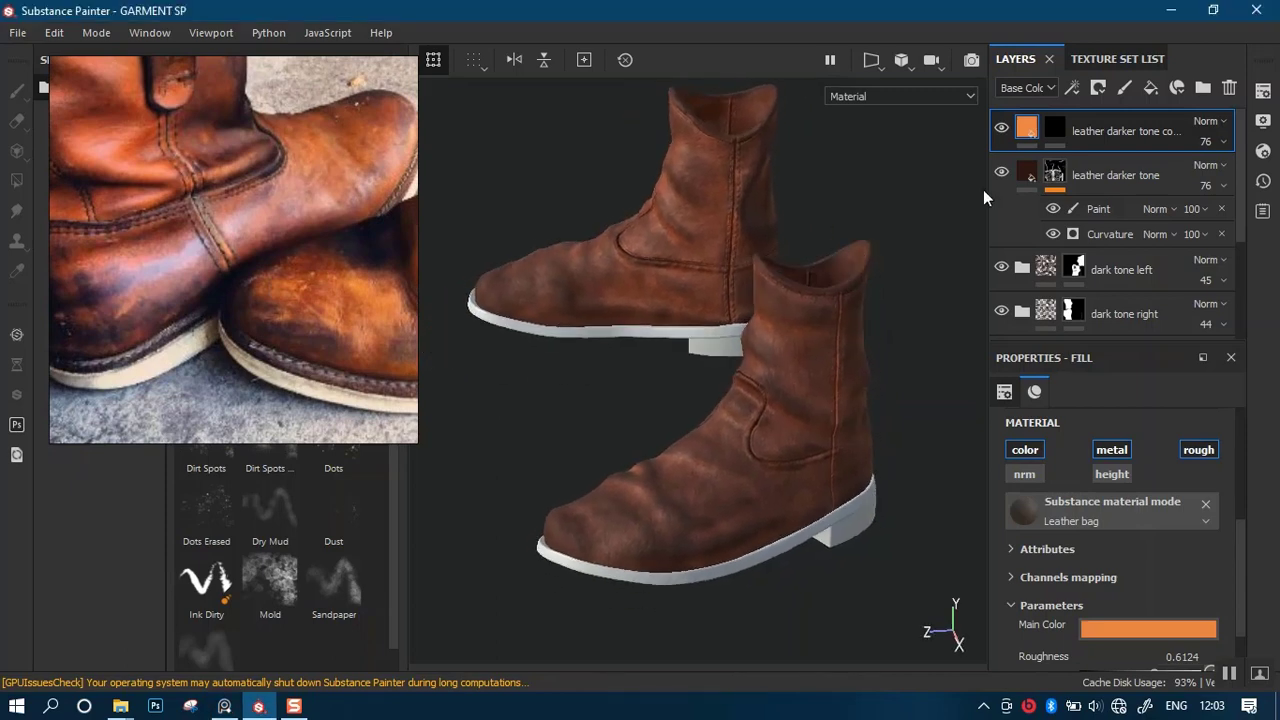
left_click(1055, 130)
right_click(1055, 130)
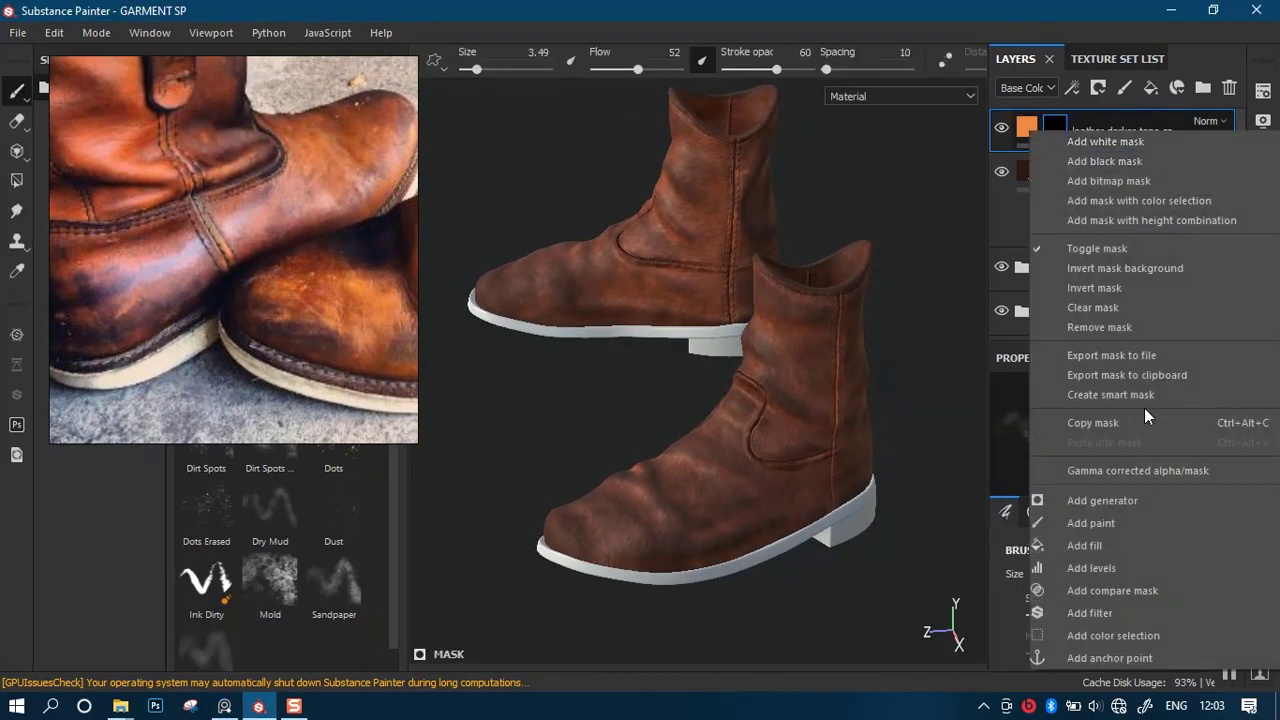
left_click(1105, 547)
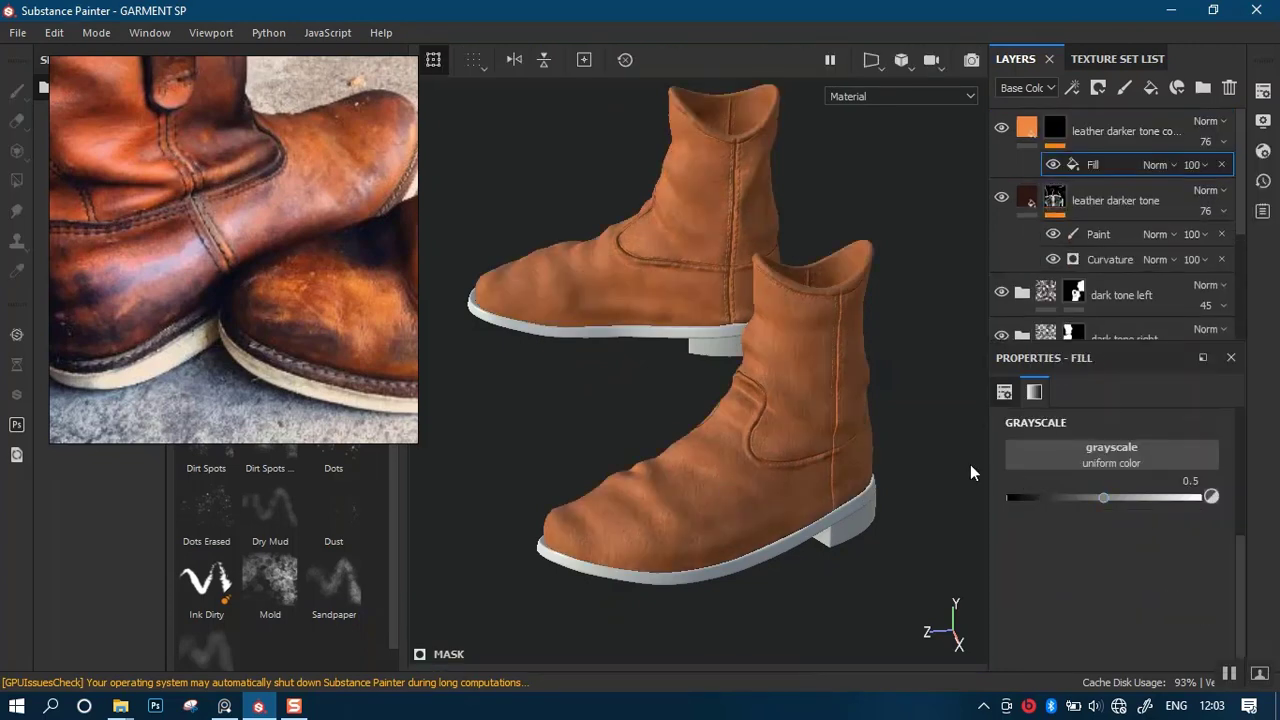
Search the grayscale textures for "dirt" and assign Dirt 4 to the mask's fill.
left_click(1128, 462)
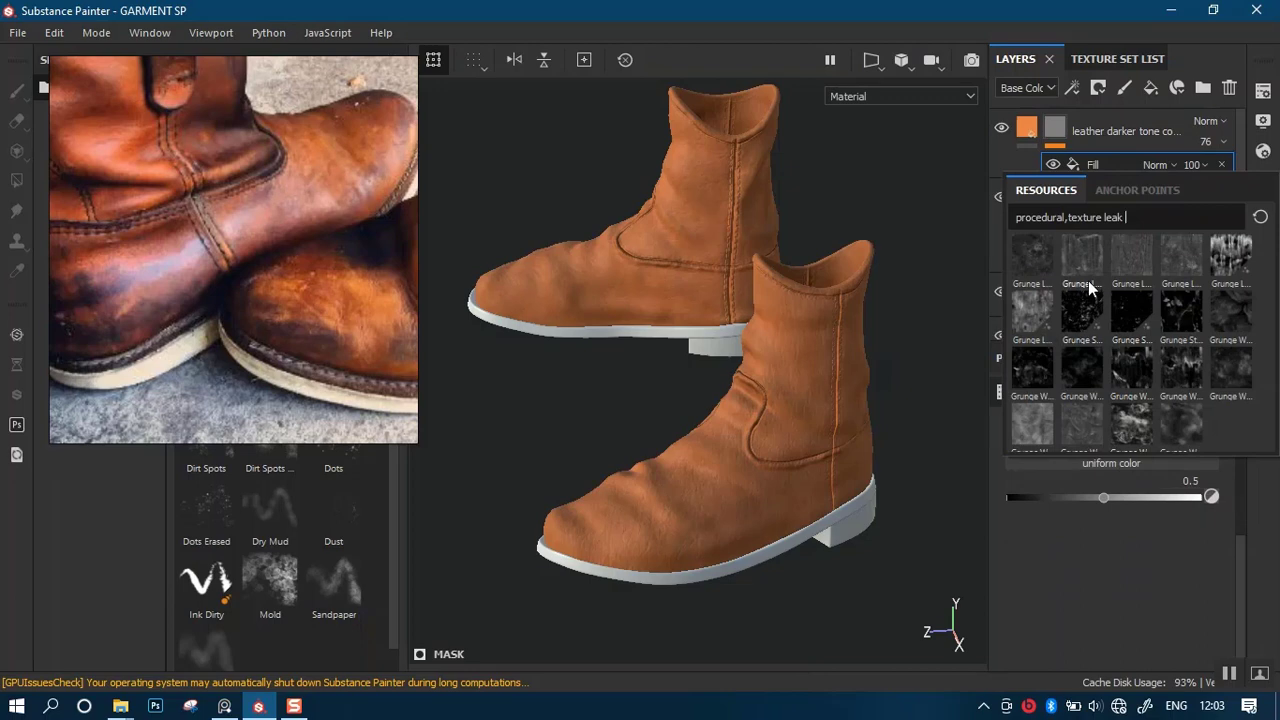
key("BackSpace")
key("BackSpace")
key("BackSpace")
key("BackSpace")
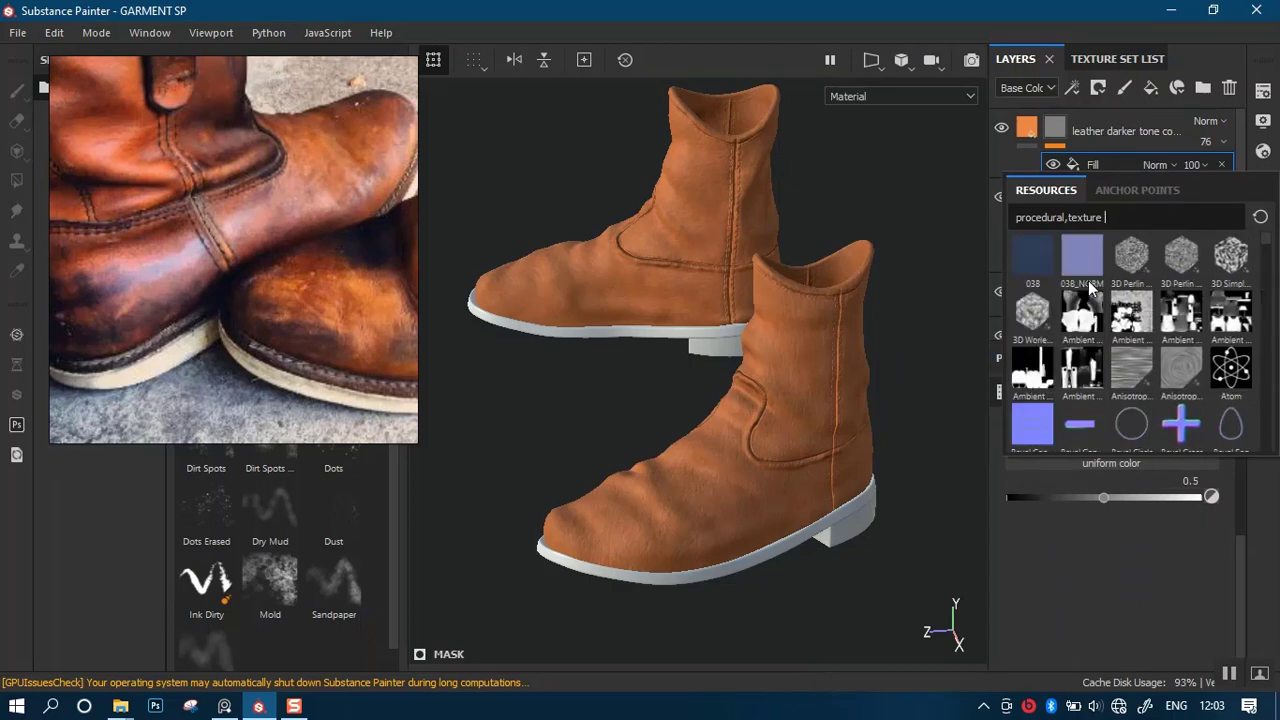
type("dirt")
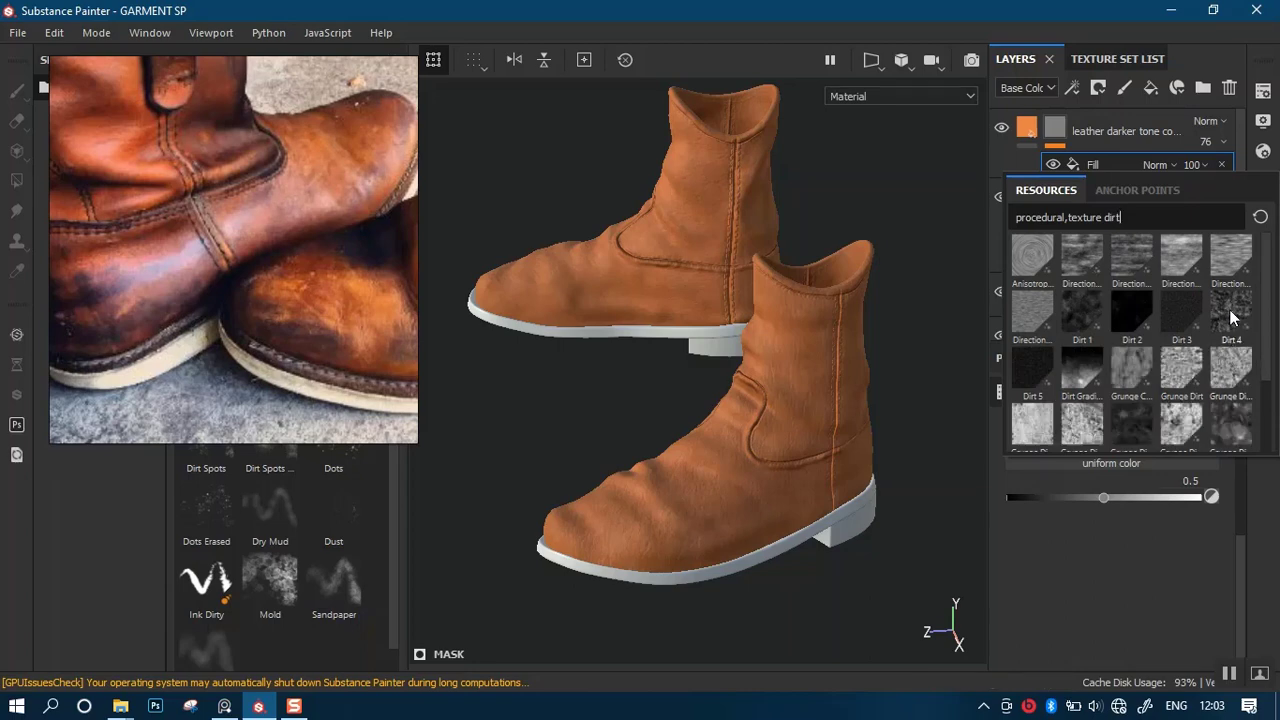
mouse_move(1233, 317)
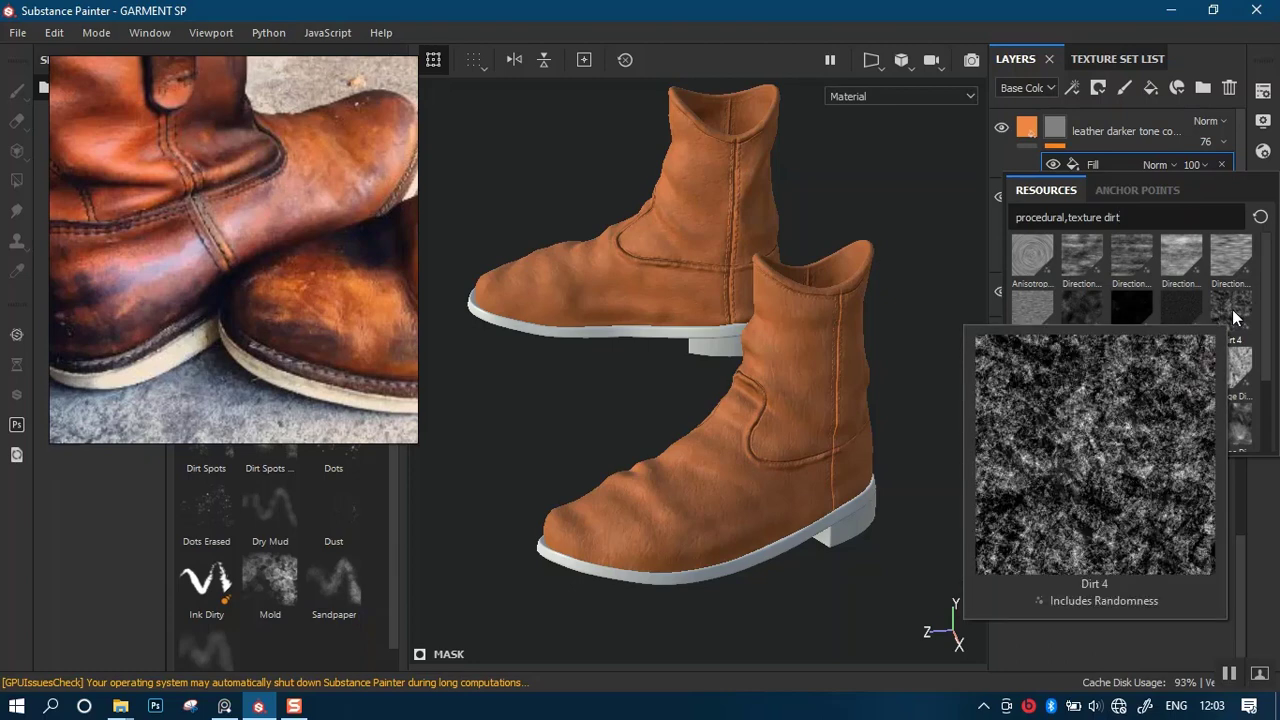
mouse_move(1237, 368)
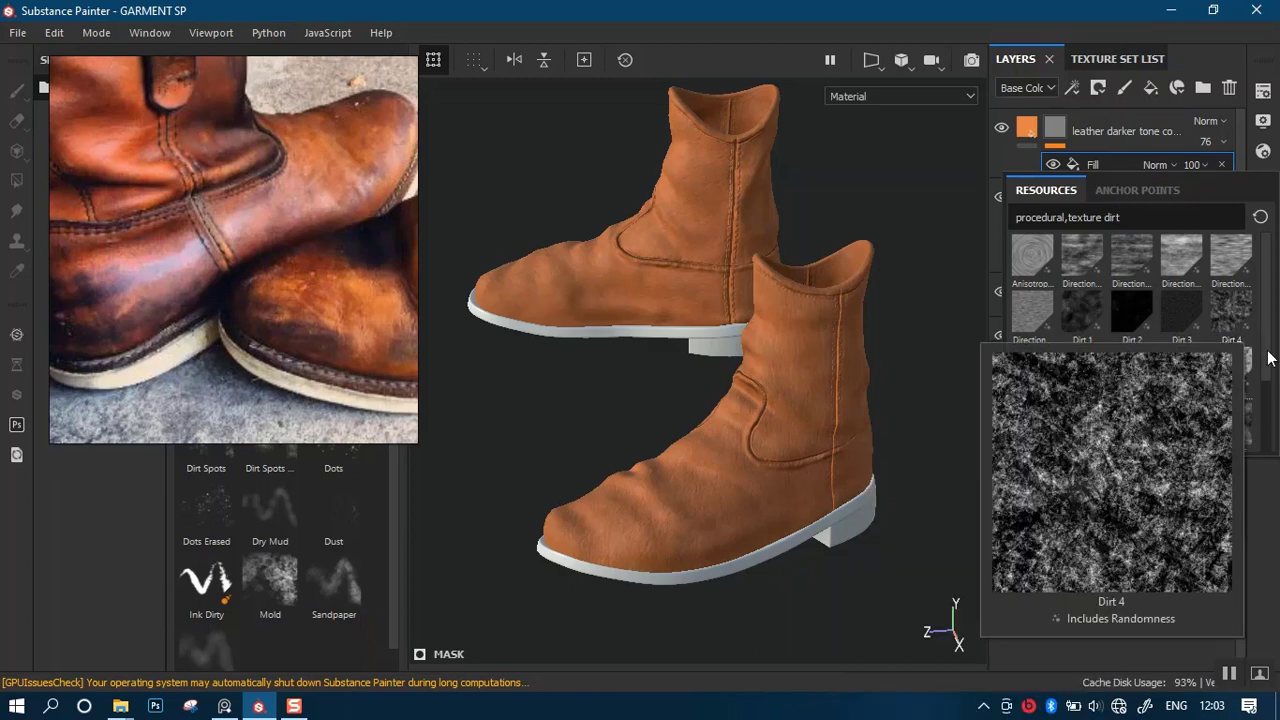
mouse_move(1265, 365)
left_mouse_down()
mouse_move(1261, 443)
mouse_move(1264, 350)
left_mouse_up()
left_click(1231, 314)
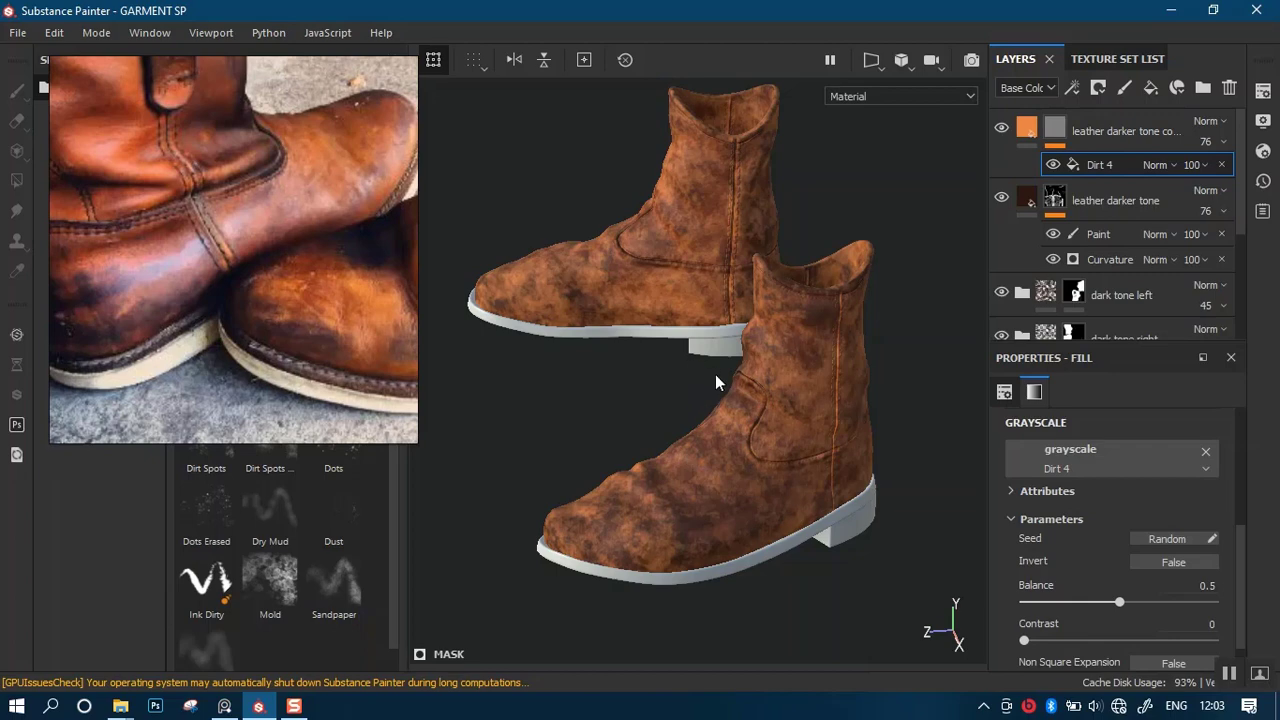
Examine the mottled orange dirt pattern on both boots from several angles.
left_click_drag(715, 374, 763, 381, "alt")
middle_click_drag(763, 381, 725, 345, "alt")
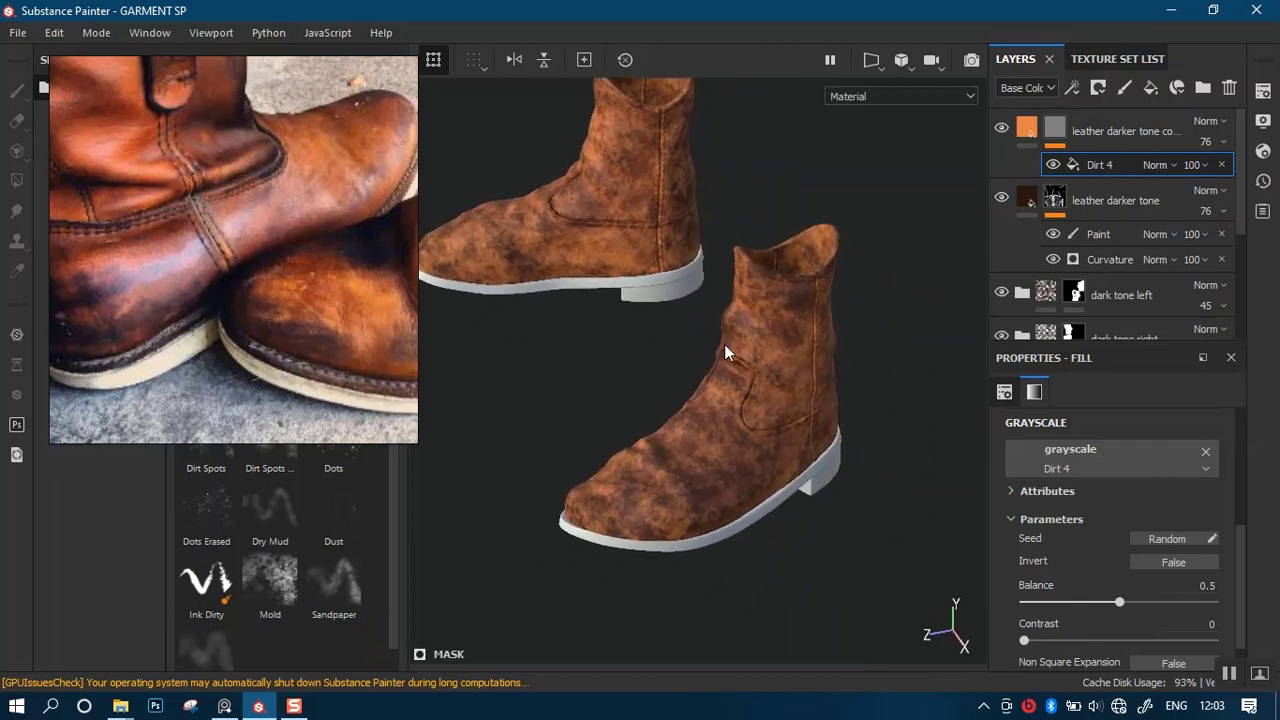
left_click_drag(725, 352, 698, 372, "alt")
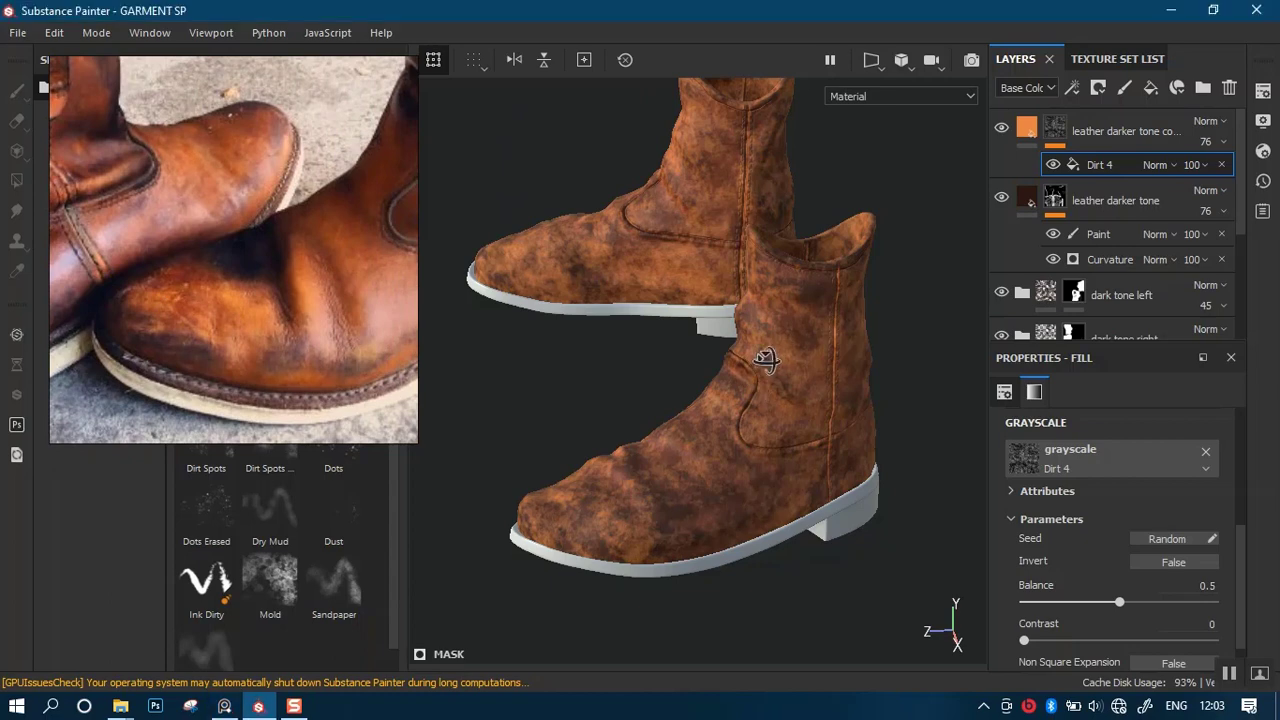
left_click_drag(763, 357, 832, 316, "alt")
scroll(838, 414, "up", 2)
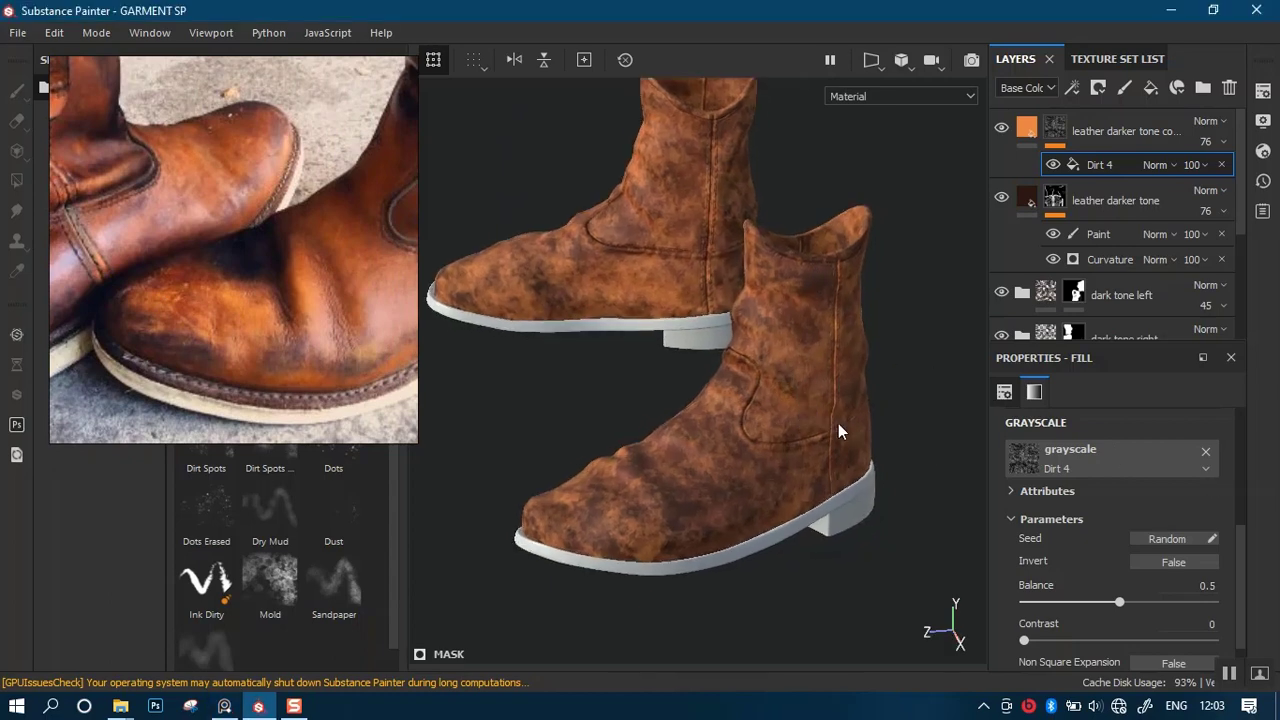
left_click_drag(840, 431, 862, 456, "alt")
scroll(1220, 540, "up", 3)
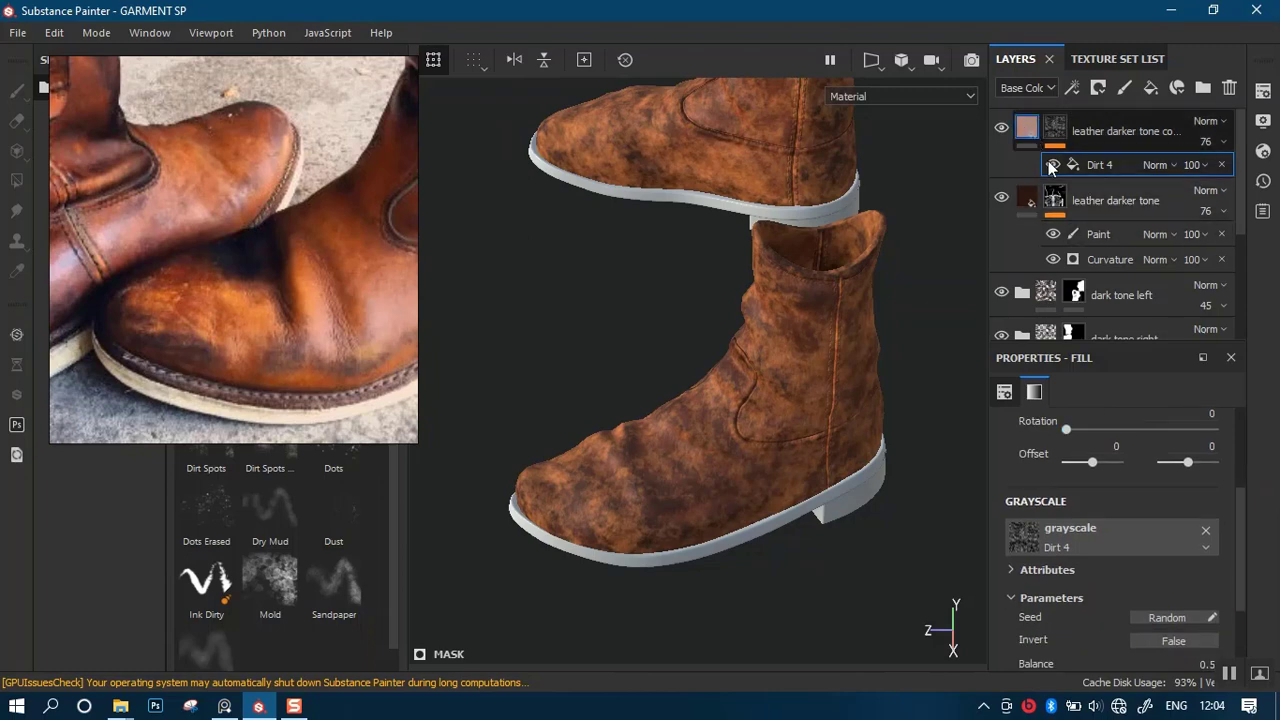
Set the orange layer's roughness to 0.3798 and rotate the environment lighting to check the sheen.
key("Delete")
scroll(1229, 560, "down", 3)
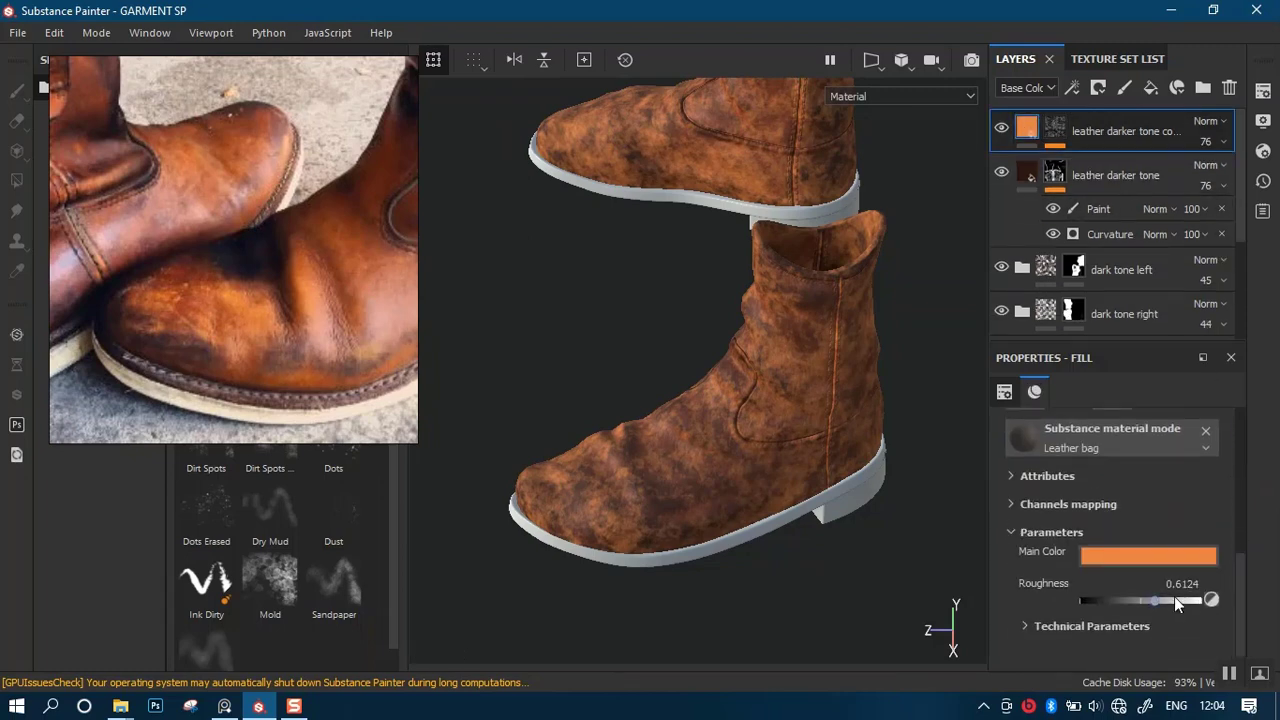
left_click_drag(1150, 600, 1126, 600)
right_click_drag(687, 478, 749, 573, "alt")
right_click_drag(728, 480, 843, 465, "shift")
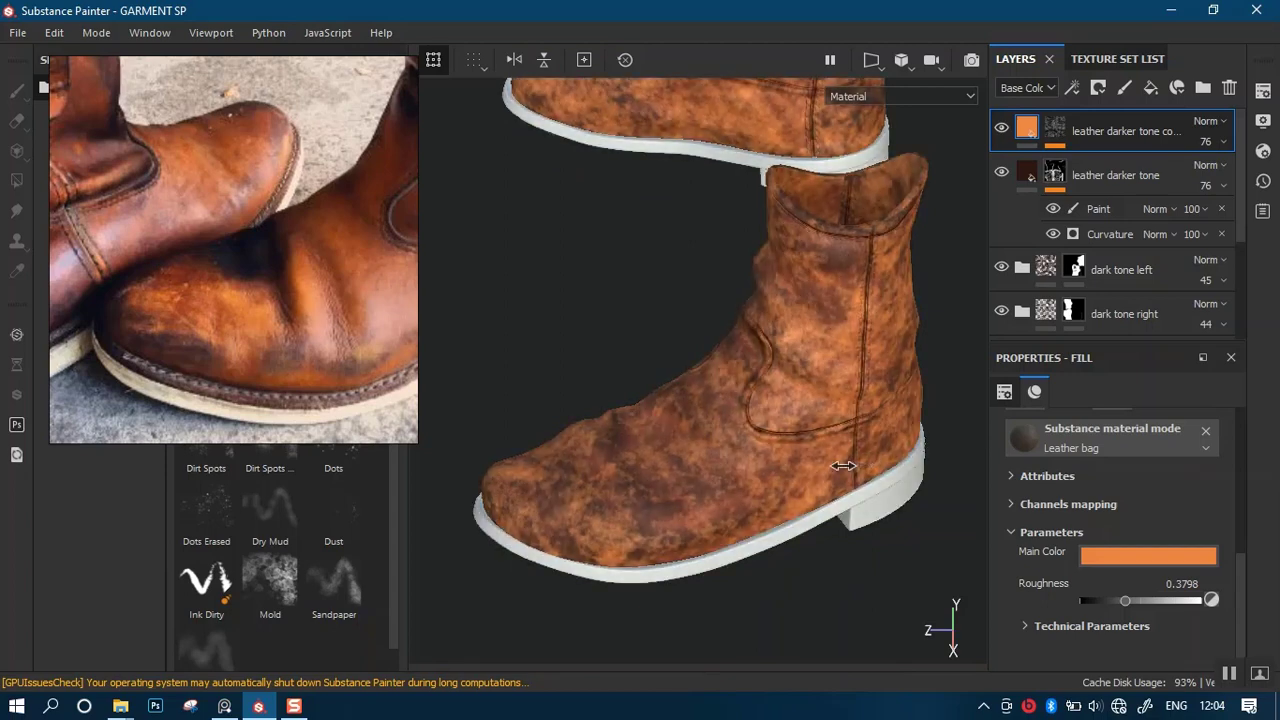
right_click_drag(769, 449, 764, 402, "alt")
left_click_drag(756, 434, 765, 413, "alt")
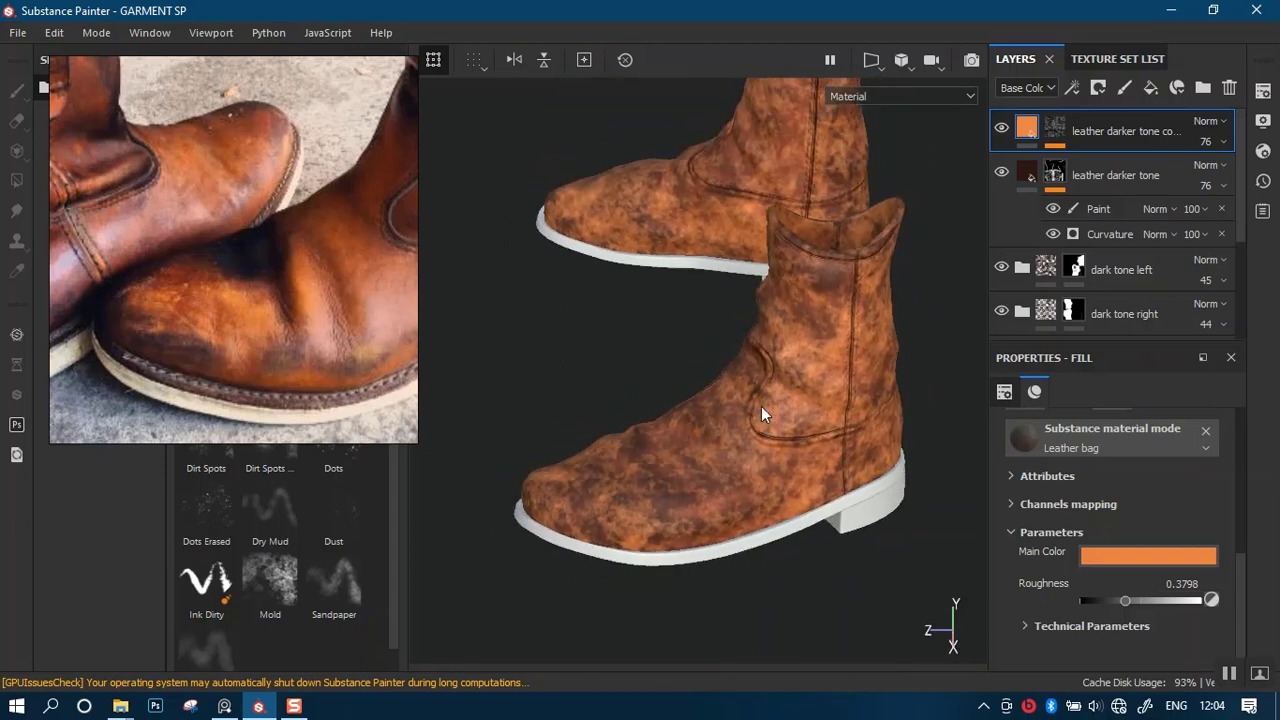
Switch the Dirt 4 mask fill on the orange layer to tri-planar projection and set its scale to 10.
middle_click_drag(765, 413, 761, 391, "alt")
right_click_drag(761, 391, 788, 456, "alt")
left_click_drag(740, 411, 733, 385, "alt")
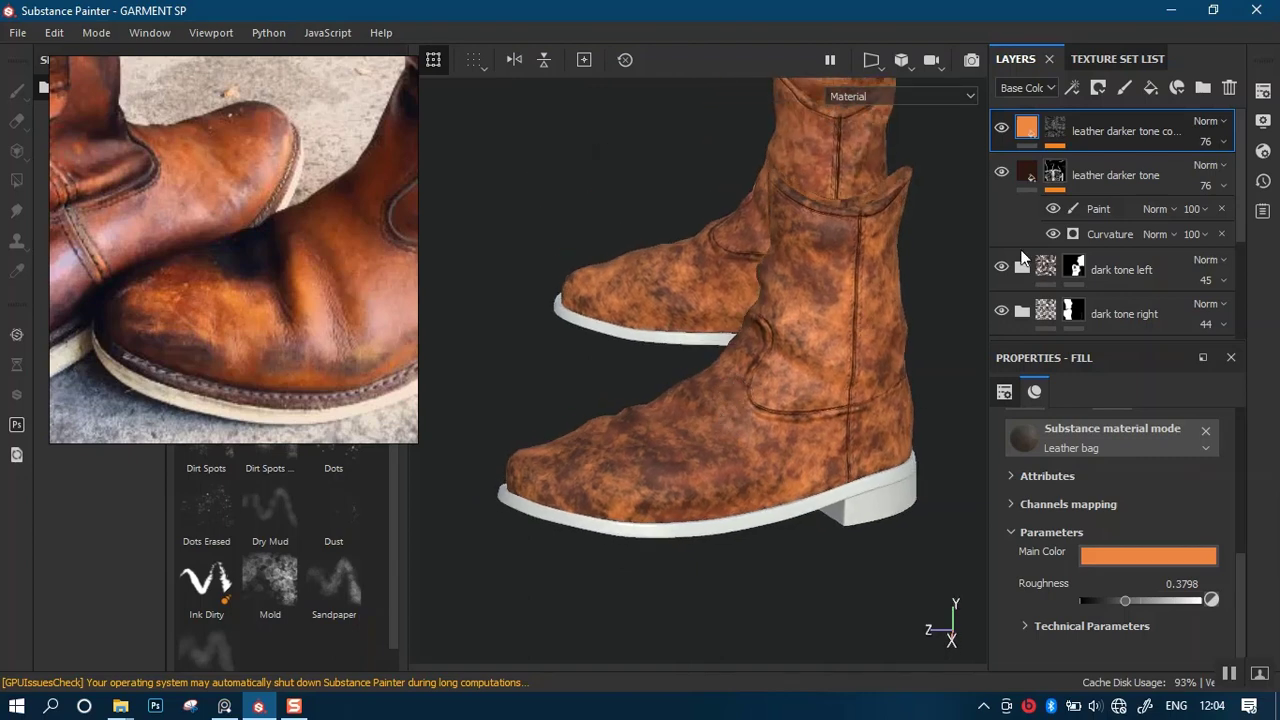
left_click(1058, 137)
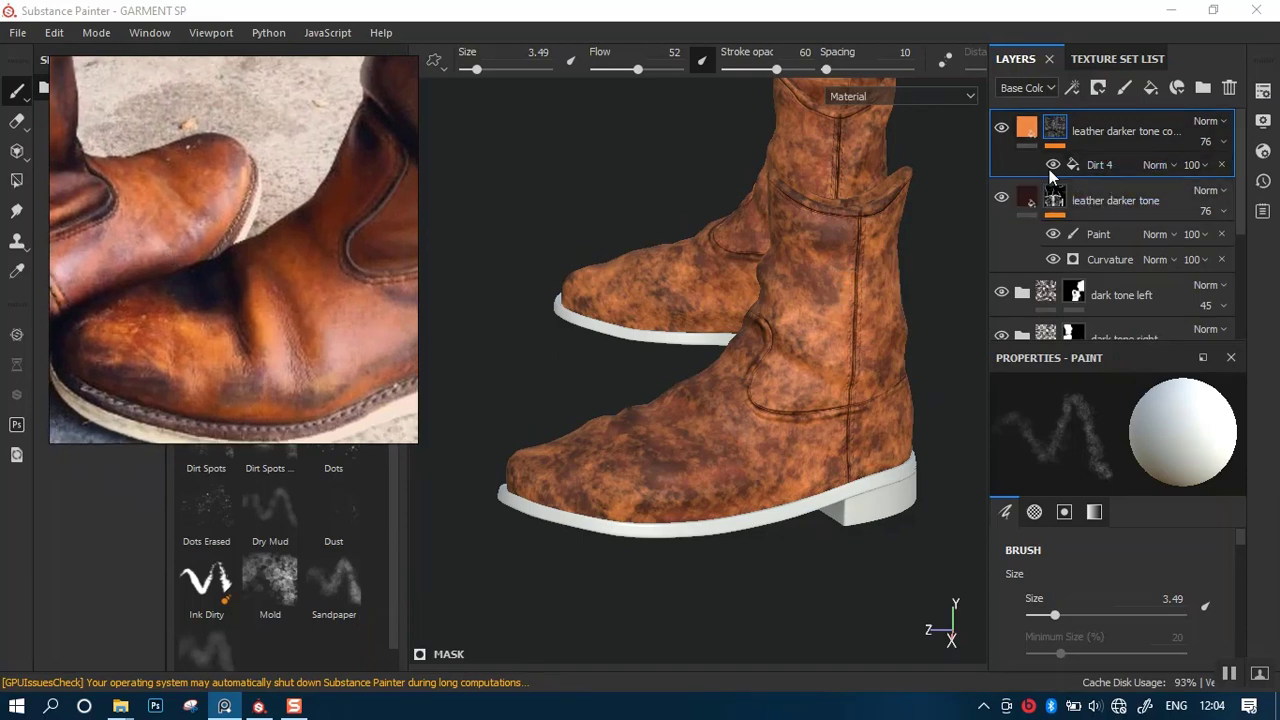
left_click(1086, 177)
left_click(1084, 172)
left_click_drag(1234, 588, 1242, 500)
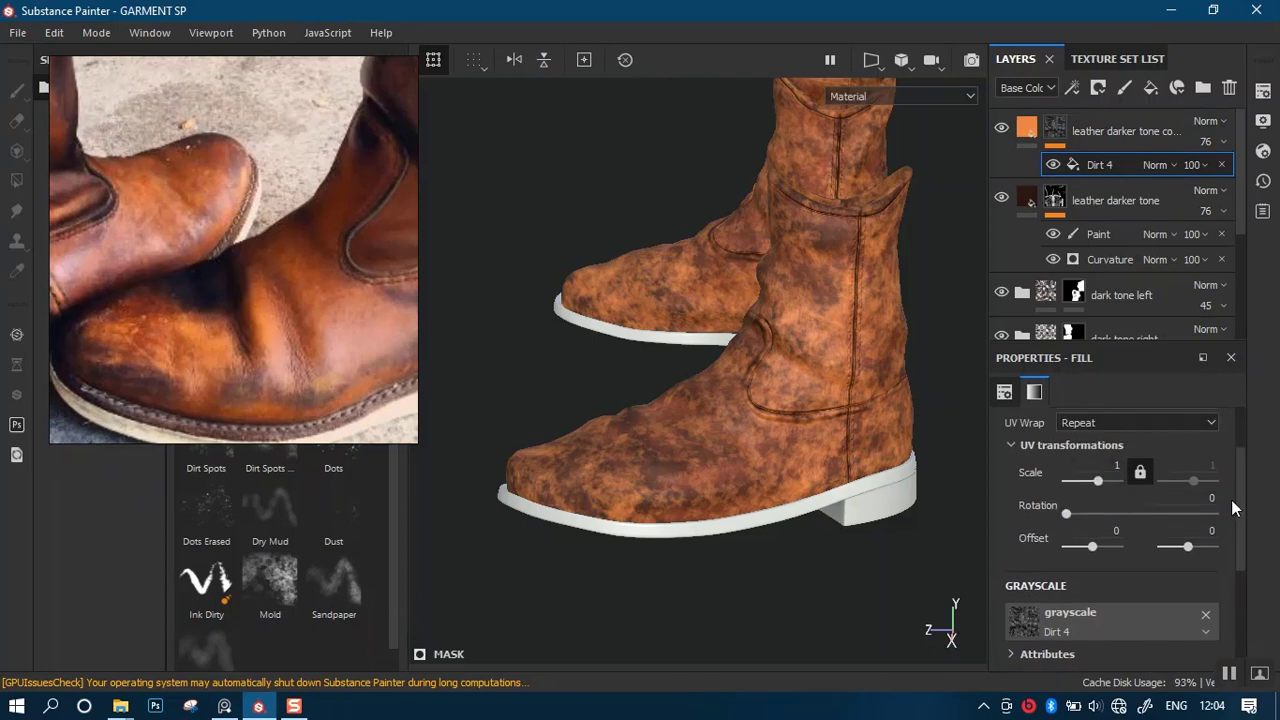
scroll(1231, 500, "up", 3)
left_click(1160, 459)
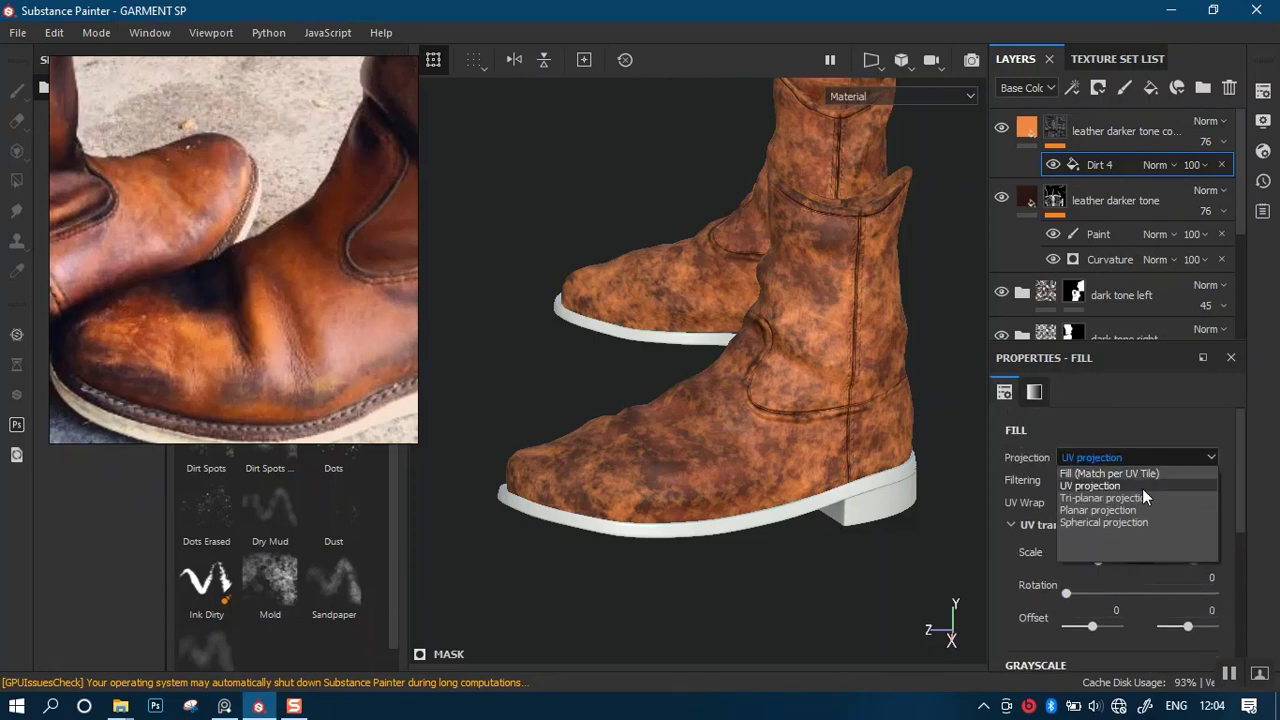
left_click(1141, 486)
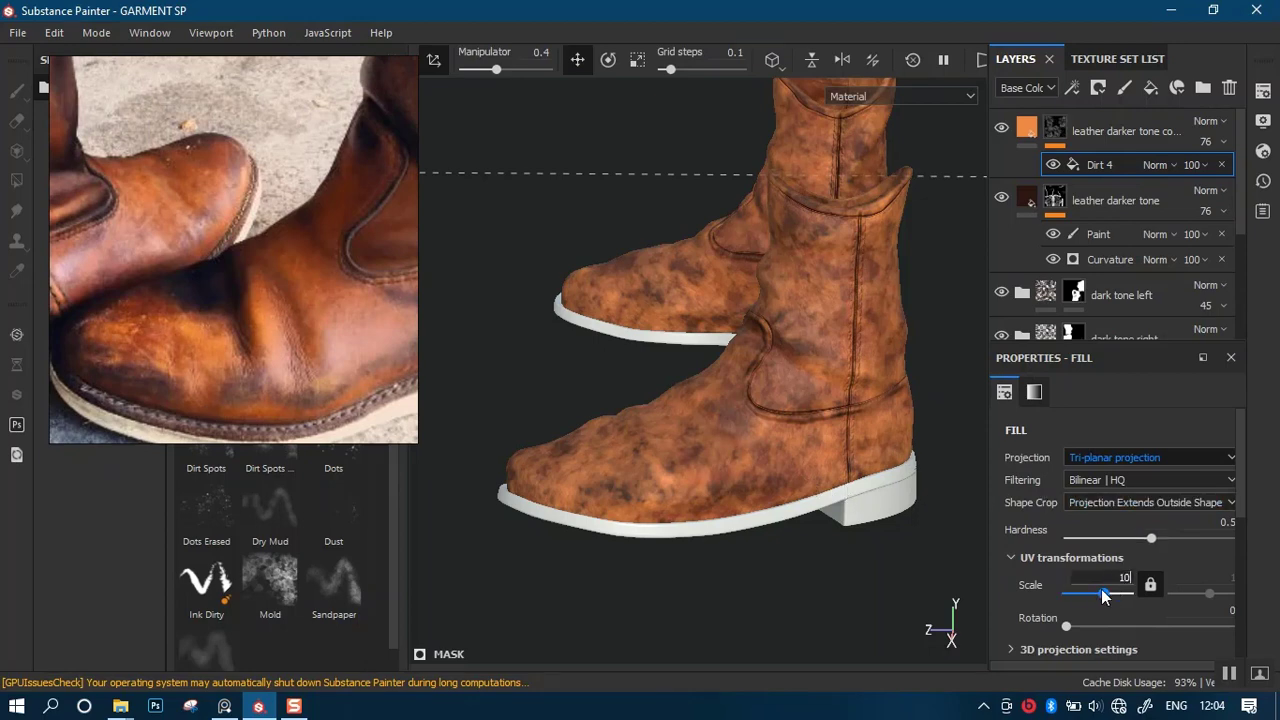
key("Return")
left_click_drag(734, 410, 808, 381, "alt")
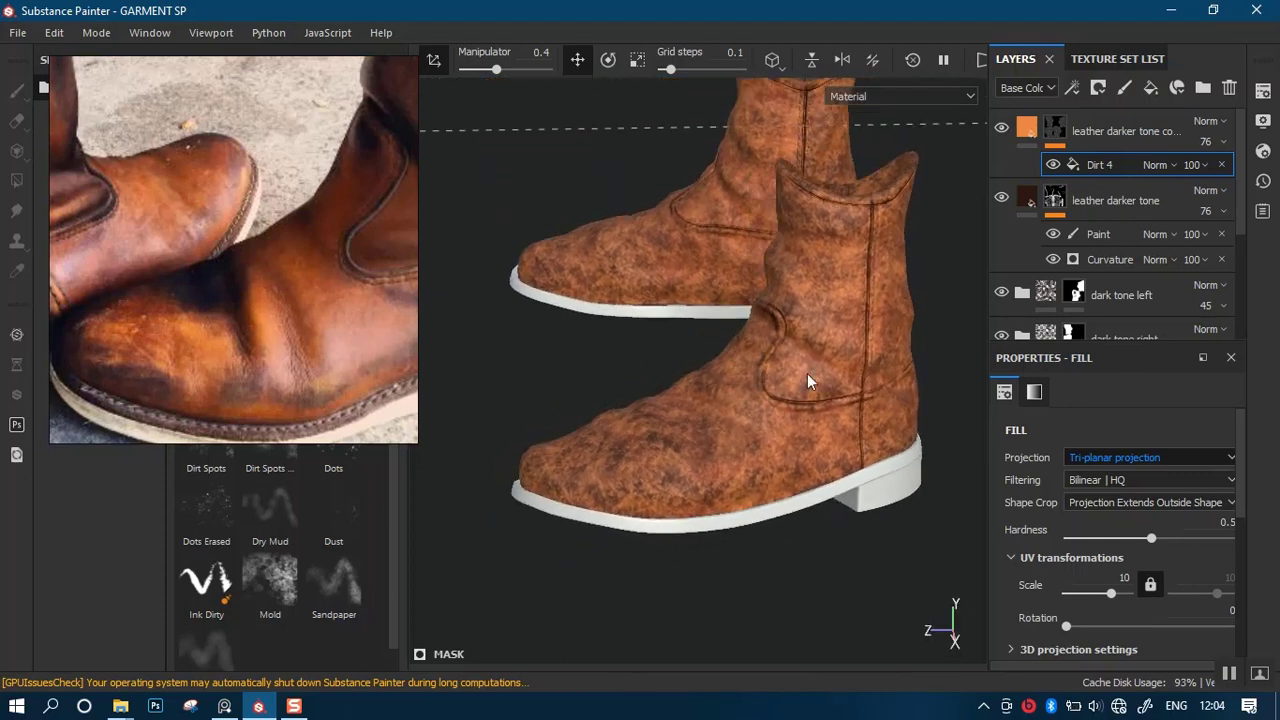
Adjust the orange layer's opacity to 89.
left_click(1222, 143)
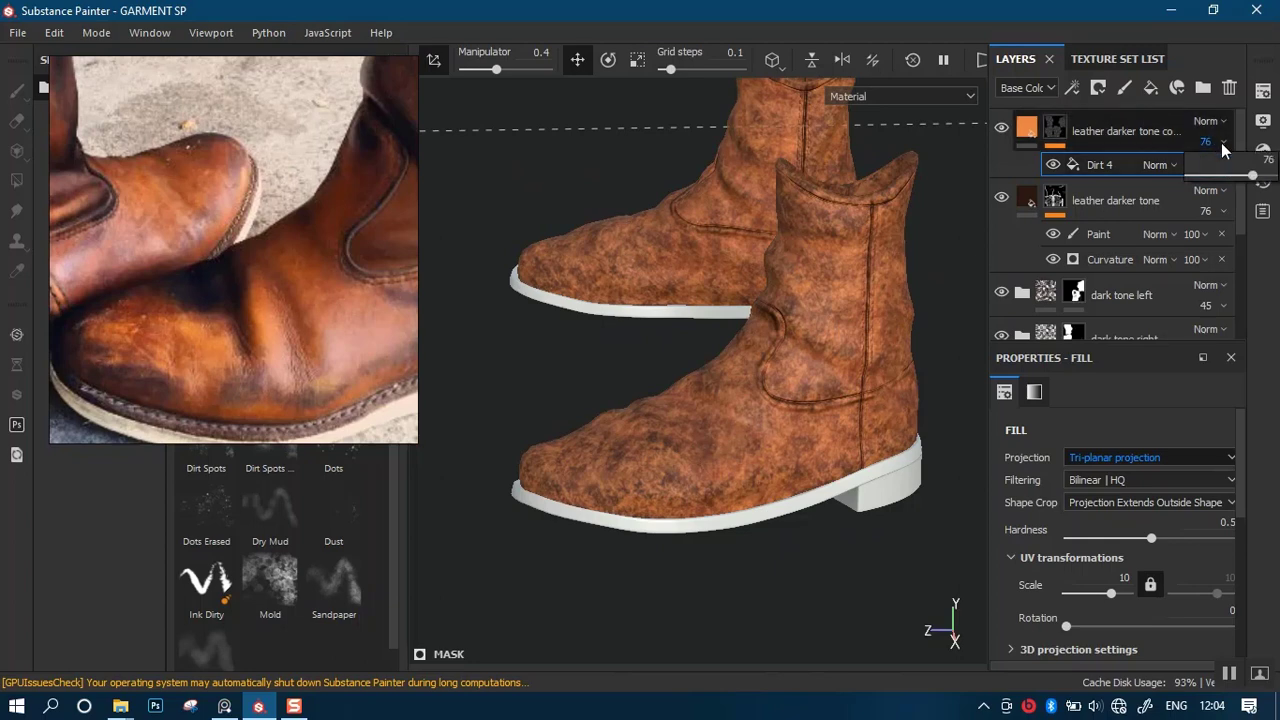
left_click_drag(1216, 180, 1206, 180)
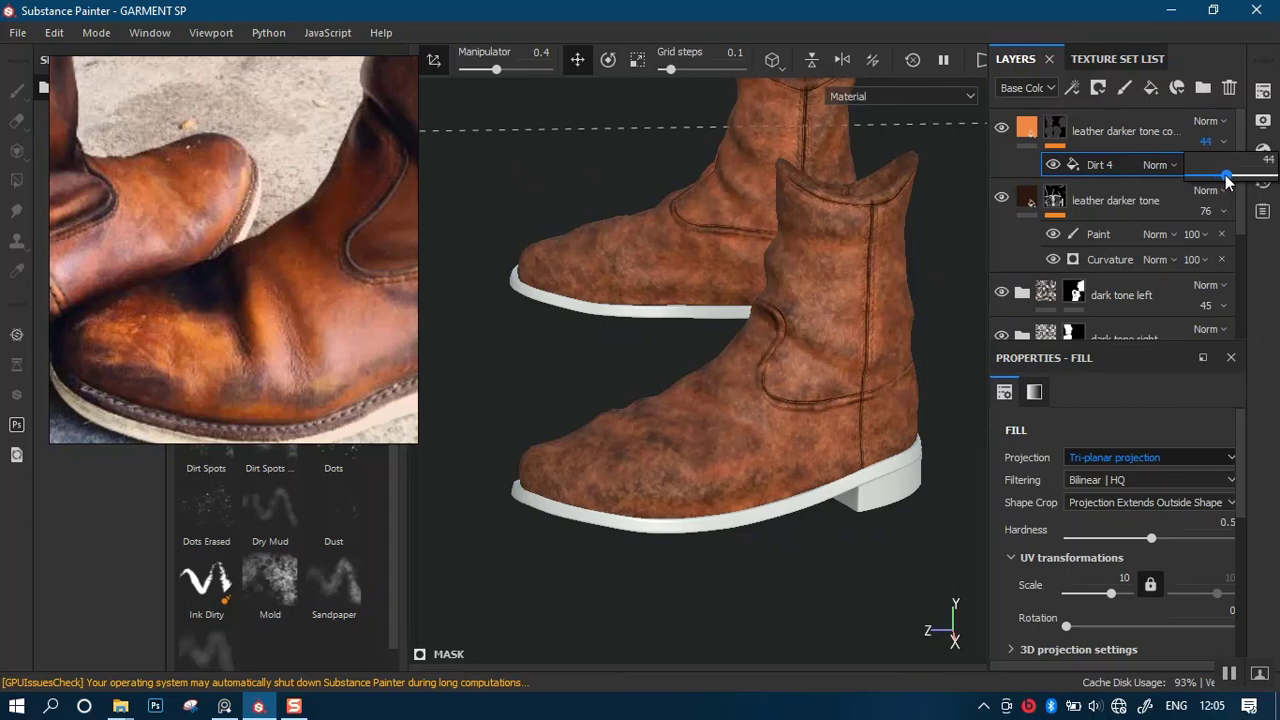
left_click_drag(1224, 180, 1275, 178)
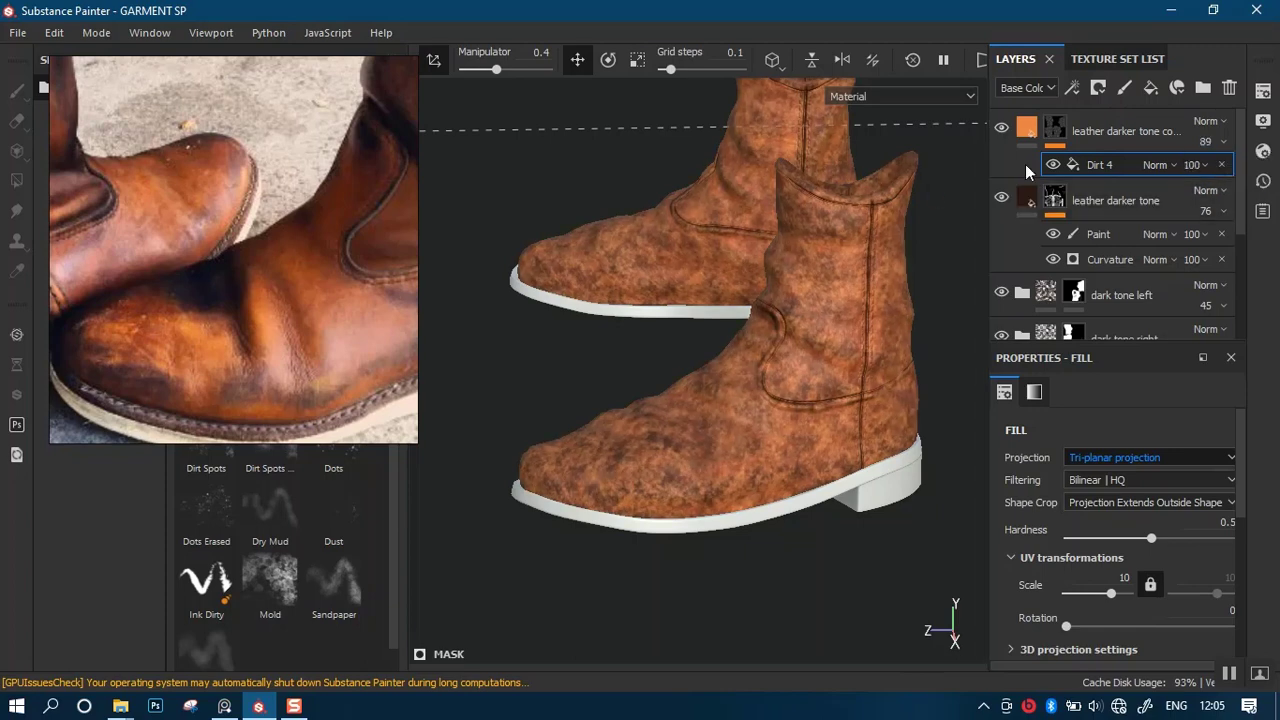
Add a second fill effect above Dirt 4 in the orange layer's mask.
left_click(1058, 132)
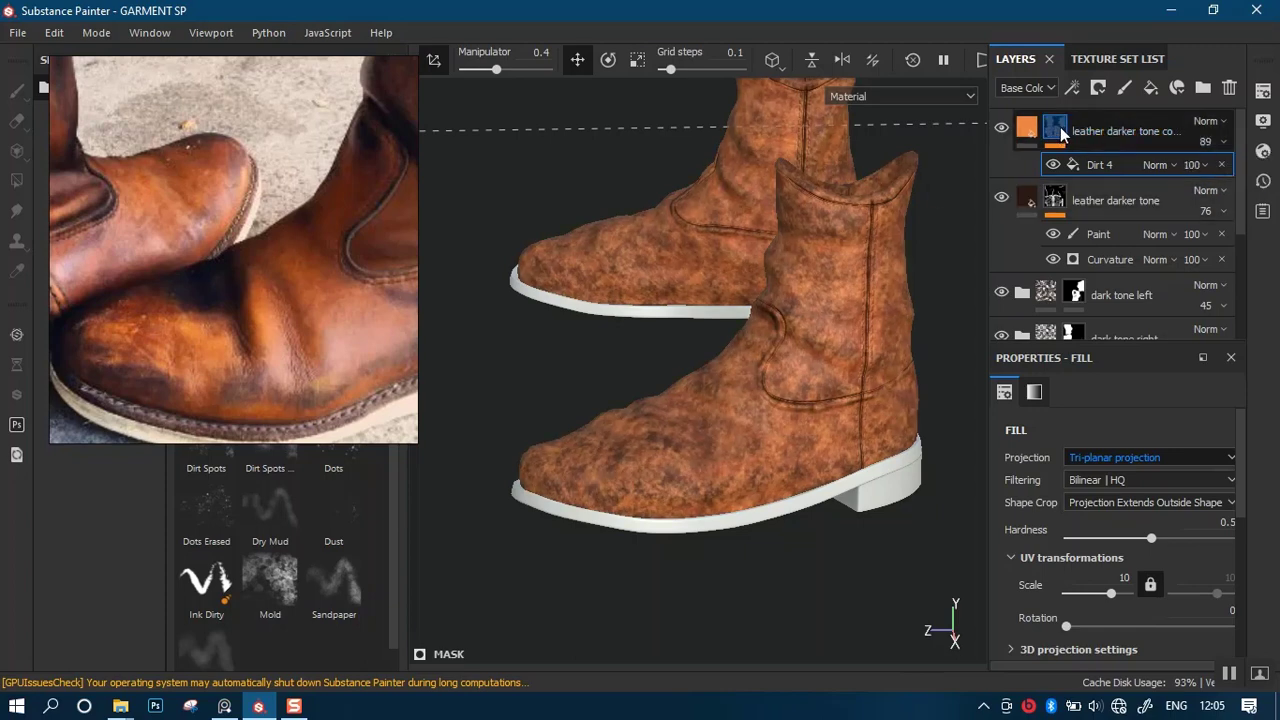
right_click(1062, 133)
left_click(1090, 538)
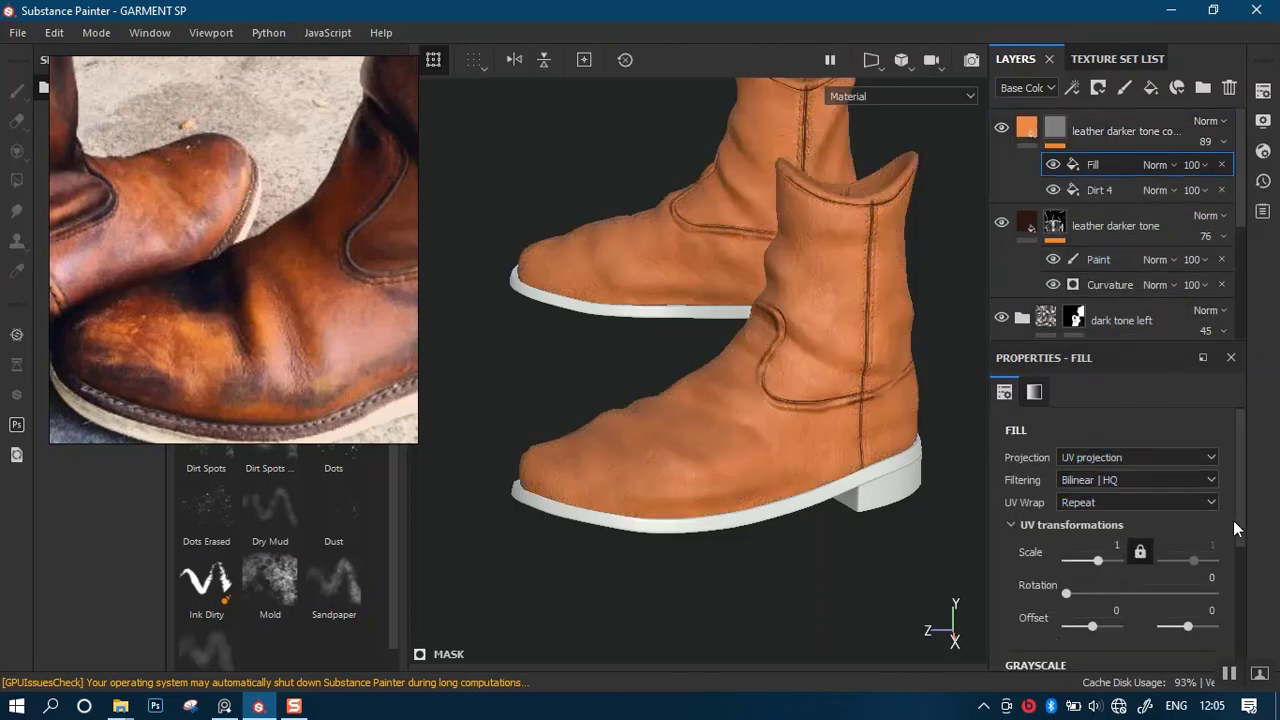
Search the grayscale textures for "clou" and assign Clouds 2 to the new mask fill.
scroll(1230, 540, "down", 5)
left_click(1120, 533)
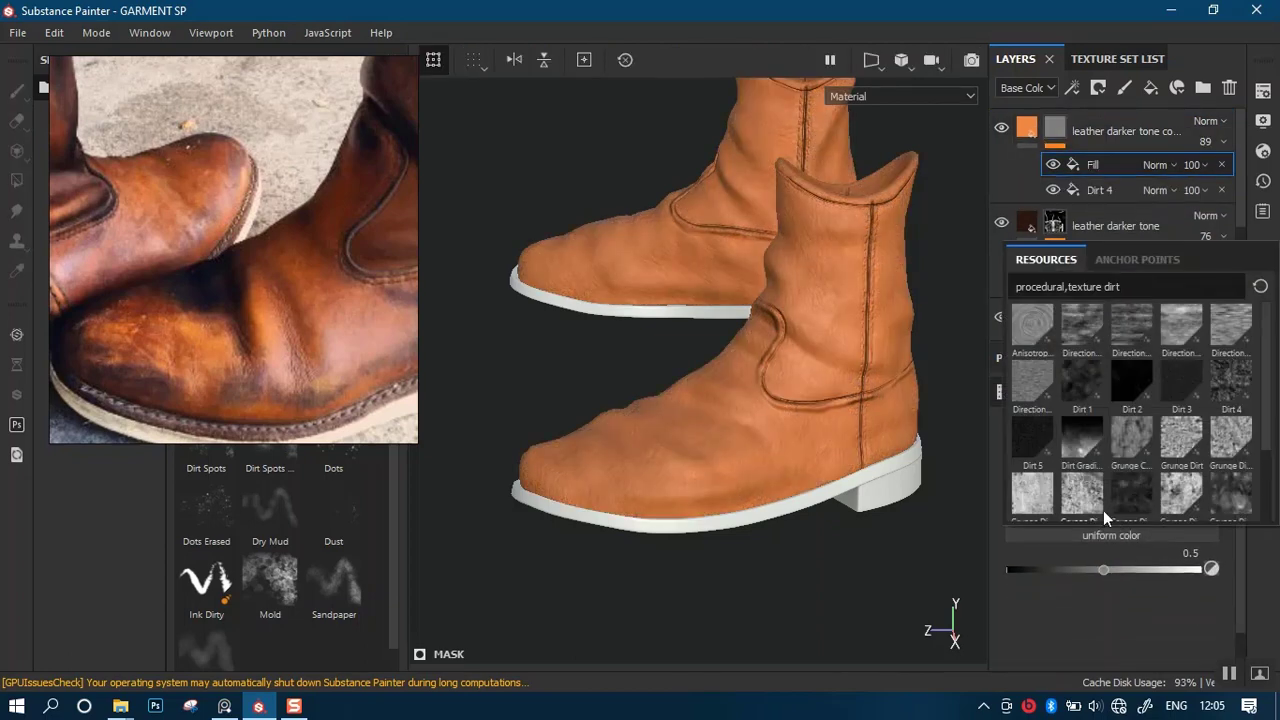
key("BackSpace")
key("BackSpace")
key("BackSpace")
key("BackSpace")
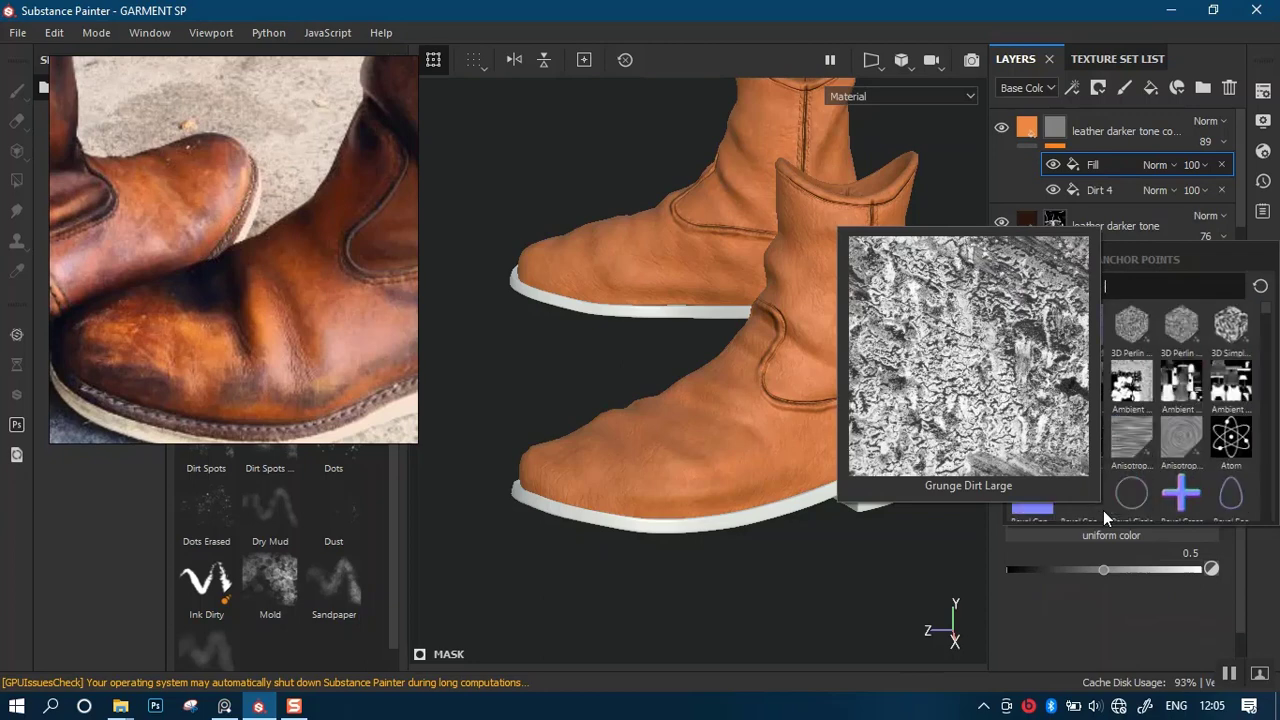
type("clou")
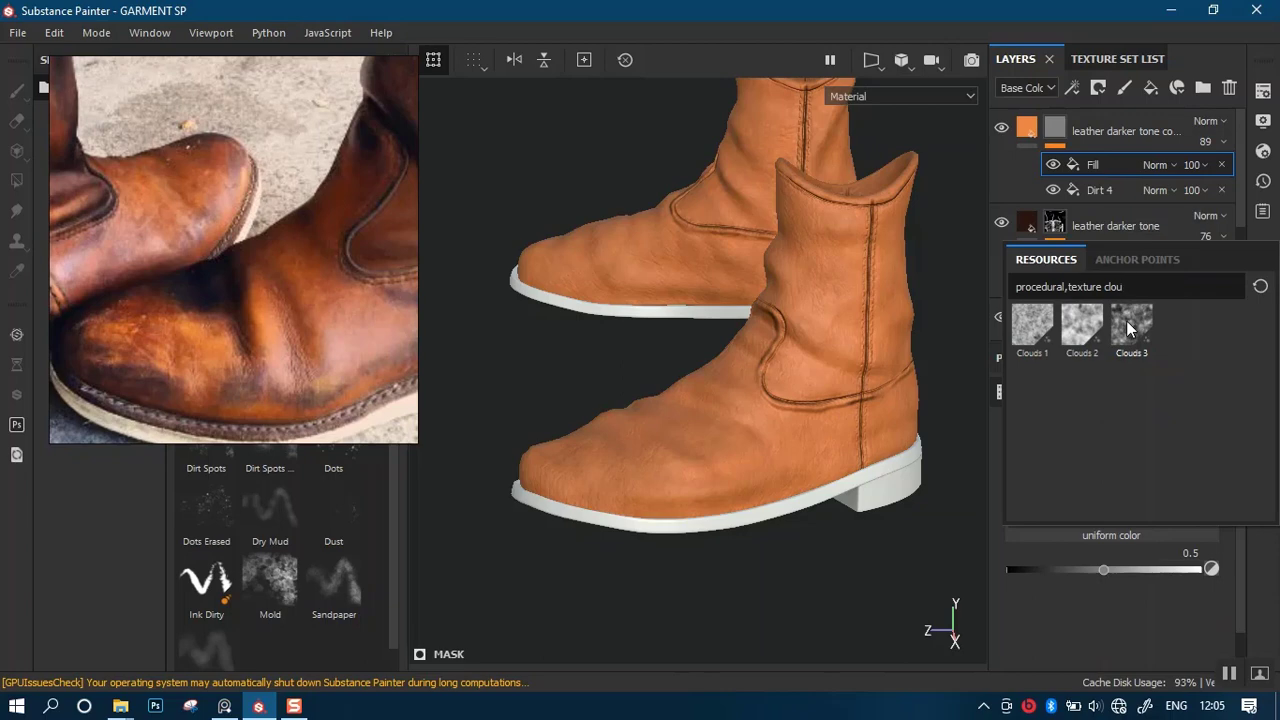
mouse_move(1083, 322)
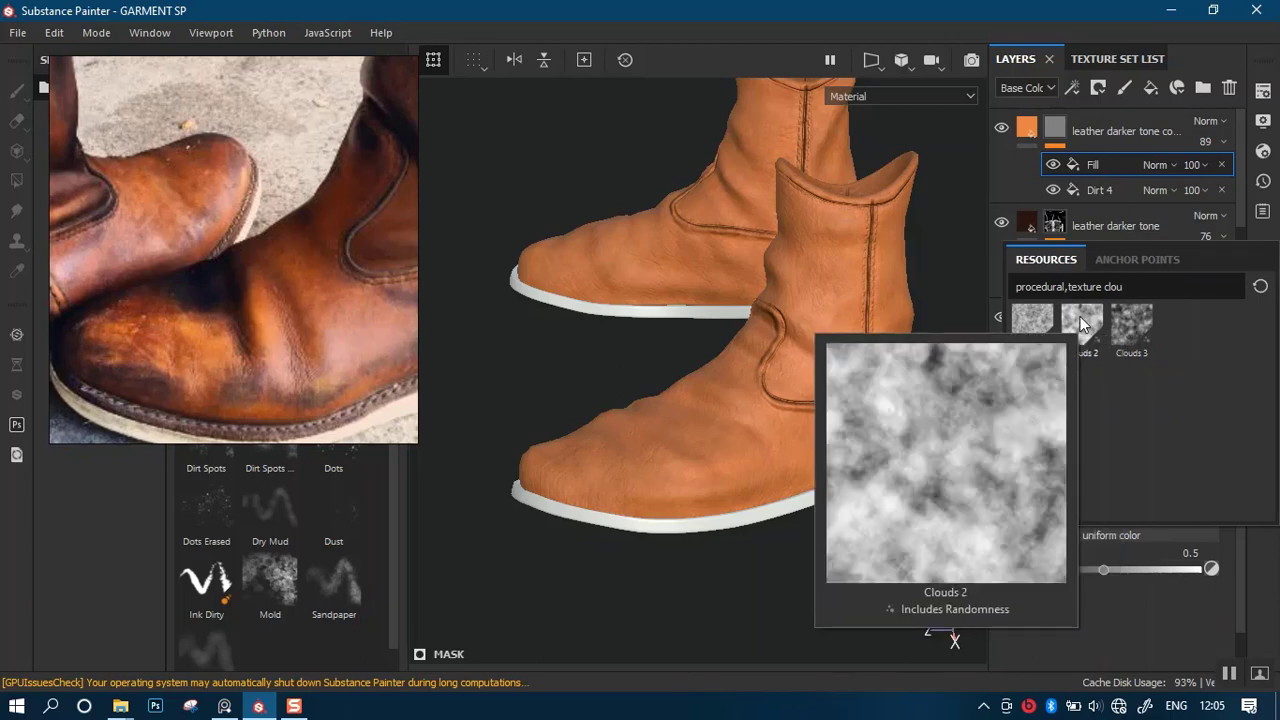
left_click(1081, 320)
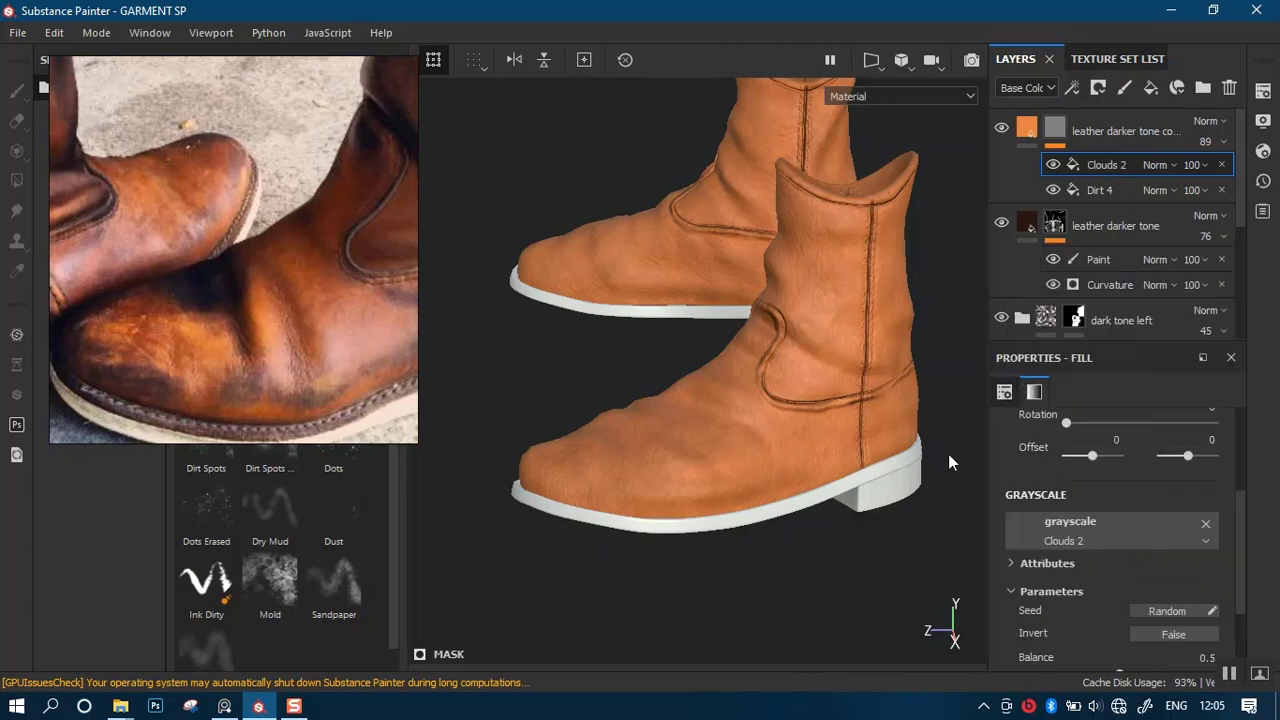
Set the Clouds 2 fill's blend mode to Multiply and turn on its Invert option.
left_click(1169, 166)
left_click(1170, 84)
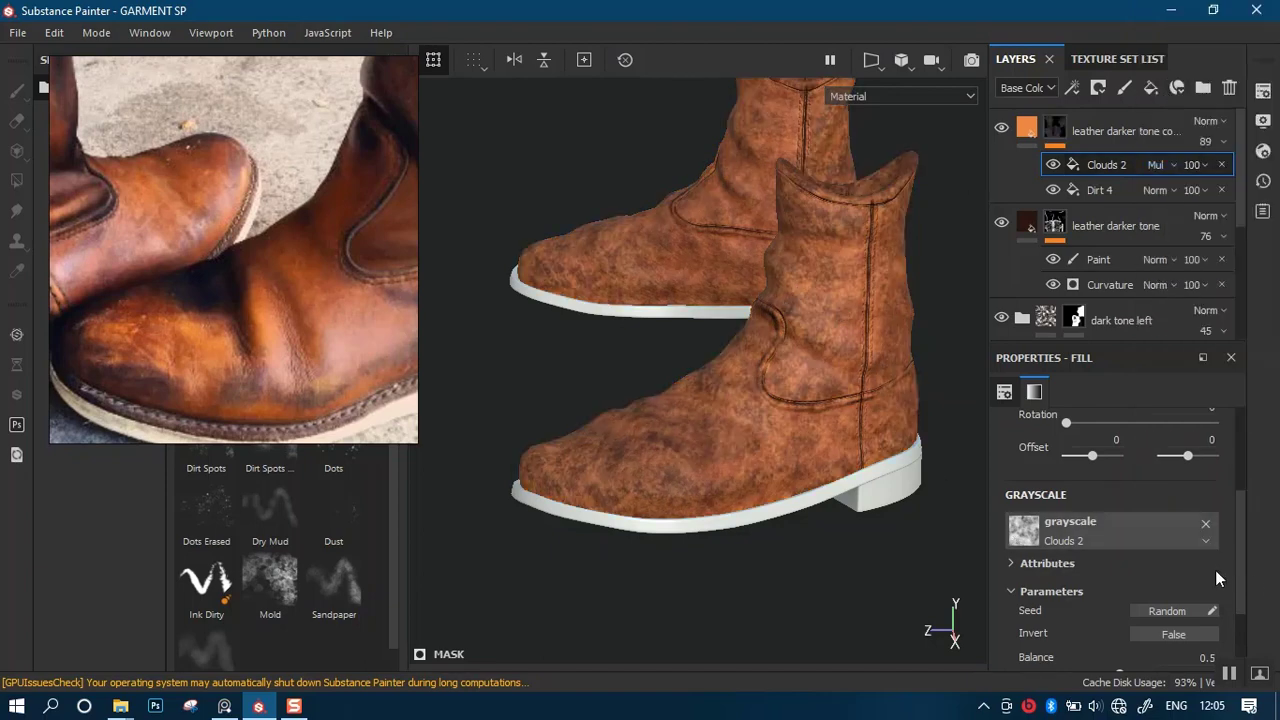
scroll(1238, 590, "down", 3)
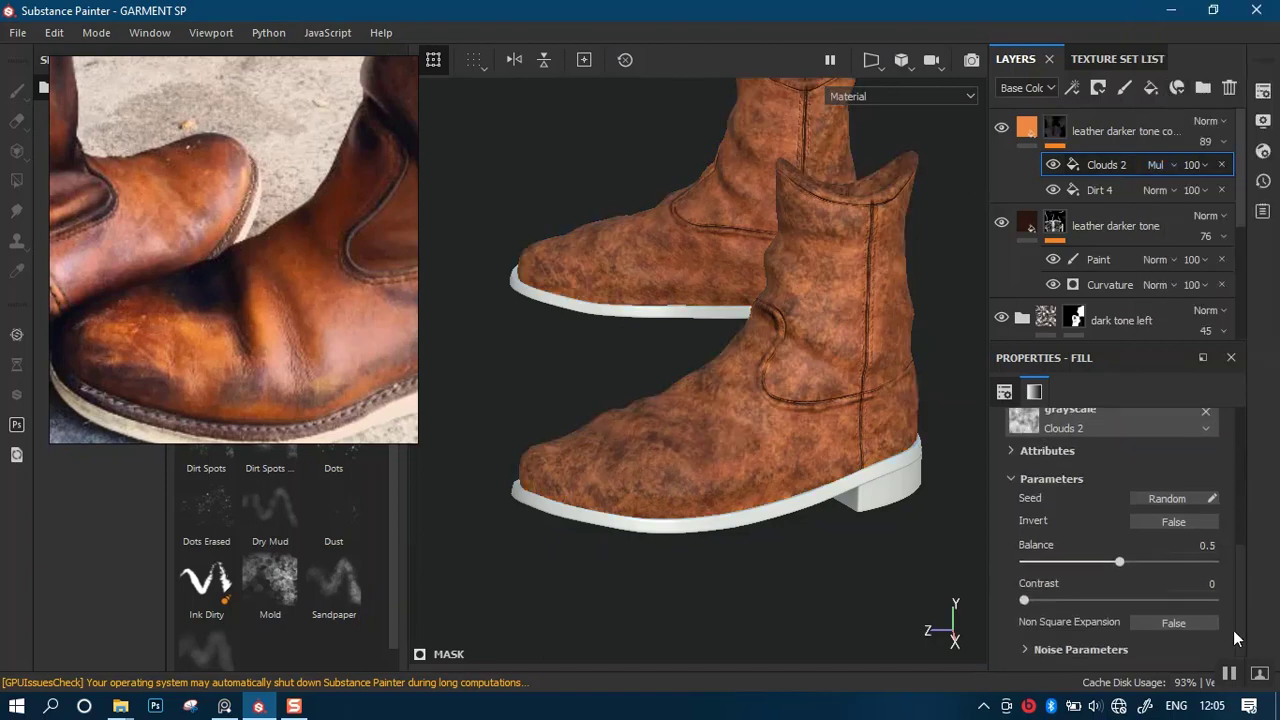
left_click(1175, 518)
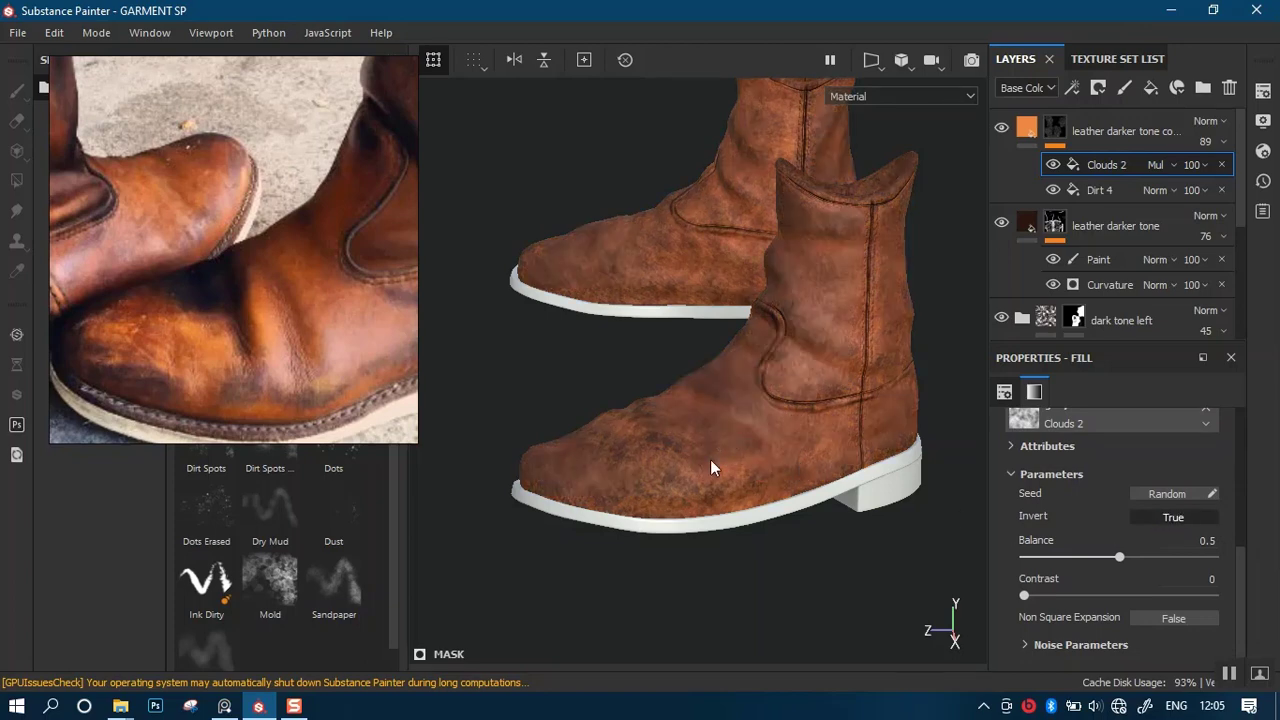
right_click_drag(714, 427, 726, 560, "alt")
left_click_drag(724, 478, 760, 468, "alt")
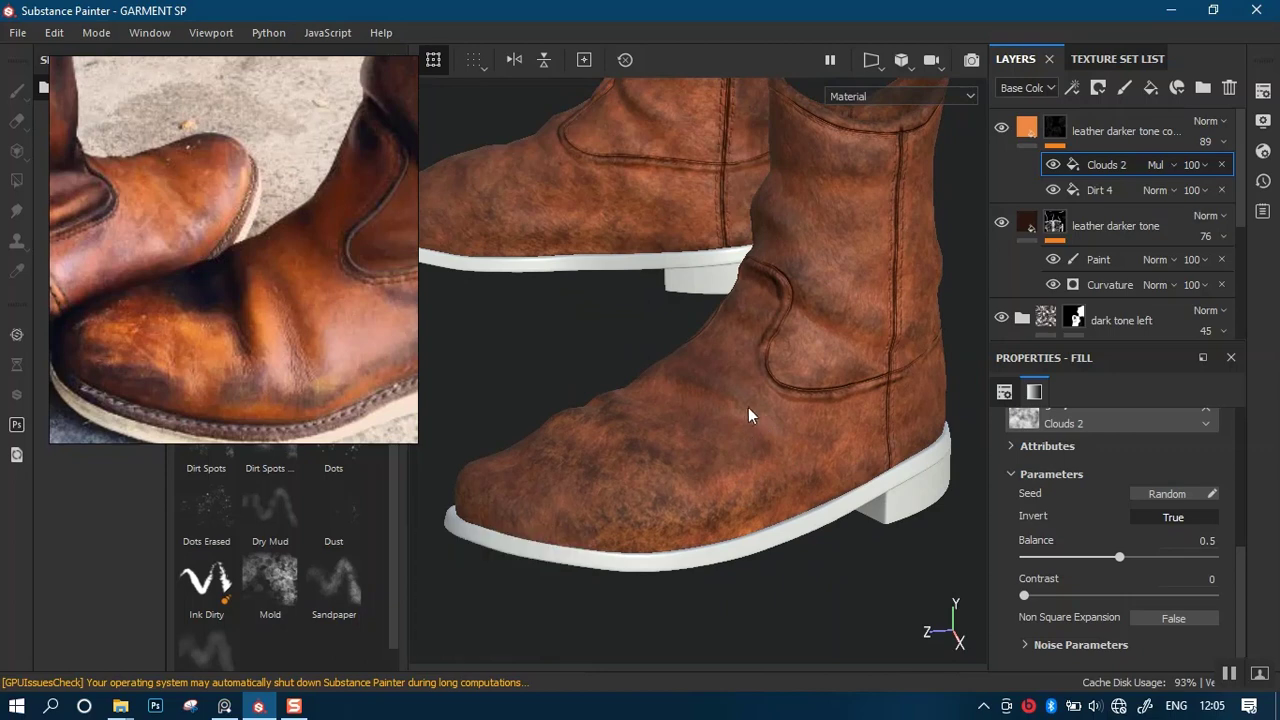
Display the mask alone, set the Clouds 2 balance to 0.62, and check the result in the material view.
key("c")
left_click_drag(781, 397, 830, 380, "alt")
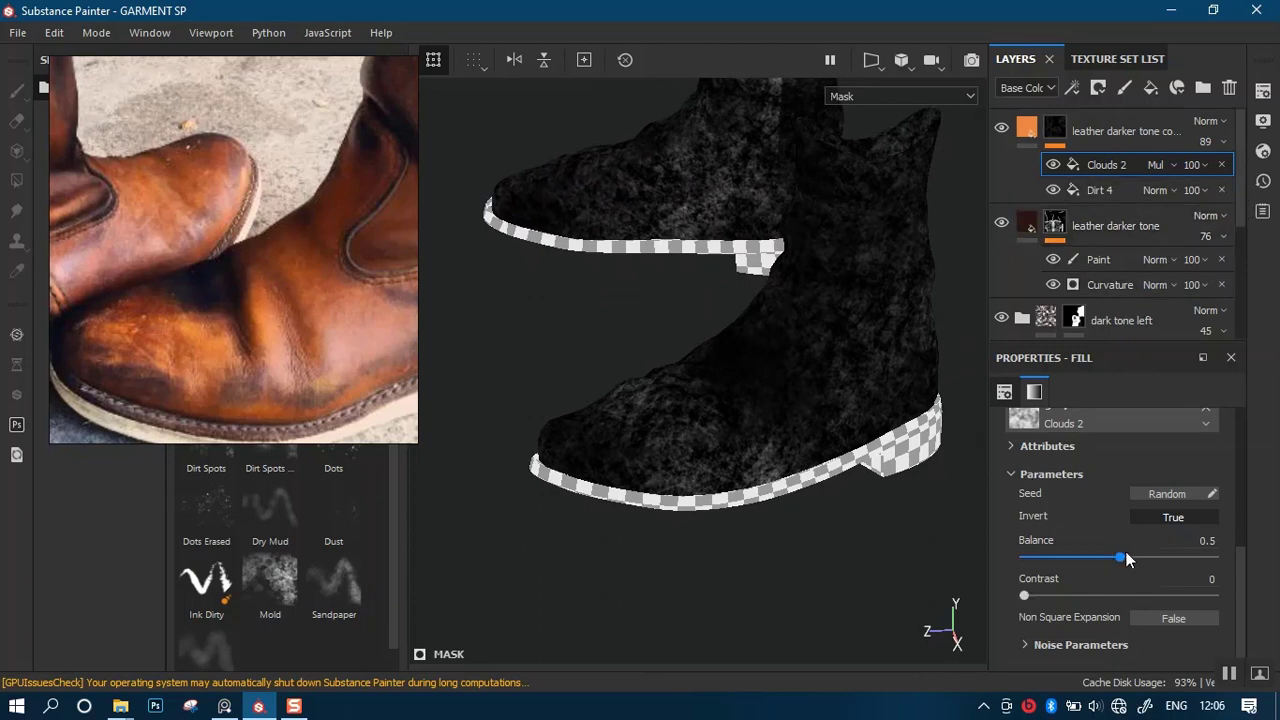
left_click_drag(1149, 562, 1143, 563)
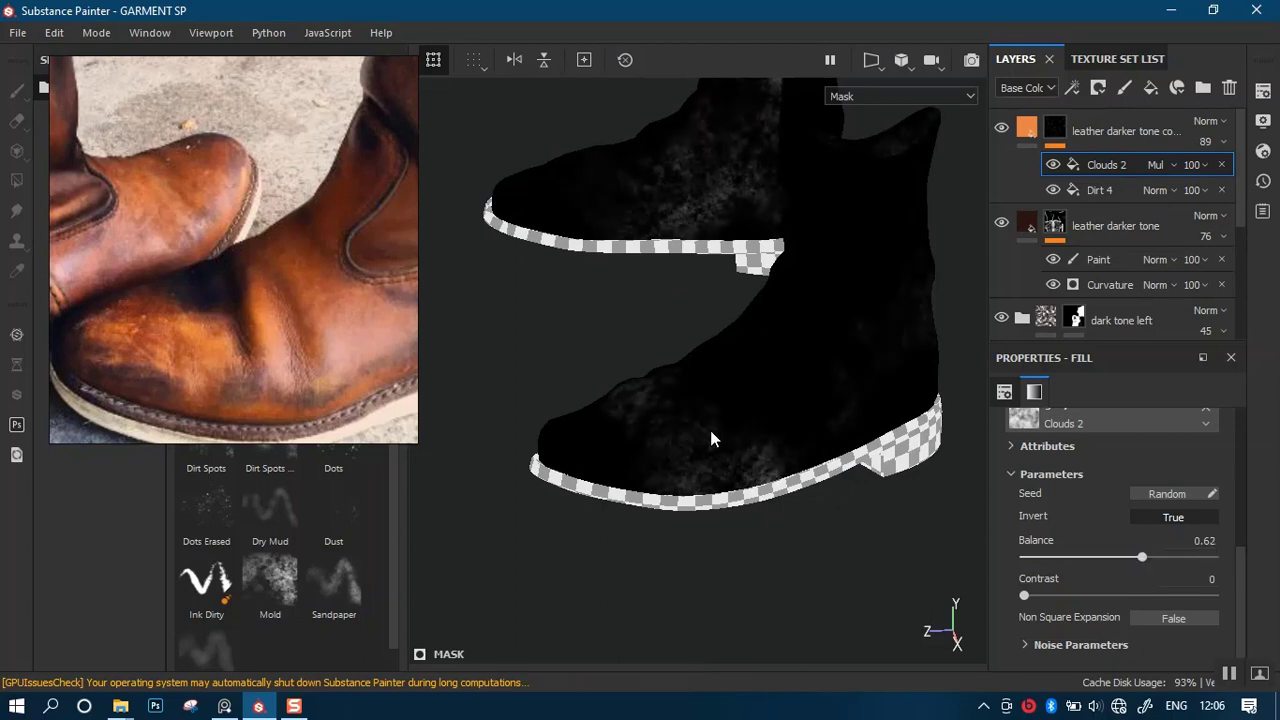
key("m")
scroll(757, 485, "up", 1)
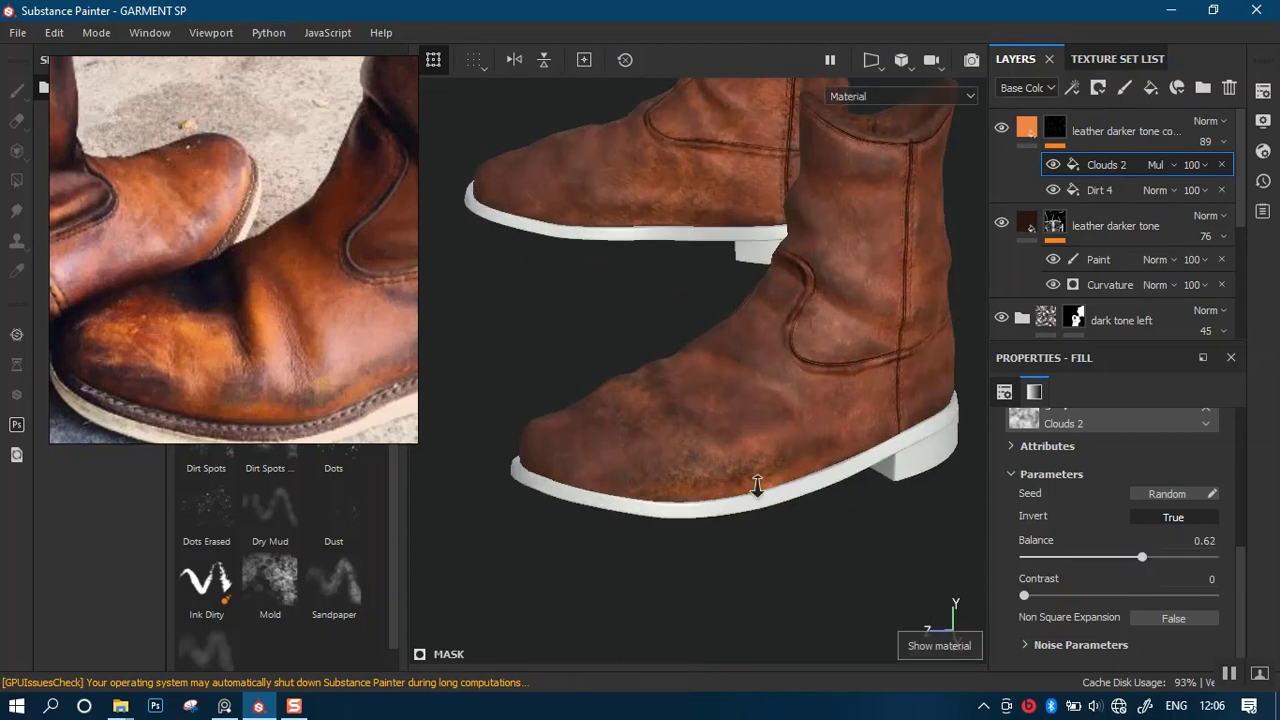
scroll(746, 366, "up", 5)
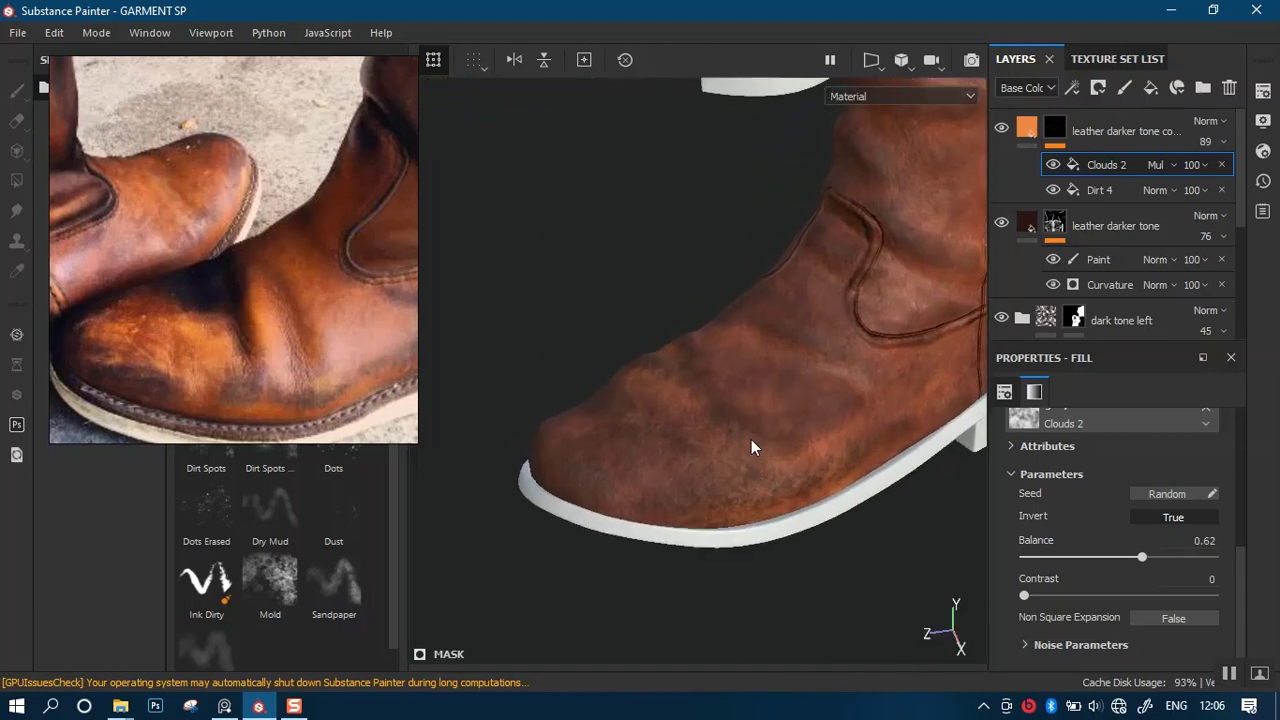
mouse_move(752, 447)
left_mouse_down("alt")
mouse_move(757, 457)
mouse_move(766, 443)
mouse_move(719, 413)
mouse_move(797, 417)
mouse_move(823, 457)
mouse_move(771, 449)
mouse_move(766, 380)
mouse_move(726, 417)
mouse_move(749, 383)
mouse_move(707, 391)
mouse_move(823, 451)
mouse_move(794, 471)
mouse_move(737, 377)
mouse_move(749, 366)
mouse_move(729, 366)
mouse_move(765, 465)
left_mouse_up("alt")
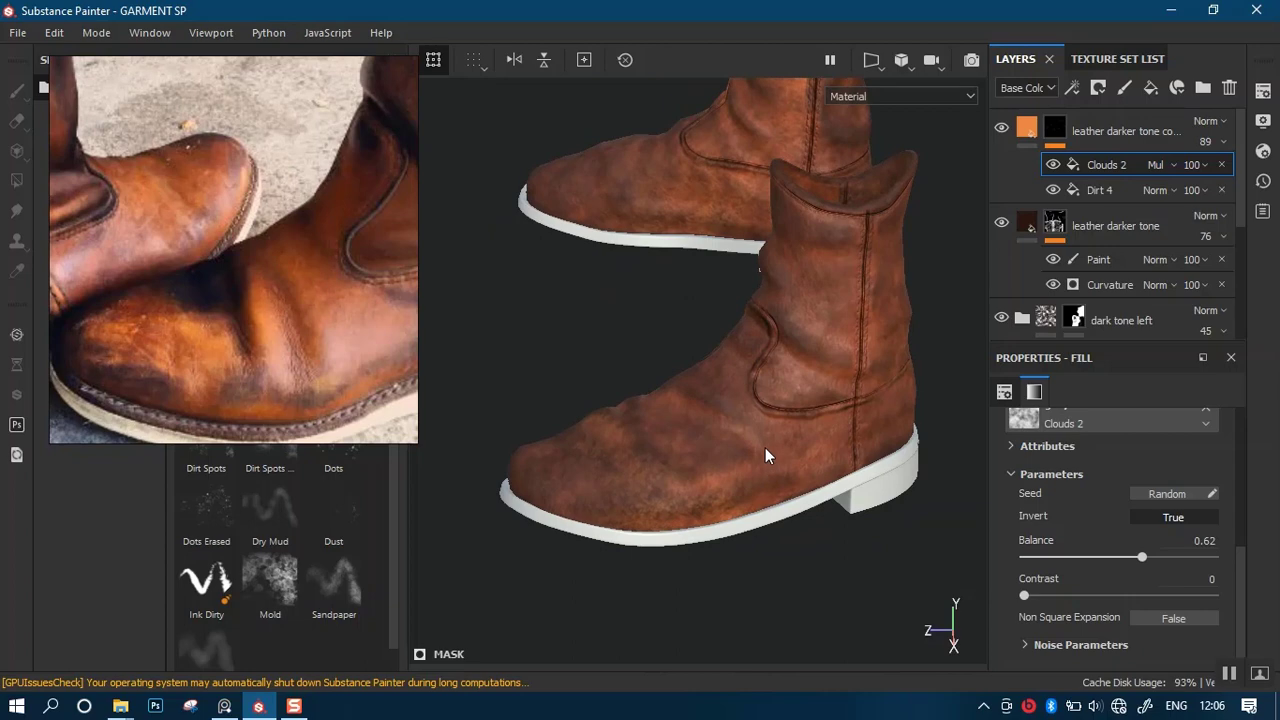
With the mask displayed alone, test the Clouds 2 contrast and set the balance to 0.53, then return to the material view.
key("m")
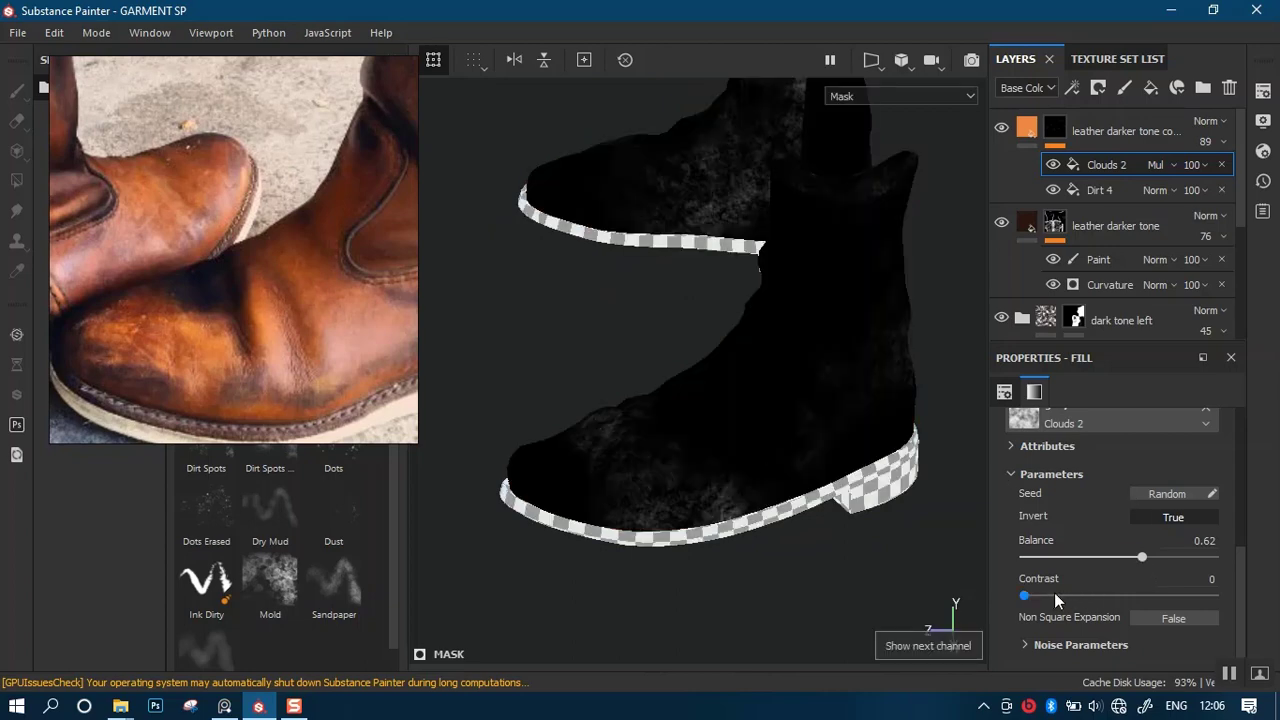
left_click_drag(1103, 598, 1010, 590)
mouse_move(1136, 563)
left_mouse_down()
mouse_move(1101, 560)
mouse_move(1122, 562)
left_mouse_up()
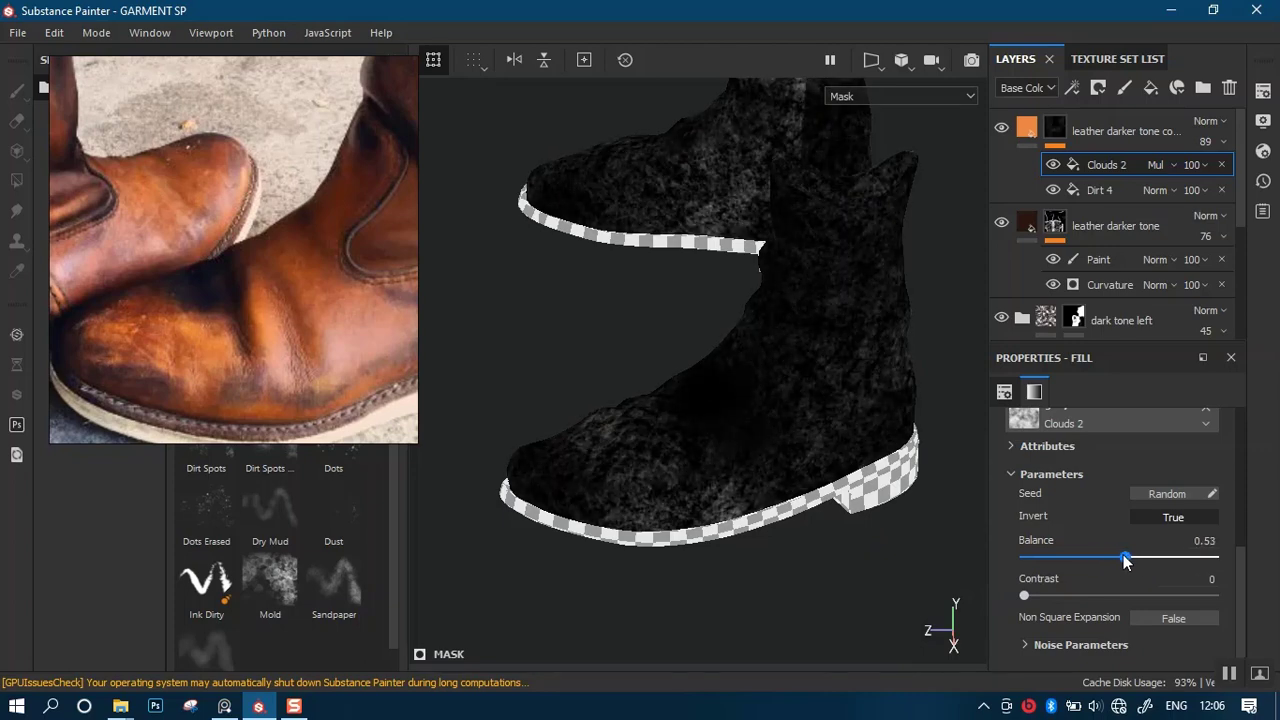
left_click(1030, 641)
scroll(1080, 603, "down", 3)
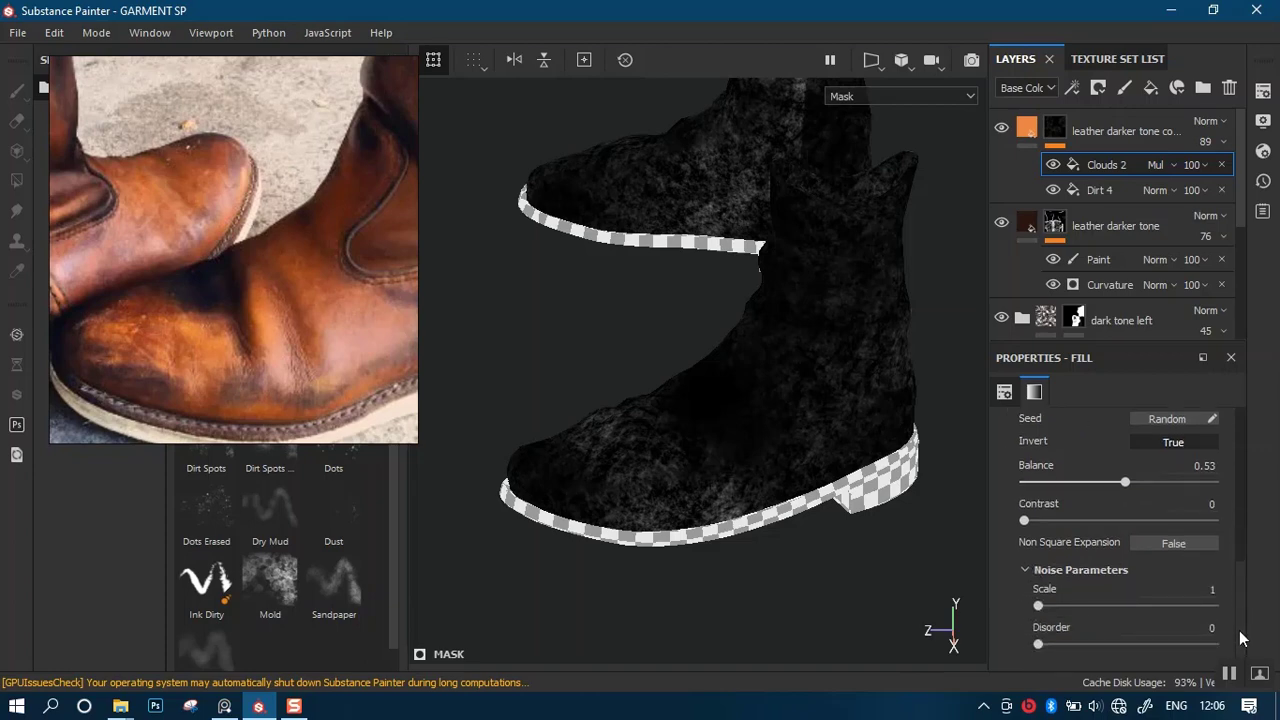
scroll(1069, 601, "up", 2)
left_click(1025, 620)
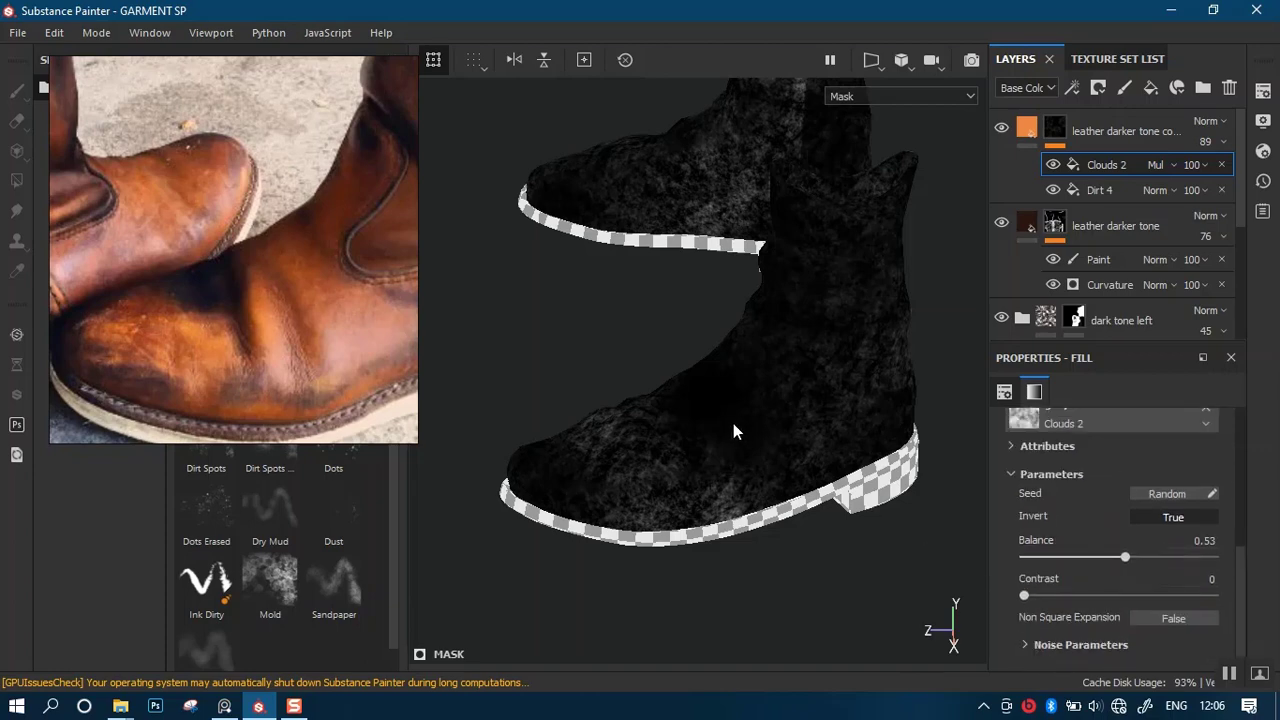
key("m")
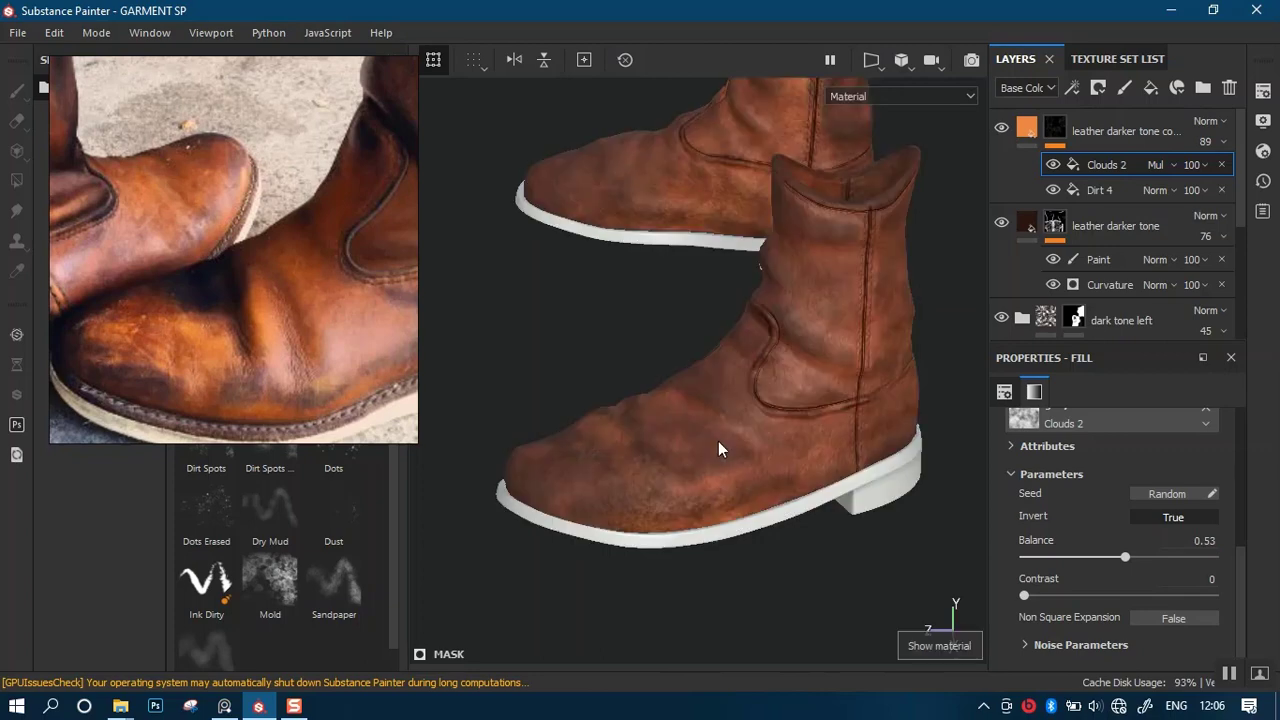
left_click_drag(711, 454, 720, 449, "alt")
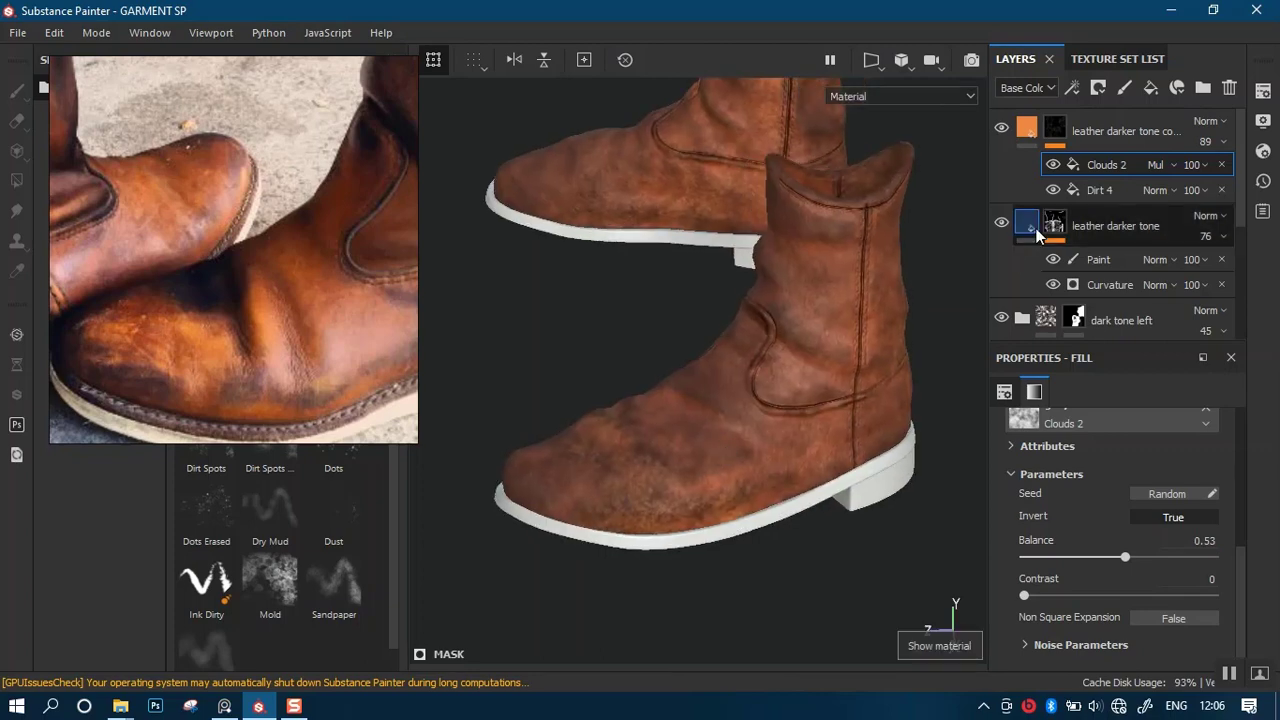
Raise the orange layer's opacity to 100 and compare both boots with the reference photo from several angles.
left_click(1224, 144)
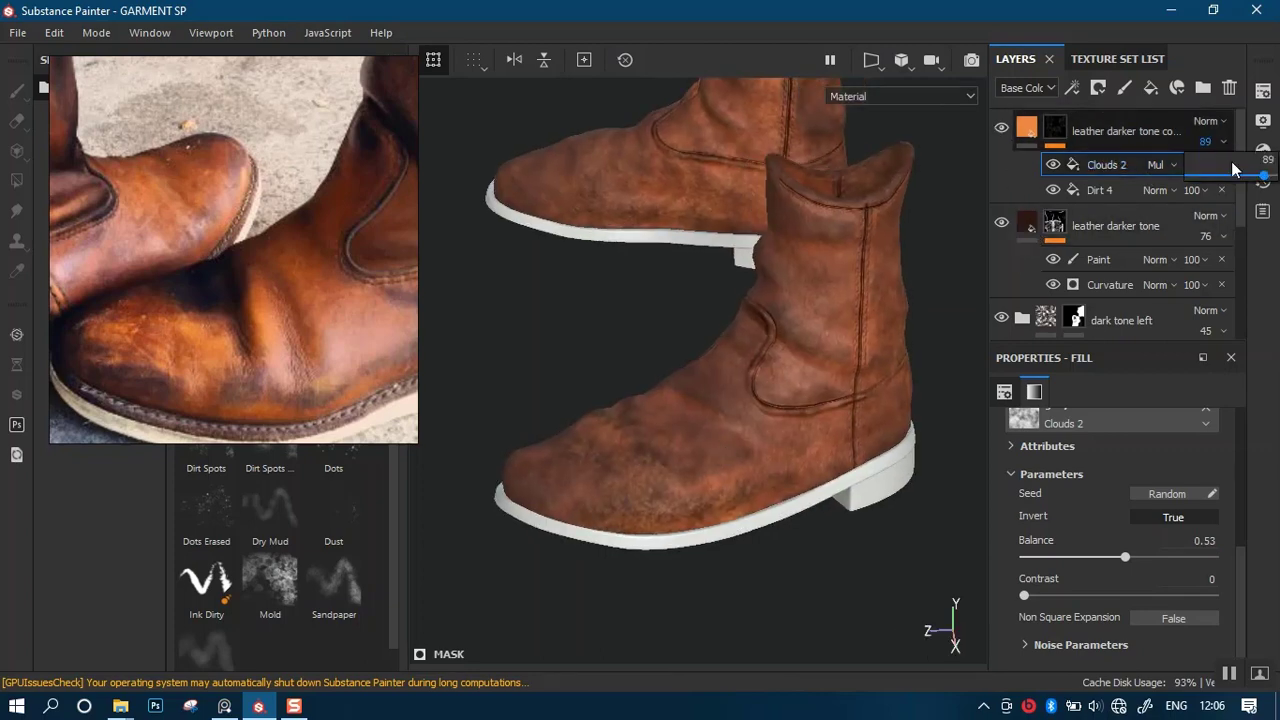
left_click_drag(1266, 177, 1277, 177)
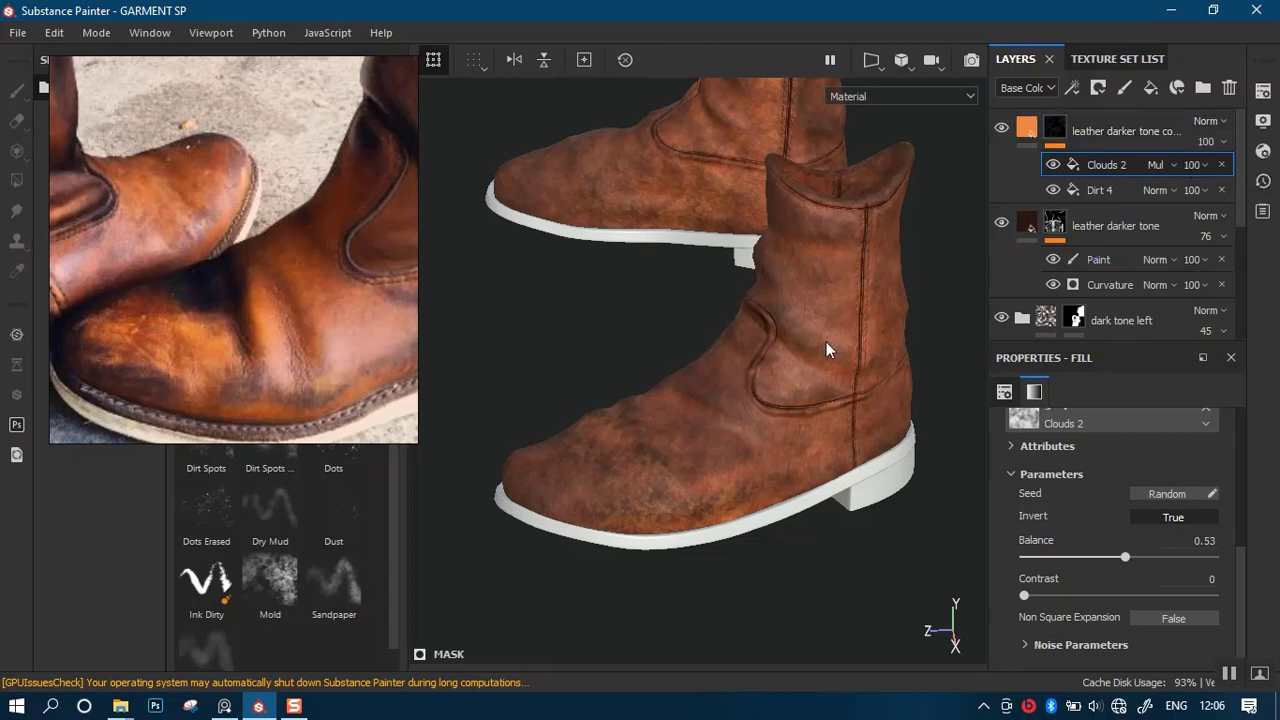
scroll(826, 350, "down", 2)
left_click_drag(768, 290, 787, 333, "alt")
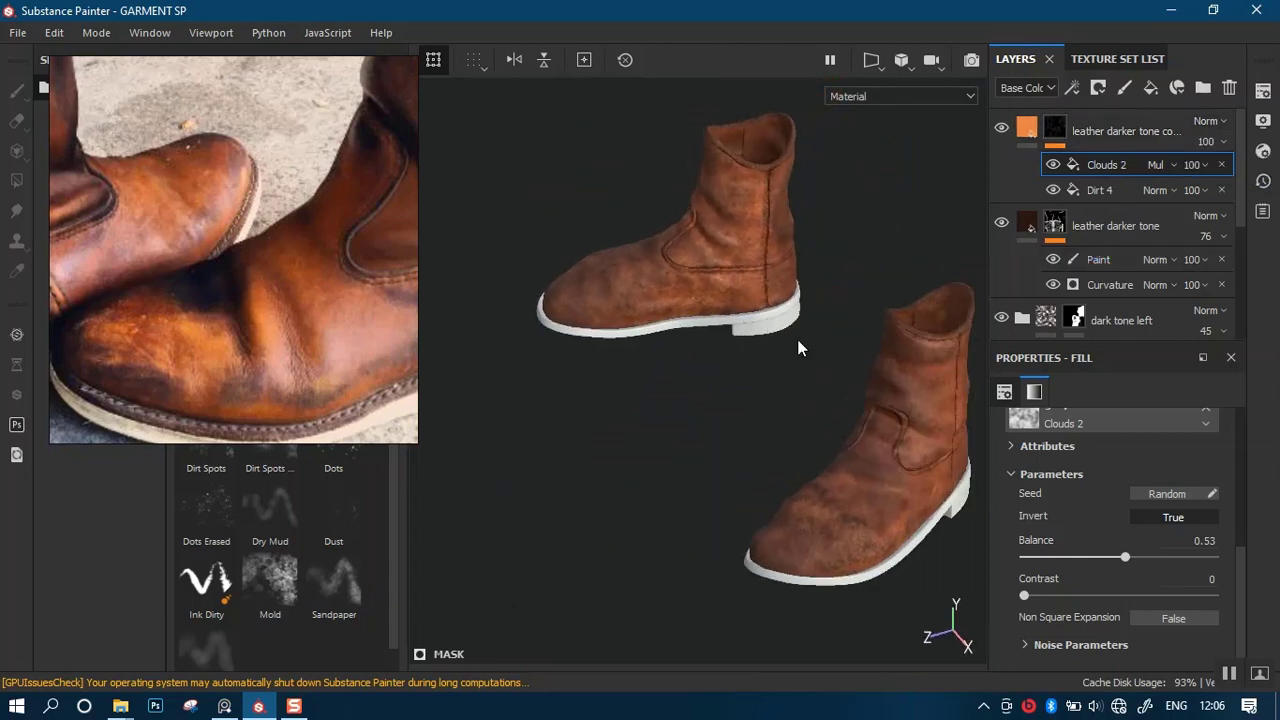
middle_click_drag(735, 321, 674, 297, "alt")
scroll(674, 297, "up", 1)
left_click_drag(804, 342, 768, 328, "alt")
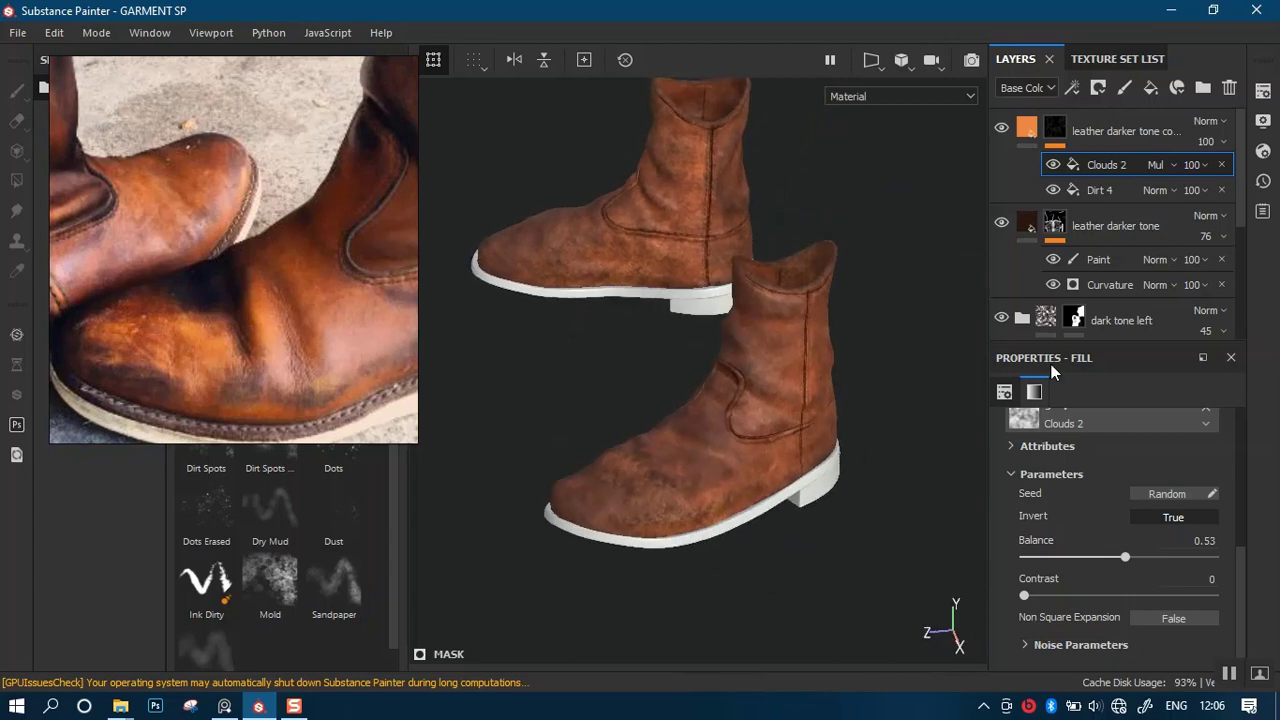
Randomize the Clouds 2 seed several times, checking the pattern in the material view and with the mask displayed alone.
left_click(1162, 492)
left_click_drag(770, 384, 786, 427, "alt")
mouse_move(742, 390)
left_mouse_down("alt")
mouse_move(897, 380)
mouse_move(787, 373)
mouse_move(849, 354)
mouse_move(862, 318)
mouse_move(651, 366)
mouse_move(726, 331)
mouse_move(777, 357)
mouse_move(725, 383)
left_mouse_up("alt")
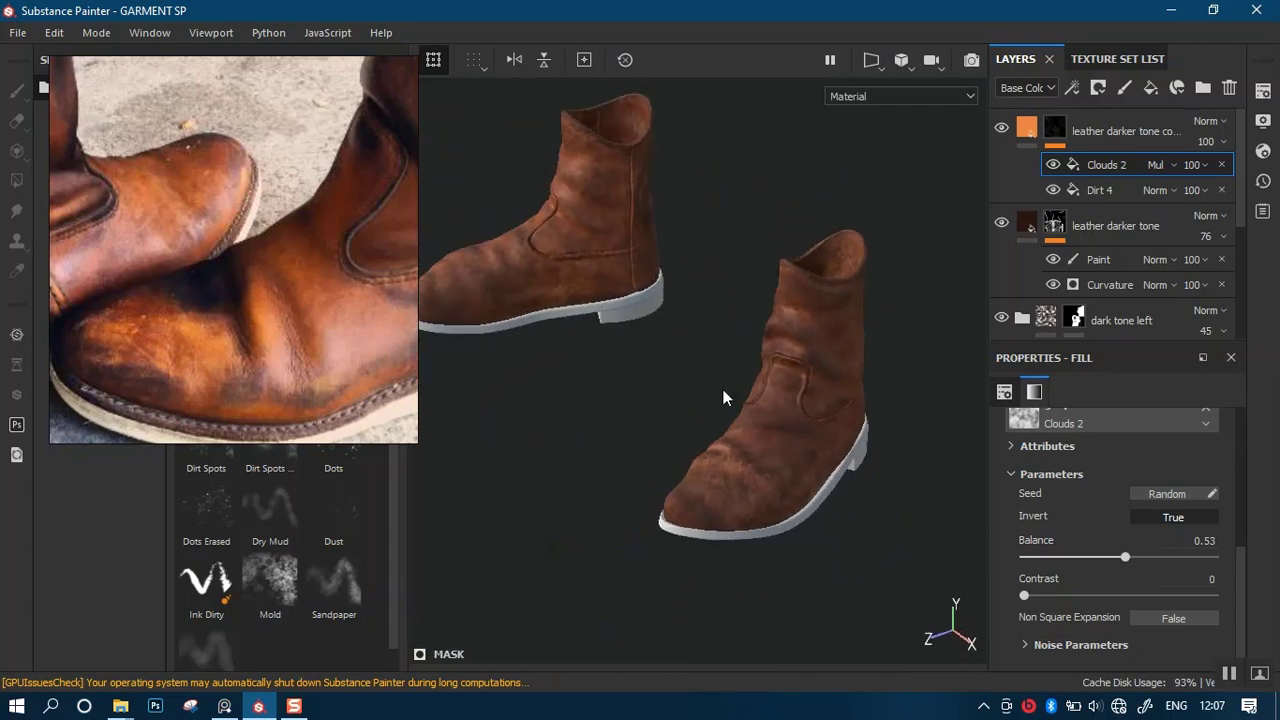
key("c")
left_click_drag(723, 391, 793, 385, "alt")
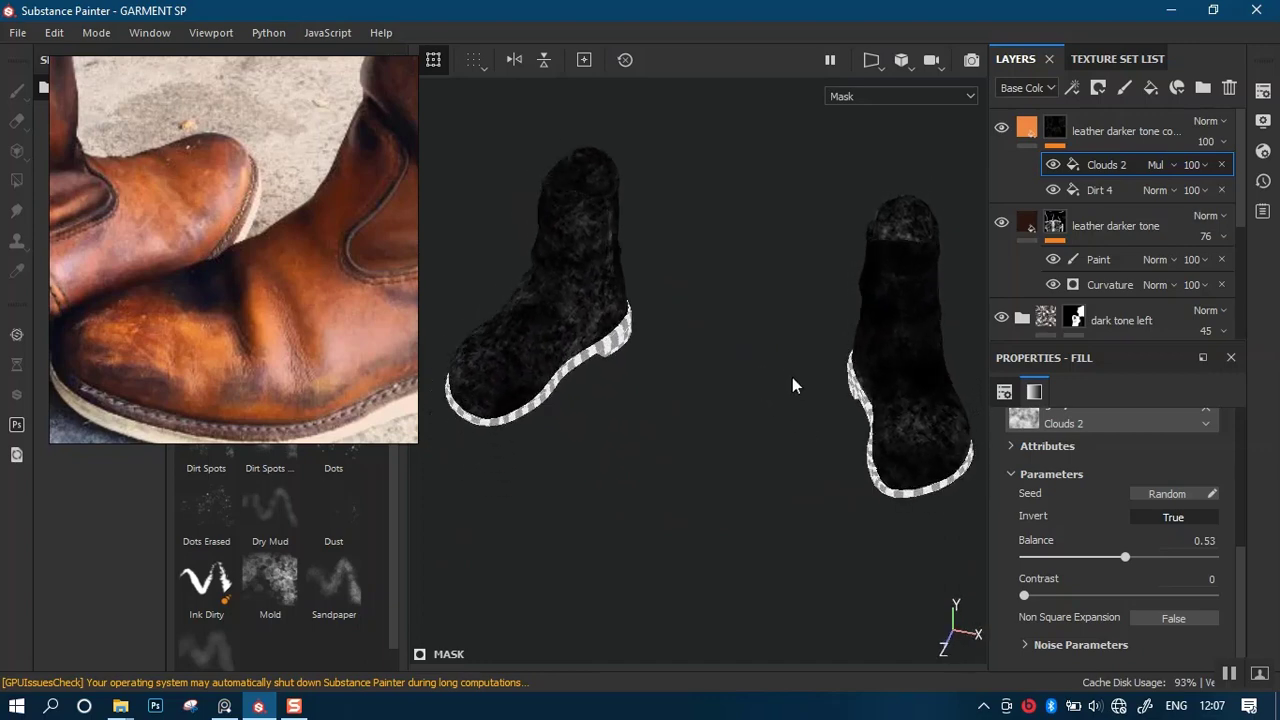
scroll(793, 385, "up", 2)
left_click(1160, 494)
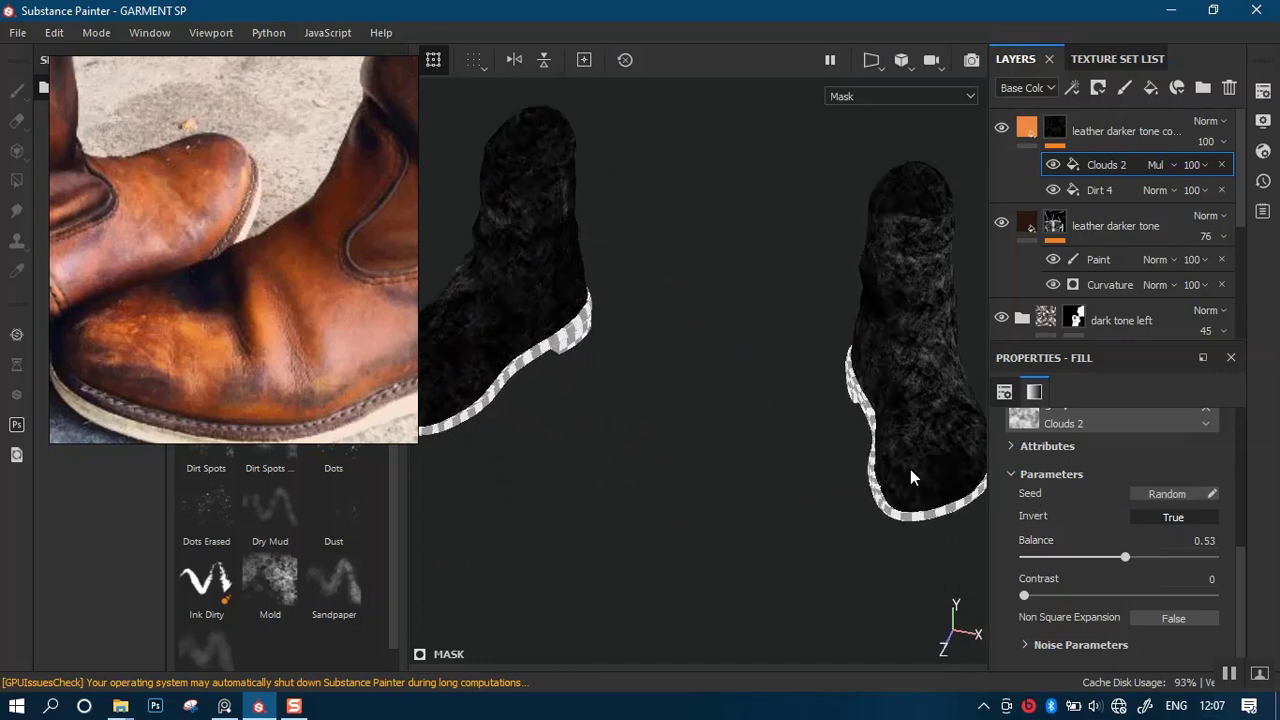
left_click_drag(714, 410, 928, 343, "alt")
left_click(1125, 497)
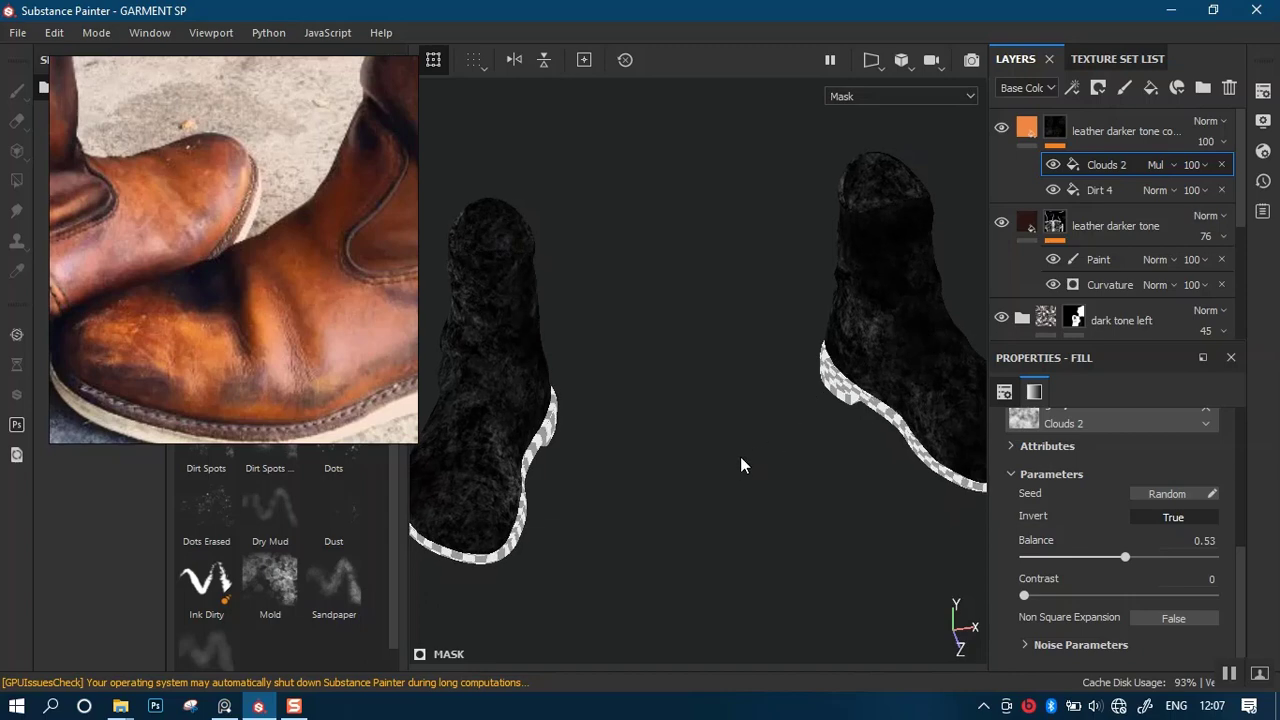
Return to the material view, examine the boot up close, and toggle the orange layer's visibility to compare.
key("m")
left_click_drag(723, 457, 743, 385, "alt")
middle_click_drag(650, 254, 760, 426, "alt")
right_click_drag(758, 450, 735, 640, "alt")
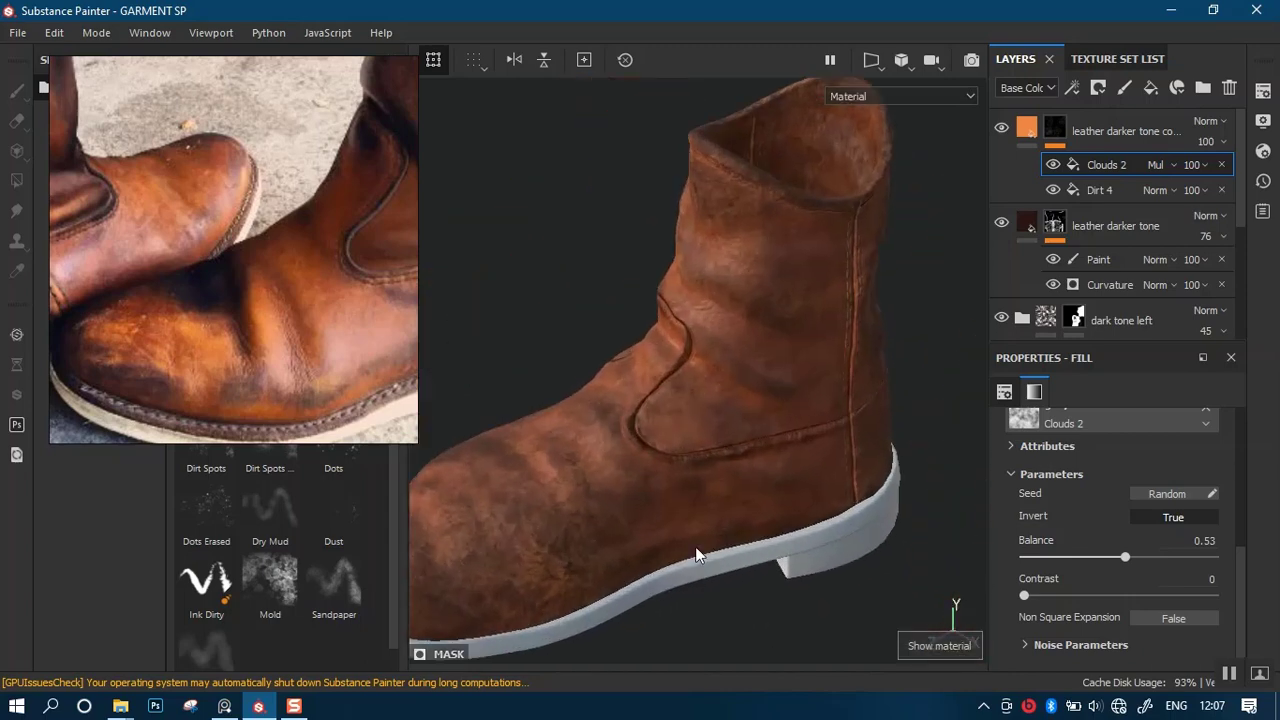
left_click_drag(694, 551, 775, 500, "alt")
middle_click_drag(775, 500, 801, 440, "alt")
mouse_move(801, 440)
left_mouse_down("alt")
mouse_move(766, 437)
mouse_move(749, 457)
mouse_move(790, 427)
left_mouse_up("alt")
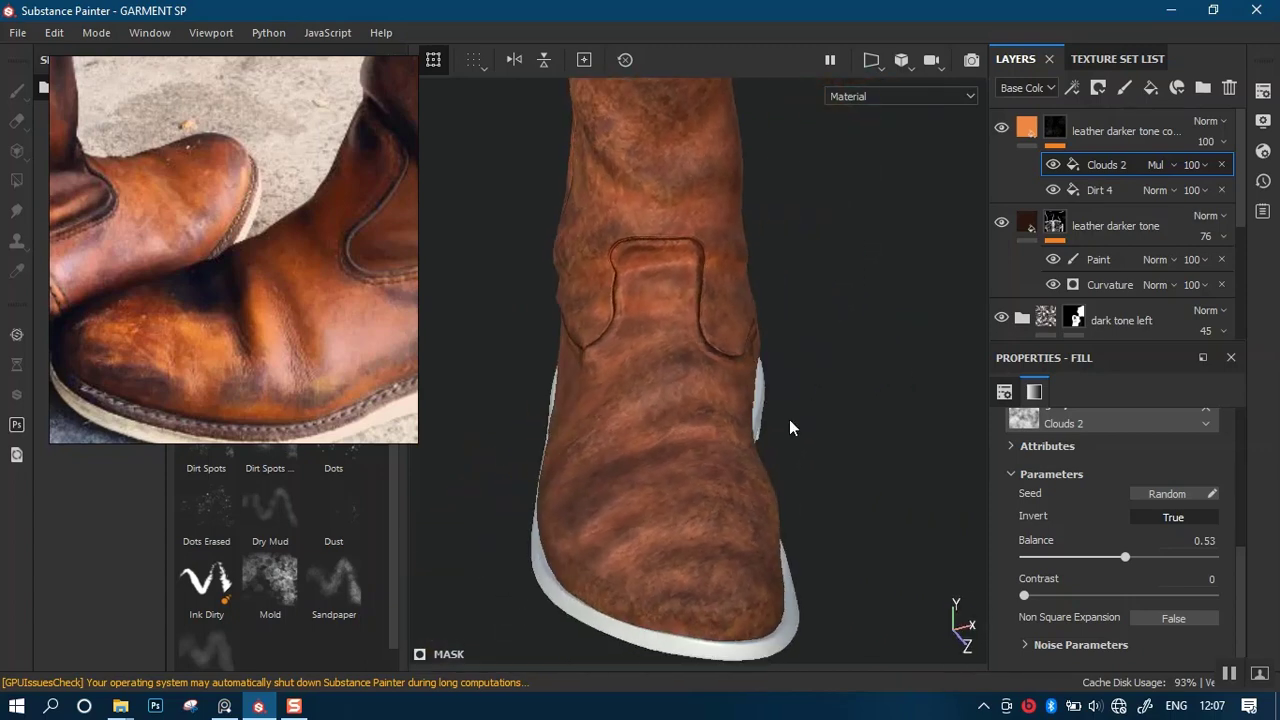
left_click(1000, 130)
left_click(1000, 130)
left_click(1000, 130)
left_click(1000, 130)
left_click(999, 129)
left_click(1001, 132)
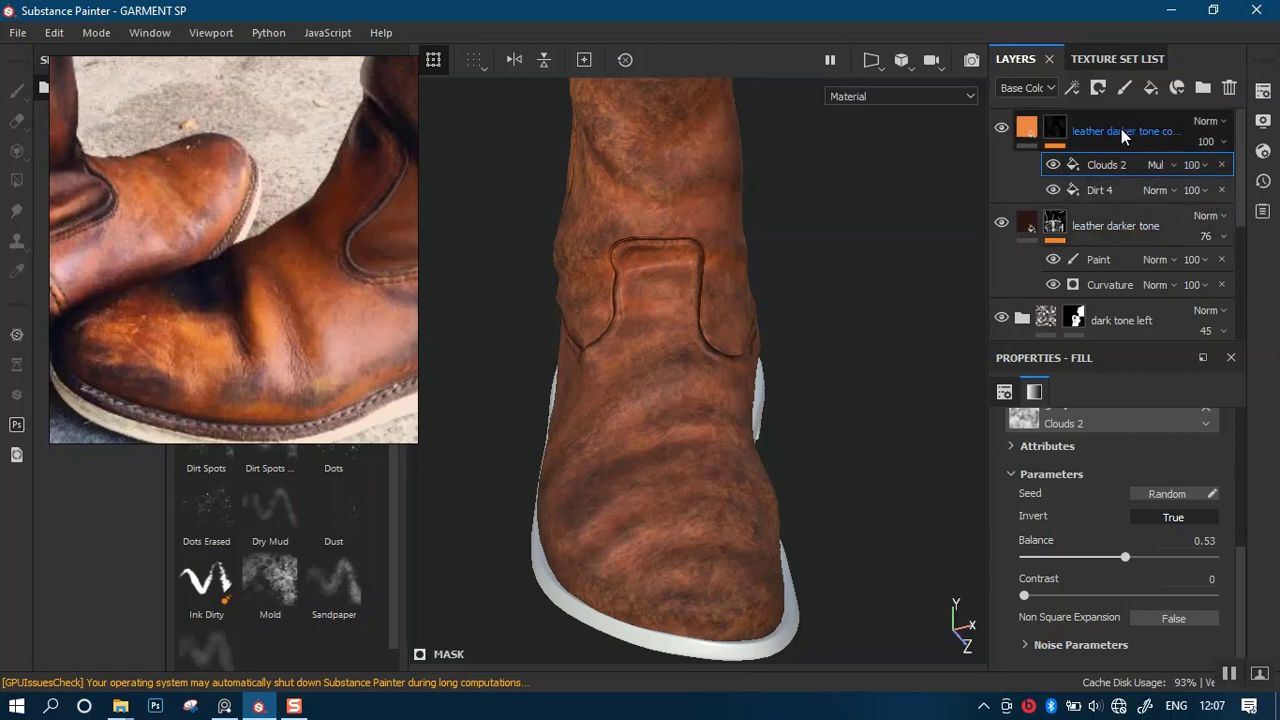
Move the orange layer between the dark tone right folder and leather mid tone, and toggle its visibility to judge the effect.
mouse_move(1121, 129)
left_mouse_down()
mouse_move(1115, 336)
mouse_move(1118, 241)
mouse_move(1106, 249)
left_mouse_up()
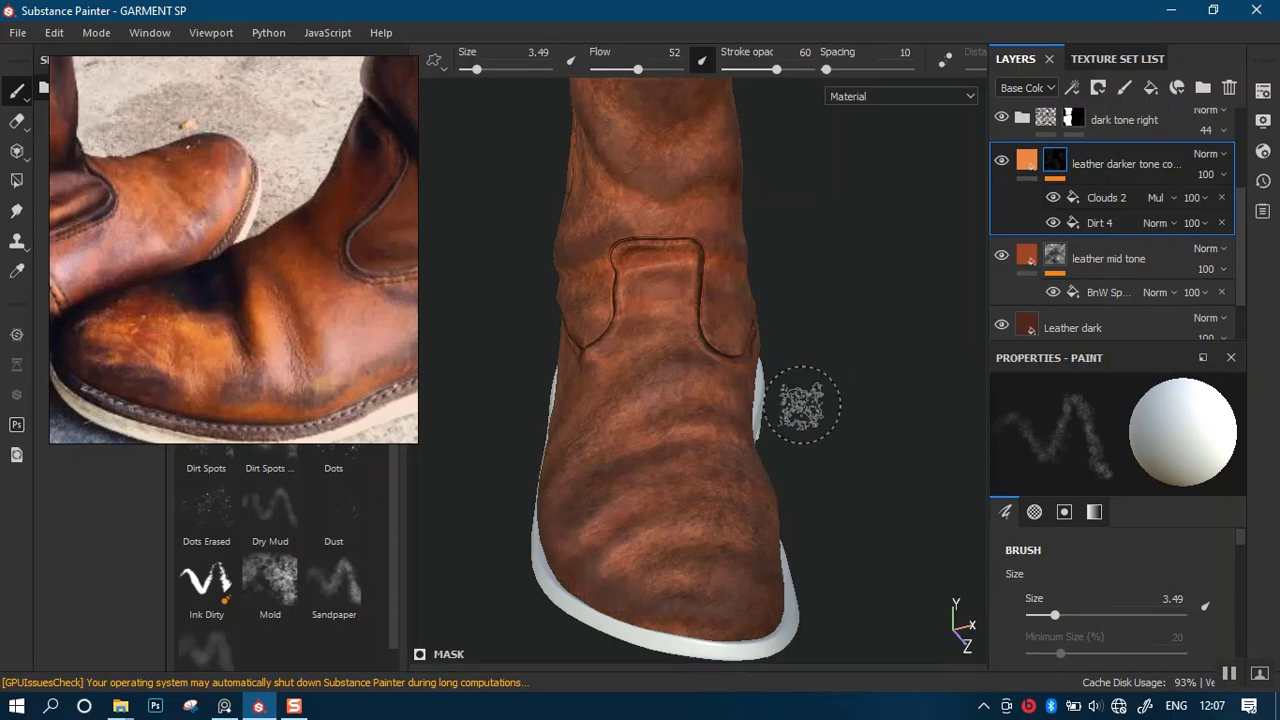
left_click_drag(826, 331, 641, 361, "alt")
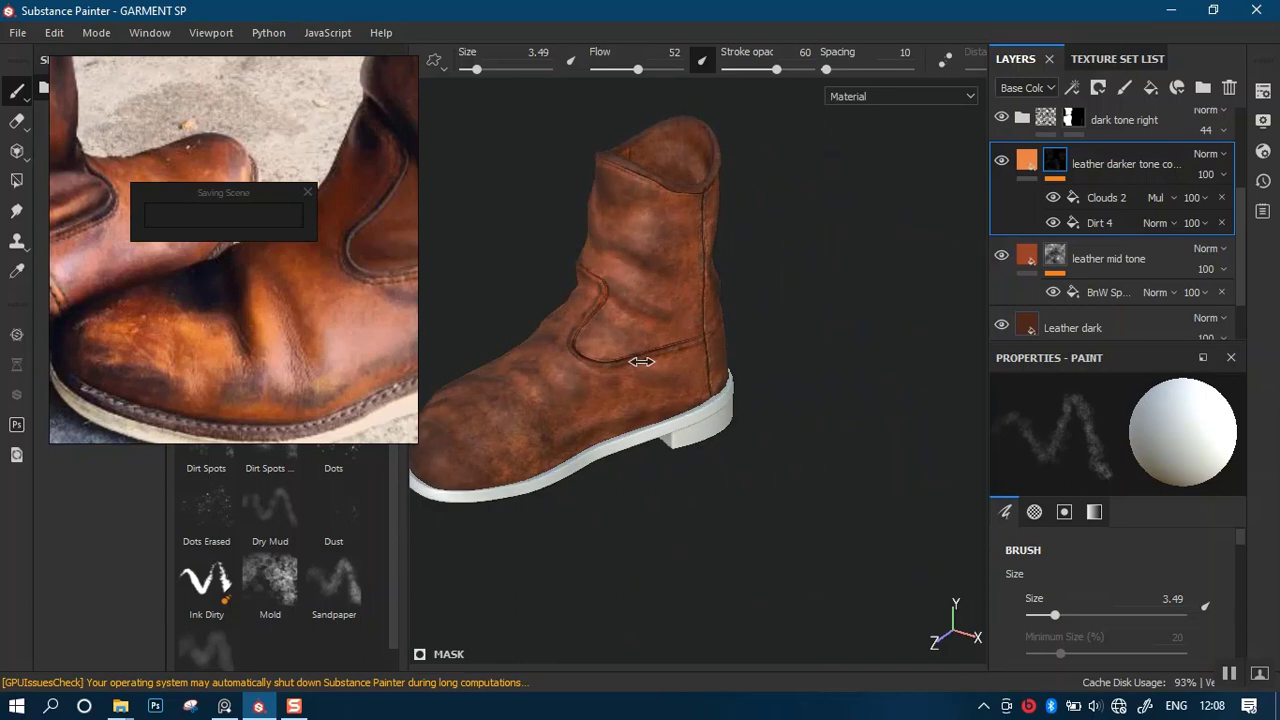
left_click(1003, 164)
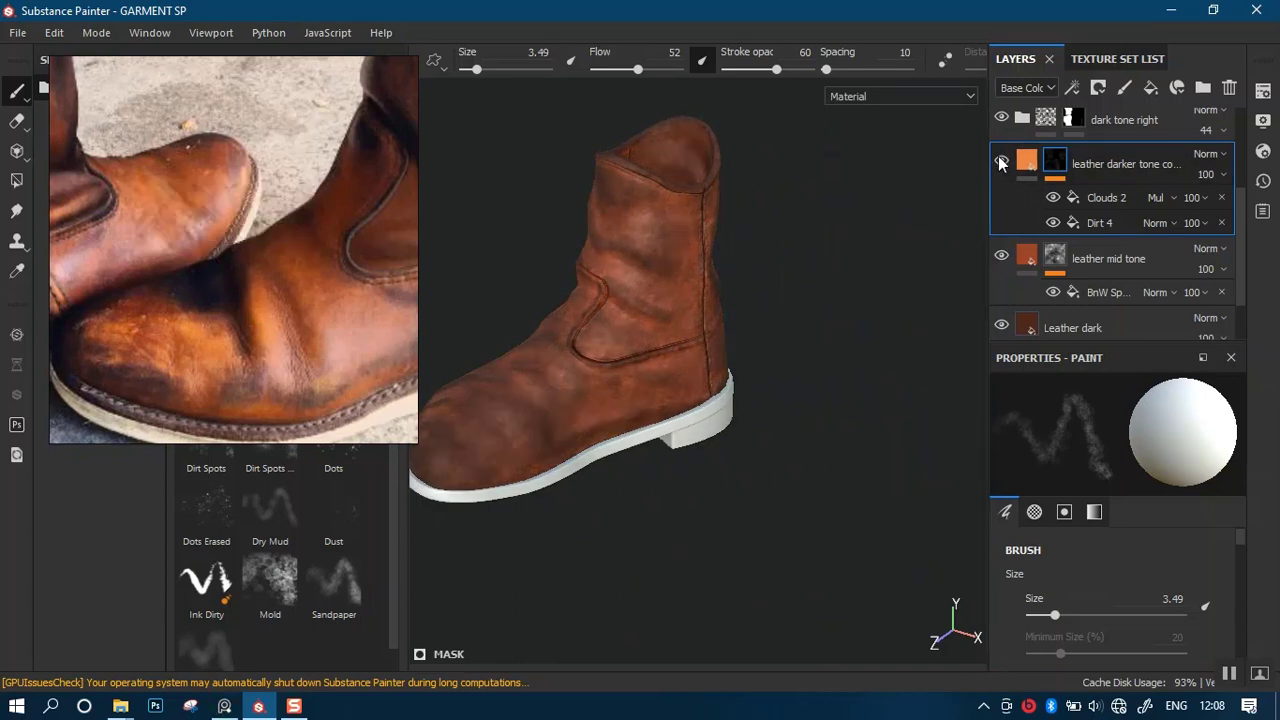
left_click(1001, 164)
left_click(1001, 164)
left_click(1001, 164)
left_click(1001, 164)
left_click(1001, 164)
left_click(1002, 163)
left_click(1002, 163)
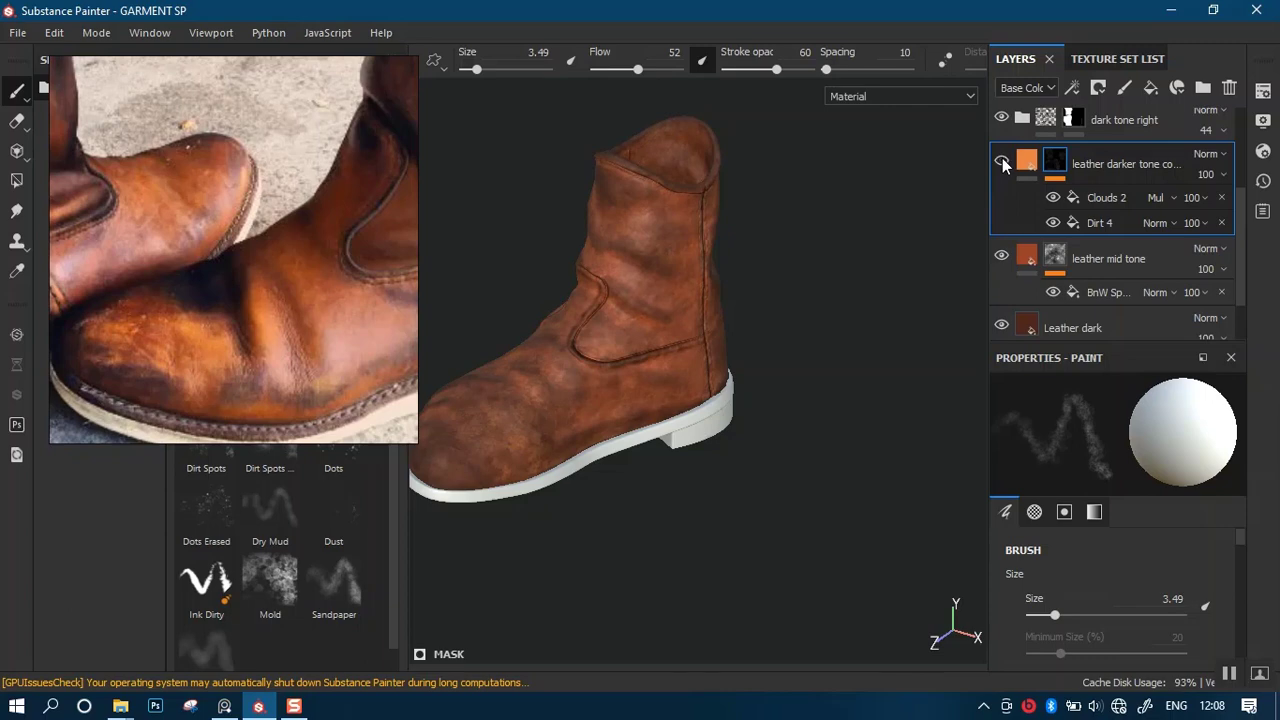
left_click(1002, 163)
left_click(1002, 163)
Examine both boots from several angles and the leather up close, toggling the orange layer's visibility for comparison.
right_click_drag(733, 448, 729, 197, "alt")
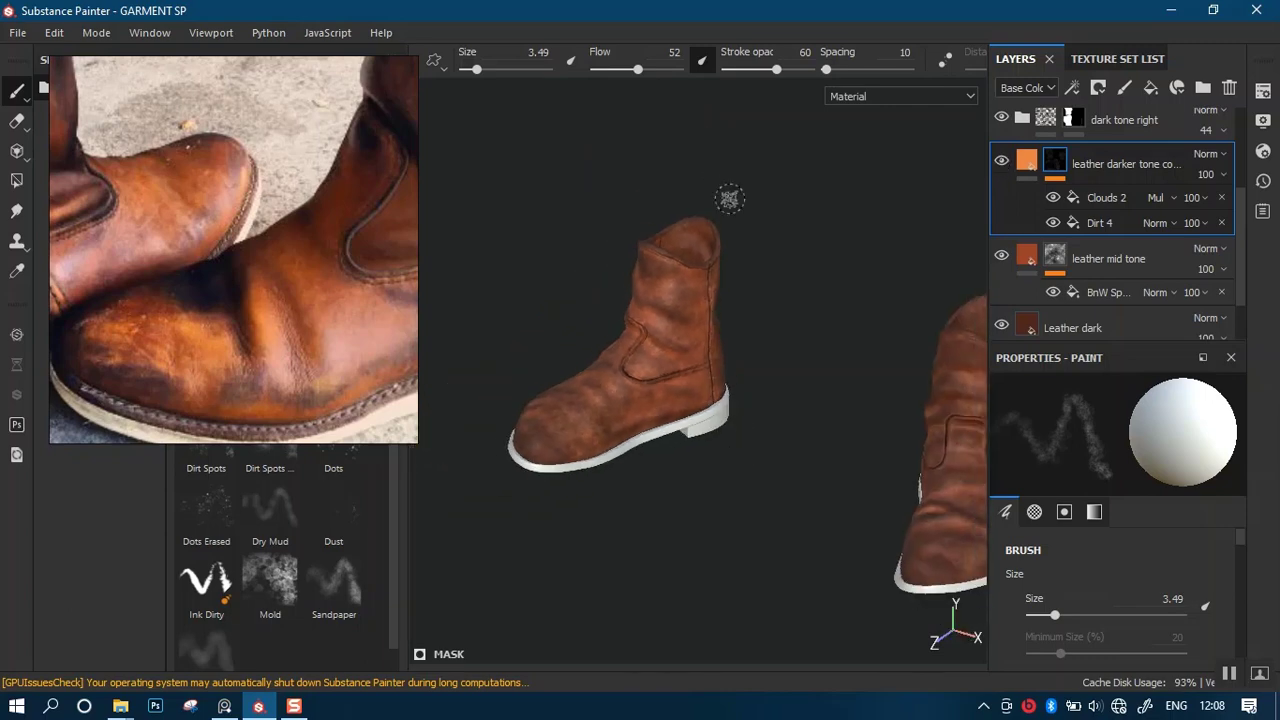
left_click_drag(771, 367, 722, 325, "alt")
middle_click_drag(812, 313, 715, 306, "alt")
right_click_drag(715, 306, 770, 418, "alt")
left_click_drag(738, 392, 771, 429, "alt")
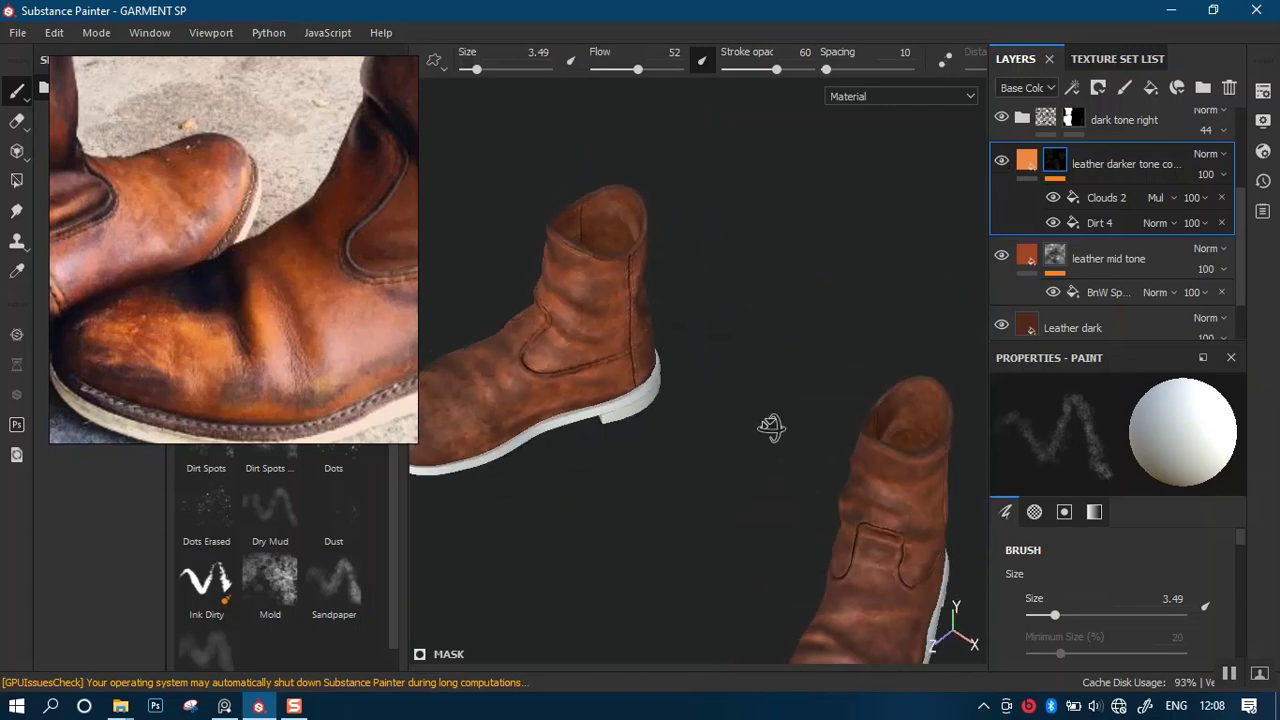
middle_click_drag(722, 365, 743, 329, "alt")
right_click_drag(743, 329, 720, 384, "alt")
left_click_drag(703, 386, 771, 397, "alt")
right_click_drag(727, 346, 750, 526, "alt")
left_click_drag(753, 382, 658, 335, "alt")
right_click_drag(658, 335, 749, 471, "alt")
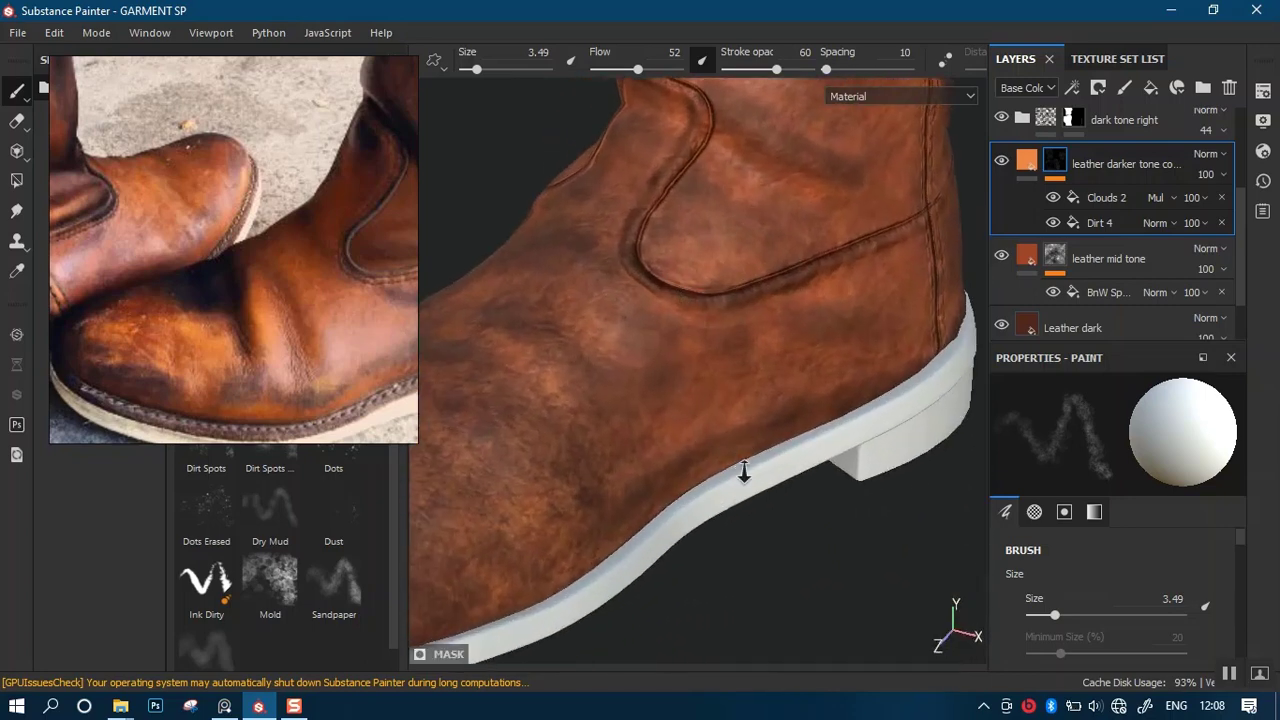
left_click_drag(731, 420, 686, 389, "alt")
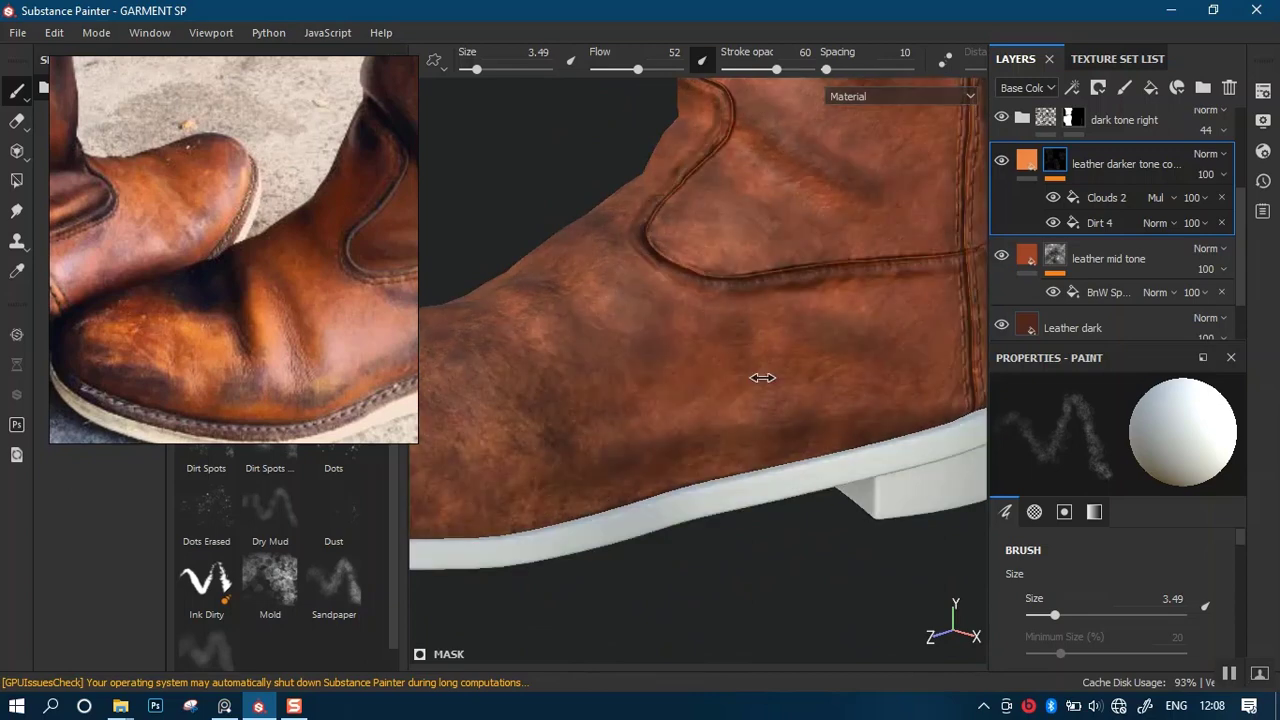
left_click(1002, 162)
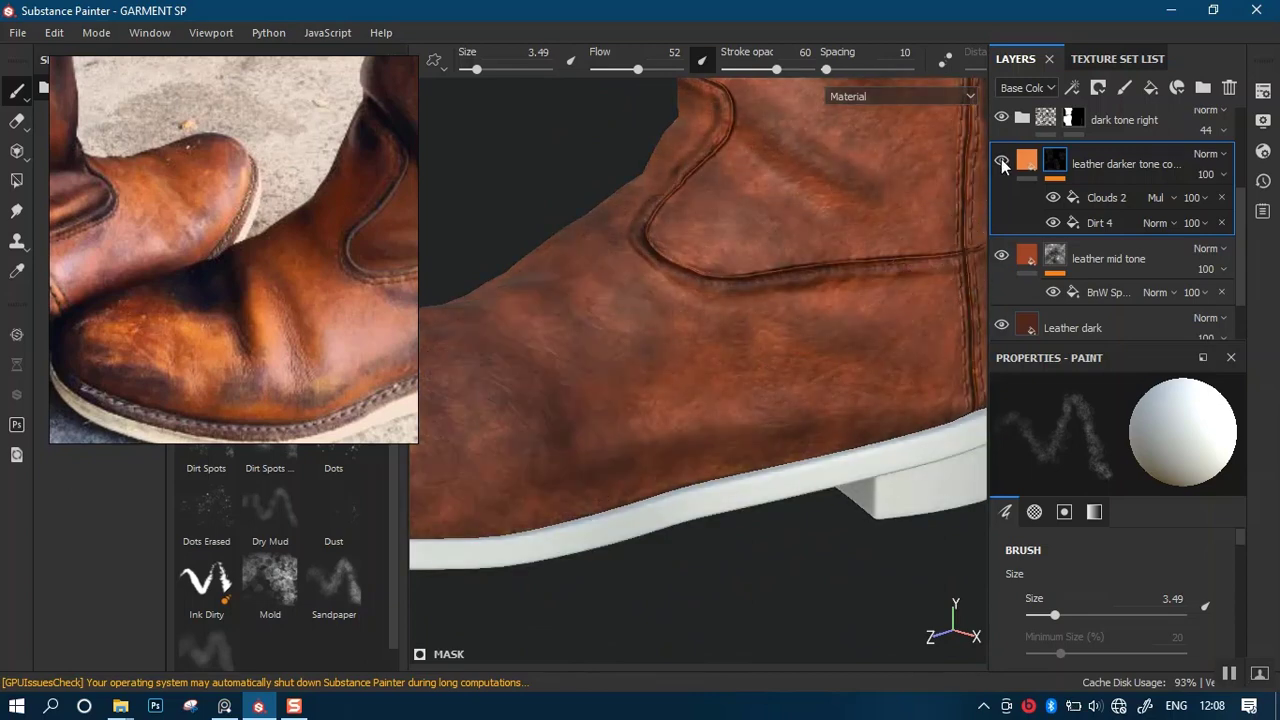
left_click(1002, 162)
left_click(999, 163)
mouse_move(790, 492)
right_mouse_down("alt")
mouse_move(744, 342)
mouse_move(762, 120)
right_mouse_up("alt")
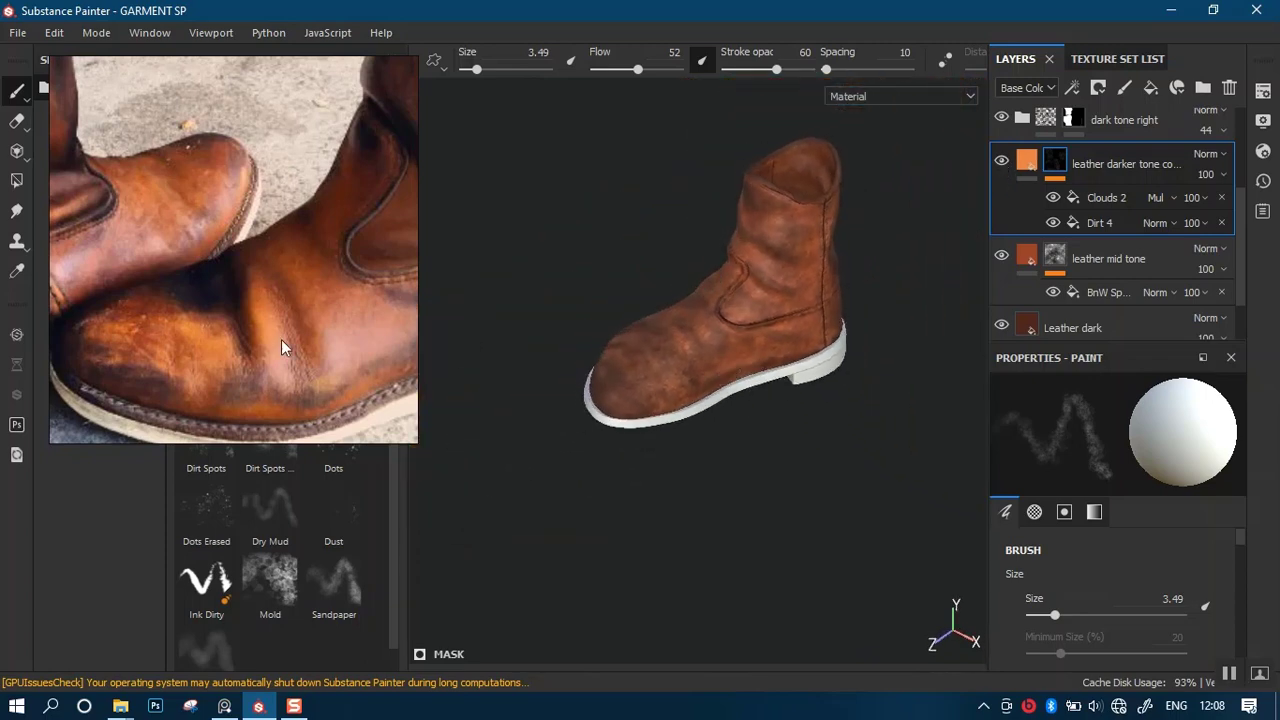
Shift the reference photo to reveal more of the rear boot and compare it with both modelled boots.
left_click(213, 290)
middle_click_drag(231, 283, 202, 279)
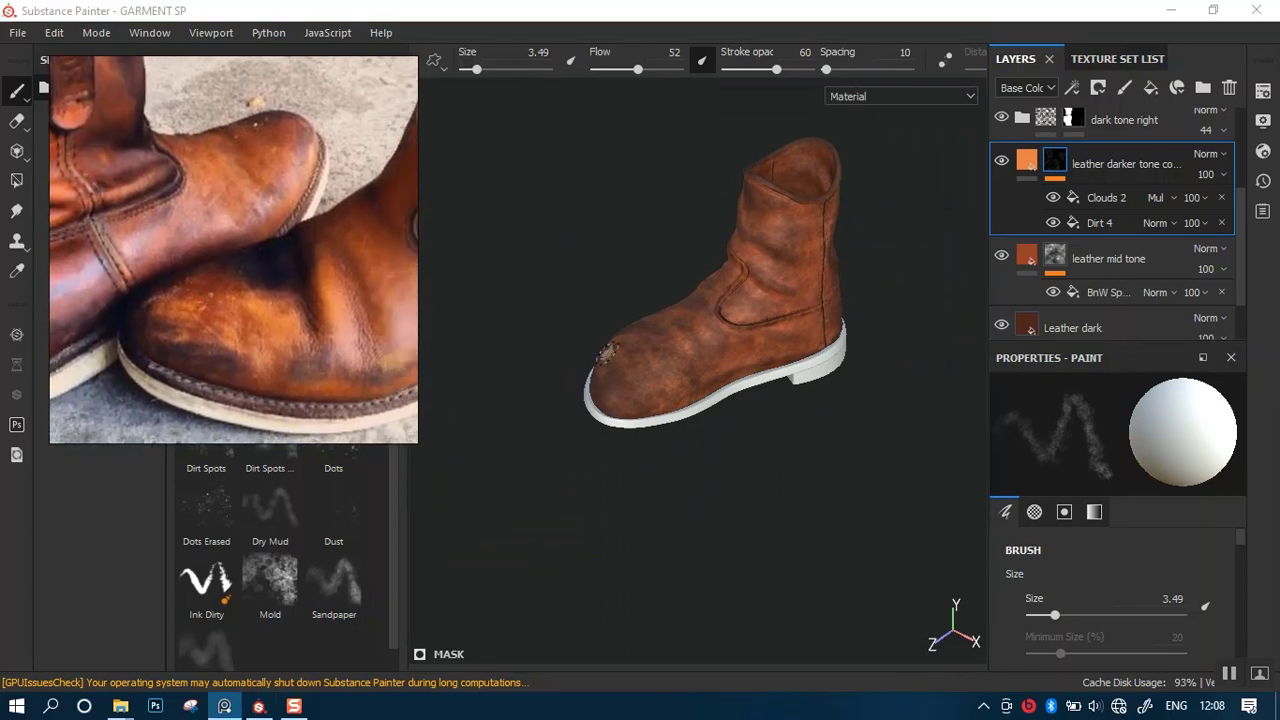
right_click_drag(717, 389, 686, 226, "alt")
middle_click_drag(822, 362, 699, 336, "alt")
left_click_drag(699, 336, 644, 376, "alt")
middle_click_drag(648, 390, 690, 346, "alt")
right_click_drag(690, 346, 702, 414, "alt")
left_click_drag(702, 414, 695, 375, "alt")
right_click_drag(695, 375, 674, 414, "alt")
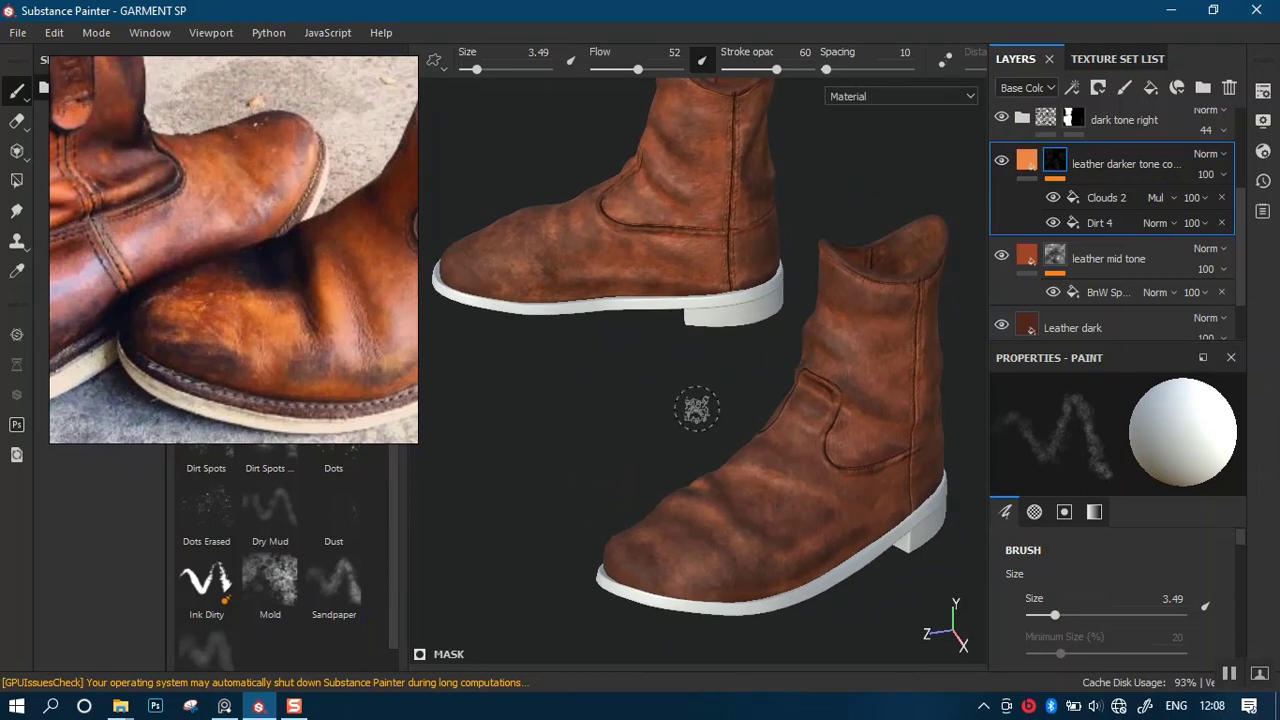
mouse_move(677, 417)
left_mouse_down("alt")
mouse_move(674, 369)
mouse_move(686, 383)
mouse_move(868, 268)
left_mouse_up("alt")
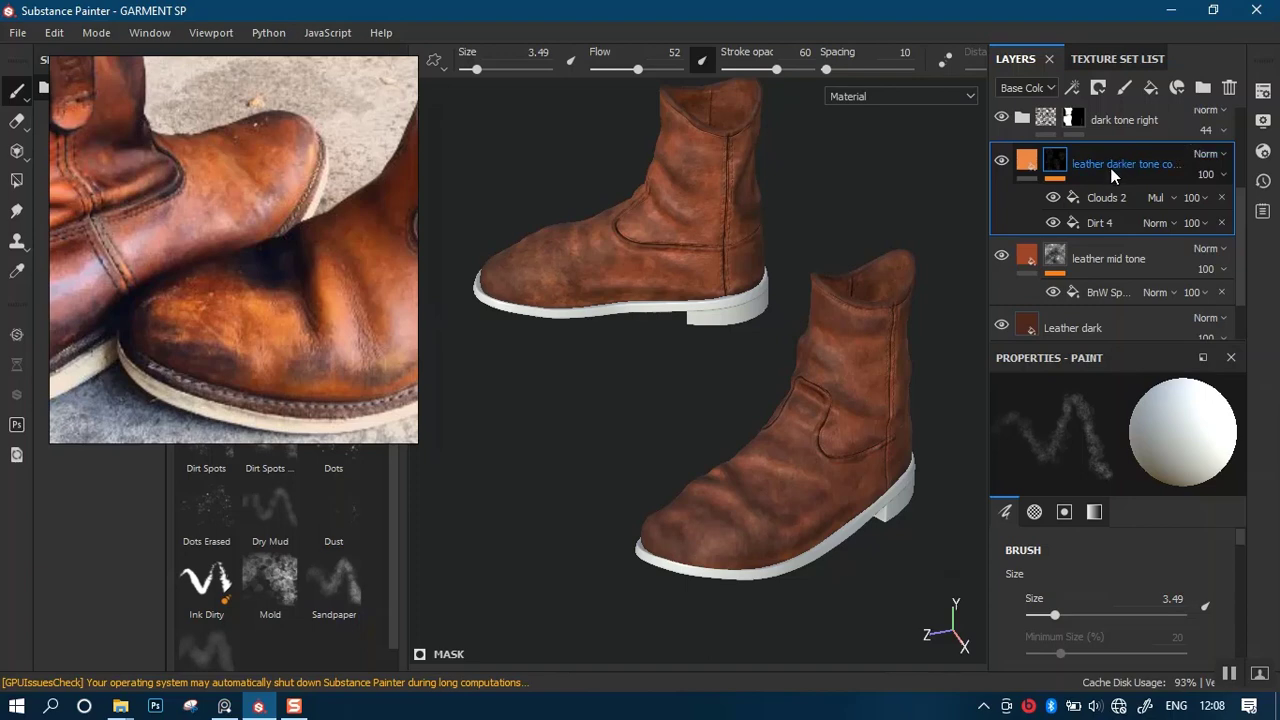
Duplicate the orange layer and rename the upper copy leather bright.
key("ctrl+d")
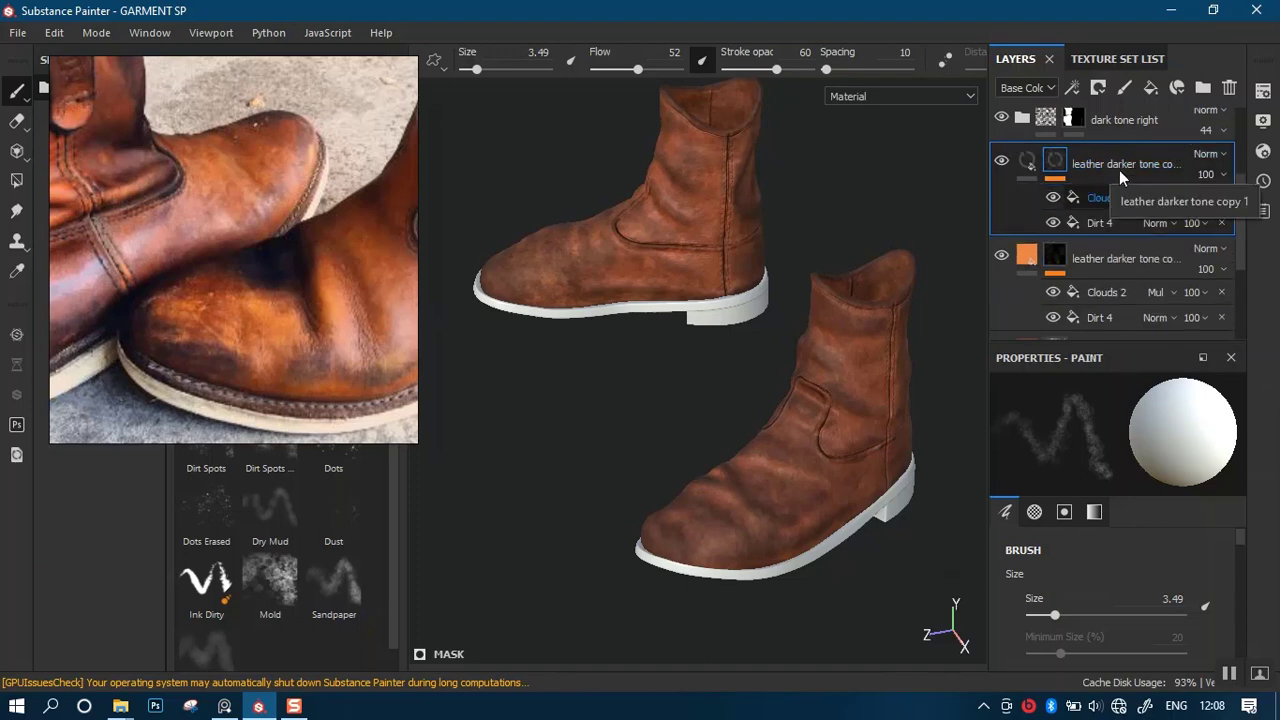
left_click_drag(1127, 168, 1122, 135)
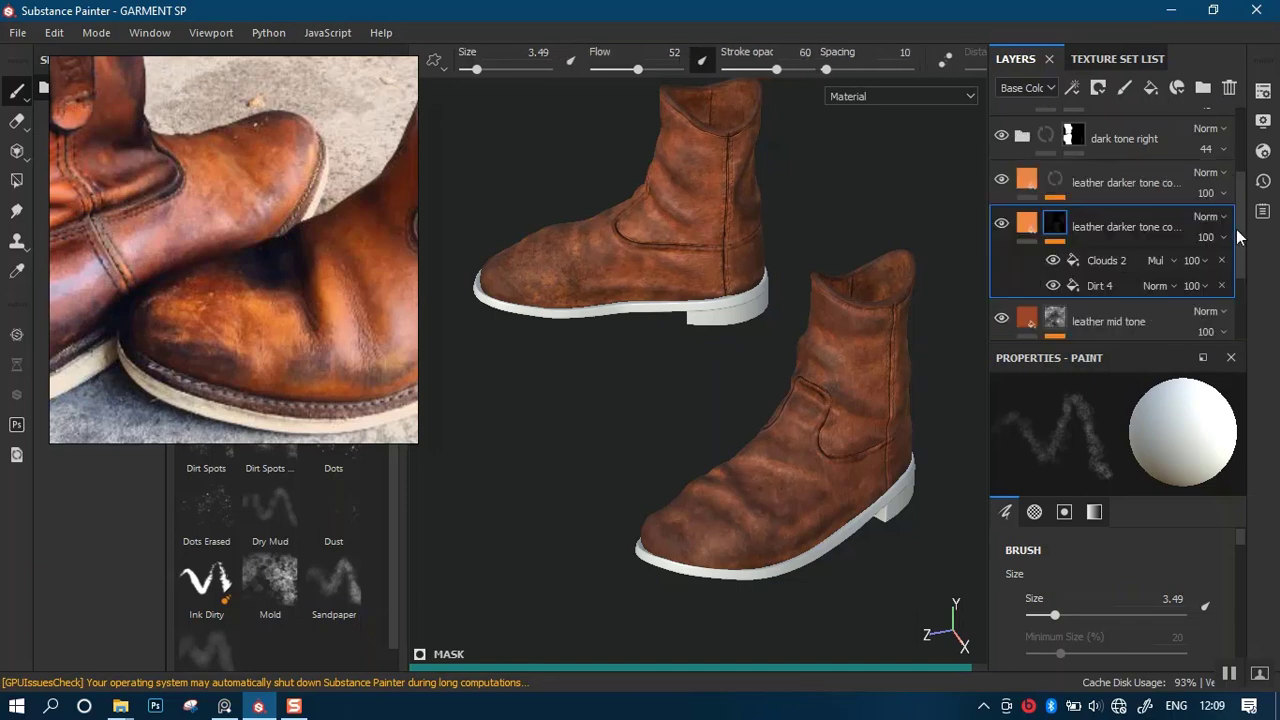
double_click(1100, 182)
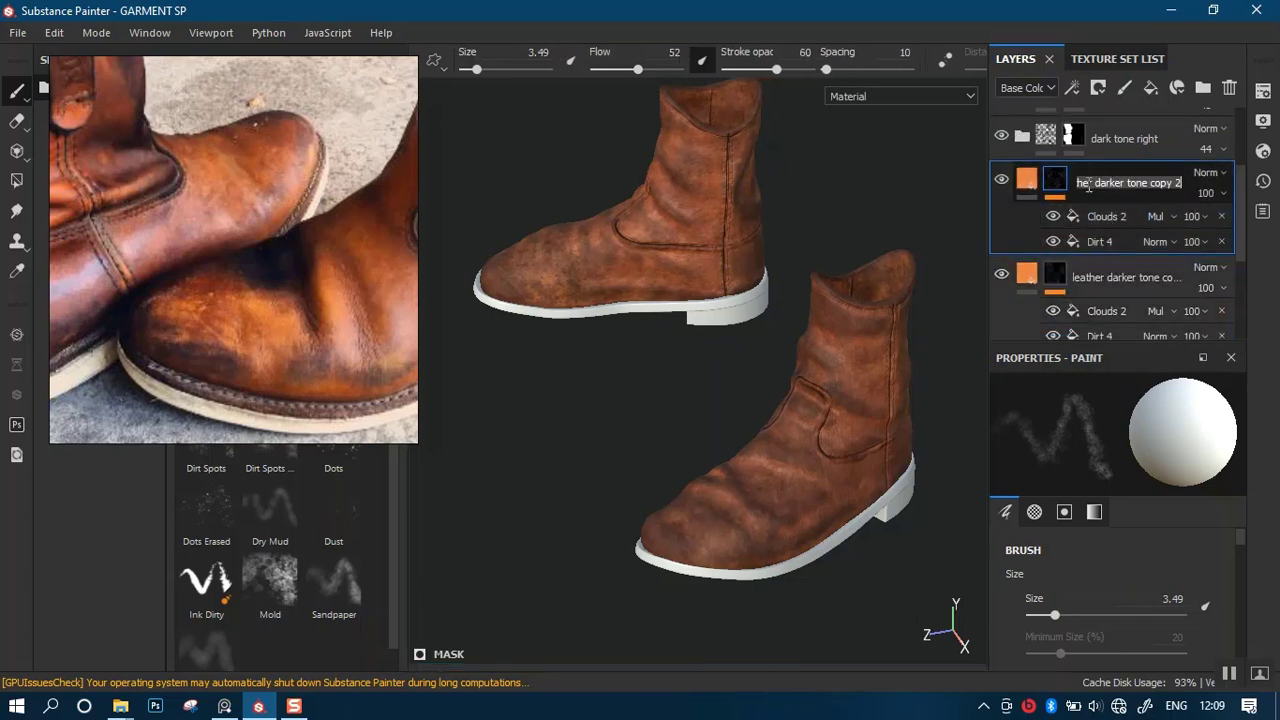
left_click_drag(1184, 183, 1107, 182)
type("bright")
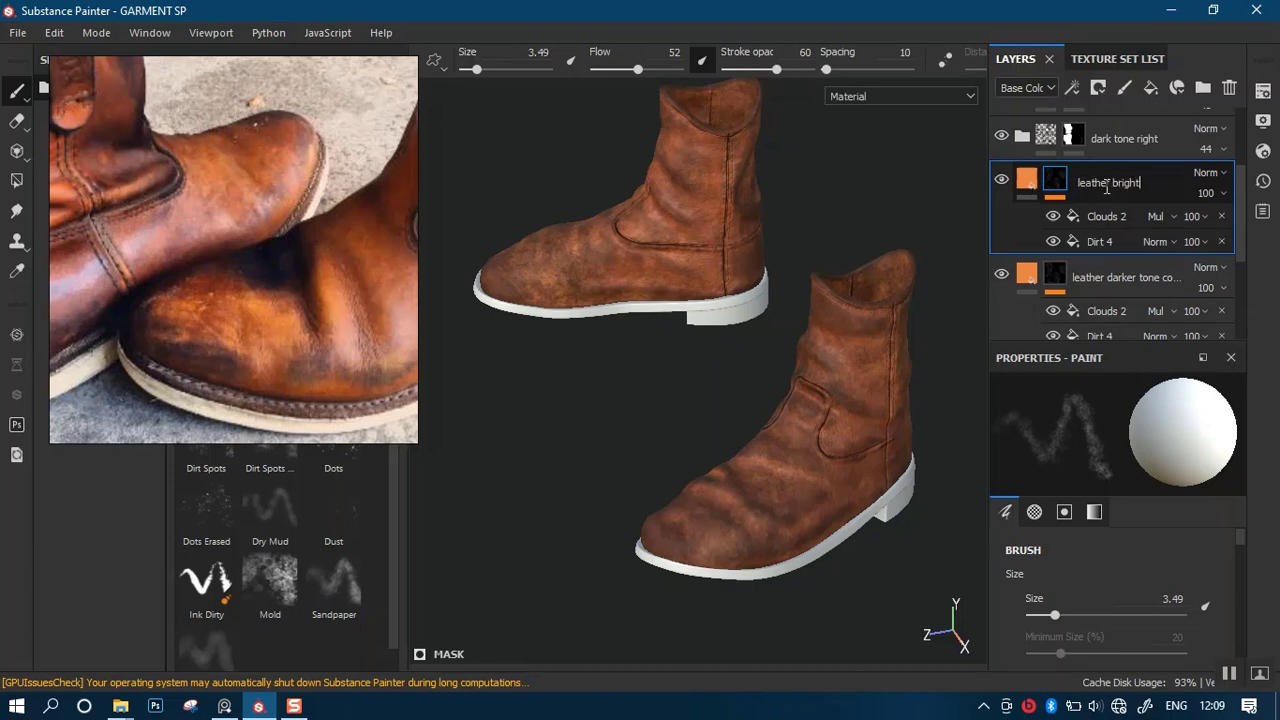
Rename the lower orange layer, directly above leather mid tone, as leather bright too.
double_click(1113, 276)
left_click_drag(1096, 279, 1200, 288)
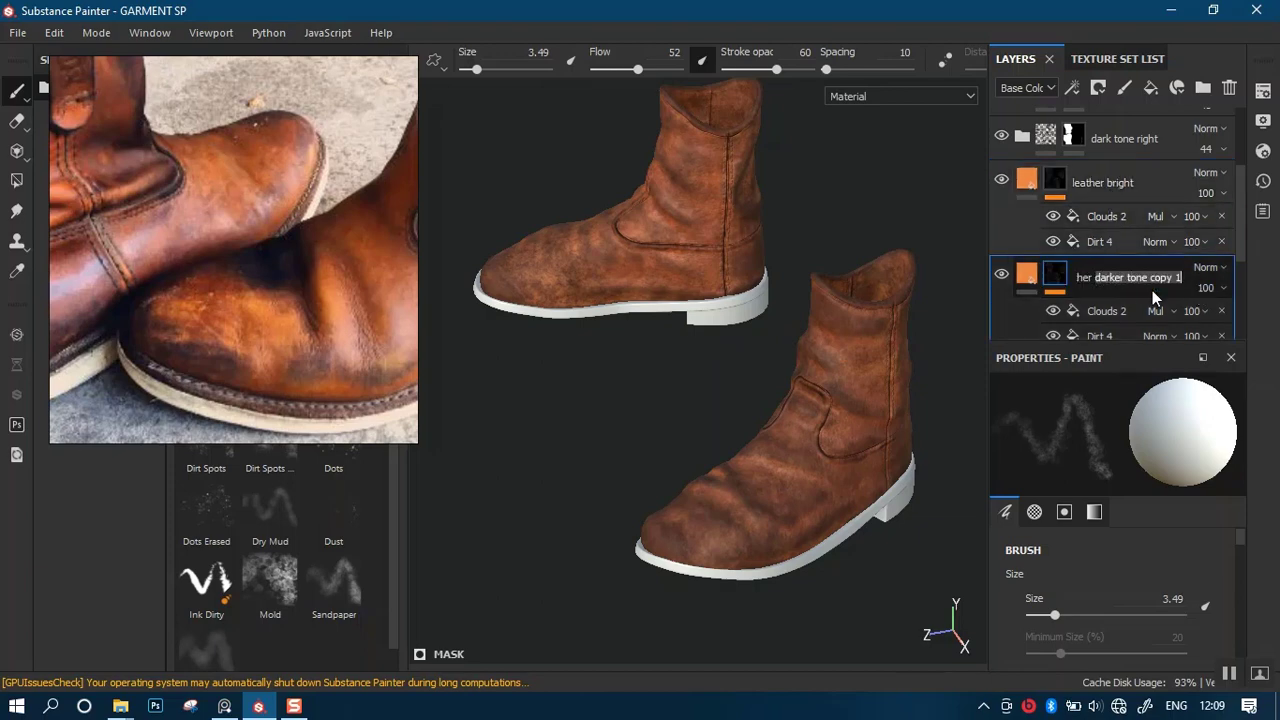
type("brig")
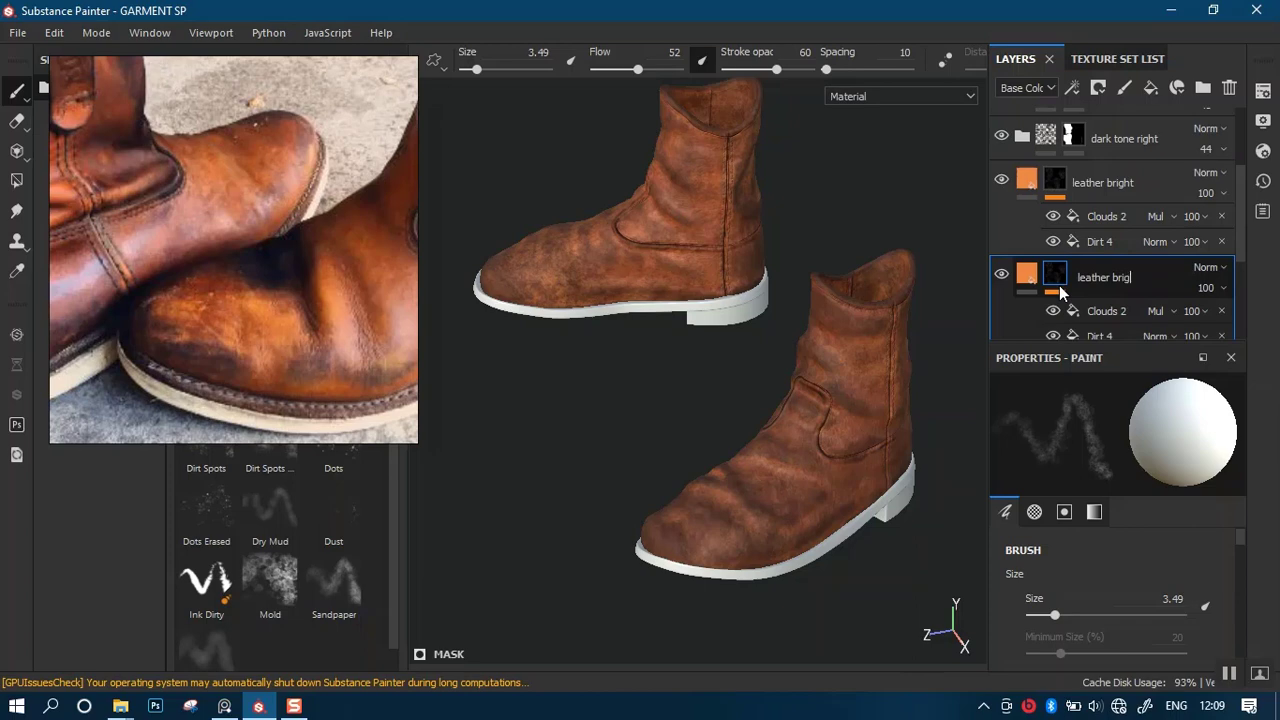
type("ht")
key("Return")
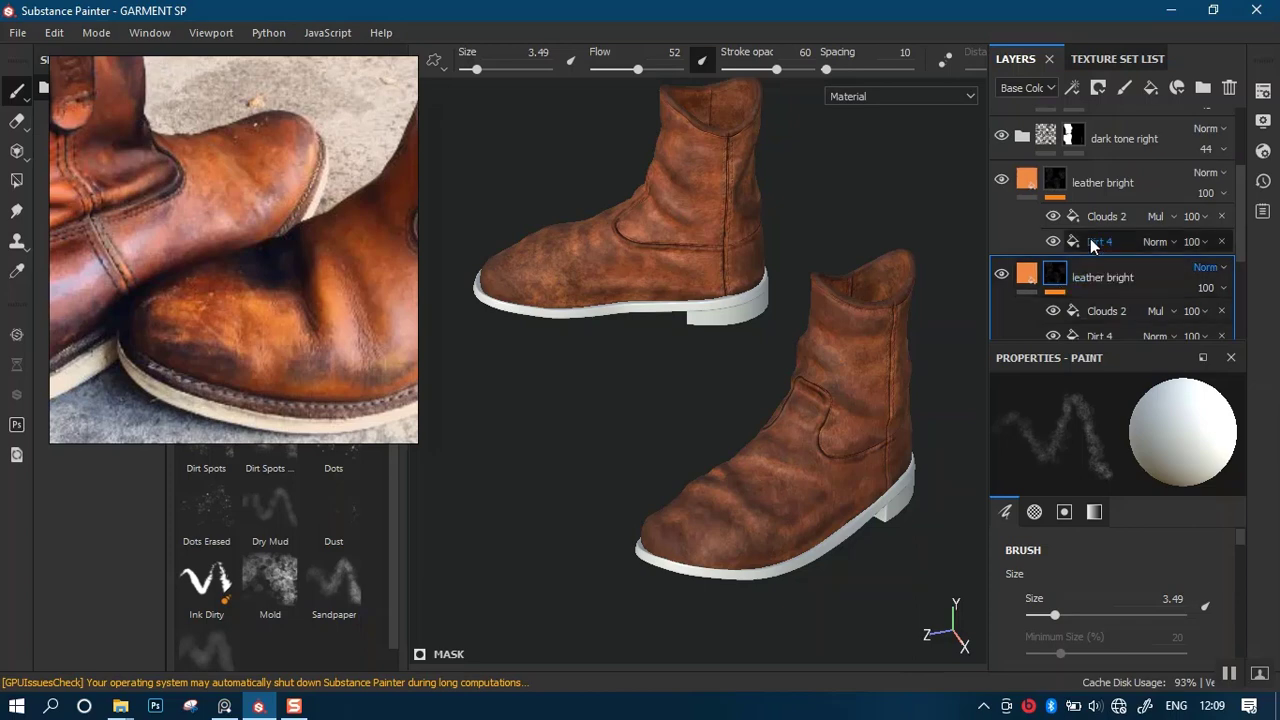
Move the upper leather bright layer to the top of the stack and replace its mask with an empty black mask.
left_click(1100, 202)
left_click_drag(1100, 202, 1091, 137)
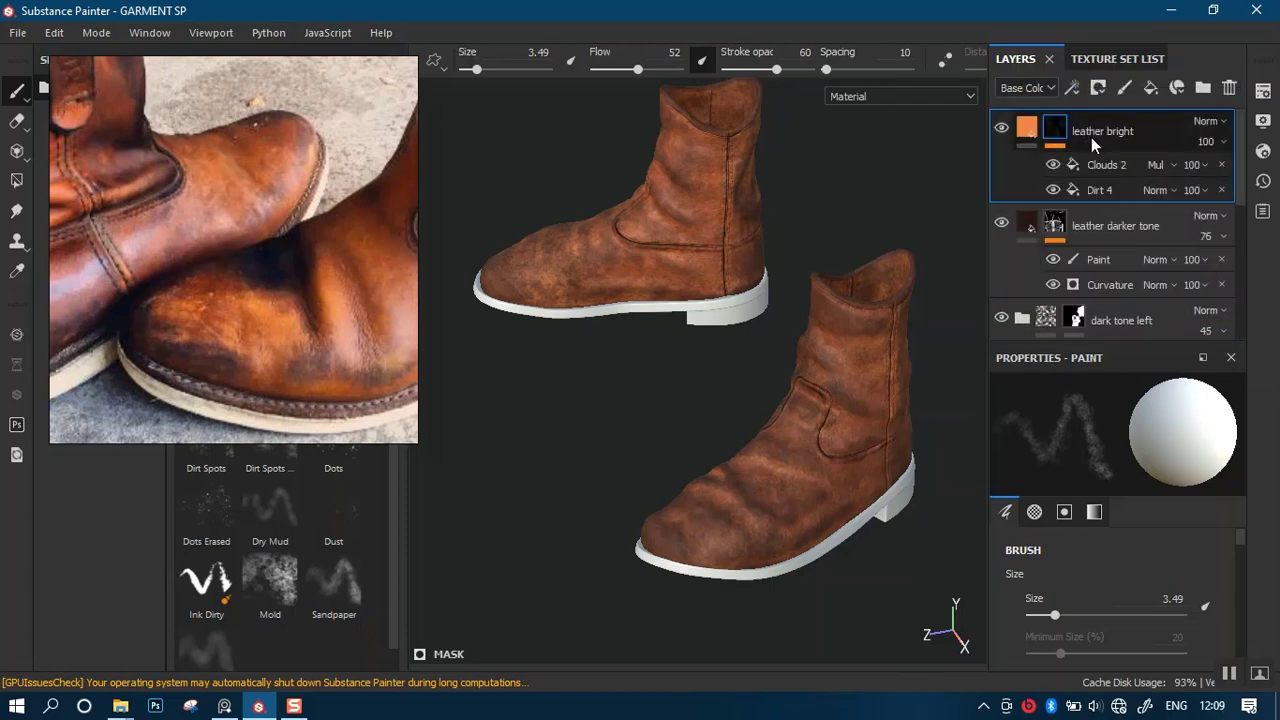
scroll(655, 290, "down", 1)
left_click_drag(656, 292, 682, 302, "alt")
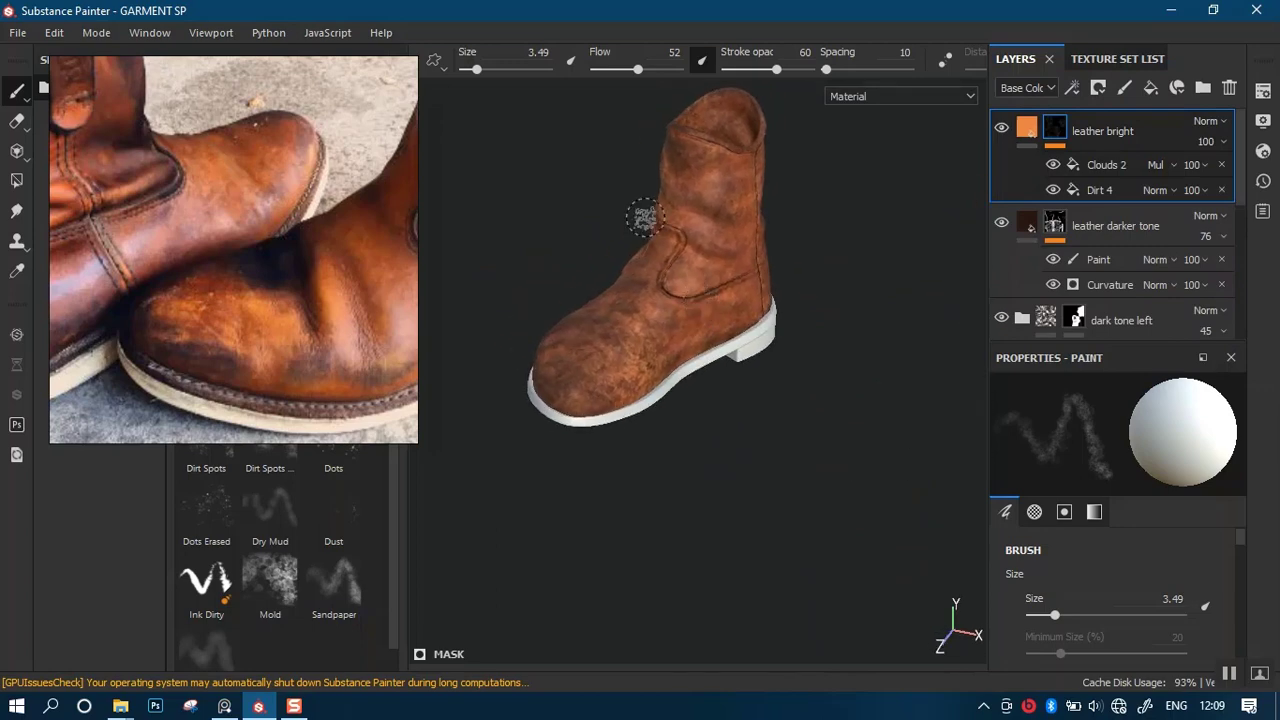
right_click_drag(643, 217, 853, 245, "alt")
right_click(1055, 137)
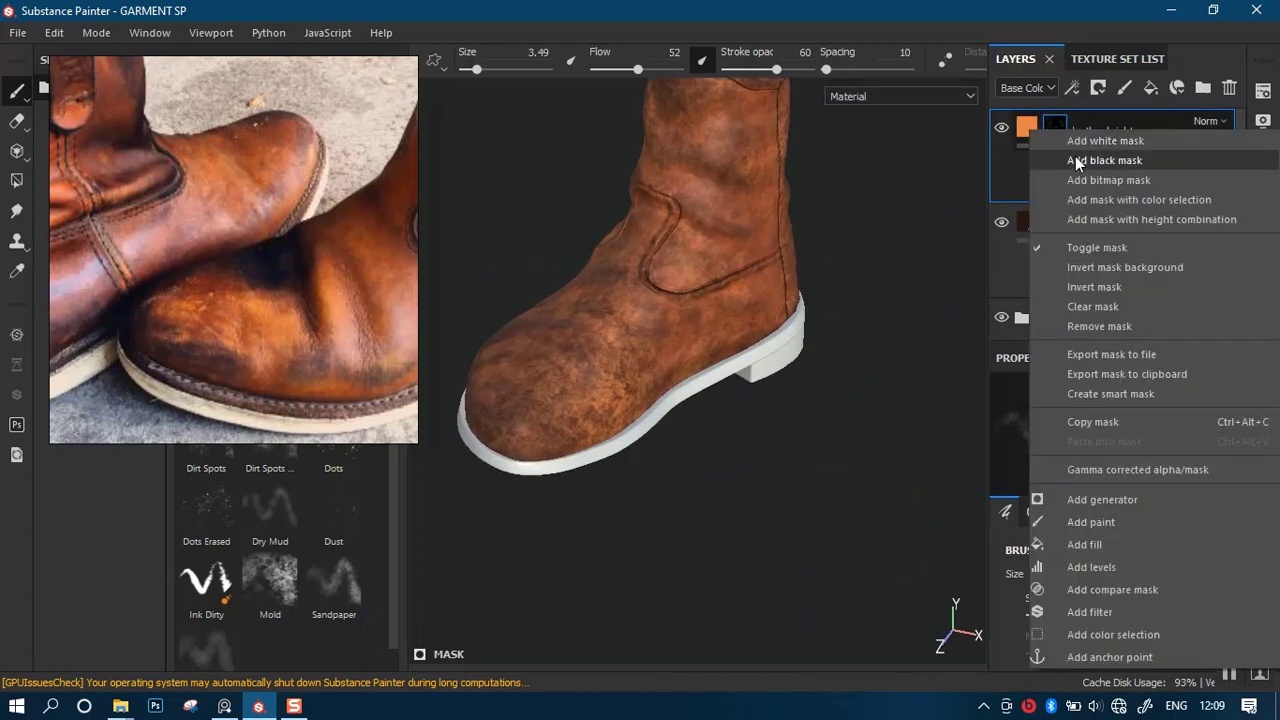
left_click(1075, 157)
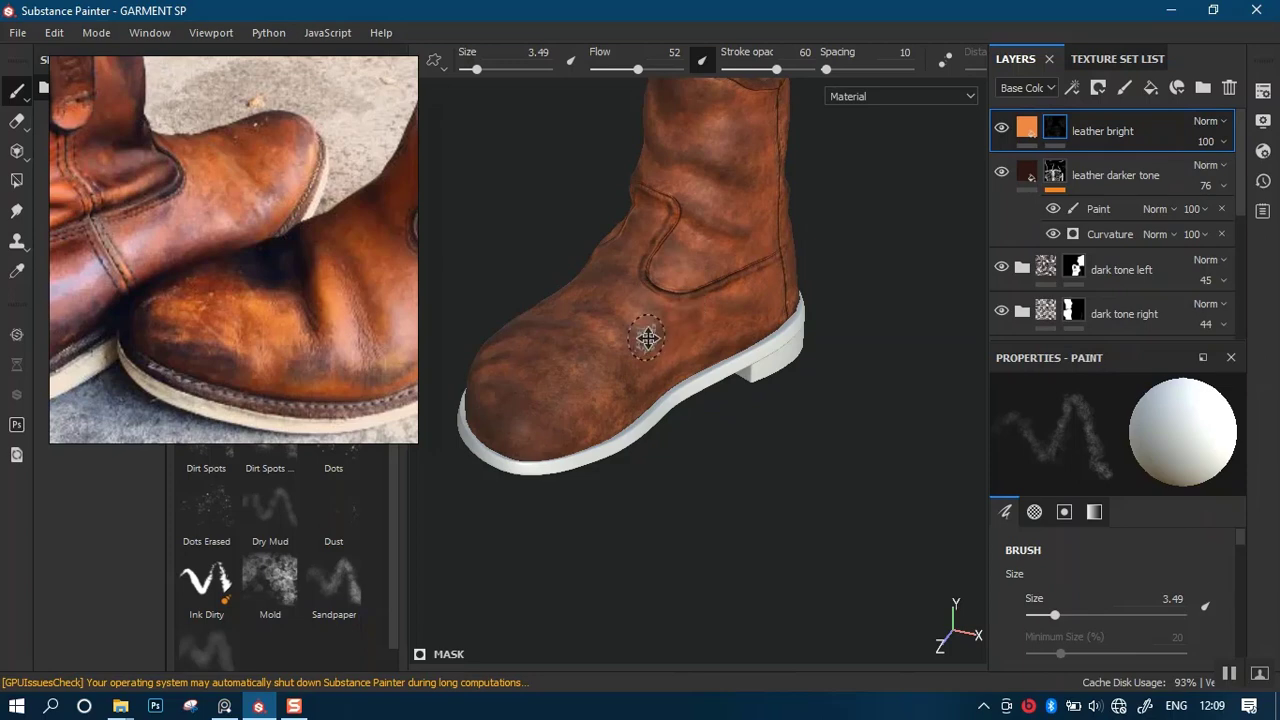
Move the reference photo off the shelf and search the smart masks for "stain".
middle_click_drag(649, 337, 677, 343, "alt")
left_click_drag(249, 327, 648, 98)
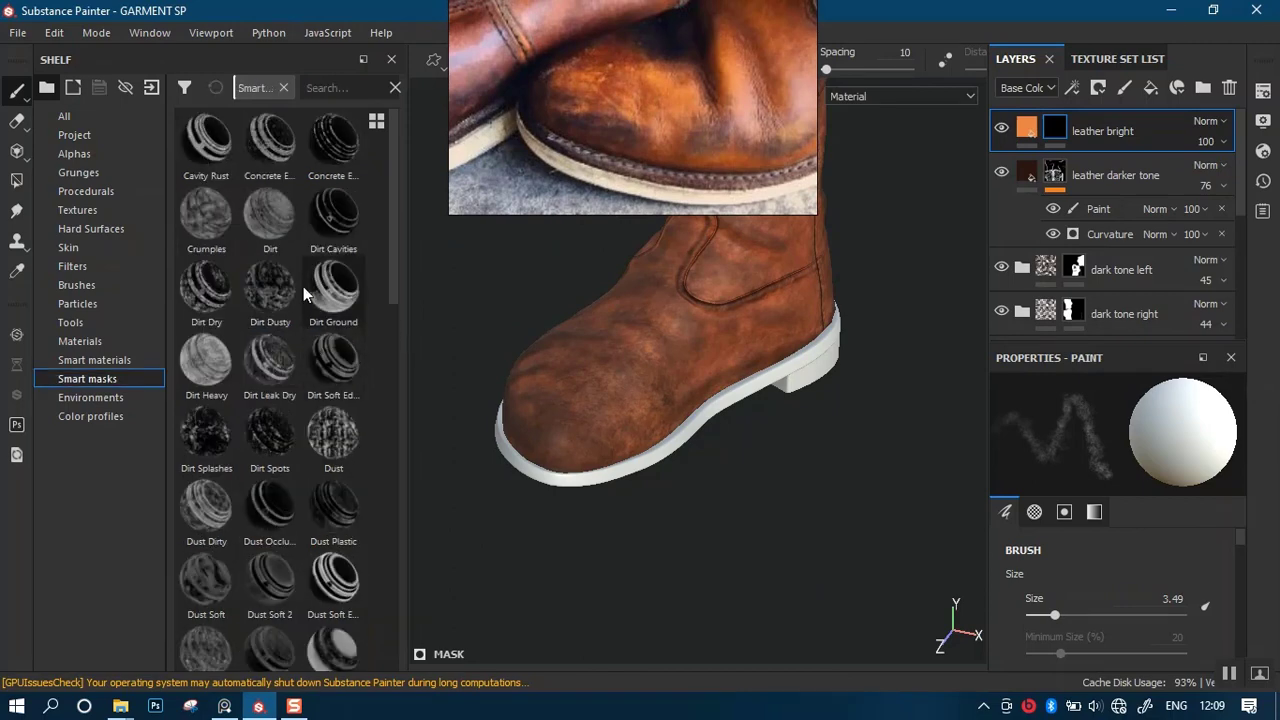
right_click_drag(687, 455, 677, 418, "alt")
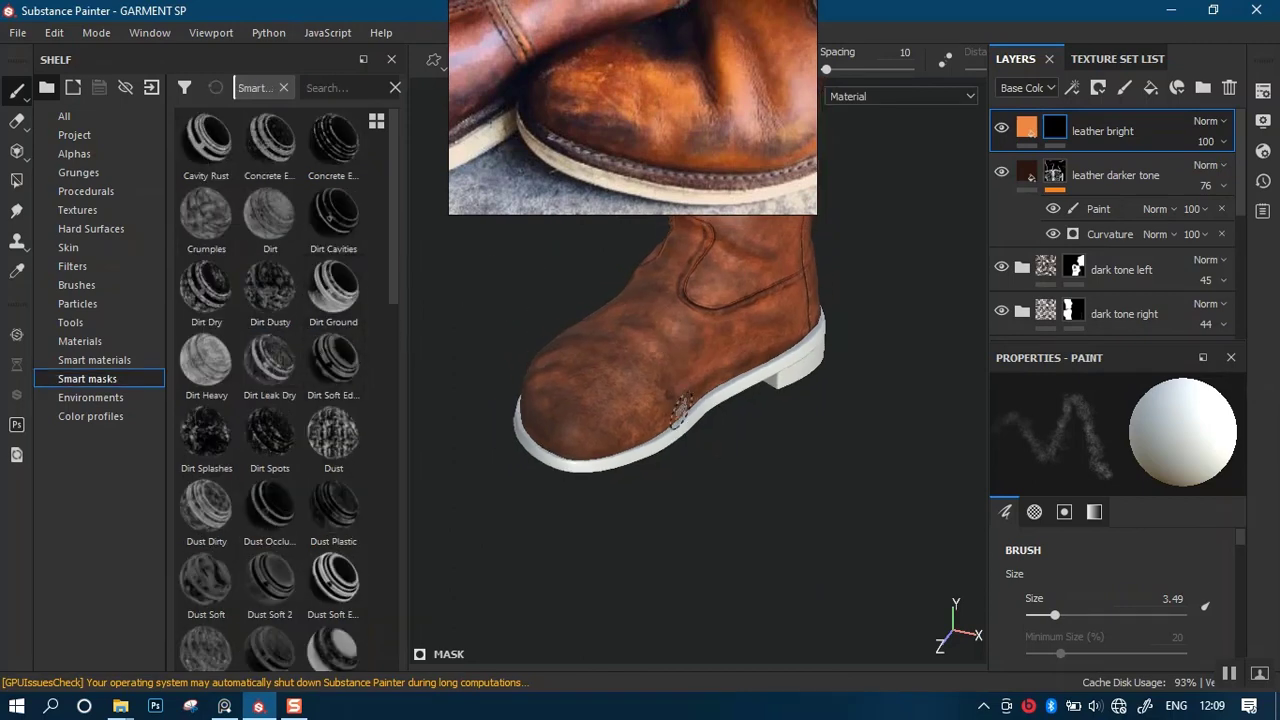
middle_click_drag(686, 400, 684, 458, "alt")
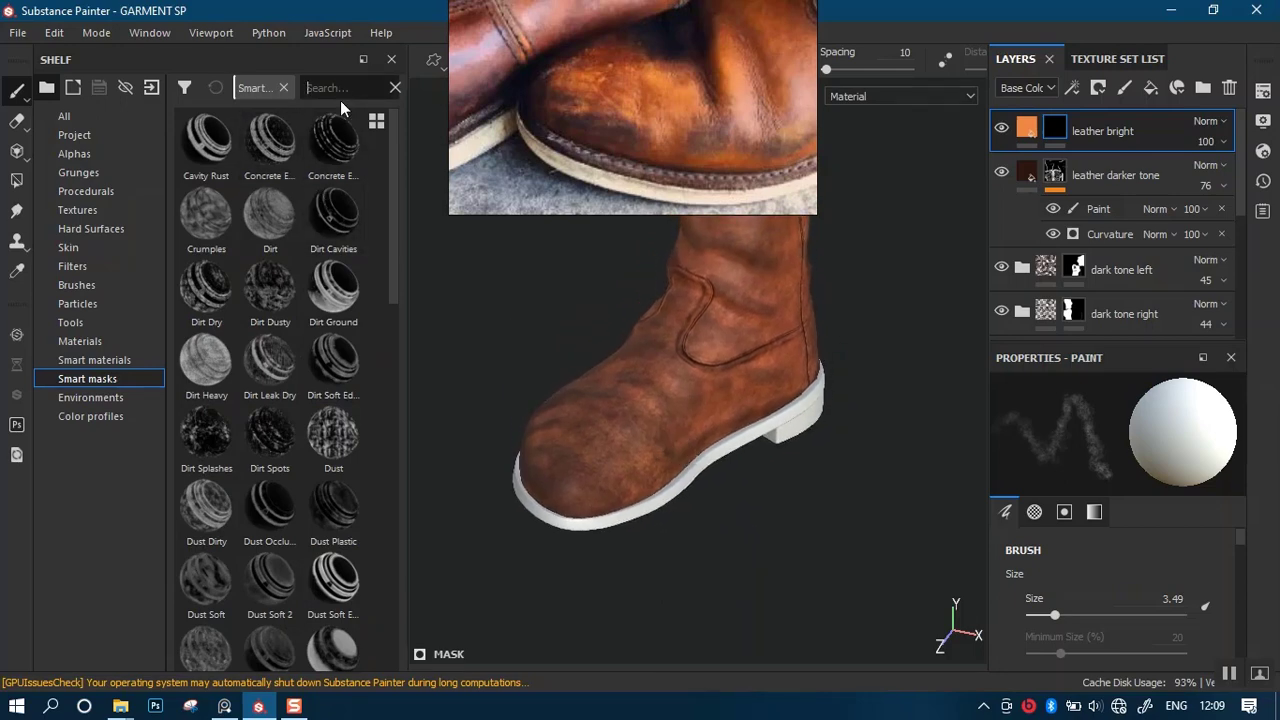
type("stain")
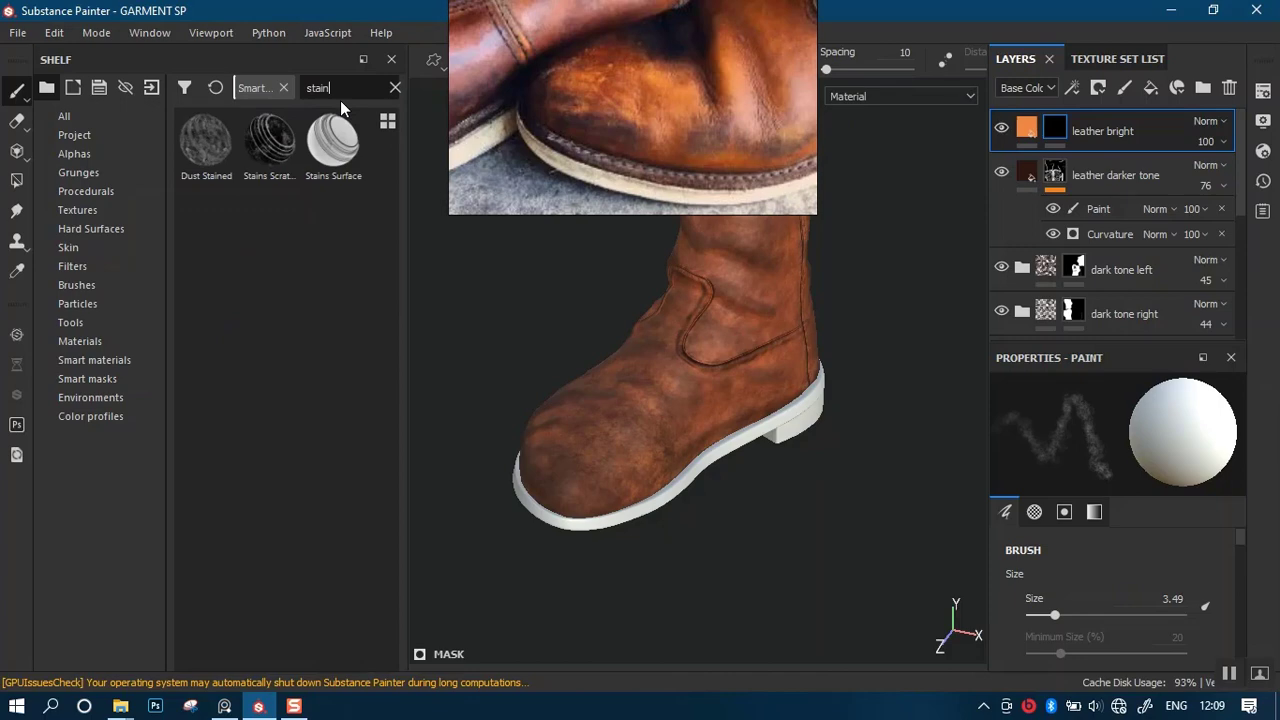
Apply the Stains Scratched smart mask to the top leather bright layer and move the reference photo back over the shelf.
left_click(268, 152)
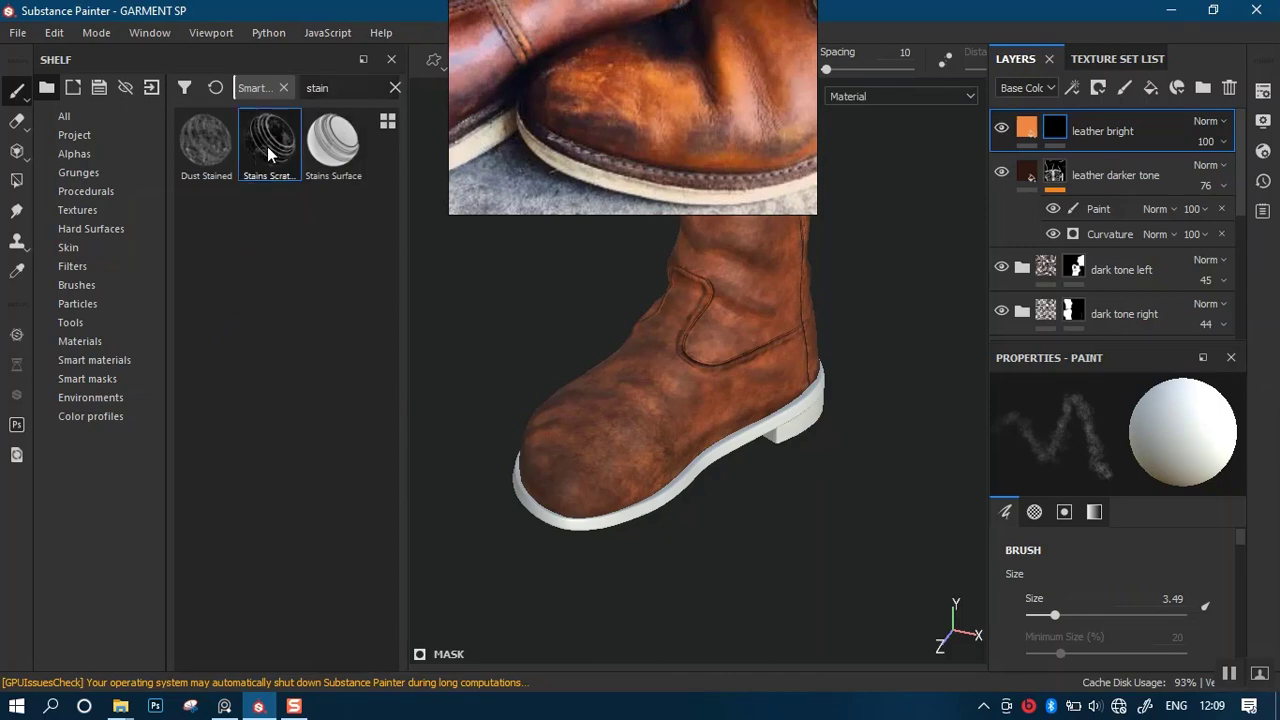
left_click_drag(268, 152, 1030, 131)
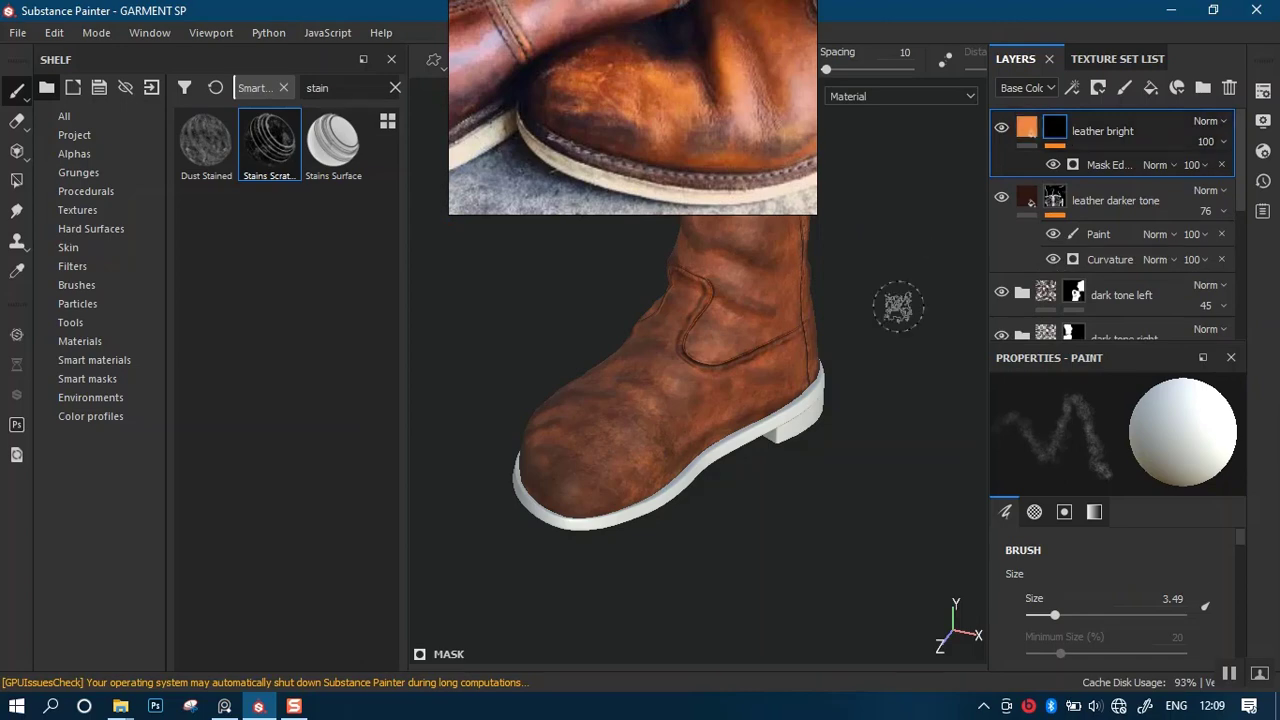
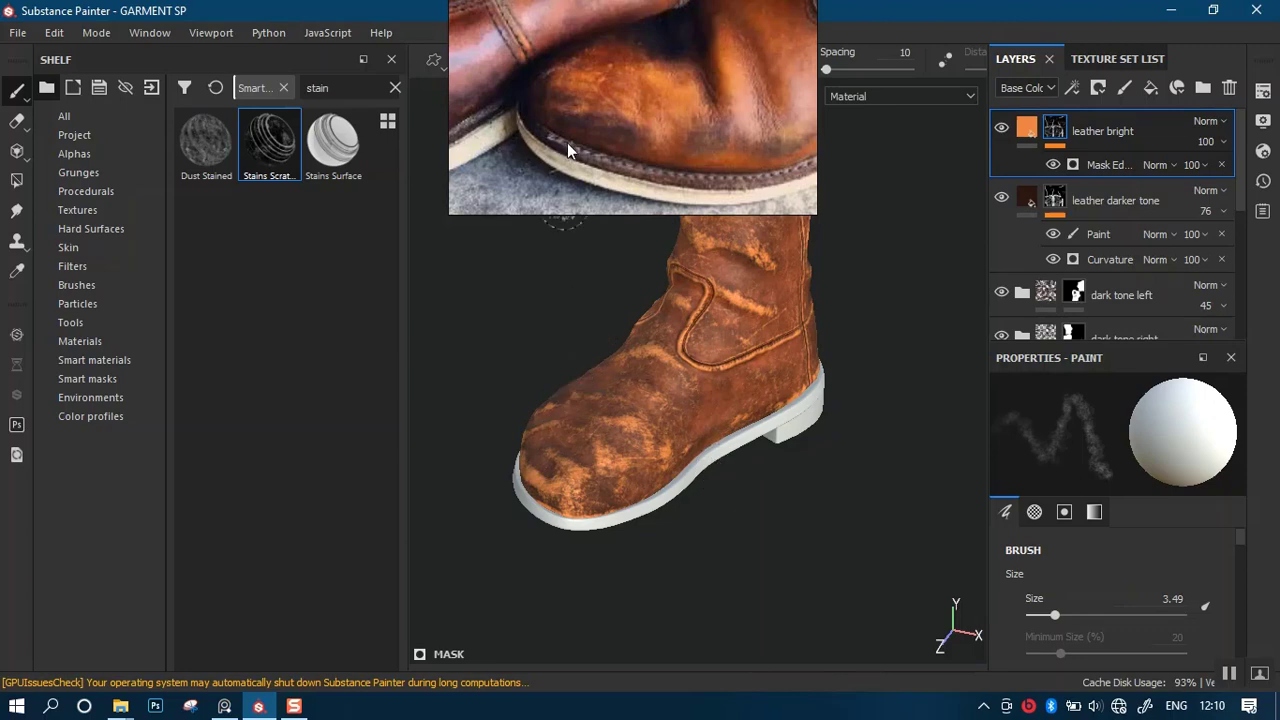
left_click_drag(629, 131, 271, 355)
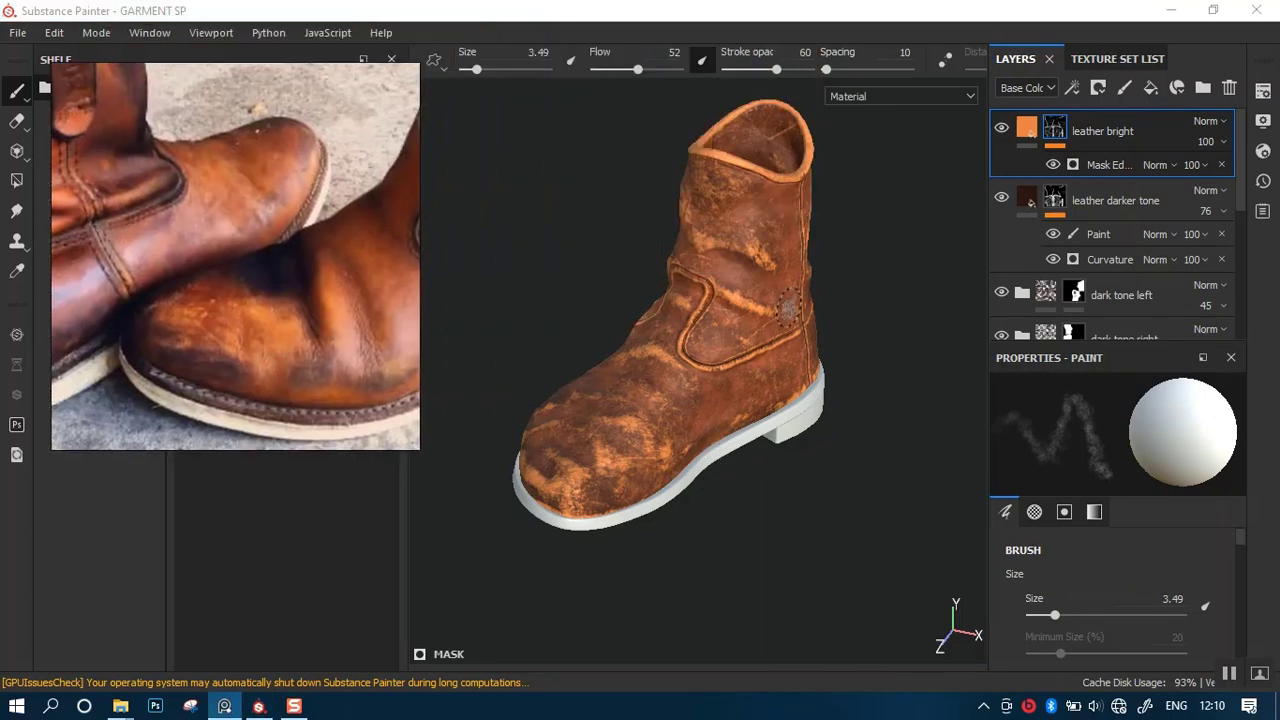
Enable the height channel in the fill material of the top leather bright layer.
scroll(795, 465, "up", 3)
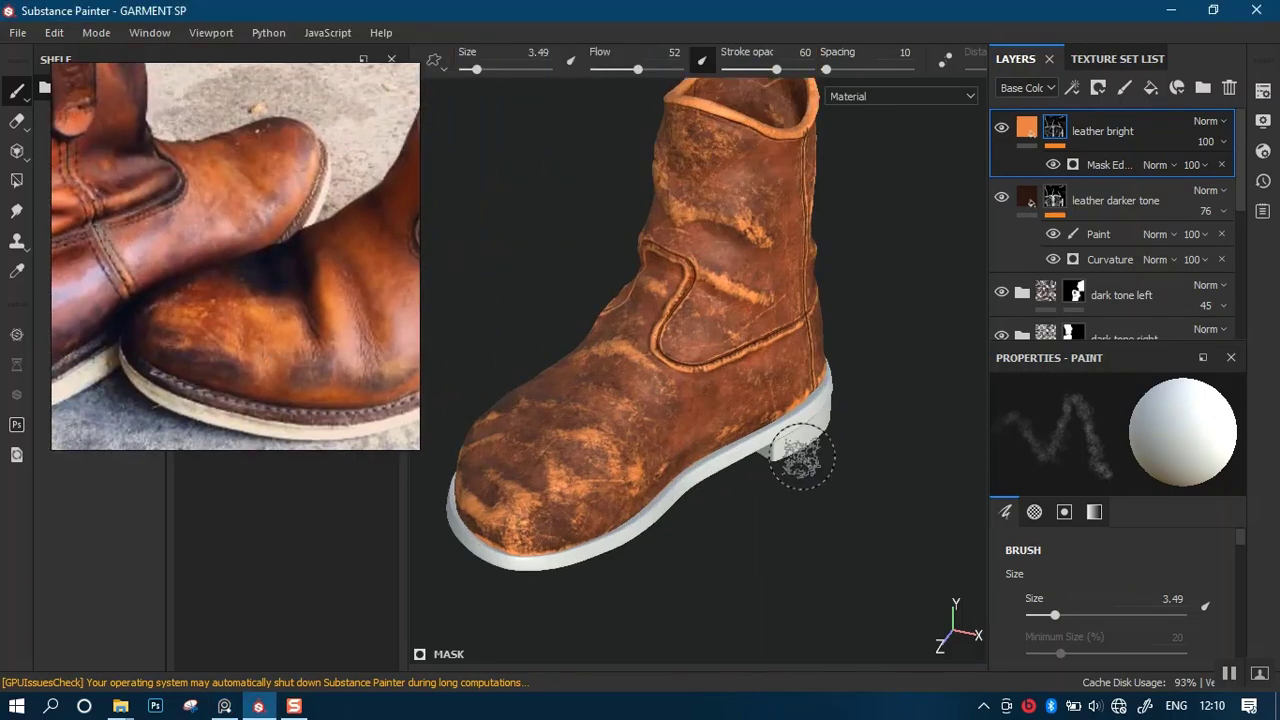
middle_click_drag(736, 418, 803, 409, "alt")
right_click_drag(750, 387, 755, 522, "alt")
left_click_drag(728, 452, 740, 415, "alt")
scroll(751, 367, "up", 1)
left_click(1029, 124)
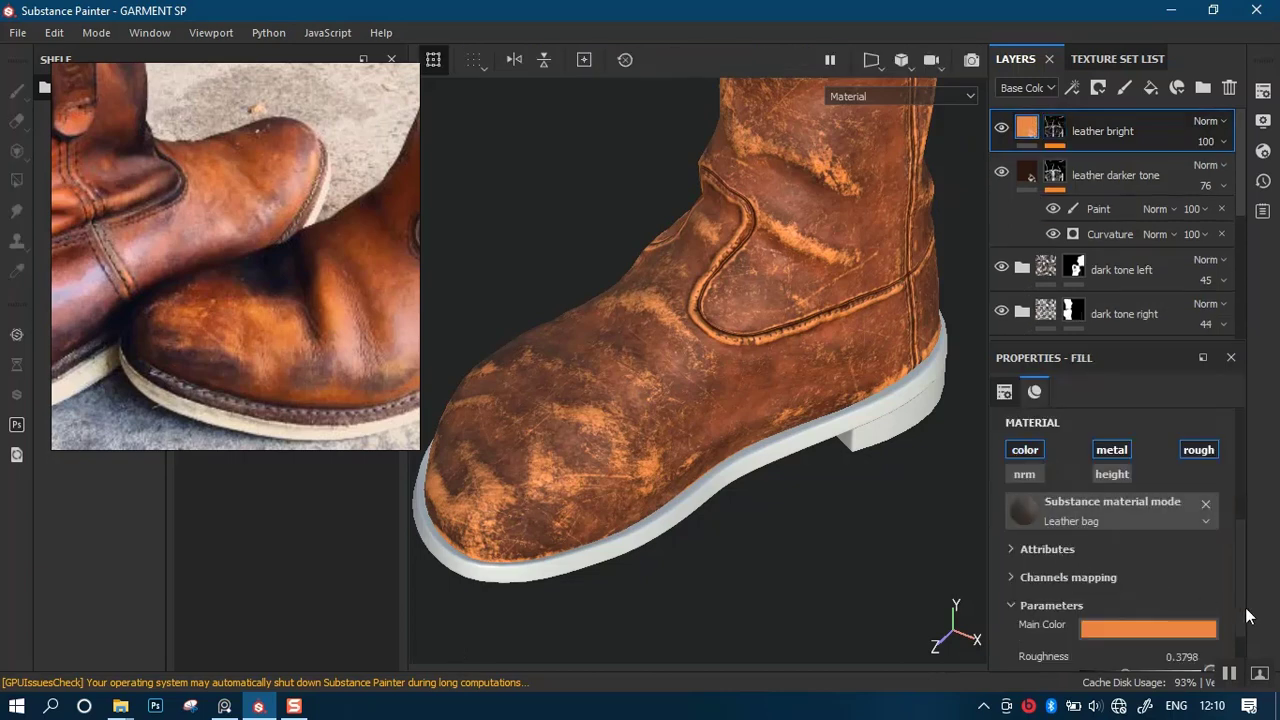
scroll(1233, 609, "down", 1)
scroll(1242, 630, "up", 2)
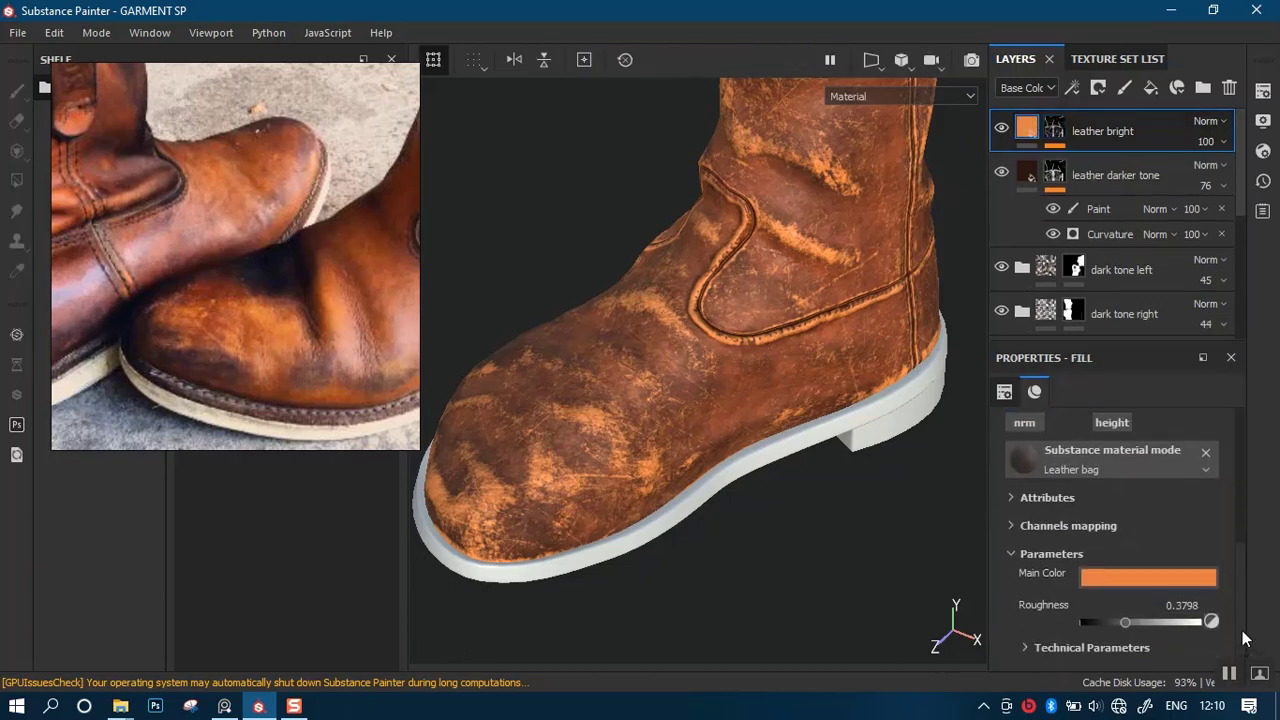
scroll(1243, 643, "down", 2)
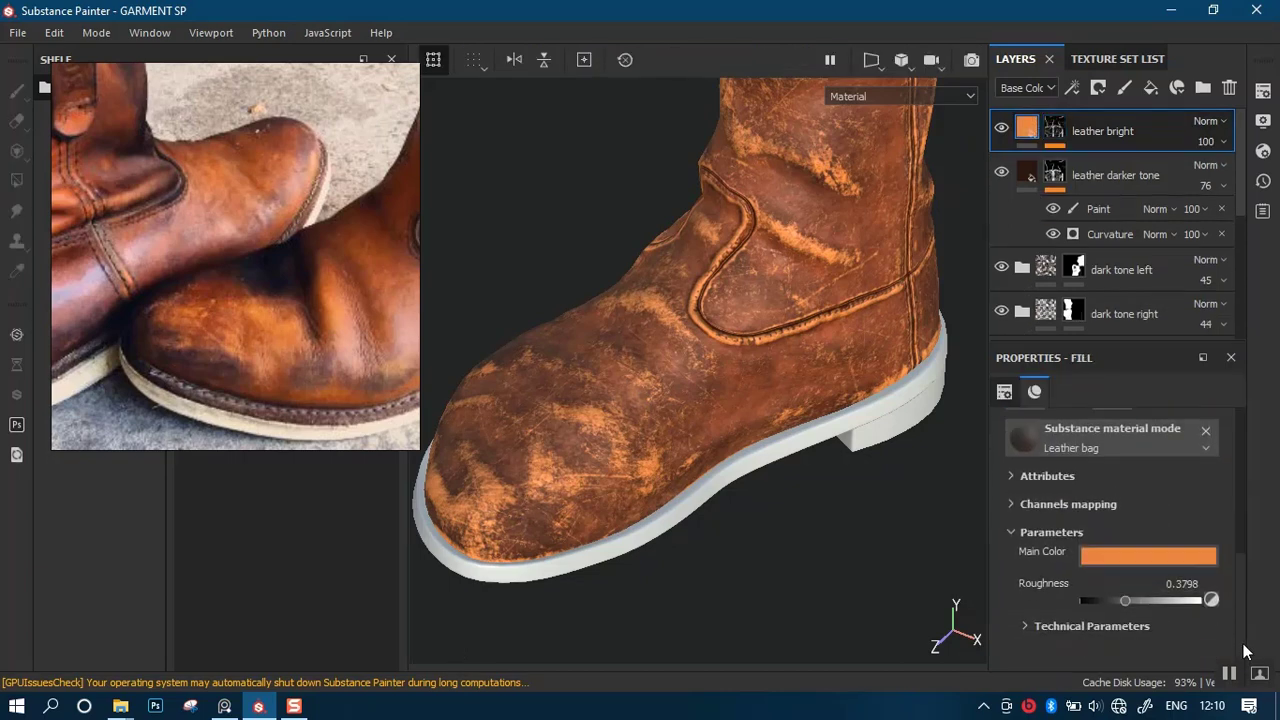
left_click(1036, 627)
scroll(1239, 616, "down", 2)
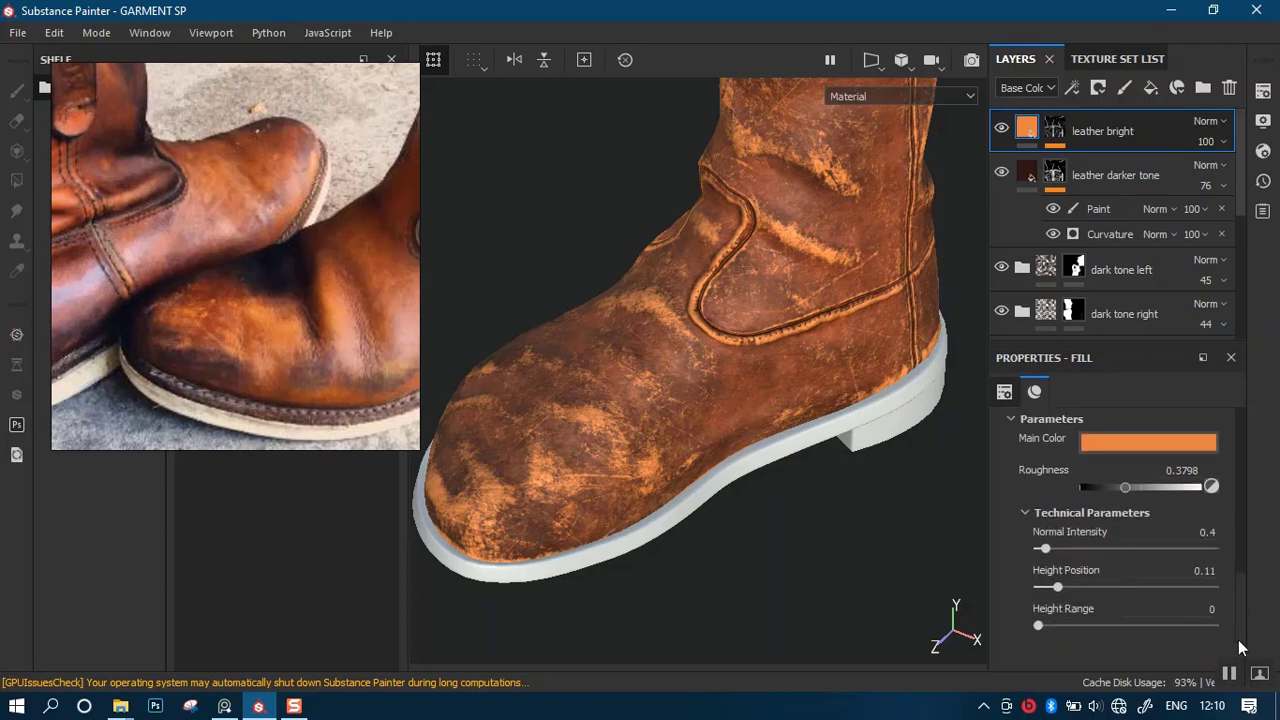
scroll(1241, 633, "up", 4)
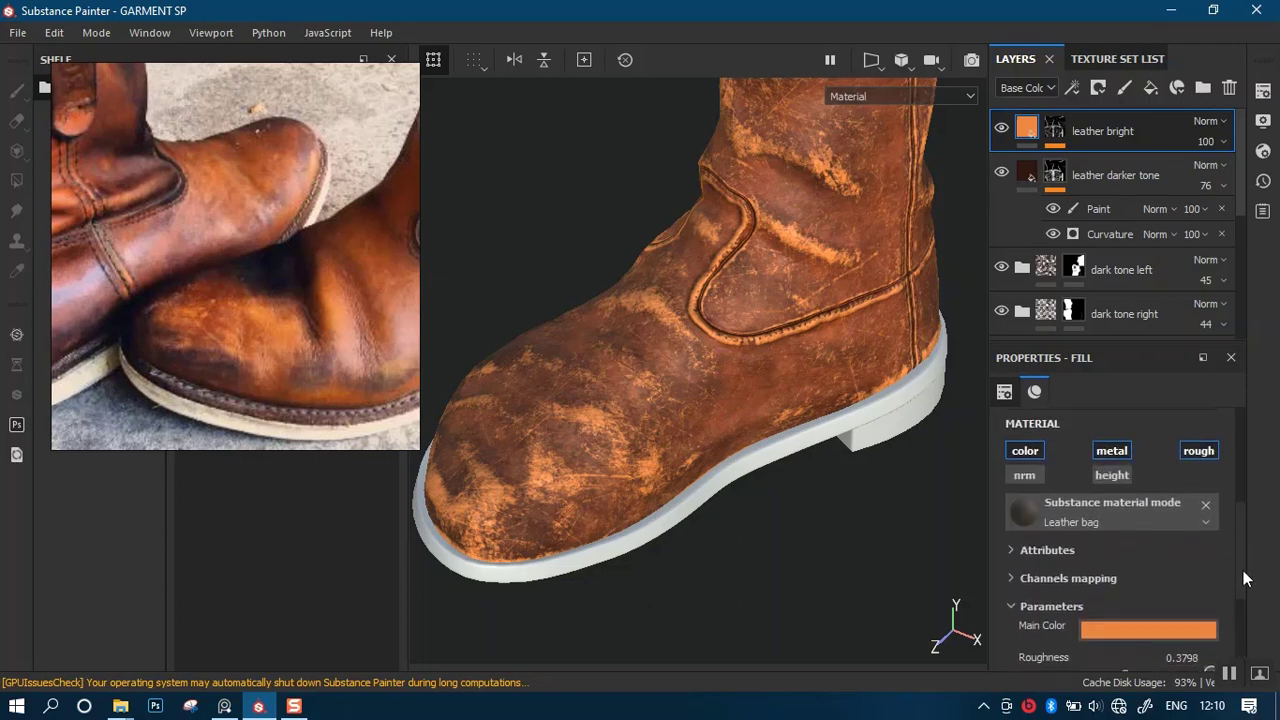
left_click(1107, 477)
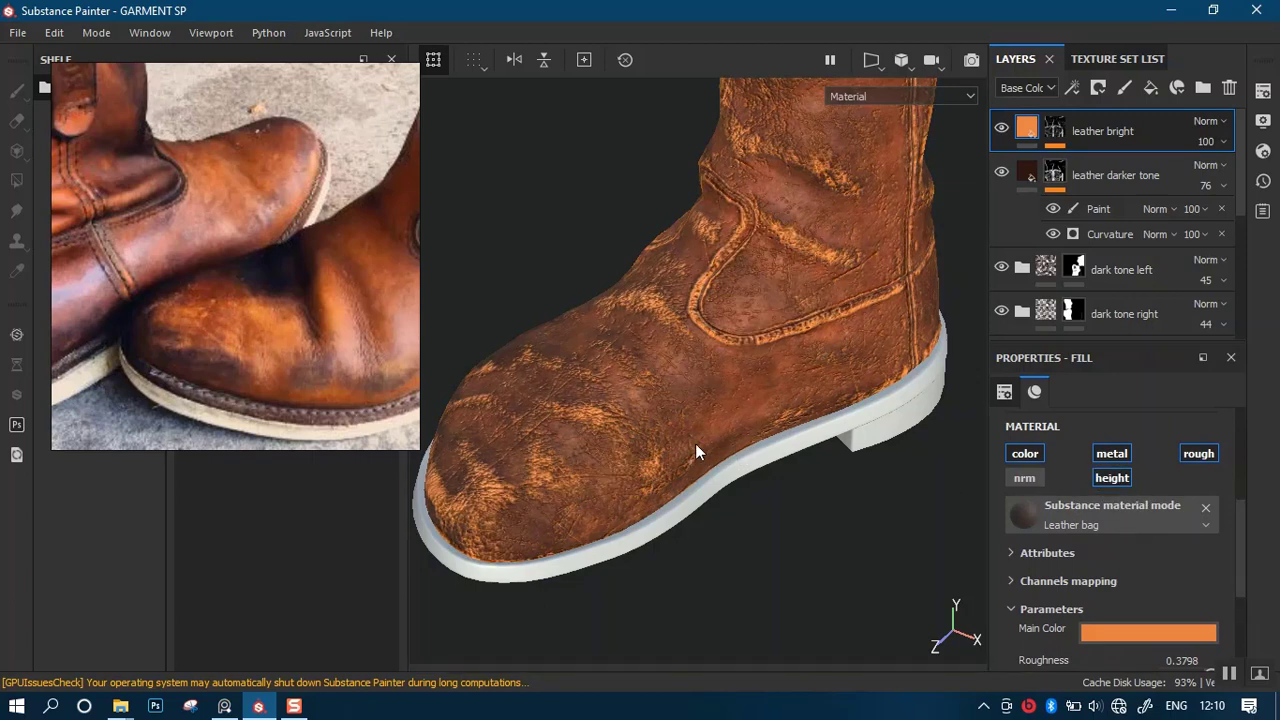
left_click_drag(695, 443, 701, 415, "alt")
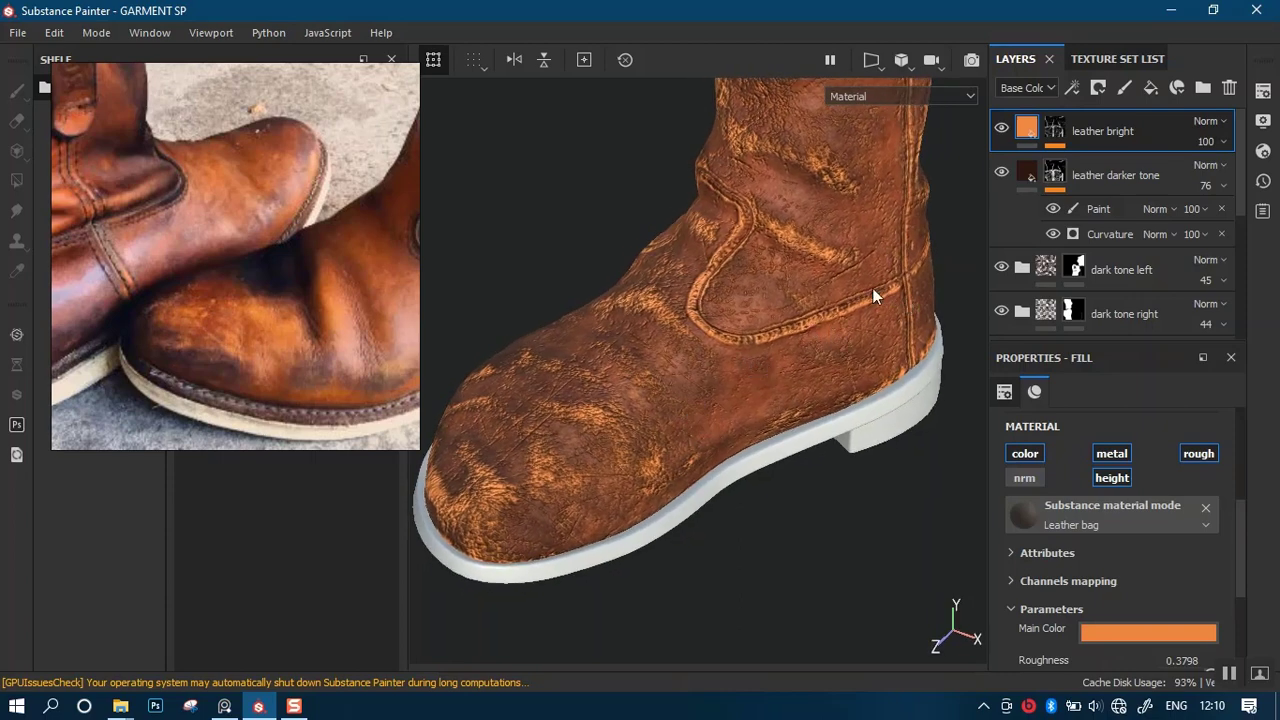
Lower the top leather bright layer's opacity in the Height channel to 19.
left_click(1036, 88)
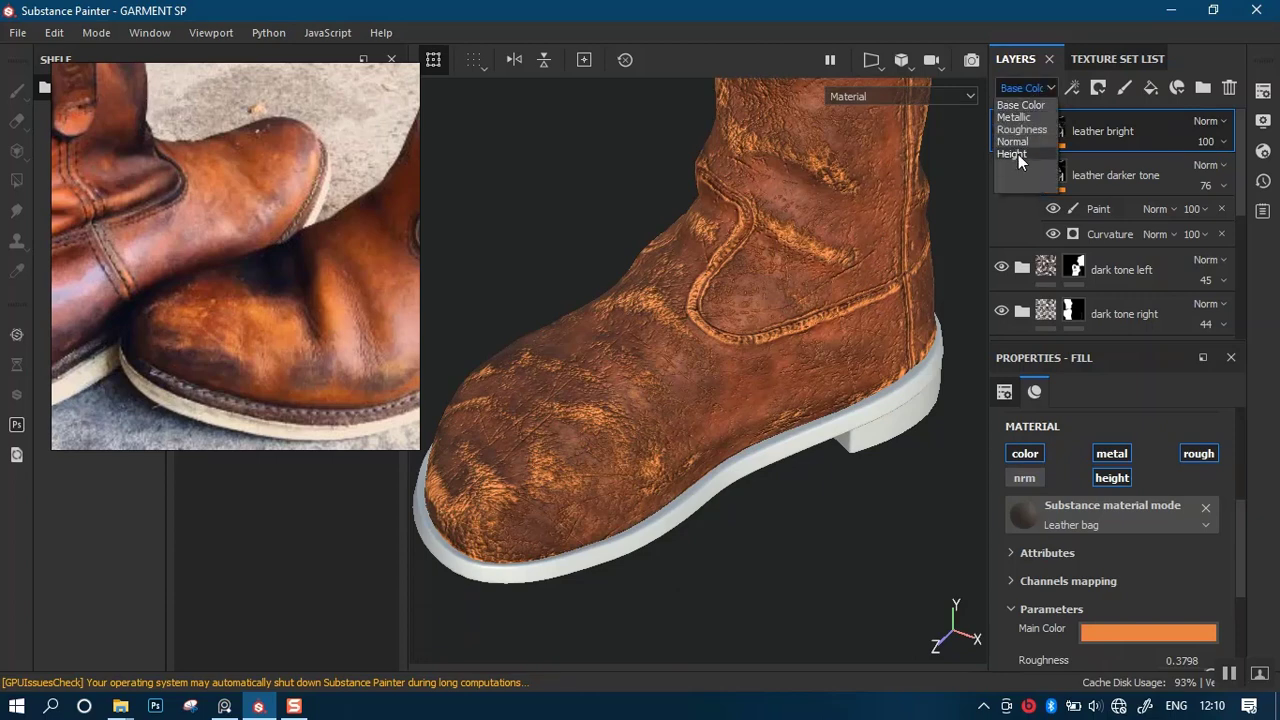
left_click(1017, 154)
left_click(1224, 142)
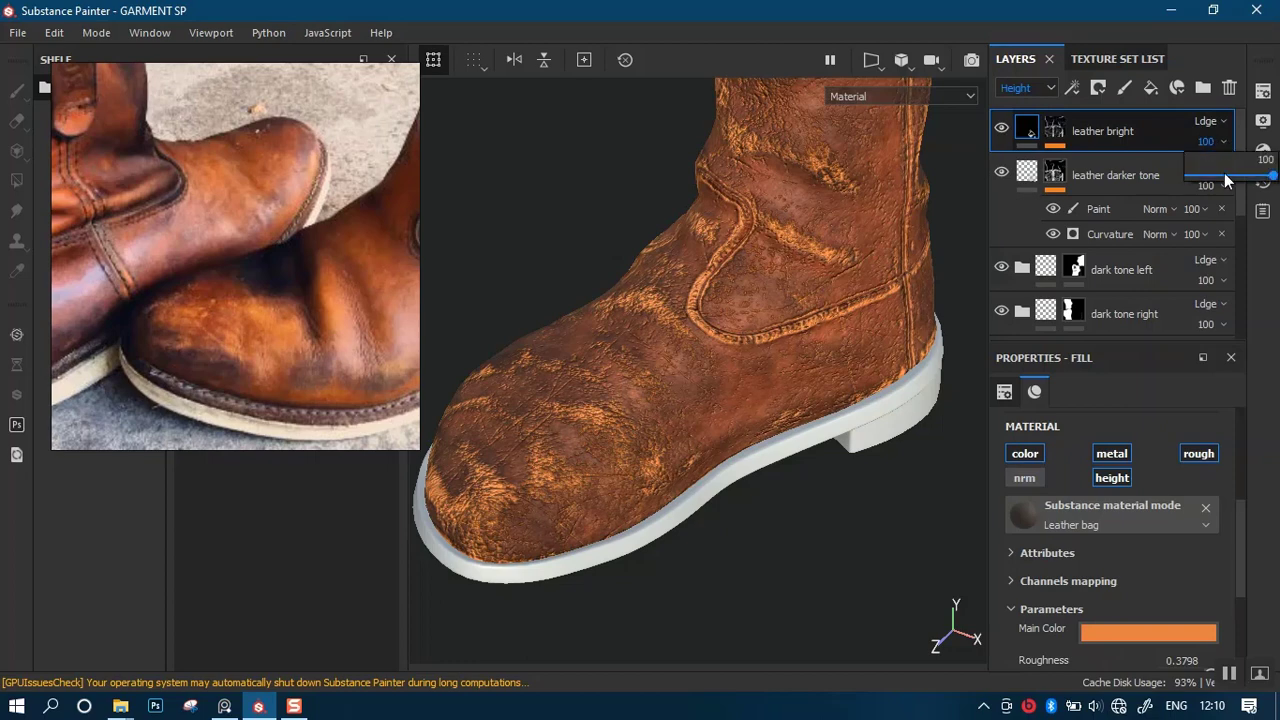
mouse_move(1223, 174)
left_mouse_down()
mouse_move(1197, 181)
mouse_move(1266, 178)
mouse_move(1205, 181)
left_mouse_up()
scroll(743, 248, "down", 5)
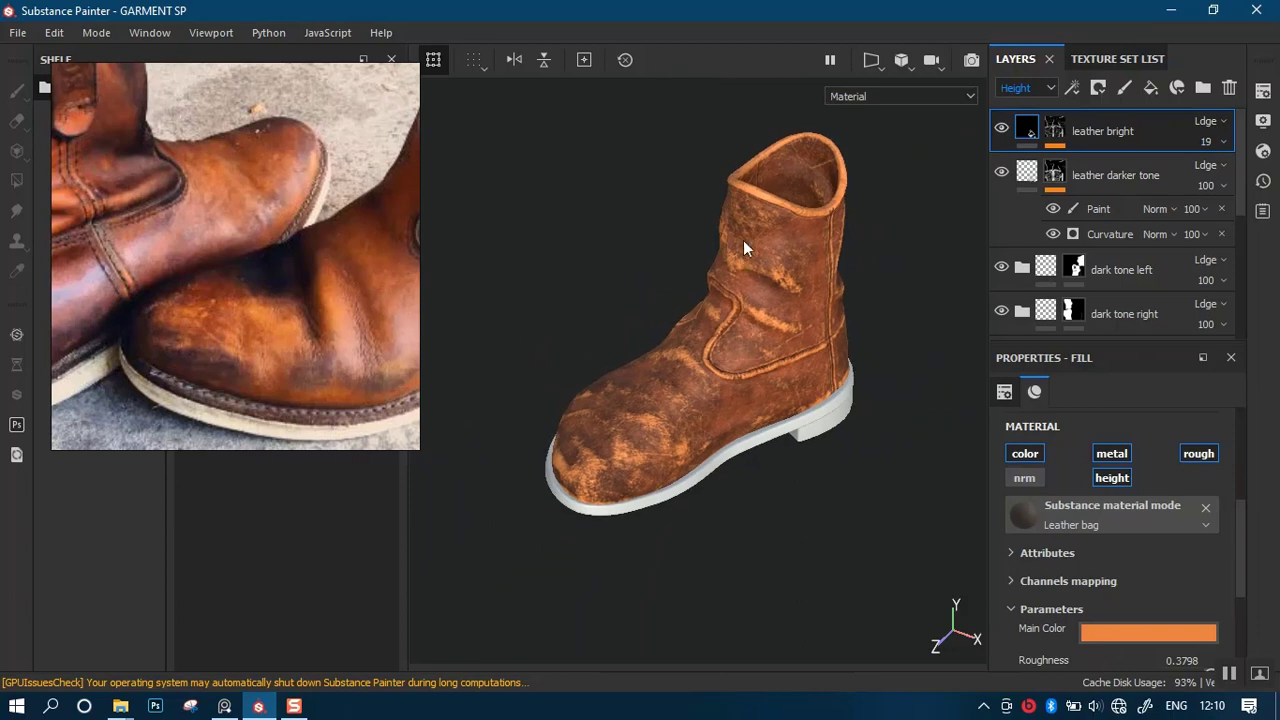
left_click_drag(743, 248, 809, 246, "alt")
scroll(771, 265, "up", 4)
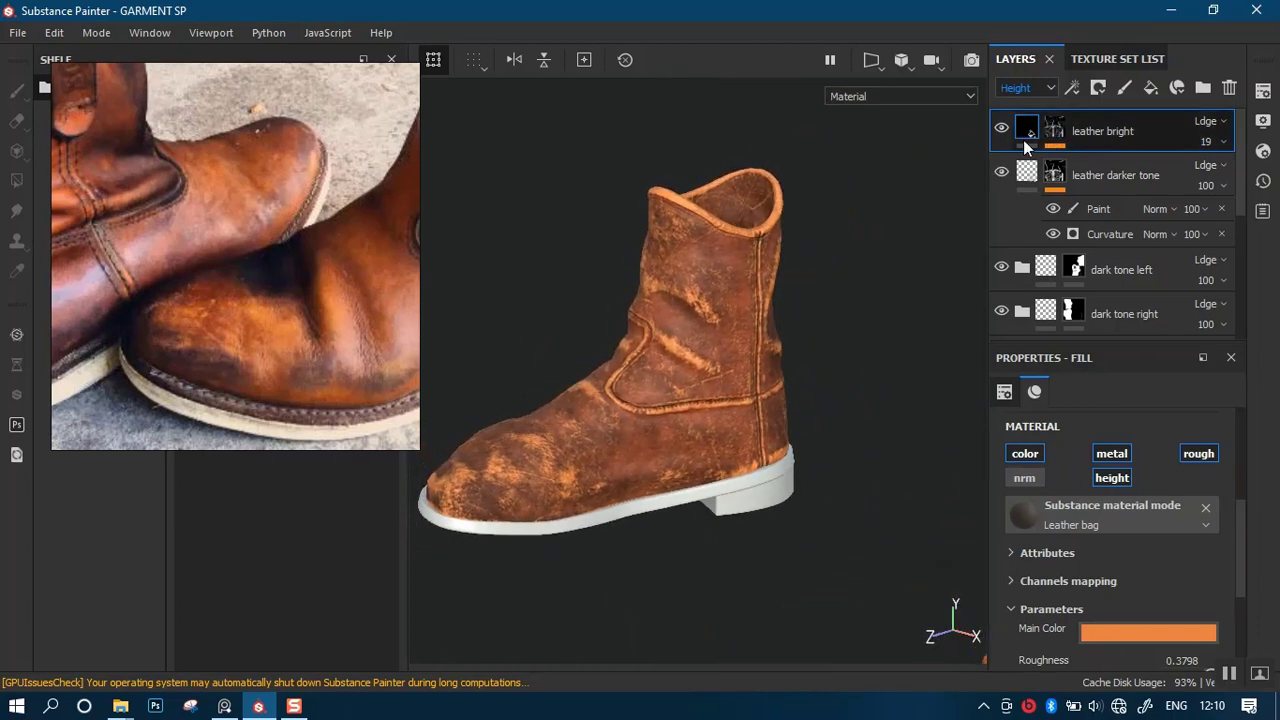
Return the layer stack to Base Color and set the leather bright Mask Editor's Global Balance to 0.2, checking it in mask view.
left_click(1056, 137)
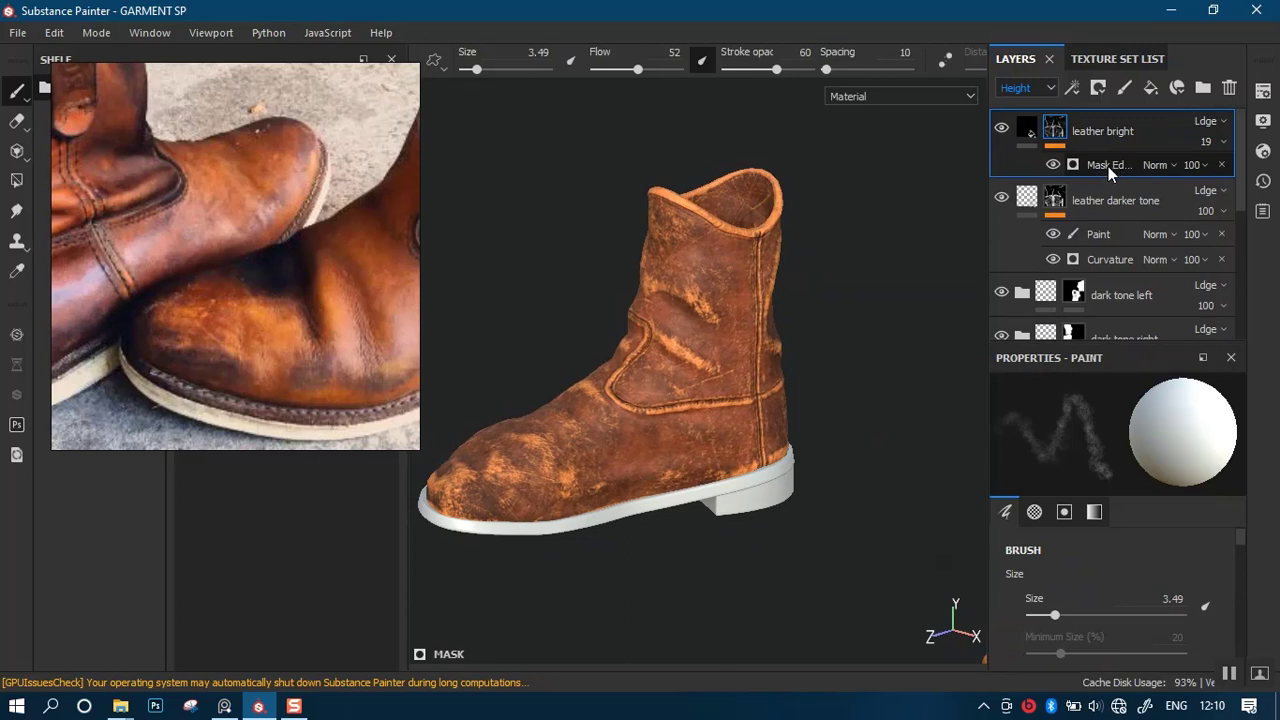
left_click(1038, 108)
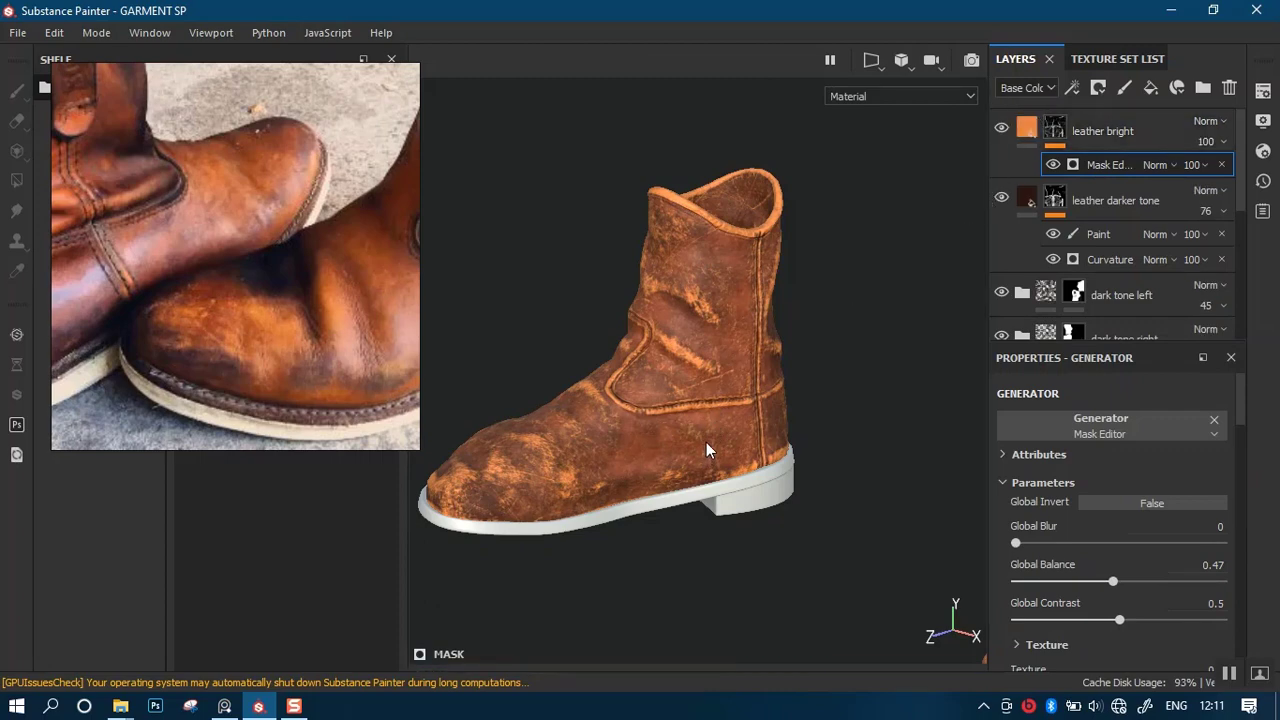
key("c")
left_click_drag(732, 390, 774, 356, "alt")
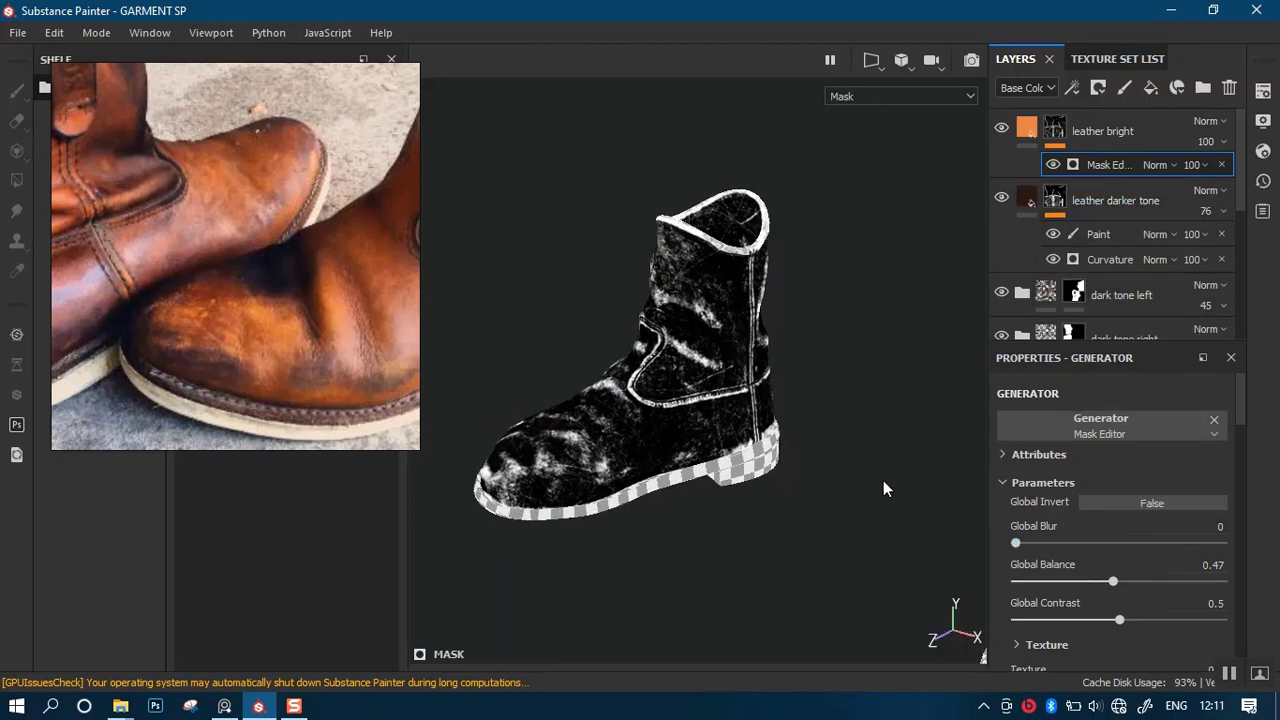
mouse_move(886, 486)
left_mouse_down("alt")
mouse_move(808, 466)
mouse_move(800, 451)
mouse_move(897, 492)
left_mouse_up("alt")
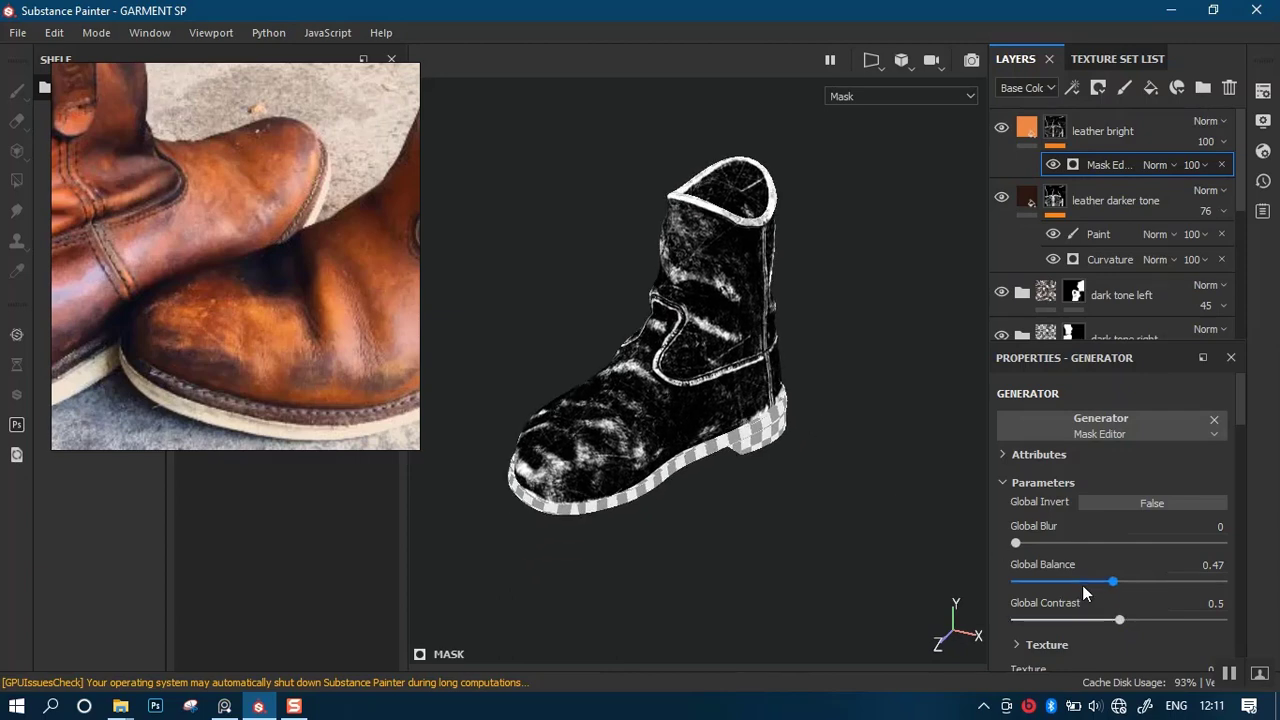
left_click(1058, 581)
left_click_drag(1055, 579, 1058, 586)
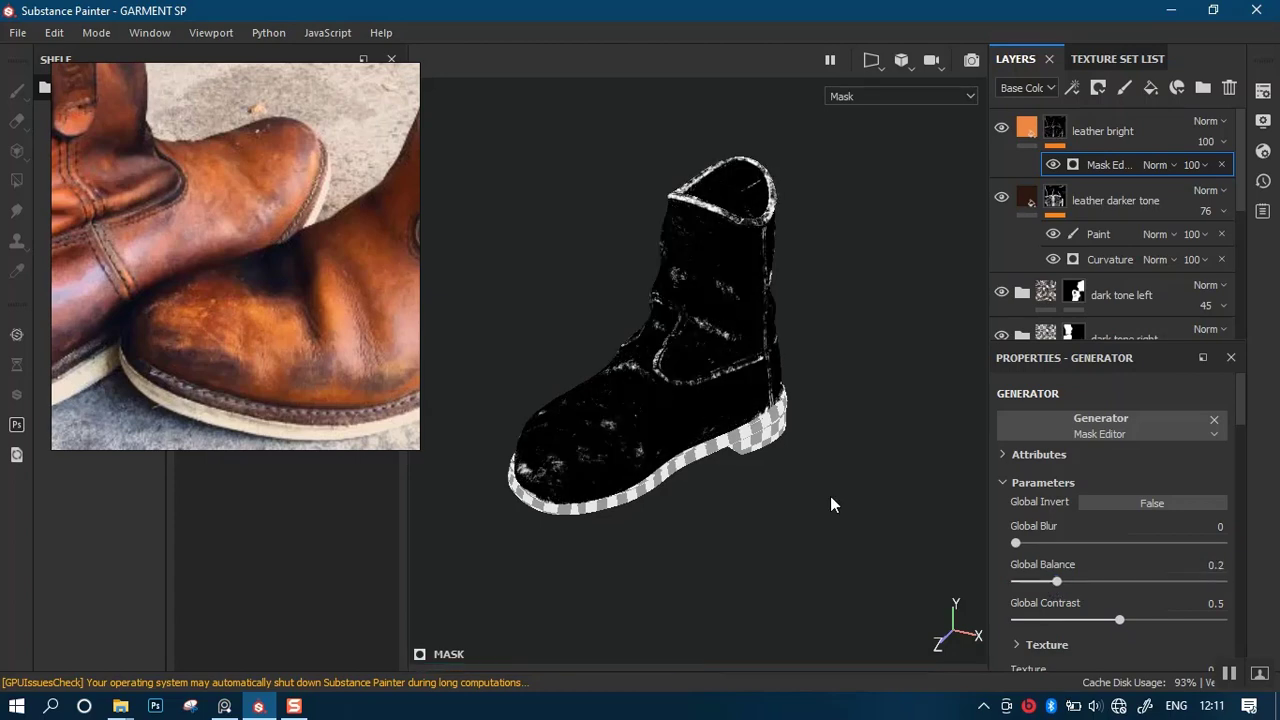
Compare the boots in material and mask views, and set the leather bright mask's Global Balance to 0.33.
left_click_drag(770, 390, 758, 455, "alt")
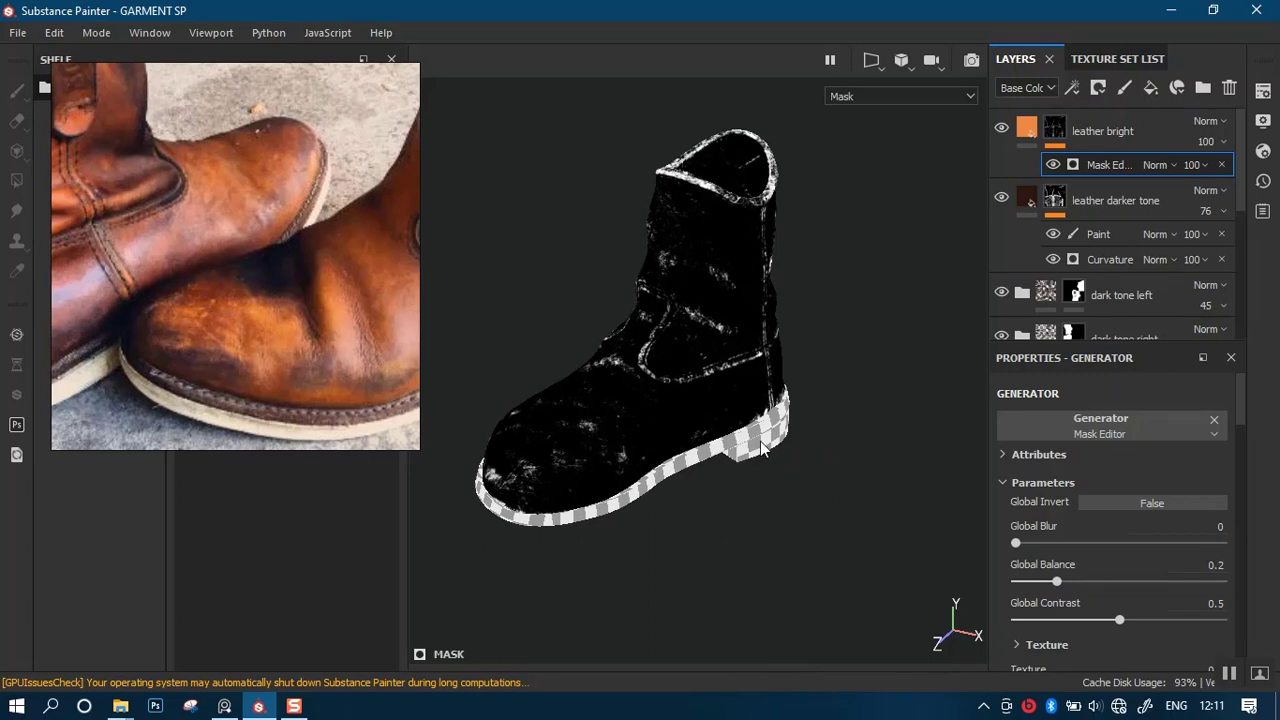
key("m")
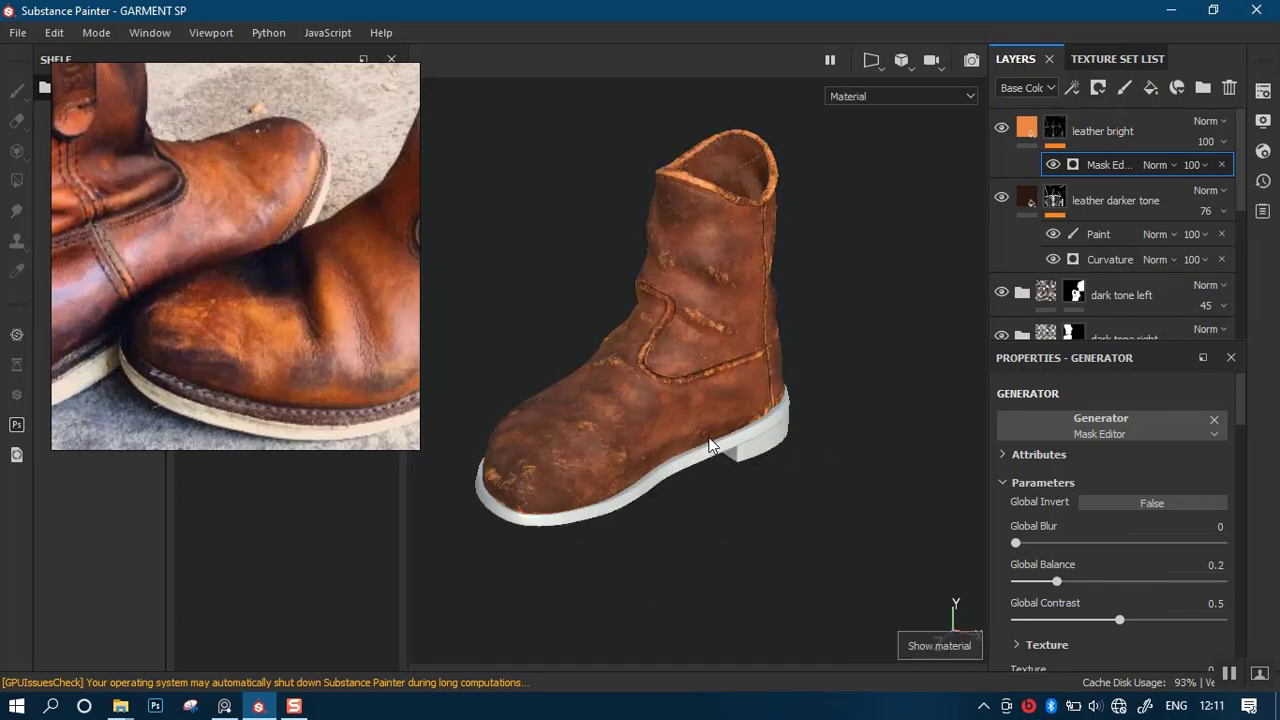
left_click_drag(731, 432, 757, 402, "alt")
middle_click_drag(834, 439, 514, 425, "alt")
left_click_drag(712, 424, 634, 446, "alt")
middle_click_drag(669, 433, 801, 446, "alt")
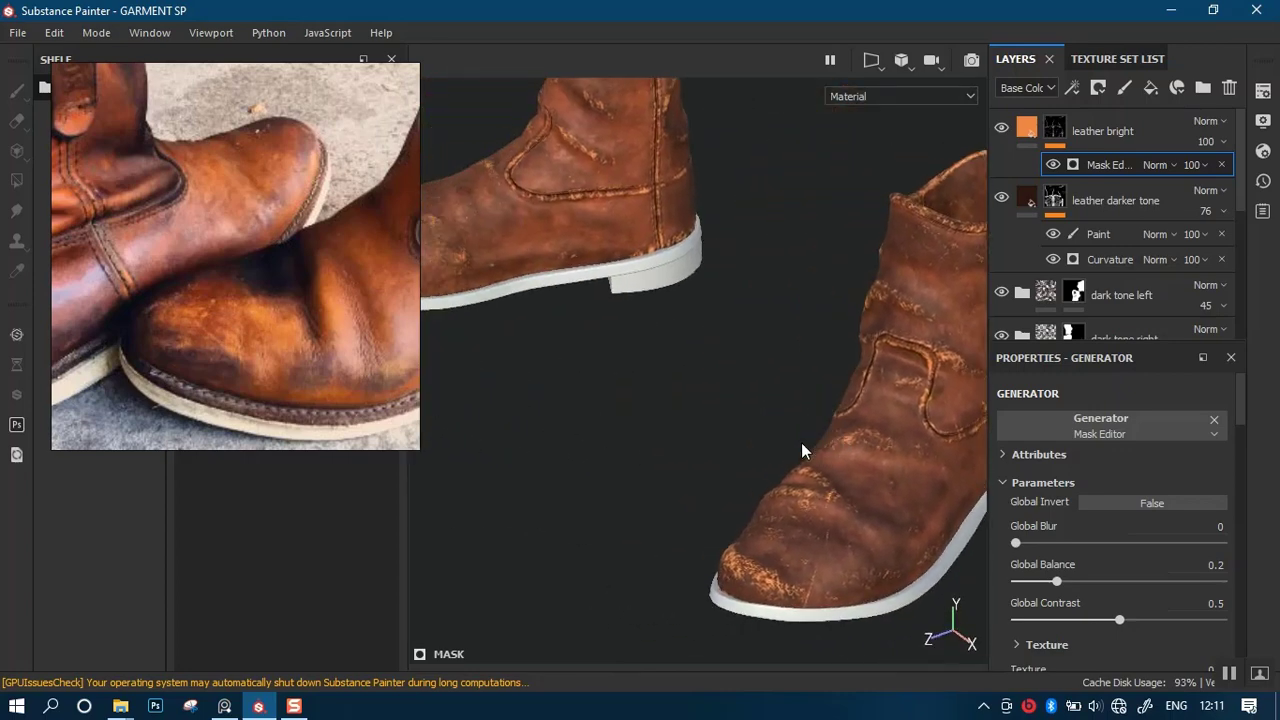
left_click_drag(802, 450, 767, 403, "alt")
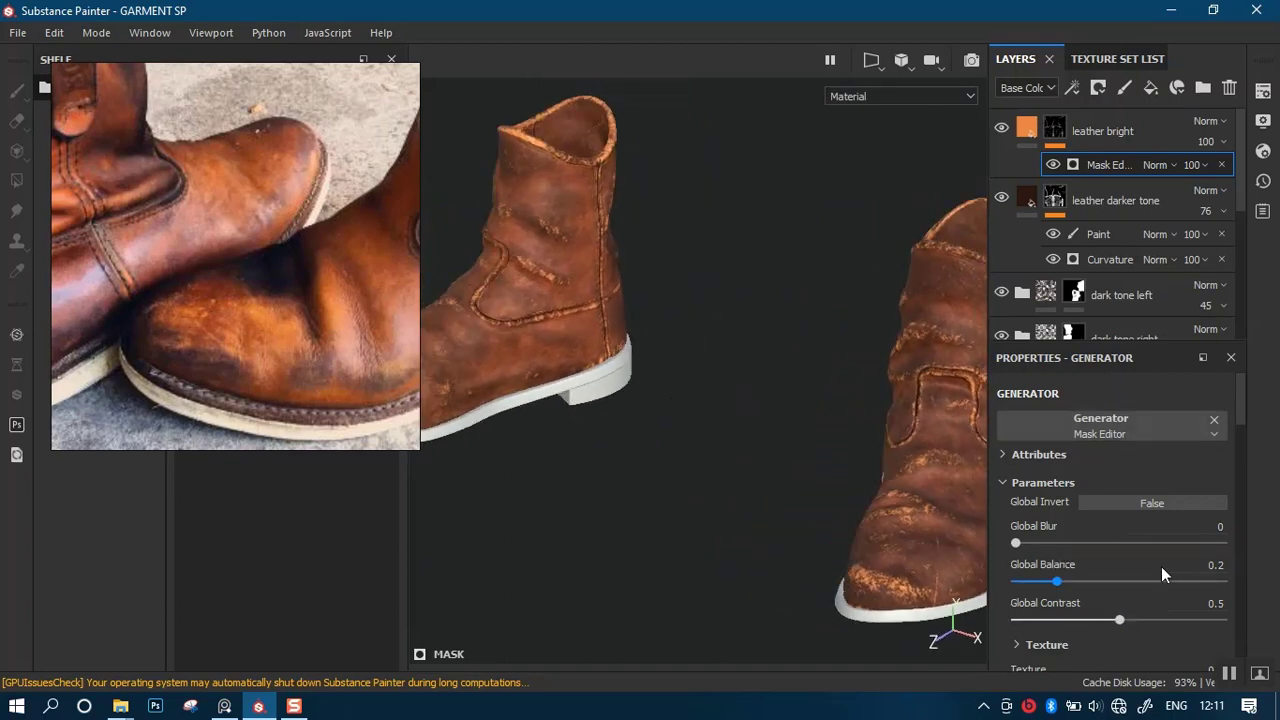
key("c")
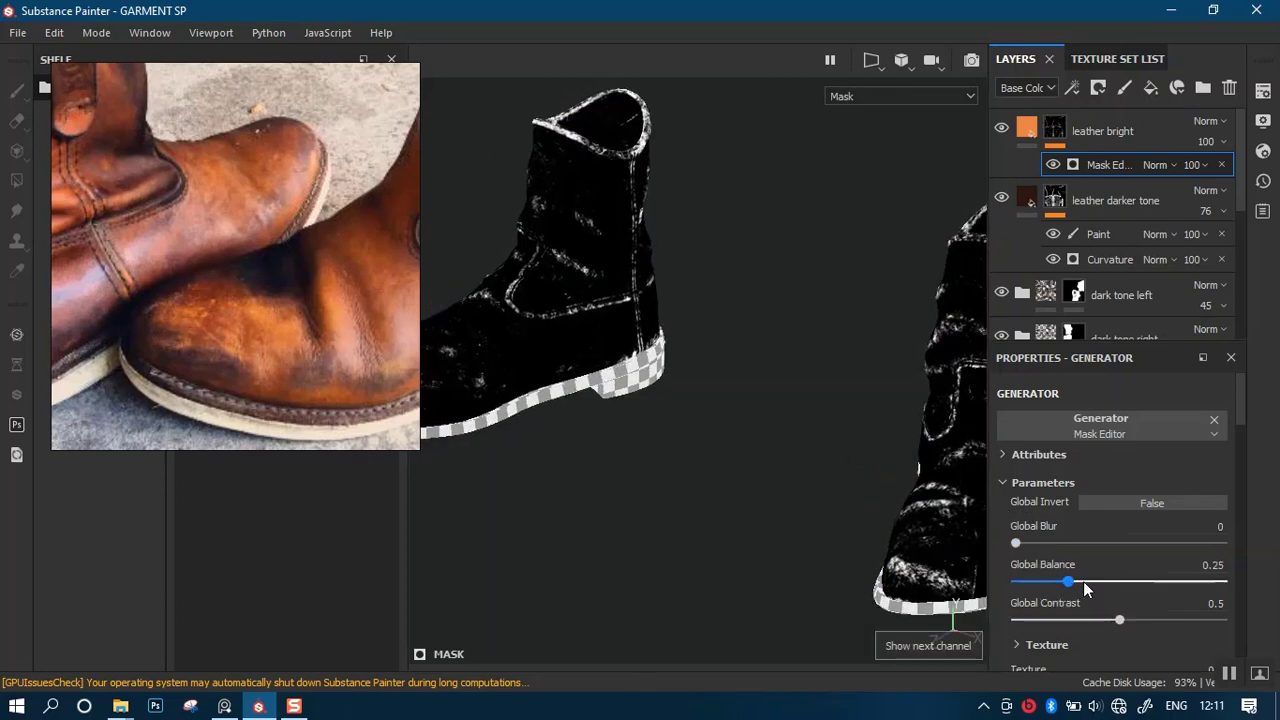
left_click_drag(779, 463, 779, 386, "alt")
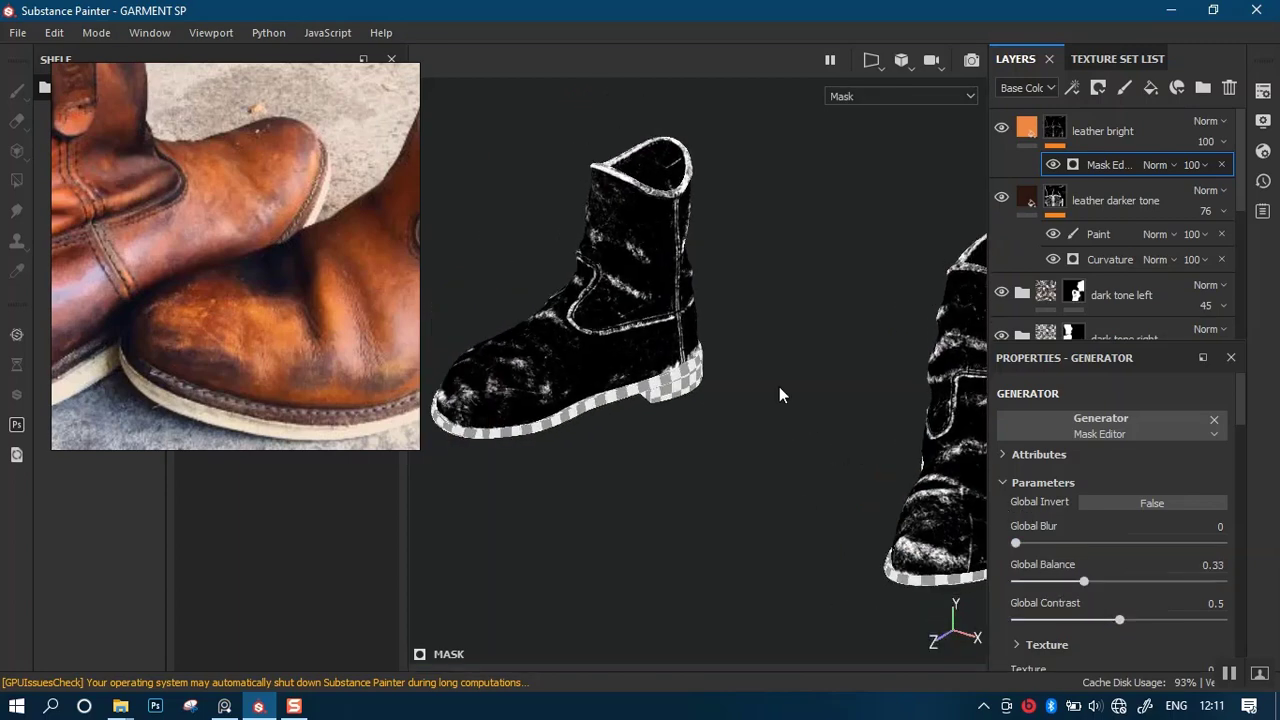
Try lowering the mask generator's Texture 2 strength to 0.33, and restore it to 1.
left_click_drag(1240, 428, 1235, 470)
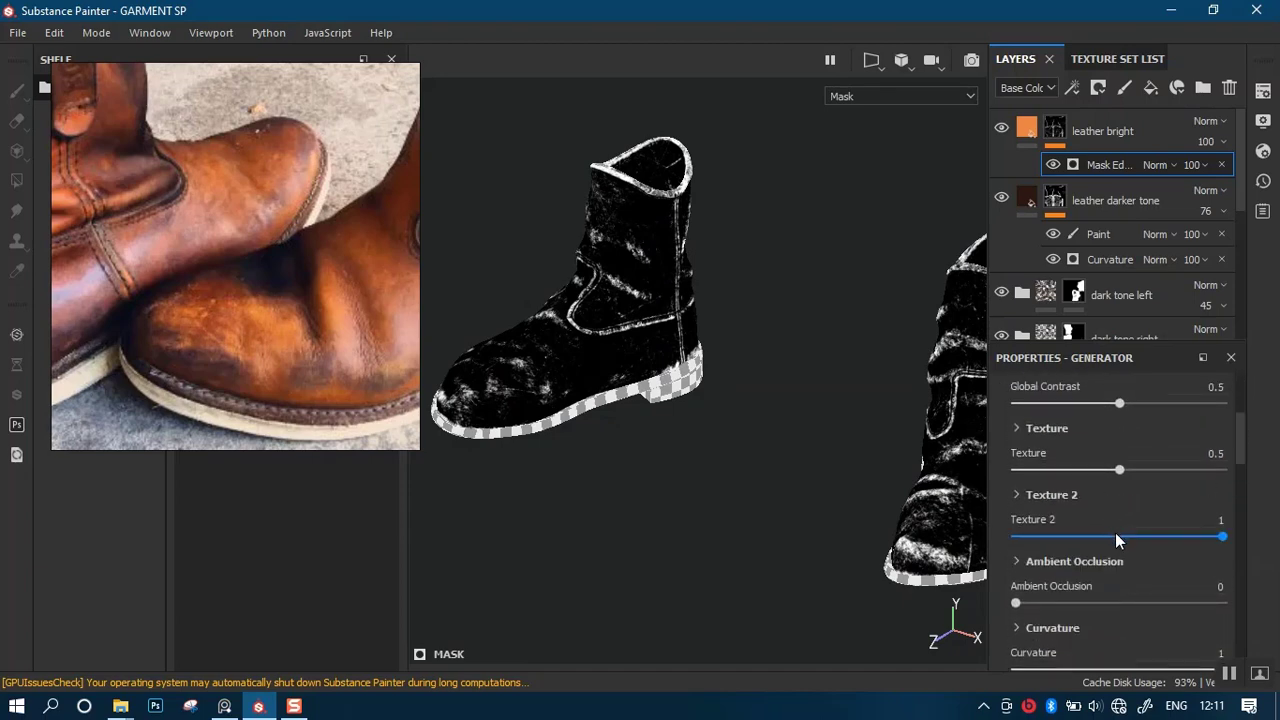
left_click(1082, 536)
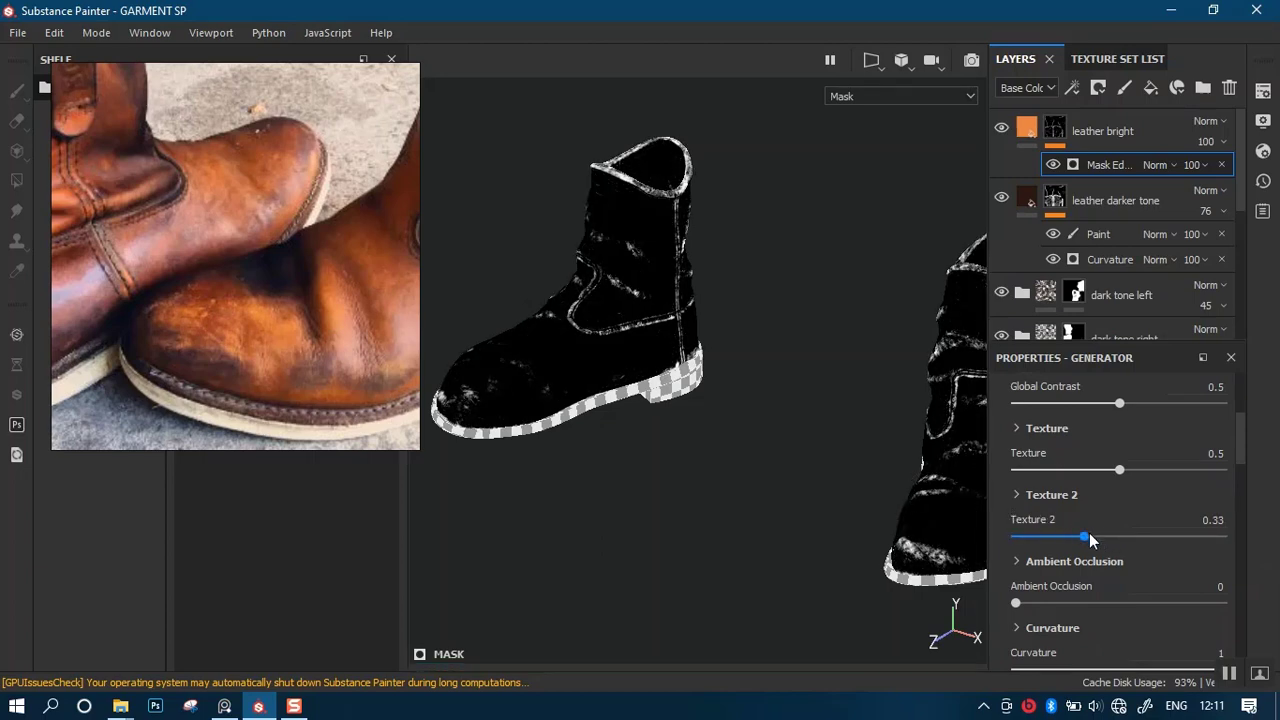
left_click_drag(1089, 536, 1095, 536)
left_click(1129, 536)
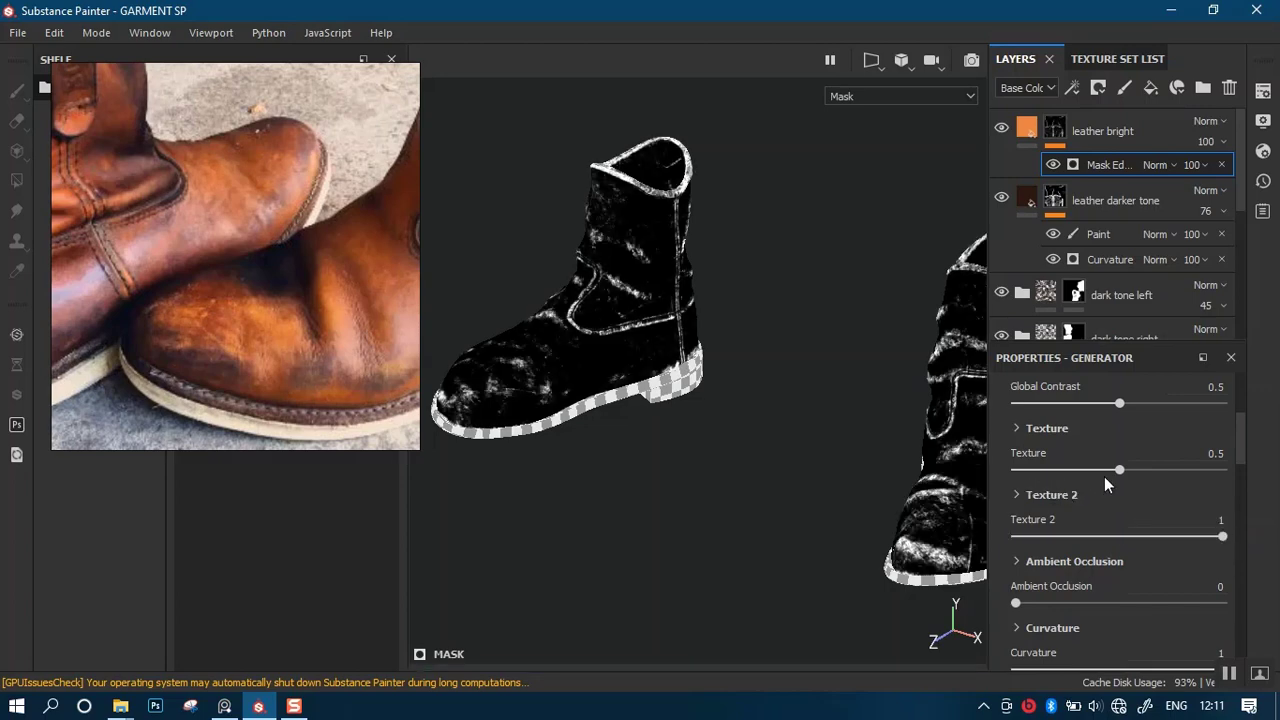
Set the mask generator's Texture strength to 1 after trying lower values, and inspect both boots in material view.
left_click(1051, 468)
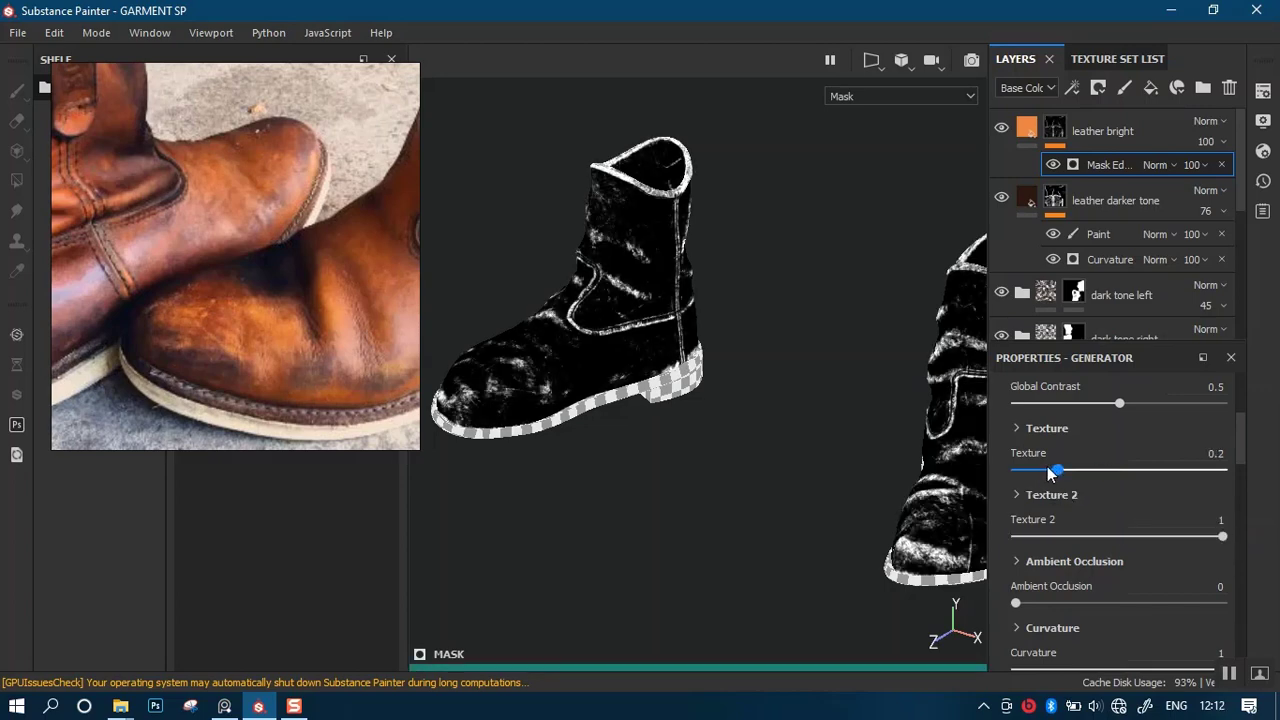
left_click(1044, 467)
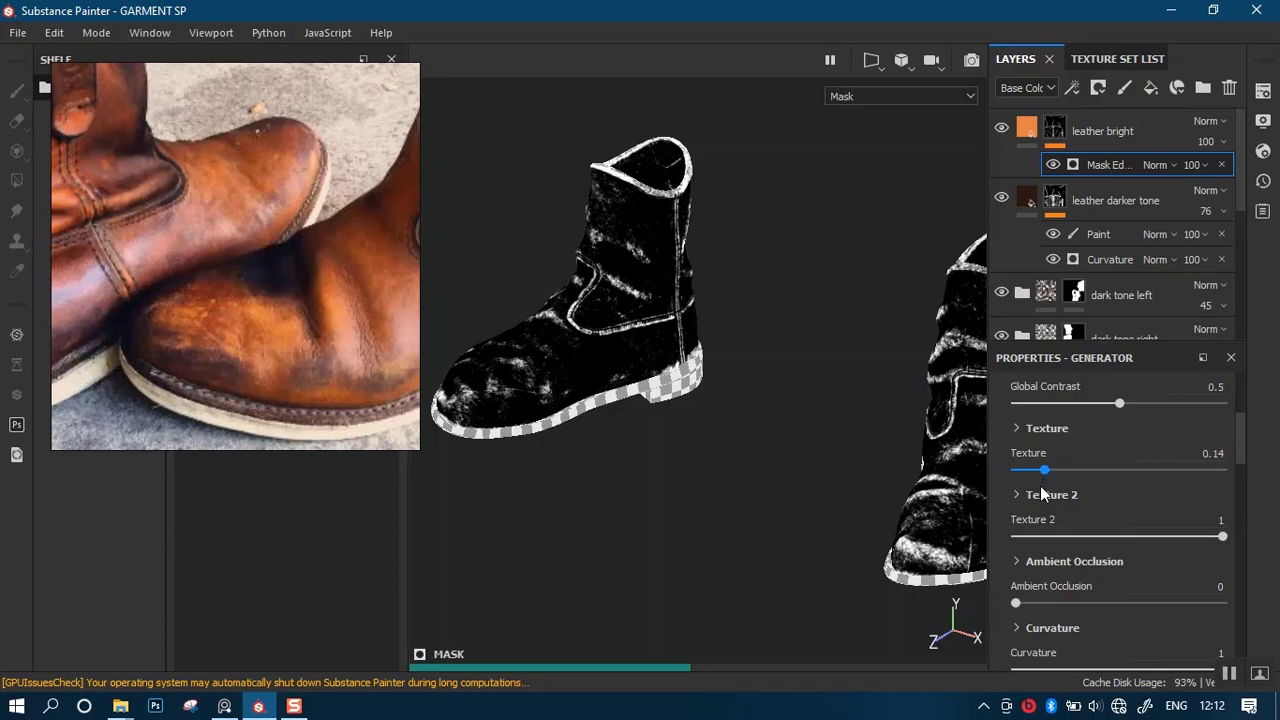
left_click(1057, 469)
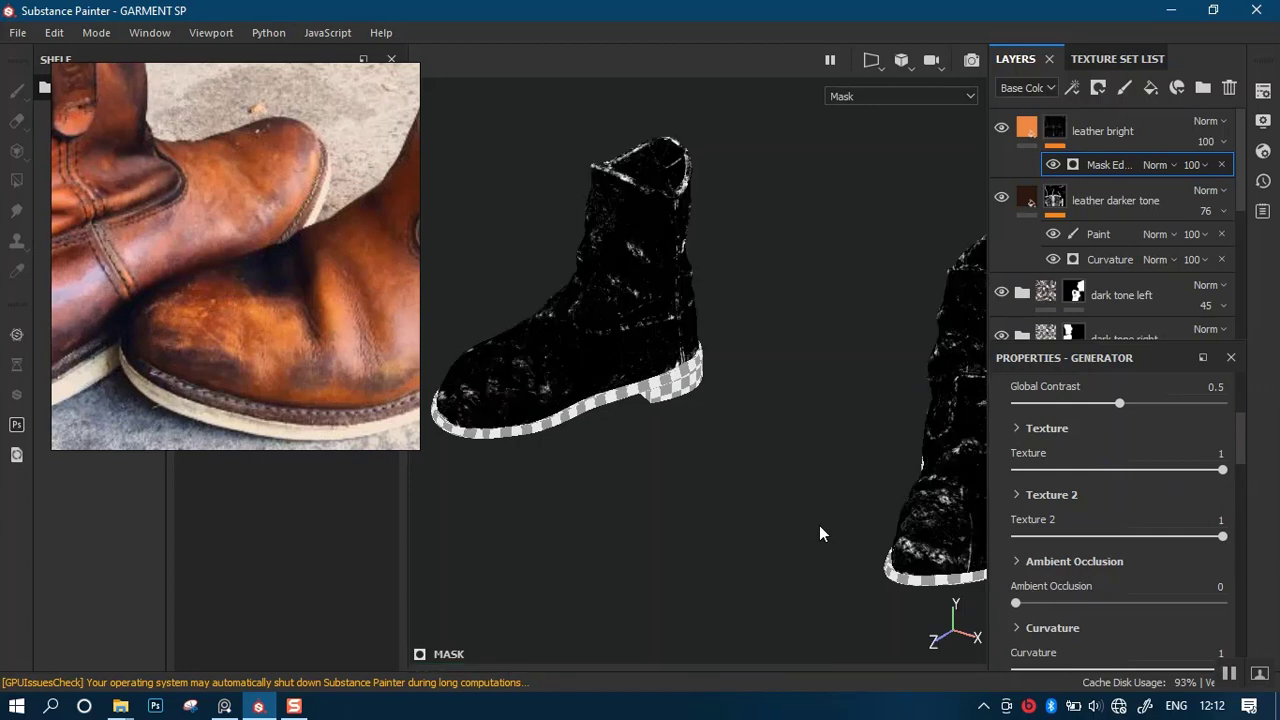
left_click_drag(775, 465, 688, 400, "alt")
key("m")
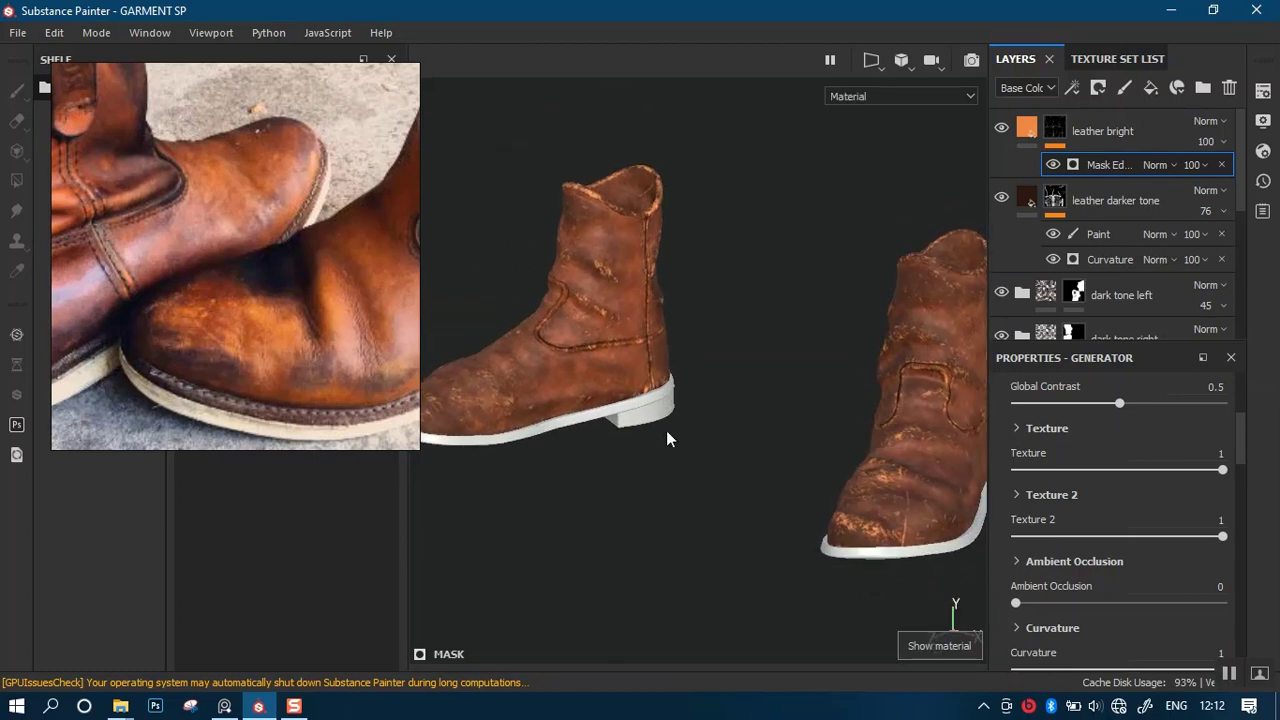
middle_click_drag(667, 432, 707, 424, "alt")
scroll(691, 478, "up", 2)
left_click_drag(691, 480, 757, 446, "alt")
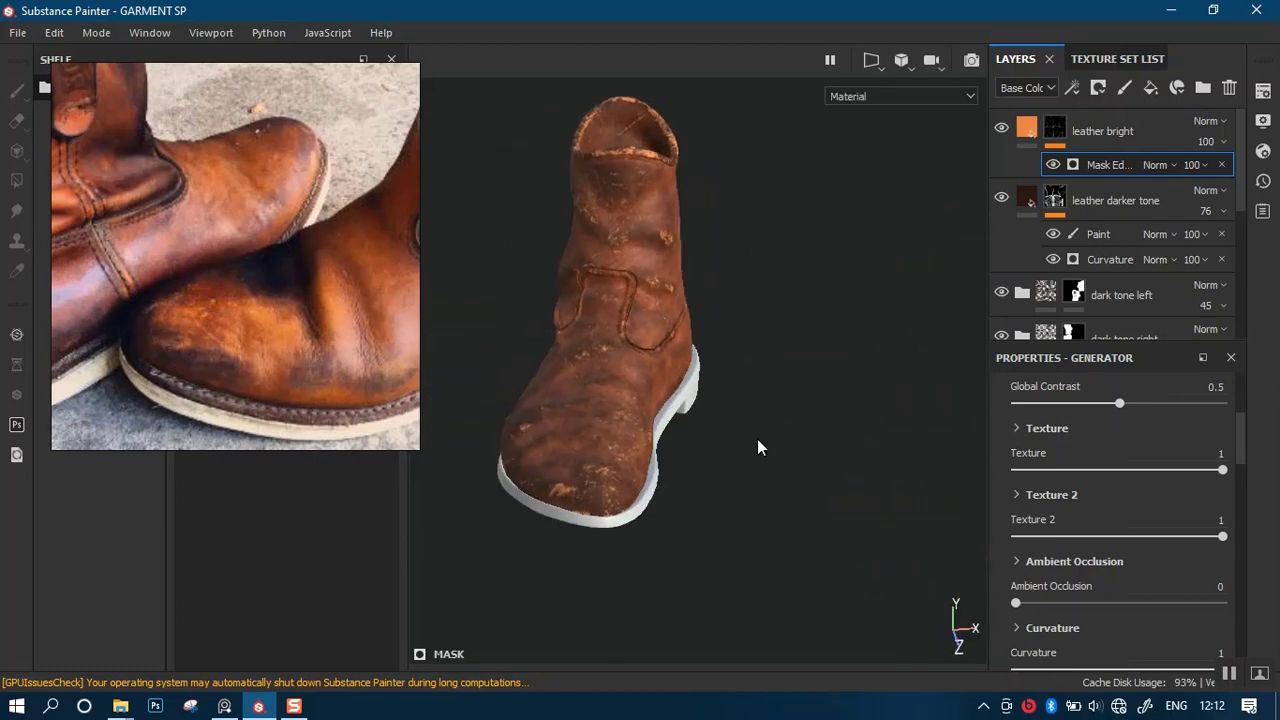
Examine the bright leather wear on both boots from the front and the side in material view.
scroll(697, 513, "up", 3)
left_click_drag(697, 513, 686, 392, "alt")
middle_click_drag(744, 427, 826, 286, "alt")
right_click_drag(780, 410, 763, 302, "alt")
left_click_drag(711, 395, 735, 442, "alt")
middle_click_drag(735, 436, 749, 295, "alt")
right_click_drag(767, 430, 760, 397, "alt")
left_click_drag(760, 397, 743, 409, "alt")
right_click_drag(885, 484, 870, 452, "alt")
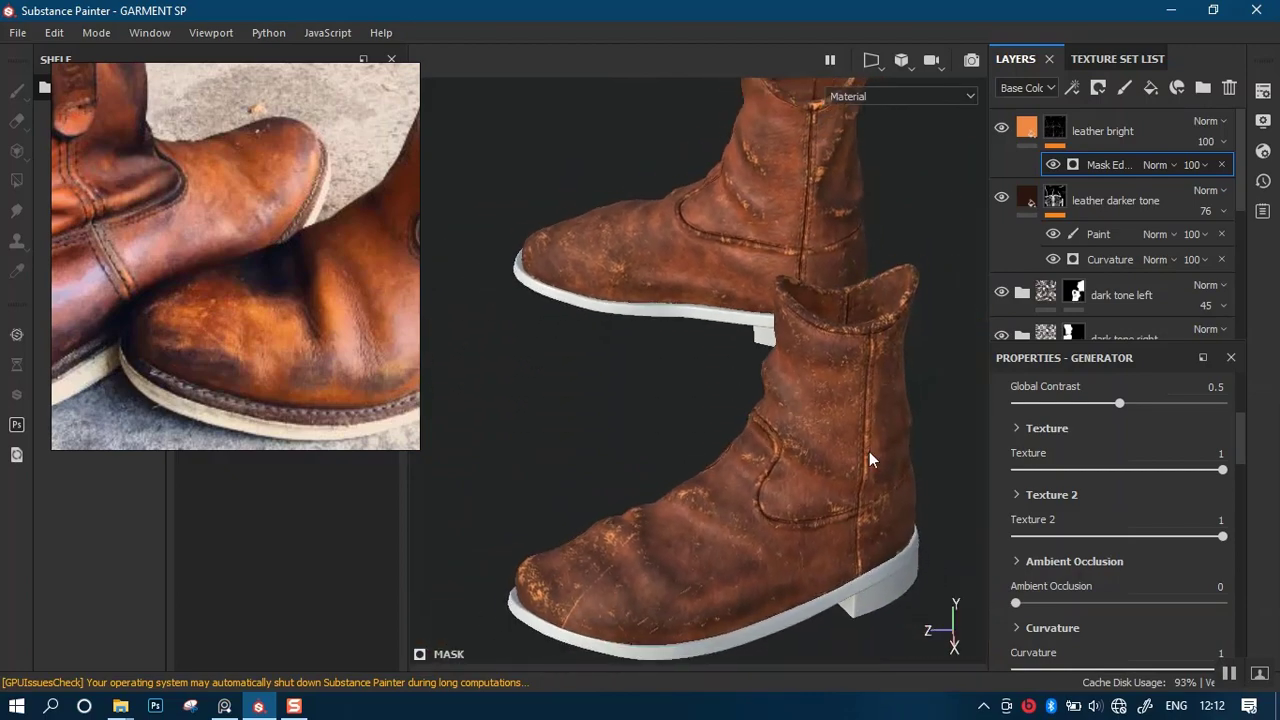
left_click_drag(1244, 467, 1245, 424)
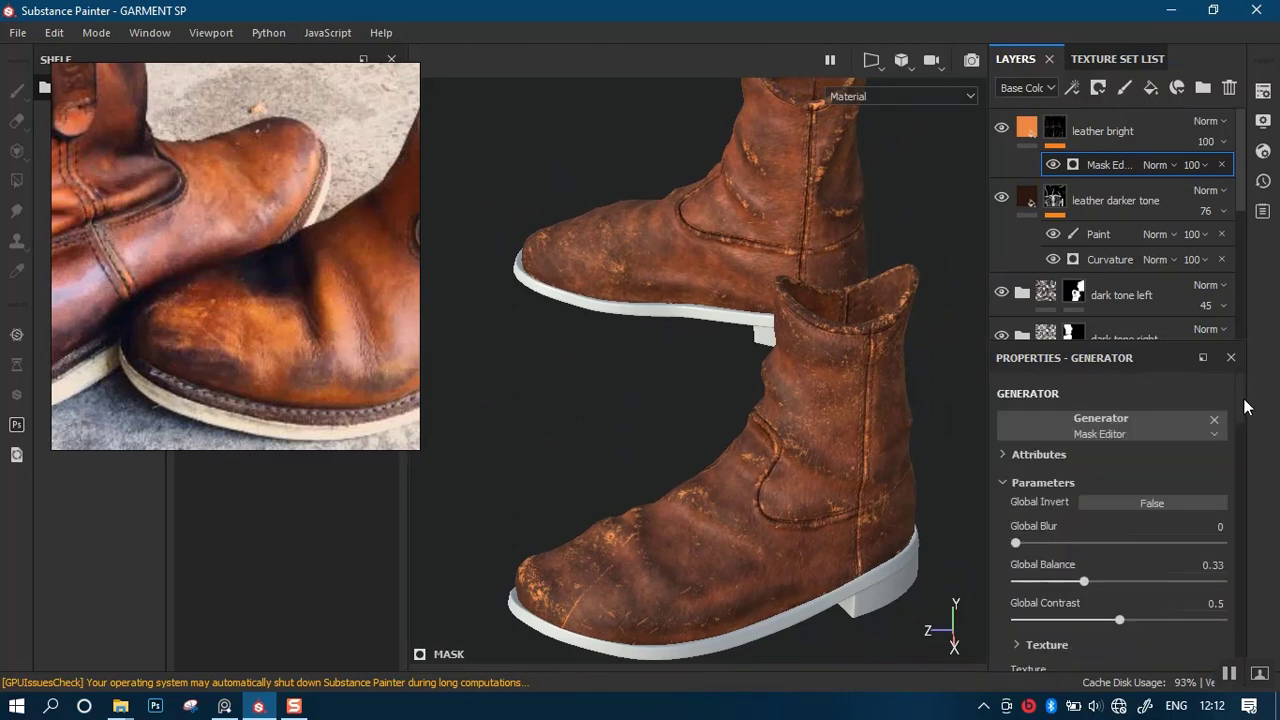
Inspect the heels, shafts and side seams of both boots, and reopen the leather bright mask generator's settings.
left_click_drag(693, 430, 745, 423, "alt")
middle_click_drag(745, 423, 763, 345, "alt")
right_click_drag(752, 368, 760, 471, "alt")
middle_click_drag(760, 460, 742, 598, "alt")
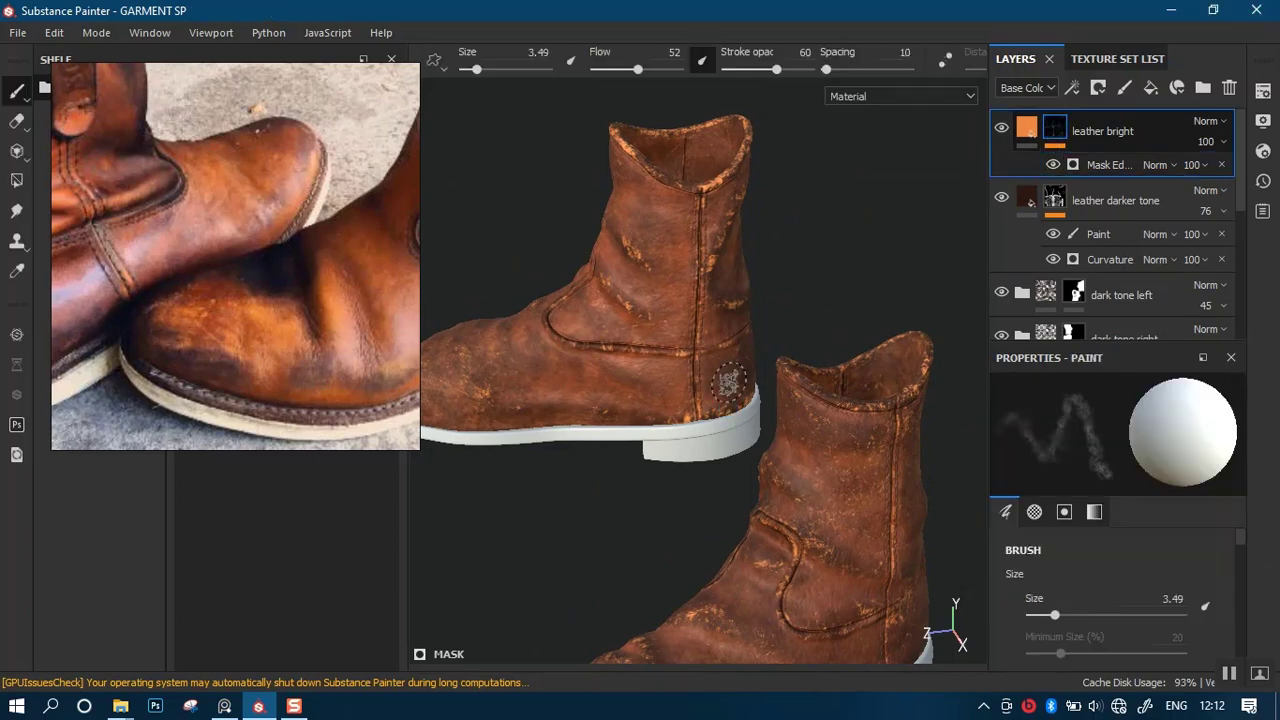
left_click_drag(729, 381, 767, 318, "alt")
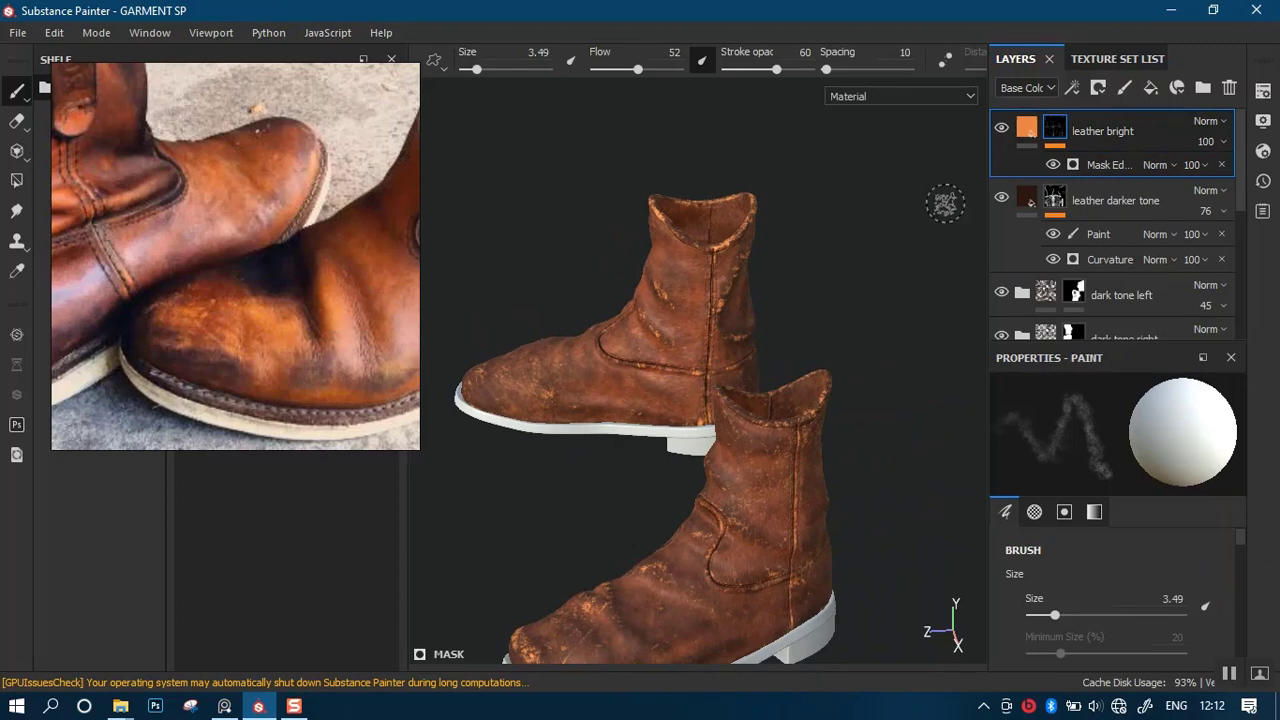
middle_click_drag(776, 391, 794, 291, "alt")
right_click_drag(764, 345, 769, 482, "alt")
mouse_move(759, 458)
left_mouse_down("alt")
mouse_move(569, 434)
mouse_move(837, 431)
mouse_move(700, 440)
left_mouse_up("alt")
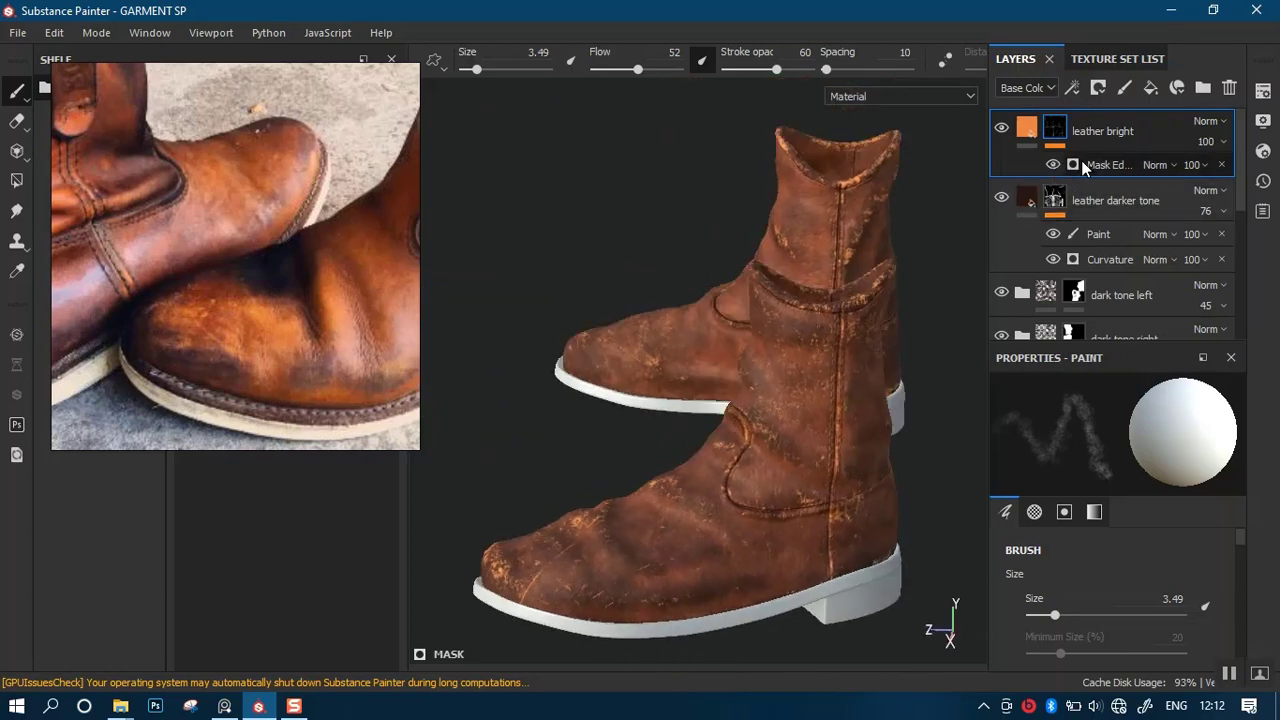
left_click(1081, 162)
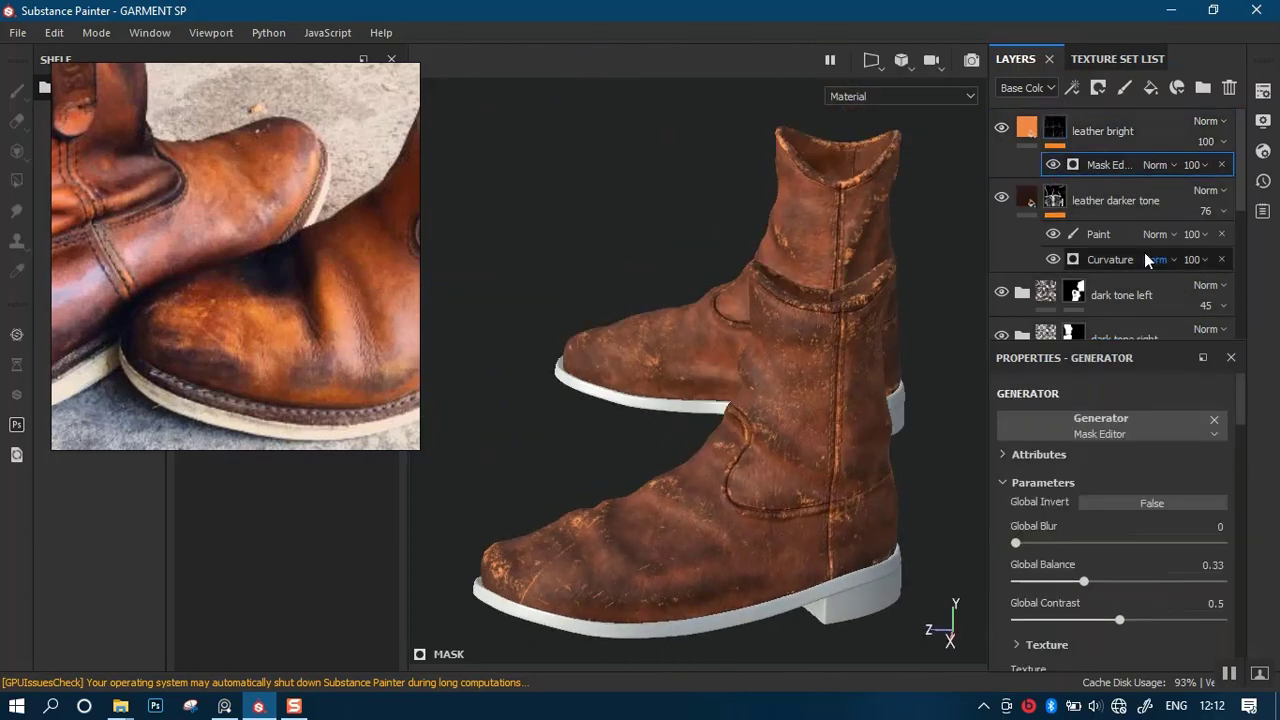
left_click_drag(1246, 423, 1226, 386)
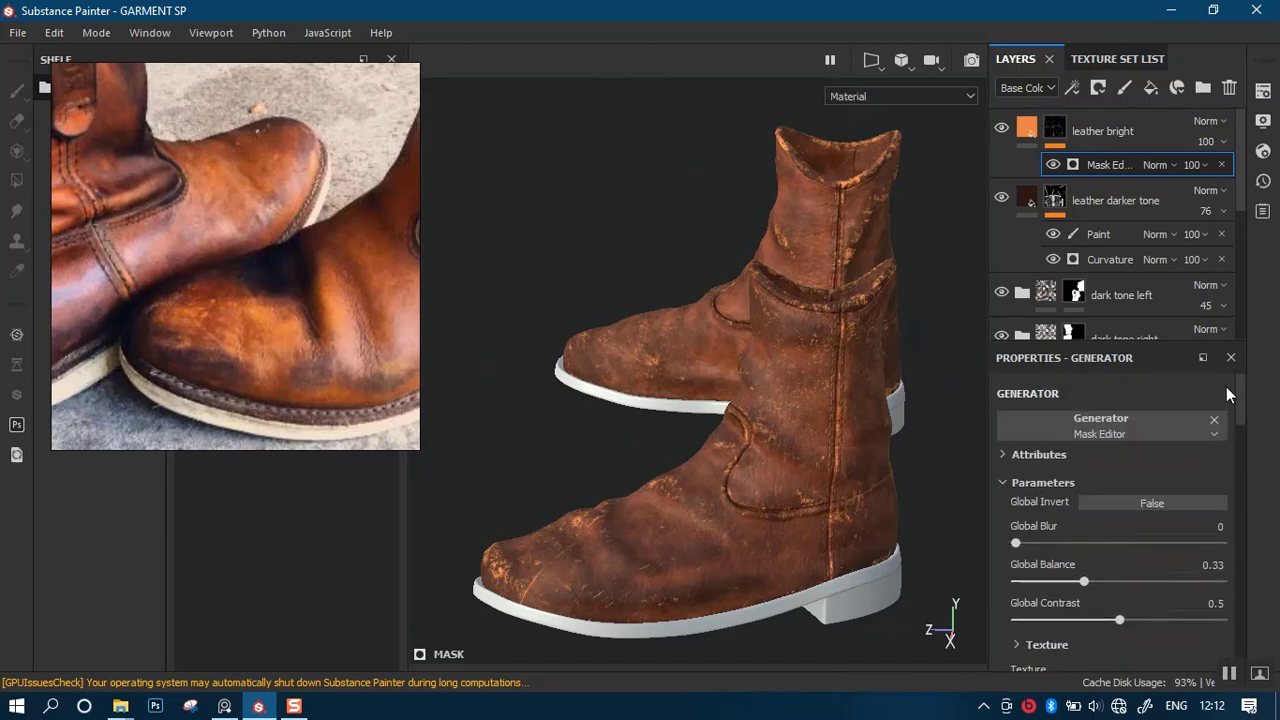
Check the leather bright fill's projection options, keeping UV projection, and review the Mask Editor's parameters.
left_click(1028, 128)
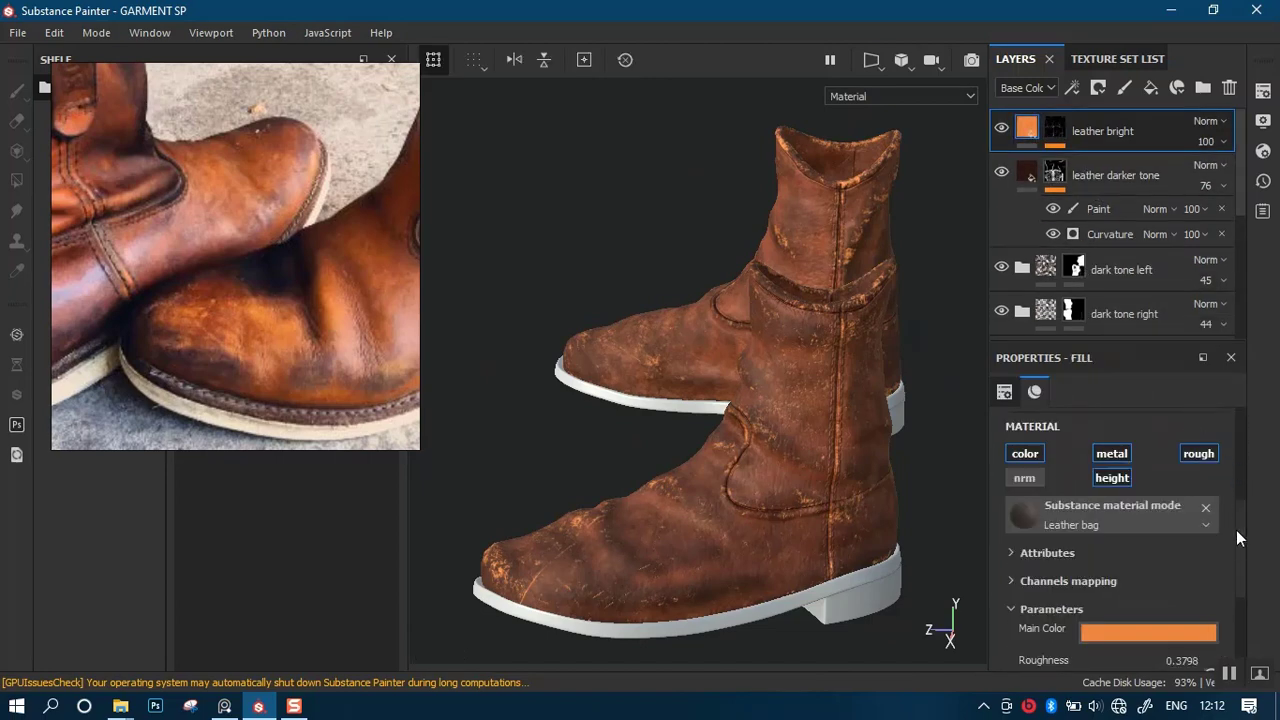
left_click_drag(1236, 537, 1242, 455)
left_click(1148, 457)
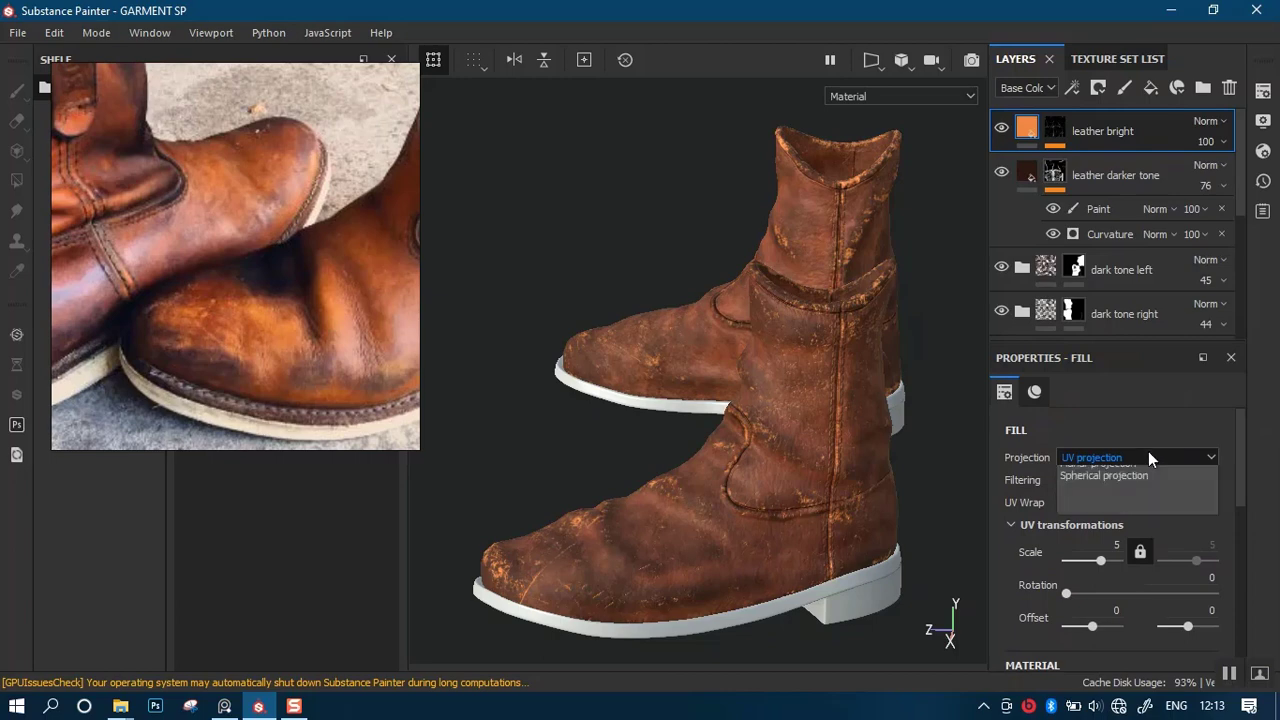
left_click(1122, 492)
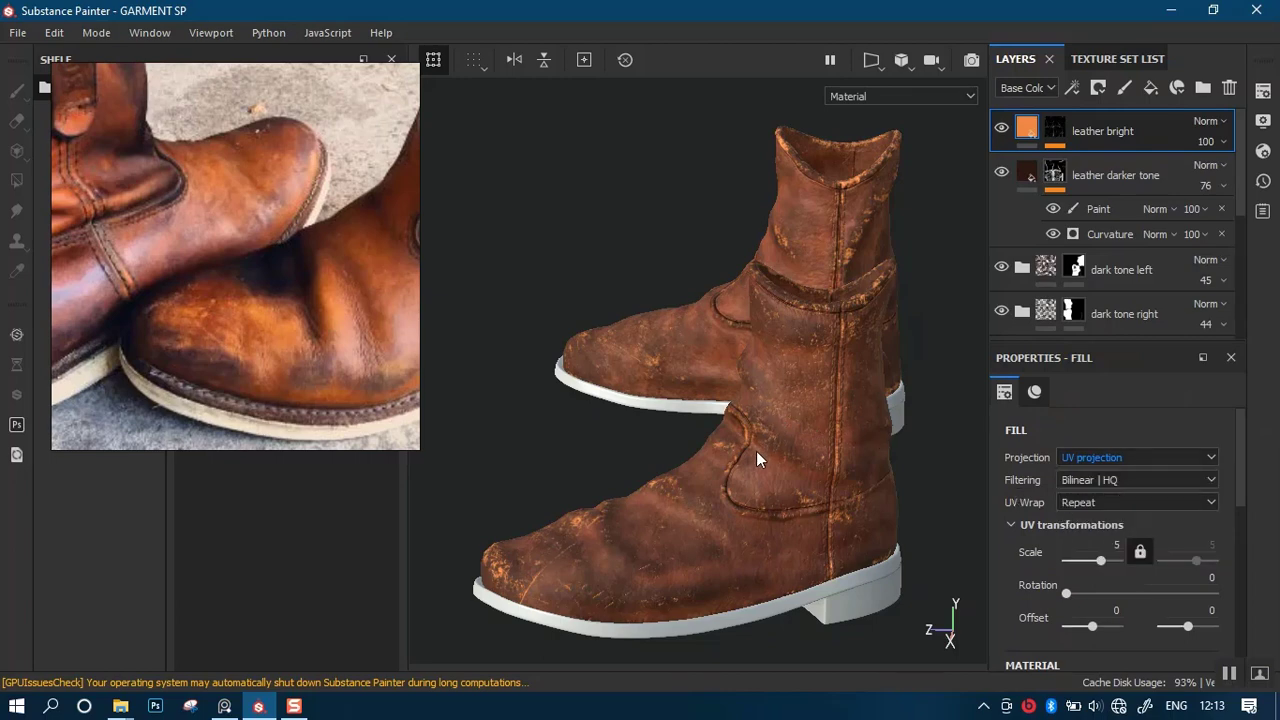
left_click(1055, 128)
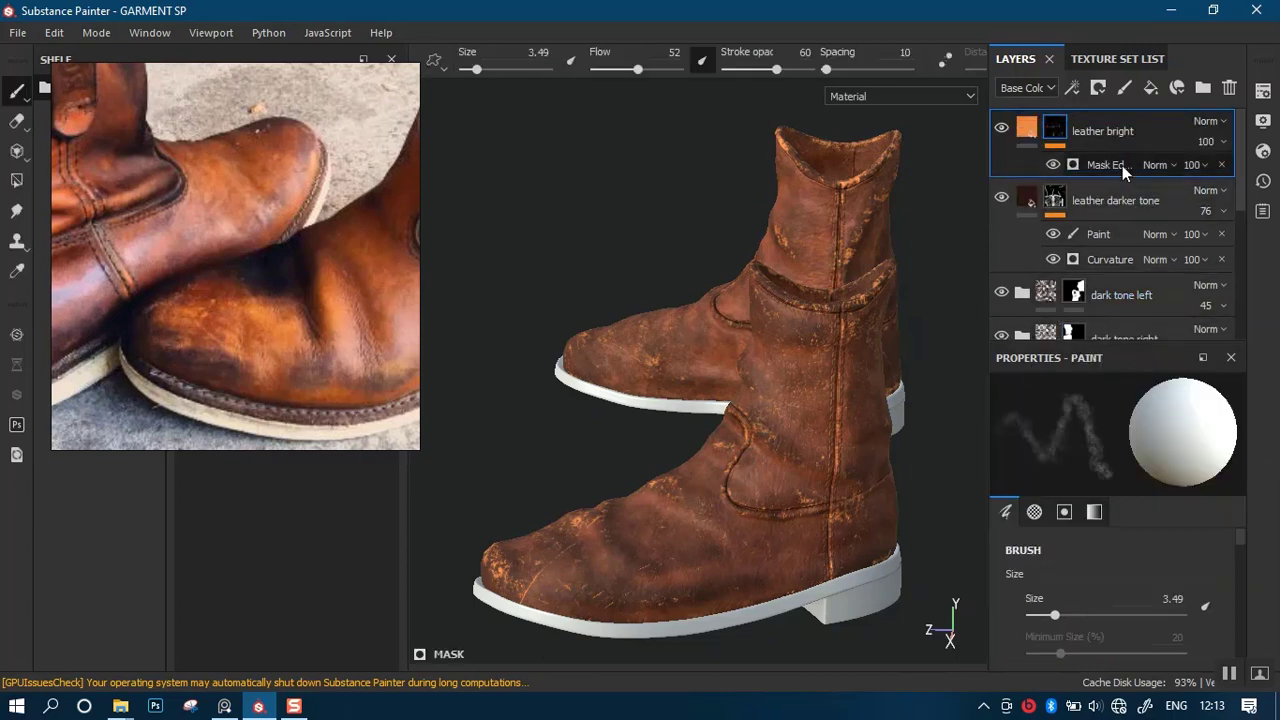
left_click(1110, 166)
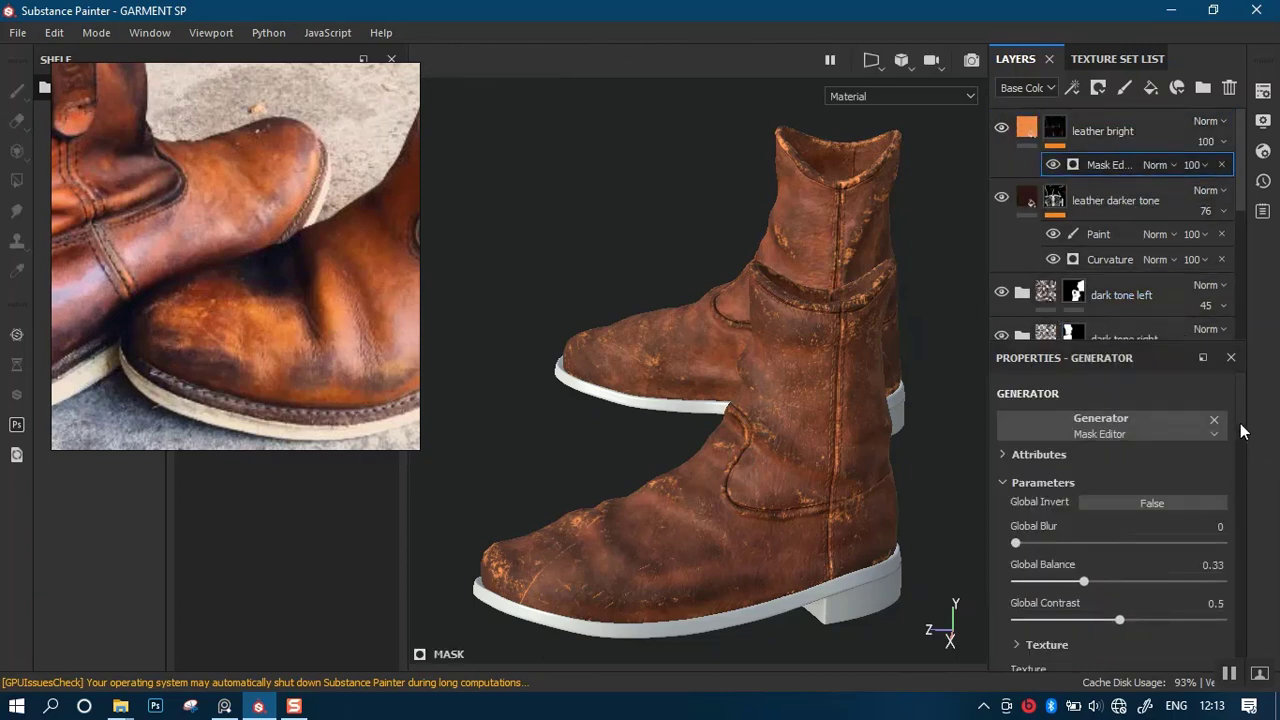
scroll(1238, 470, "down", 10)
scroll(1240, 442, "up", 9)
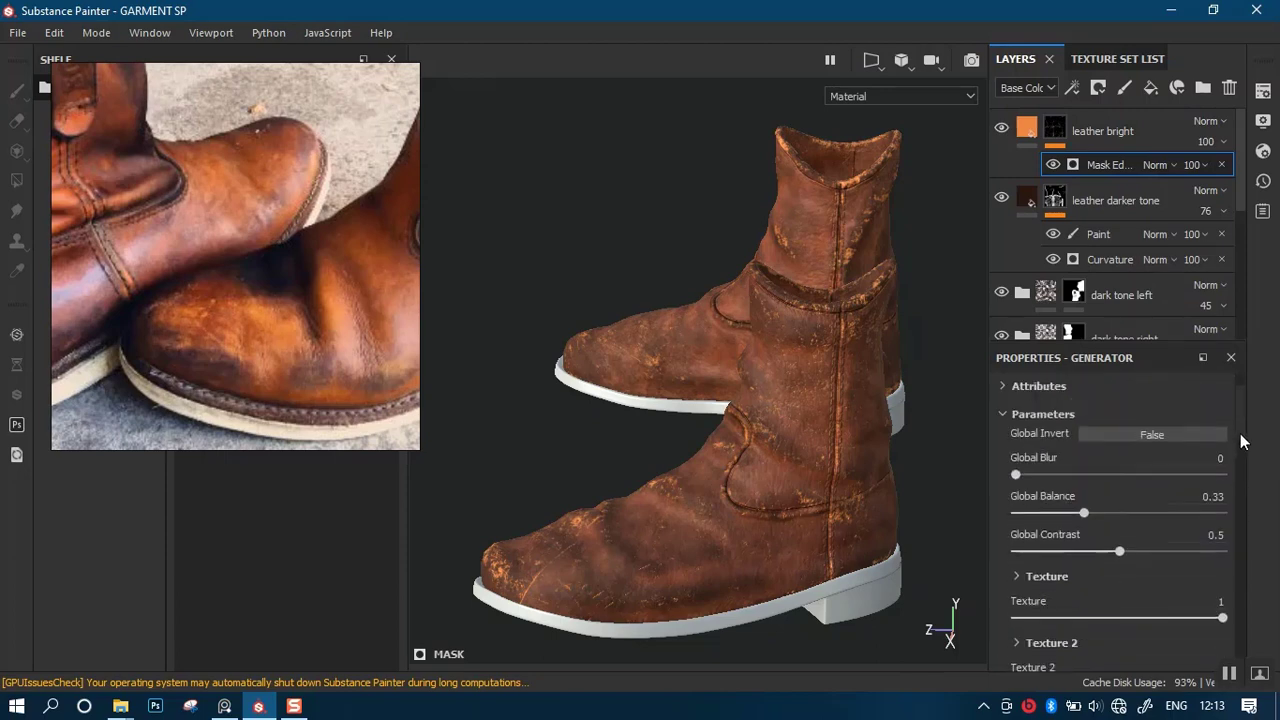
Examine the scratches and worn seams up close along the sides of both boots.
scroll(1240, 442, "up", 1)
left_click_drag(677, 416, 559, 346, "alt")
left_click_drag(725, 366, 698, 402, "alt")
middle_click_drag(698, 402, 771, 329, "alt")
left_click_drag(770, 329, 826, 371, "alt")
left_click_drag(669, 346, 737, 381, "alt")
middle_click_drag(727, 392, 640, 359, "alt")
left_click_drag(722, 359, 790, 360, "alt")
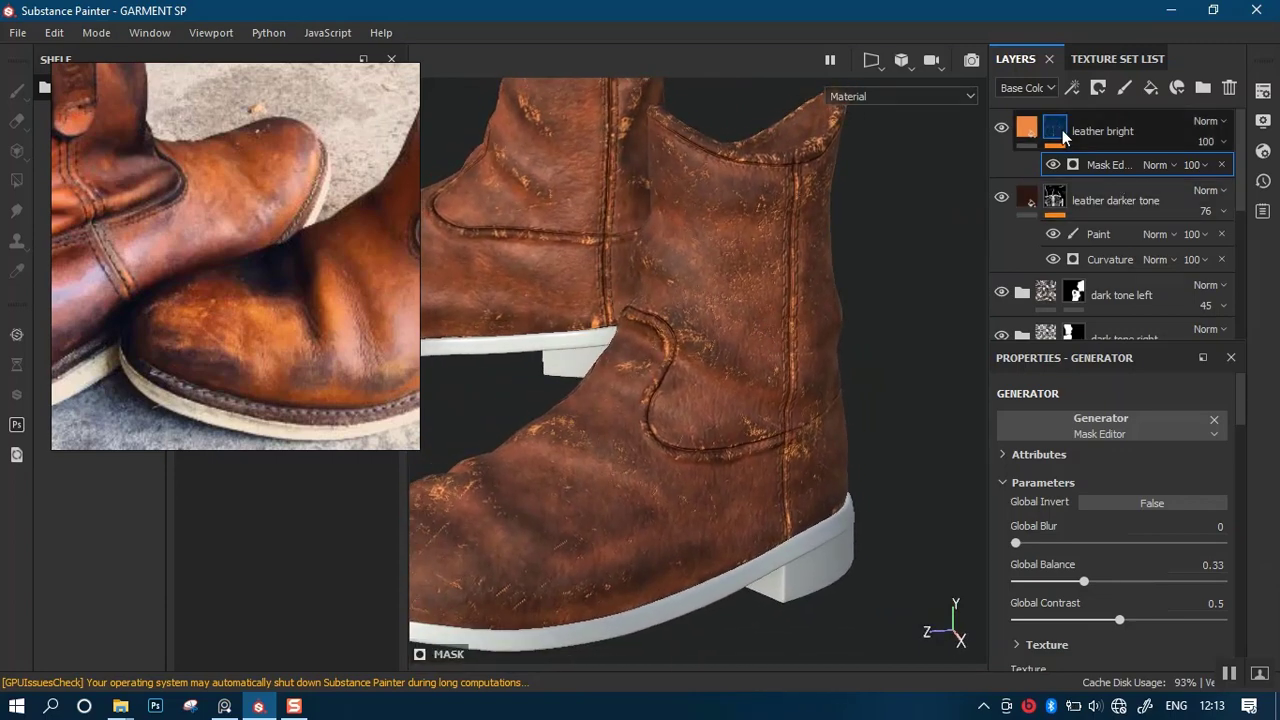
Add a fill with the Clouds 3 texture to the leather bright mask and set its blending mode to Multiply.
right_click(1063, 137)
left_click(1095, 543)
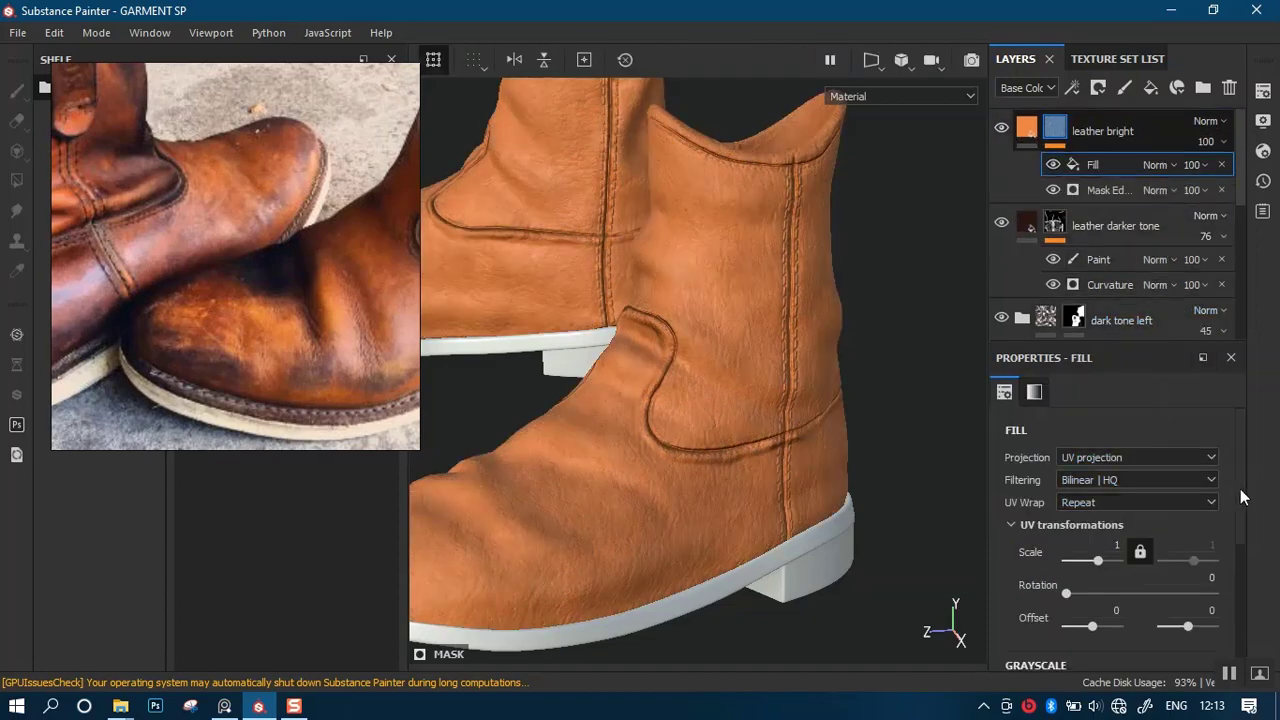
scroll(1236, 530, "down", 5)
left_click(1128, 451)
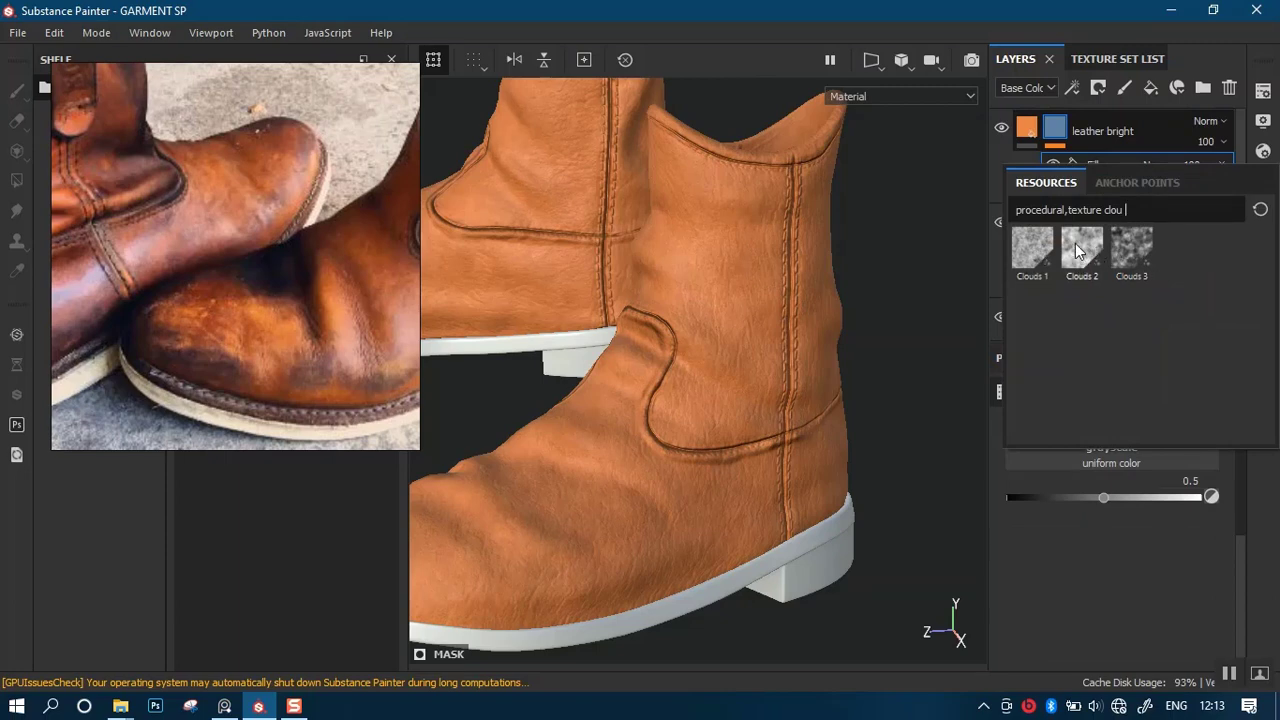
left_click(1131, 248)
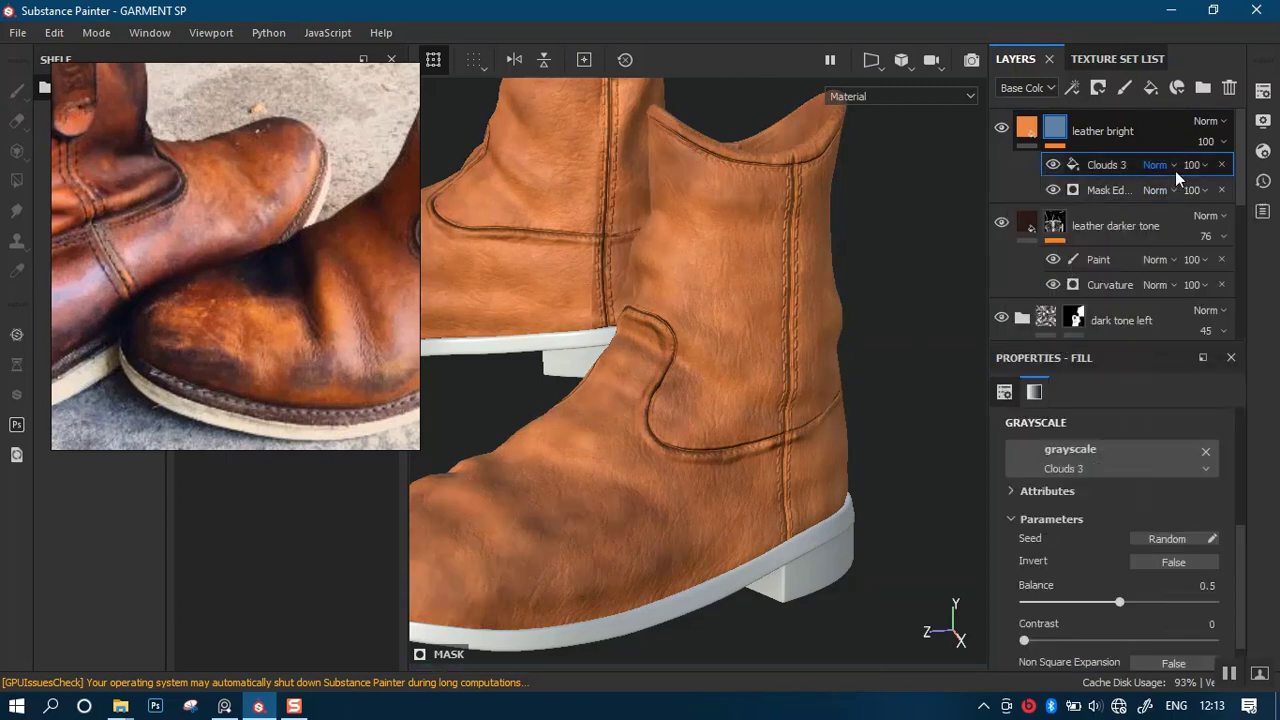
left_click(1174, 163)
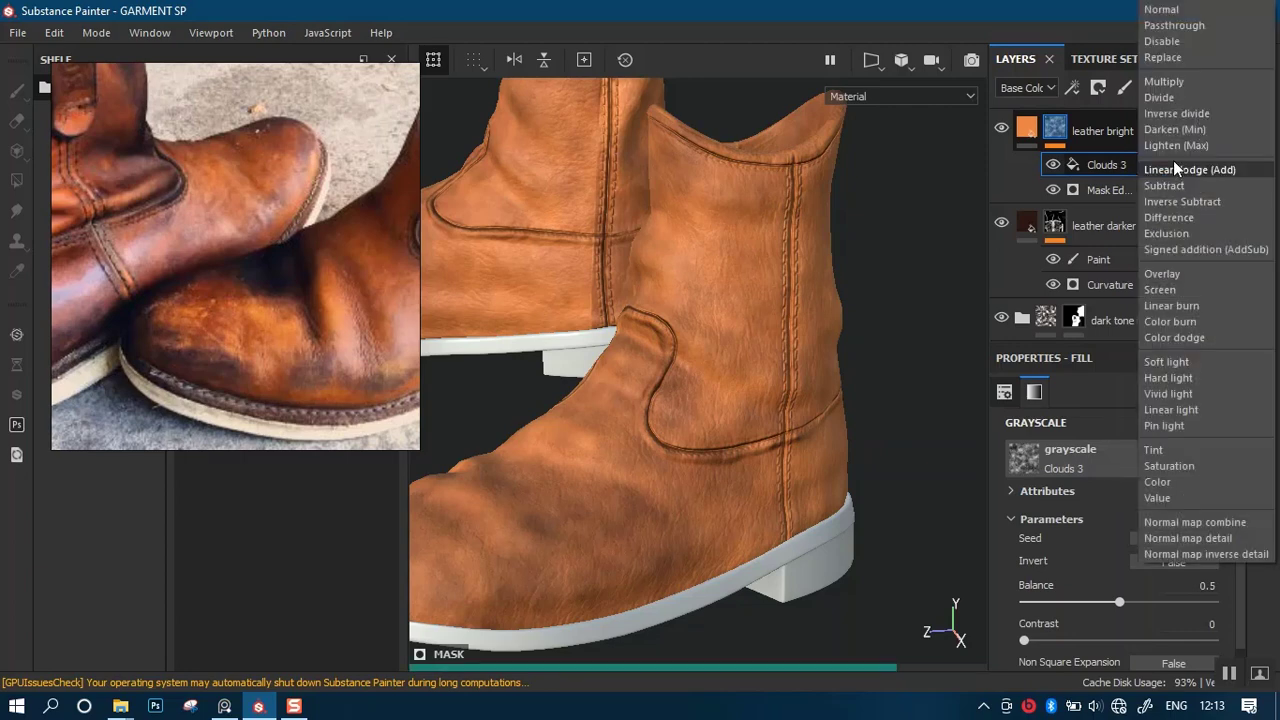
left_click(1168, 82)
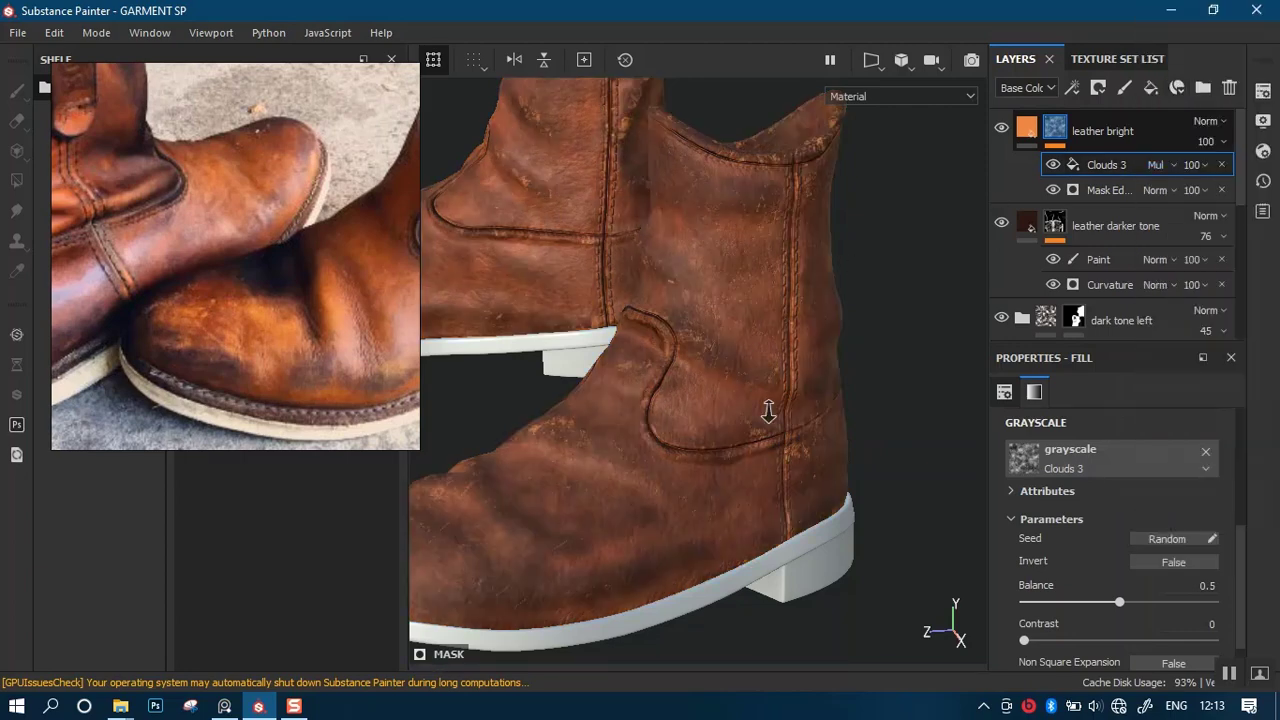
Compare the boots with the Clouds 3 mask fill hidden and shown.
right_click_drag(768, 411, 754, 353, "alt")
middle_click_drag(754, 351, 818, 365, "alt")
left_click_drag(771, 346, 783, 355, "alt")
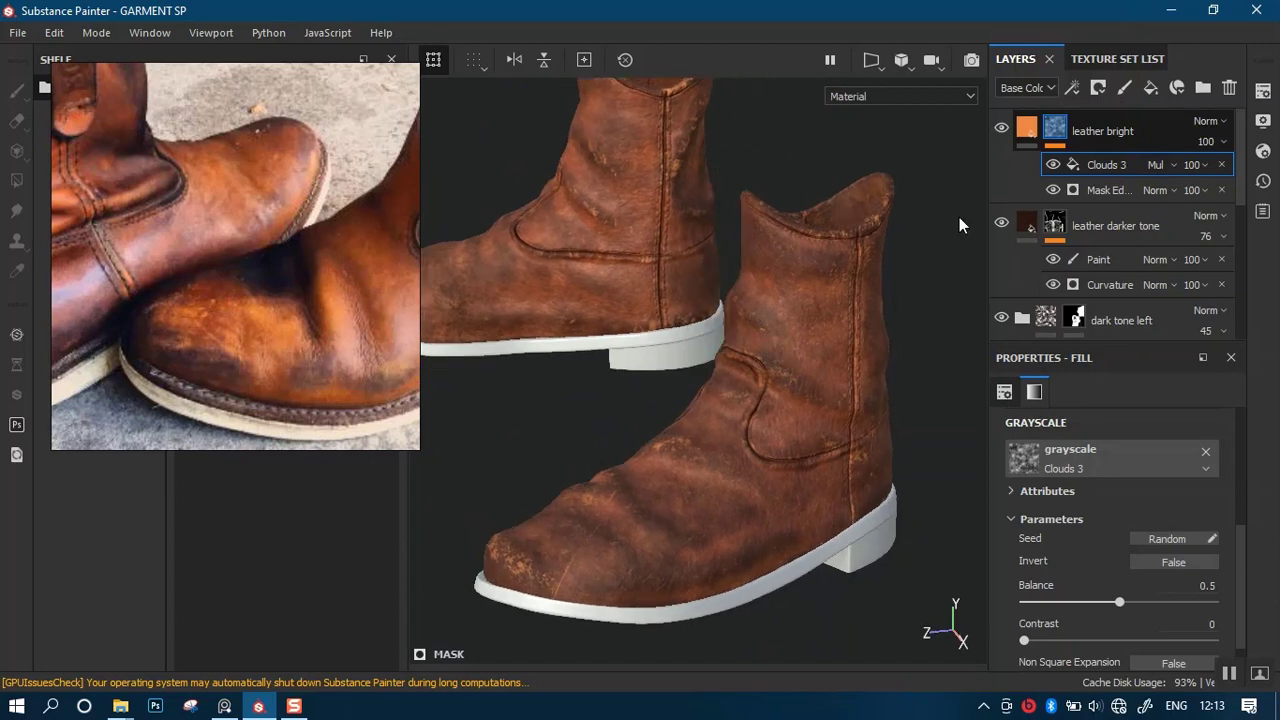
left_click(1053, 167)
left_click(1053, 167)
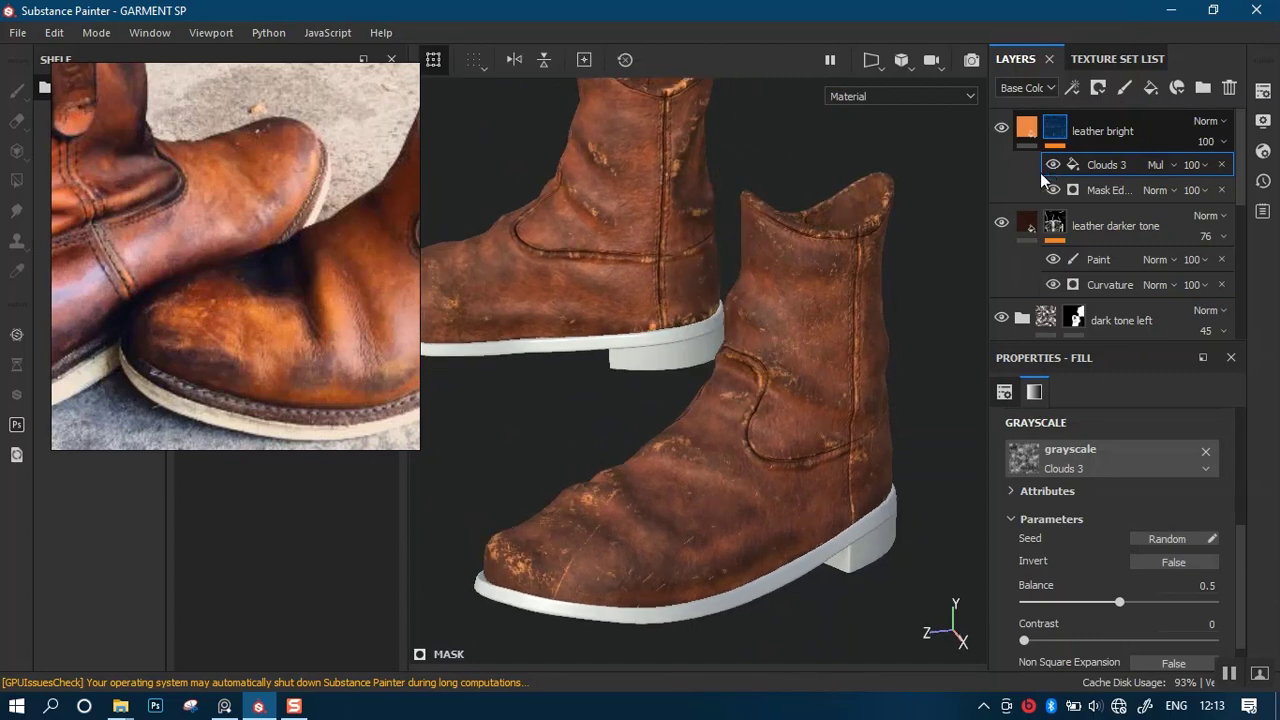
Inspect the cloud-masked wear on both boots from several angles against the reference photo.
right_click_drag(728, 347, 724, 318, "alt")
mouse_move(724, 318)
left_mouse_down("alt")
mouse_move(757, 321)
mouse_move(733, 328)
left_mouse_up("alt")
middle_click_drag(645, 364, 779, 320, "alt")
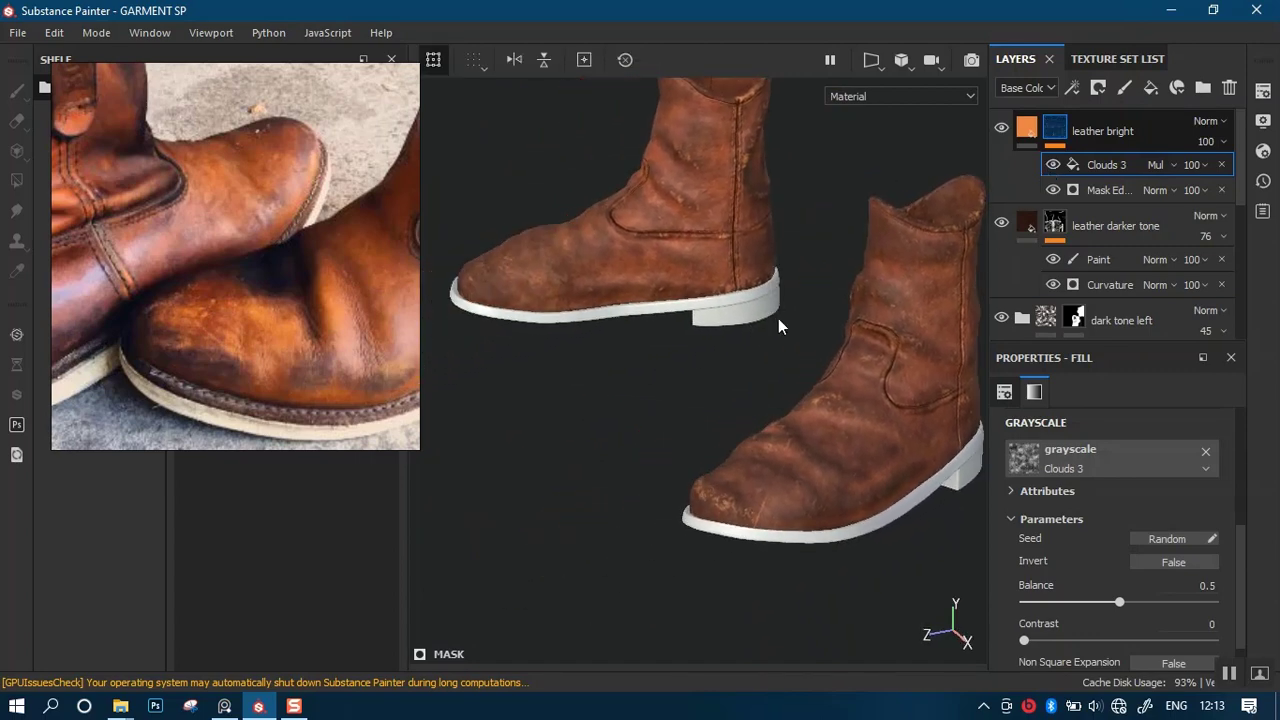
left_click_drag(752, 304, 891, 360, "alt")
middle_click_drag(838, 306, 912, 236, "alt")
left_click_drag(808, 216, 687, 310, "alt")
right_click_drag(703, 316, 664, 180, "alt")
left_click_drag(672, 230, 760, 322, "alt")
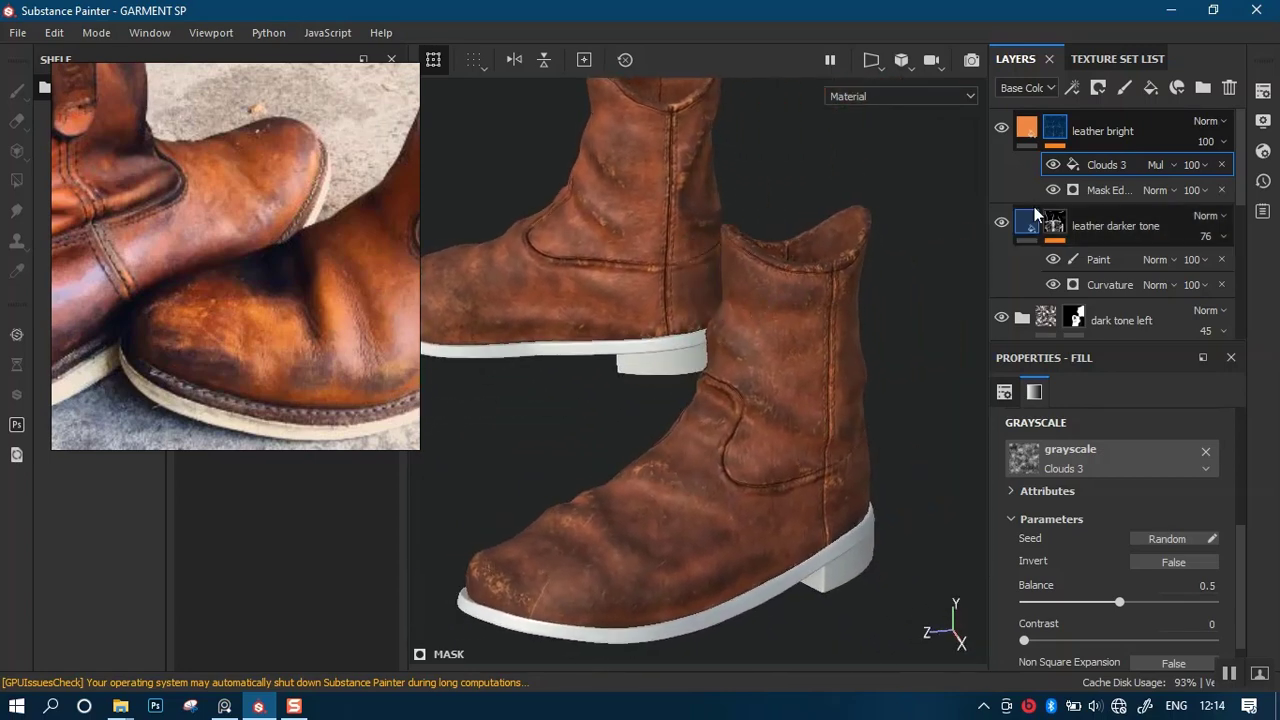
Set the leather bright Mask Editor's Global Balance to 0.51 and compare the wear with Clouds 3 hidden and shown.
left_click(1090, 190)
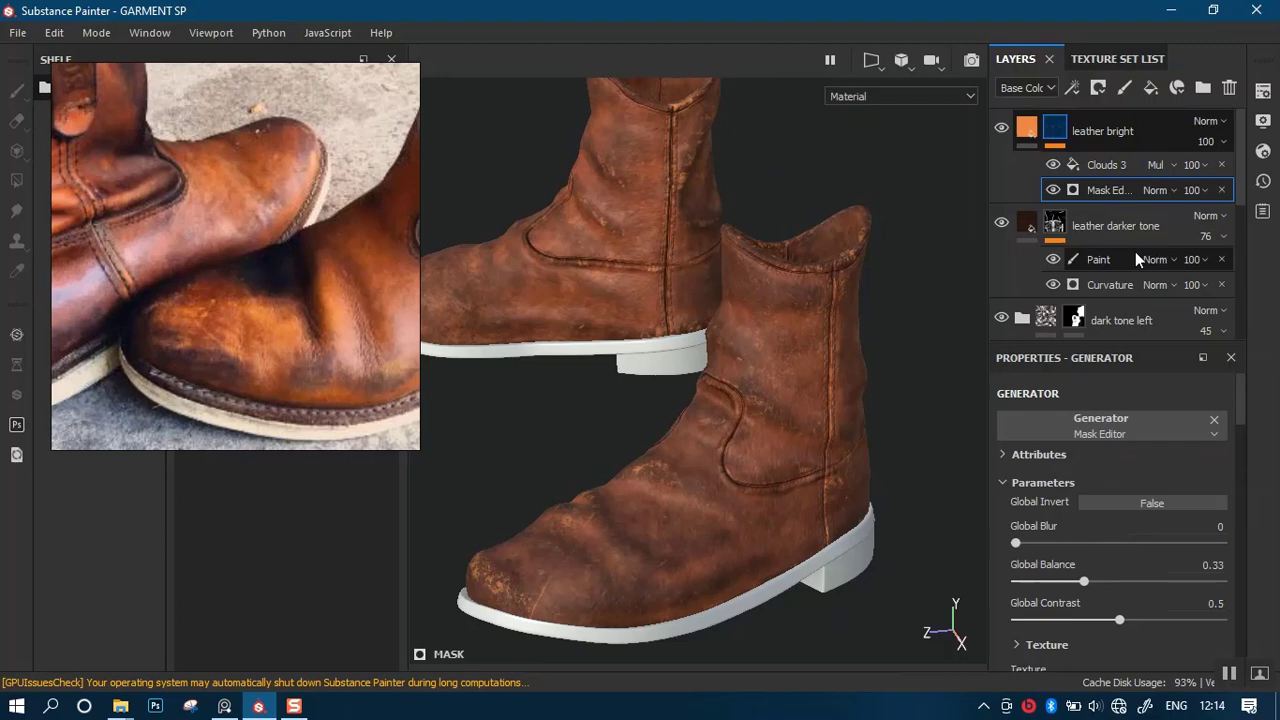
left_click(1119, 582)
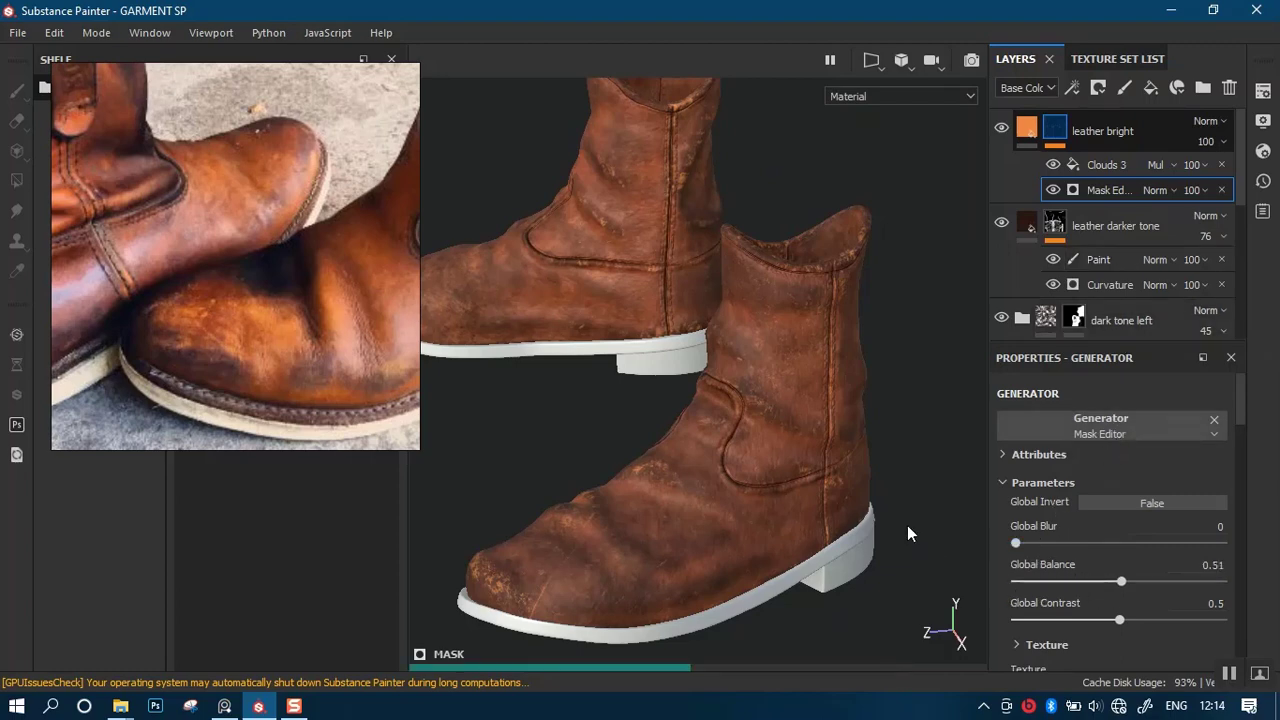
left_click_drag(794, 491, 807, 370, "alt")
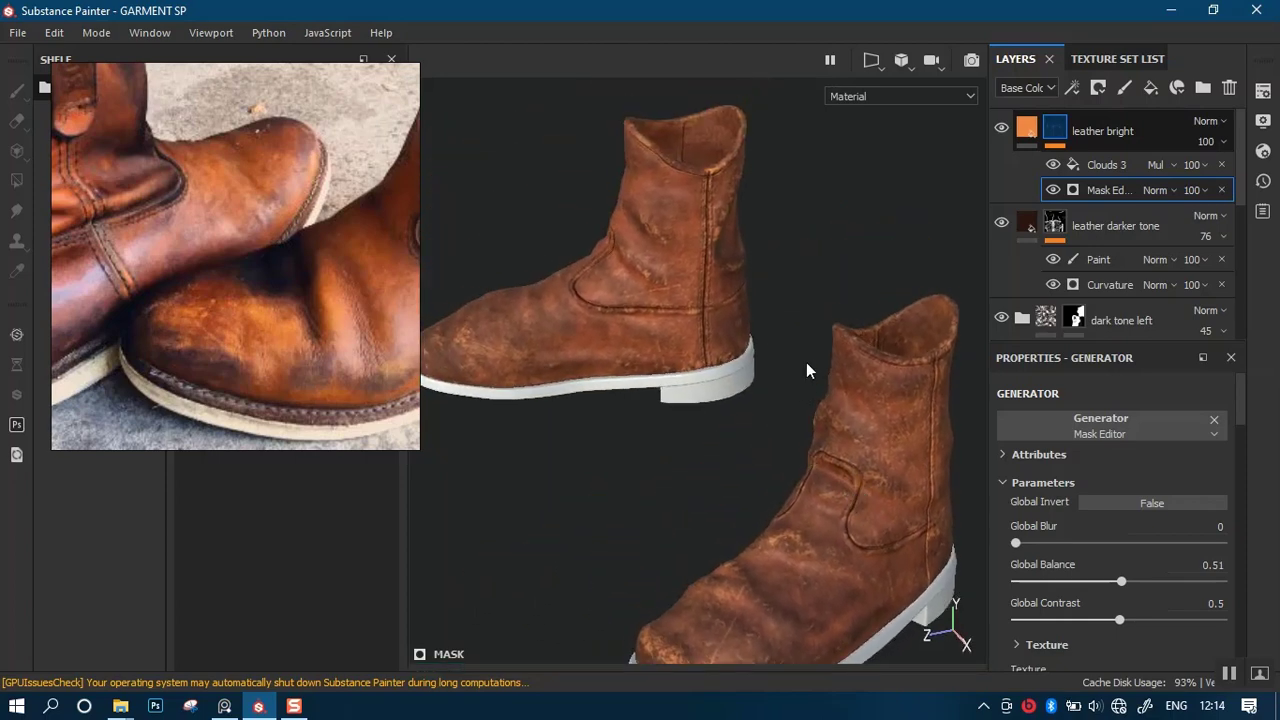
scroll(807, 370, "up", 2)
left_click(1049, 163)
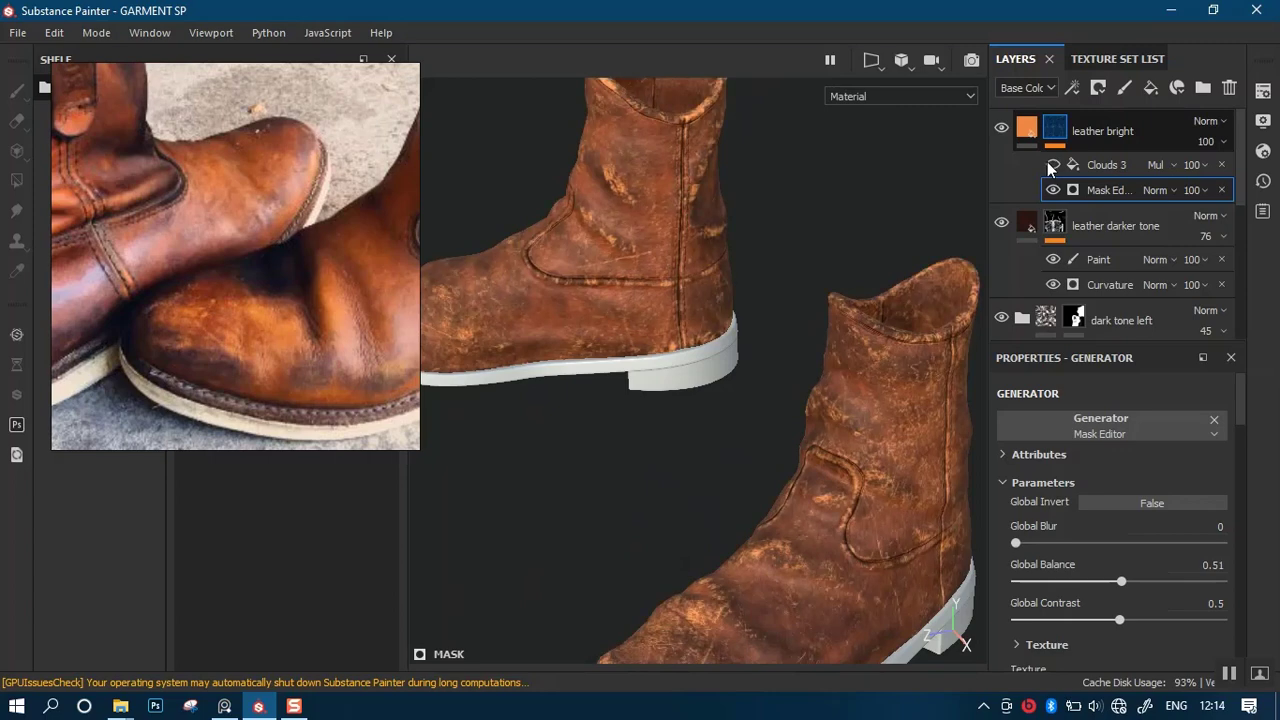
left_click(1049, 163)
scroll(778, 364, "down", 2)
left_click_drag(778, 364, 802, 425, "alt")
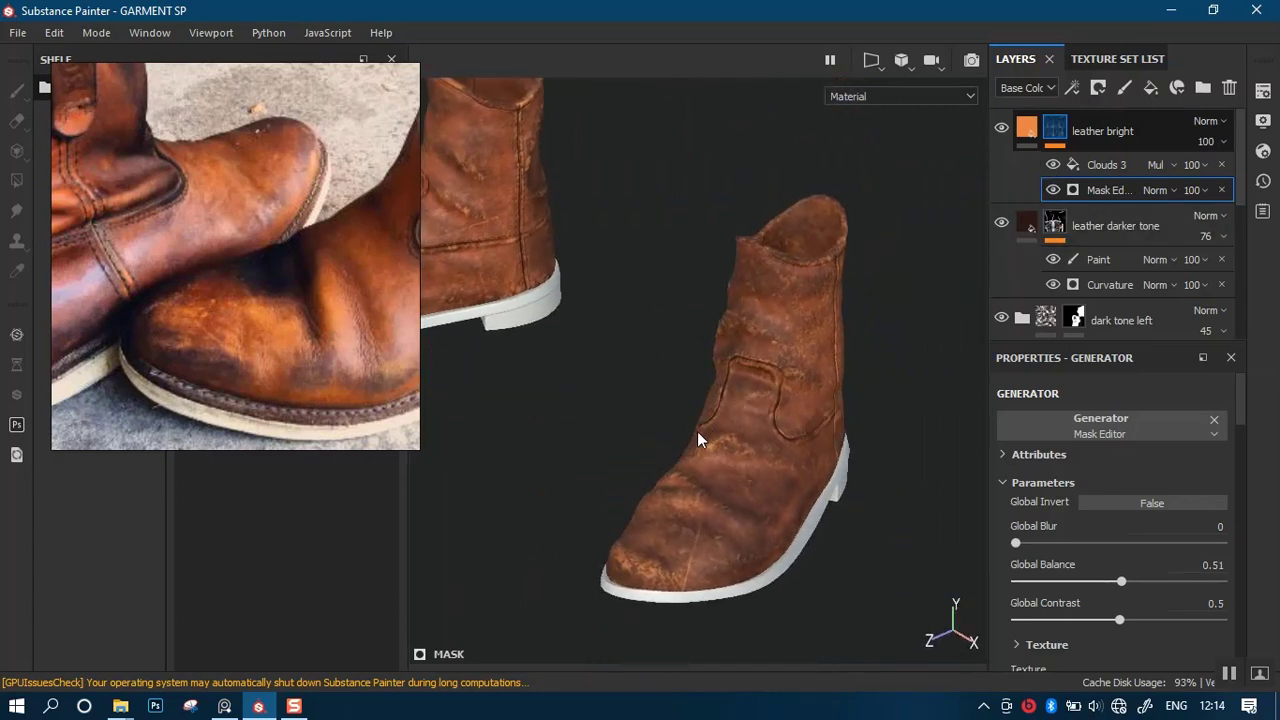
Examine the wear on the boot's toe up close and on the full pair of boots.
left_click_drag(700, 437, 706, 531, "alt")
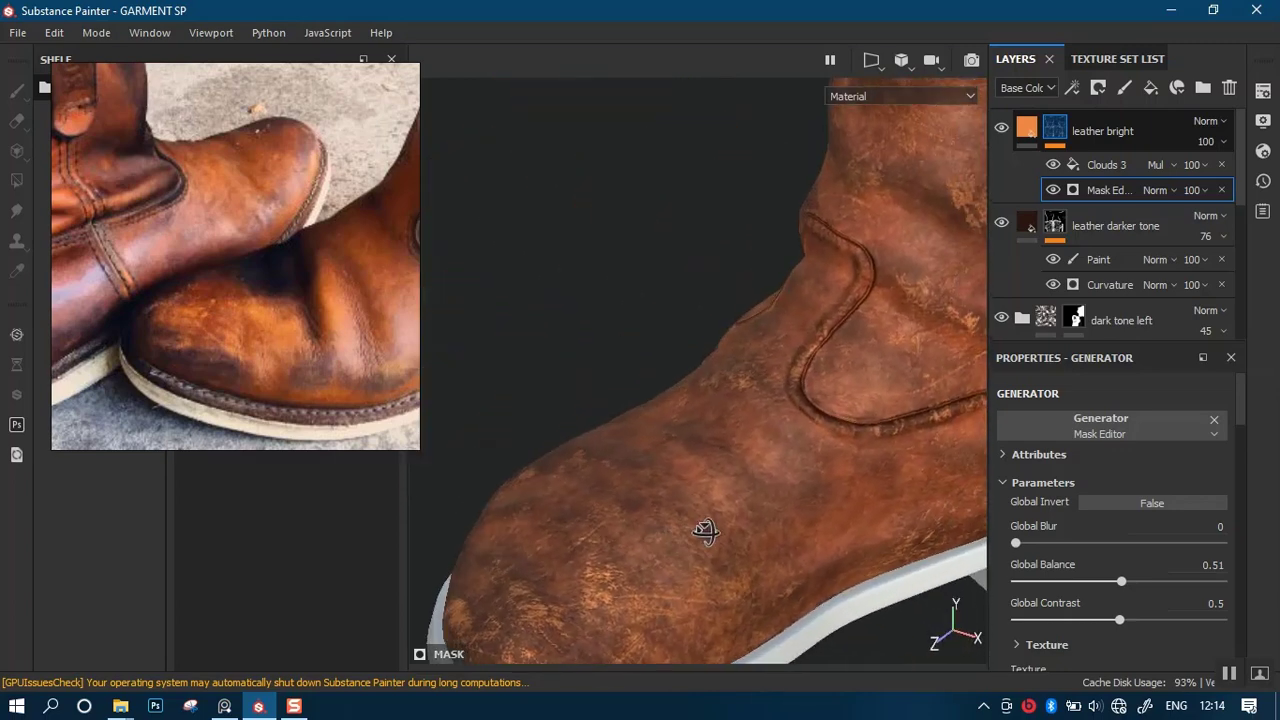
middle_click_drag(696, 482, 590, 432, "alt")
right_click_drag(671, 480, 714, 291, "alt")
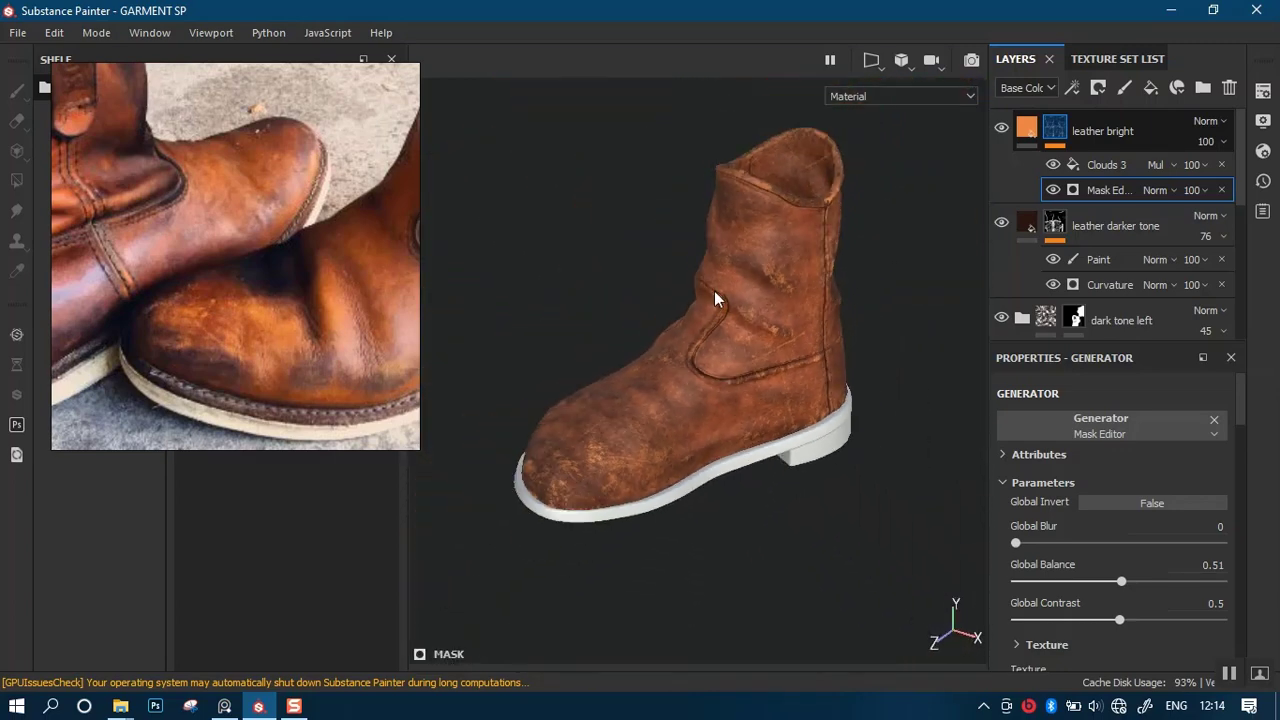
scroll(732, 287, "down", 1)
left_click_drag(721, 383, 680, 405, "alt")
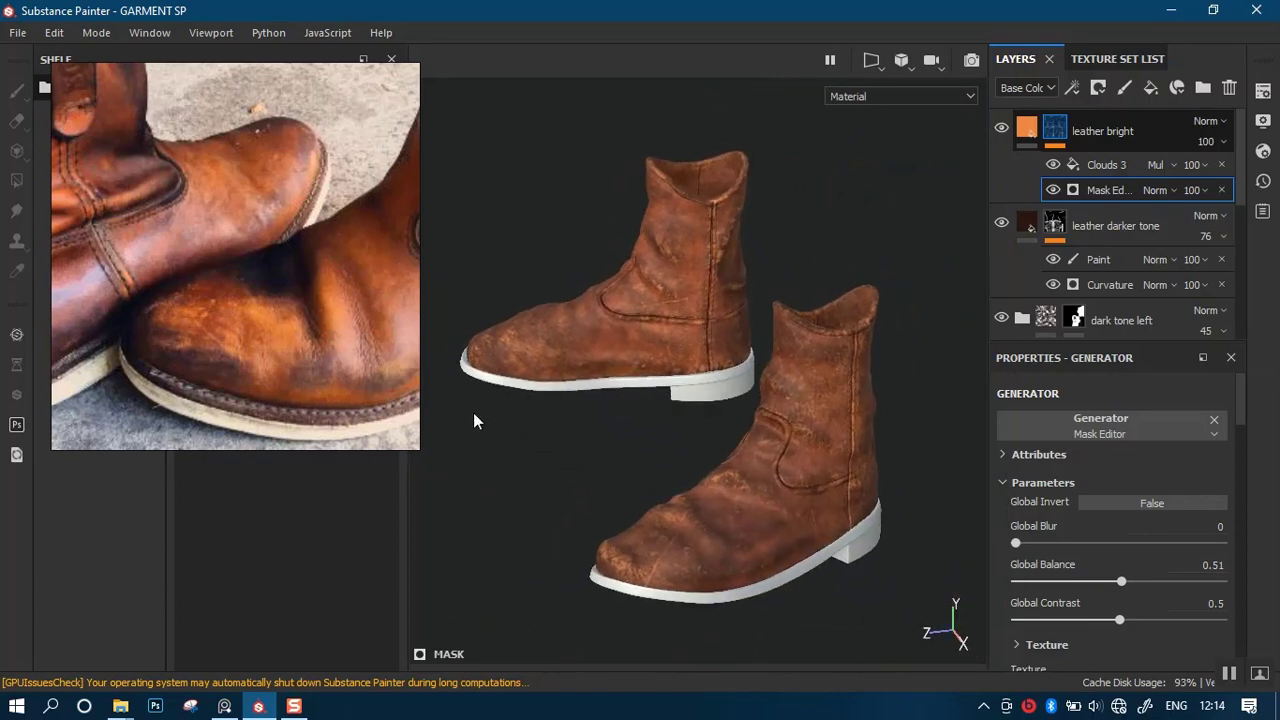
middle_click_drag(726, 405, 727, 368, "alt")
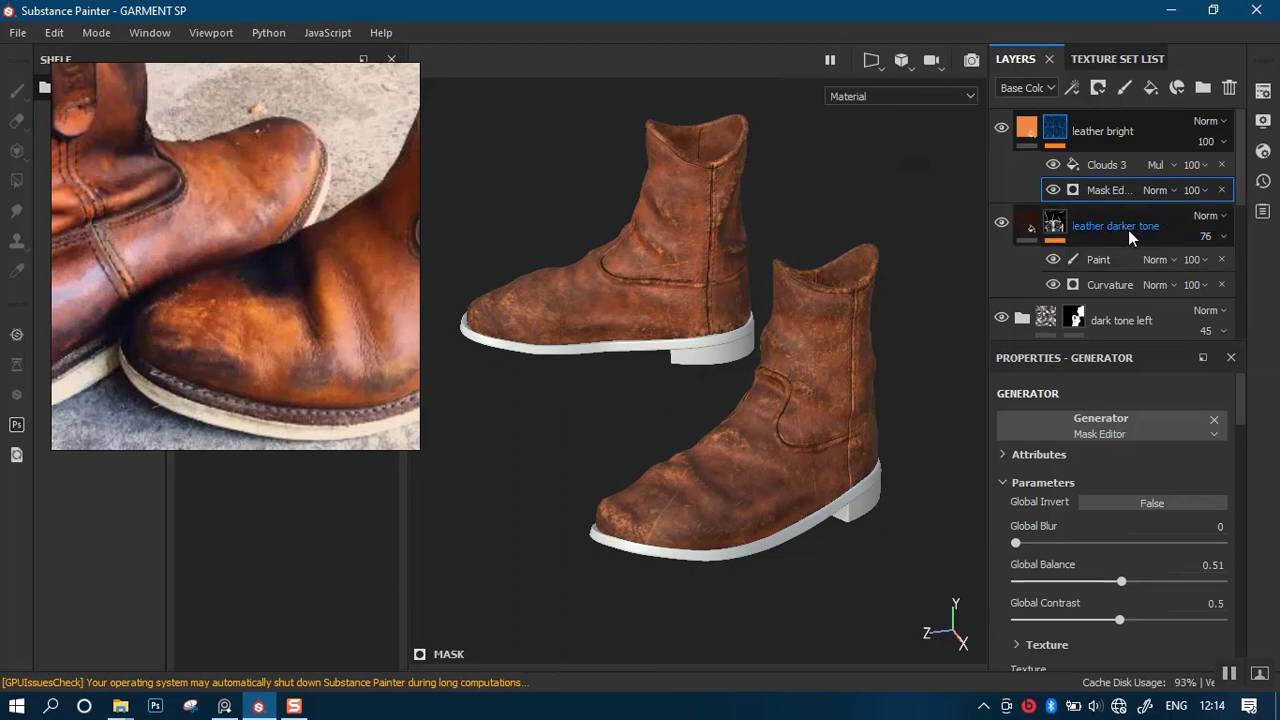
Copy the leather darker tone layer from BOOTS_TOP into the SOLE_BOOT texture set, replacing the empty Layer 1.
left_click_drag(1239, 194, 1237, 259)
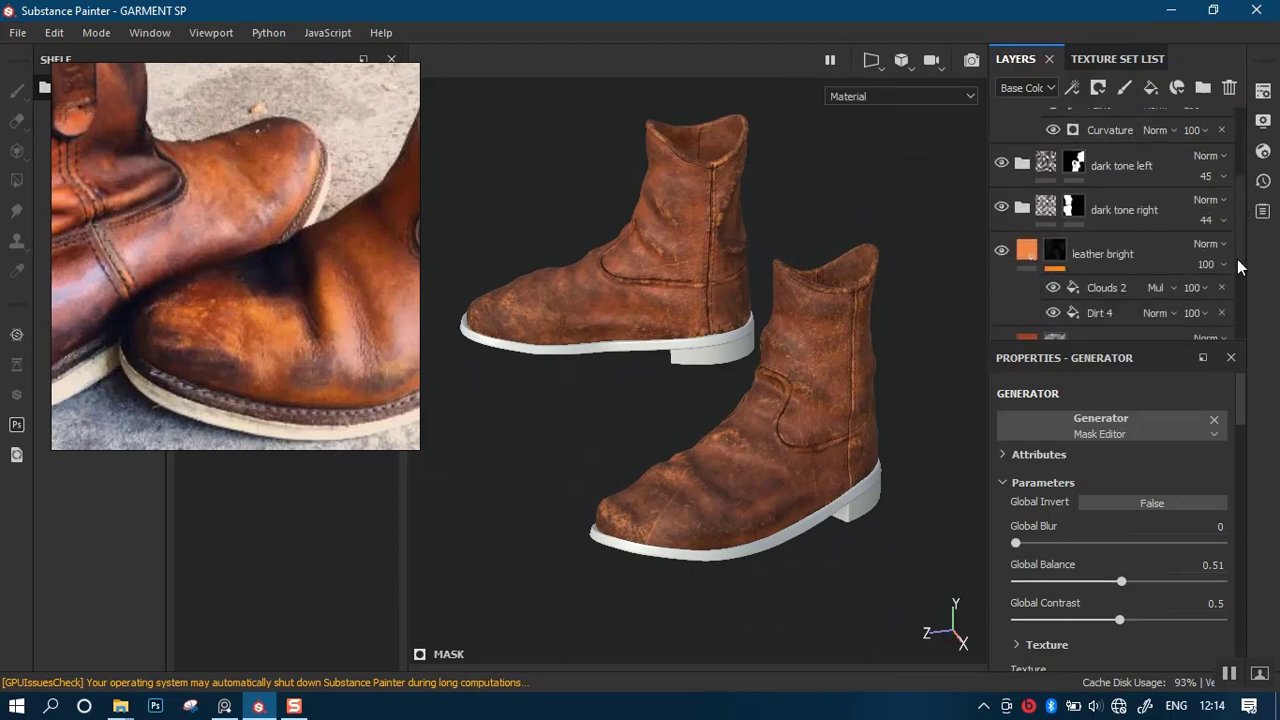
scroll(1237, 258, "up", 4)
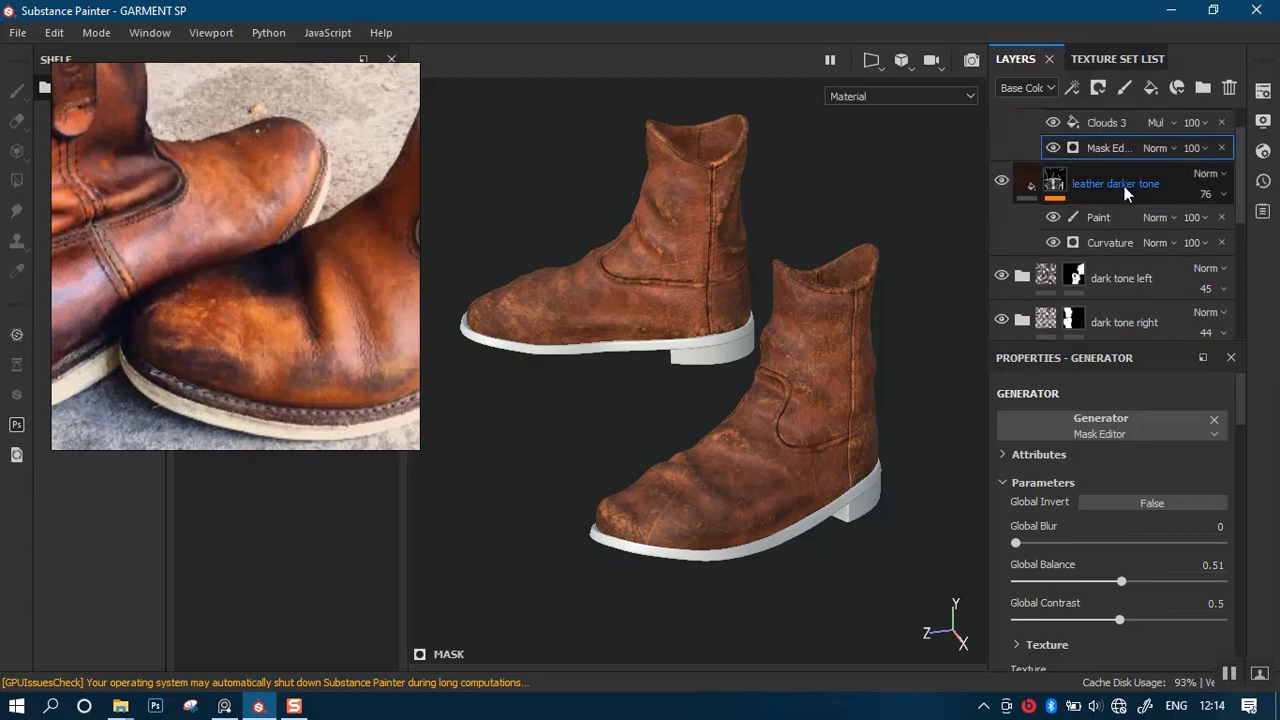
left_click(1117, 189)
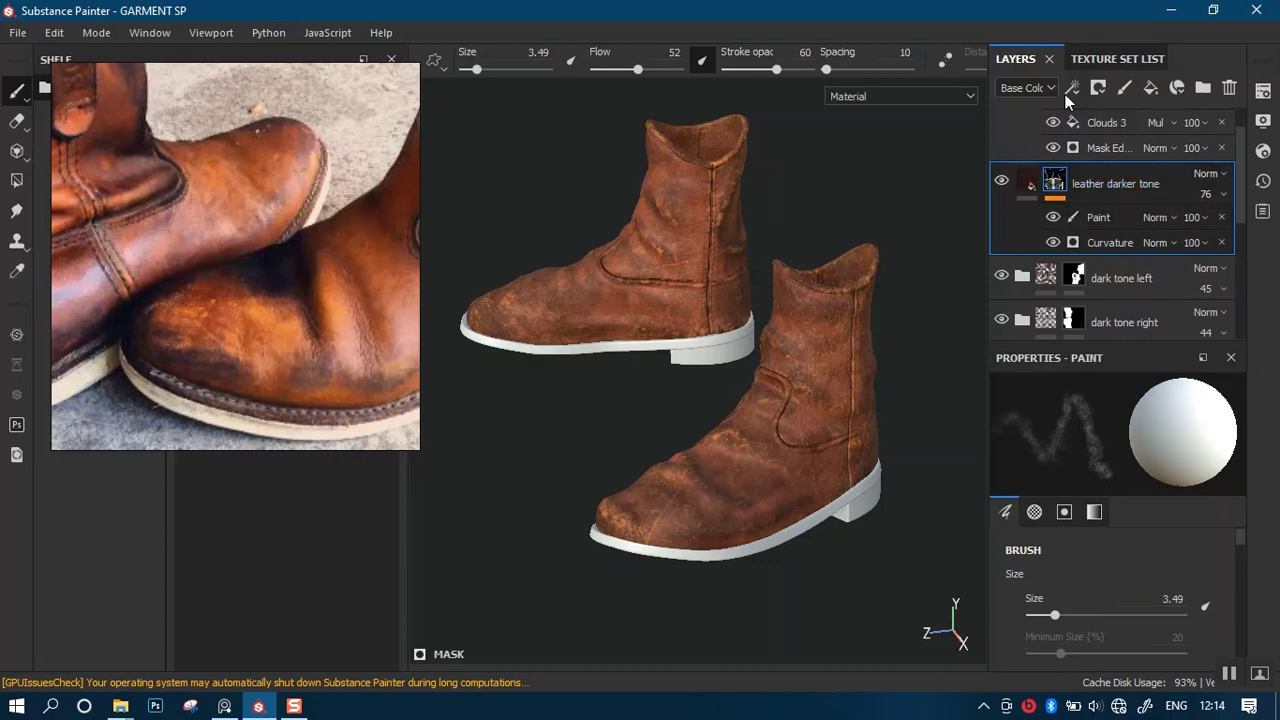
left_click(1097, 60)
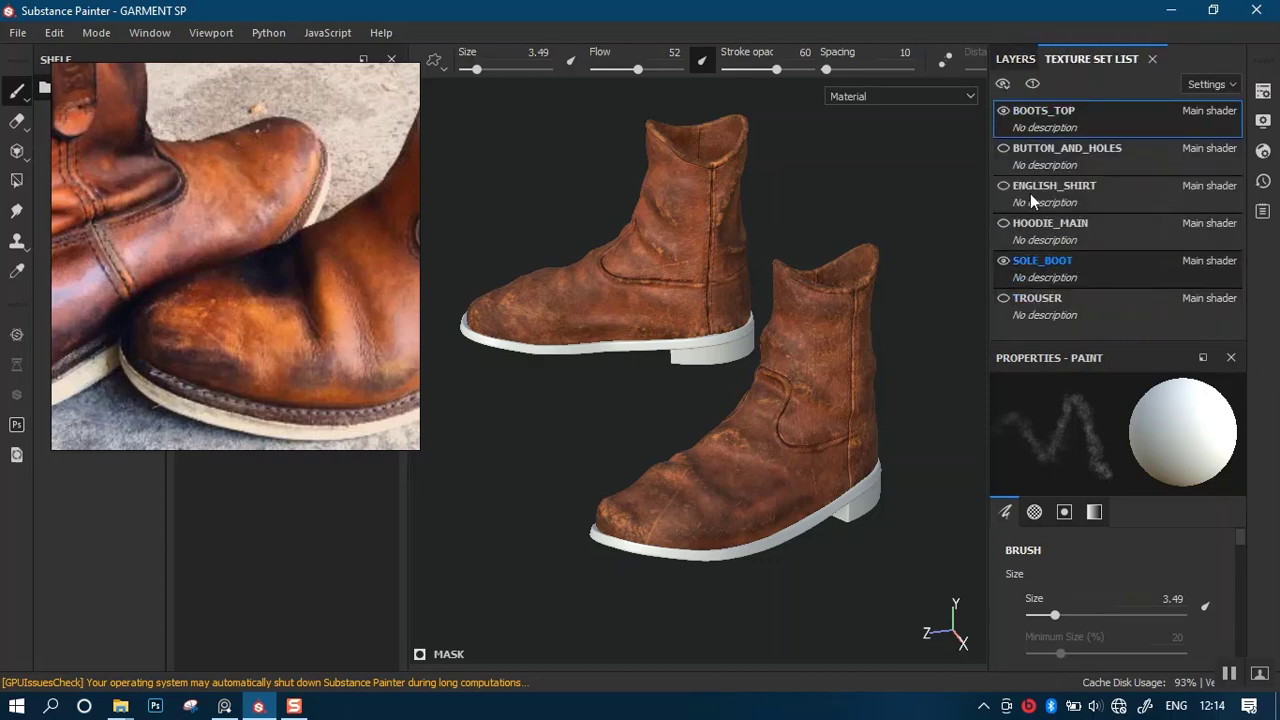
left_click(1012, 60)
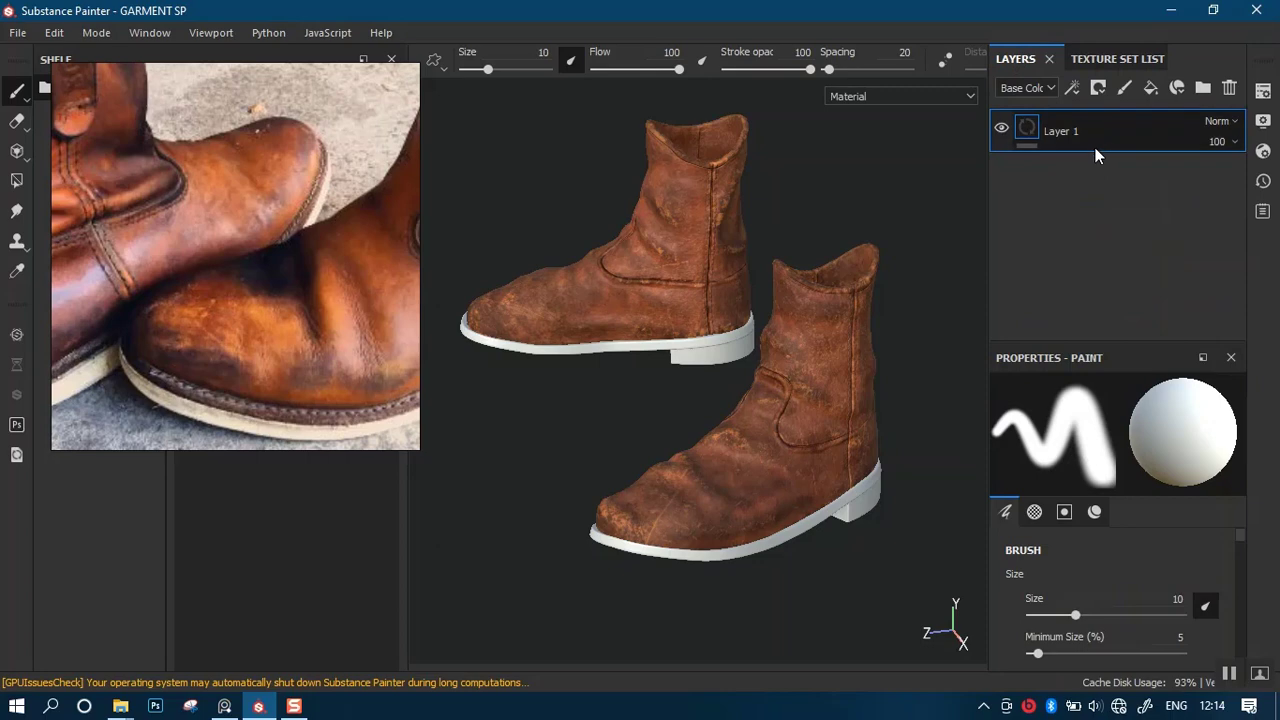
key("Delete")
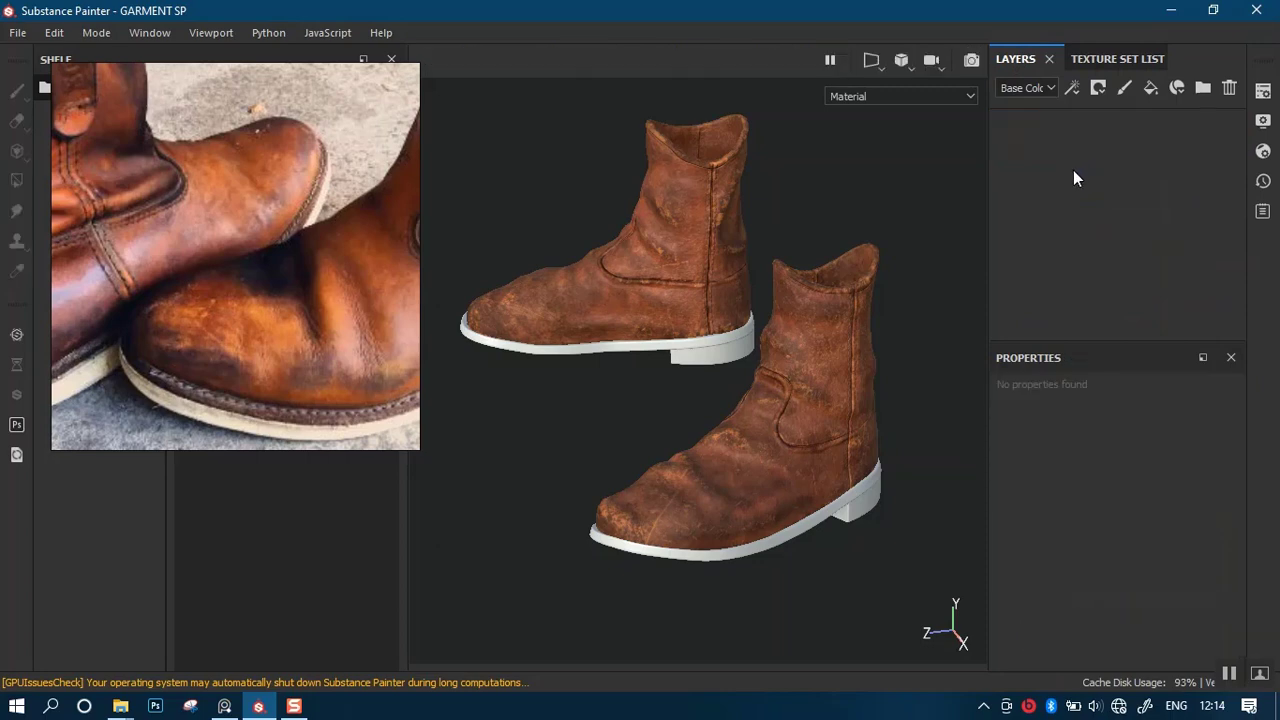
key("ctrl+v")
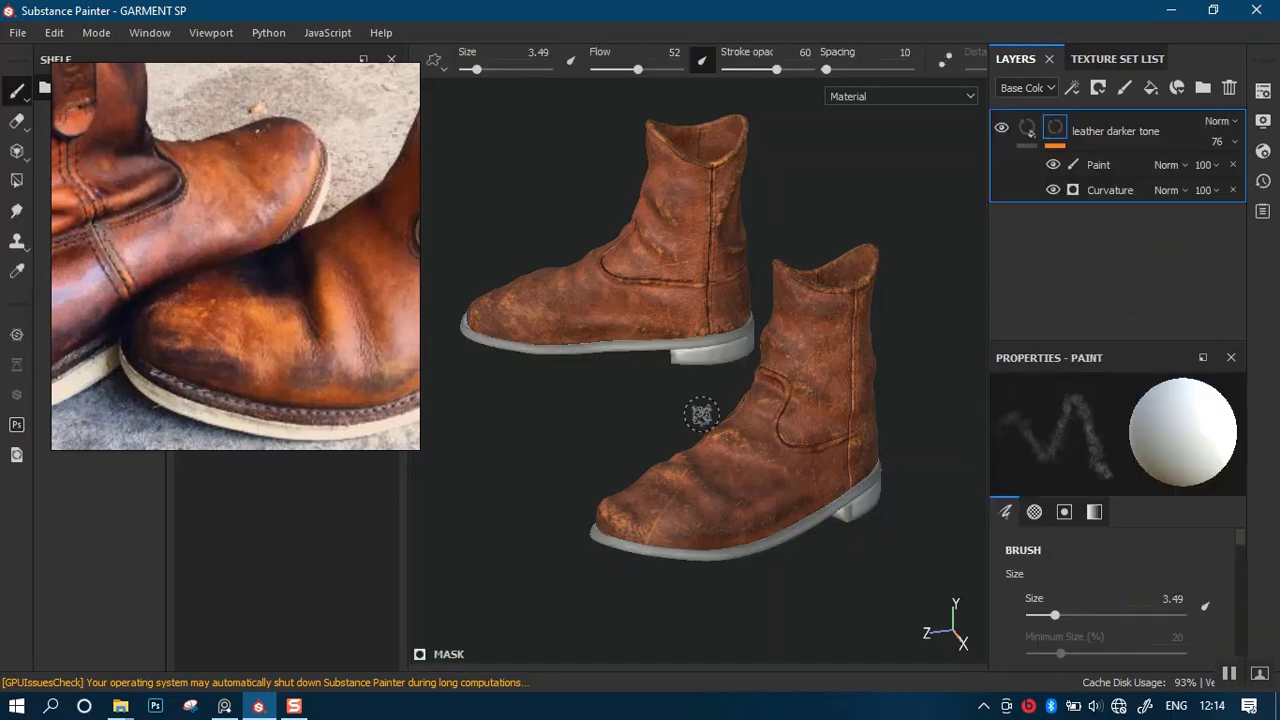
Replace the pasted leather darker tone layer's mask with a plain white mask and set the layer's opacity to 100.
right_click(1052, 137)
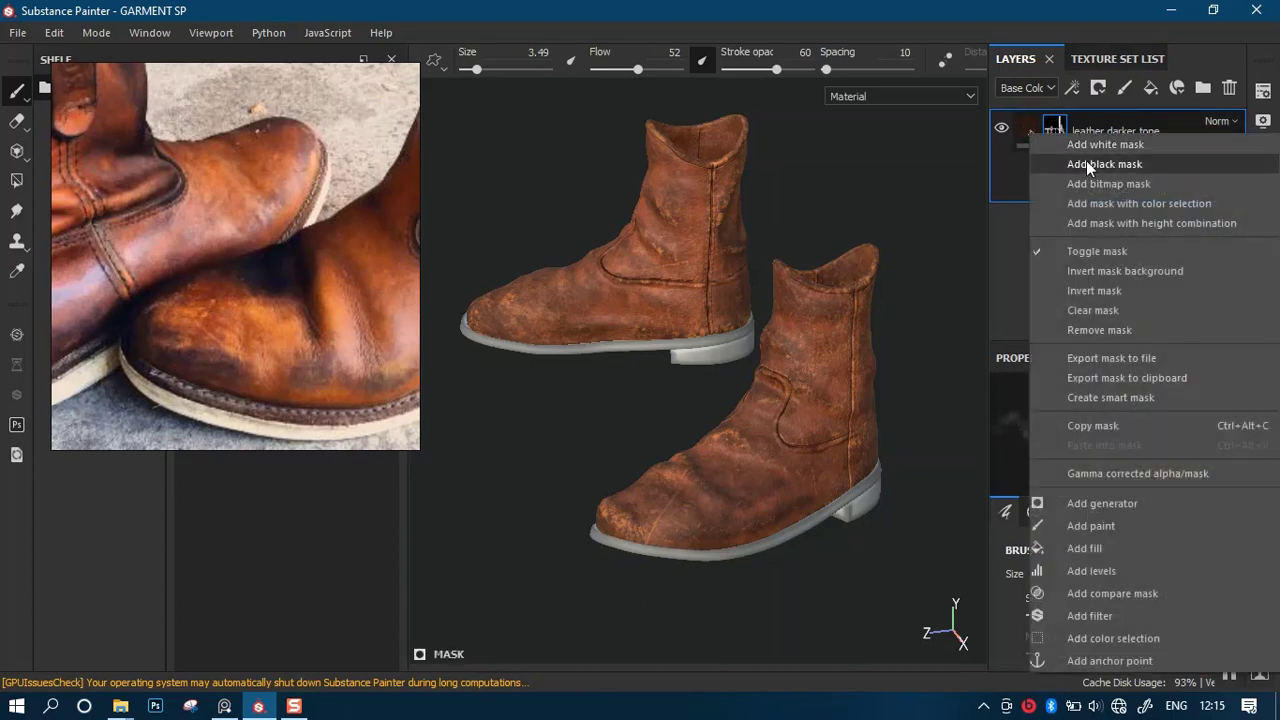
left_click(1086, 162)
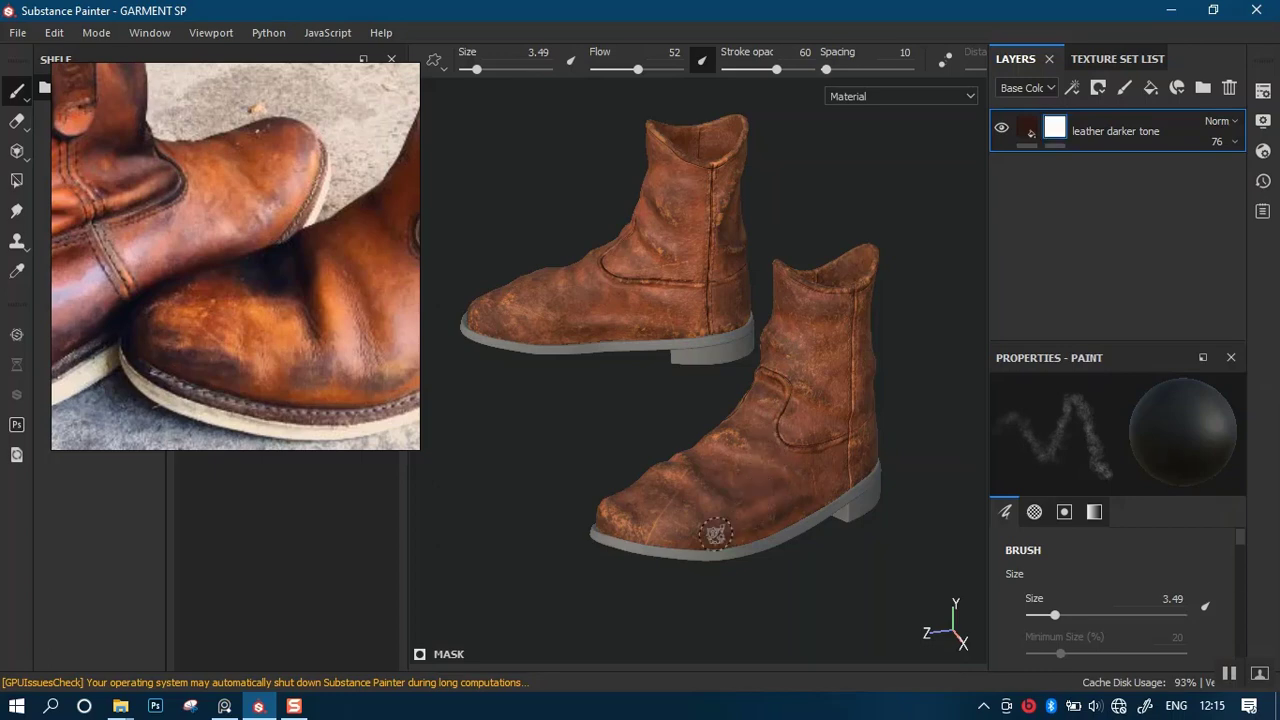
right_click_drag(749, 437, 751, 537, "alt")
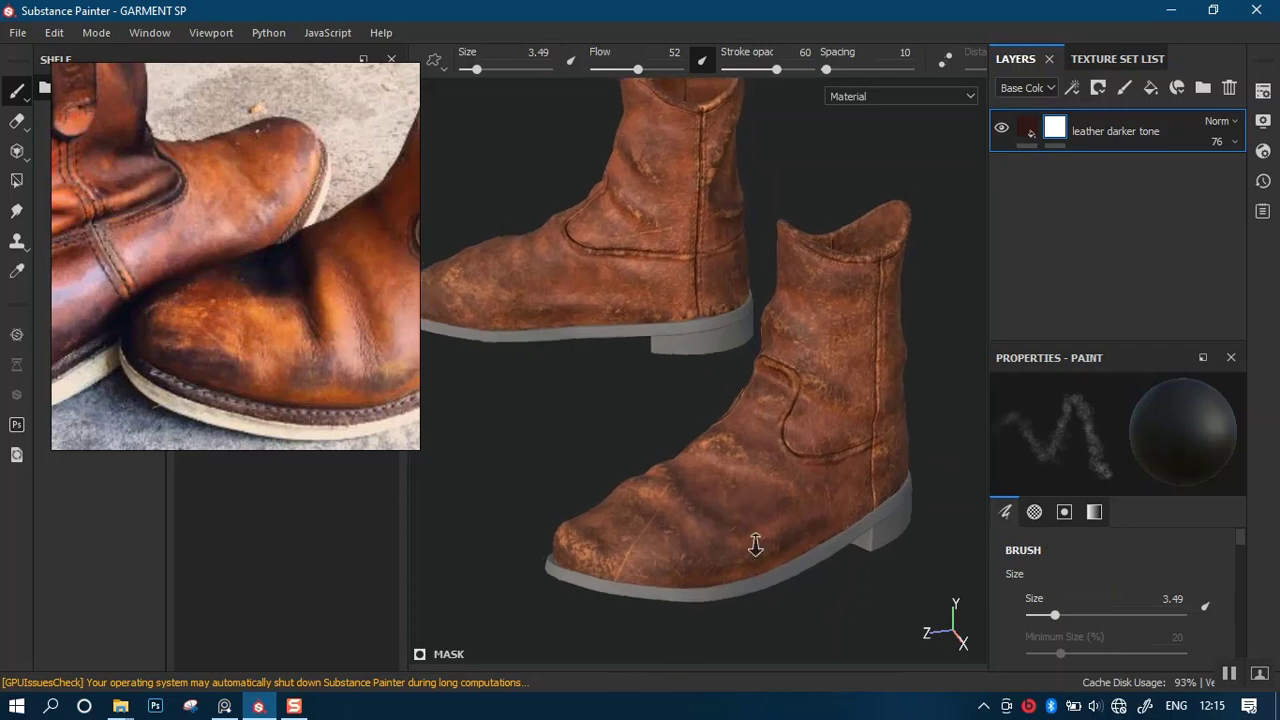
left_click(1027, 128)
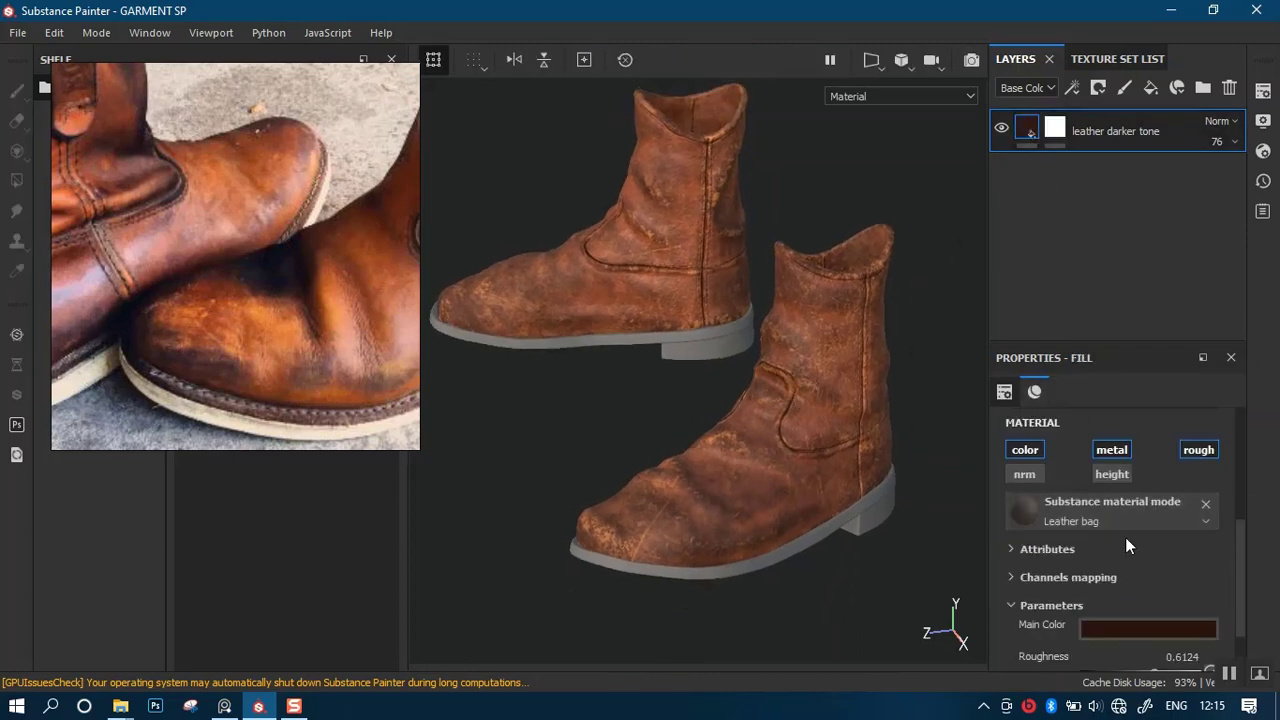
left_click(1234, 142)
left_click_drag(1256, 178, 1272, 176)
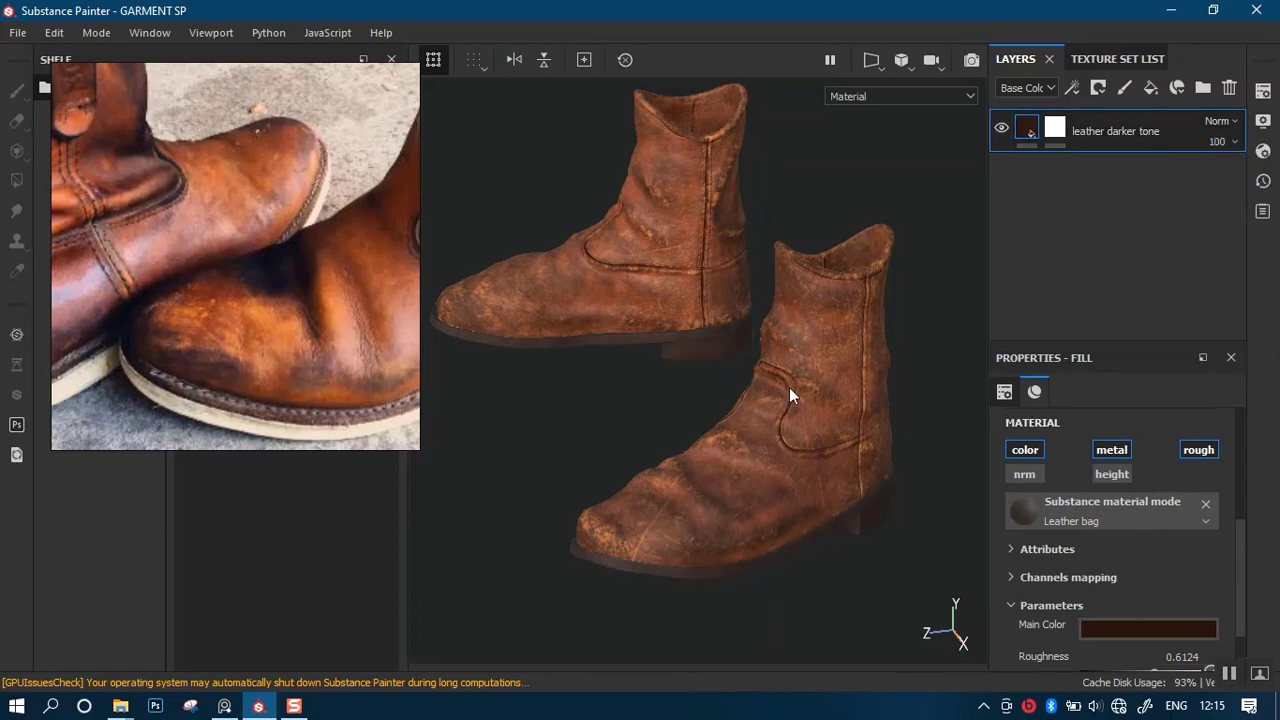
Try a darker main colour with a brightness value of 0.108 on the sole's leather fill.
right_click_drag(740, 411, 717, 363, "alt")
left_click_drag(717, 363, 717, 405, "alt")
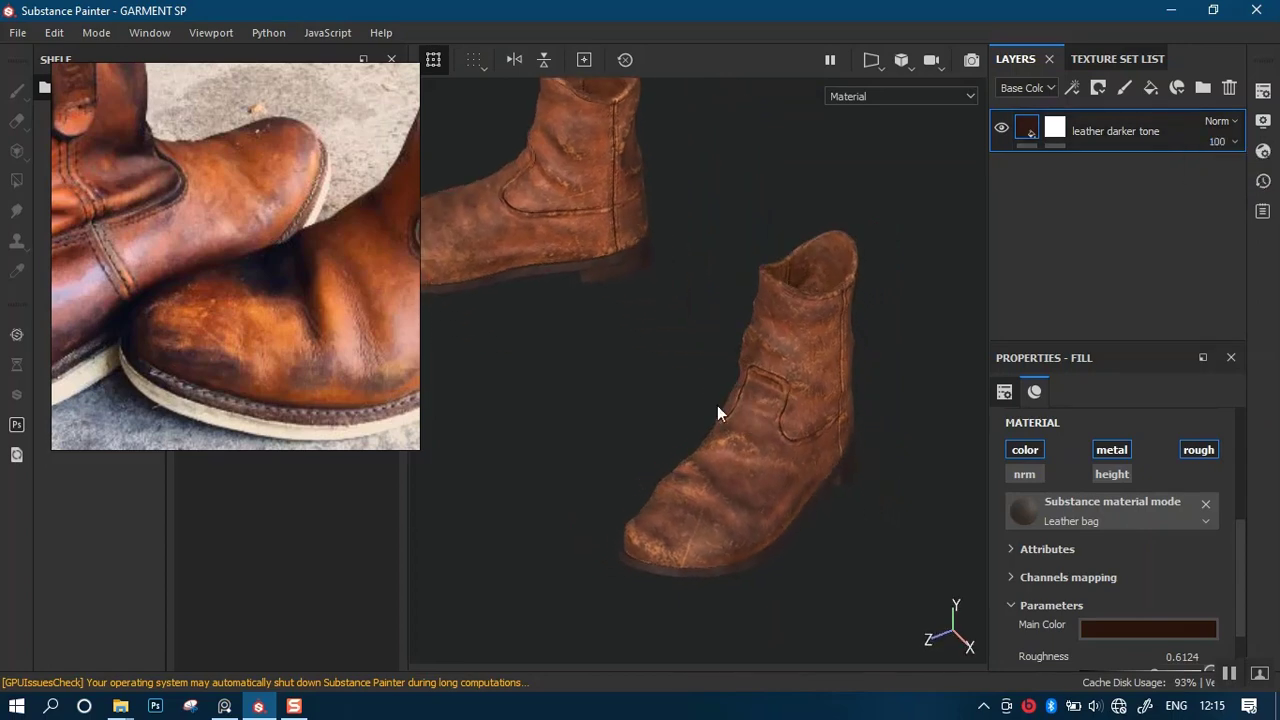
middle_click_drag(717, 405, 850, 391, "alt")
right_click_drag(850, 391, 760, 505, "alt")
middle_click_drag(707, 295, 746, 353, "alt")
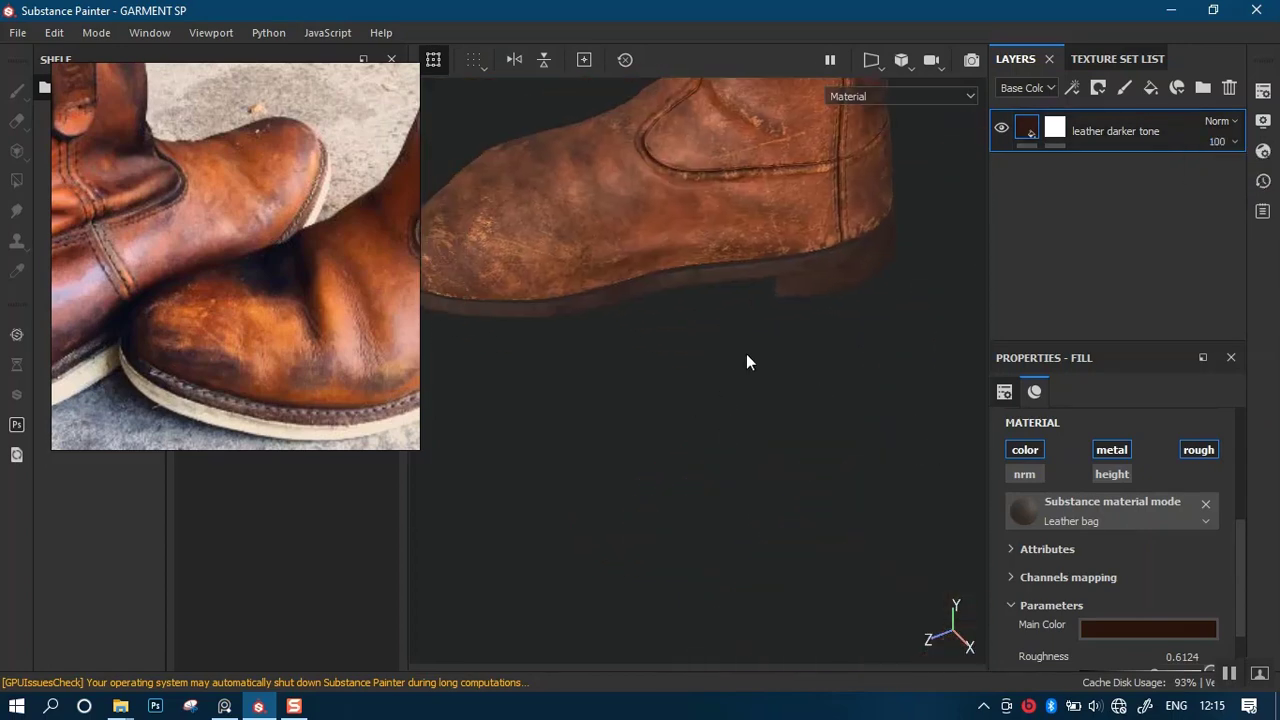
right_click_drag(746, 353, 824, 562, "alt")
middle_click_drag(776, 392, 946, 420, "alt")
middle_click_drag(738, 370, 902, 391, "alt")
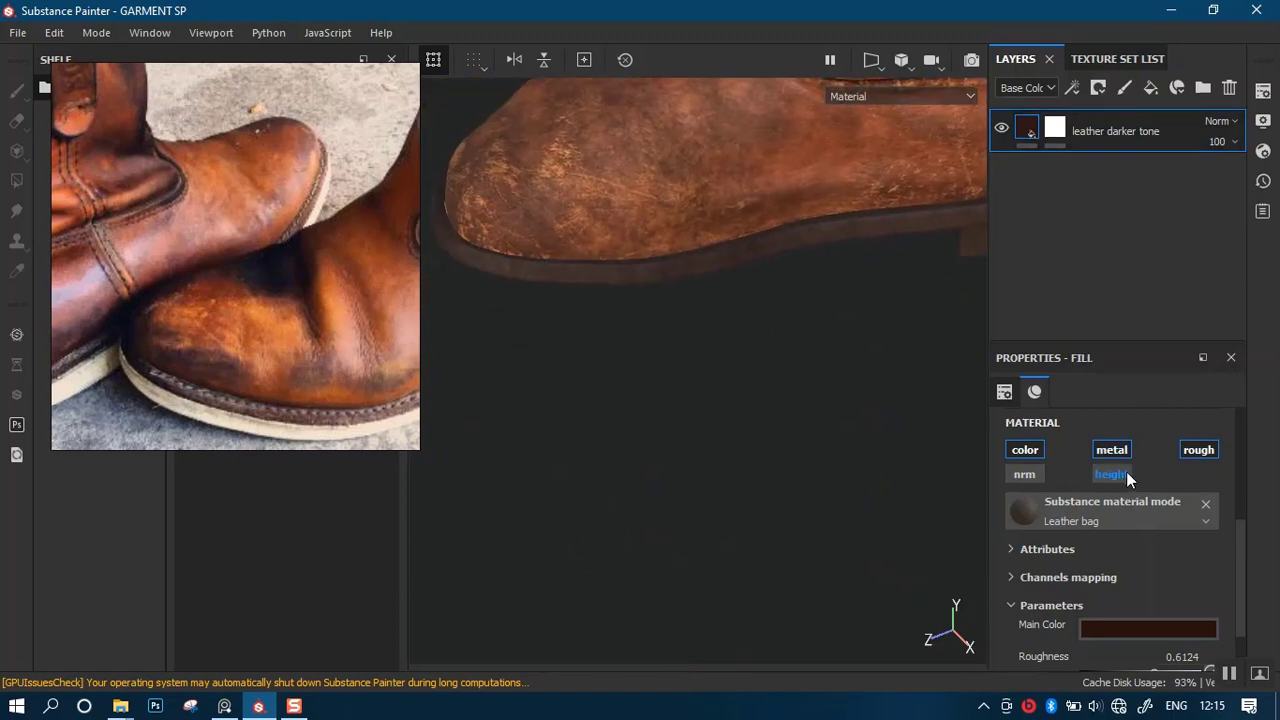
left_click(1179, 629)
left_click(1254, 575)
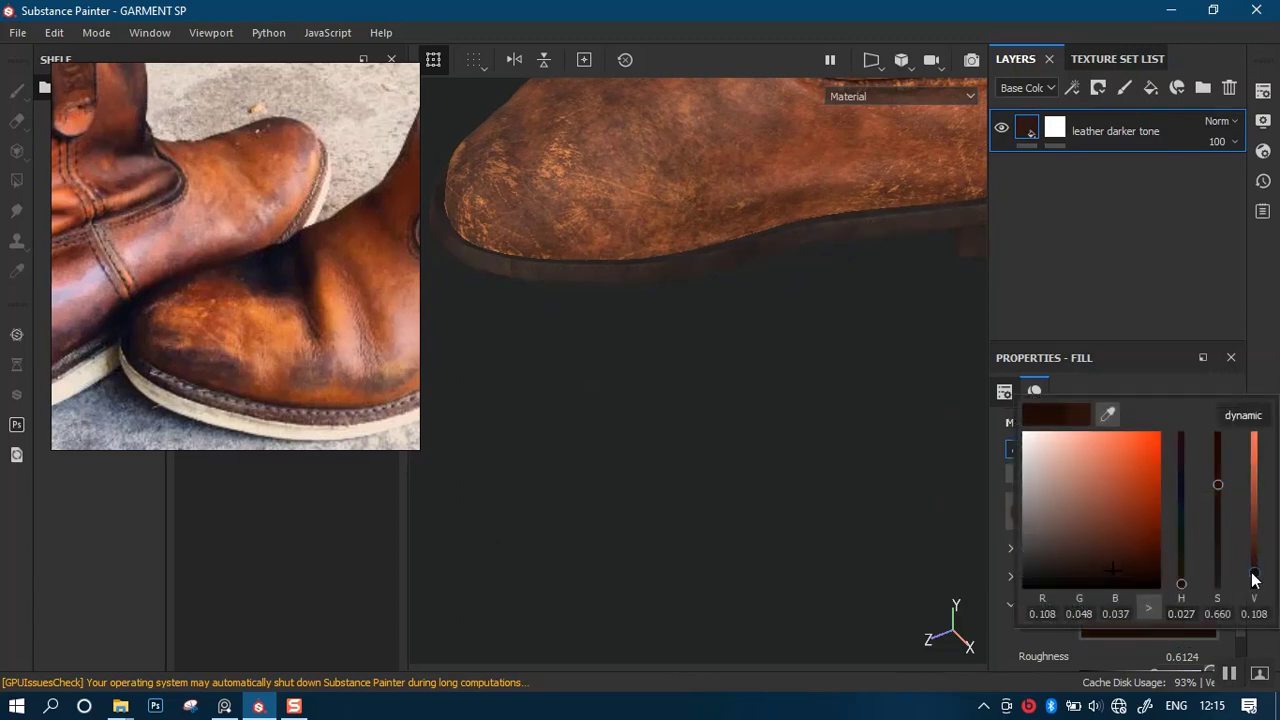
left_click(1256, 274)
Set the sole leather's Normal Intensity and Height Position to 0.
right_click_drag(826, 410, 795, 298, "alt")
middle_click_drag(975, 380, 706, 369, "alt")
mouse_move(706, 369)
left_mouse_down("alt")
mouse_move(734, 346)
mouse_move(649, 477)
mouse_move(698, 391)
mouse_move(700, 346)
mouse_move(694, 406)
mouse_move(723, 373)
left_mouse_up("alt")
right_click_drag(723, 373, 723, 494, "alt")
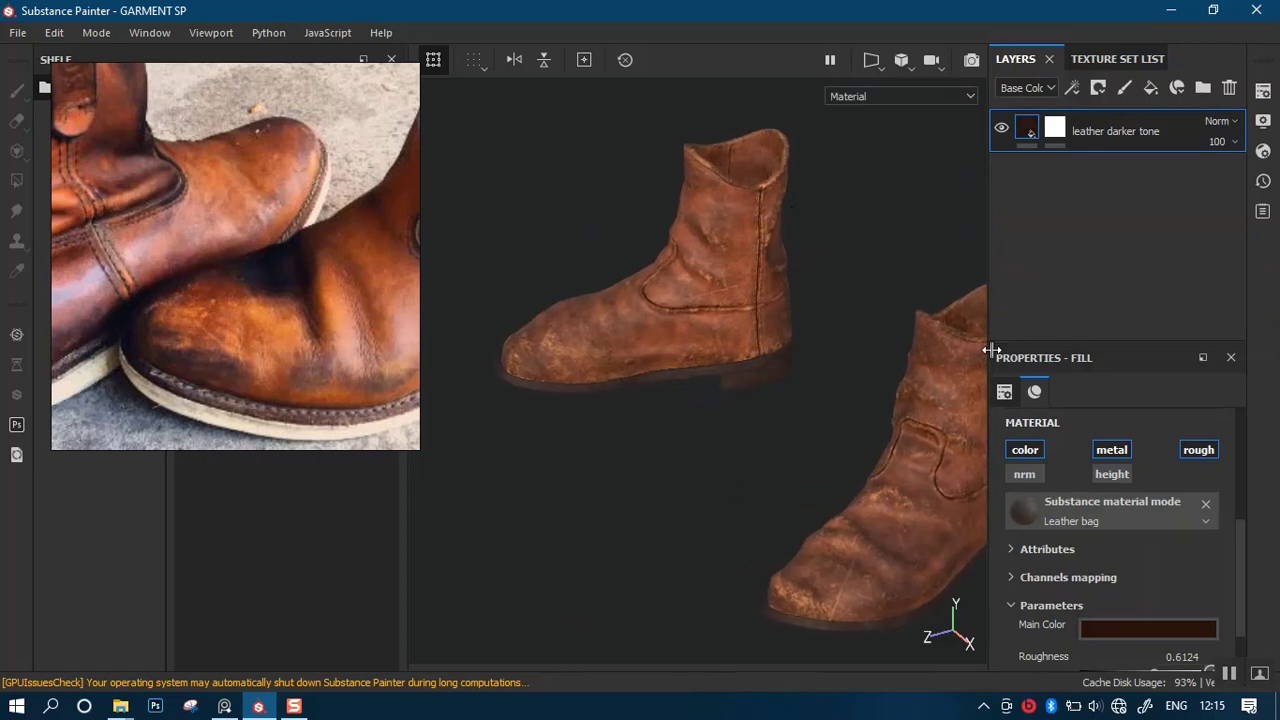
scroll(1236, 562, "down", 2)
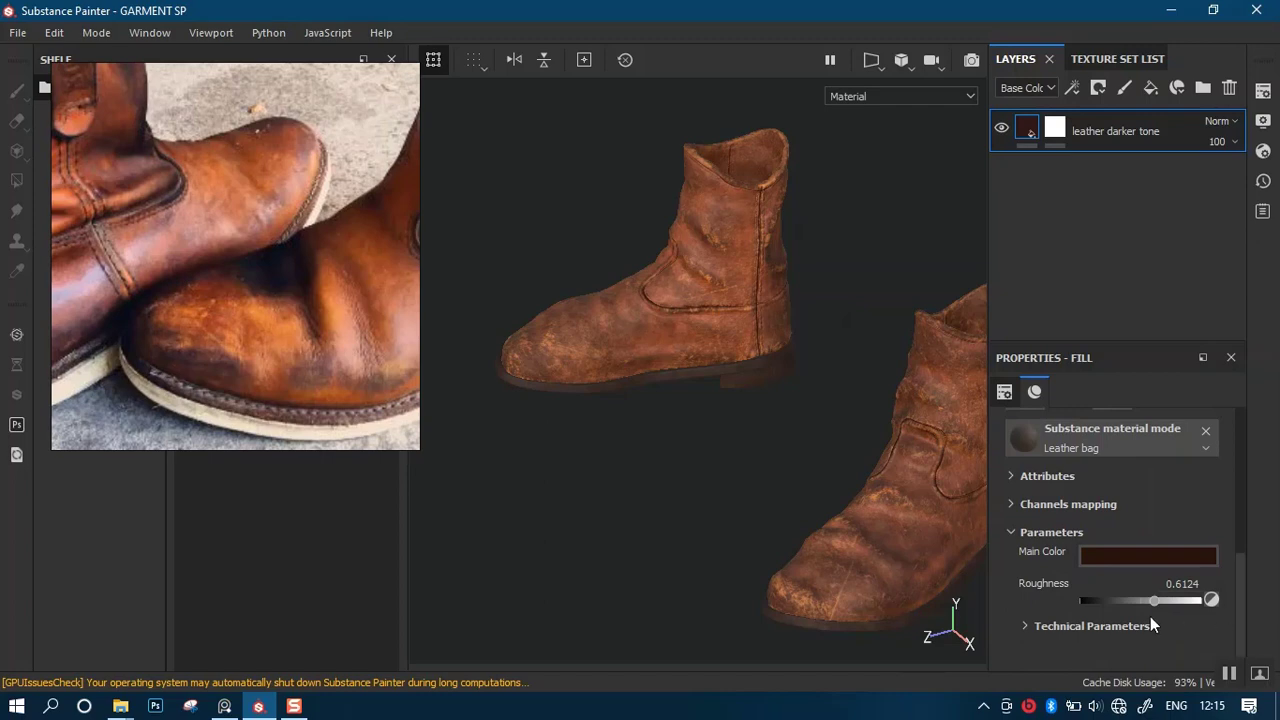
left_click(1024, 627)
scroll(1237, 613, "down", 3)
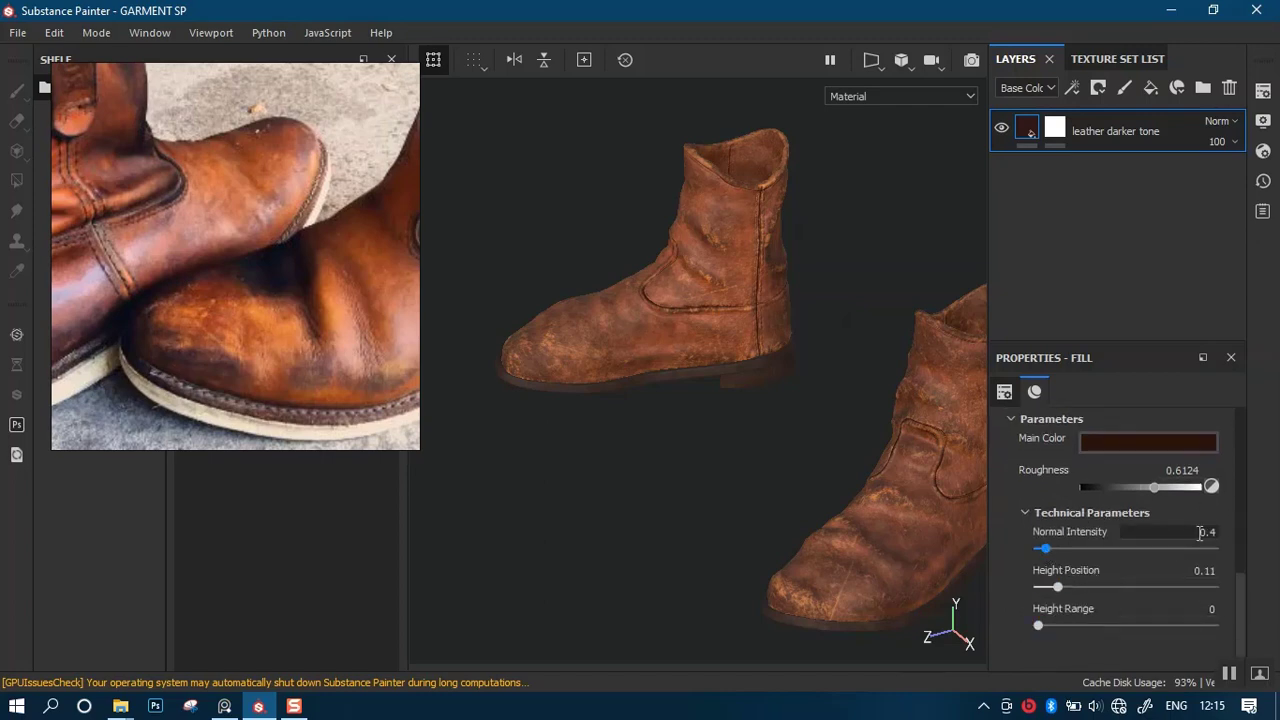
left_click(1200, 532)
key("Return")
left_click(1204, 571)
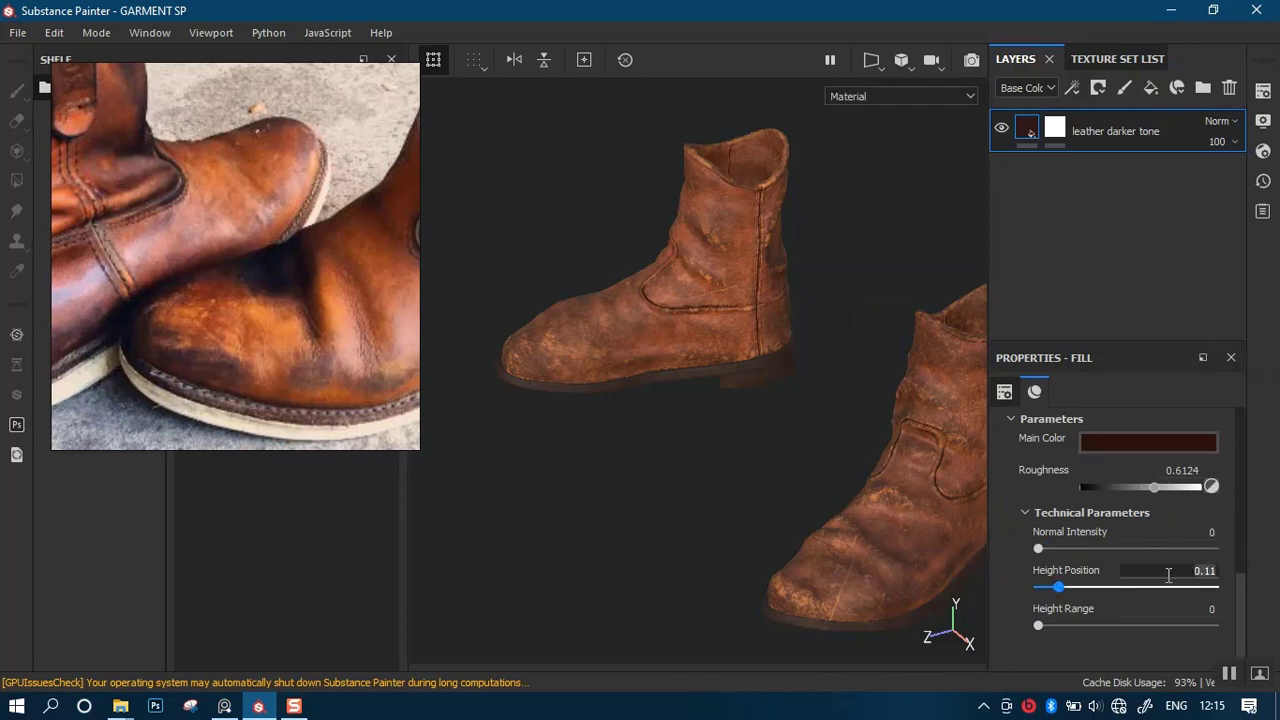
type("0")
key("Return")
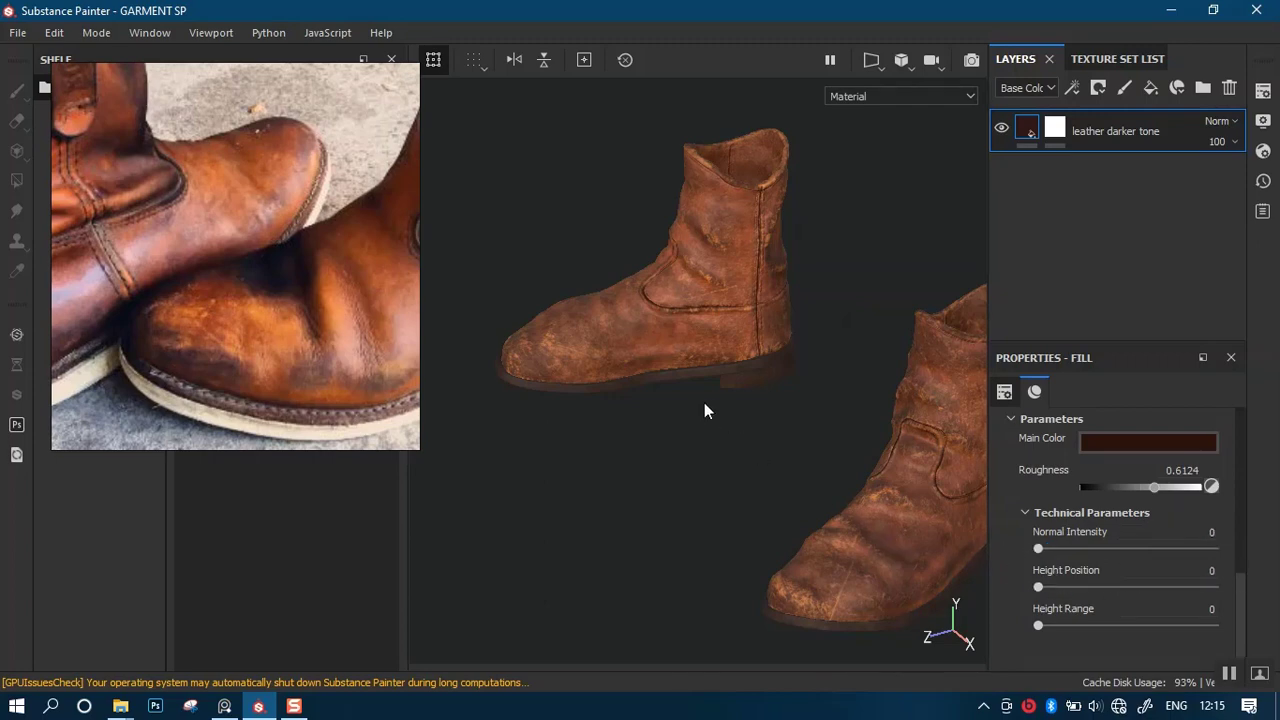
Set the UV scale of the sole's leather fill to 20.
right_click_drag(704, 402, 706, 622, "alt")
middle_click_drag(663, 446, 779, 374, "alt")
right_click_drag(779, 374, 807, 424, "alt")
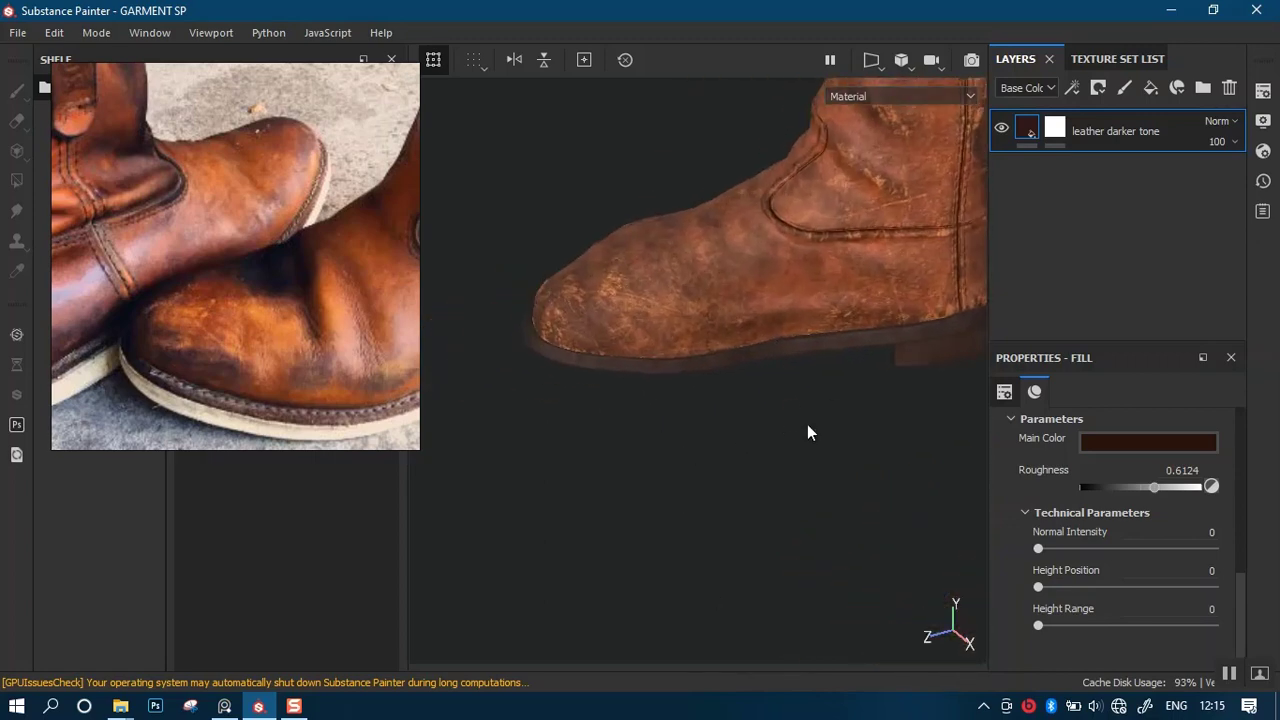
scroll(1247, 600, "up", 5)
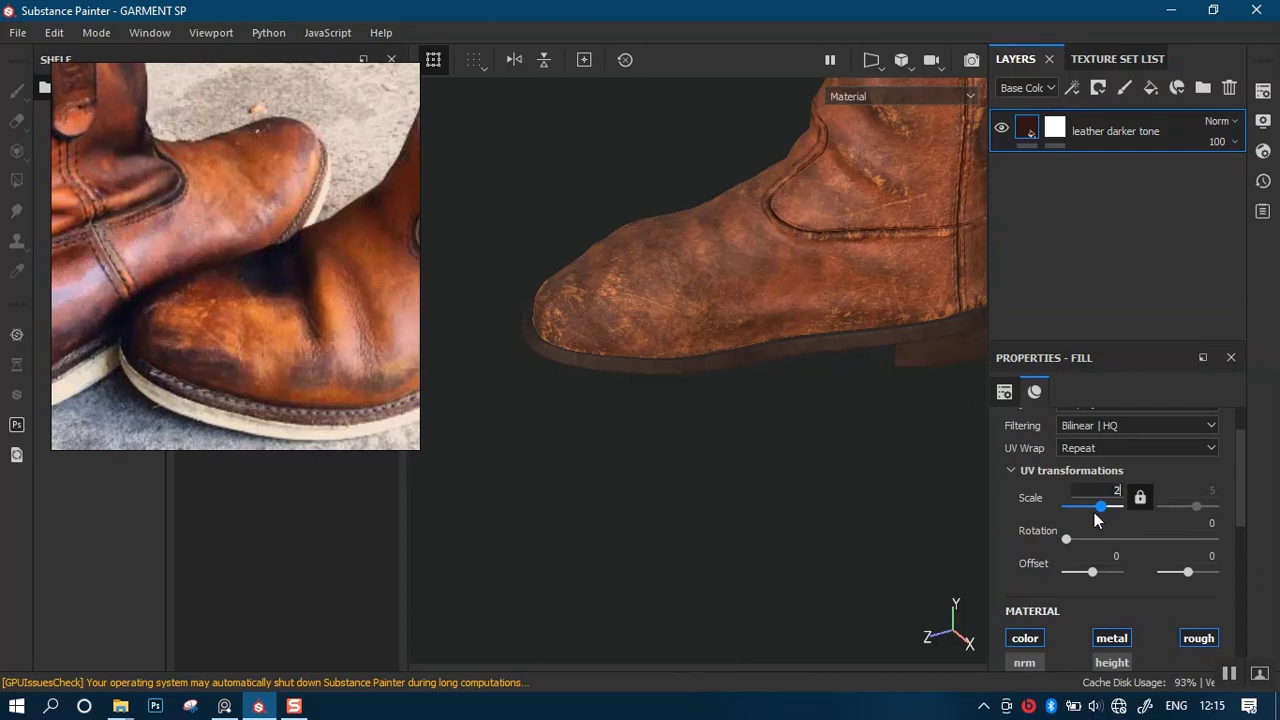
type("20")
key("Return")
Switch the sole leather fill's projection from UV to Tri-planar projection.
right_click_drag(706, 407, 749, 617, "alt")
middle_click_drag(718, 445, 840, 435, "alt")
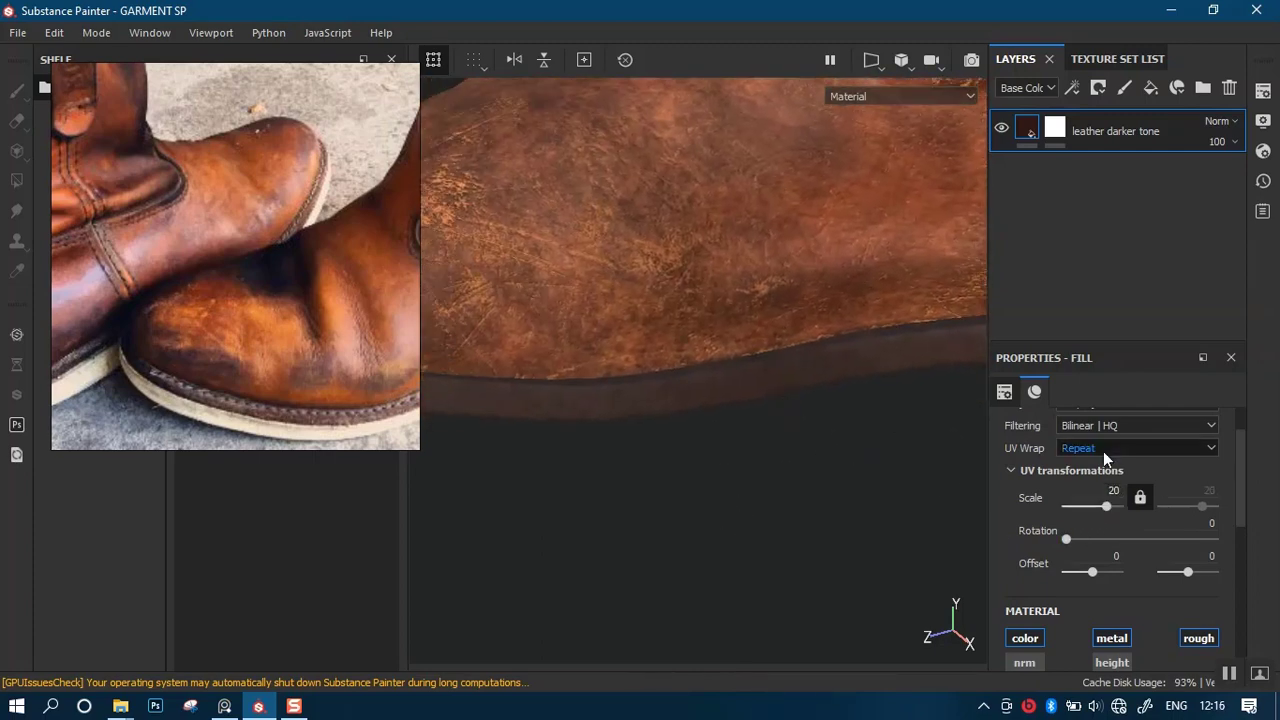
scroll(1245, 501, "up", 2)
left_click(1150, 457)
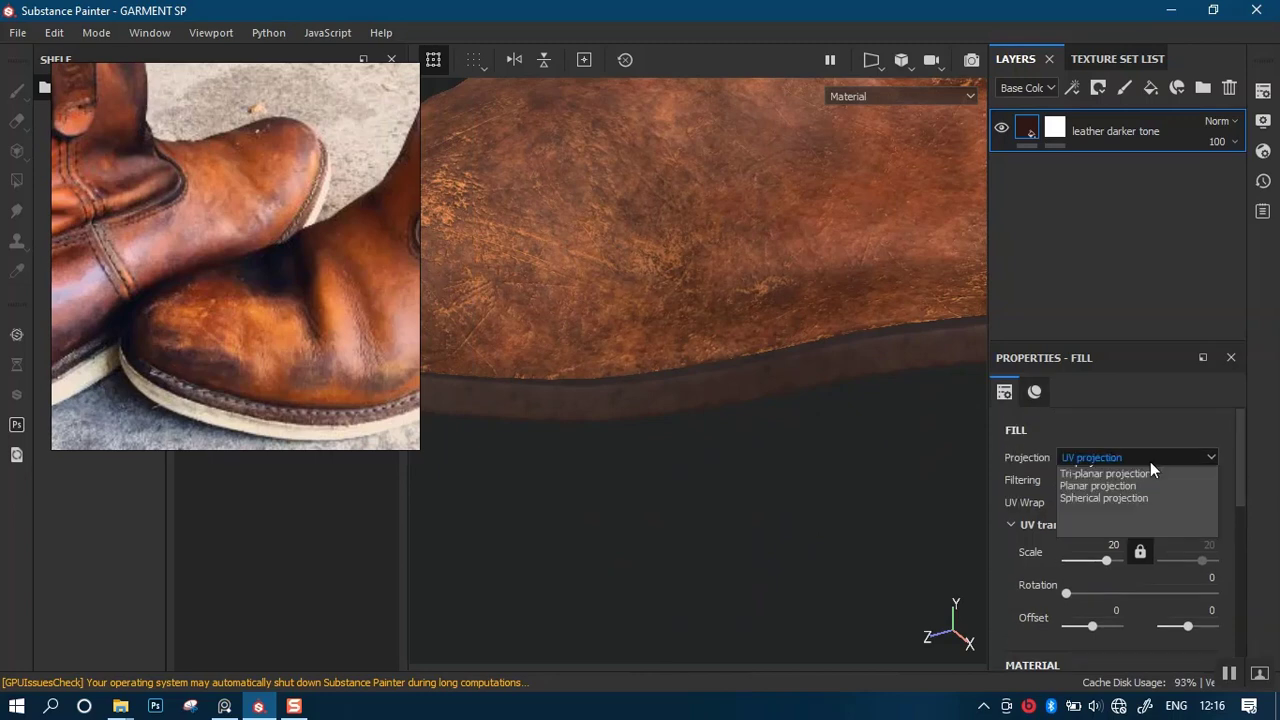
left_click(1105, 498)
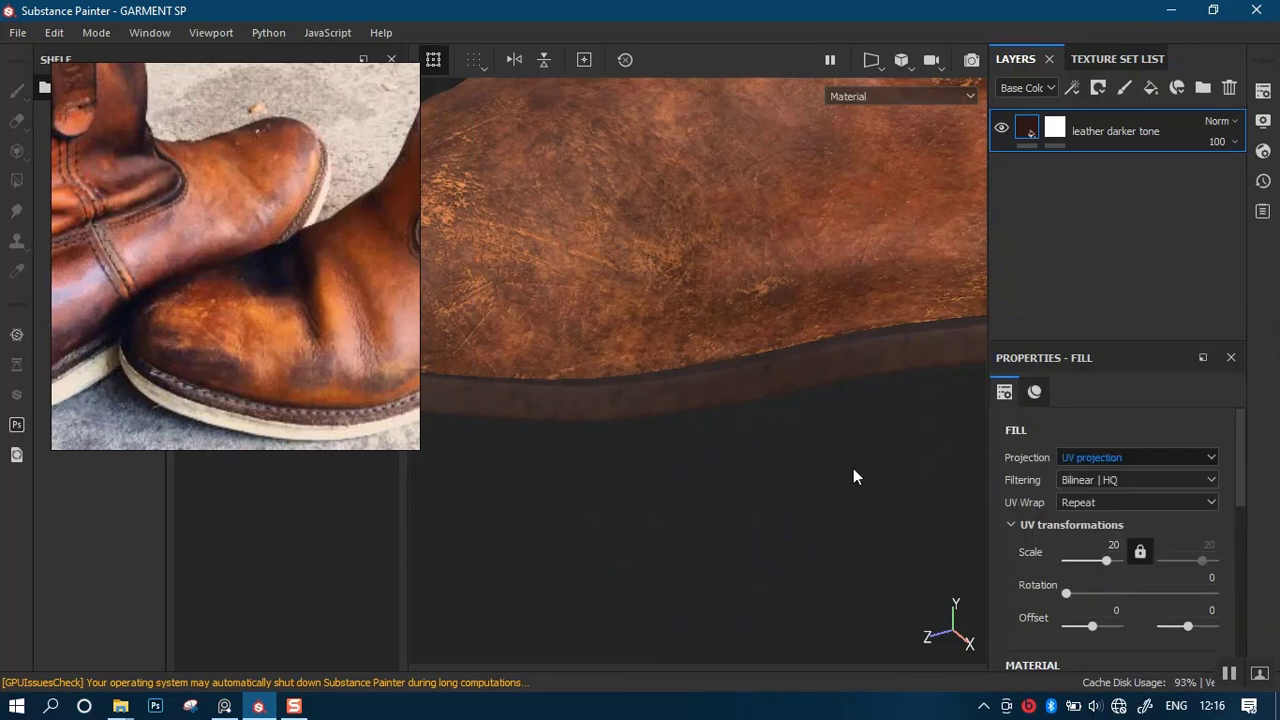
left_click_drag(741, 490, 815, 462, "alt")
Darken the sole leather's main colour to a brightness value of 0.090.
left_click_drag(1246, 500, 1191, 586)
left_click(1187, 573)
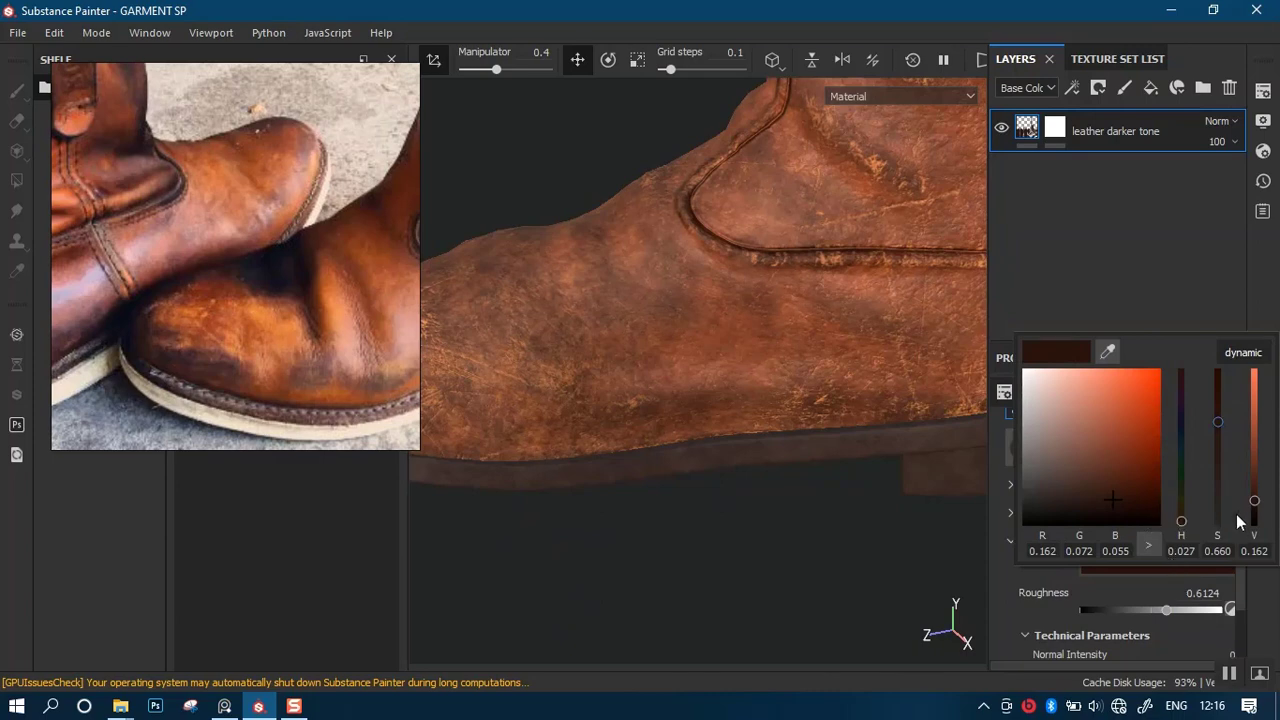
left_click_drag(1256, 510, 1254, 524)
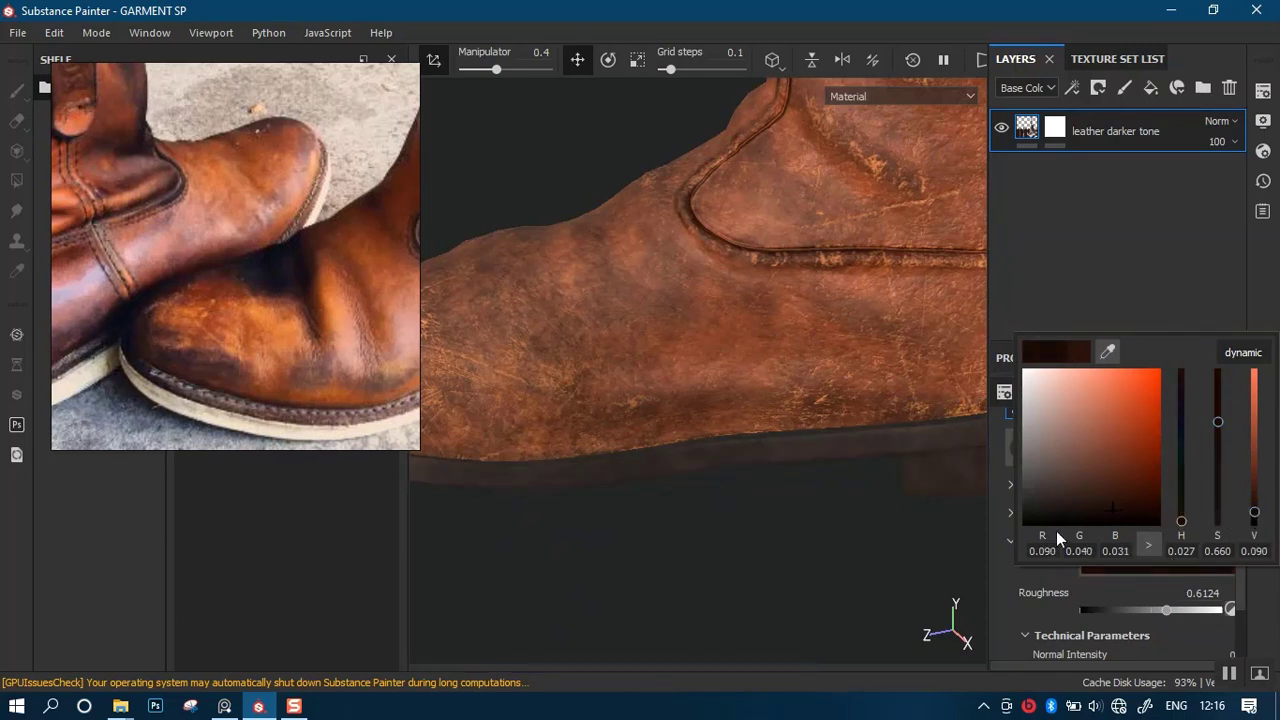
Set the sole leather's roughness to 0.4106, checking the sheen along the sole edge.
right_click_drag(797, 520, 863, 171, "alt")
left_click_drag(863, 171, 832, 464, "alt")
right_click_drag(832, 464, 845, 542, "alt")
middle_click_drag(845, 542, 843, 312, "alt")
right_click_drag(843, 312, 914, 598, "alt")
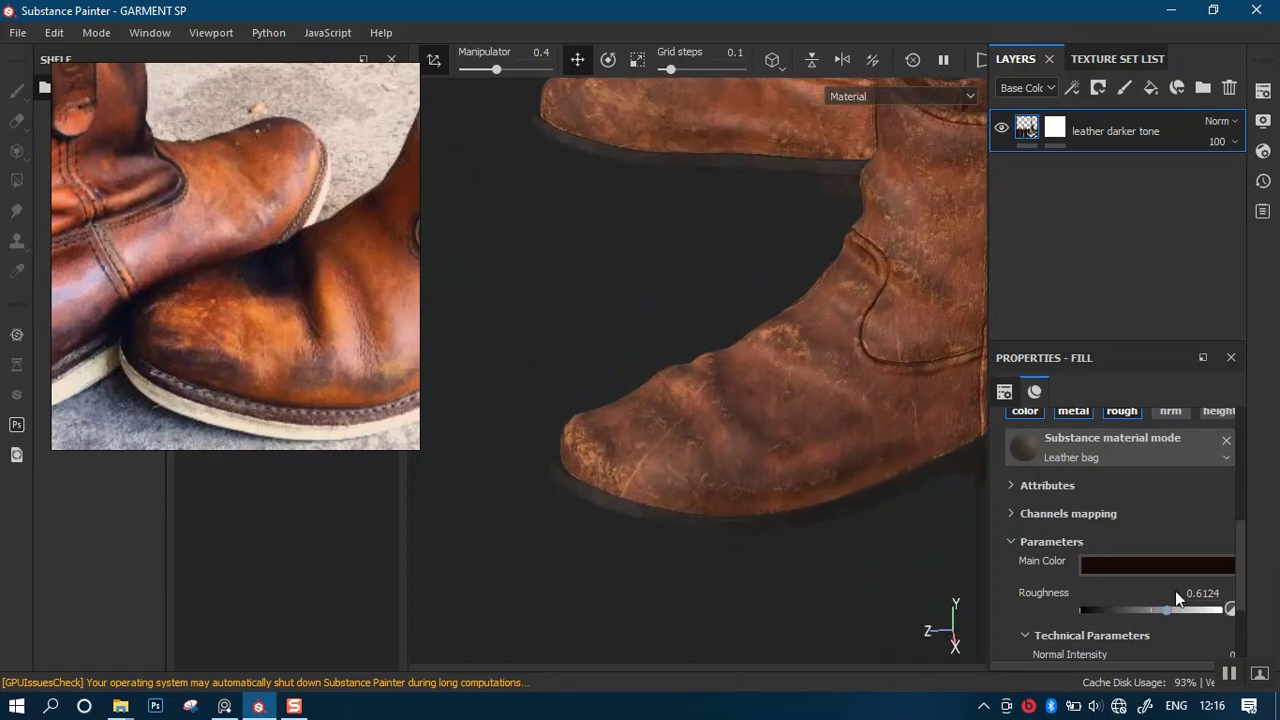
left_click(1116, 610)
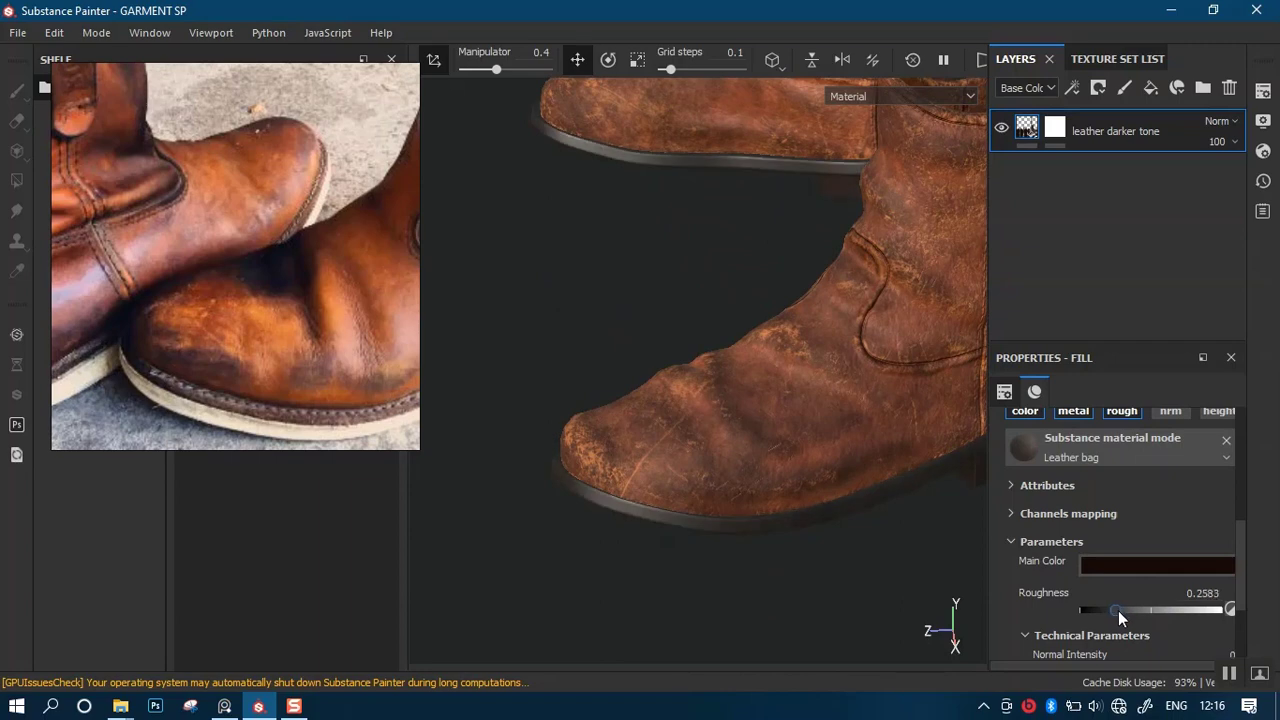
left_click_drag(1118, 610, 1126, 609)
scroll(863, 477, "down", 5)
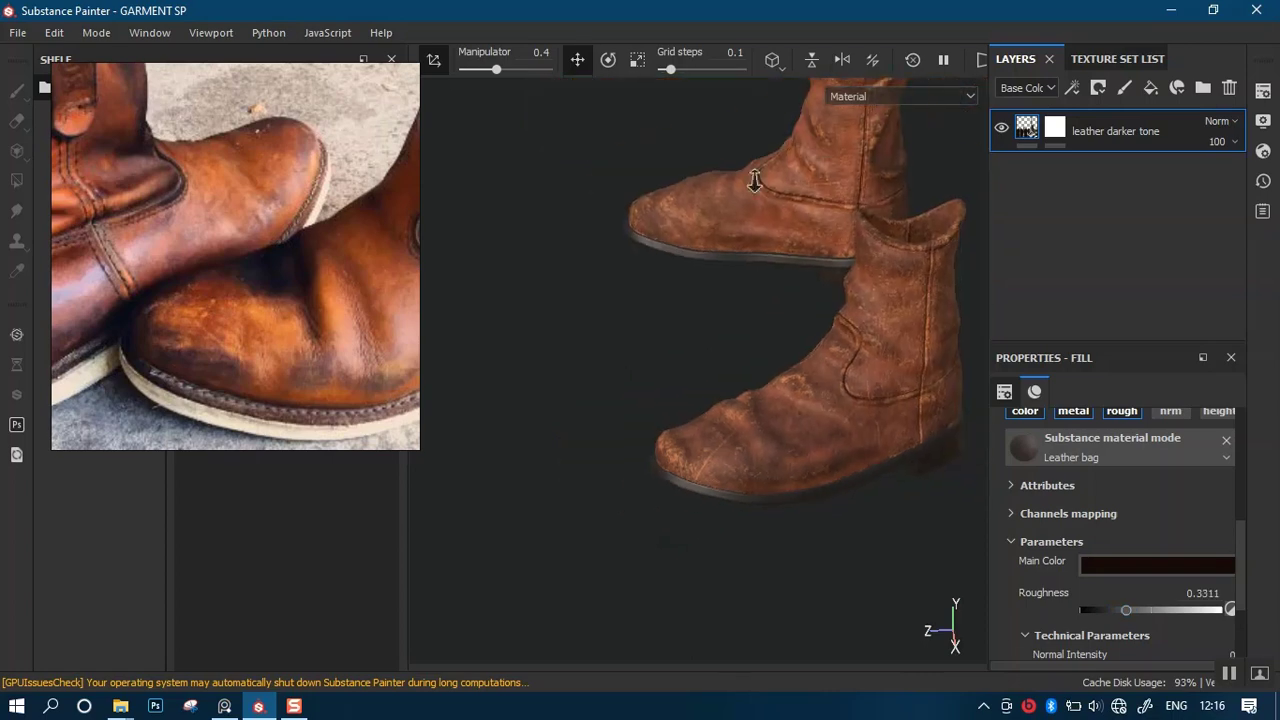
left_click_drag(790, 350, 679, 511, "alt")
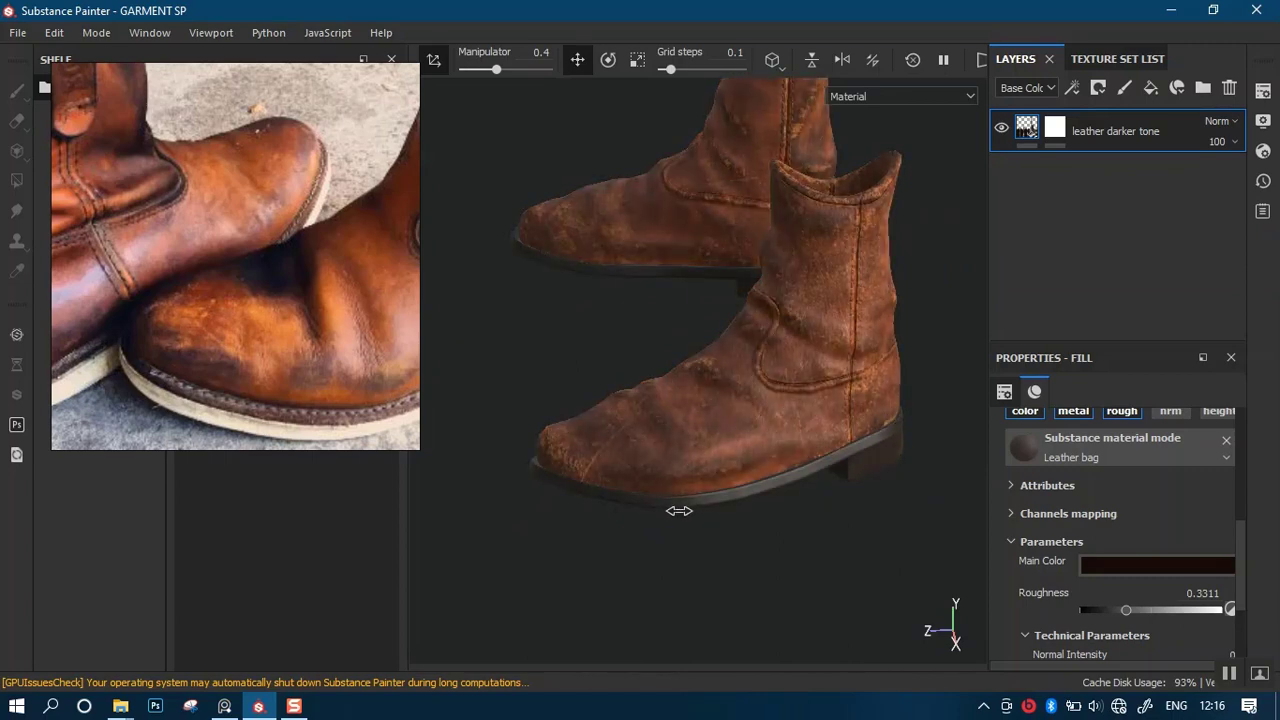
left_click_drag(1130, 607, 1137, 610)
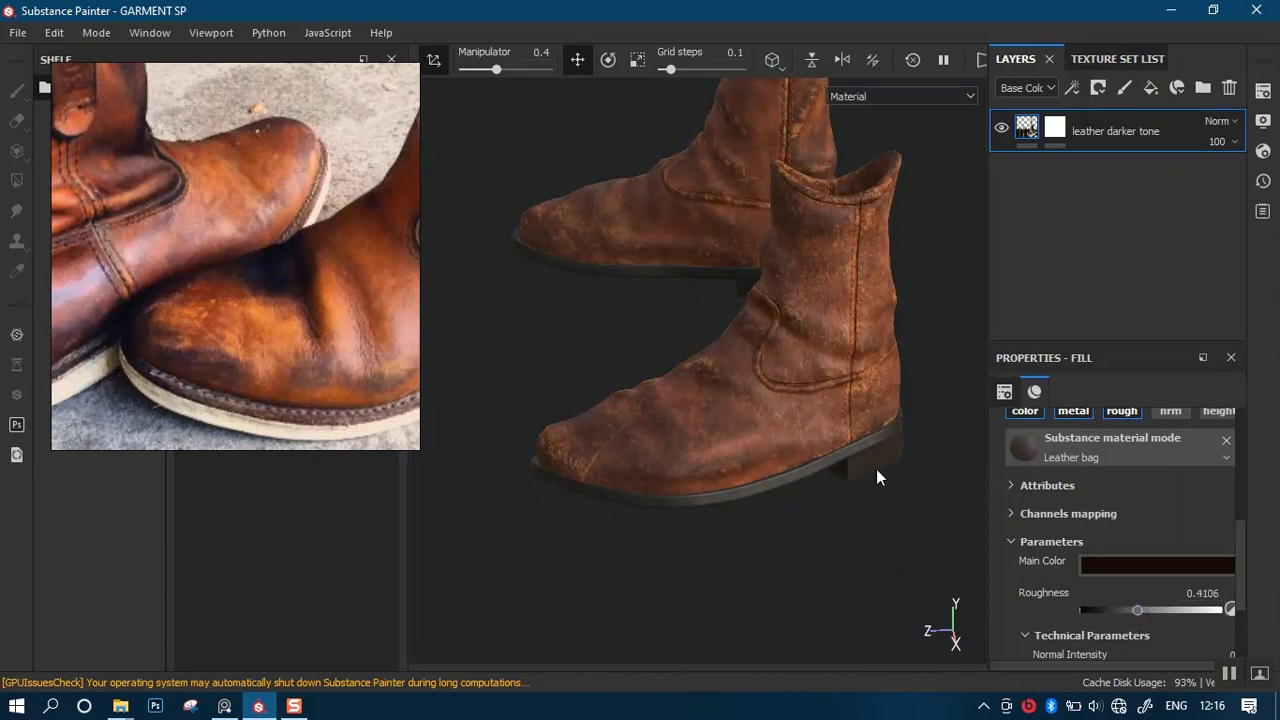
Examine the dark soles together with the leather uppers, from the full pair to a close front view.
right_click_drag(758, 450, 784, 244, "alt")
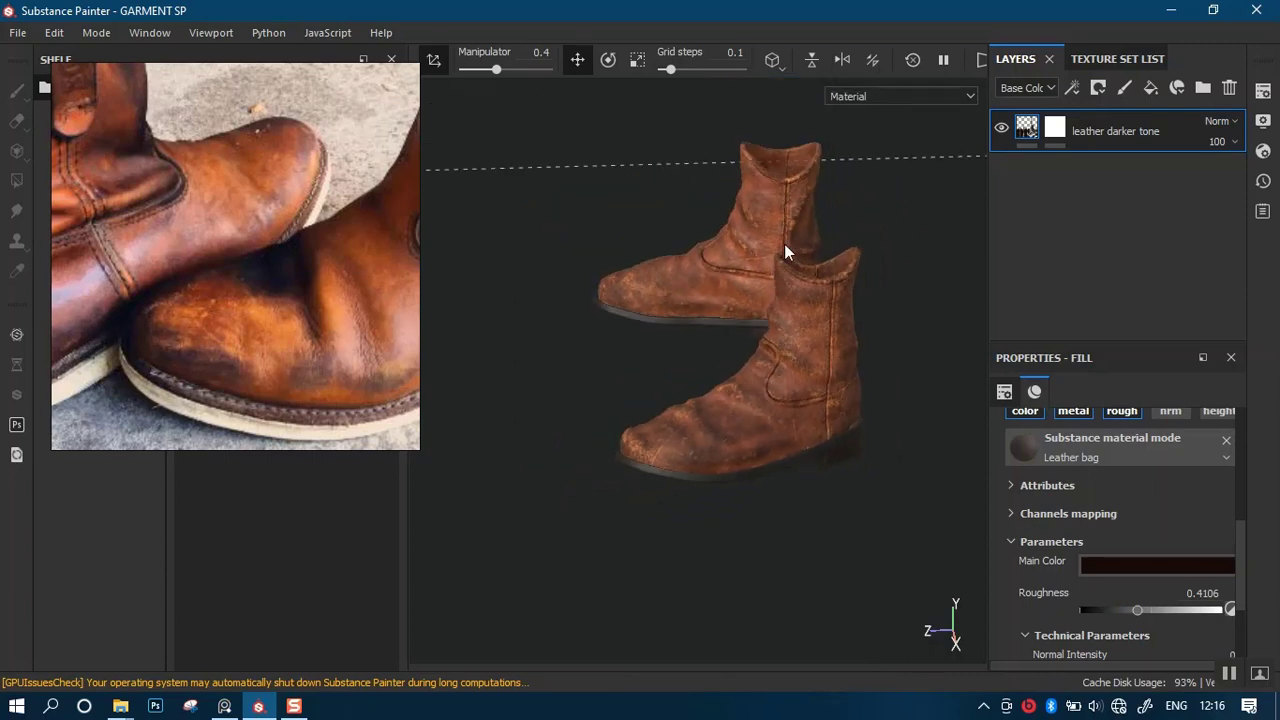
left_click_drag(776, 352, 754, 330, "alt")
right_click_drag(754, 330, 838, 332, "alt")
middle_click_drag(838, 332, 700, 382, "alt")
right_click_drag(700, 382, 888, 496, "alt")
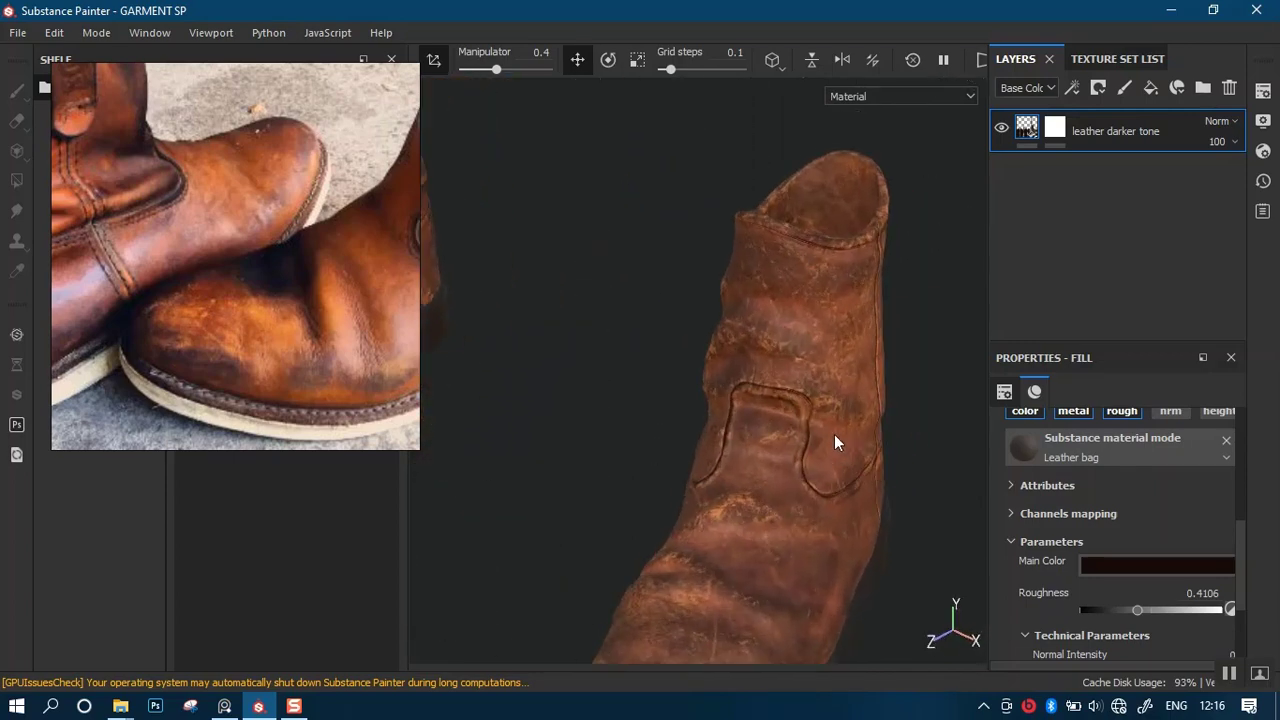
Save the project after reviewing the finished pair of boots from a wider view.
left_click_drag(834, 434, 797, 385, "alt")
right_click_drag(797, 380, 706, 190, "alt")
middle_click_drag(717, 329, 753, 425, "alt")
right_click_drag(753, 425, 742, 321, "alt")
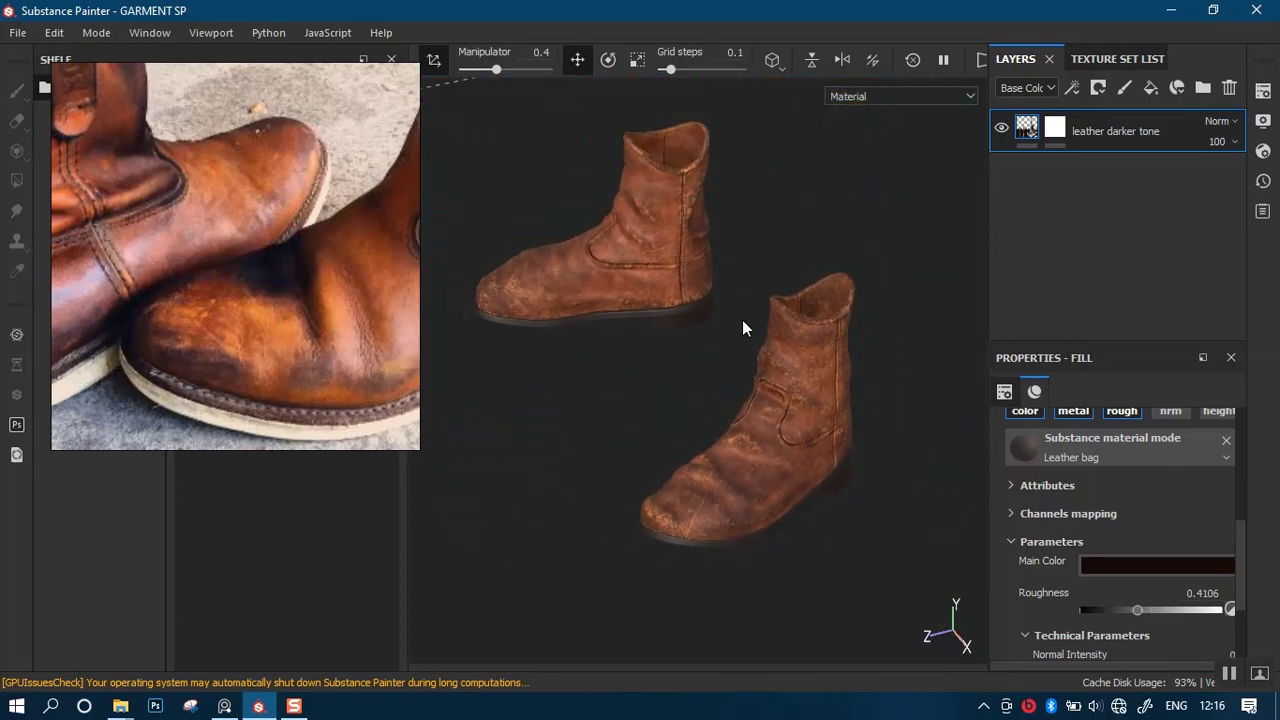
left_click_drag(742, 321, 783, 361, "alt")
key("ctrl+s")
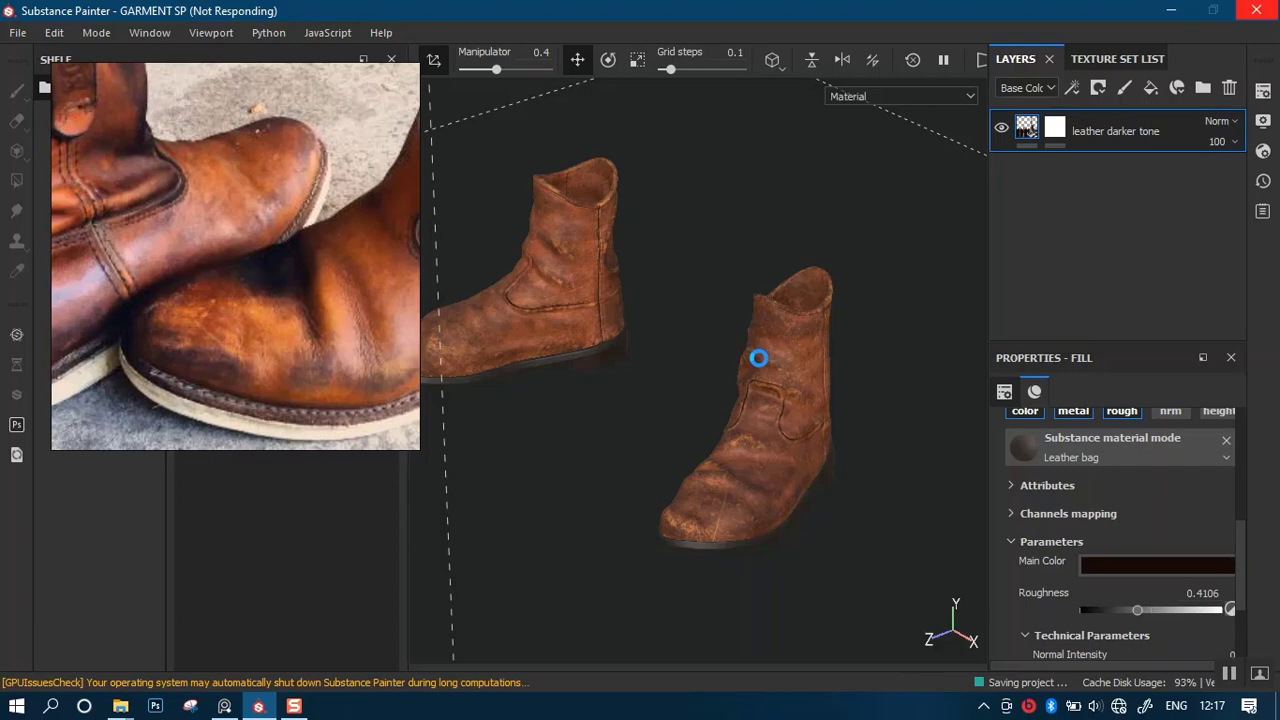
Show all texture sets so the whole outfit is displayed with the boots, and return to the sole's layer stack.
left_click(1090, 64)
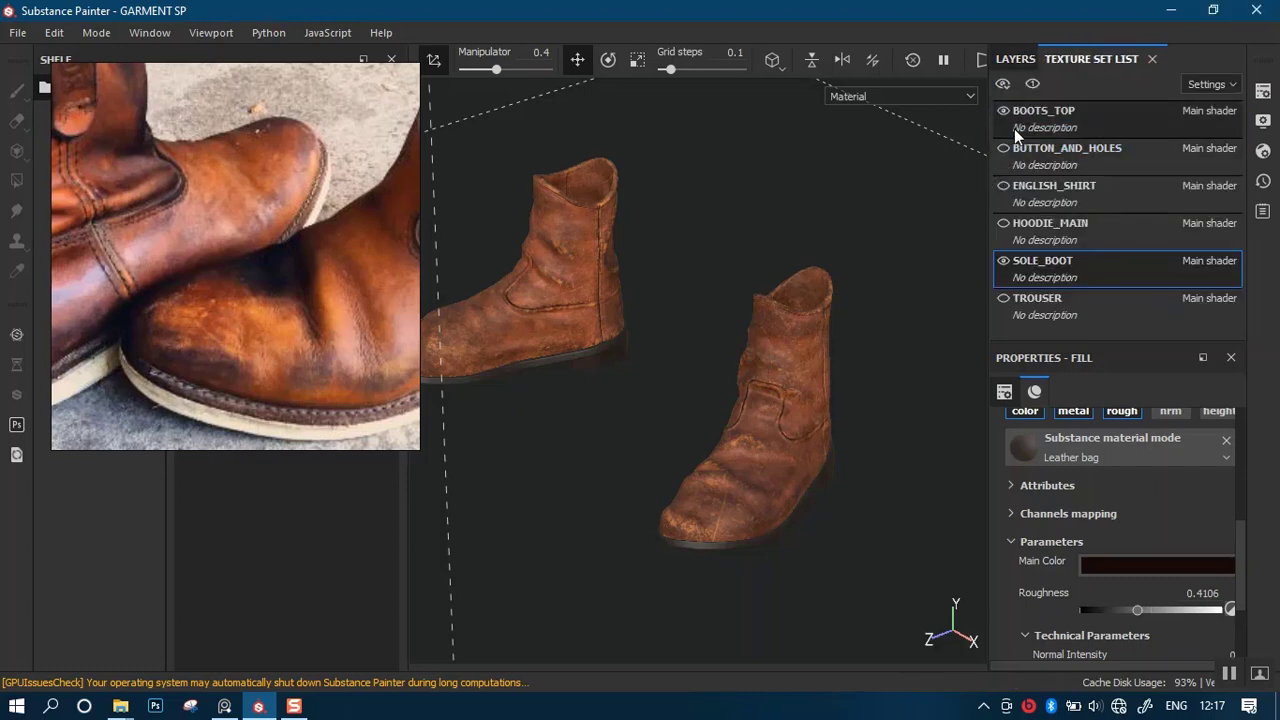
left_click(1010, 85)
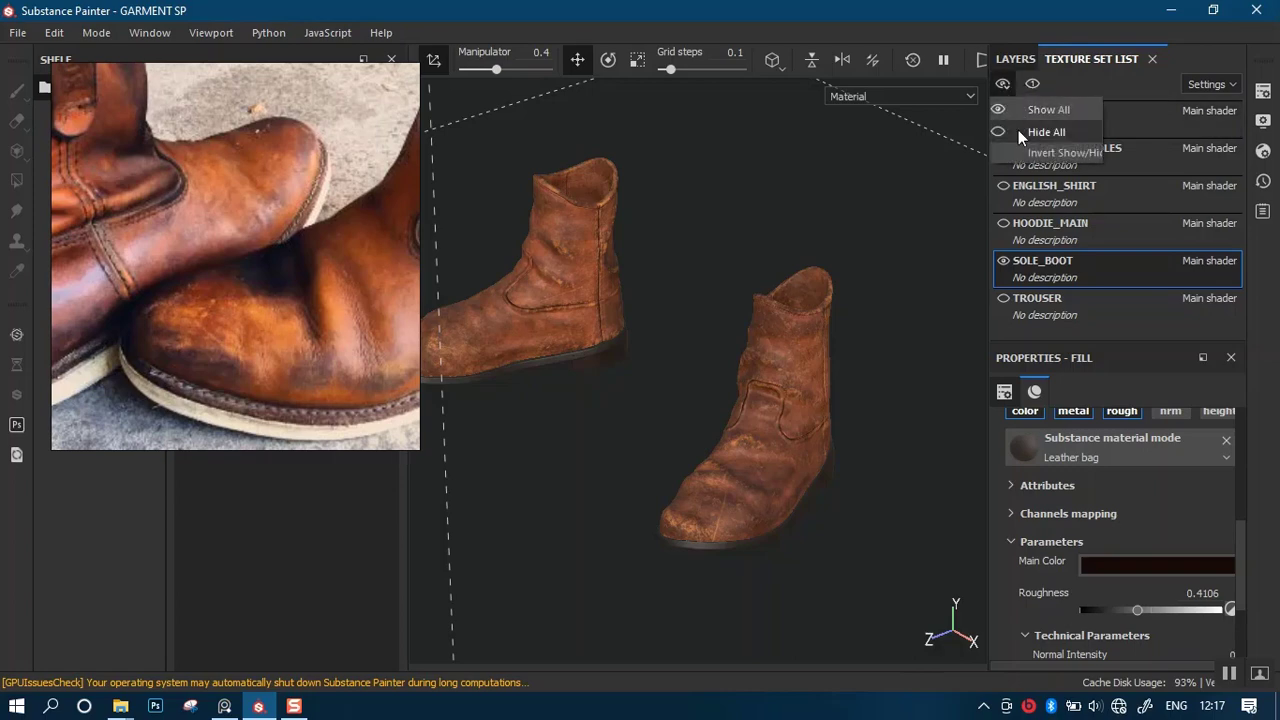
left_click(1027, 108)
right_click_drag(820, 360, 800, 220, "alt")
left_click_drag(768, 368, 876, 316, "alt")
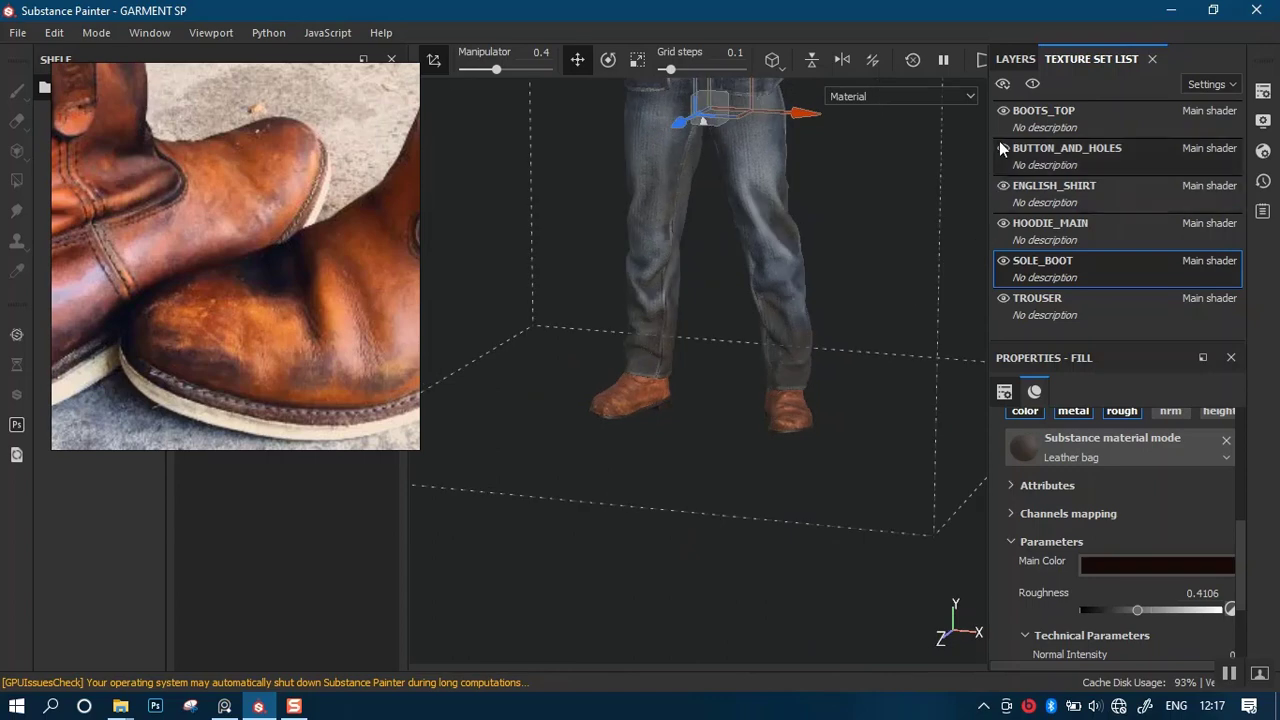
left_click(1006, 66)
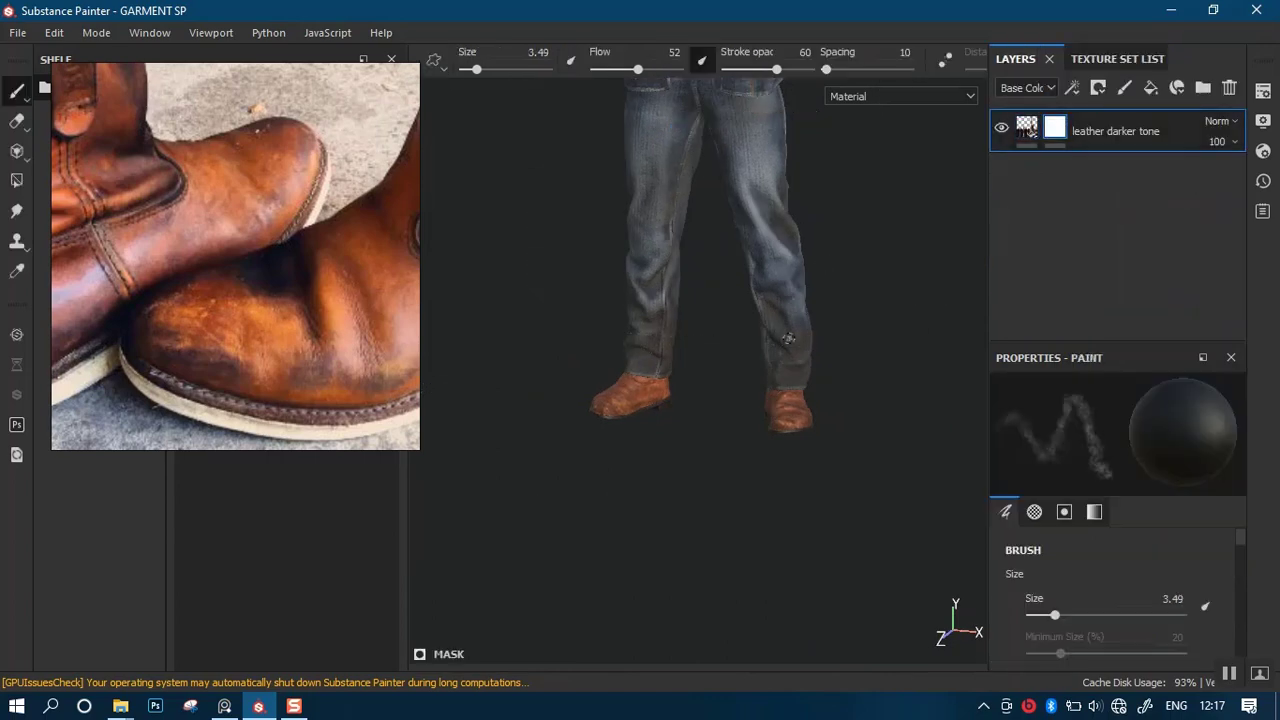
Examine the boots together with the jeans, hoodie and denim shirt from the front and side.
right_click_drag(788, 338, 792, 170, "alt")
middle_click_drag(794, 152, 792, 316, "alt")
left_click_drag(791, 316, 819, 323, "alt")
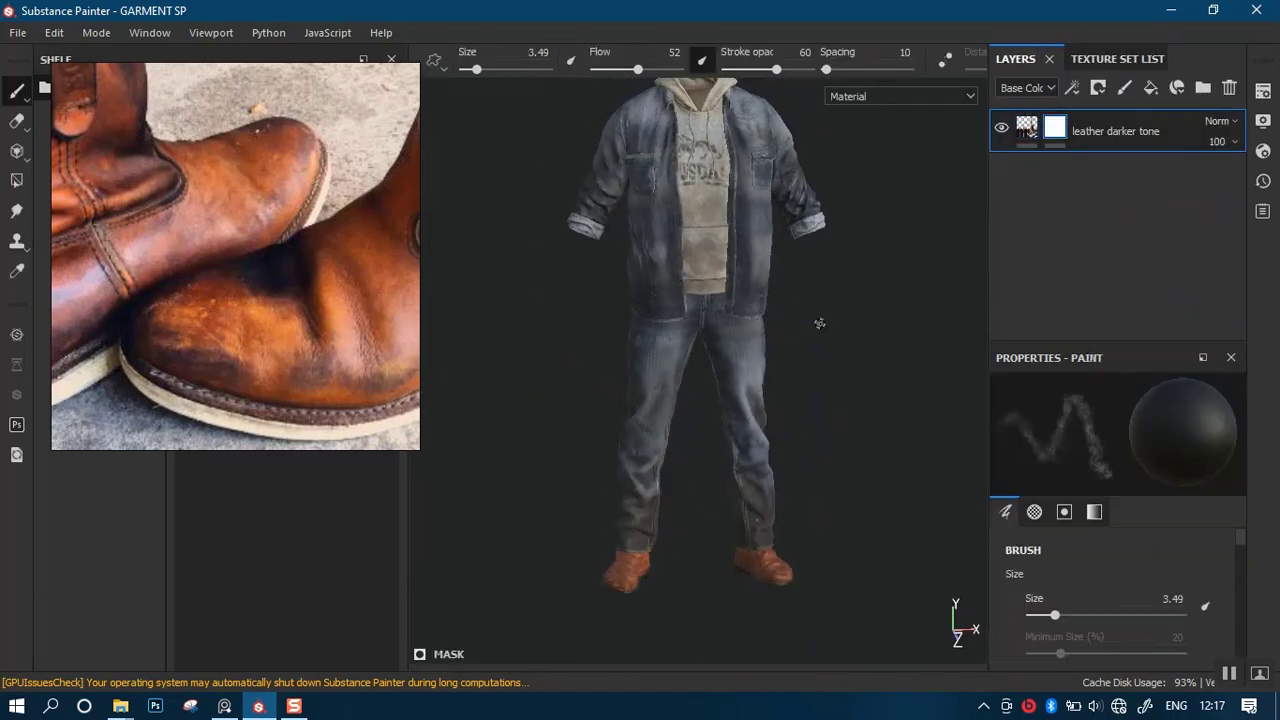
middle_click_drag(789, 313, 781, 272, "alt")
right_click_drag(781, 272, 797, 357, "alt")
left_click_drag(797, 357, 702, 366, "alt")
middle_click_drag(722, 348, 739, 284, "alt")
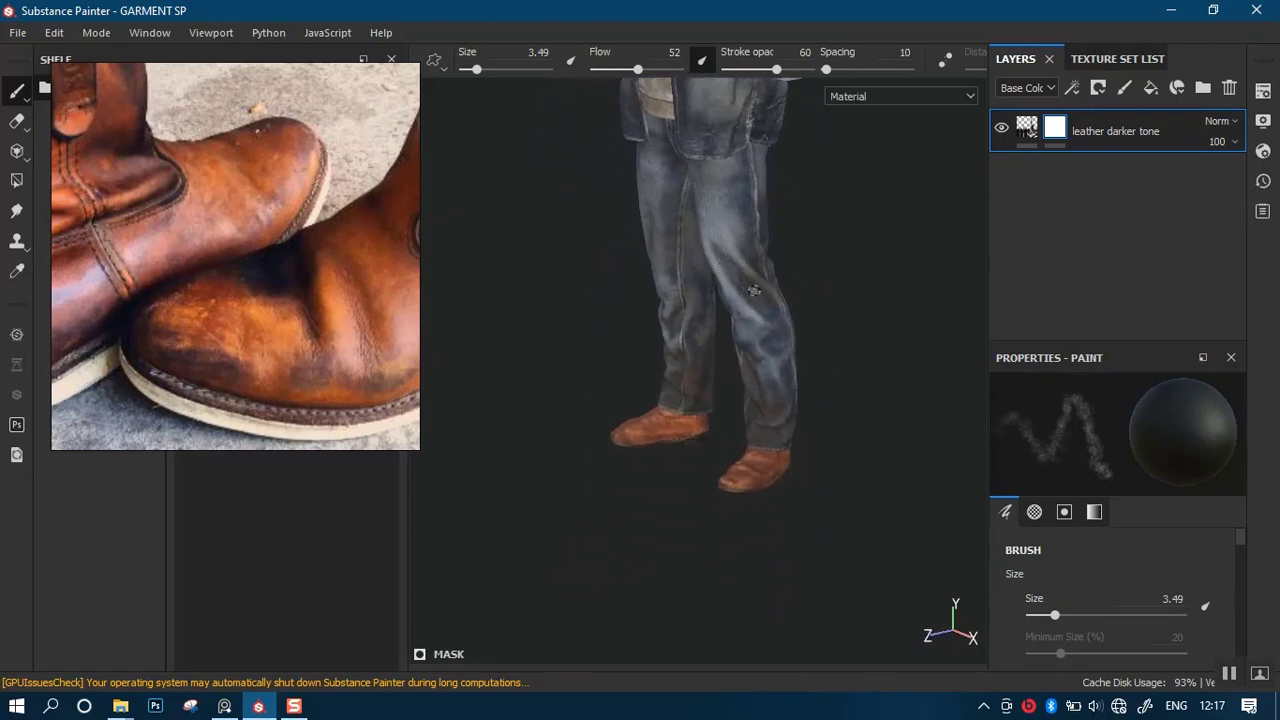
right_click_drag(752, 333, 788, 492, "alt")
left_click_drag(763, 363, 609, 303, "alt")
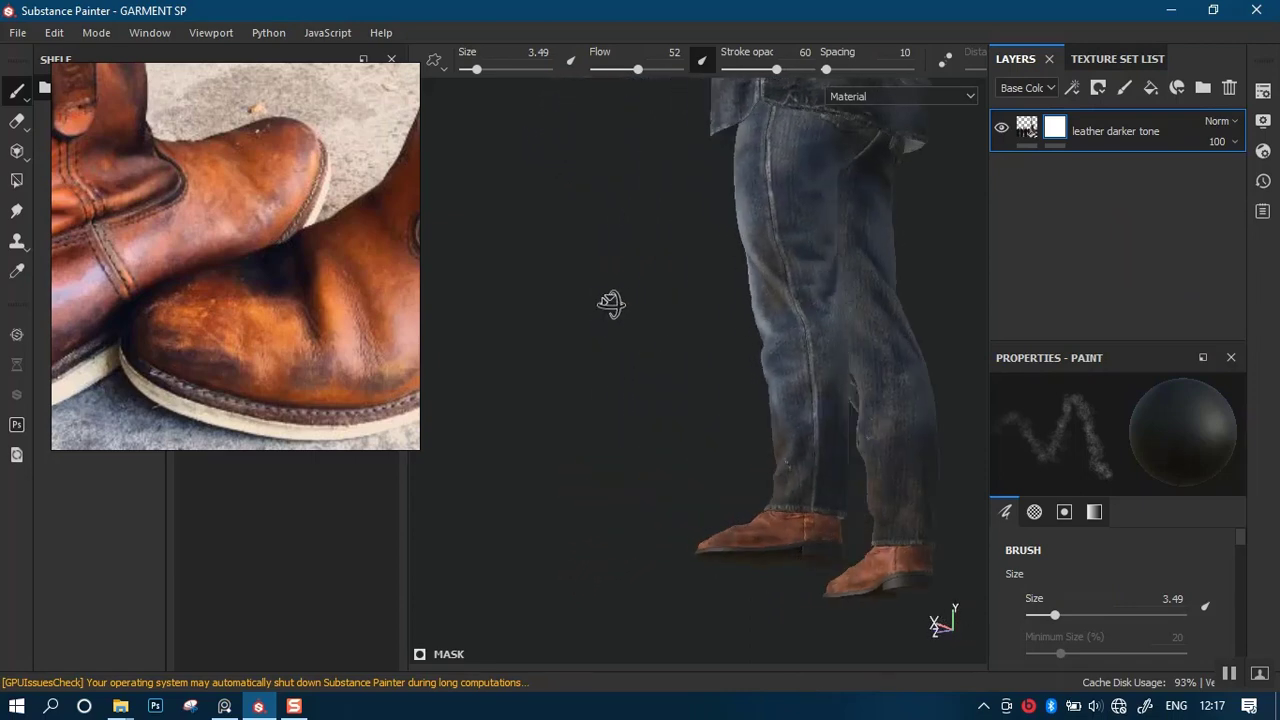
left_click_drag(820, 350, 857, 343, "alt")
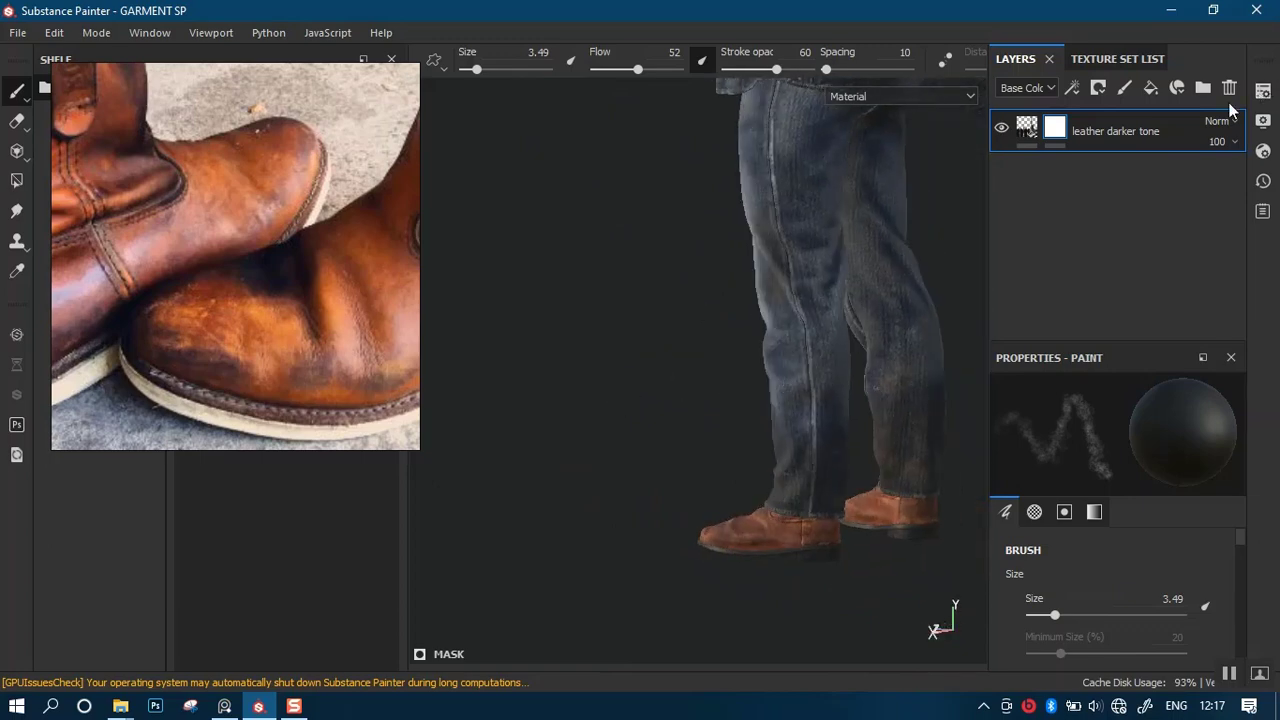
Enable shadows in the viewport's environment settings, with the full outfit in view.
left_click(1263, 120)
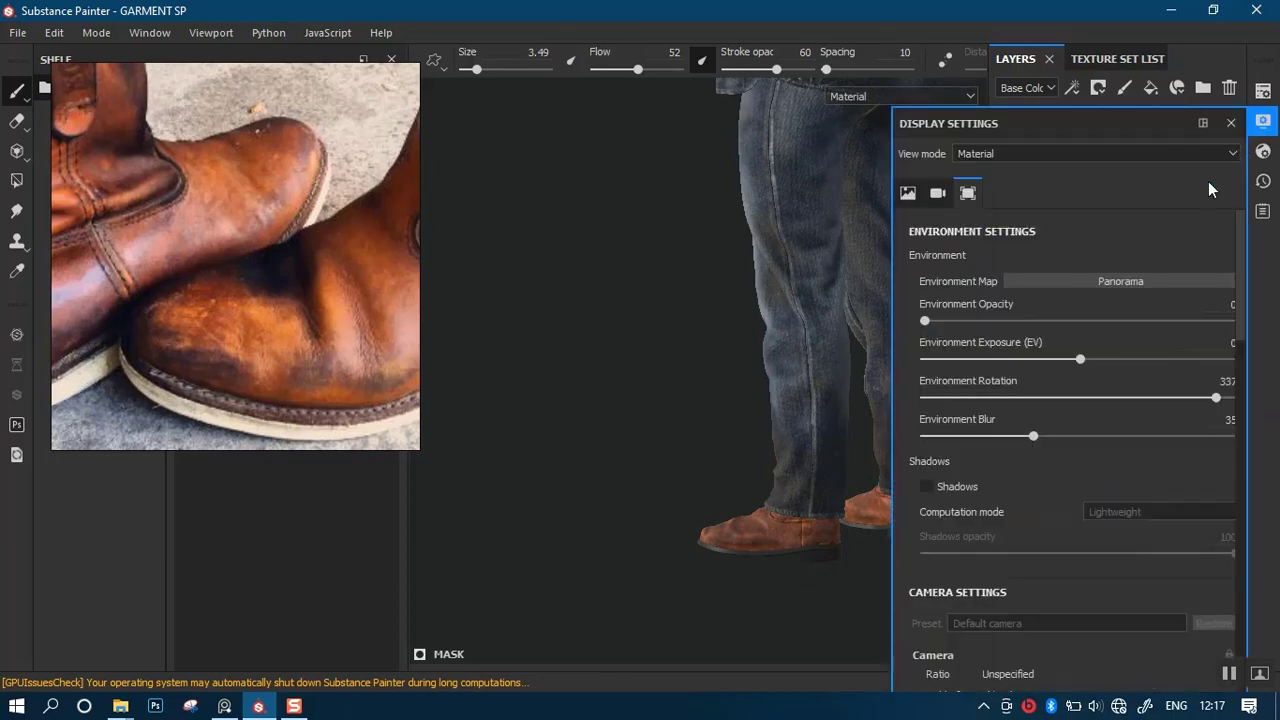
left_click(926, 486)
left_click_drag(720, 230, 752, 349, "alt")
Replace the environment map with Tomoco Studio.
left_click(1073, 287)
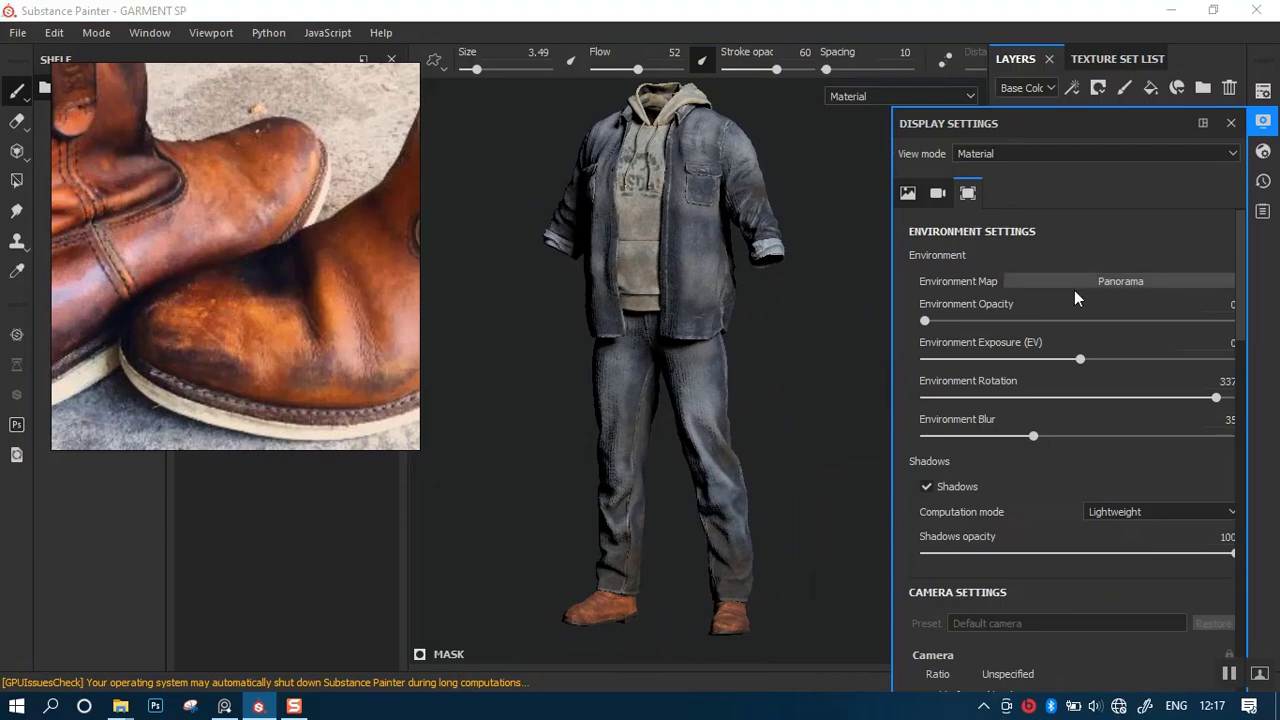
left_click(1128, 284)
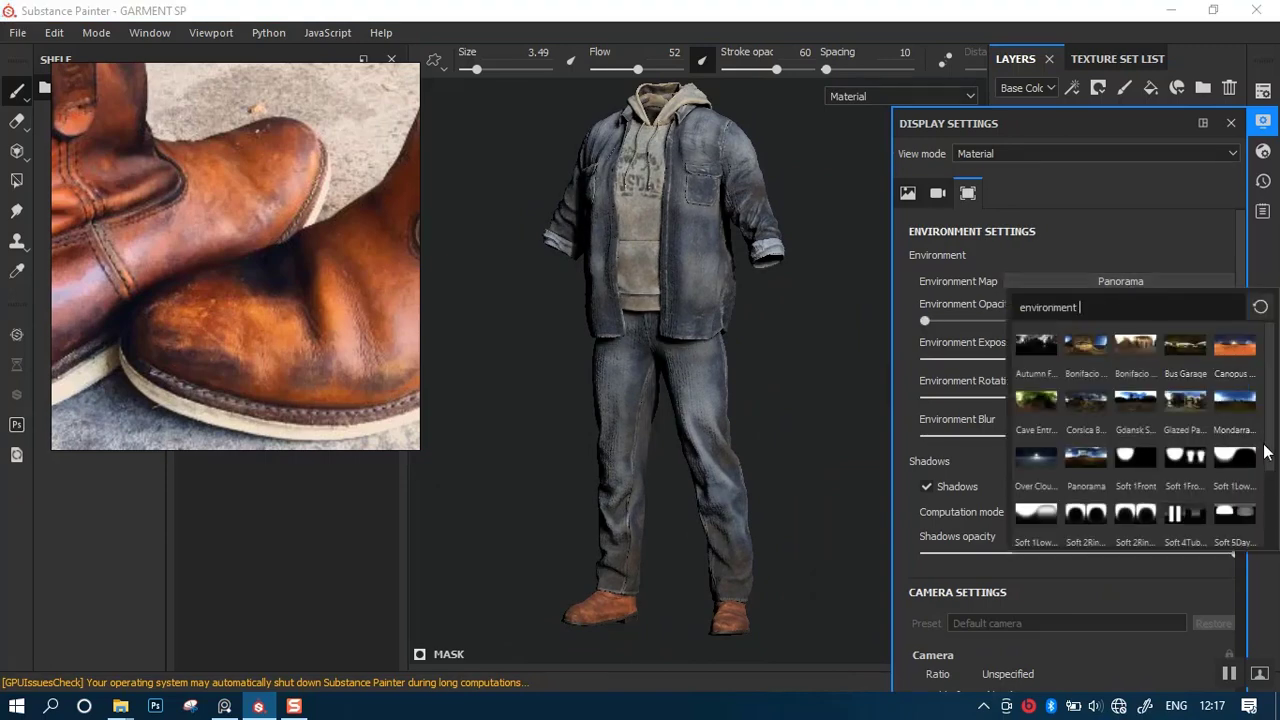
left_click_drag(1267, 446, 1267, 517)
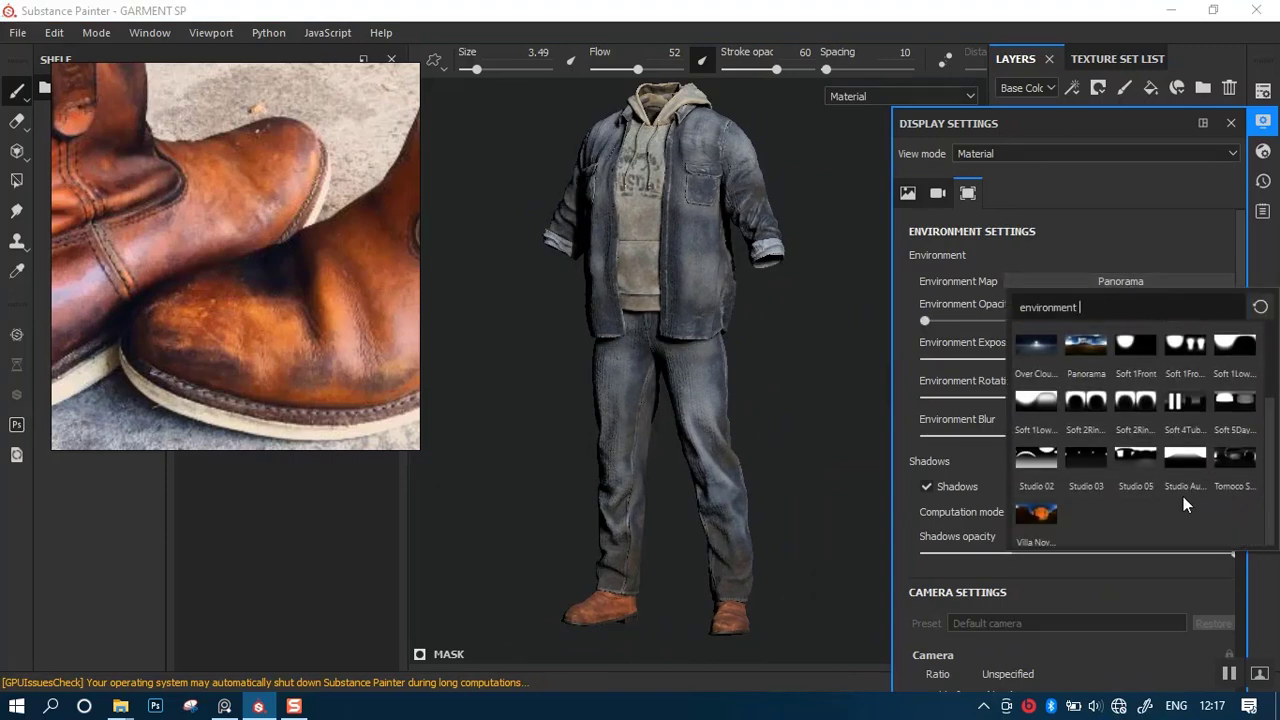
left_click(1236, 460)
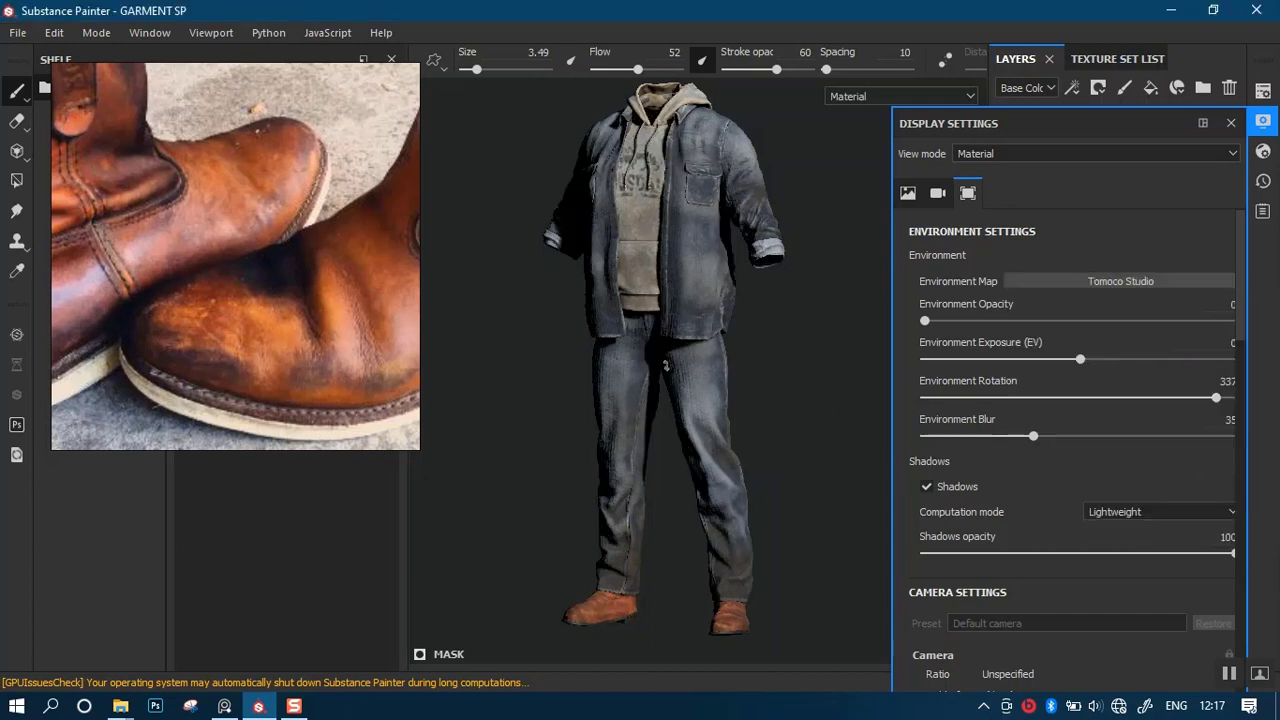
Rotate the environment lighting around the outfit and close the display settings.
left_click_drag(692, 370, 760, 368, "alt")
right_click_drag(783, 349, 748, 360, "shift")
left_click_drag(693, 328, 872, 300, "alt")
left_click(1262, 121)
Examine the outfit under the studio lighting, from the full figure to a close view of the boots and trouser hems.
middle_click_drag(710, 325, 716, 364, "alt")
left_click_drag(746, 343, 744, 339, "alt")
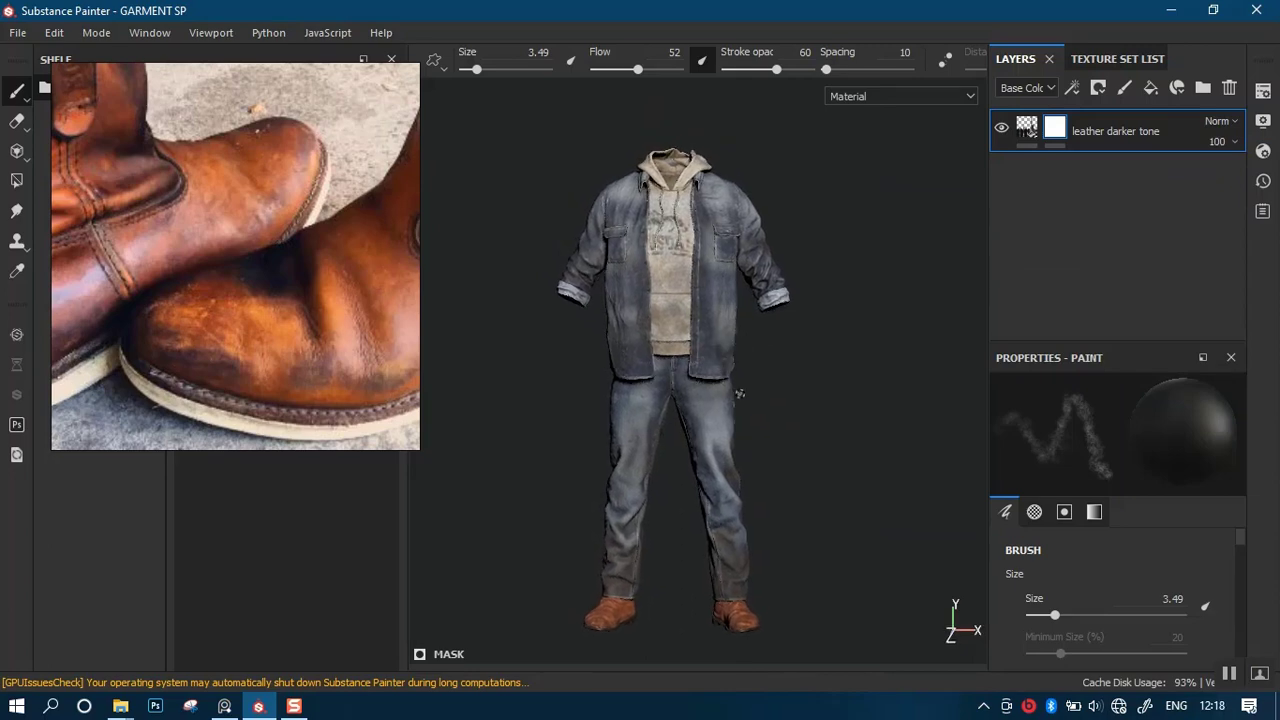
left_click_drag(745, 392, 734, 379, "alt")
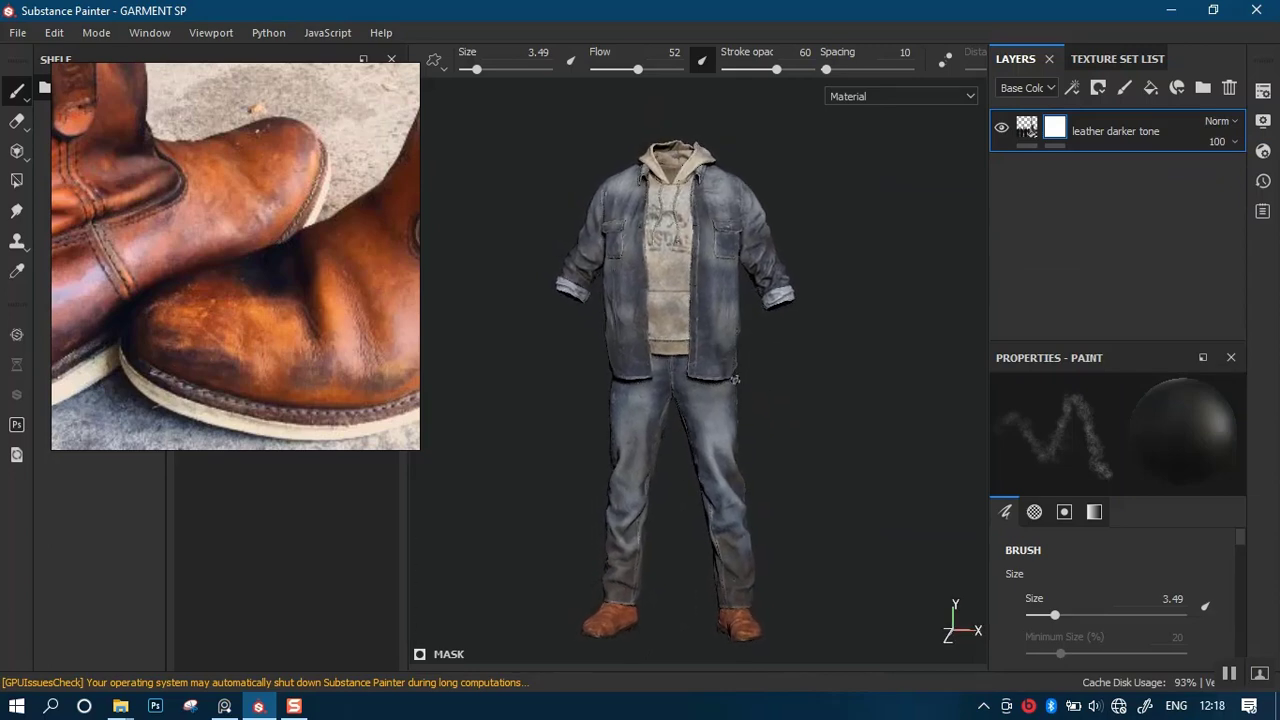
middle_click_drag(734, 379, 728, 284, "alt")
right_click_drag(728, 284, 751, 426, "alt")
middle_click_drag(753, 426, 832, 214, "alt")
right_click_drag(832, 214, 820, 420, "alt")
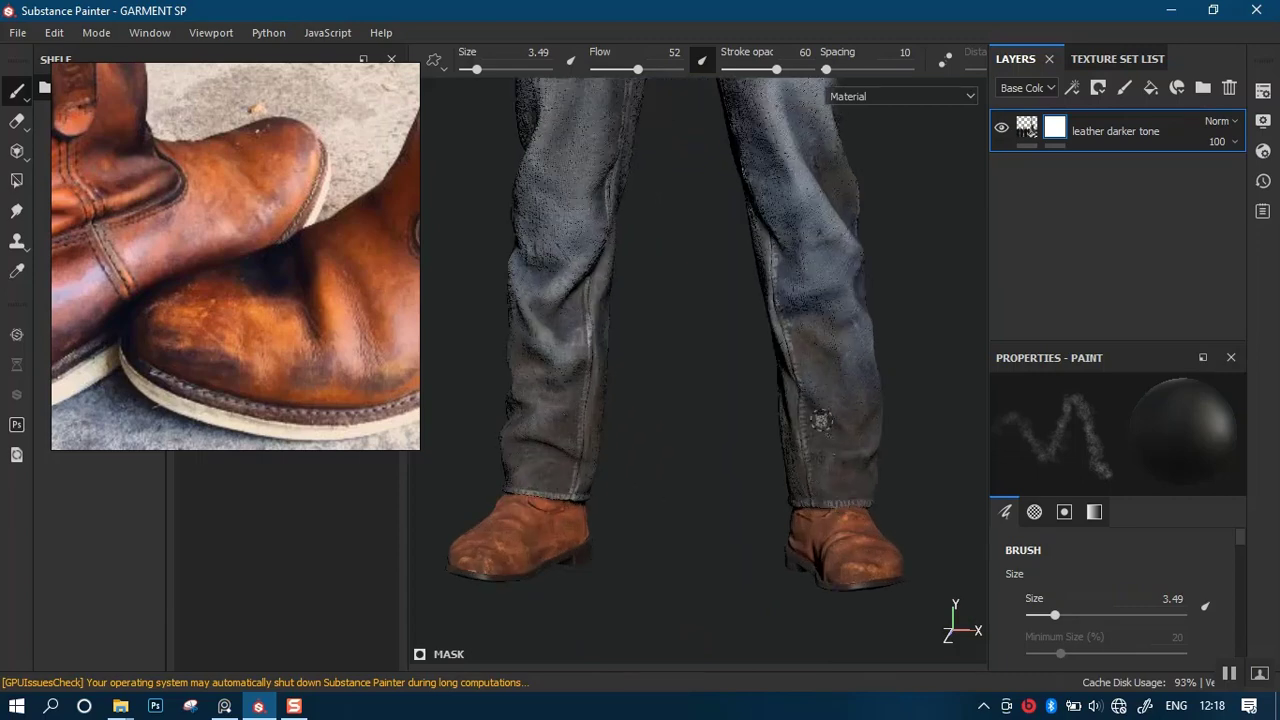
mouse_move(772, 420)
left_mouse_down("alt")
mouse_move(709, 426)
mouse_move(760, 423)
left_mouse_up("alt")
right_click_drag(762, 421, 779, 264, "alt")
middle_click_drag(779, 264, 768, 413, "alt")
right_click_drag(768, 413, 785, 291, "alt")
middle_click_drag(785, 291, 762, 326, "alt")
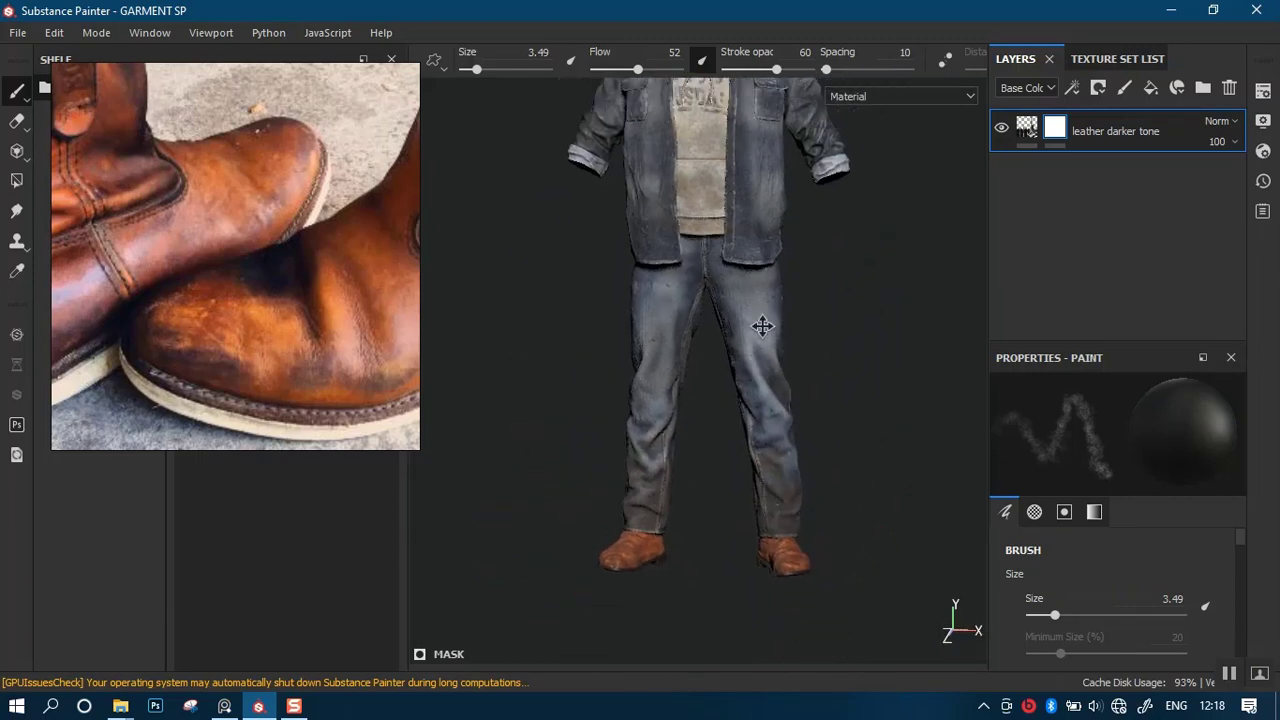
right_click_drag(762, 326, 752, 380, "alt")
Make ENGLISH_SHIRT the active texture set, with the full outfit in view.
left_click(1025, 133)
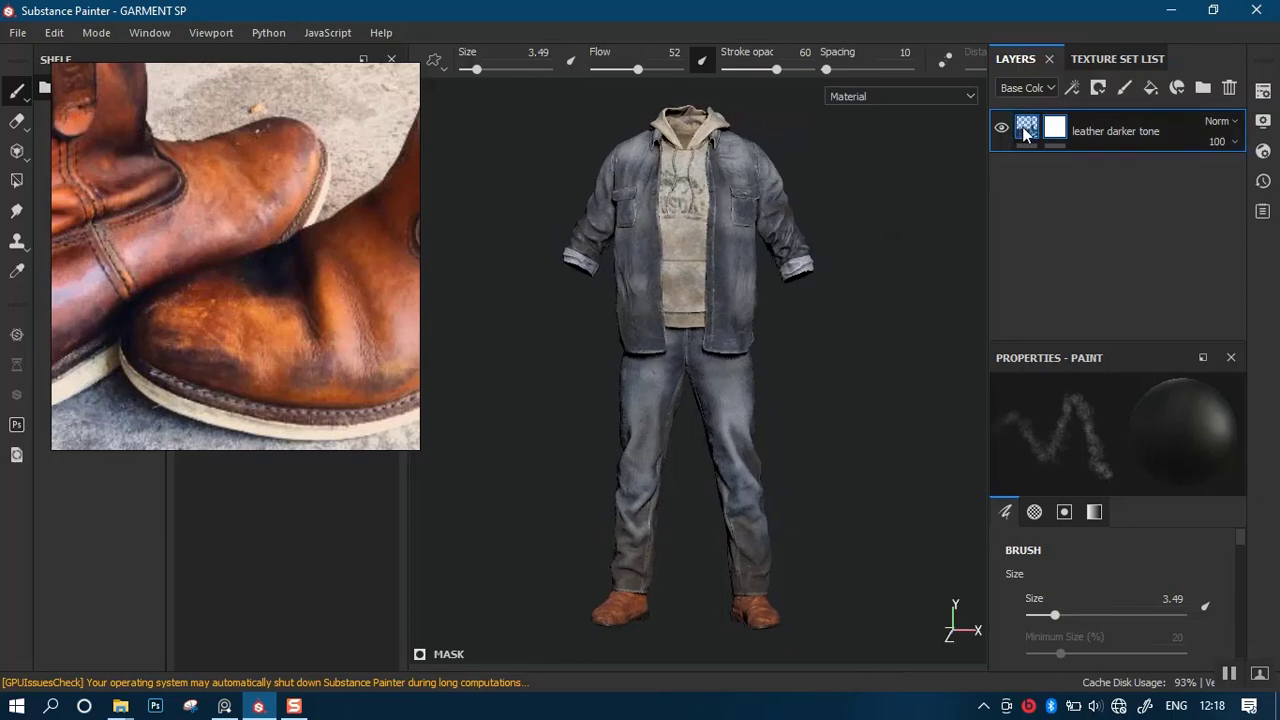
left_click(1085, 59)
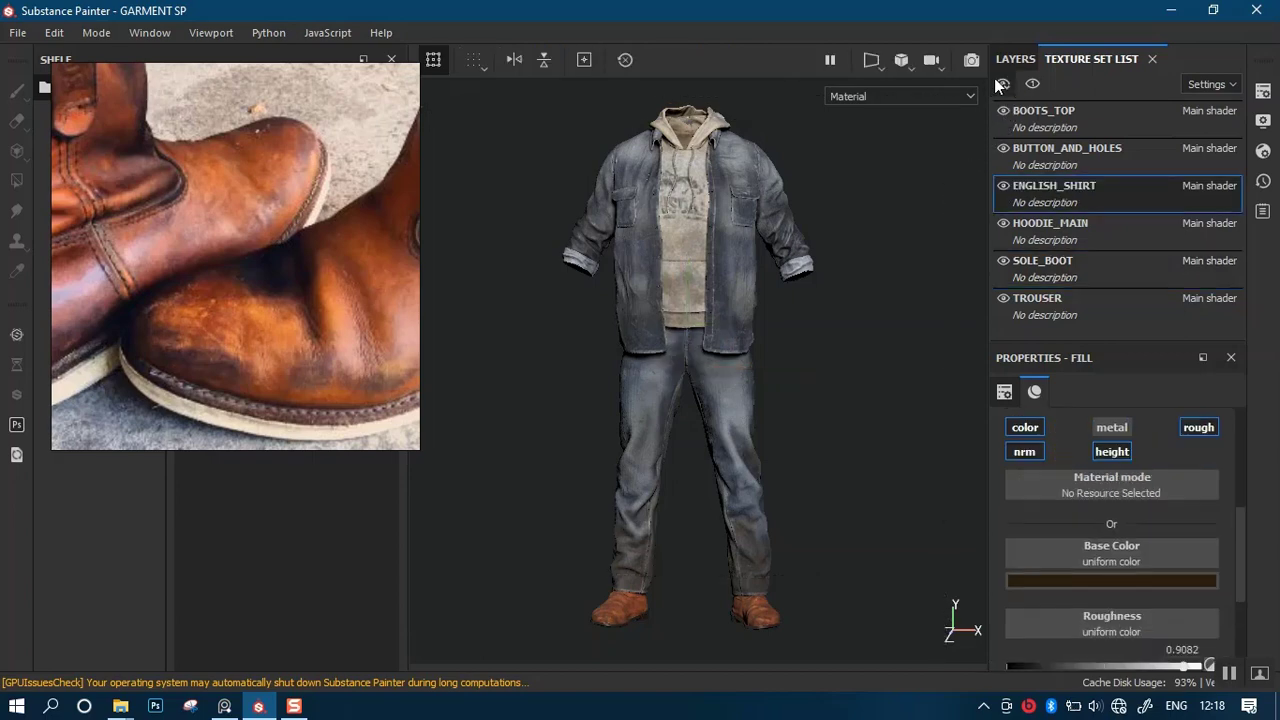
middle_click_drag(770, 310, 772, 313, "alt")
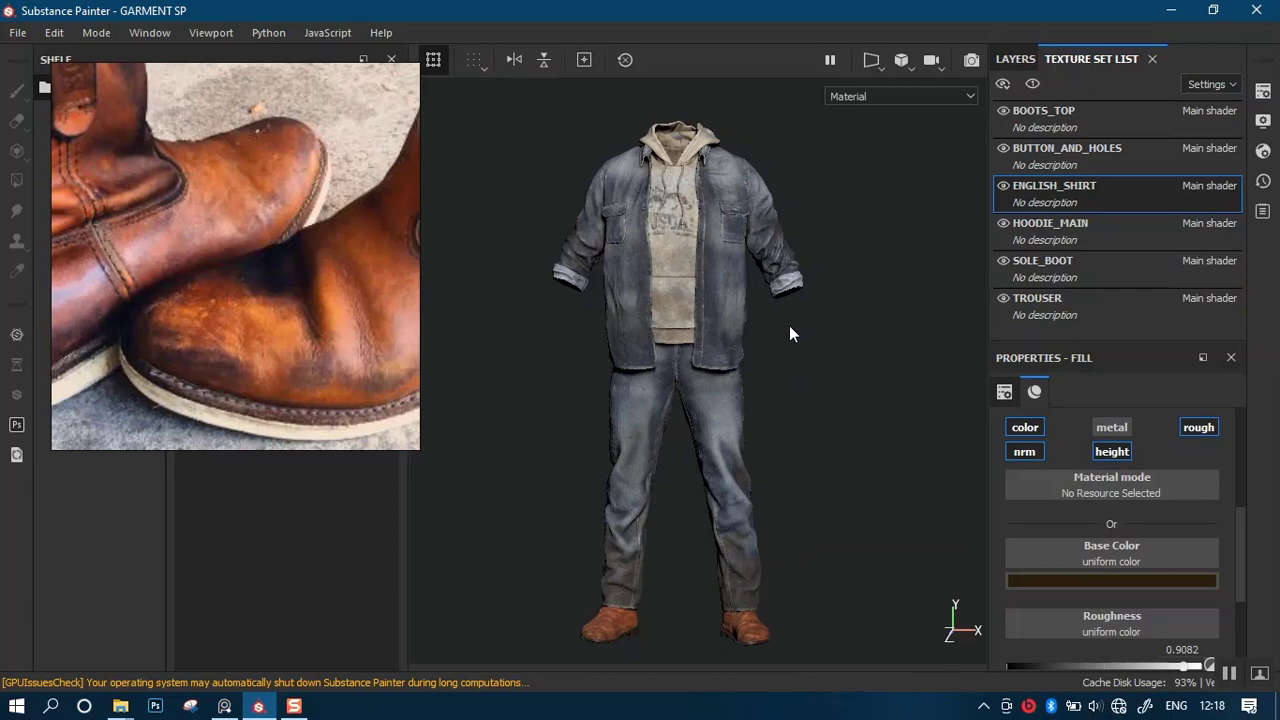
key("ctrl")
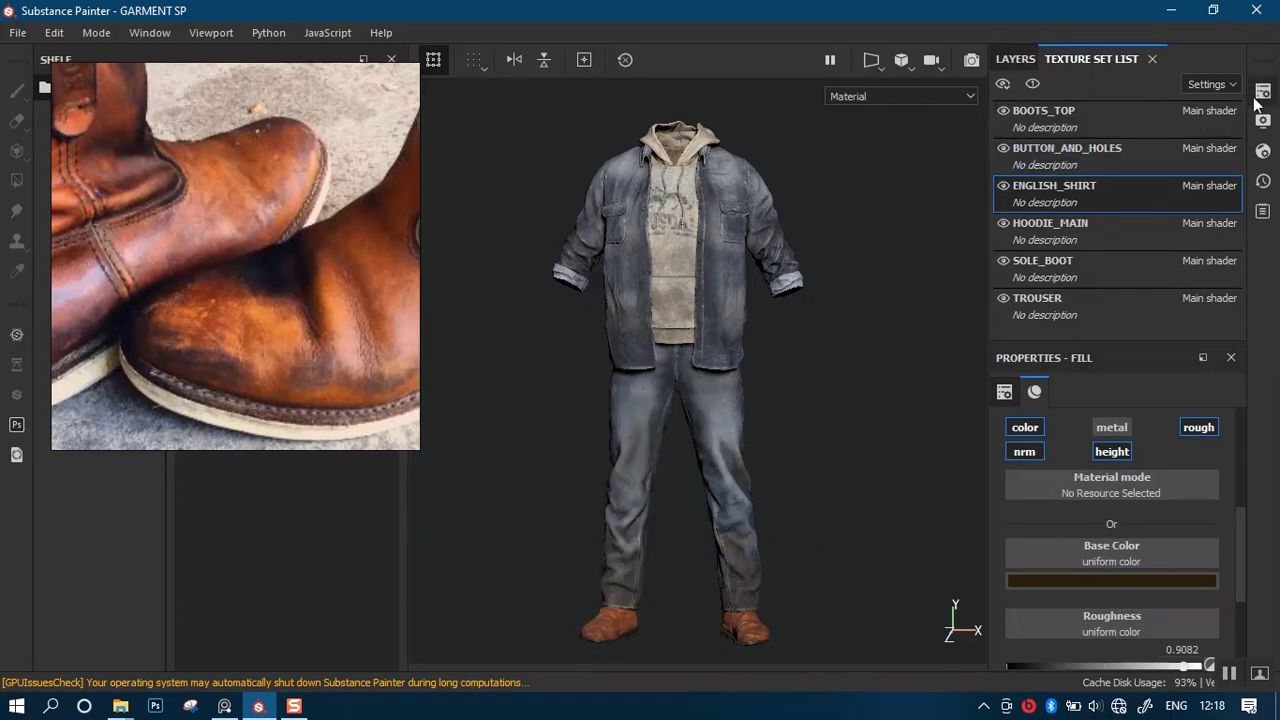